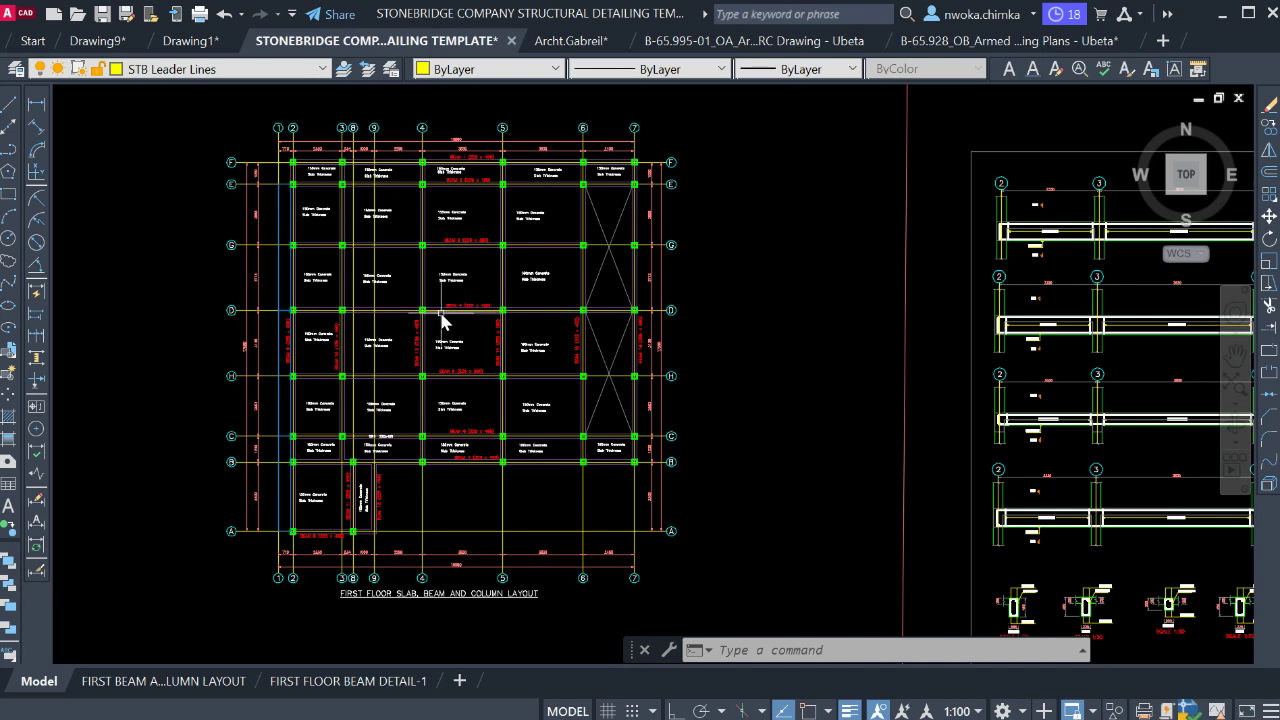
Examine the first floor slab, beam and column layout and how it sits among the surrounding sheets.
middle_drag(619, 252, 713, 243)
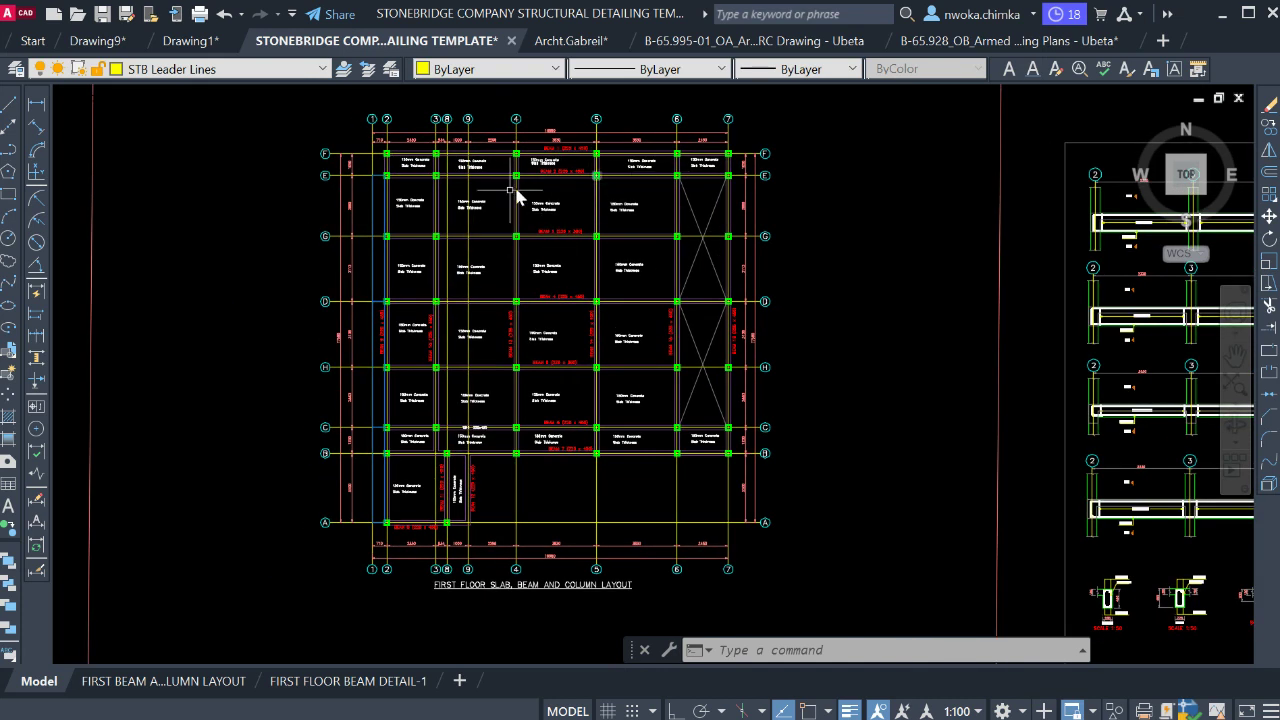
scroll(517, 196, down, 2)
scroll(517, 220, up, 5)
scroll(546, 284, down, 5)
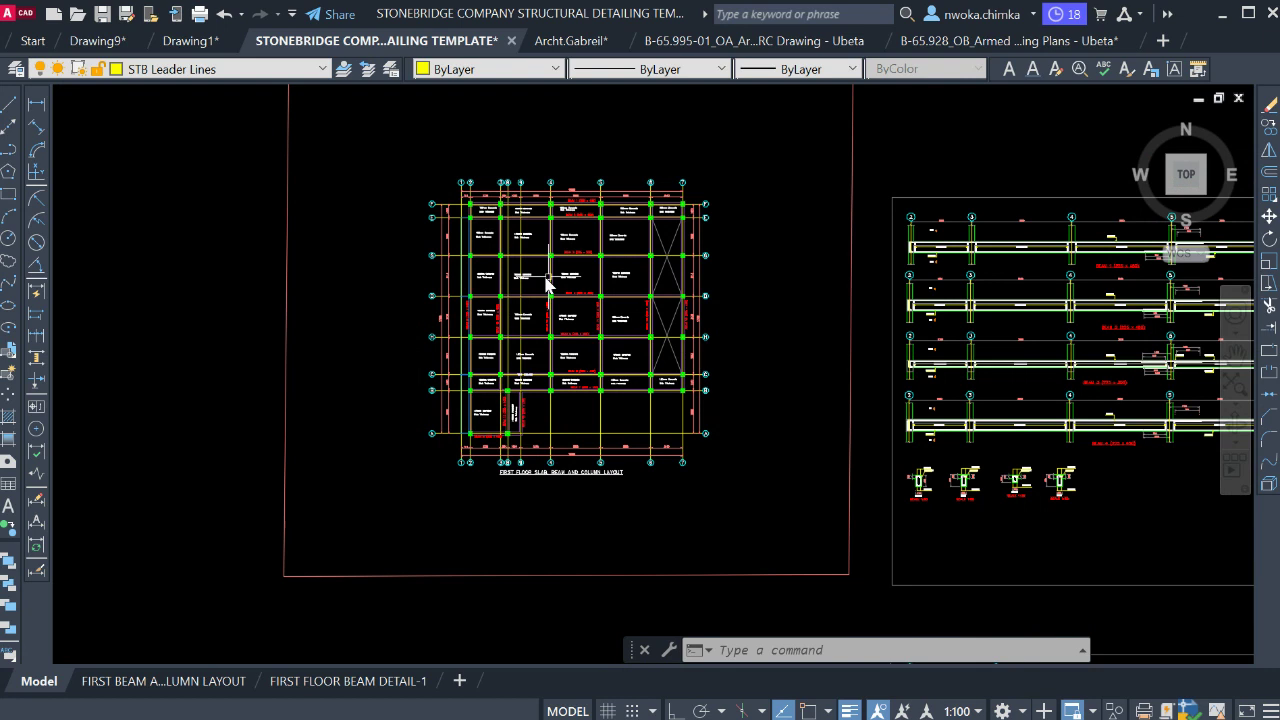
middle_drag(546, 284, 552, 306)
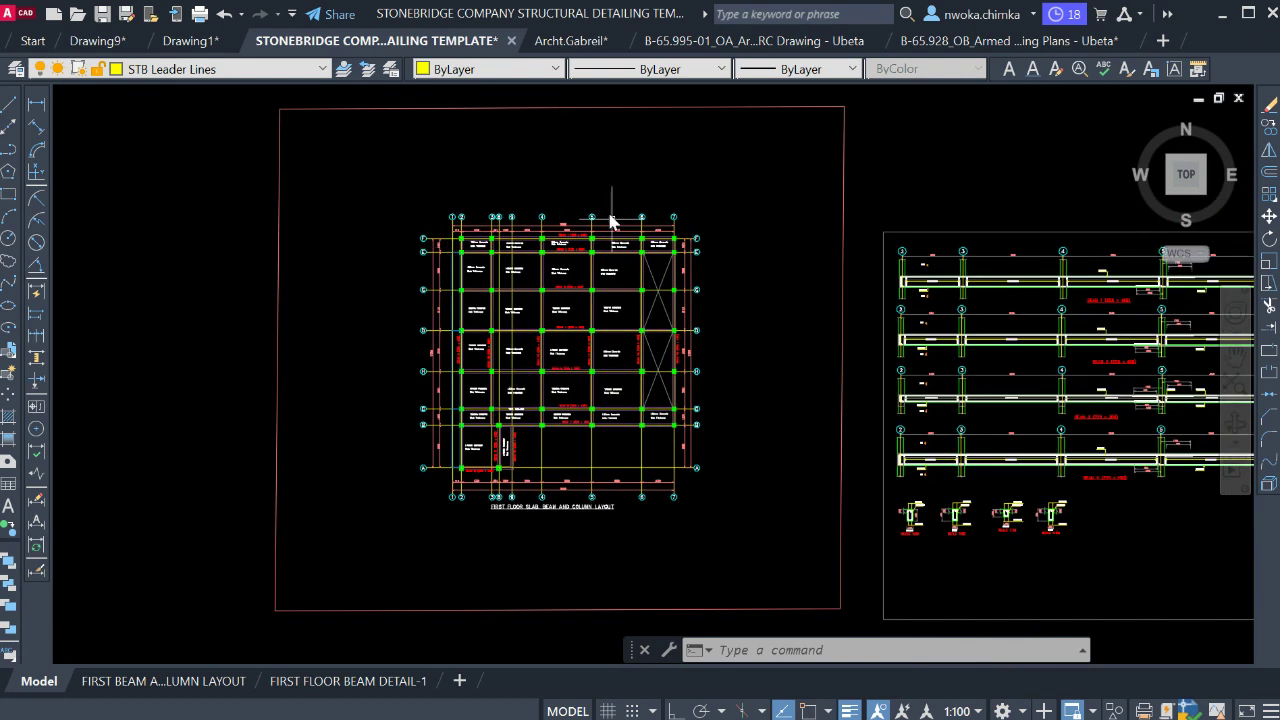
scroll(612, 220, down, 2)
scroll(571, 249, up, 2)
scroll(598, 240, up, 2)
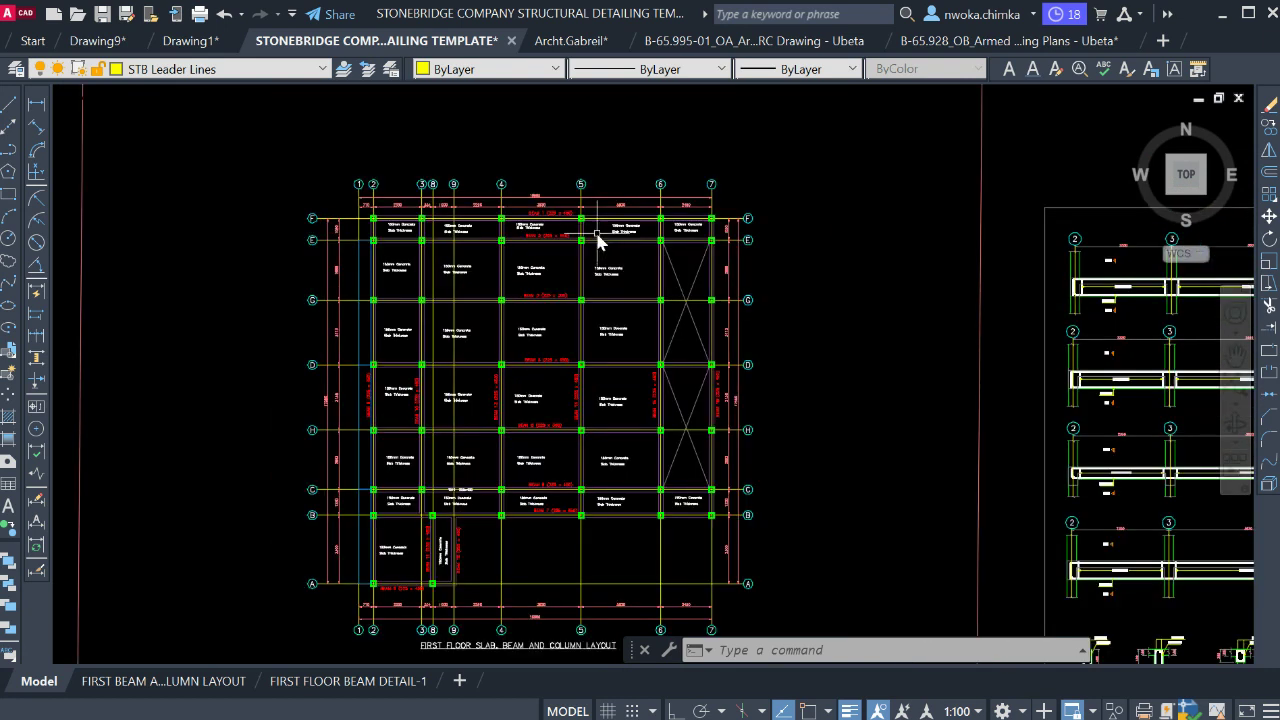
scroll(591, 234, down, 3)
scroll(806, 262, down, 3)
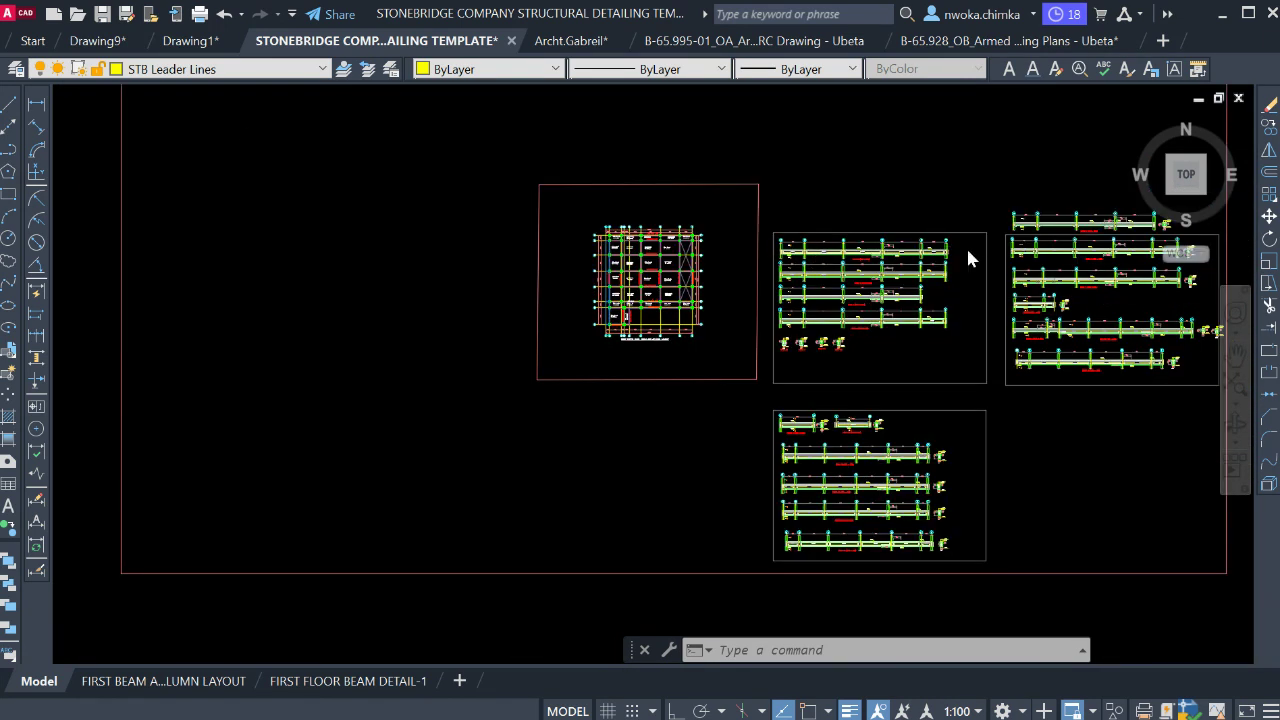
scroll(968, 259, up, 3)
scroll(899, 210, down, 3)
scroll(500, 183, up, 3)
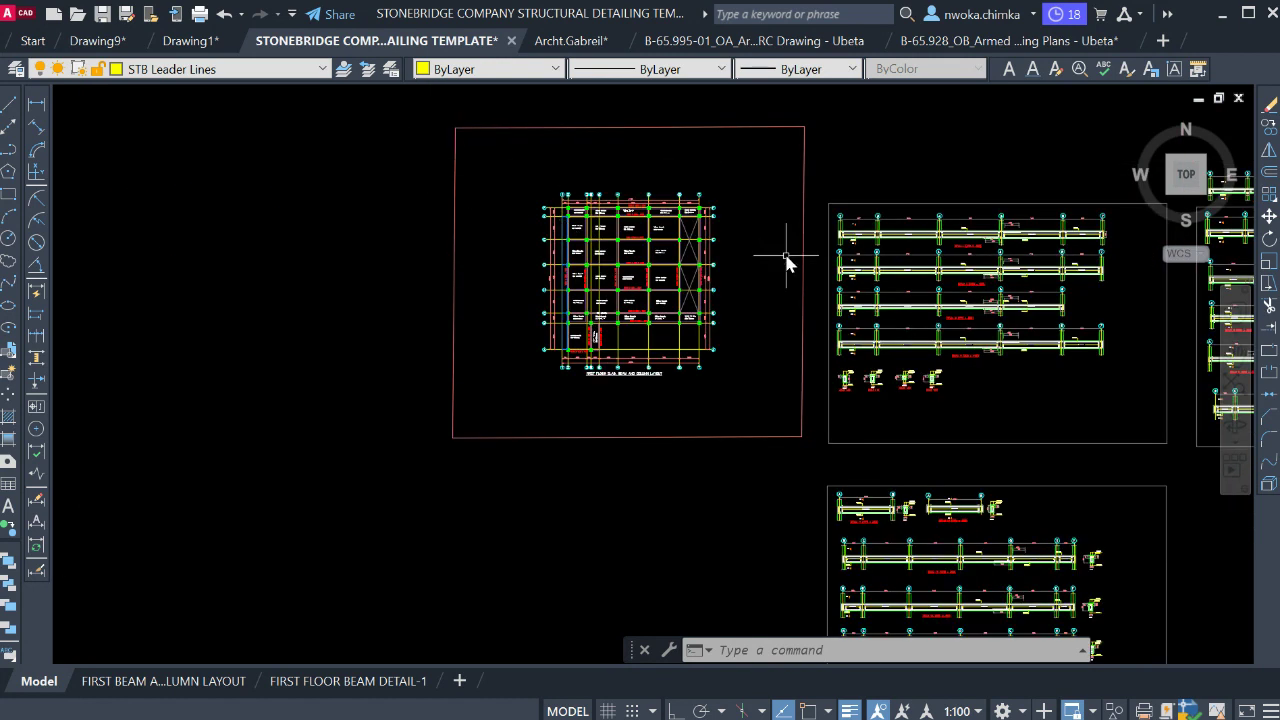
scroll(663, 237, up, 3)
scroll(657, 274, down, 2)
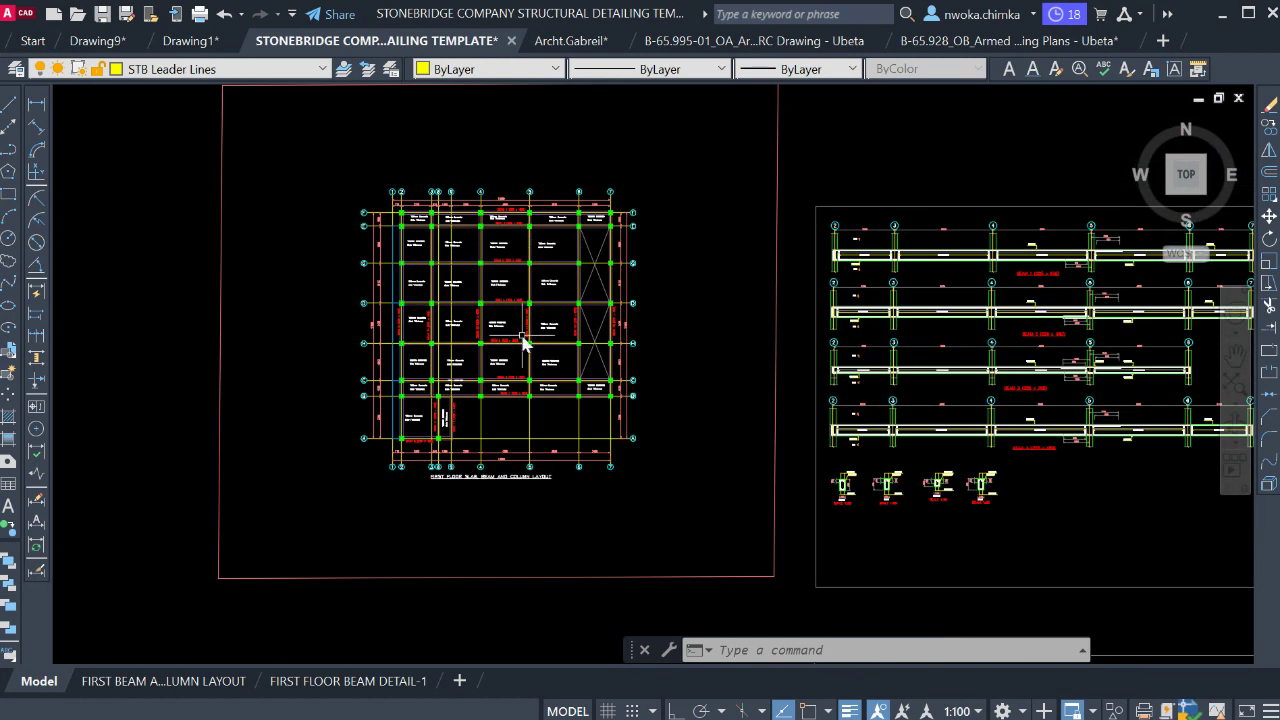
scroll(530, 285, up, 2)
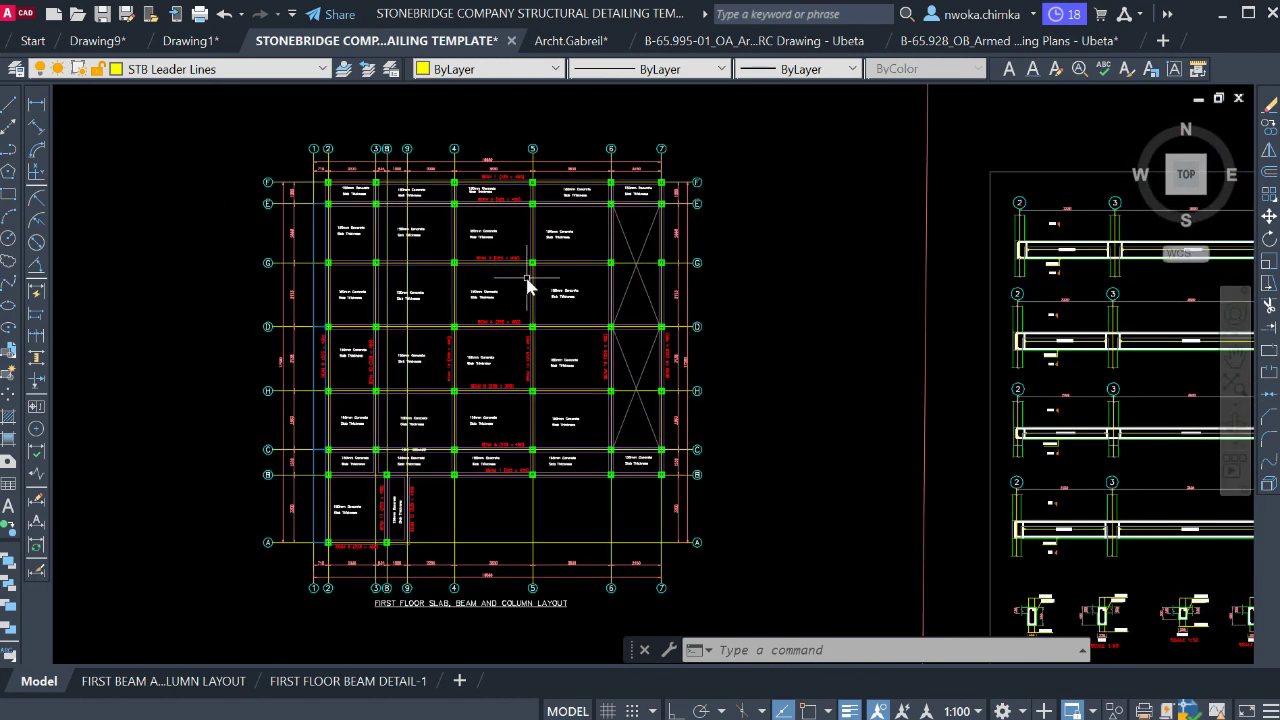
scroll(623, 277, down, 2)
scroll(500, 277, up, 2)
scroll(633, 265, down, 2)
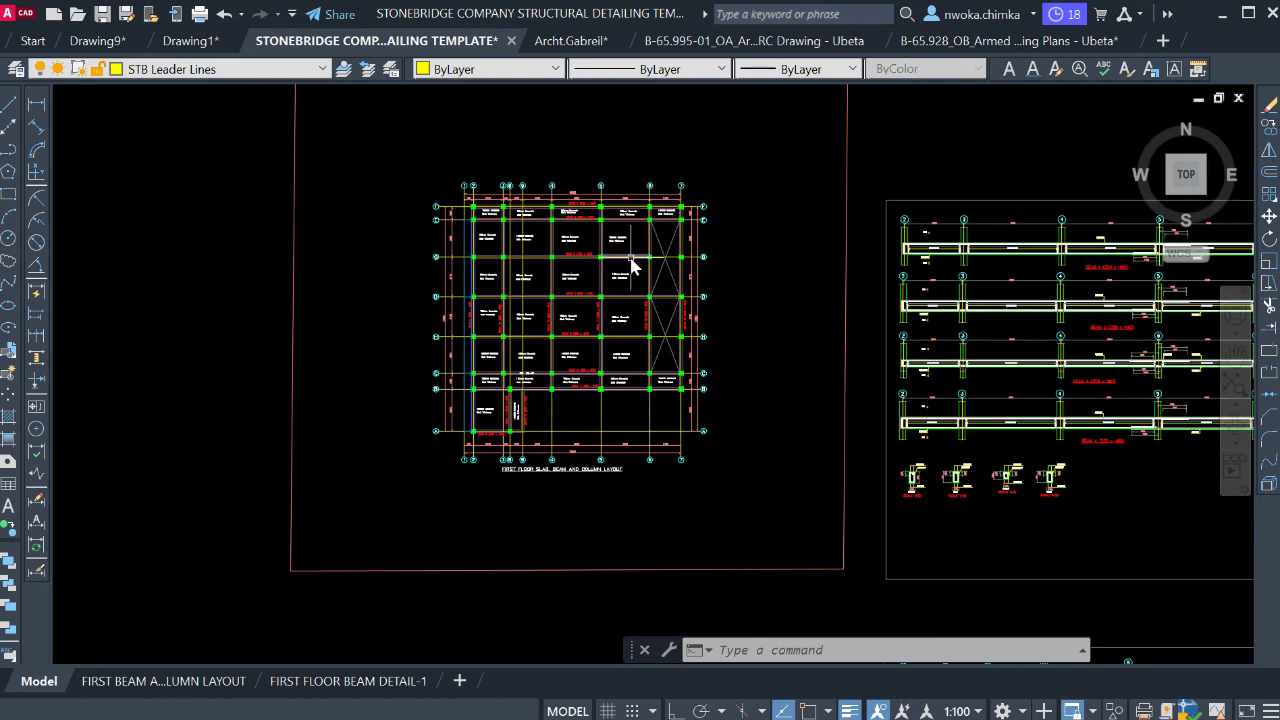
Examine the beam elevation and section detail sheets beside the first floor layout.
mouse_move(314, 48)
scroll(754, 342, down, 1)
scroll(907, 337, up, 2)
scroll(716, 283, up, 2)
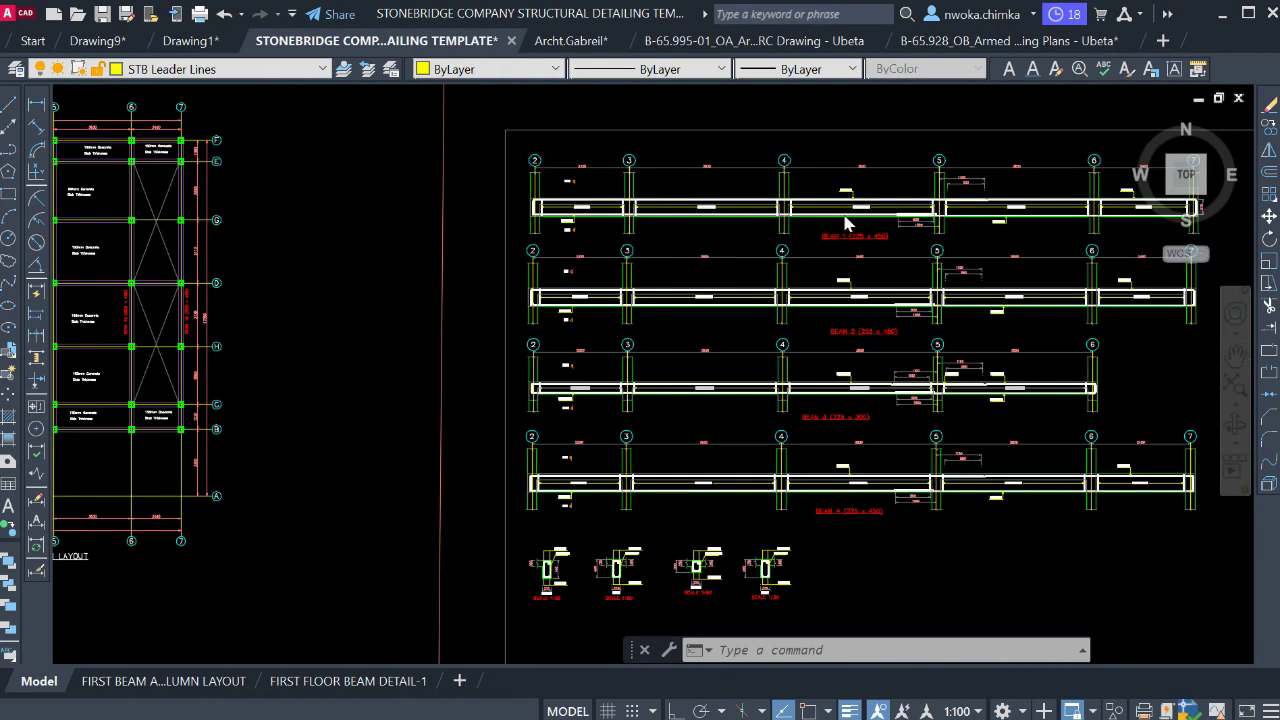
scroll(843, 251, up, 5)
scroll(686, 214, down, 5)
scroll(723, 286, down, 4)
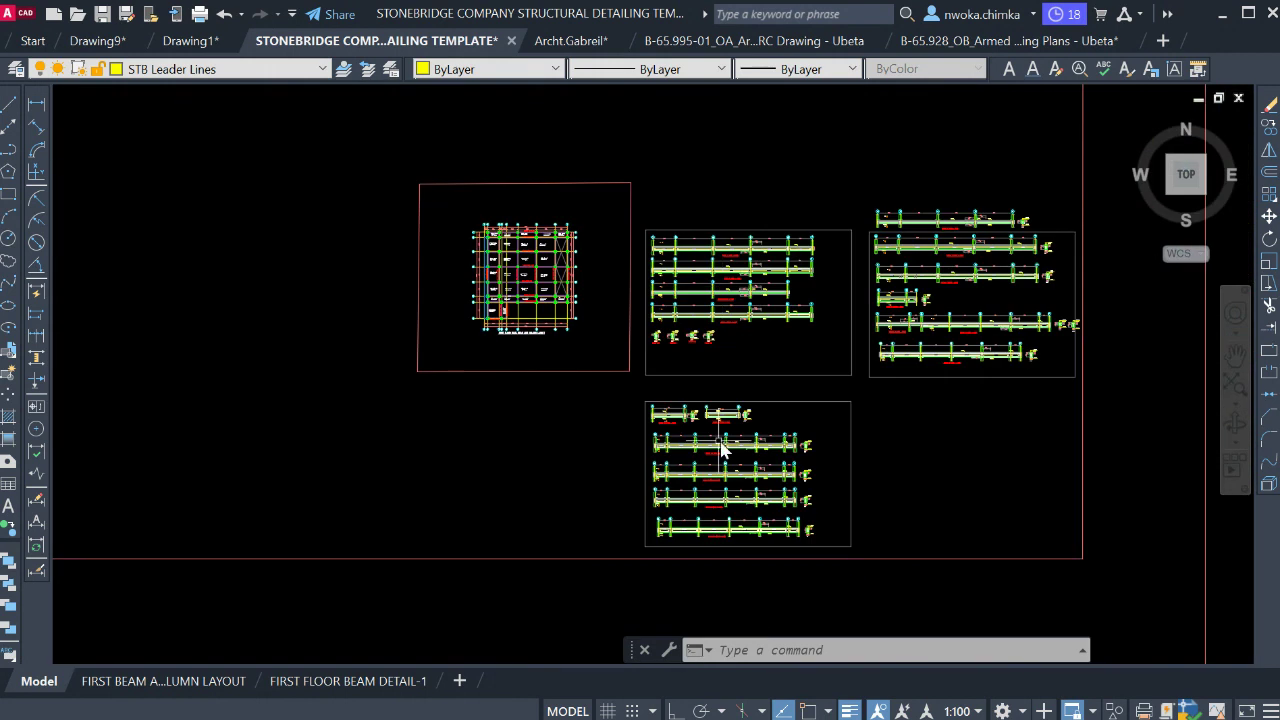
scroll(600, 262, up, 2)
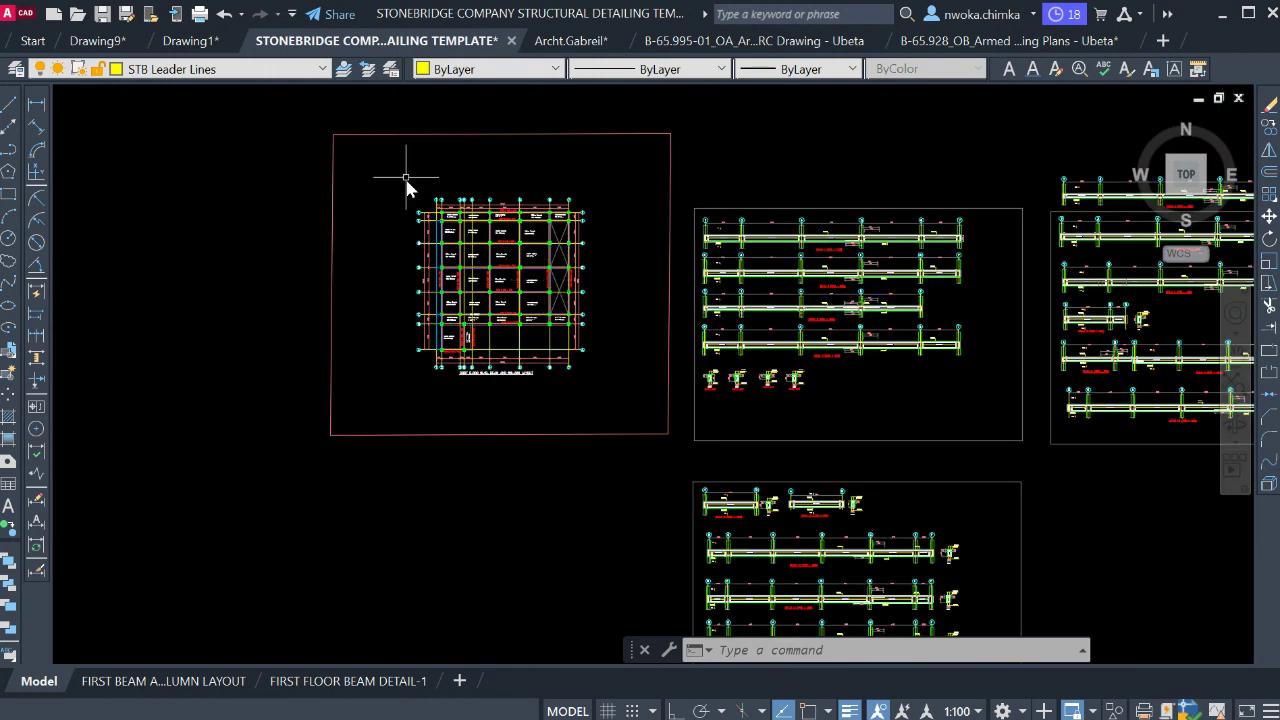
scroll(461, 227, up, 2)
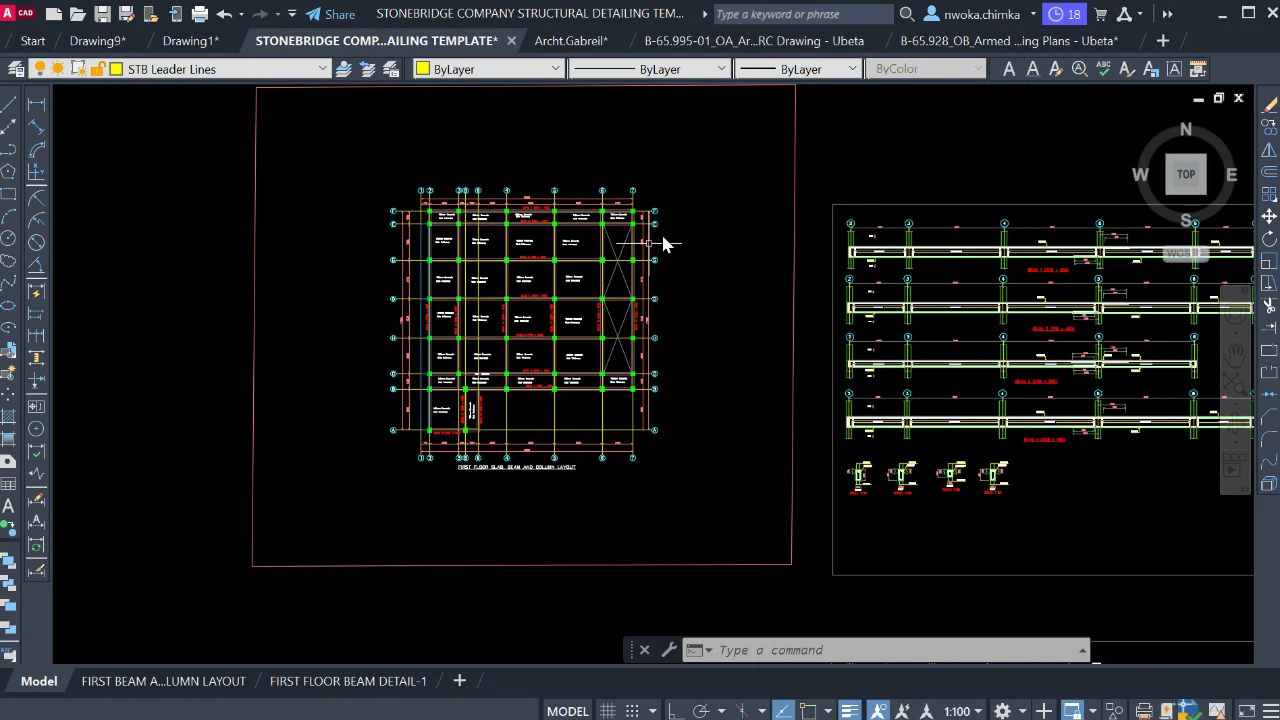
click(723, 150)
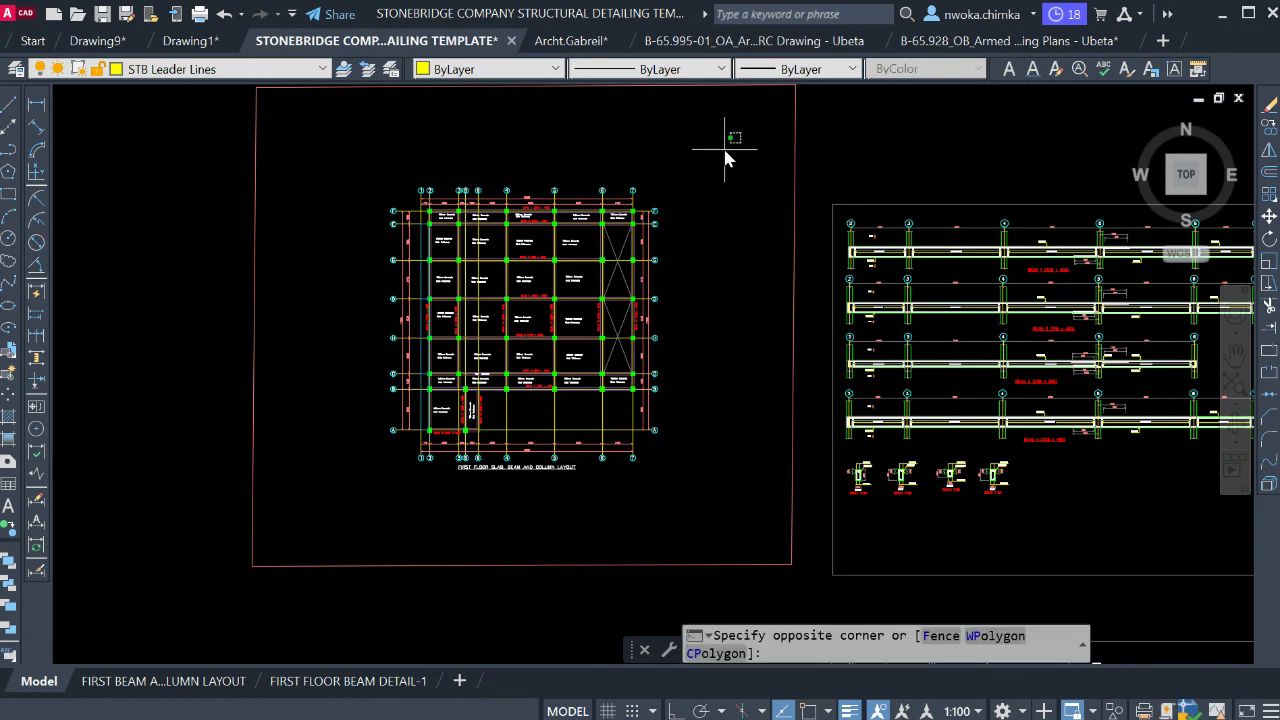
click(723, 330)
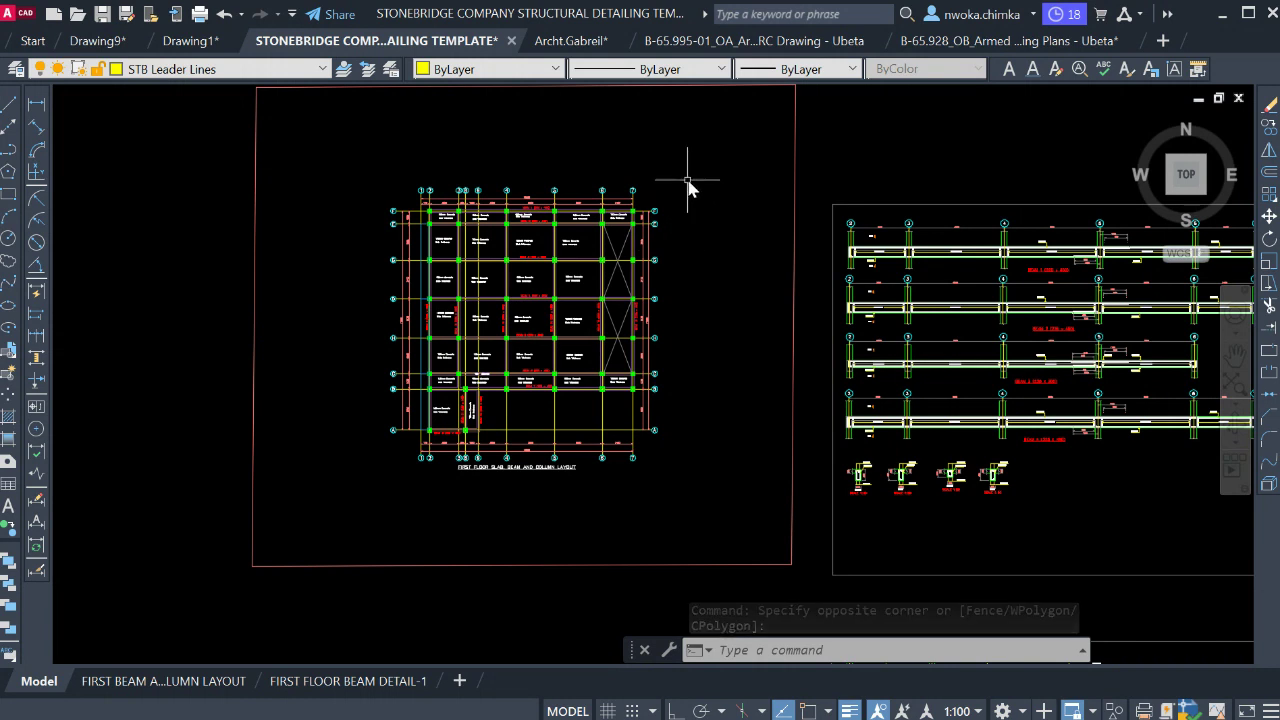
middle_drag(678, 188, 692, 200)
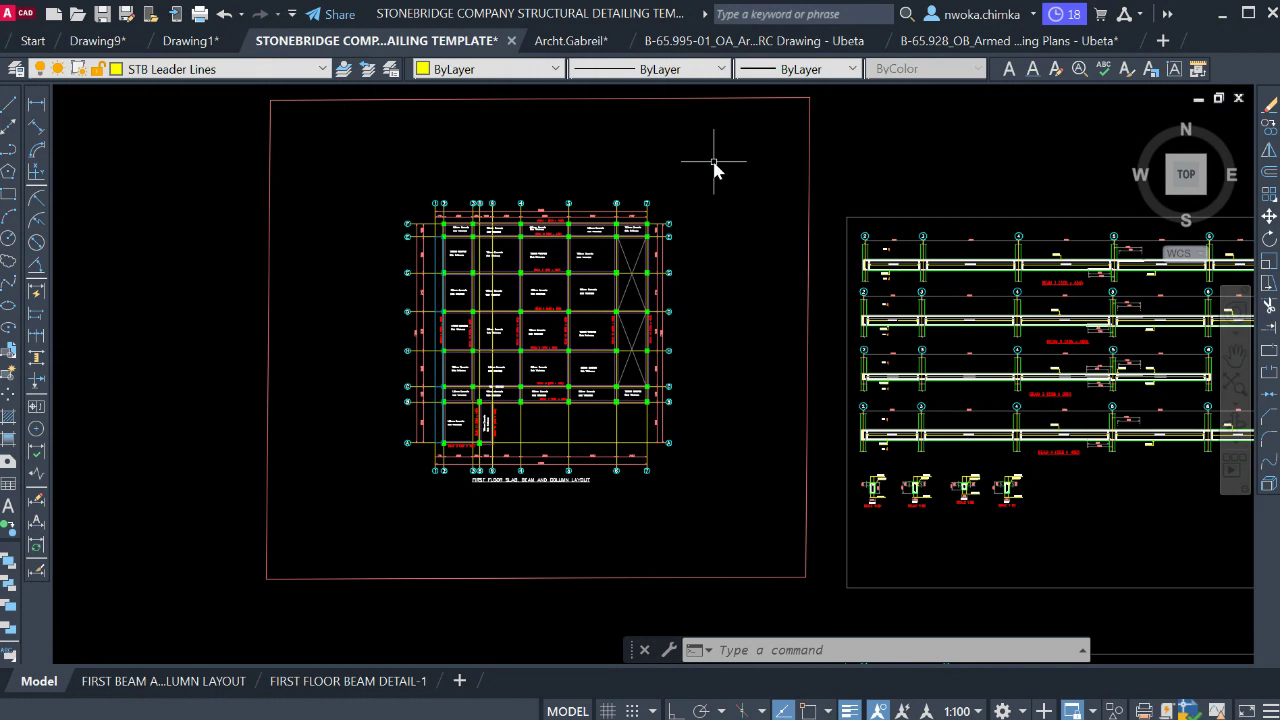
scroll(718, 200, down, 2)
scroll(627, 321, up, 4)
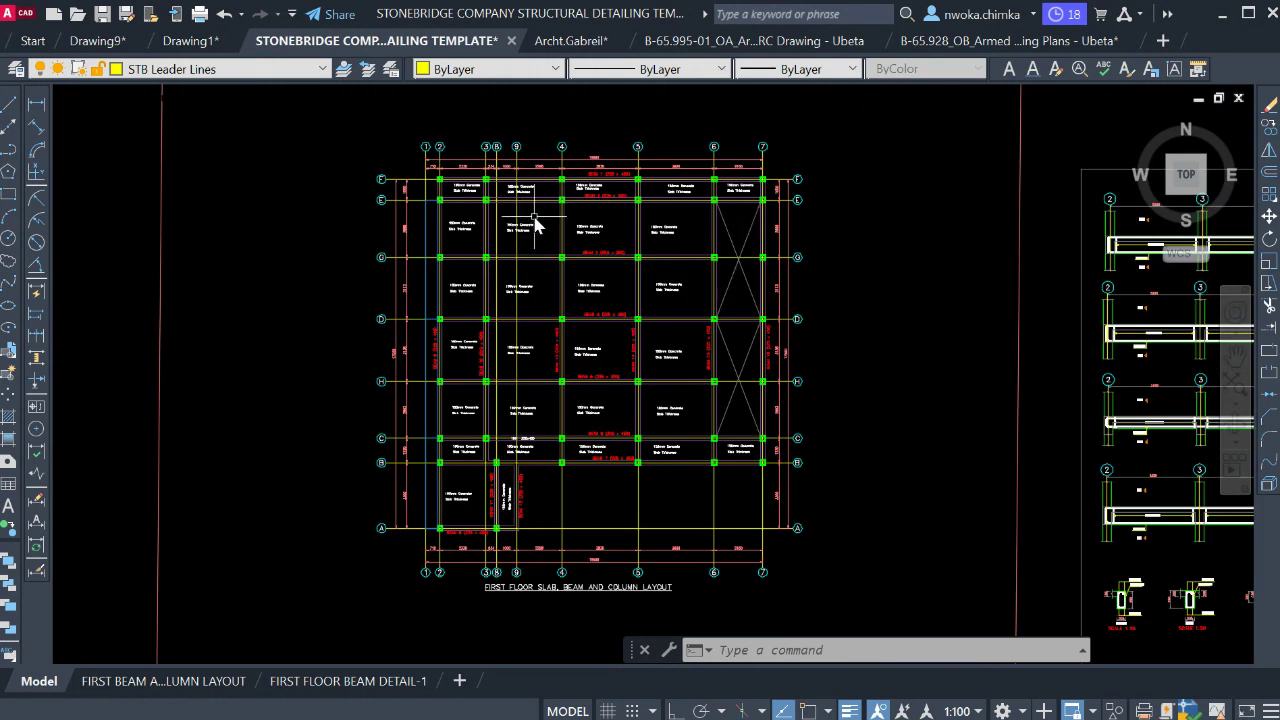
scroll(615, 225, down, 2)
Copy the complete first floor slab, beam and column layout, without its sheet border, to the empty area above the beam detail sheets.
click(790, 142)
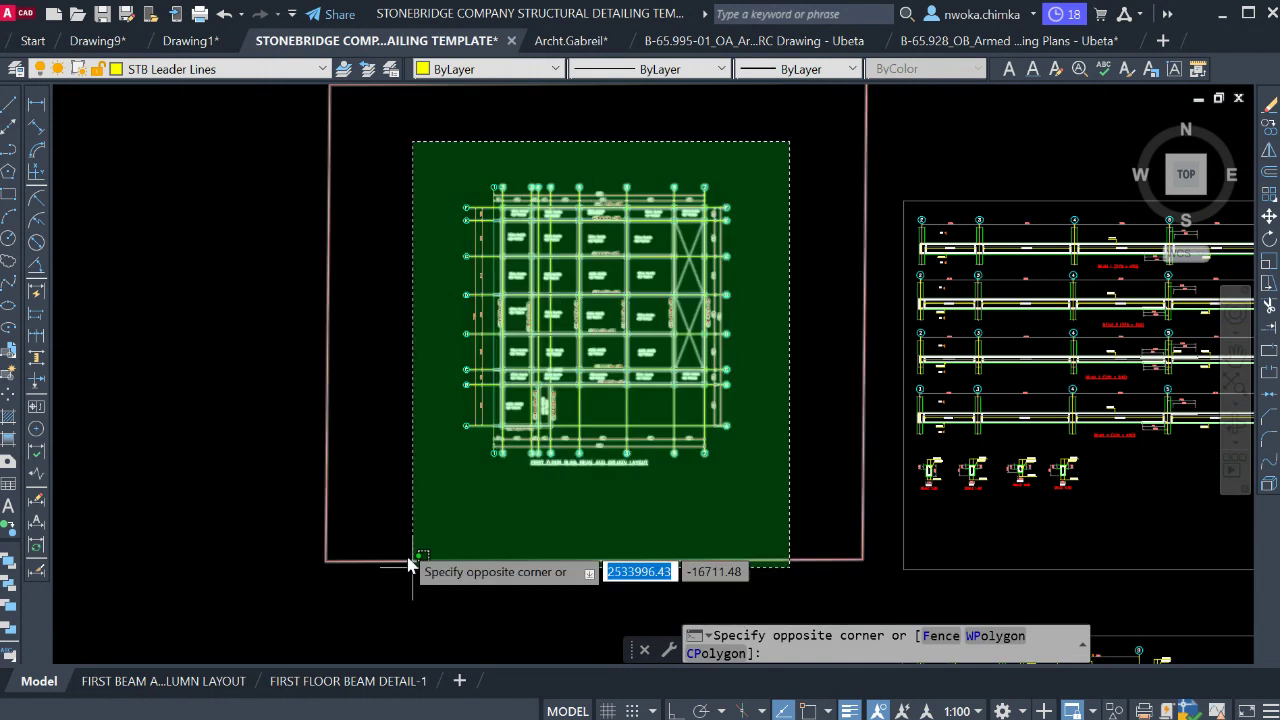
click(416, 508)
scroll(540, 464, up, 4)
scroll(623, 474, down, 5)
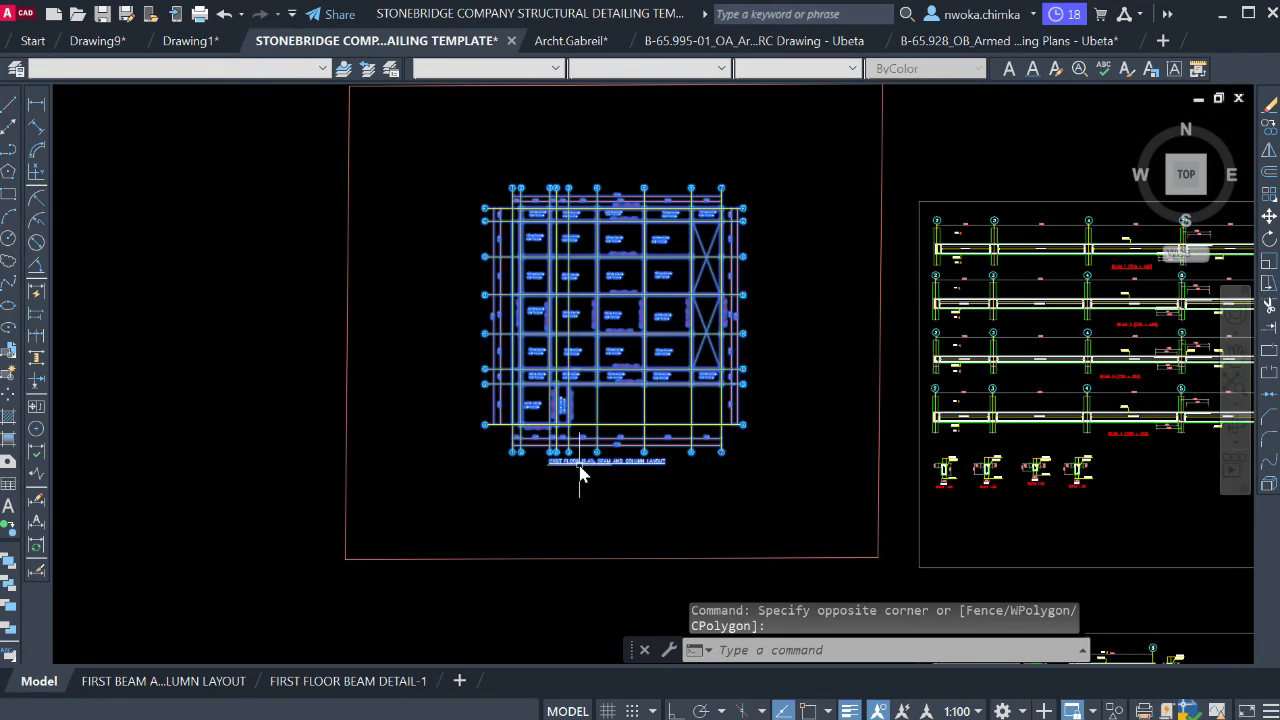
text(co)
key(space)
click(630, 410)
scroll(484, 534, down, 5)
middle_drag(622, 352, 506, 532)
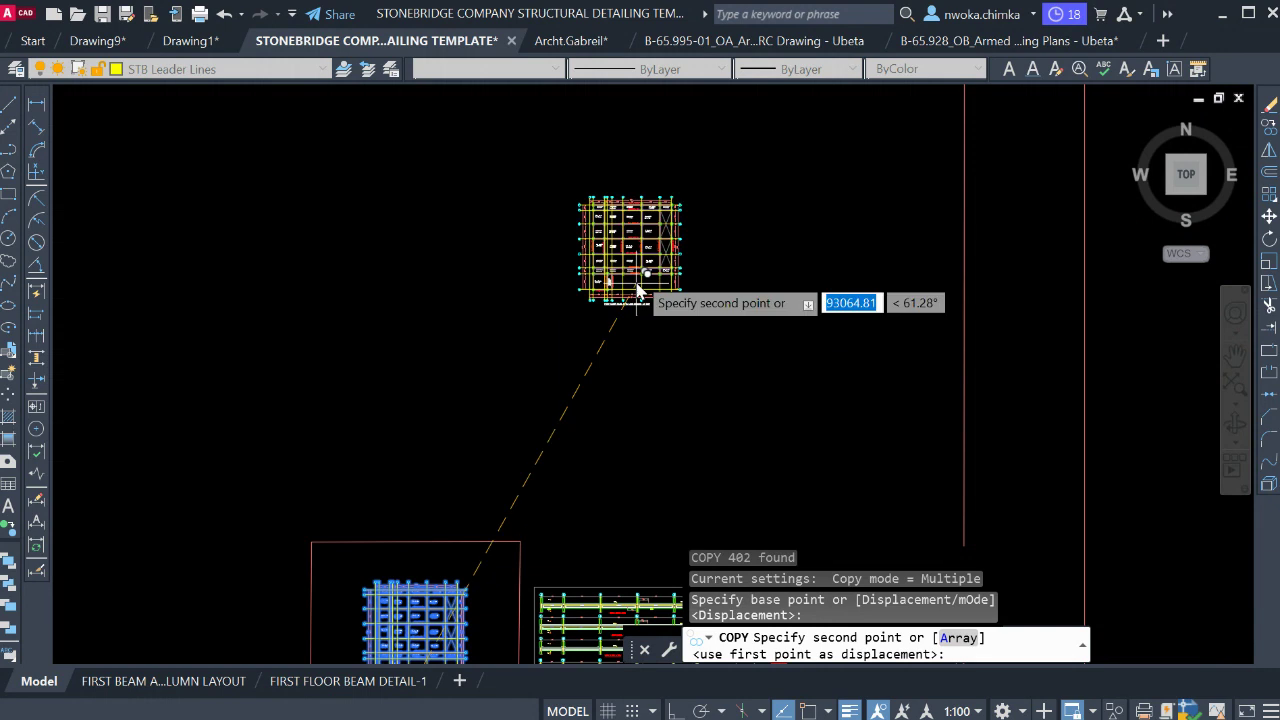
click(646, 249)
key(Escape)
Select one "150mm Concrete Slab Thickness" label in the copied layout and extend the selection to all similar text.
scroll(688, 168, up, 8)
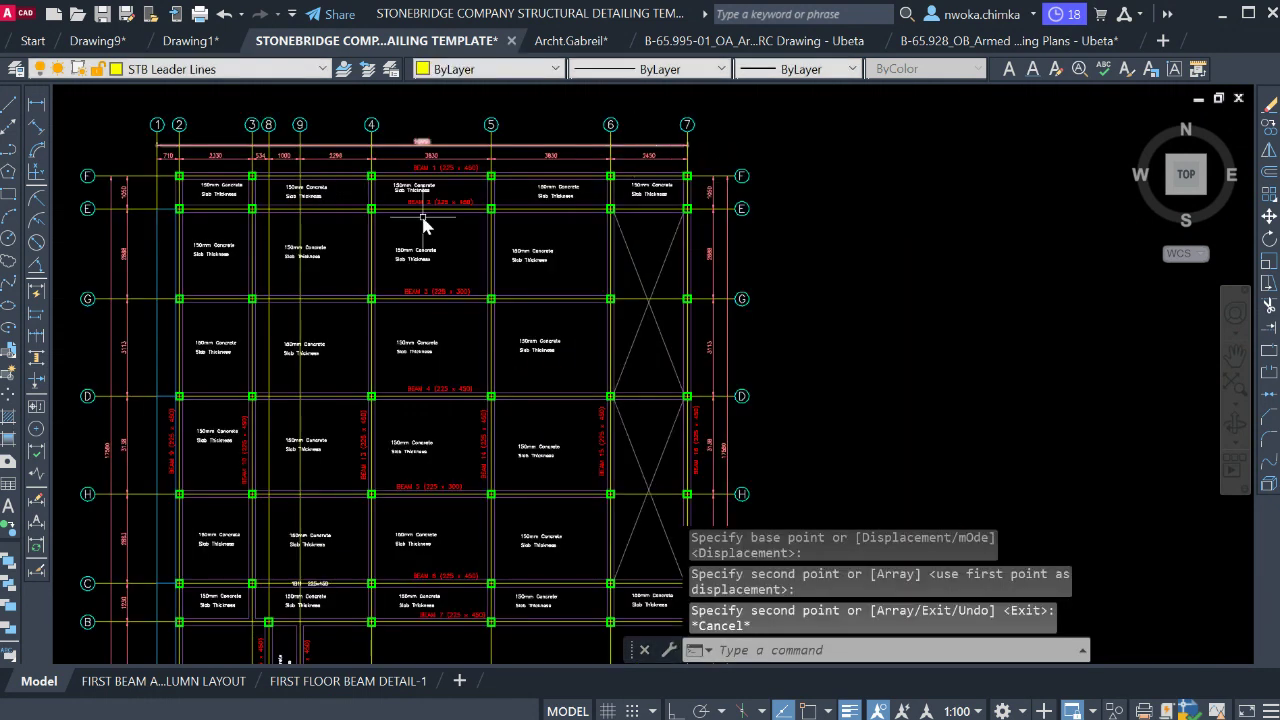
scroll(423, 225, up, 5)
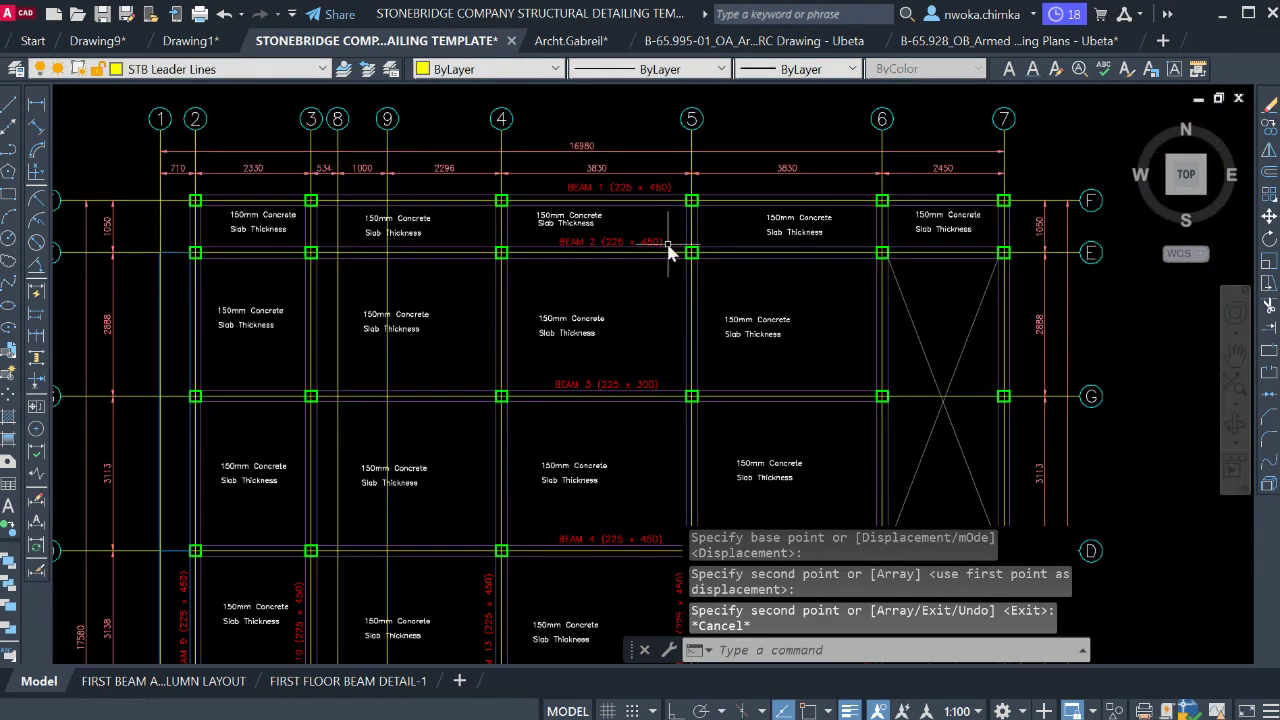
scroll(757, 209, down, 3)
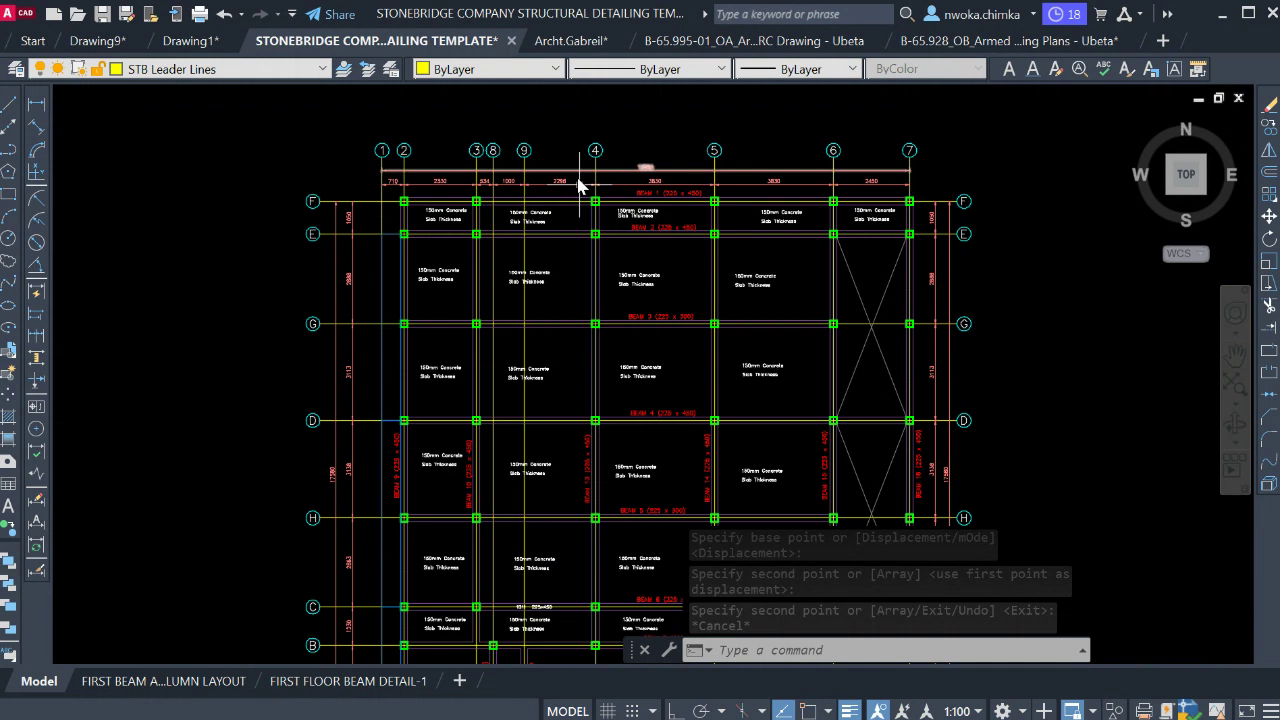
scroll(620, 258, down, 2)
scroll(595, 290, up, 6)
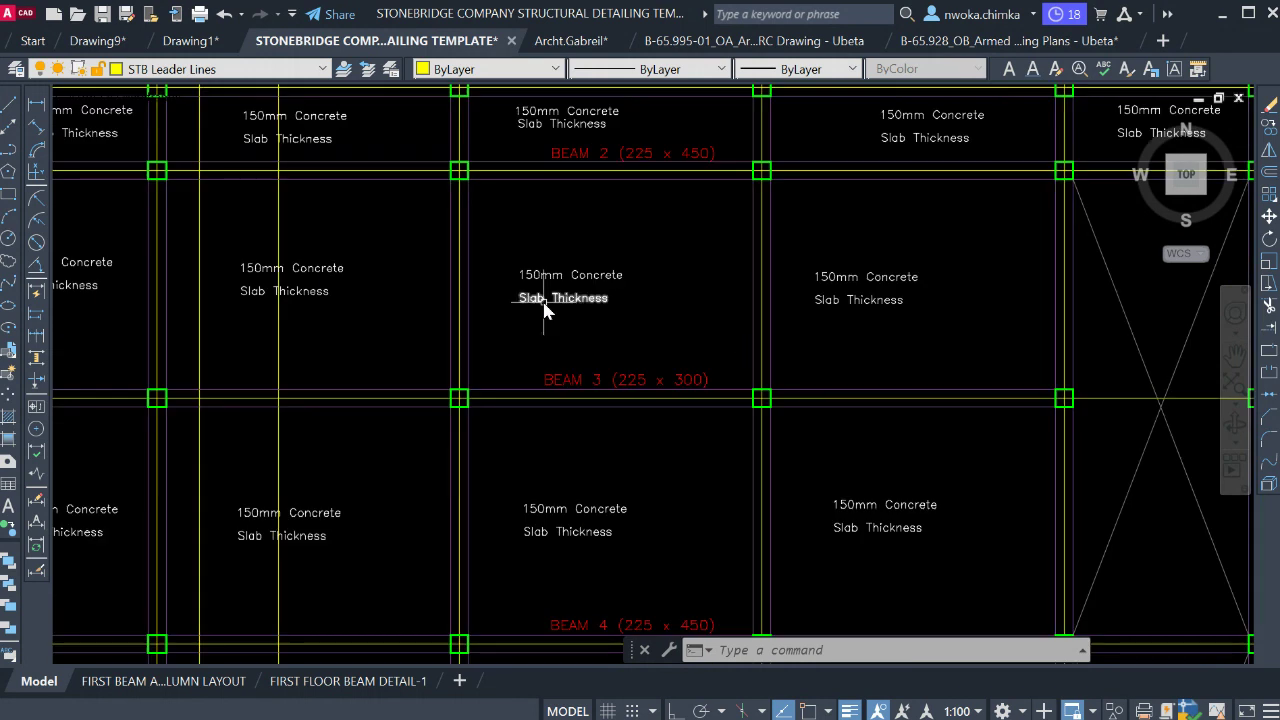
click(624, 251)
click(572, 310)
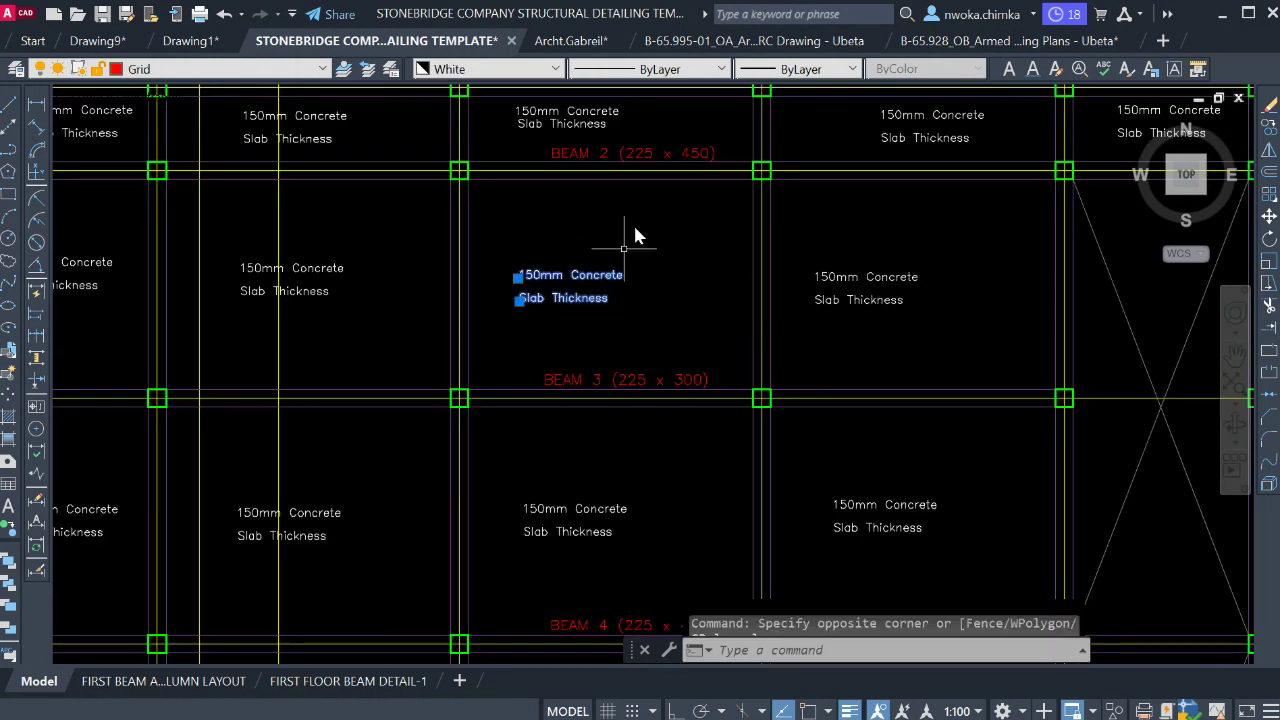
right_click(610, 130)
click(623, 371)
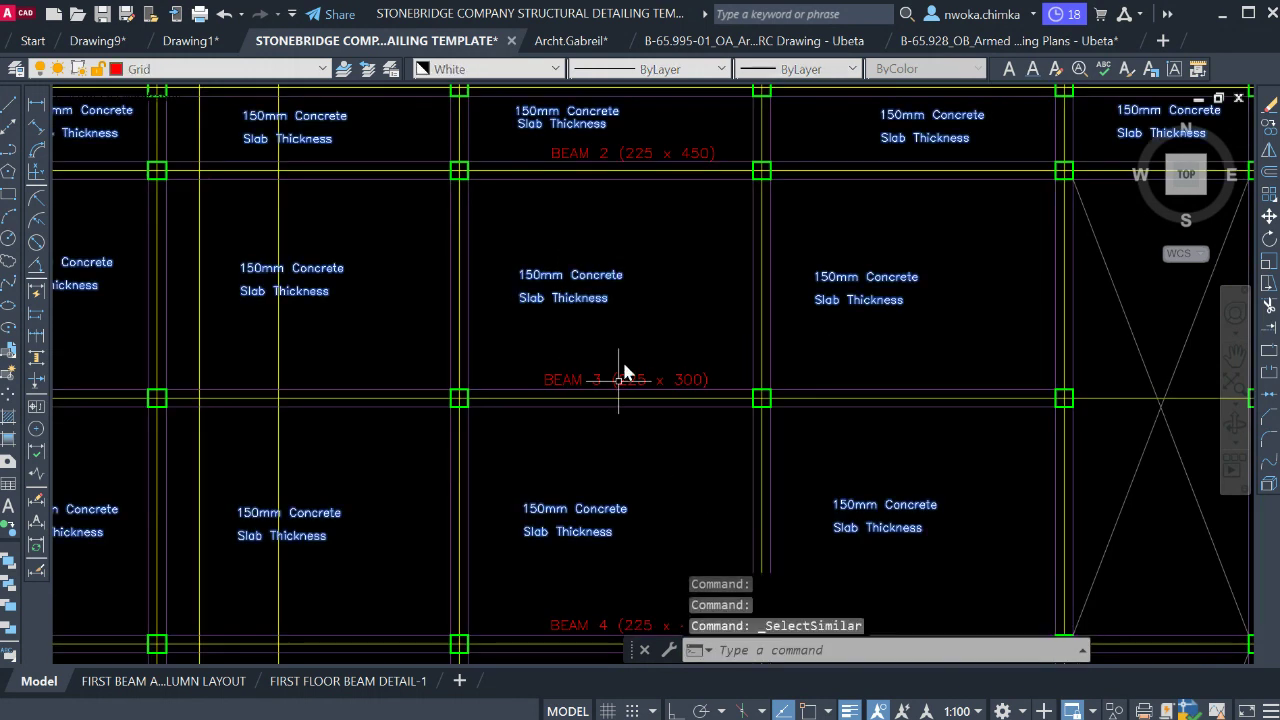
Remove the other layouts' slab thickness labels from the selection and erase those in the copied layout.
scroll(600, 380, down, 8)
middle_drag(573, 389, 581, 226)
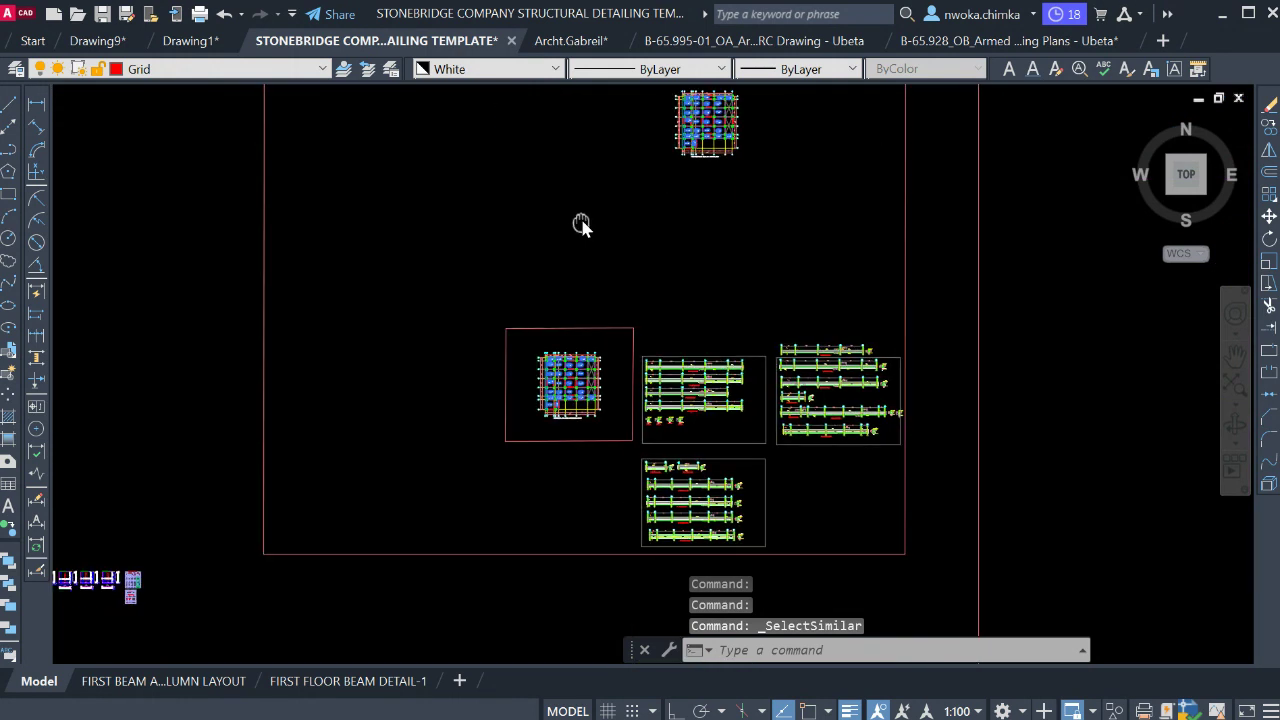
scroll(600, 378, up, 4)
click(649, 313)
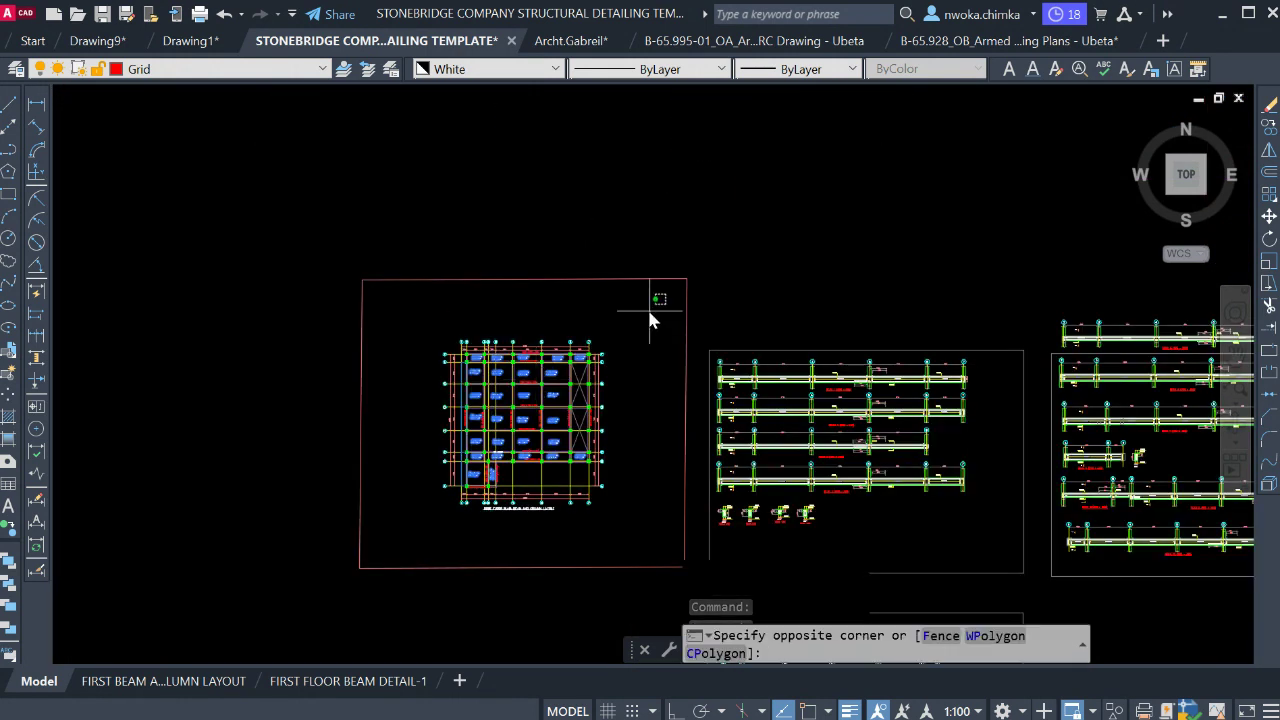
click(425, 518)
scroll(620, 400, down, 5)
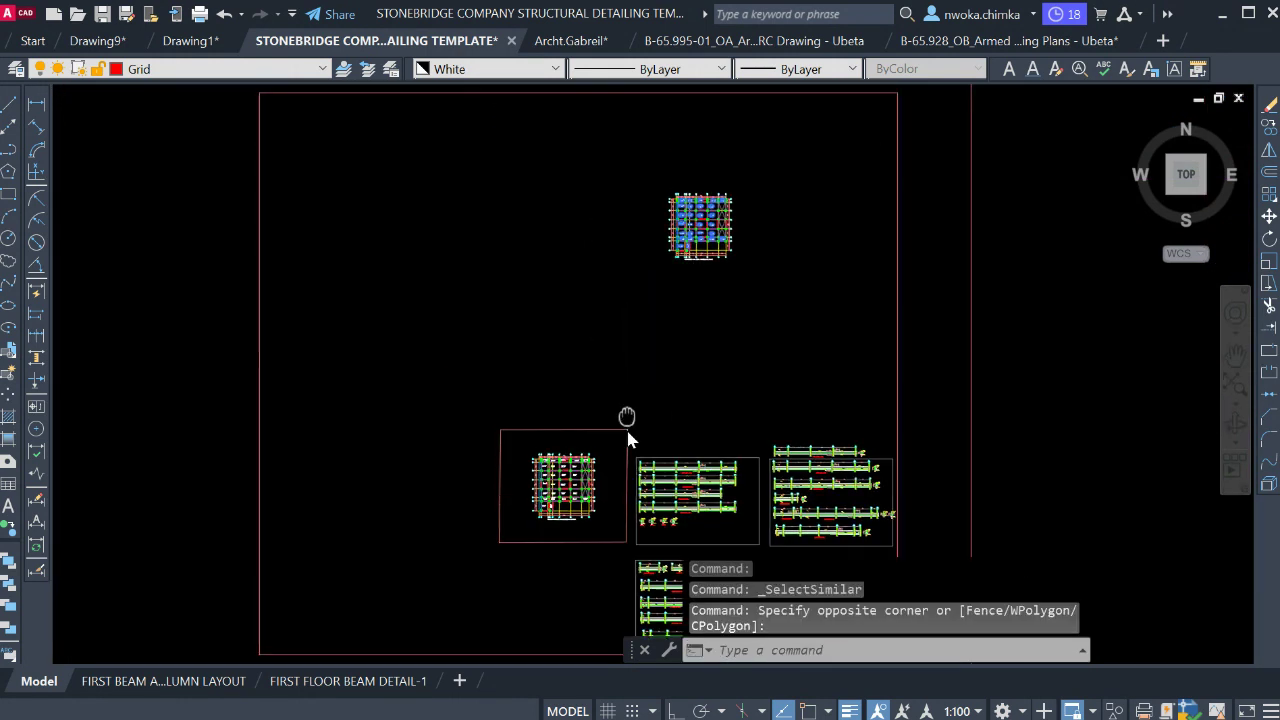
click(648, 272)
click(472, 364)
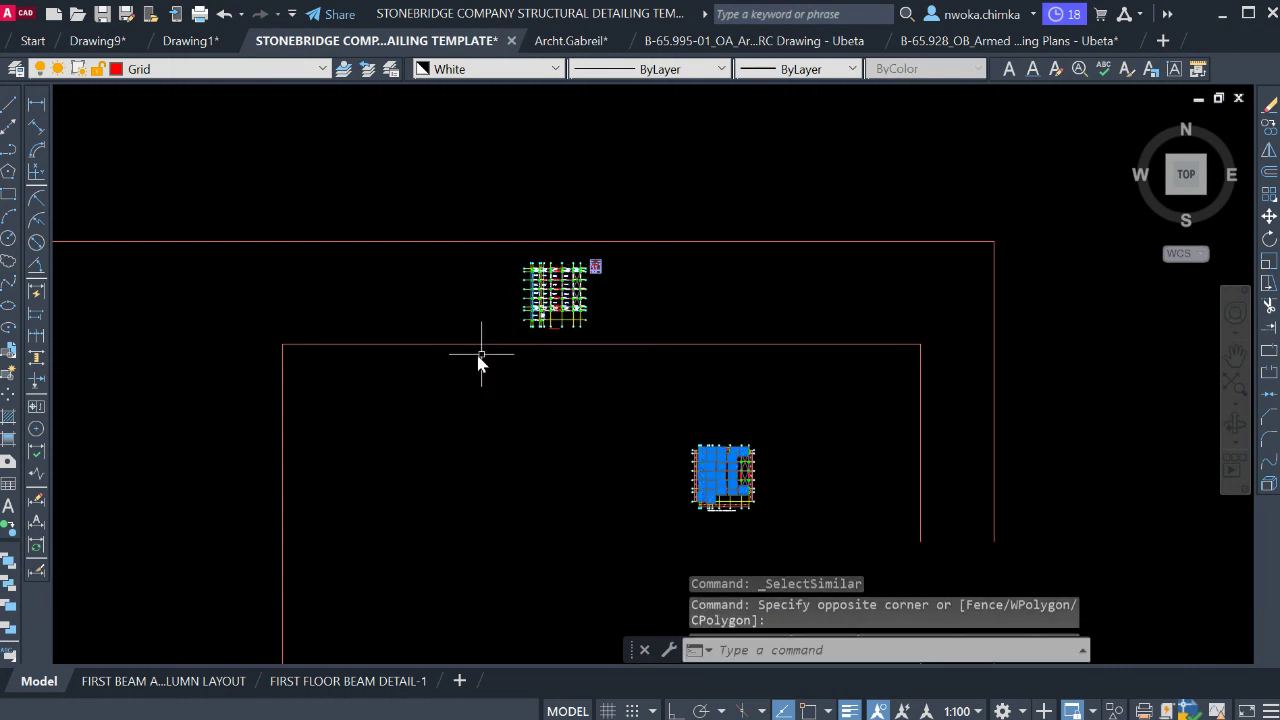
scroll(580, 375, up, 6)
scroll(596, 366, up, 4)
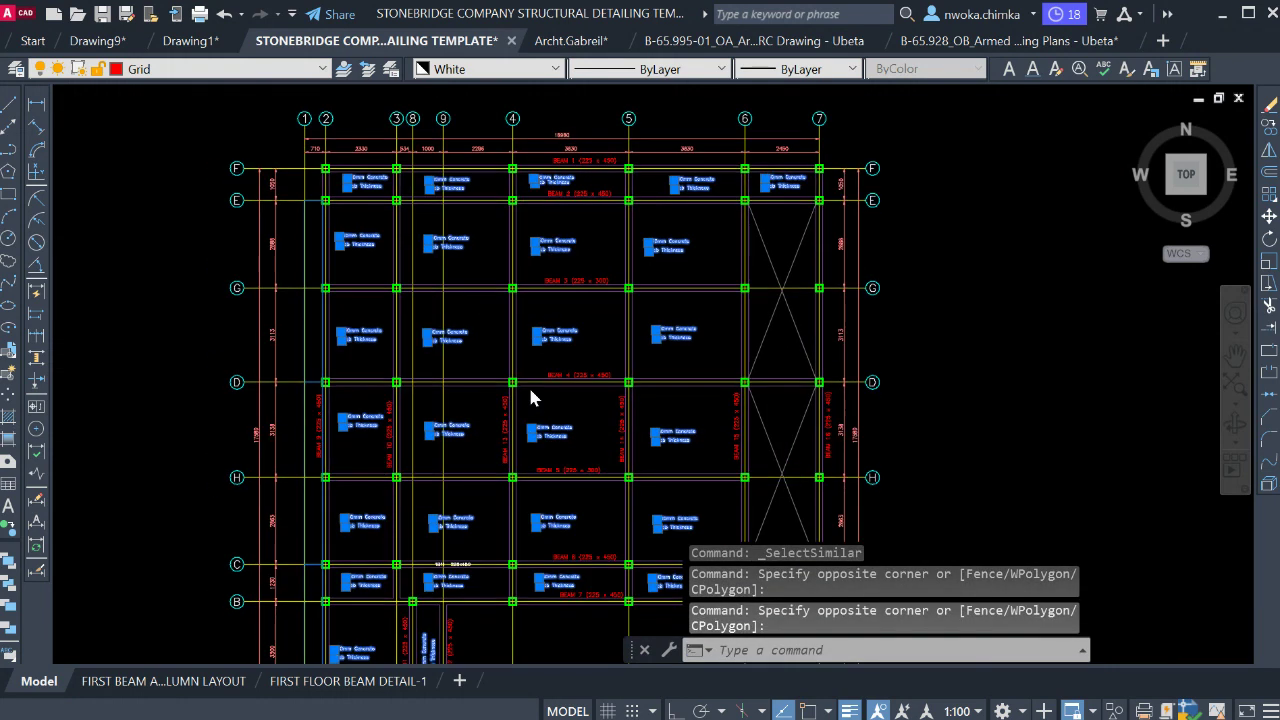
key(Return)
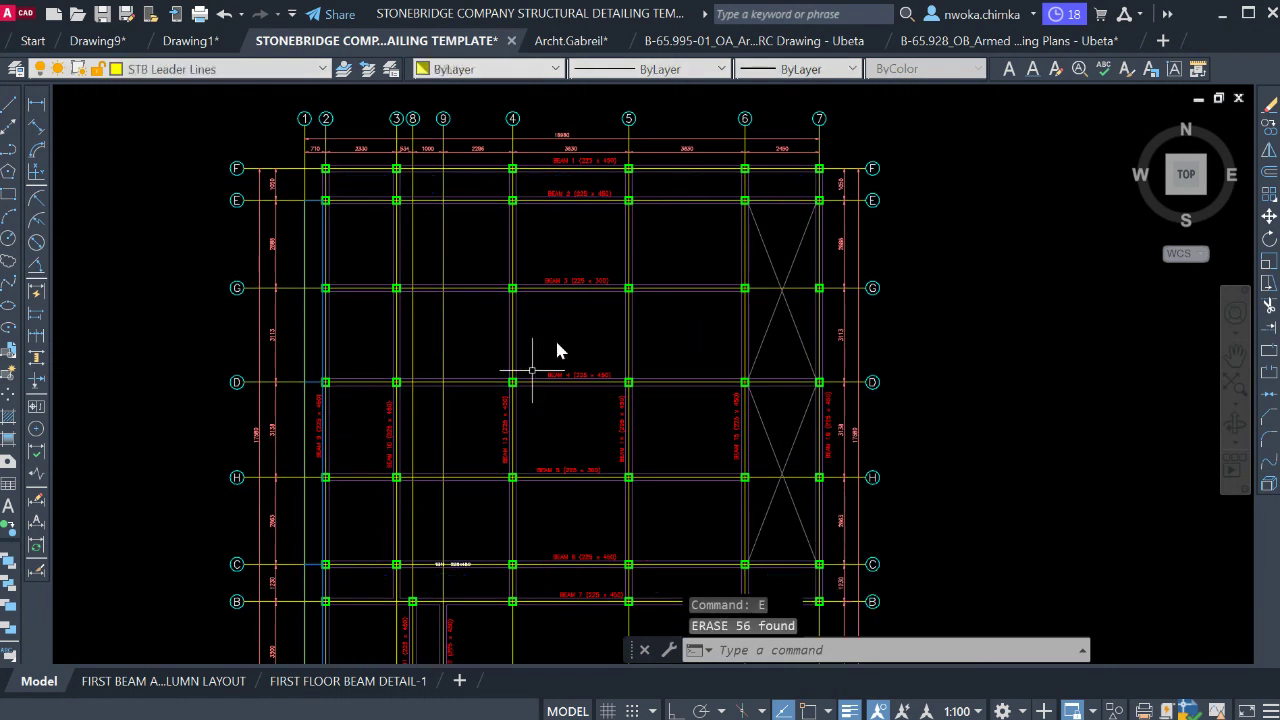
Select the "BEAM 1 (225 x 450)" label in the copied layout and extend the selection to all similar text.
scroll(560, 212, up, 8)
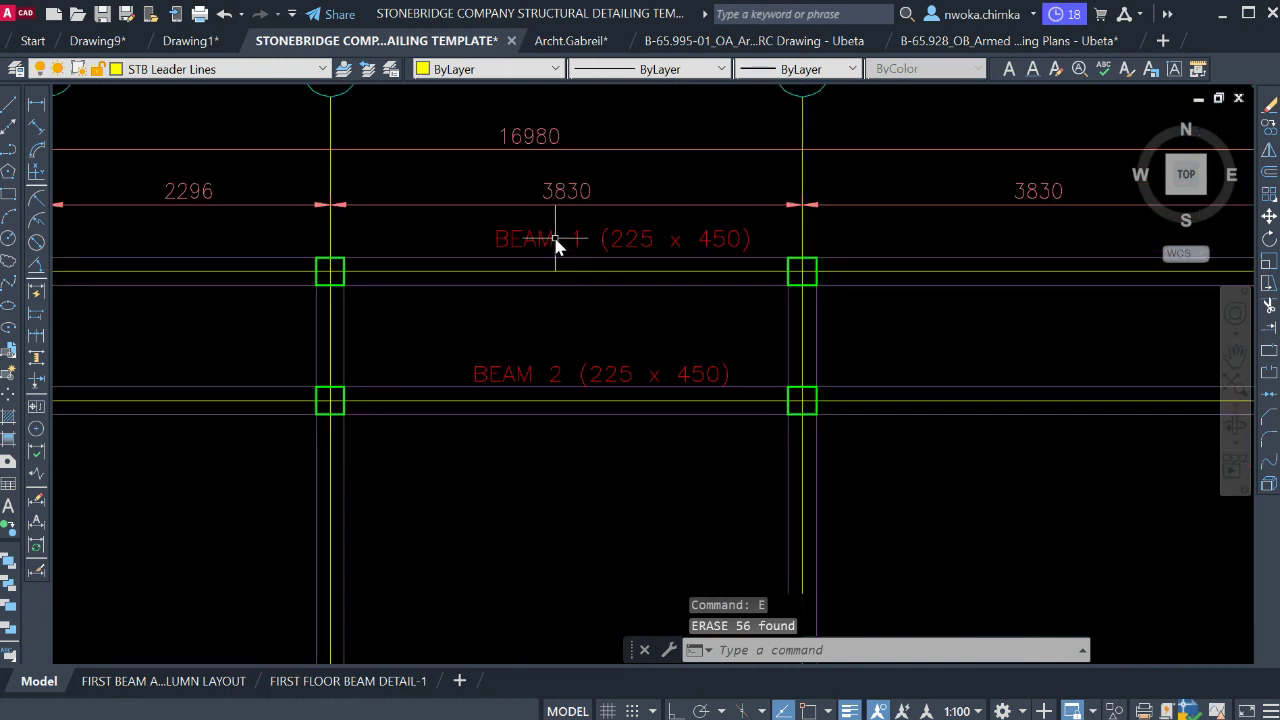
click(538, 235)
scroll(538, 235, down, 6)
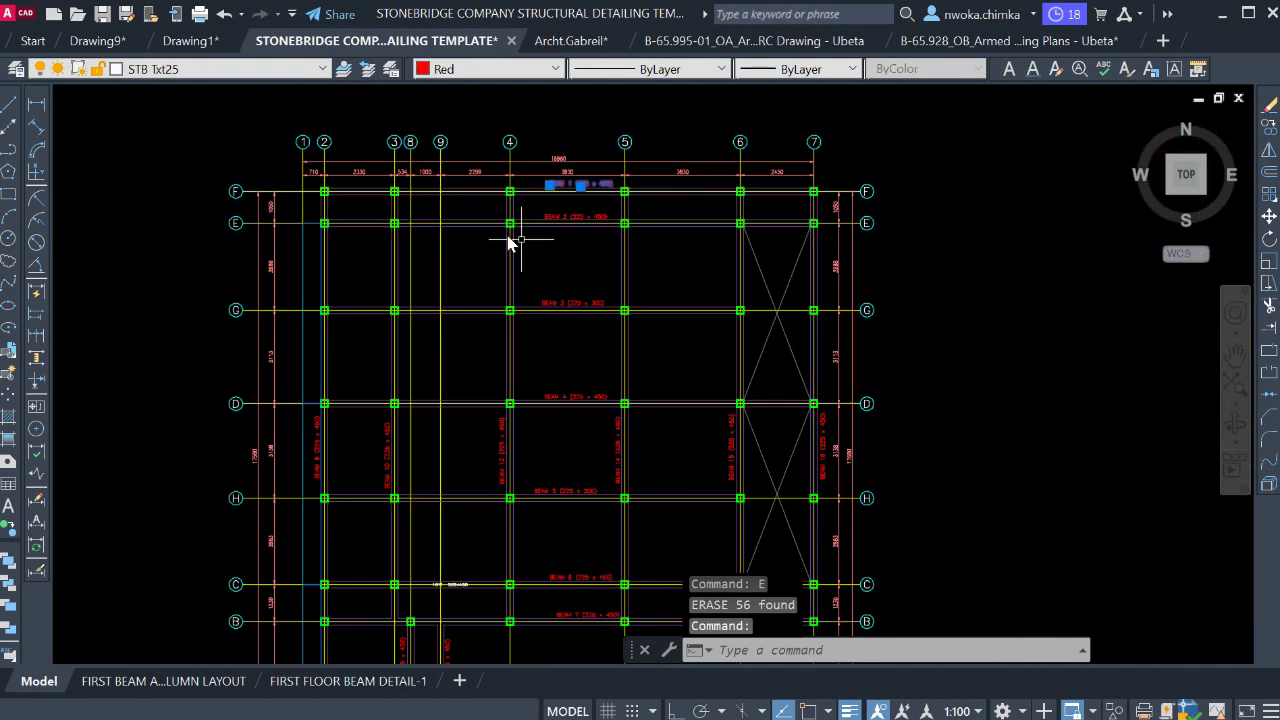
middle_drag(556, 237, 556, 252)
scroll(615, 222, down, 1)
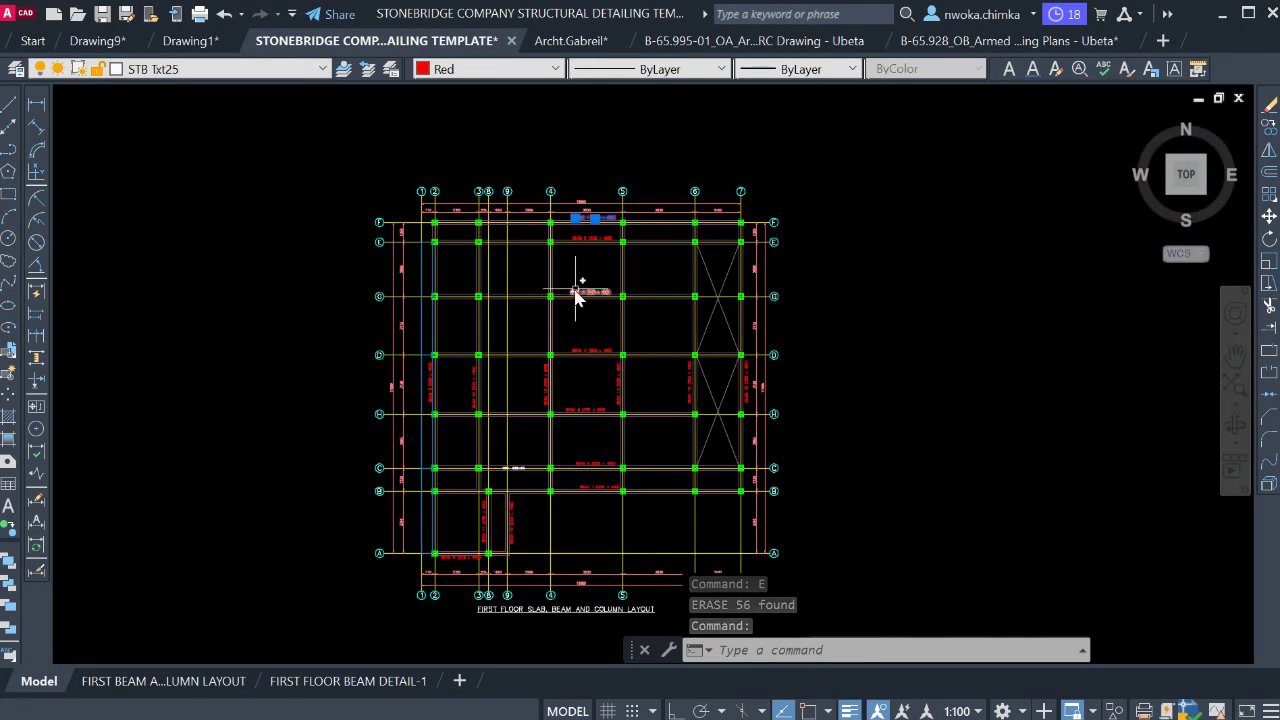
scroll(580, 286, up, 4)
click(556, 190)
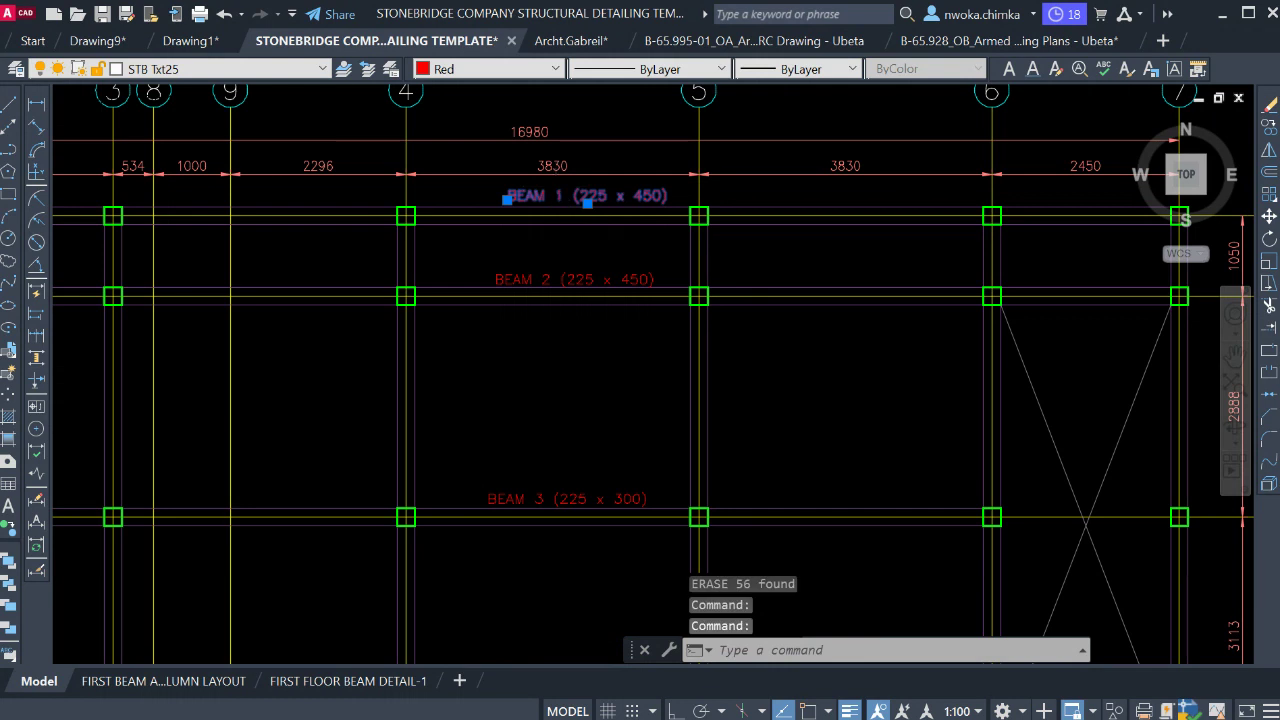
Remove the text of the original bordered first floor layout from the selection.
scroll(604, 245, down, 6)
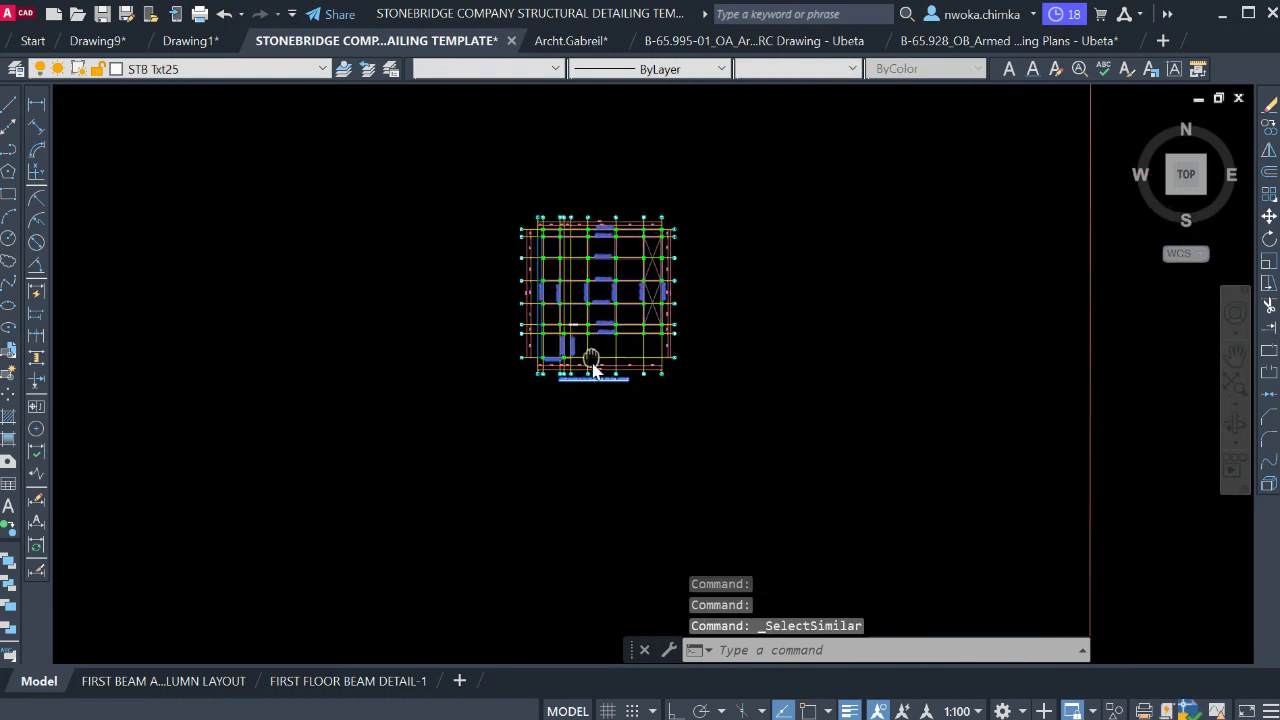
middle_drag(591, 358, 609, 176)
scroll(609, 176, down, 2)
middle_drag(542, 372, 554, 326)
scroll(502, 390, up, 1)
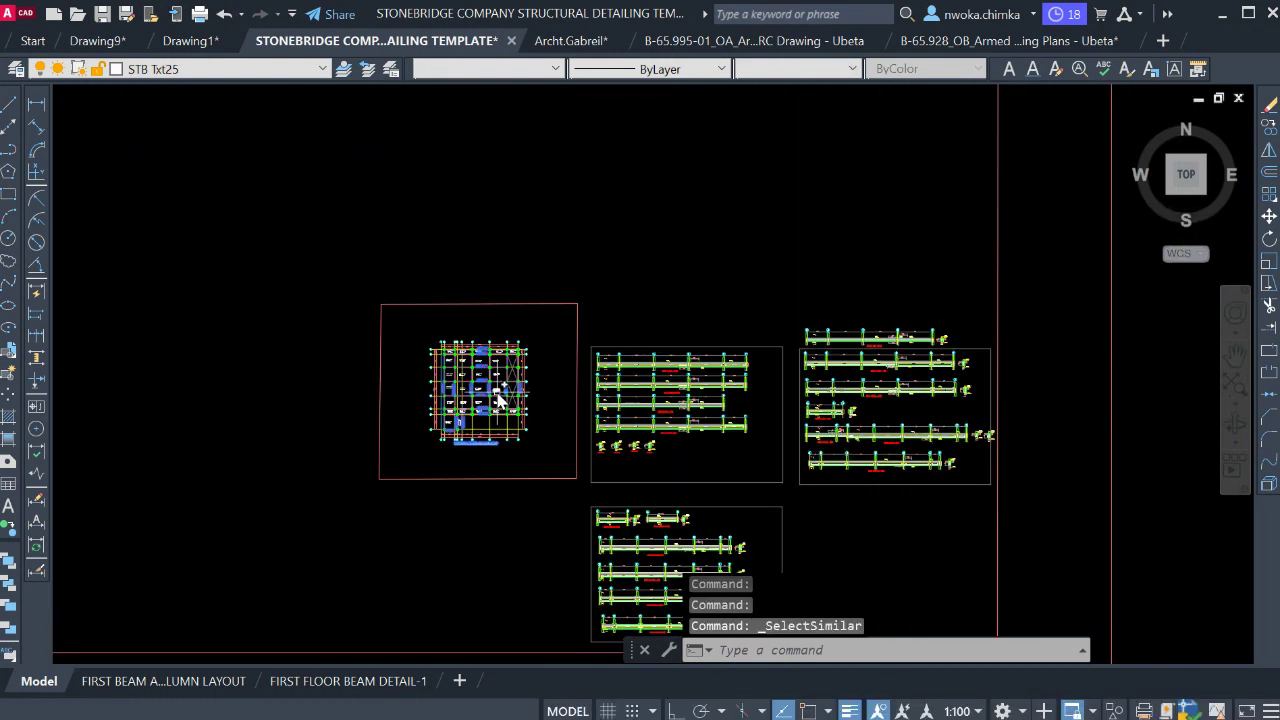
click(536, 334)
click(430, 458)
Remove the remaining layout's text from the selection and erase the selected beam labels and title in the copied layout.
middle_drag(584, 276, 546, 571)
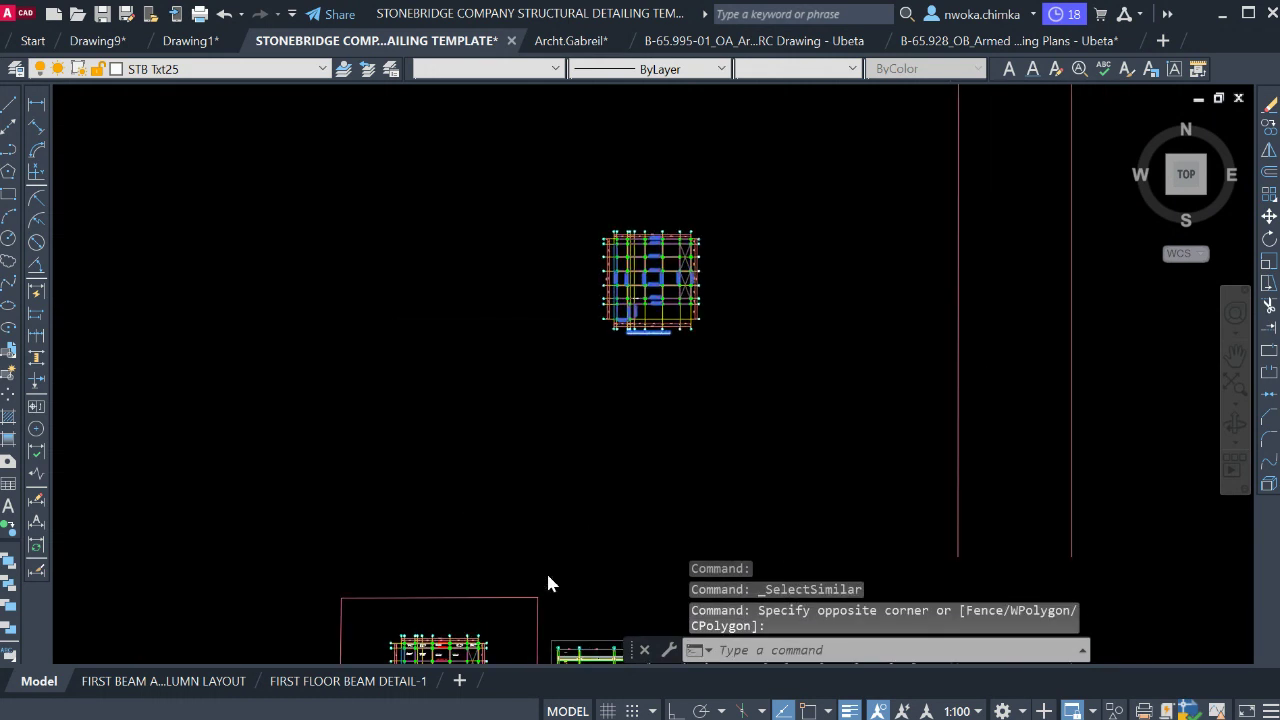
scroll(571, 534, down, 2)
scroll(457, 334, up, 3)
click(577, 301)
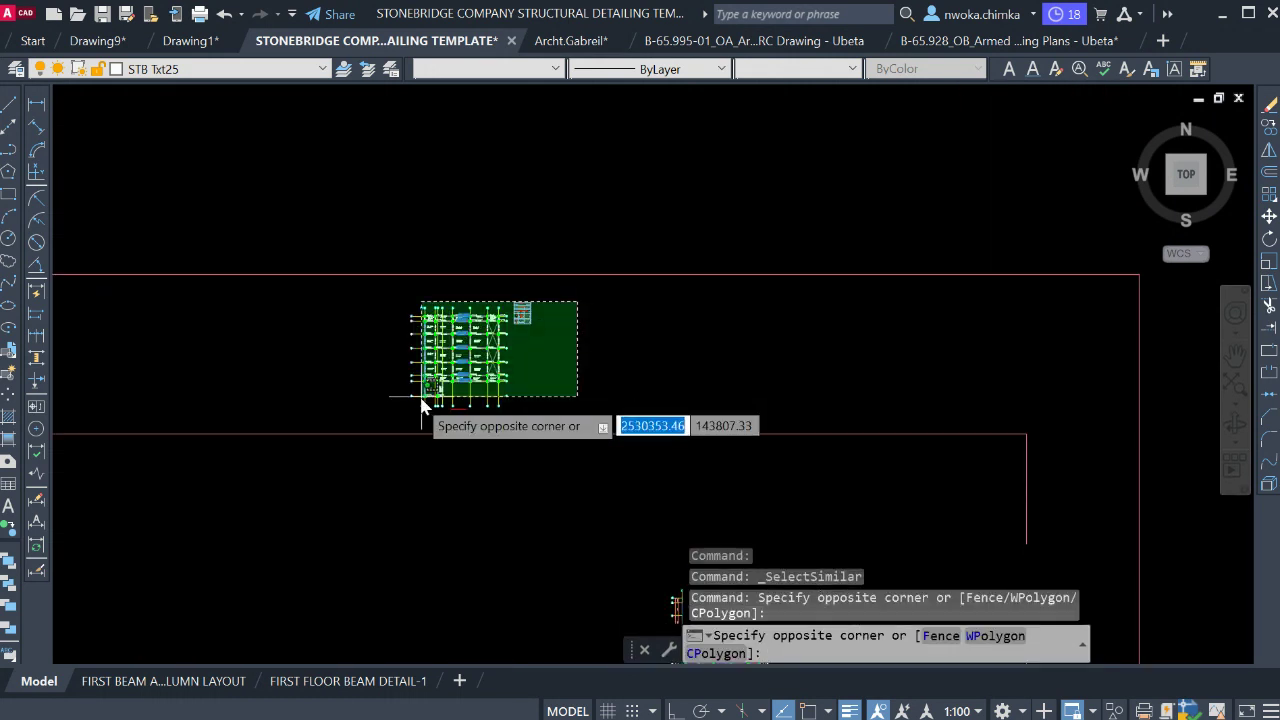
click(422, 405)
scroll(586, 371, down, 3)
scroll(552, 271, up, 4)
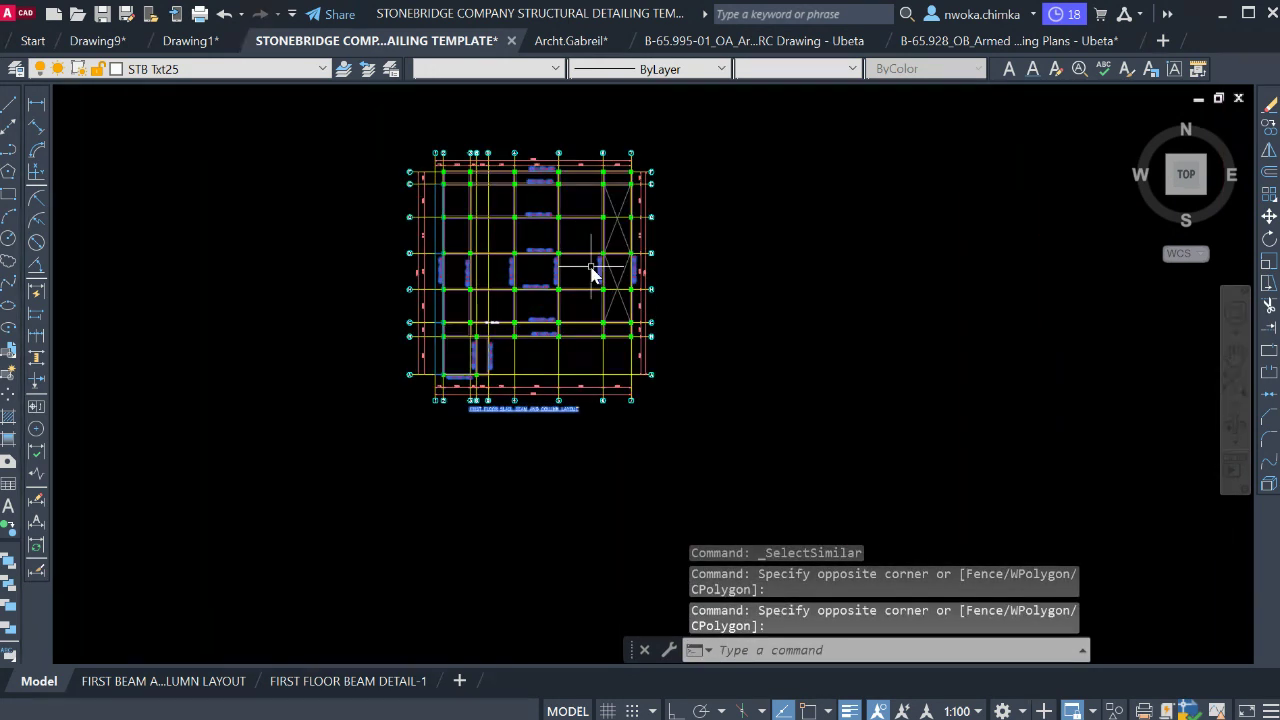
text(e)
key(Return)
Erase the numbered grid bubbles and horizontal dimensions above the copied layout, keeping the grid lines.
scroll(503, 283, up, 3)
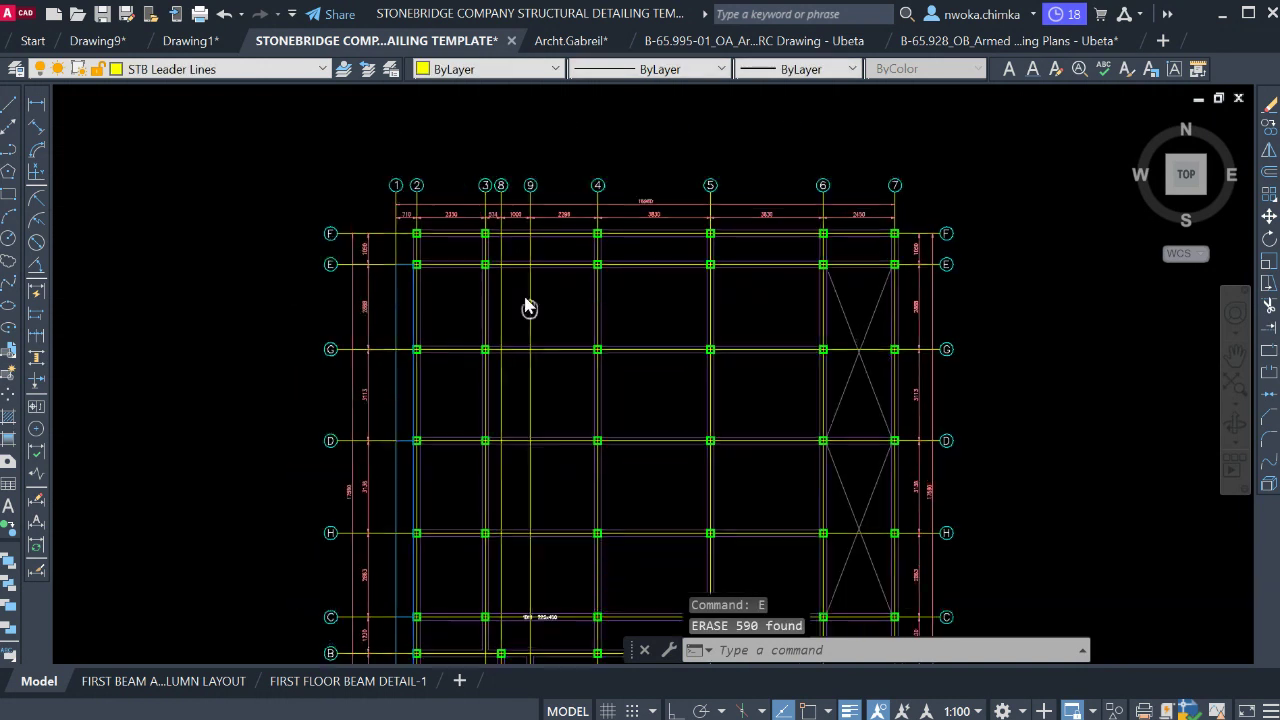
scroll(400, 285, up, 4)
click(414, 286)
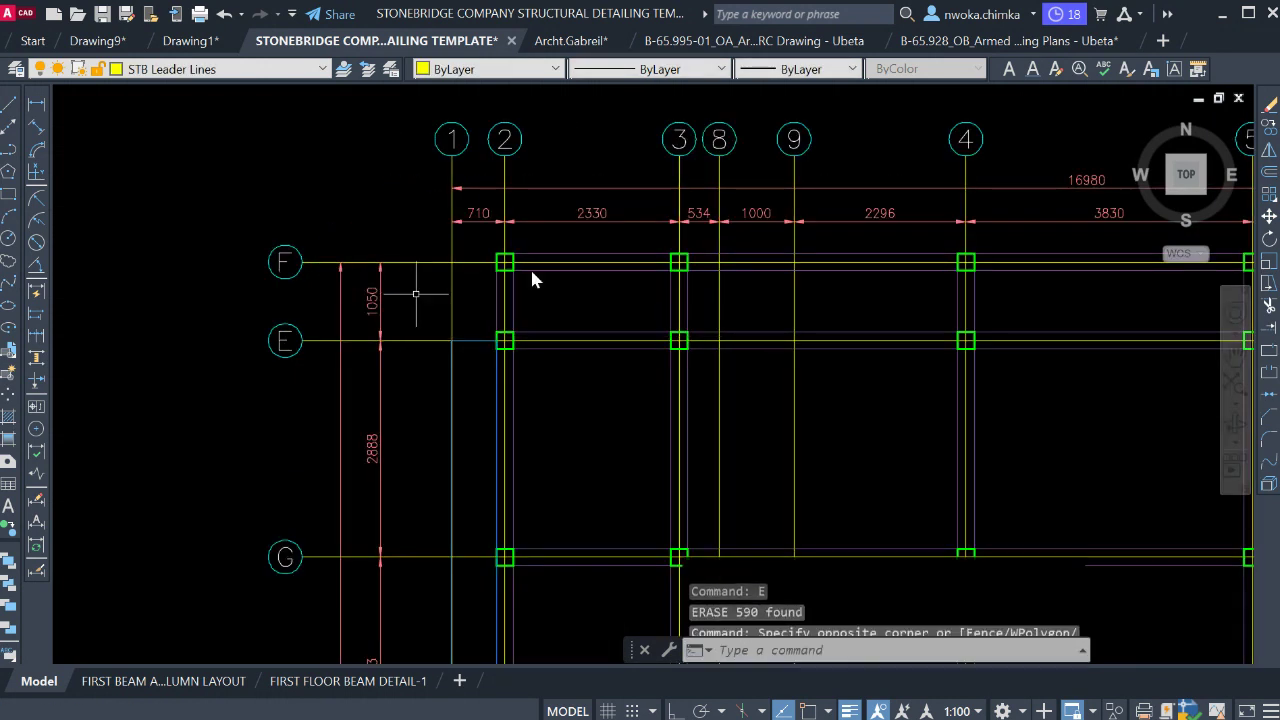
middle_drag(530, 278, 271, 320)
scroll(245, 268, down, 2)
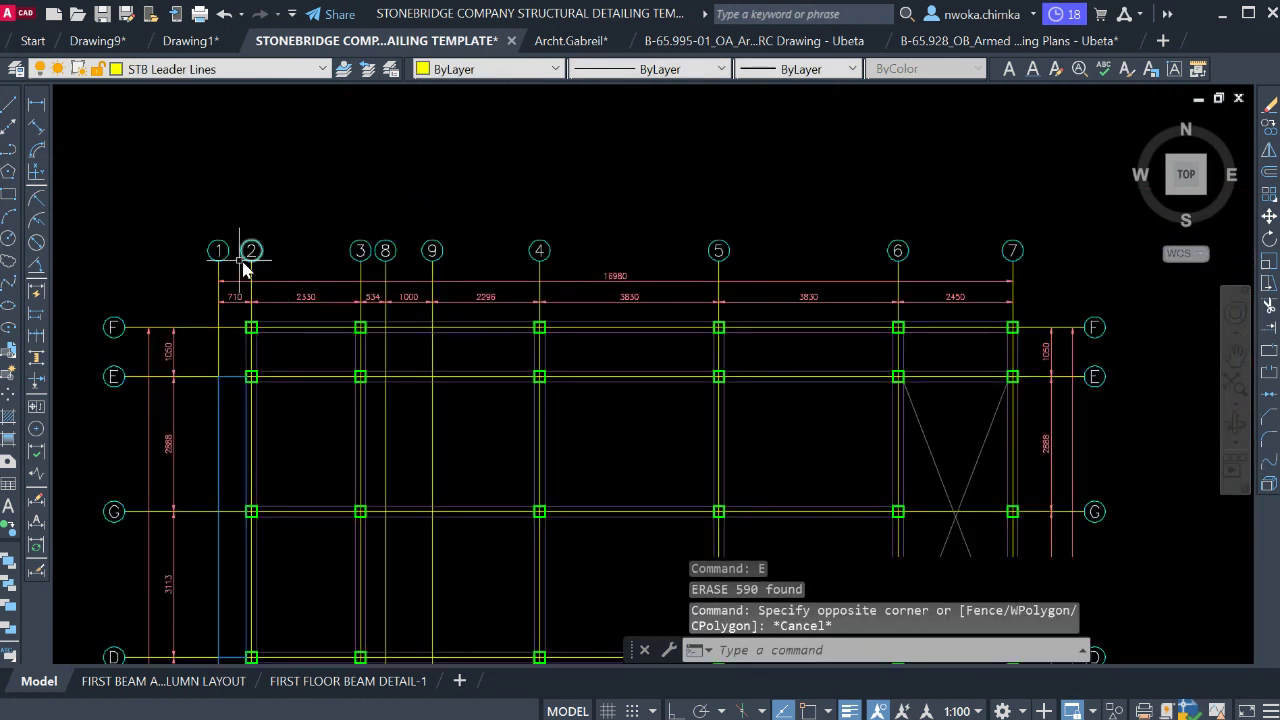
click(182, 205)
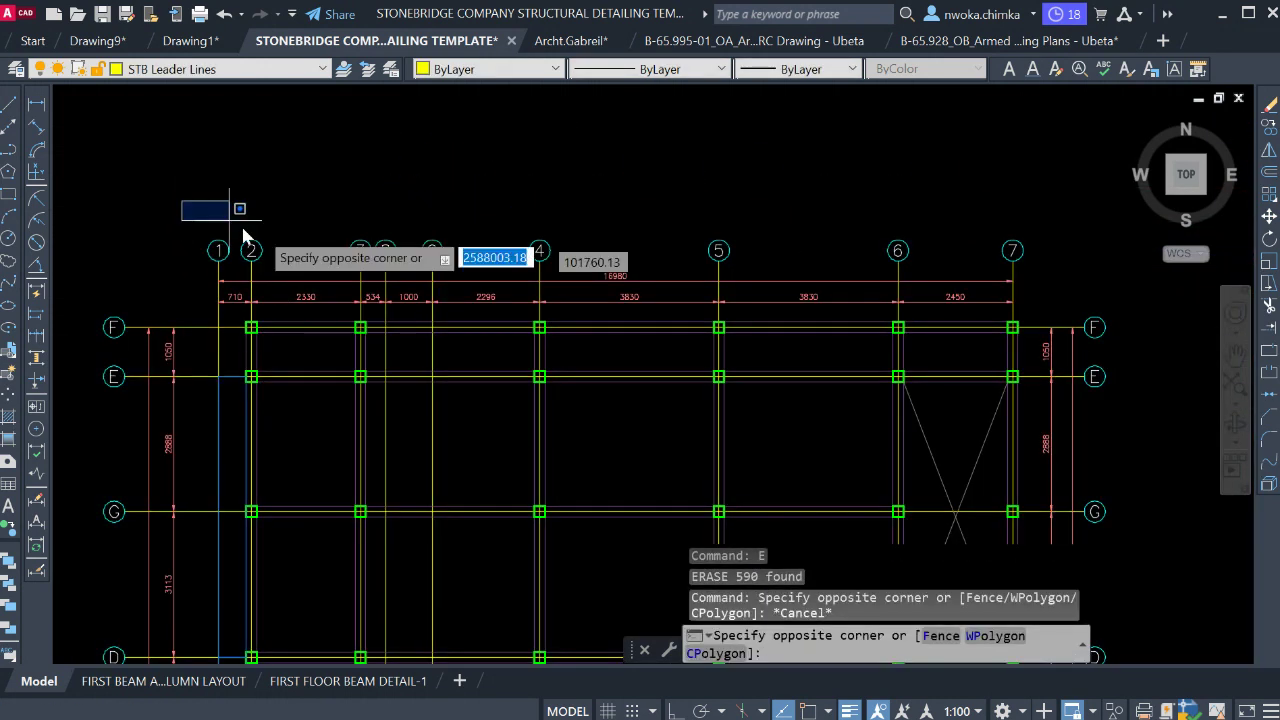
click(1032, 308)
key(Return)
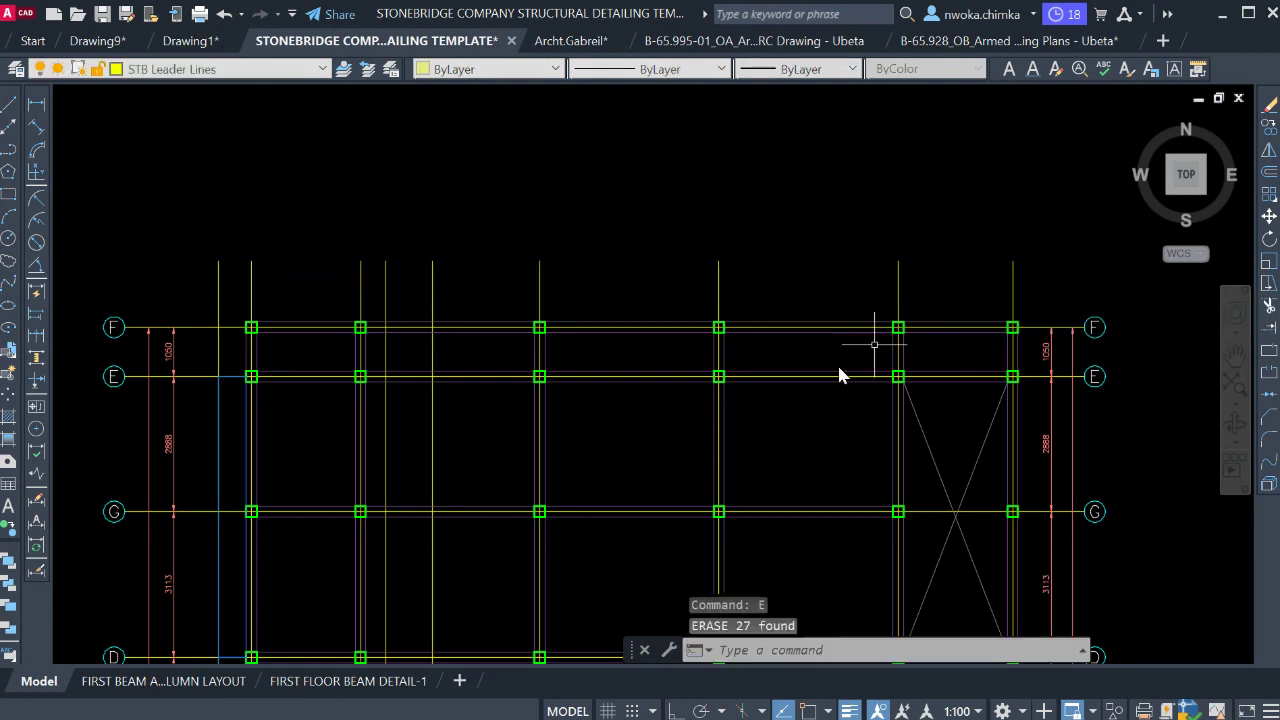
Erase the lettered grid bubbles and vertical dimensions along the west side of the copied layout.
scroll(837, 186, down, 4)
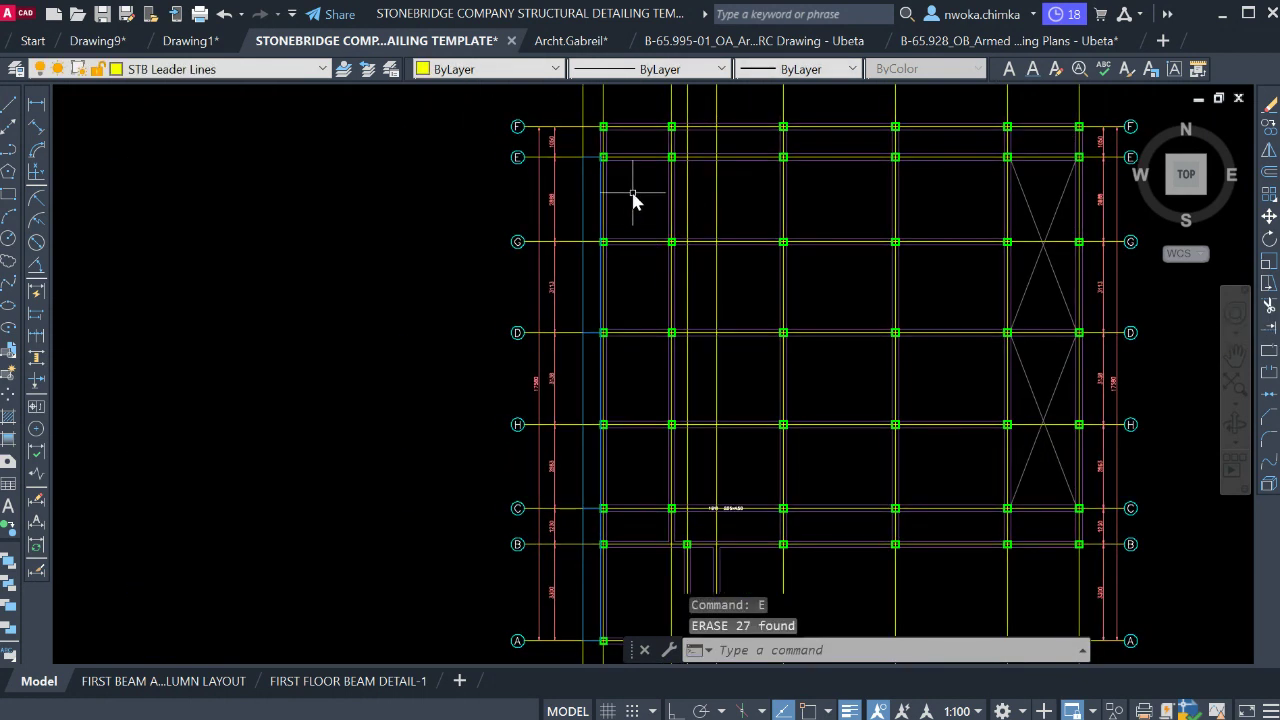
middle_drag(632, 192, 646, 218)
click(503, 129)
scroll(506, 126, down, 2)
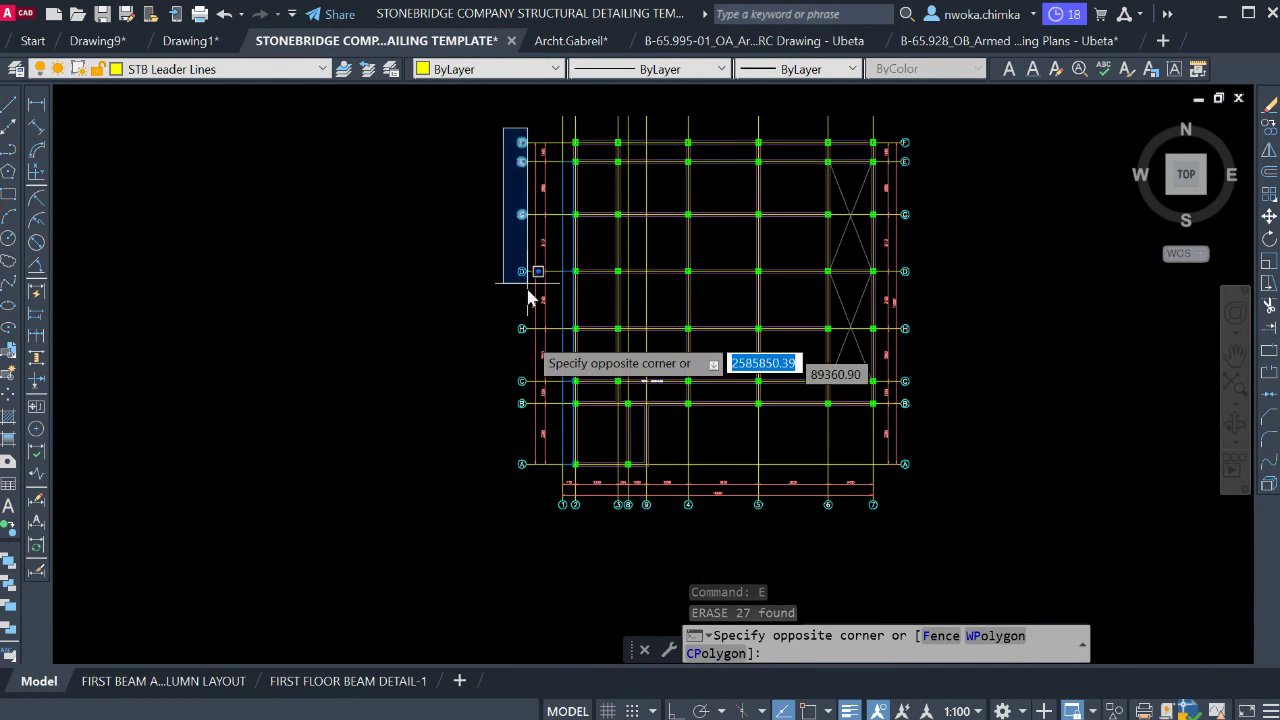
click(548, 504)
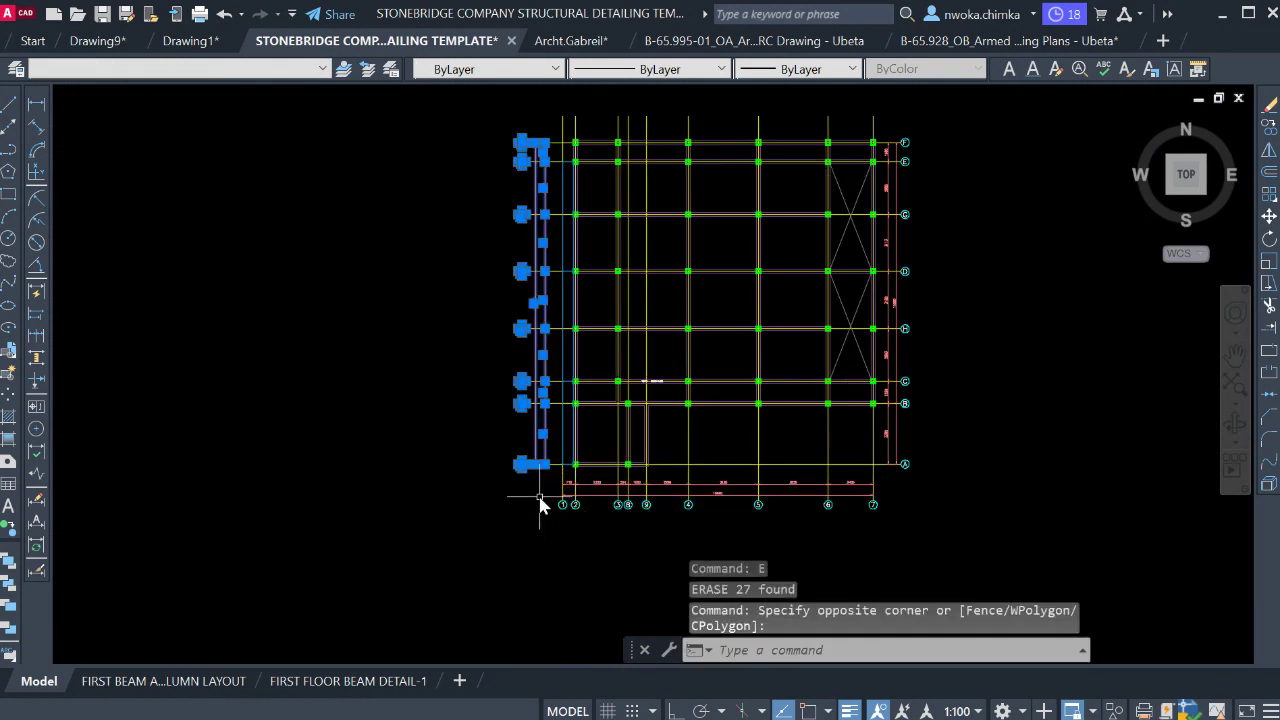
key(Return)
Erase the leftover "1B11 225x450" beam label near grid line C in the copied layout.
middle_drag(756, 216, 737, 232)
scroll(551, 209, up, 4)
scroll(619, 250, down, 2)
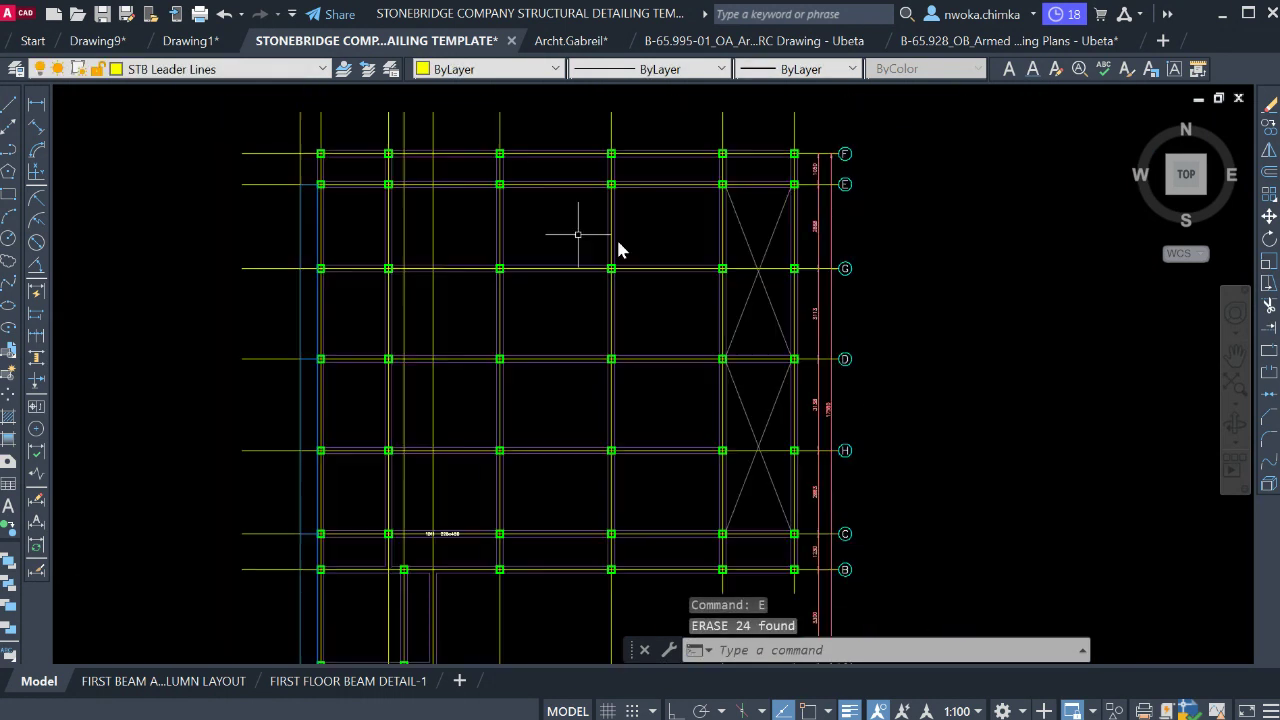
scroll(700, 306, down, 6)
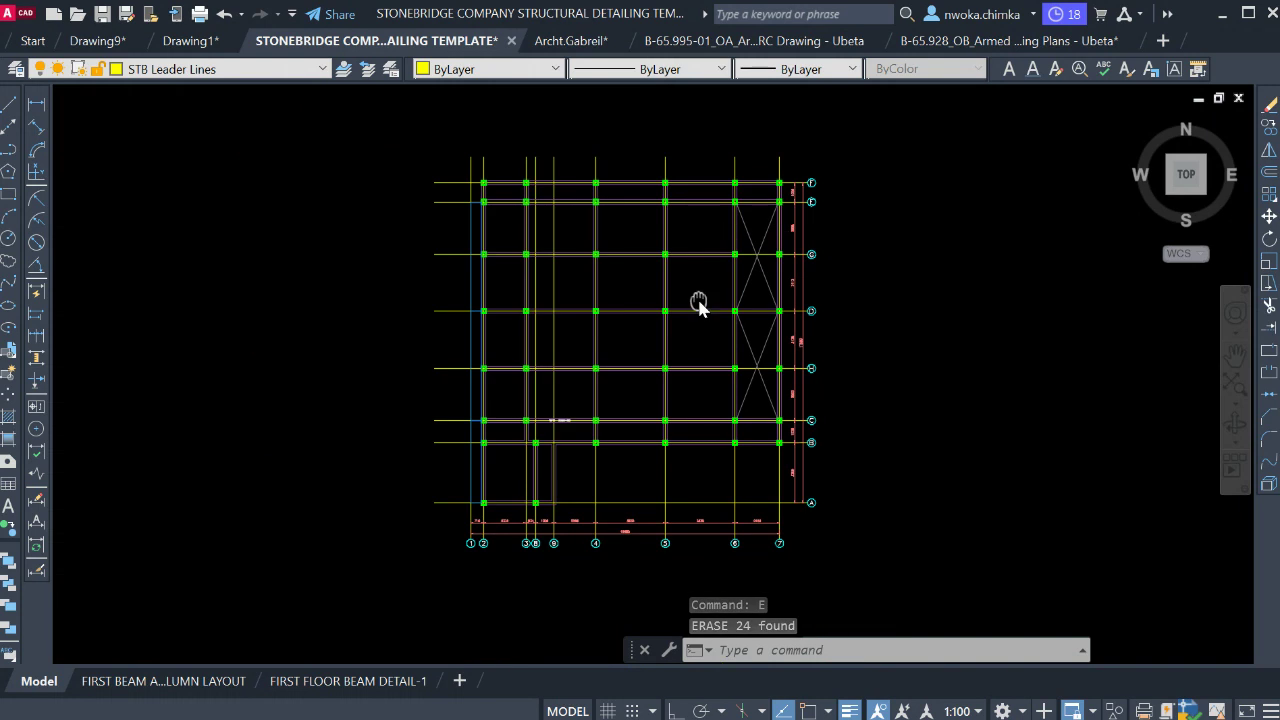
scroll(772, 345, up, 8)
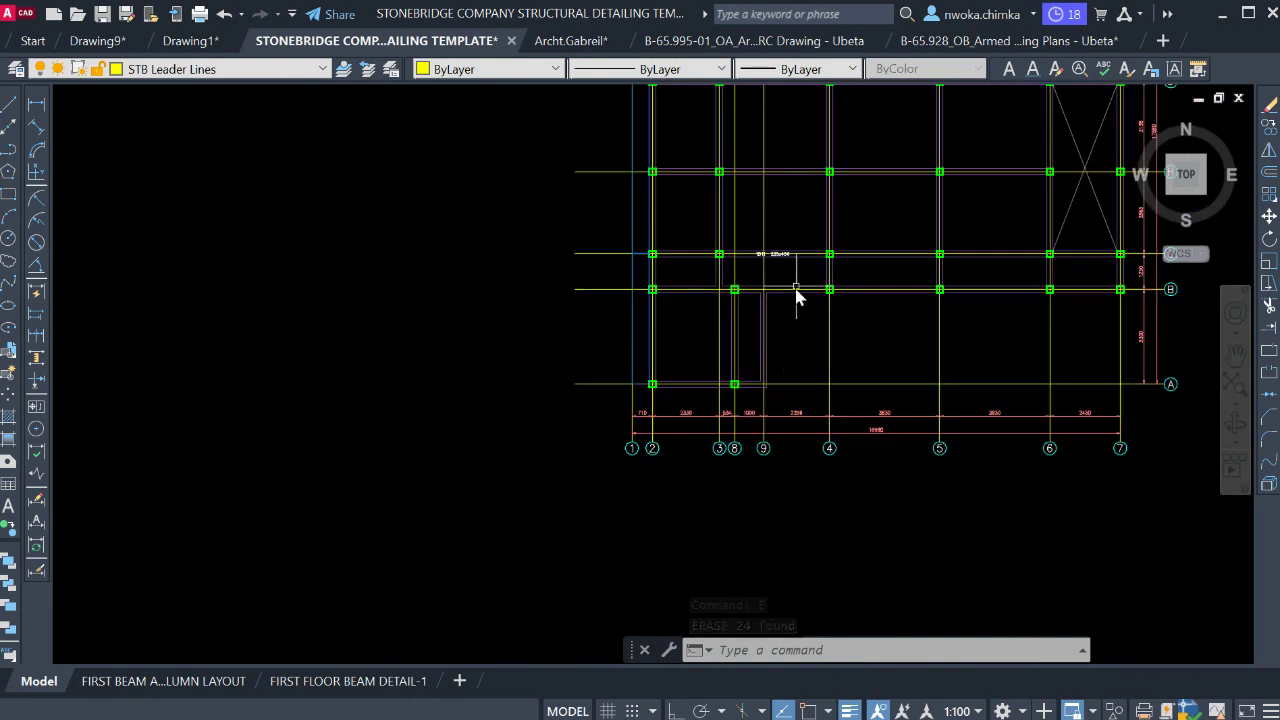
click(714, 258)
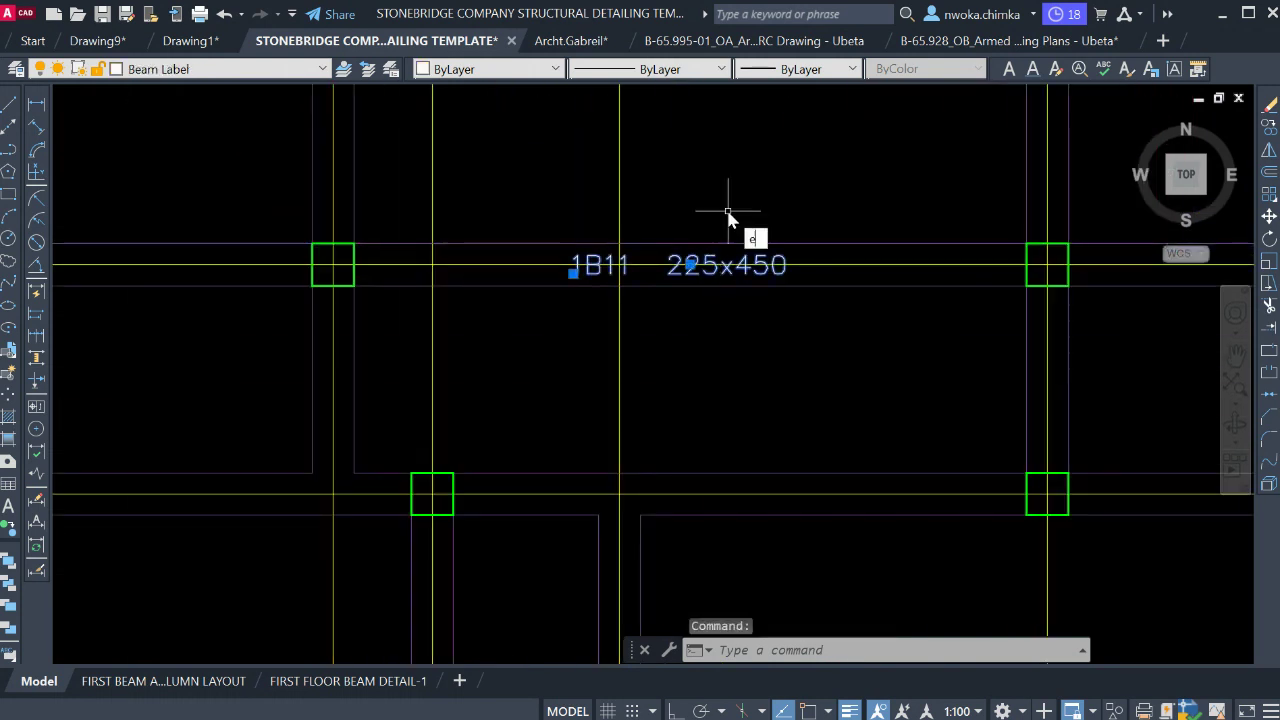
key(Return)
scroll(930, 320, down, 5)
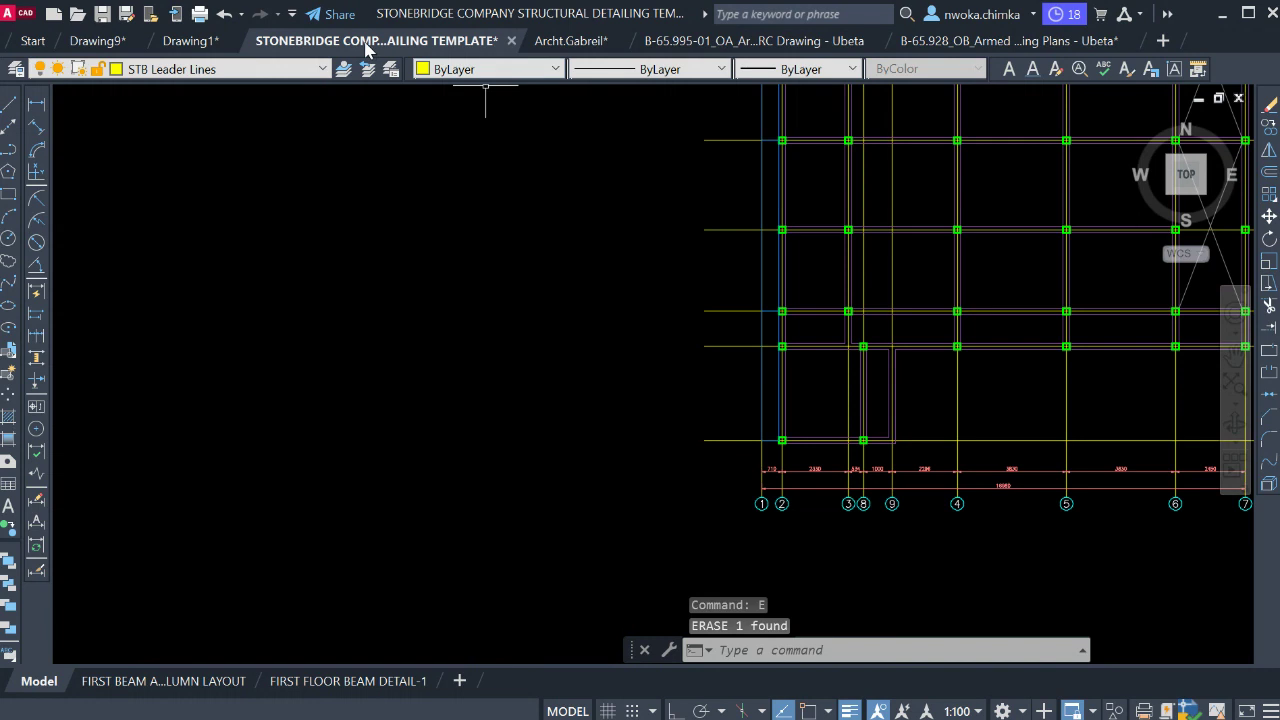
Look through the template's other drawing groups for the slab reinforcement detail and section sheet.
scroll(843, 280, down, 5)
mouse_move(589, 331)
middle_down()
mouse_move(785, 298)
mouse_move(1041, 280)
middle_up()
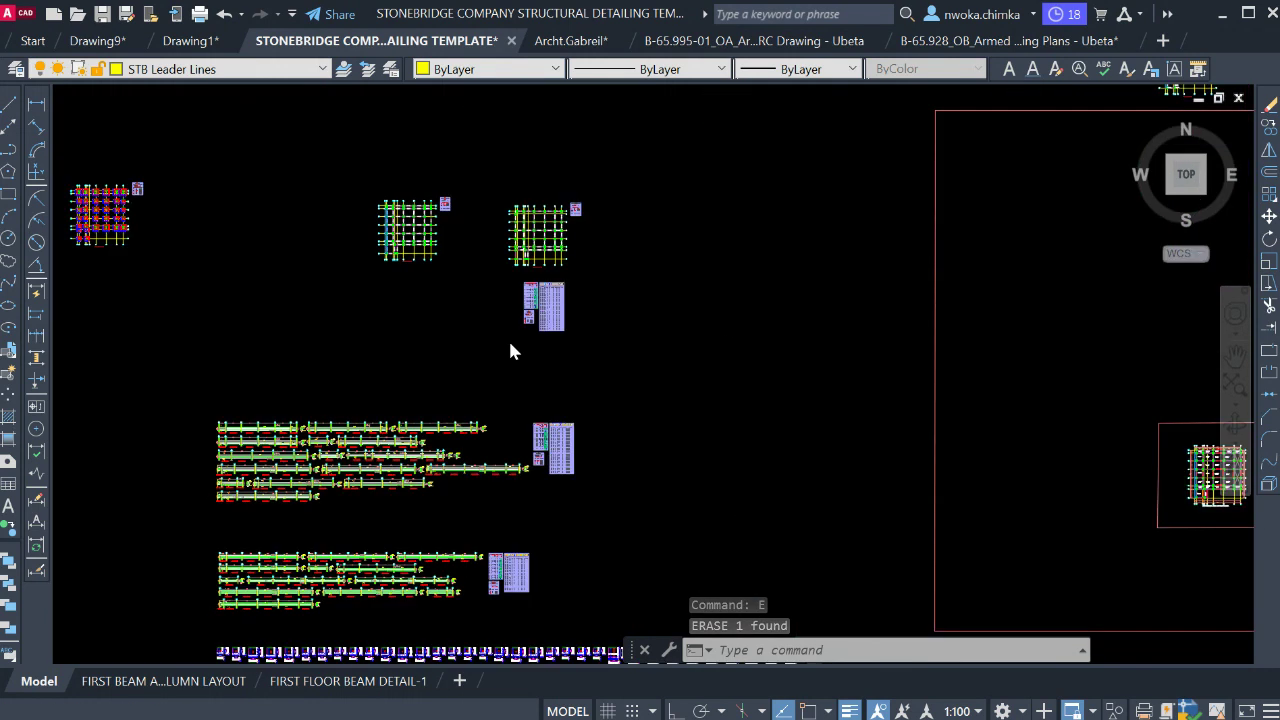
scroll(509, 345, down, 1)
middle_drag(509, 345, 1238, 312)
middle_drag(896, 306, 1188, 297)
scroll(497, 130, down, 1)
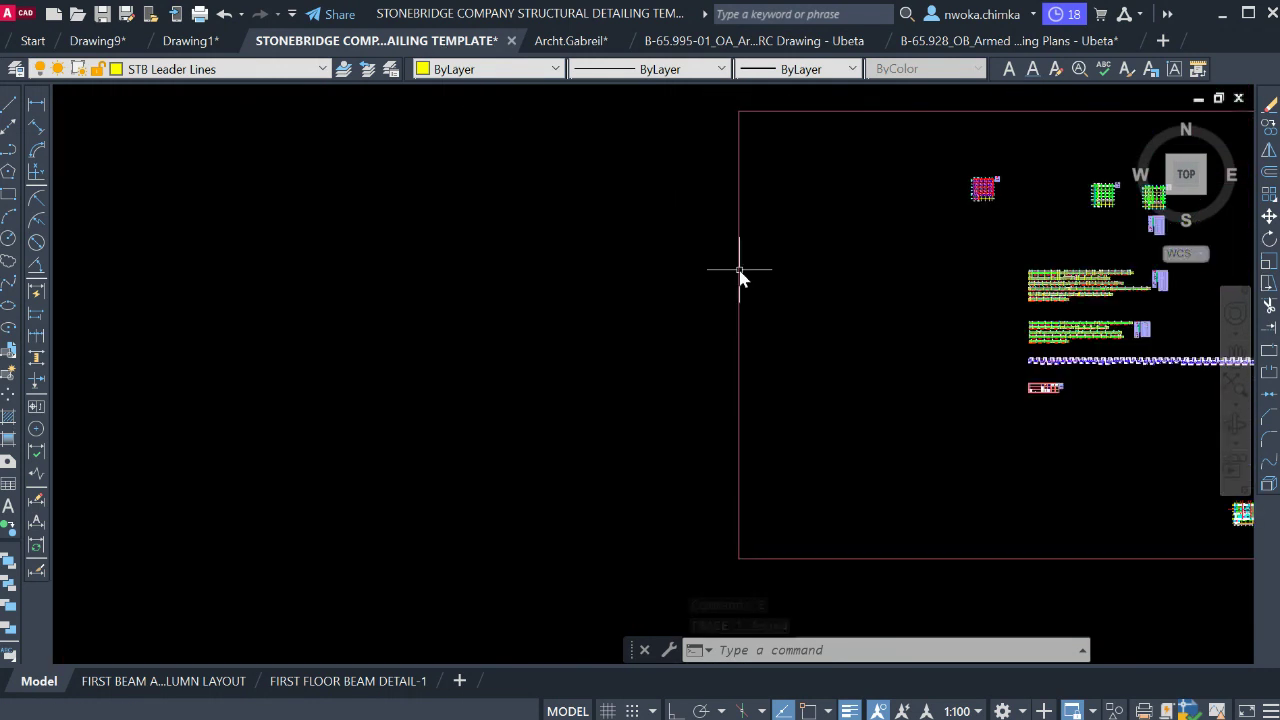
scroll(739, 311, down, 1)
middle_drag(557, 324, 991, 325)
middle_drag(580, 300, 742, 308)
scroll(663, 315, down, 1)
middle_drag(653, 326, 708, 327)
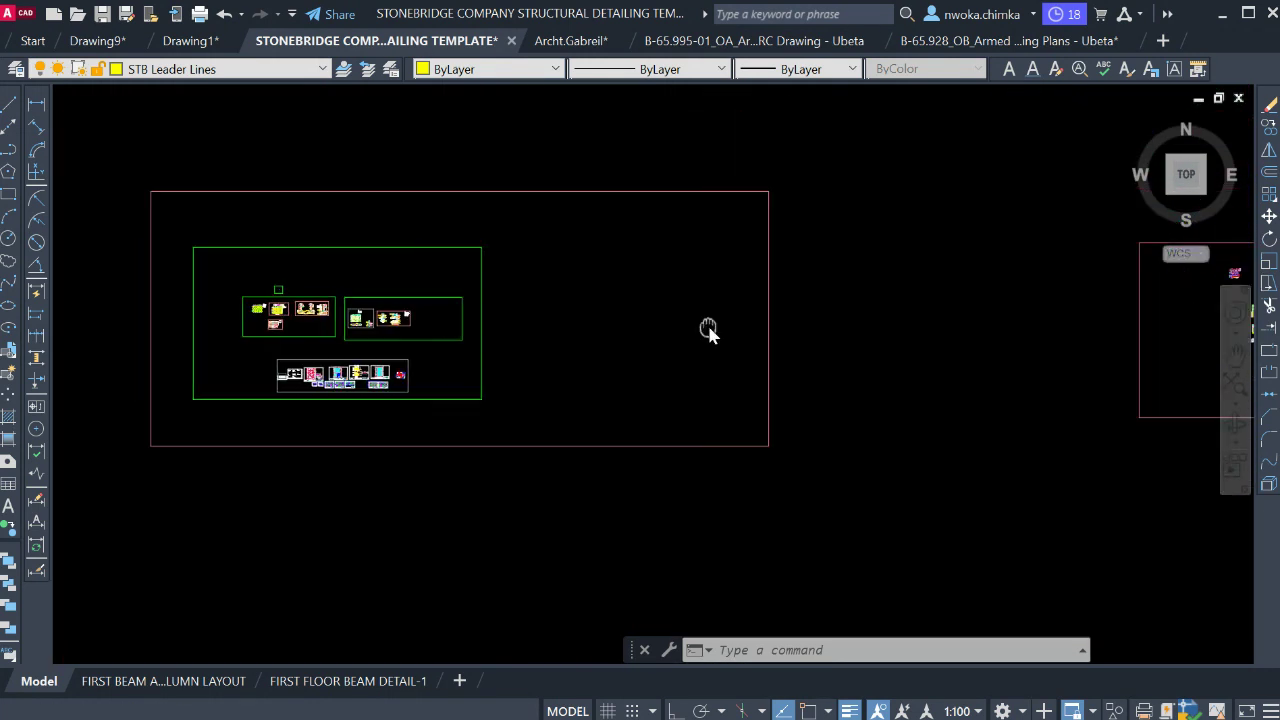
middle_drag(84, 301, 394, 317)
scroll(390, 320, up, 2)
scroll(704, 345, up, 8)
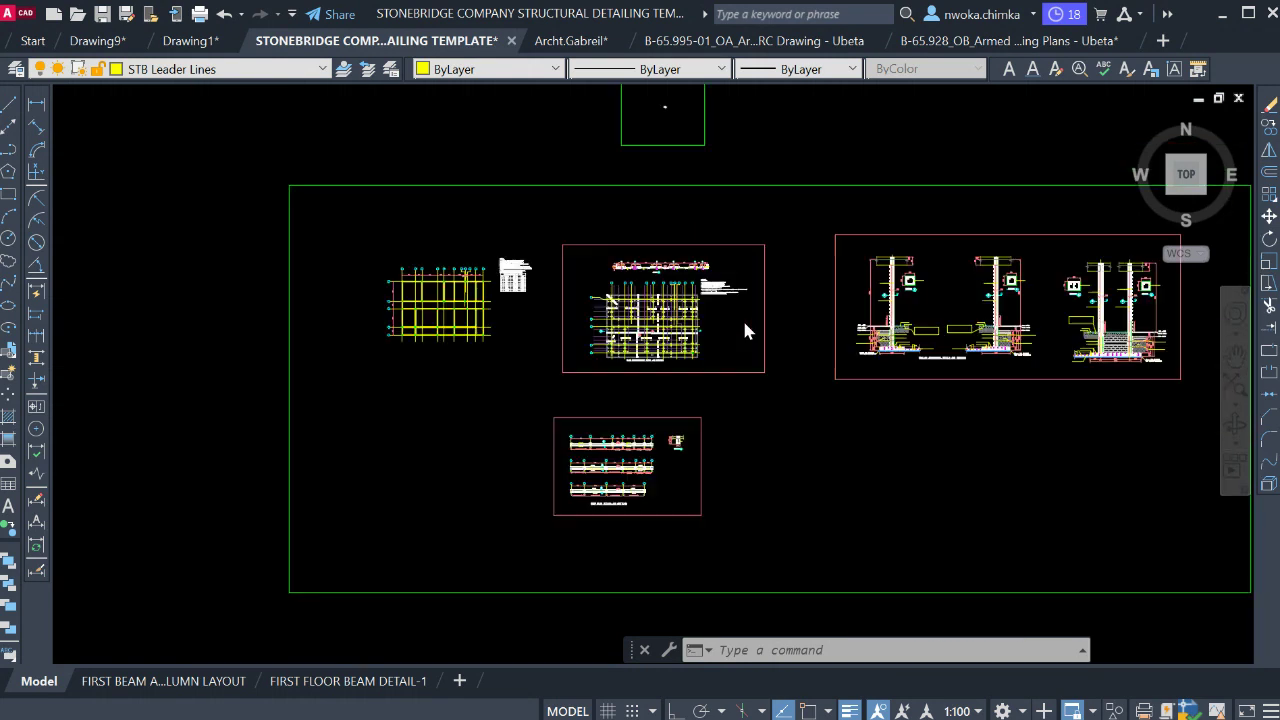
scroll(520, 215, up, 2)
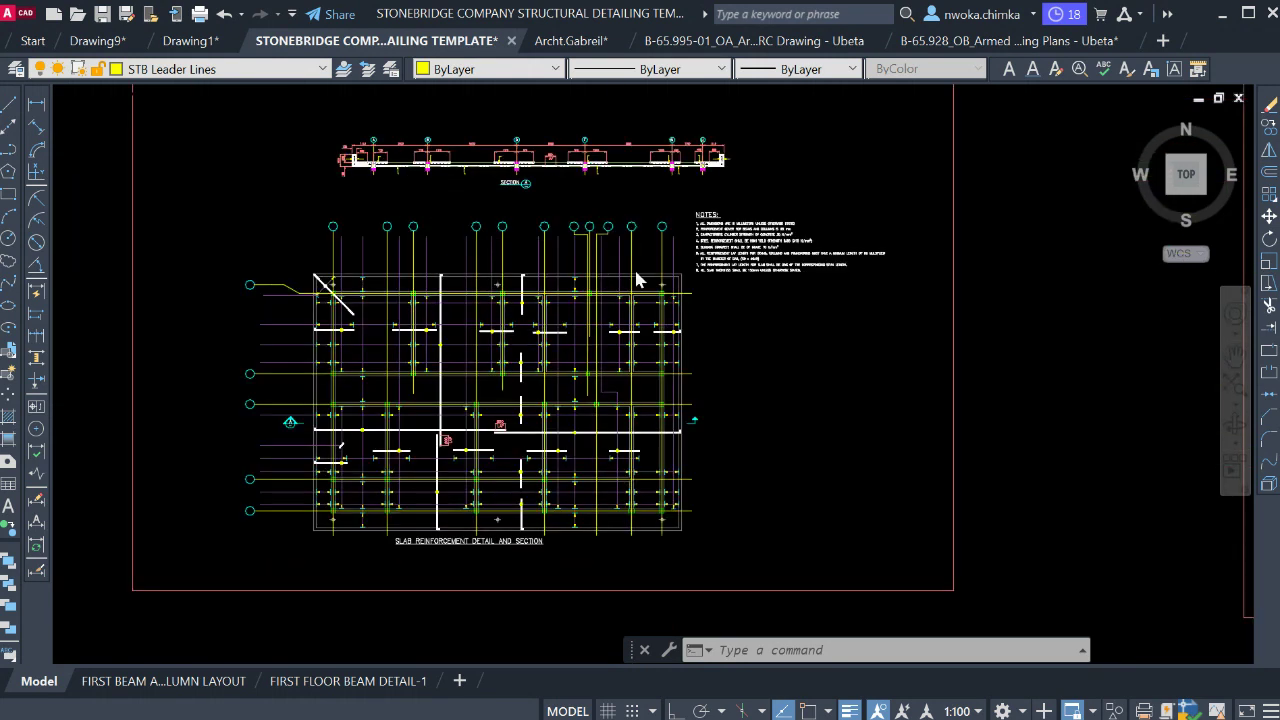
scroll(636, 268, down, 2)
Copy the complete slab reinforcement detail and section sheet, with its border and notes, to the empty area west of the stripped floor layout.
click(894, 106)
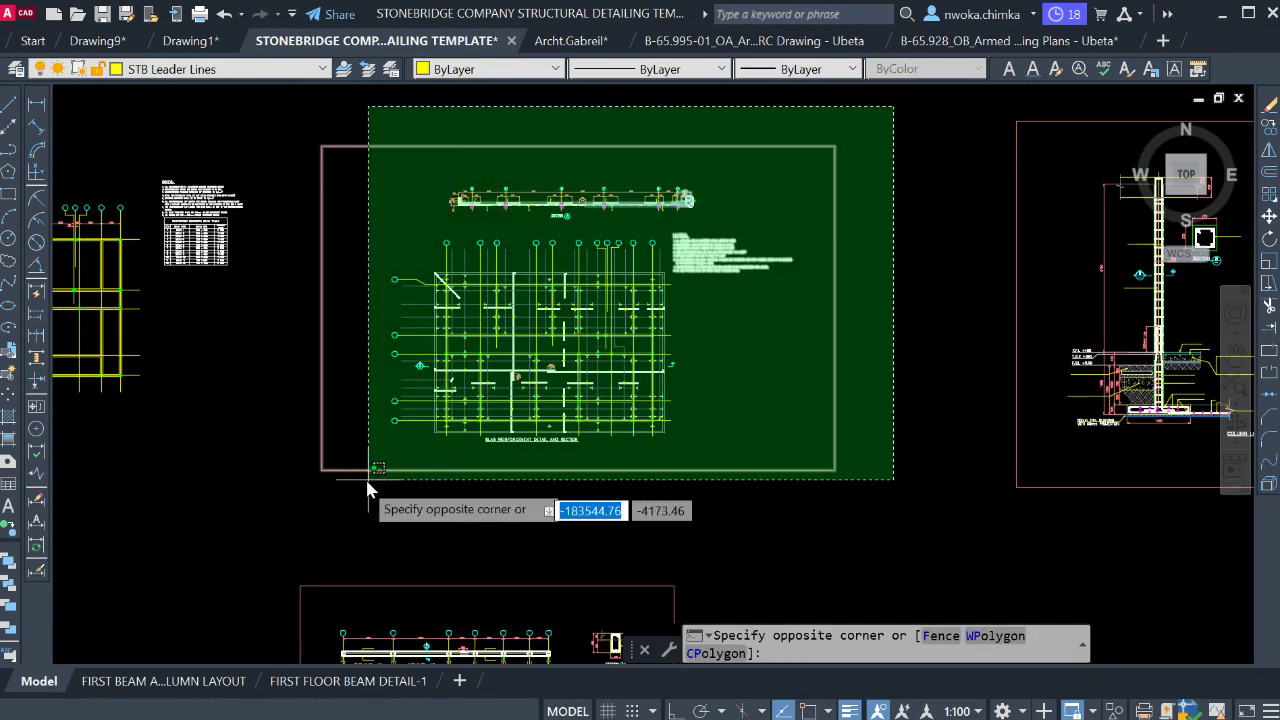
click(318, 487)
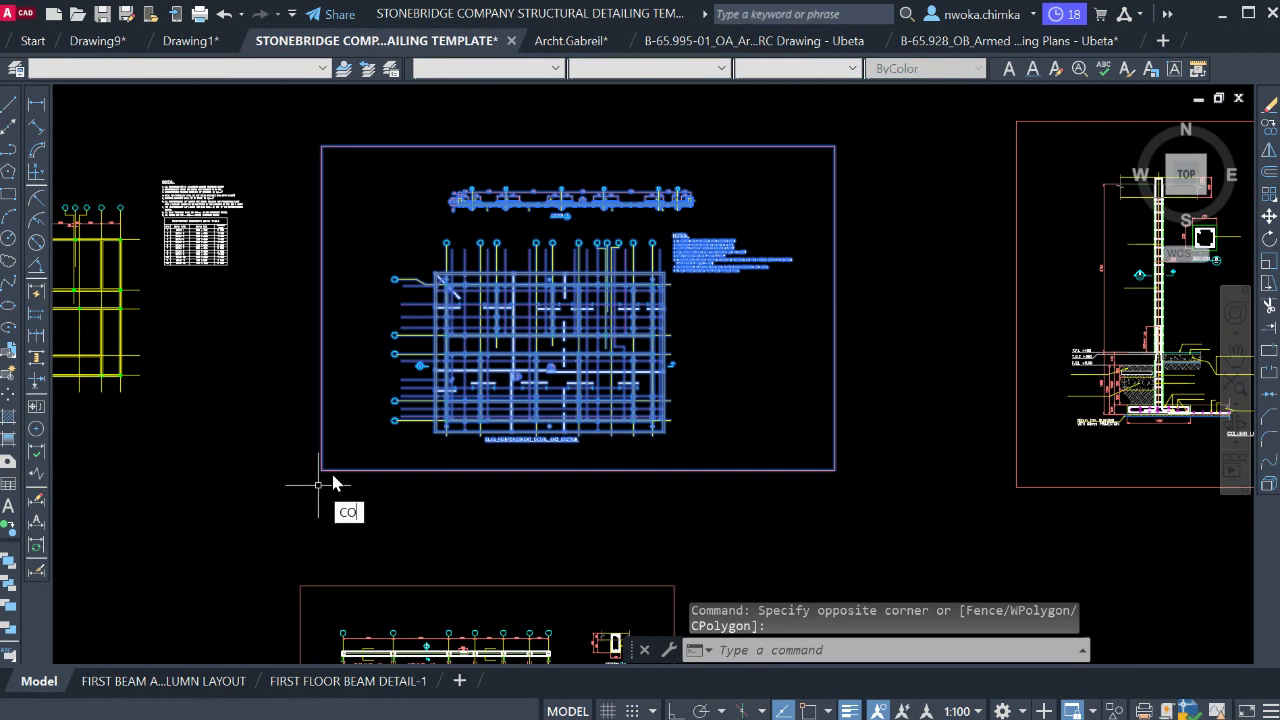
text(CO)
key(Return)
scroll(400, 370, up, 5)
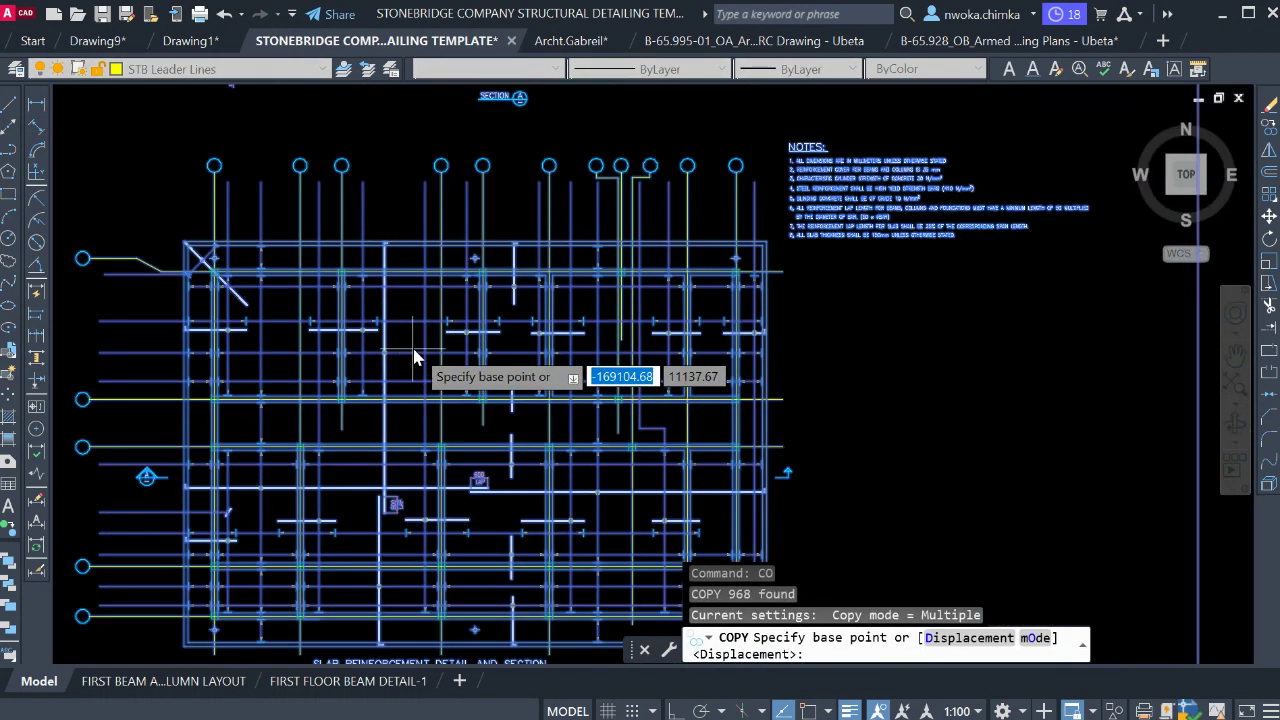
click(402, 351)
scroll(305, 340, down, 4)
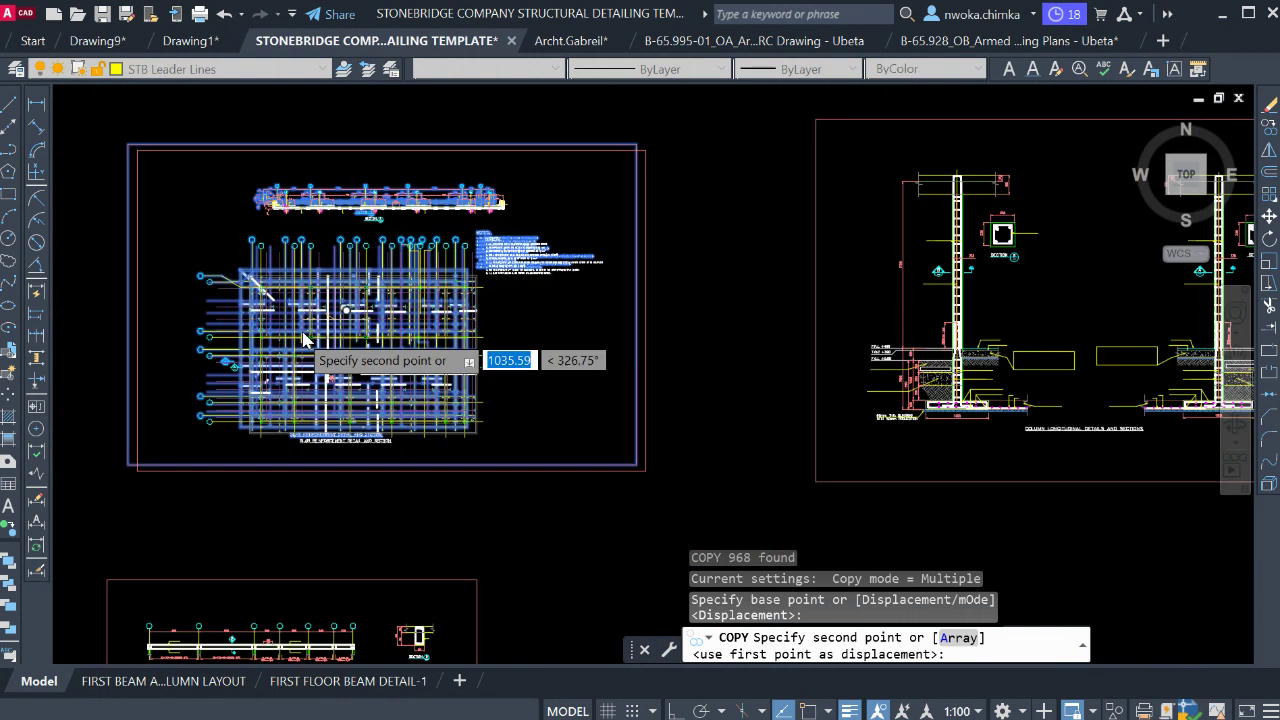
scroll(400, 350, down, 6)
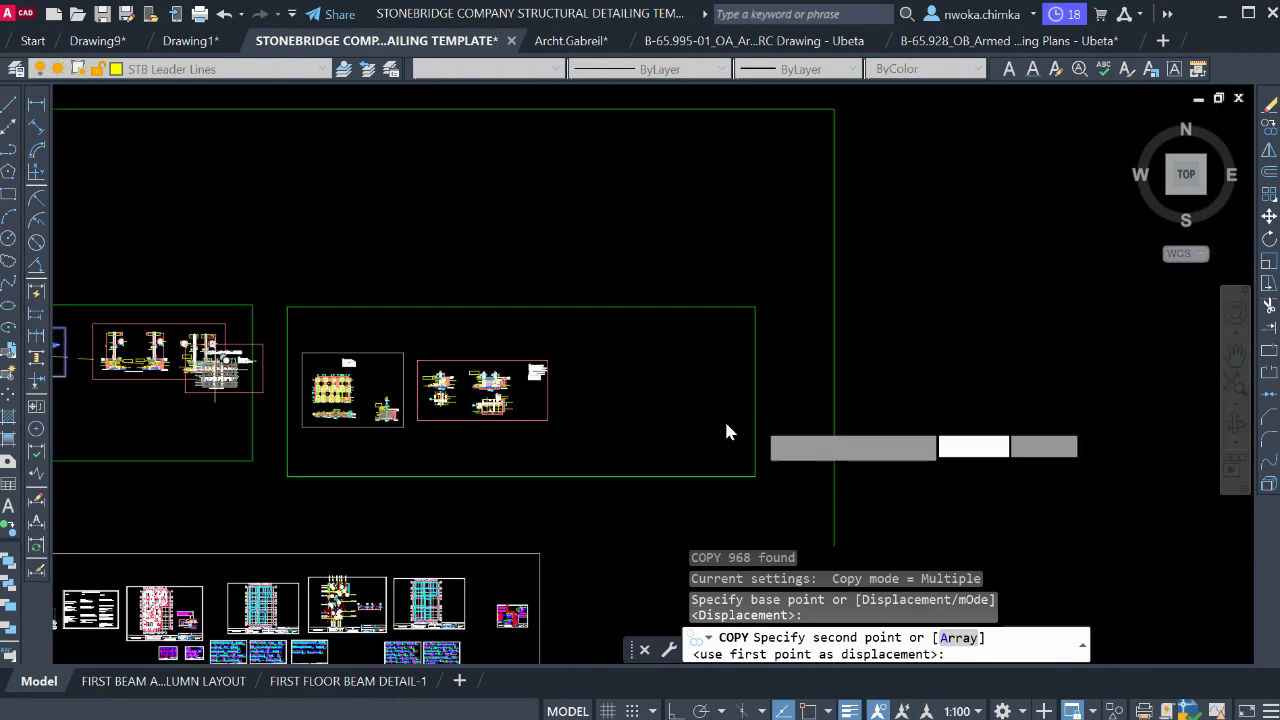
middle_drag(726, 424, 311, 425)
middle_drag(665, 425, 214, 391)
scroll(522, 377, down, 2)
middle_drag(950, 380, 280, 383)
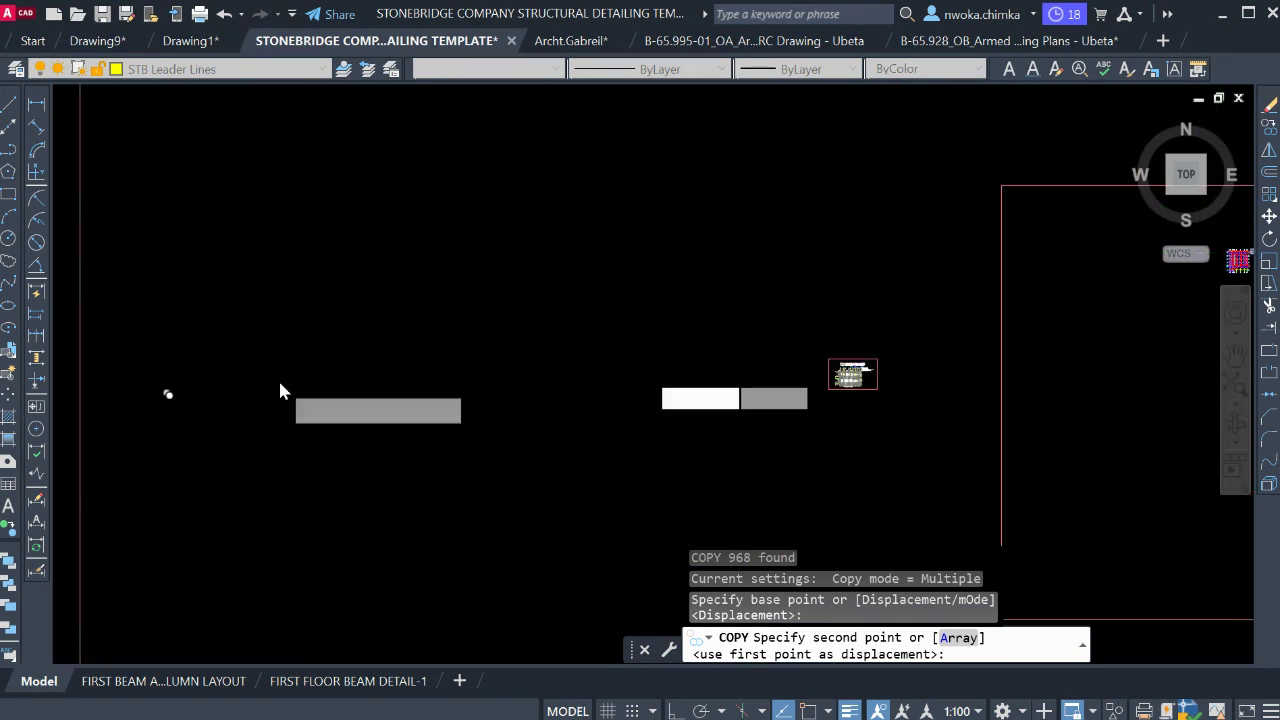
scroll(791, 386, down, 5)
scroll(524, 338, up, 2)
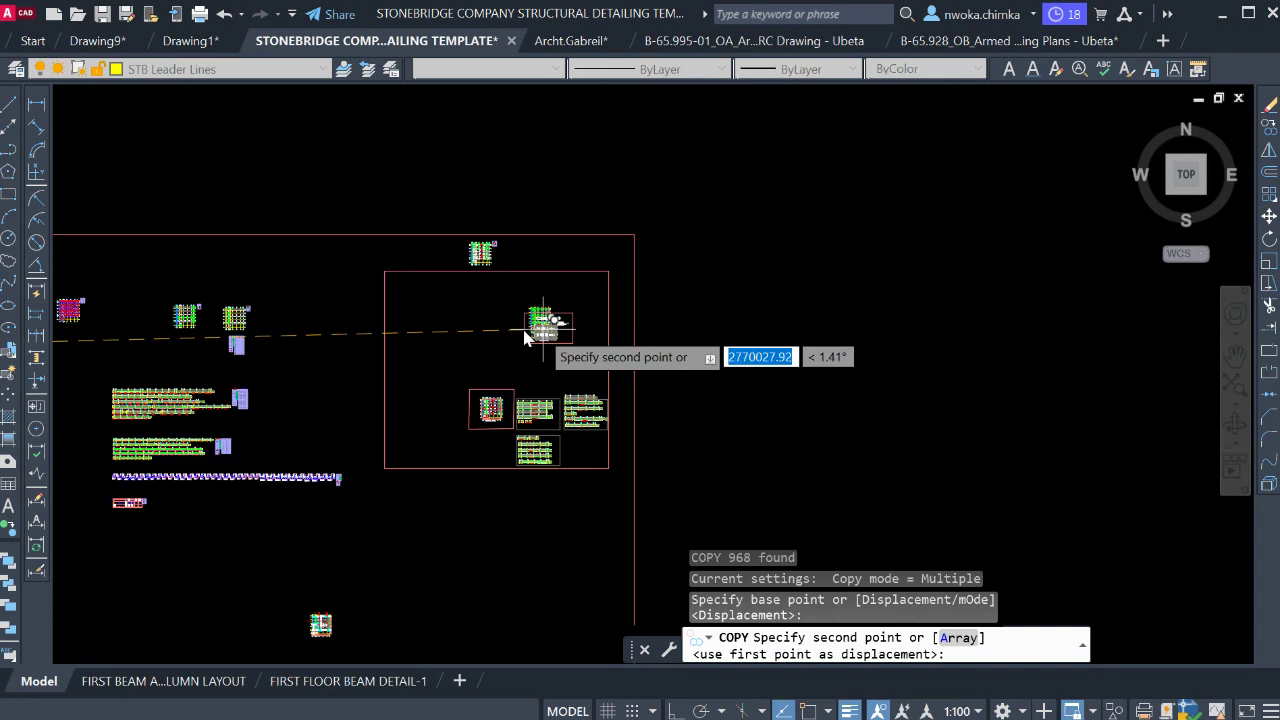
scroll(524, 338, up, 5)
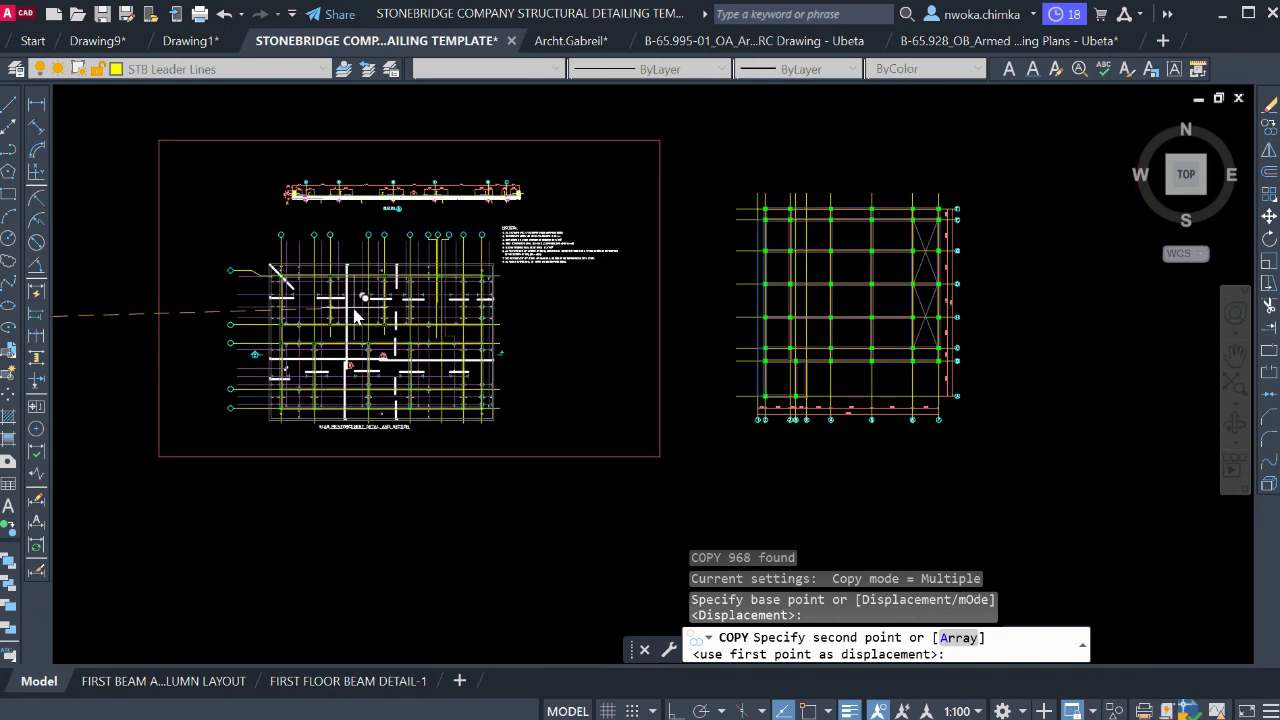
click(354, 308)
key(Escape)
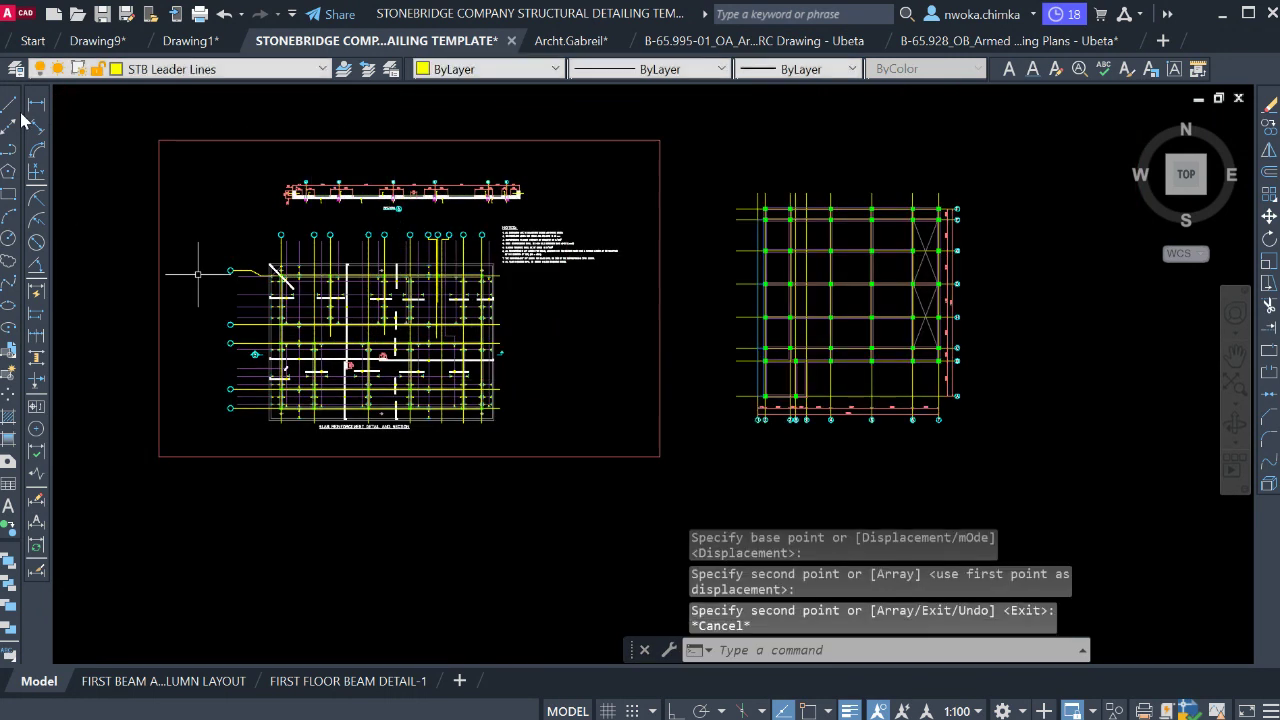
Draw two crossing diagonal lines over the copied slab reinforcement sheet, extending past its border, to mark it as reference only.
click(9, 105)
click(151, 115)
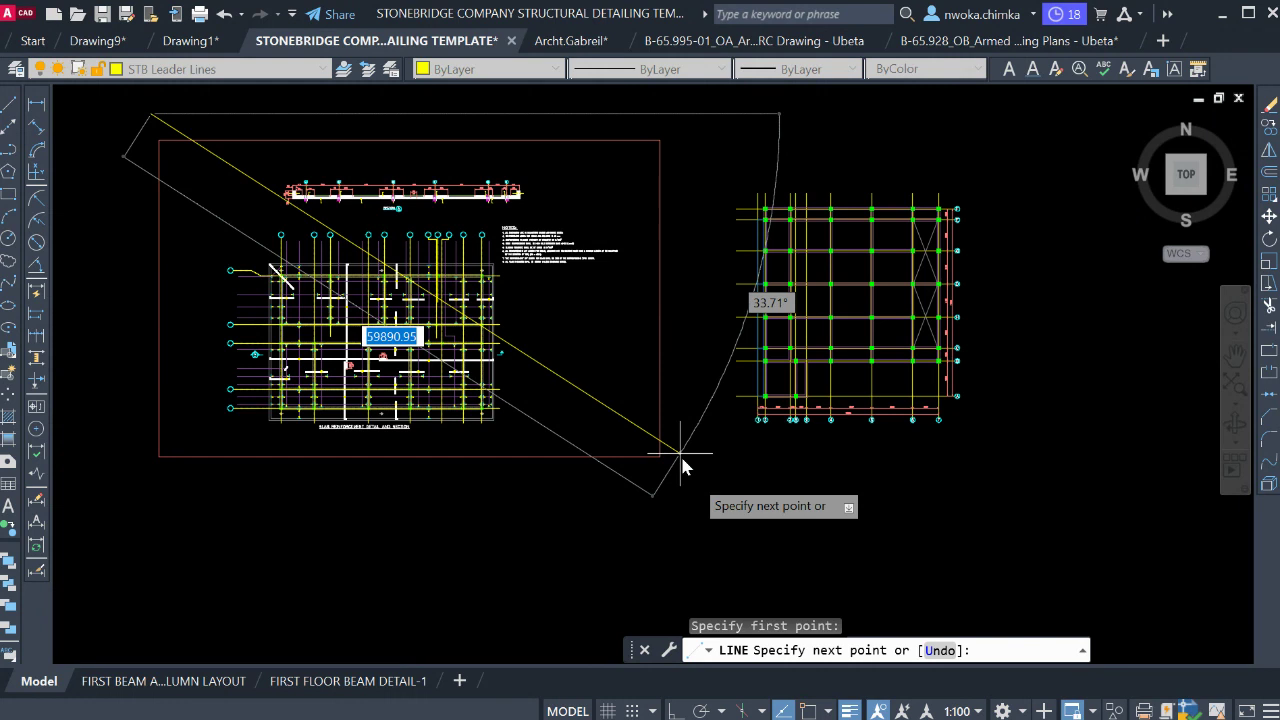
click(665, 503)
key(Return)
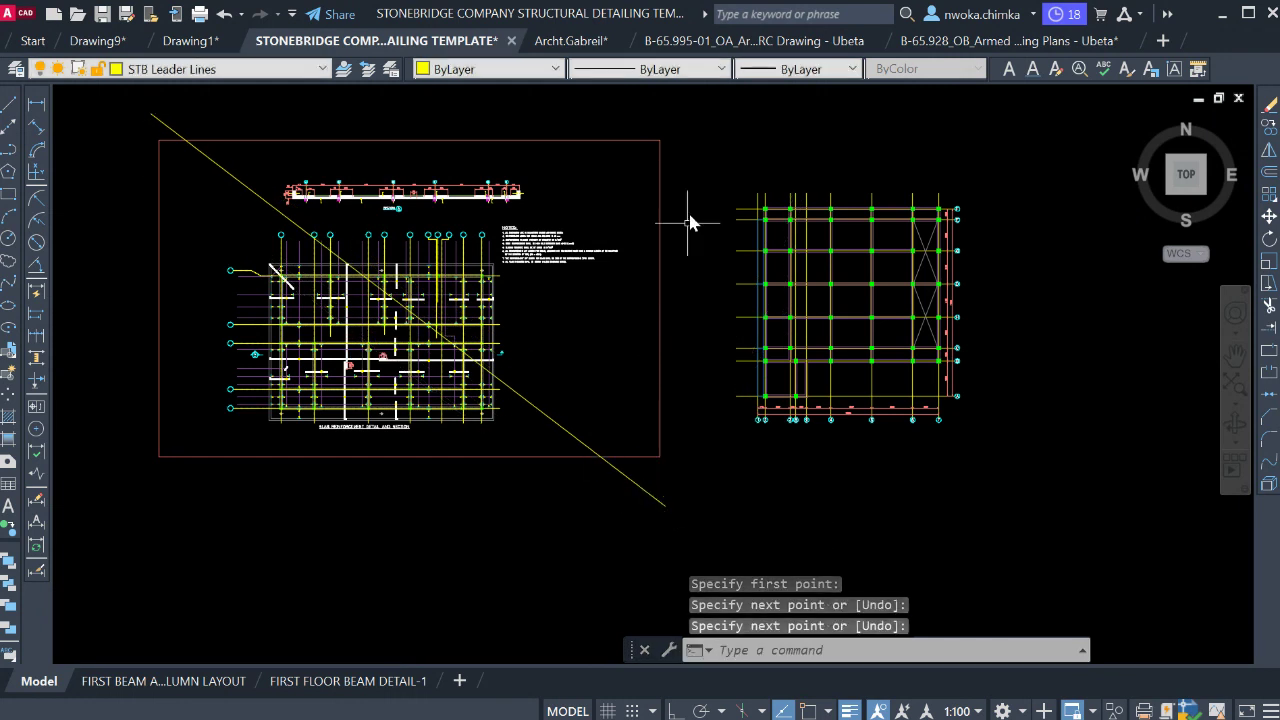
key(Return)
click(710, 105)
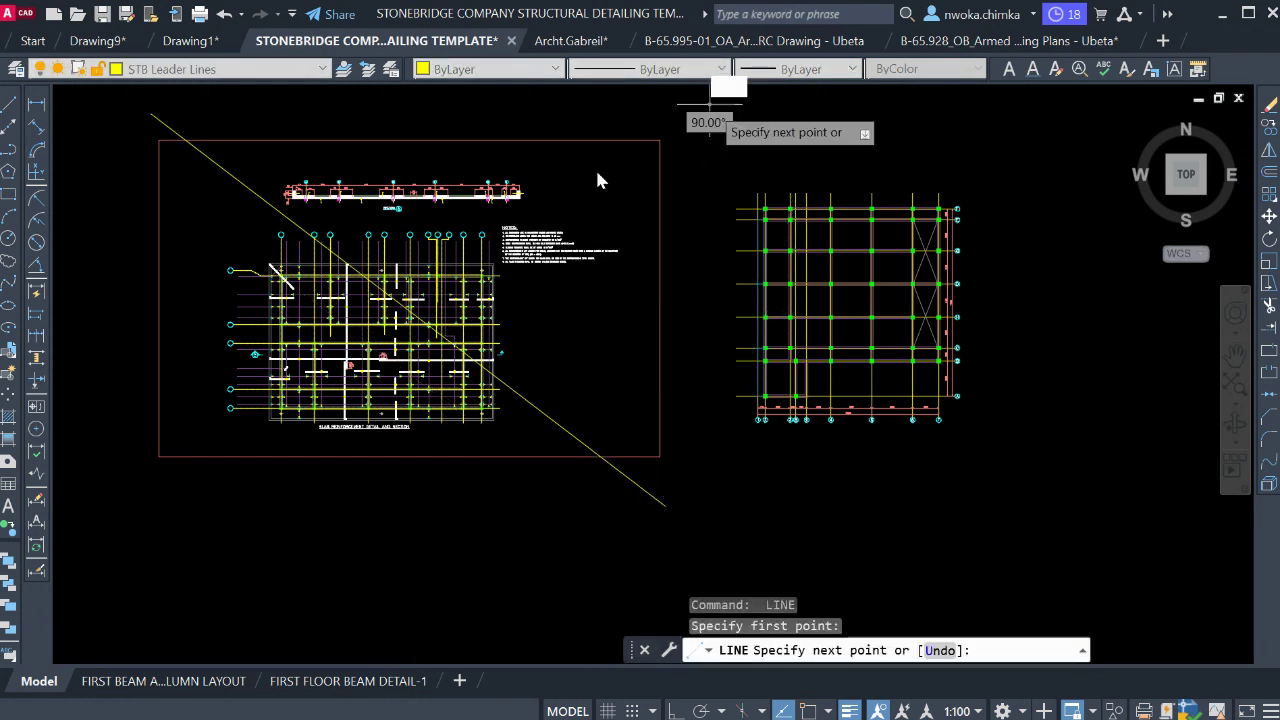
click(210, 490)
key(Escape)
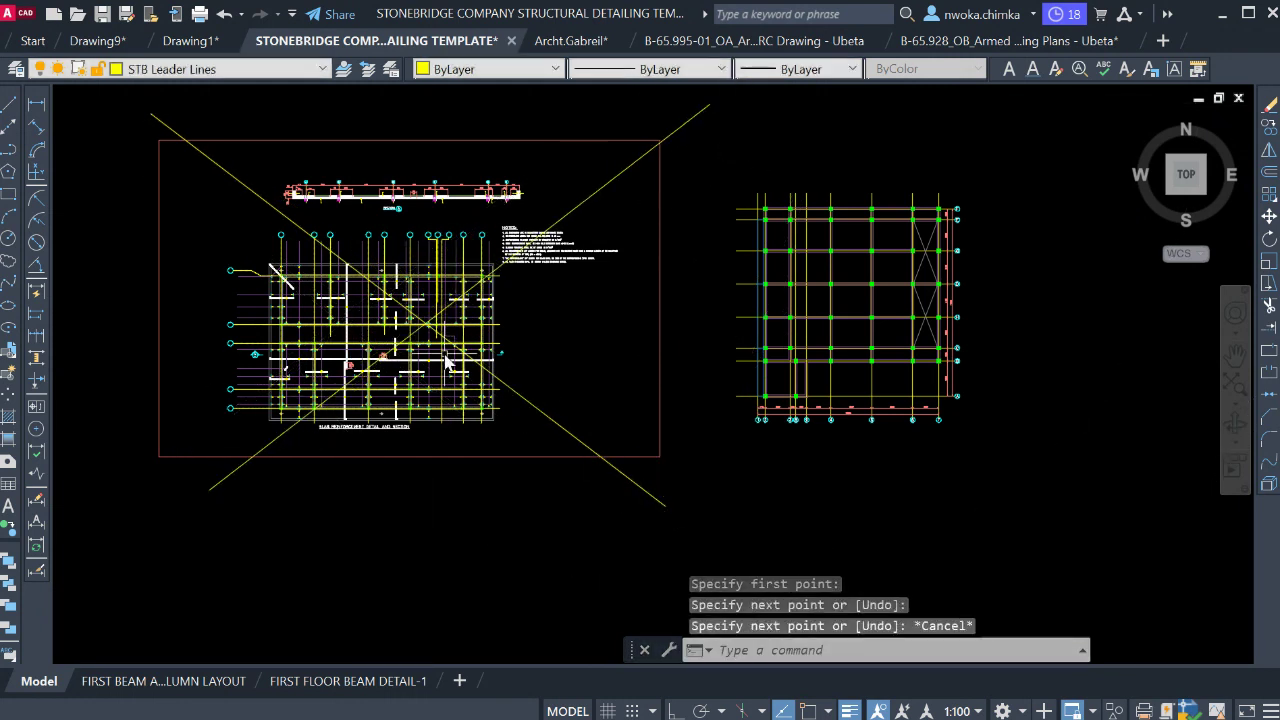
Compare the beams, columns and bar layout of the crossed-out slab reinforcement sheet with the stripped floor layout beside it.
scroll(308, 283, up, 5)
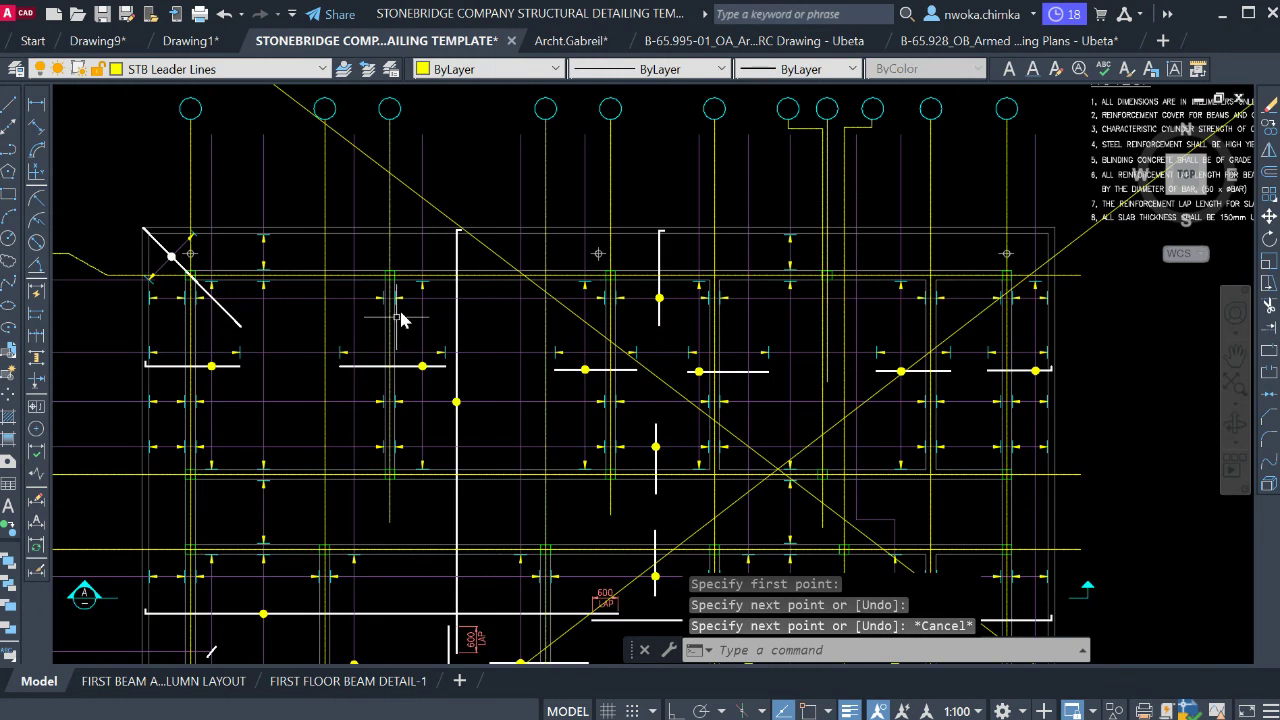
scroll(245, 274, down, 4)
middle_drag(736, 308, 402, 327)
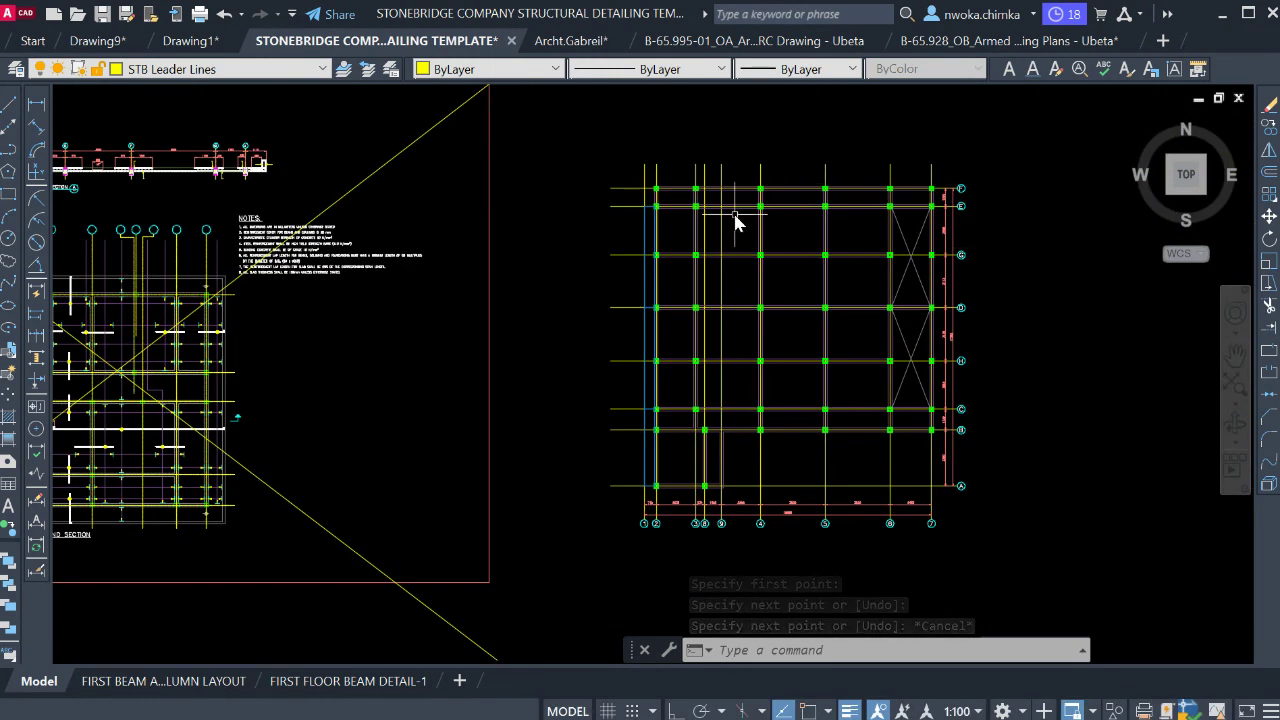
middle_drag(862, 229, 897, 229)
middle_drag(231, 323, 586, 307)
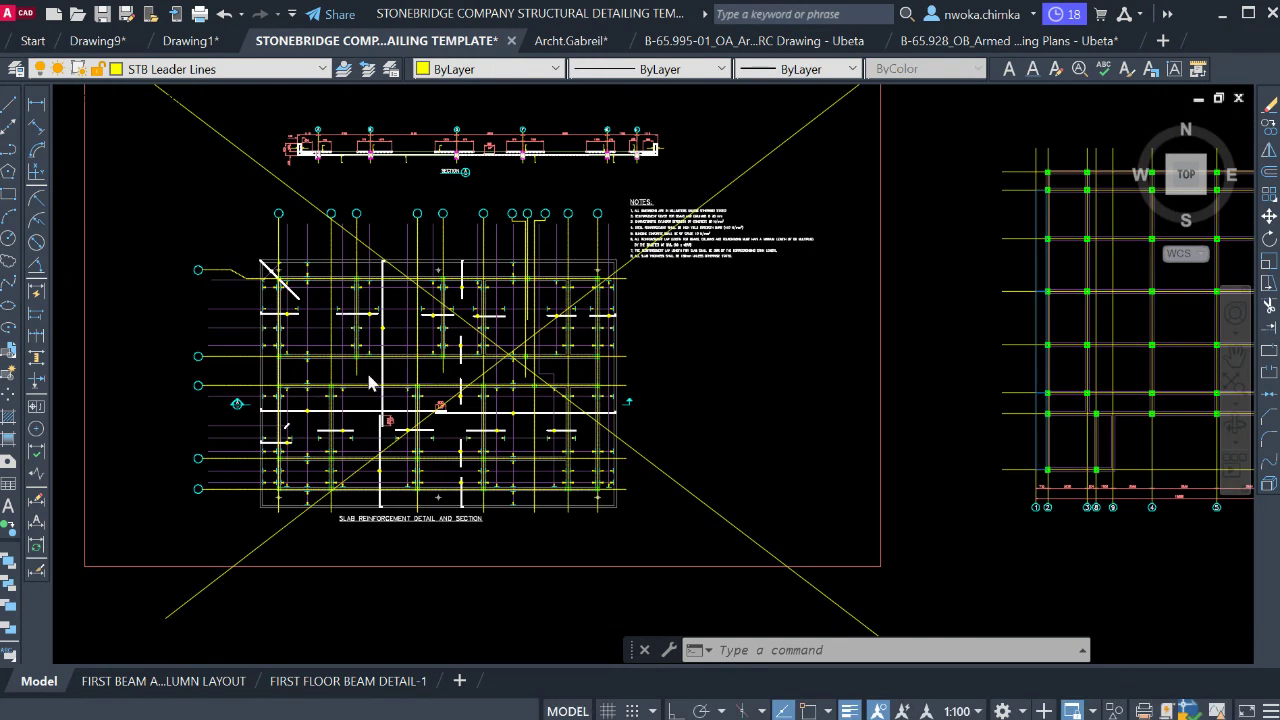
scroll(370, 385, up, 5)
scroll(414, 497, up, 7)
scroll(295, 380, down, 14)
middle_drag(385, 416, 113, 450)
scroll(498, 338, up, 2)
scroll(620, 330, down, 2)
scroll(586, 293, up, 1)
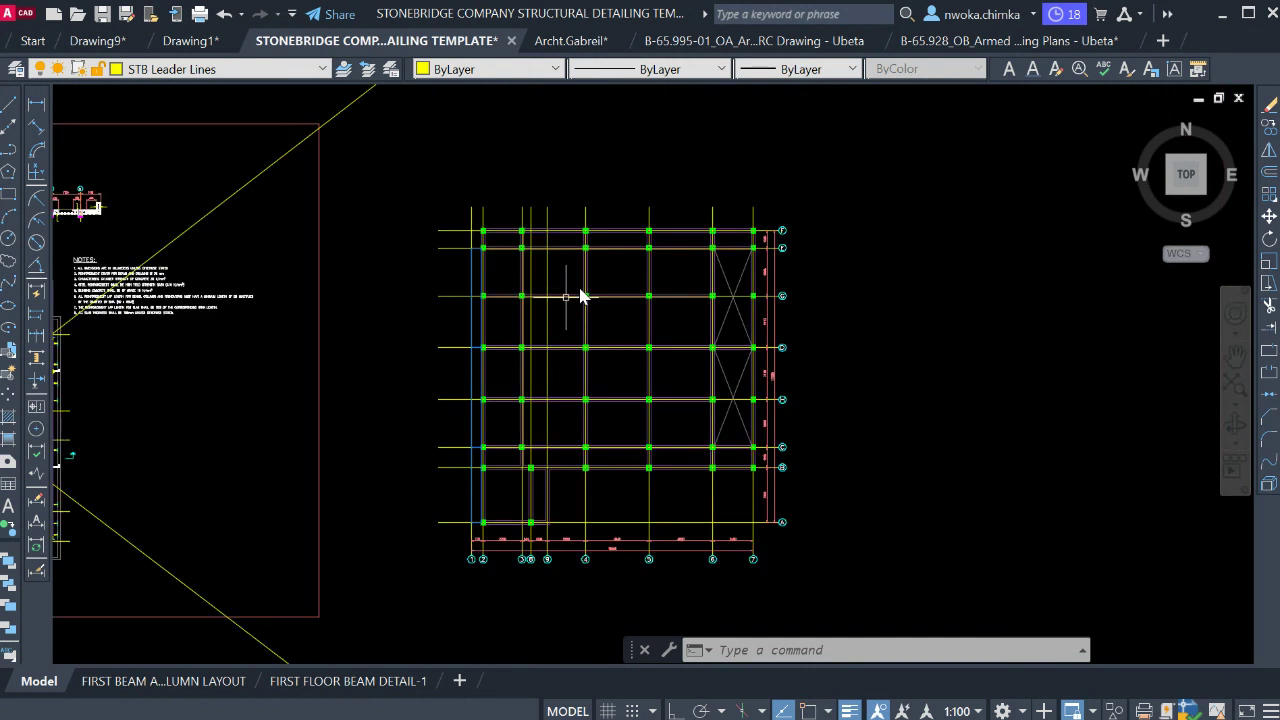
middle_drag(705, 296, 905, 298)
middle_drag(175, 342, 689, 331)
scroll(581, 325, up, 7)
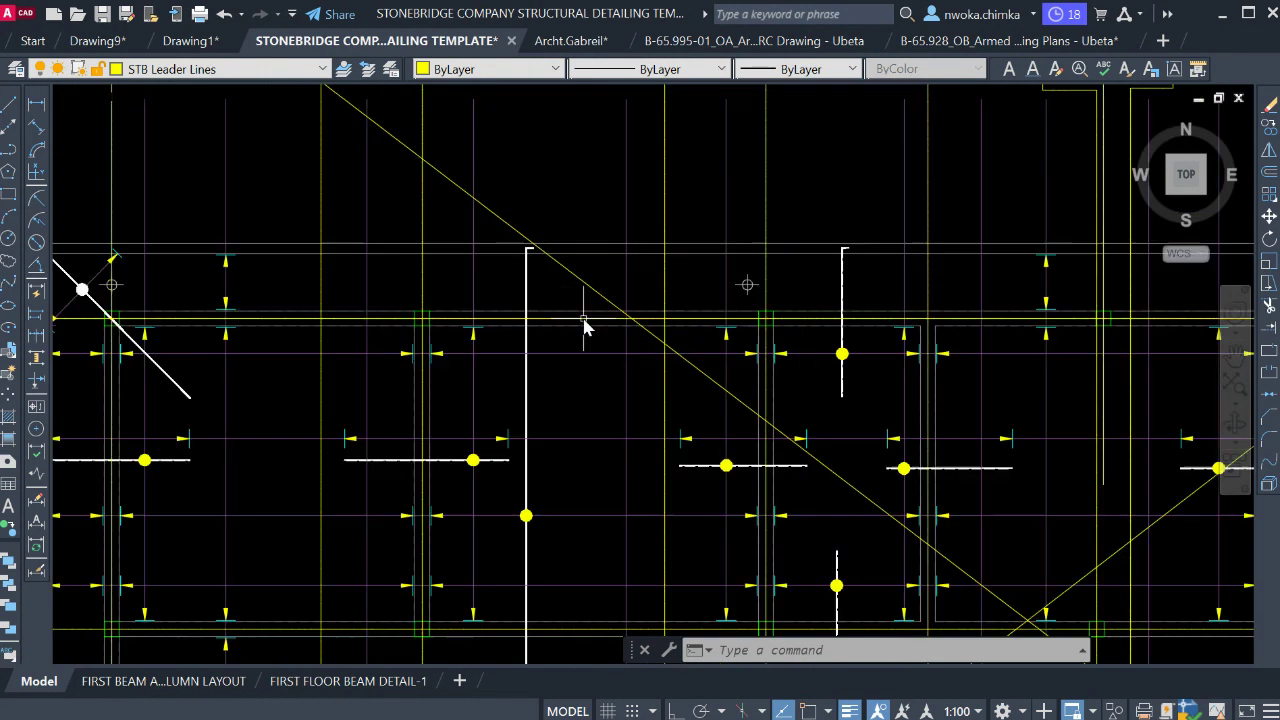
Check the layer and colour of an upper beam line in the stripped floor layout.
scroll(585, 320, up, 5)
click(573, 297)
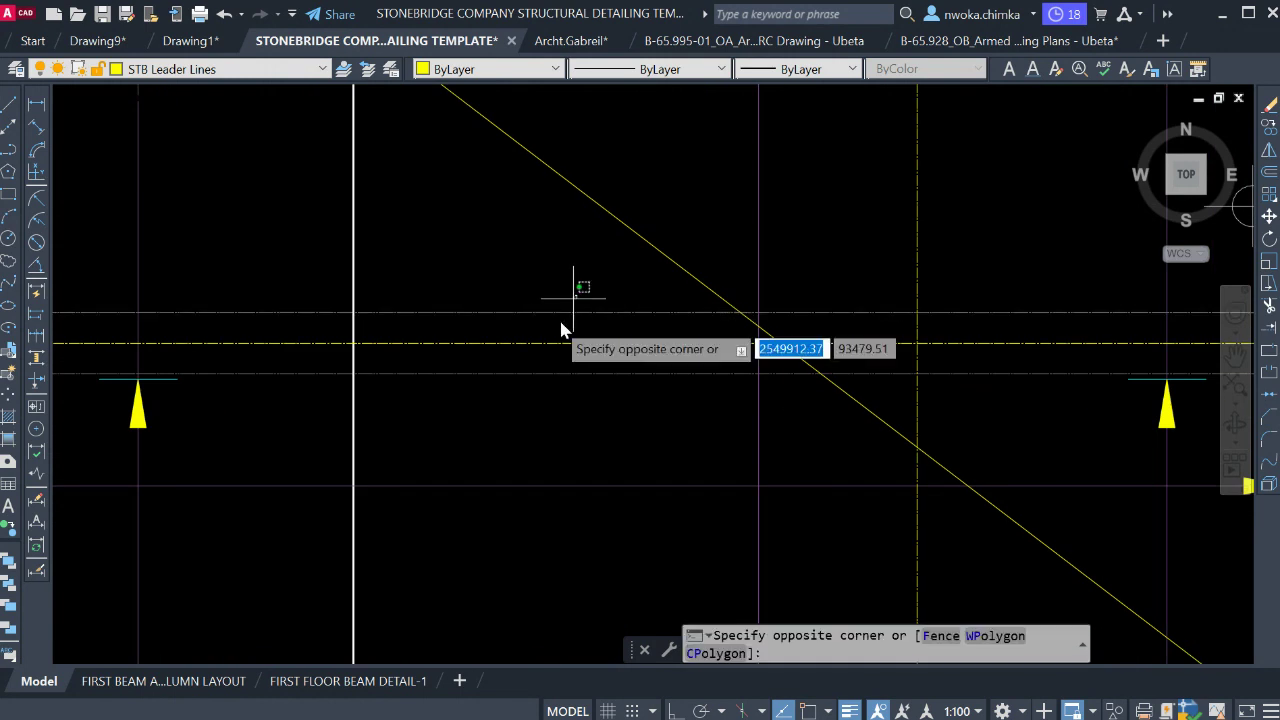
scroll(548, 323, down, 8)
key(Escape)
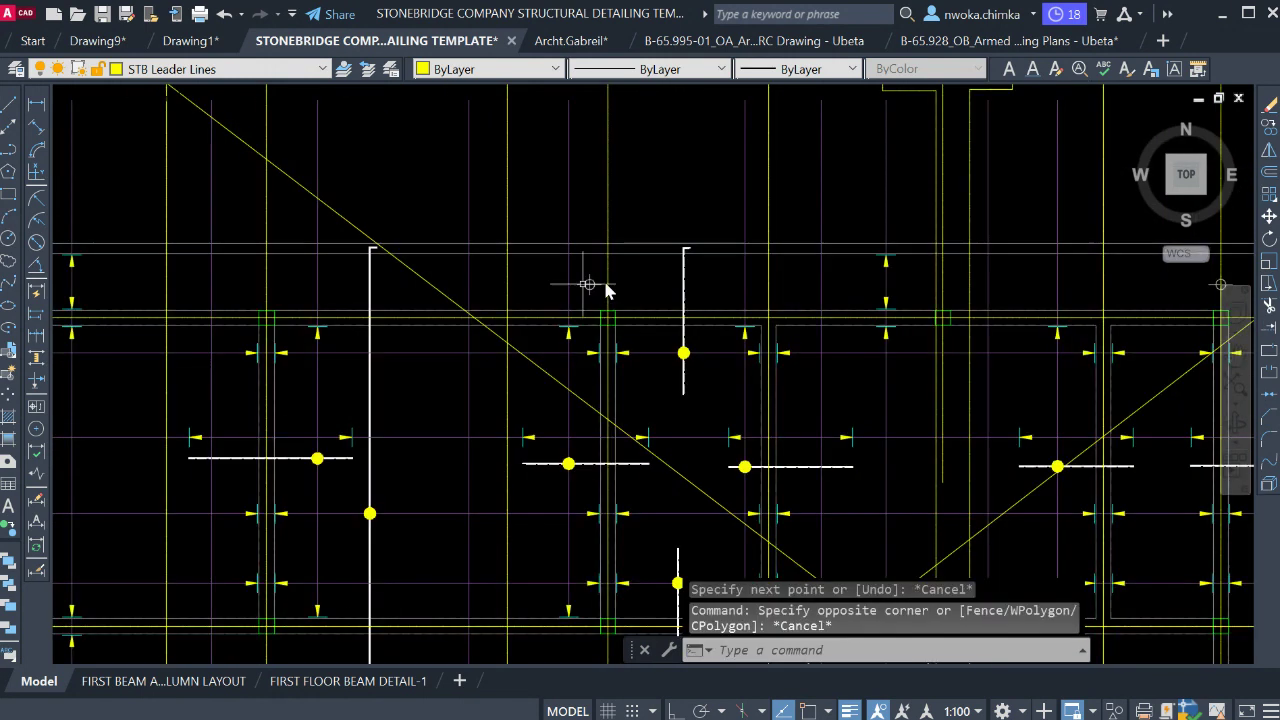
scroll(727, 264, up, 10)
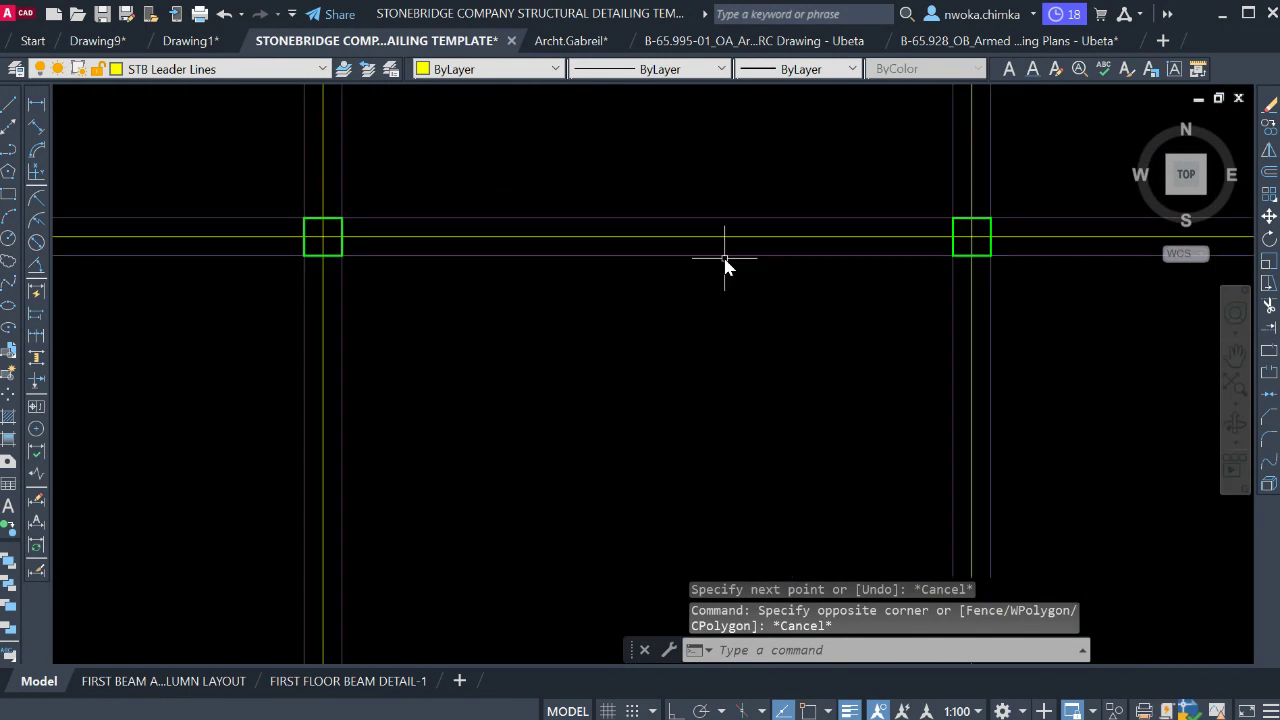
click(686, 200)
click(620, 255)
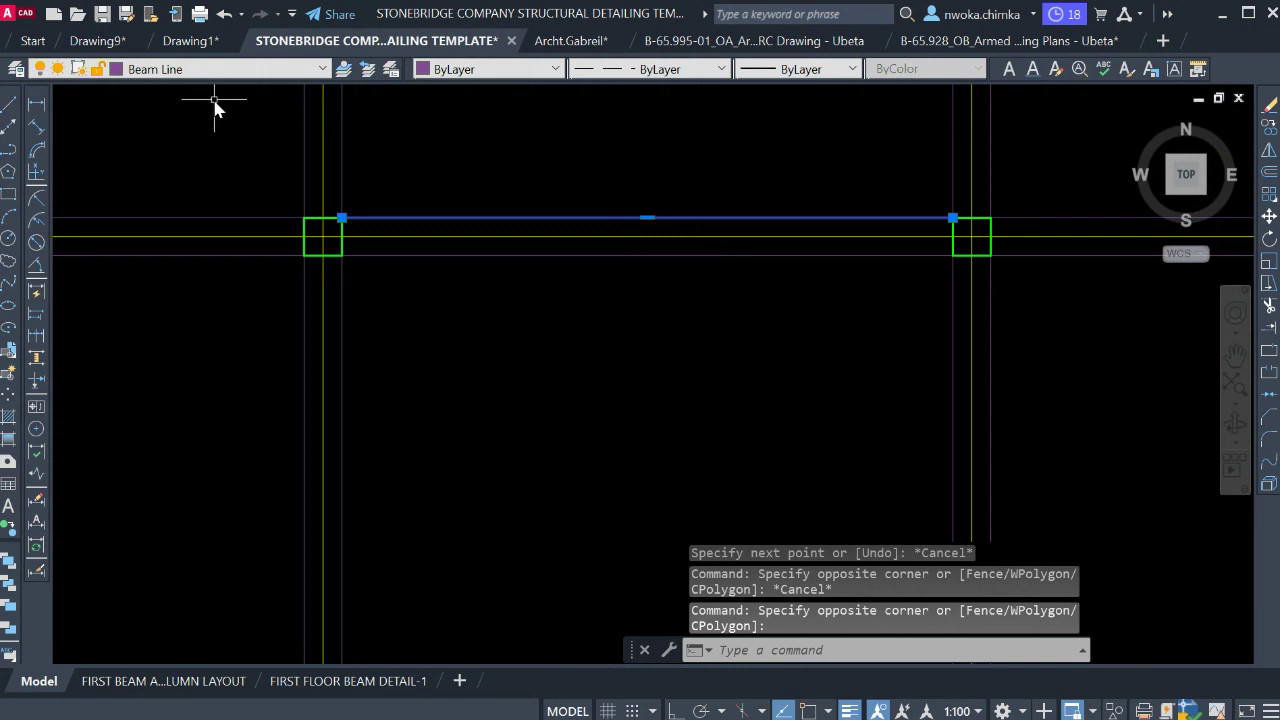
key(Escape)
Check the layer, colour and linetype of an upper beam line in the crossed-out slab reinforcement sheet.
scroll(857, 320, down, 6)
scroll(643, 350, up, 8)
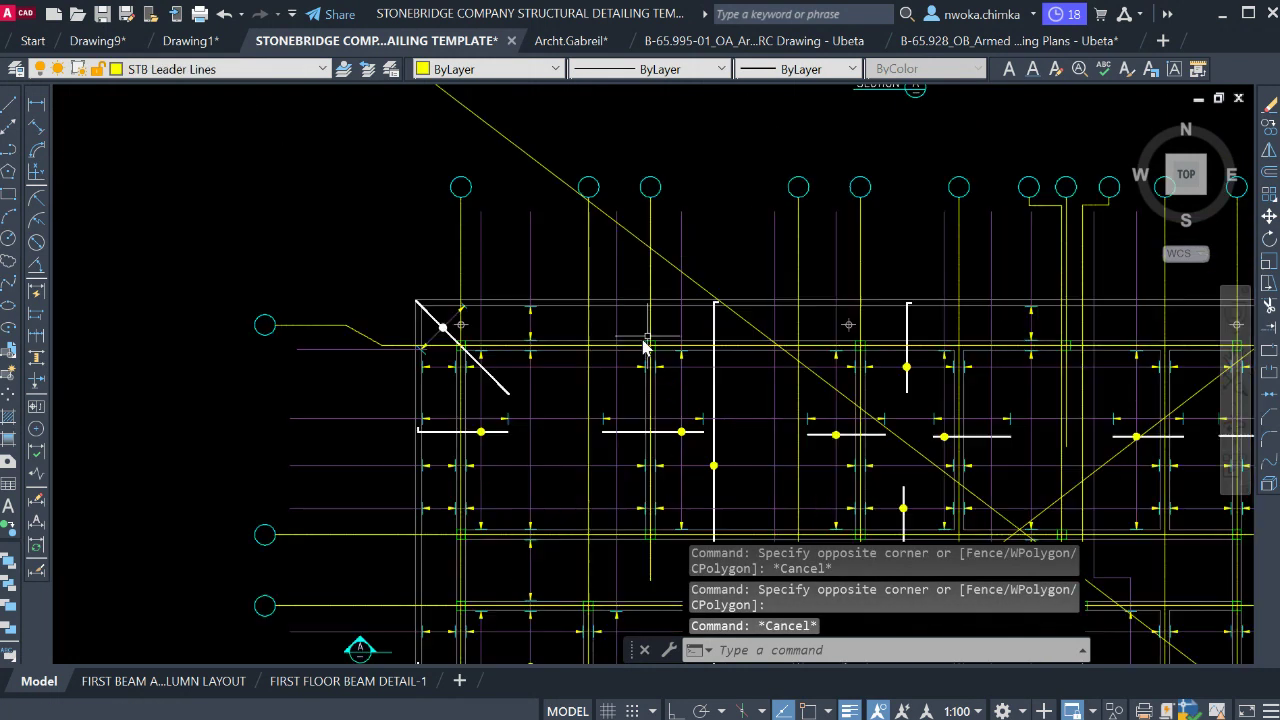
scroll(643, 362, up, 2)
key(Escape)
click(543, 363)
click(509, 380)
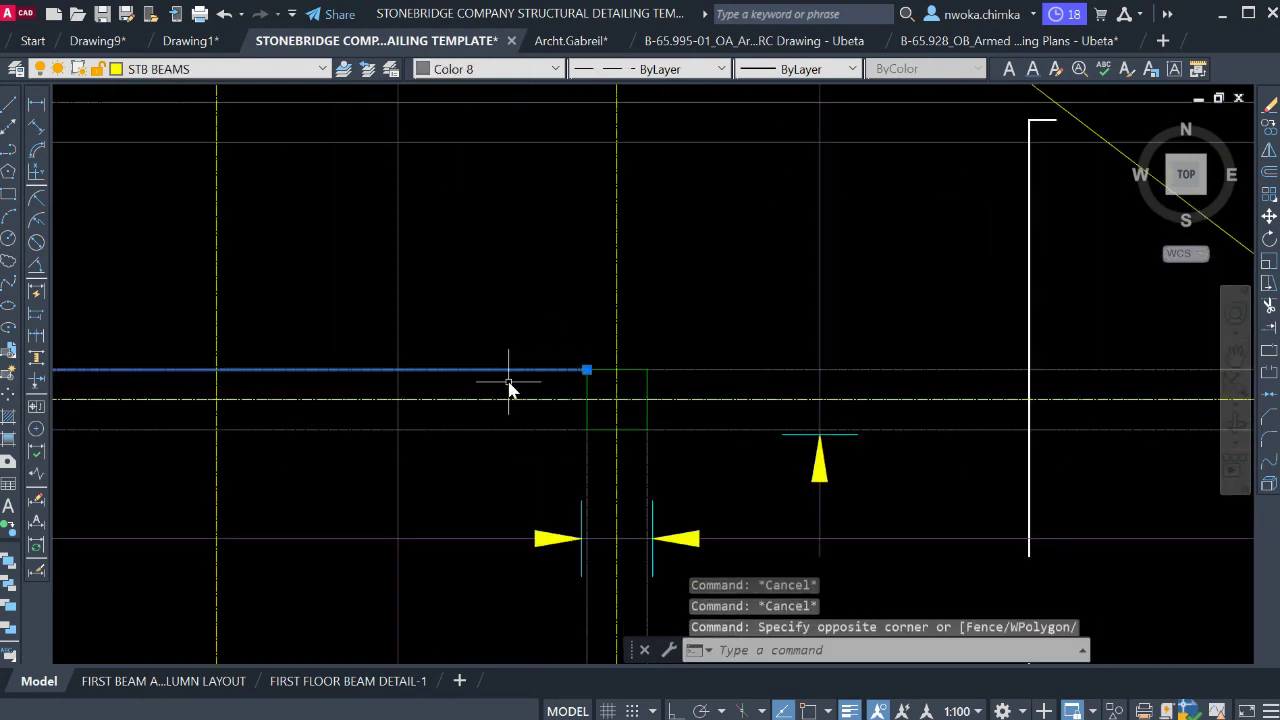
scroll(354, 350, down, 2)
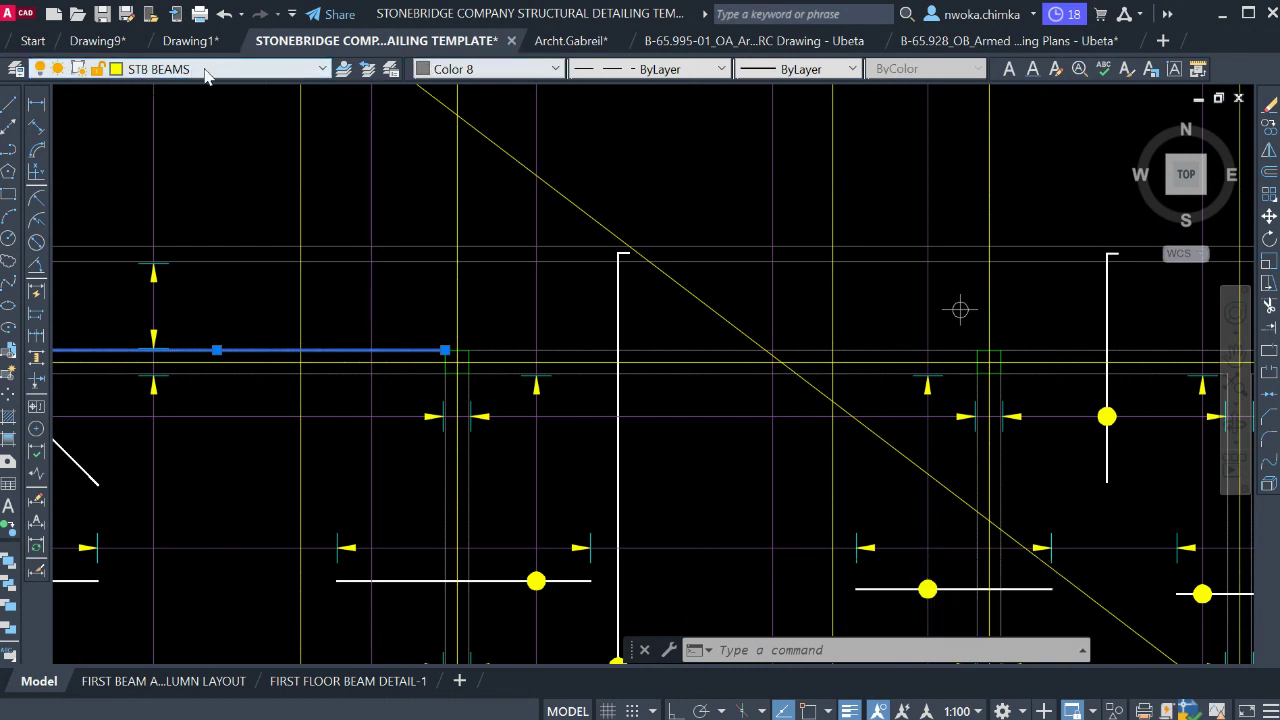
key(Escape)
Select all similar beam lines in the stripped floor layout, assign them to the STB BEAMS layer and set their colour to Color 8.
scroll(393, 280, down, 5)
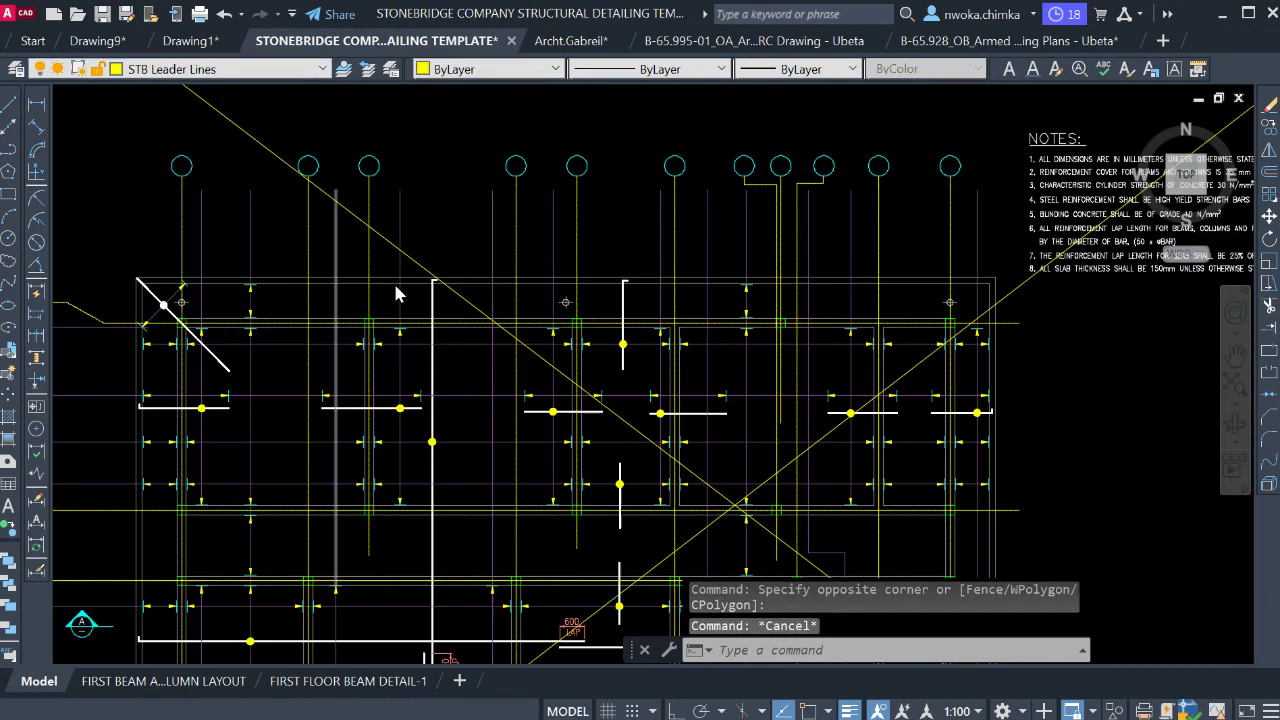
middle_drag(912, 340, 382, 337)
scroll(522, 275, up, 3)
scroll(368, 200, up, 2)
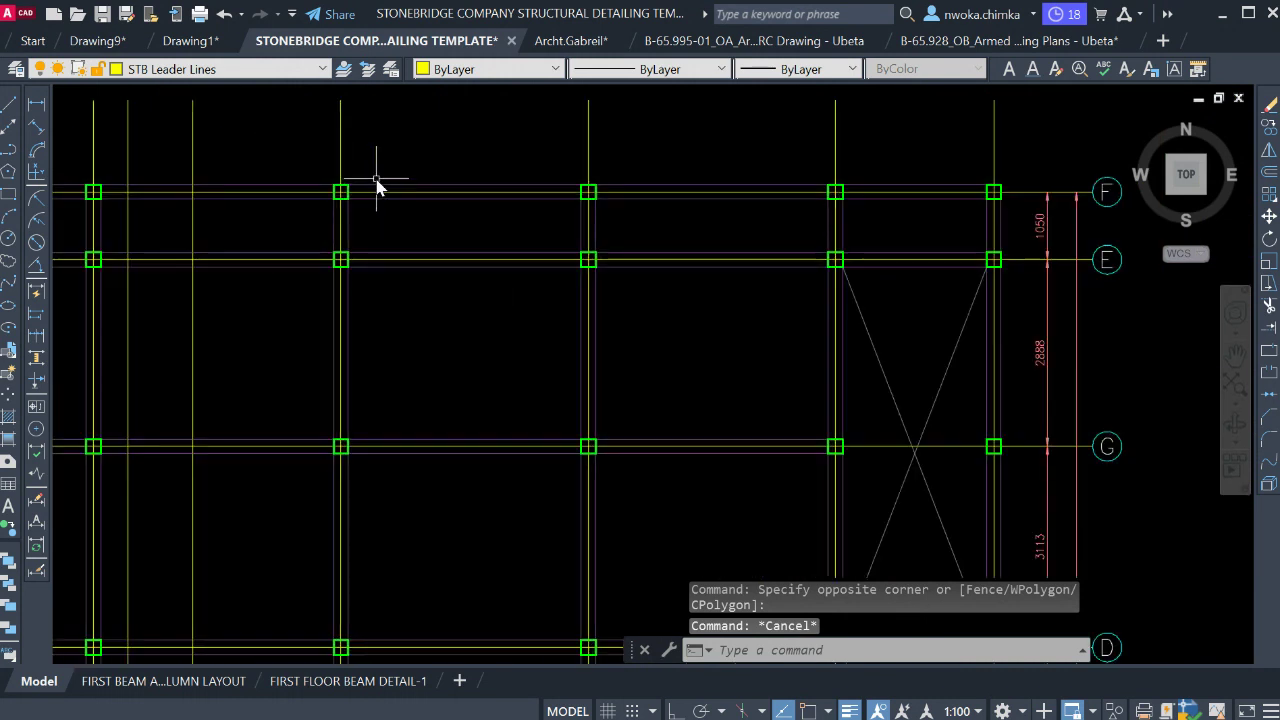
click(378, 186)
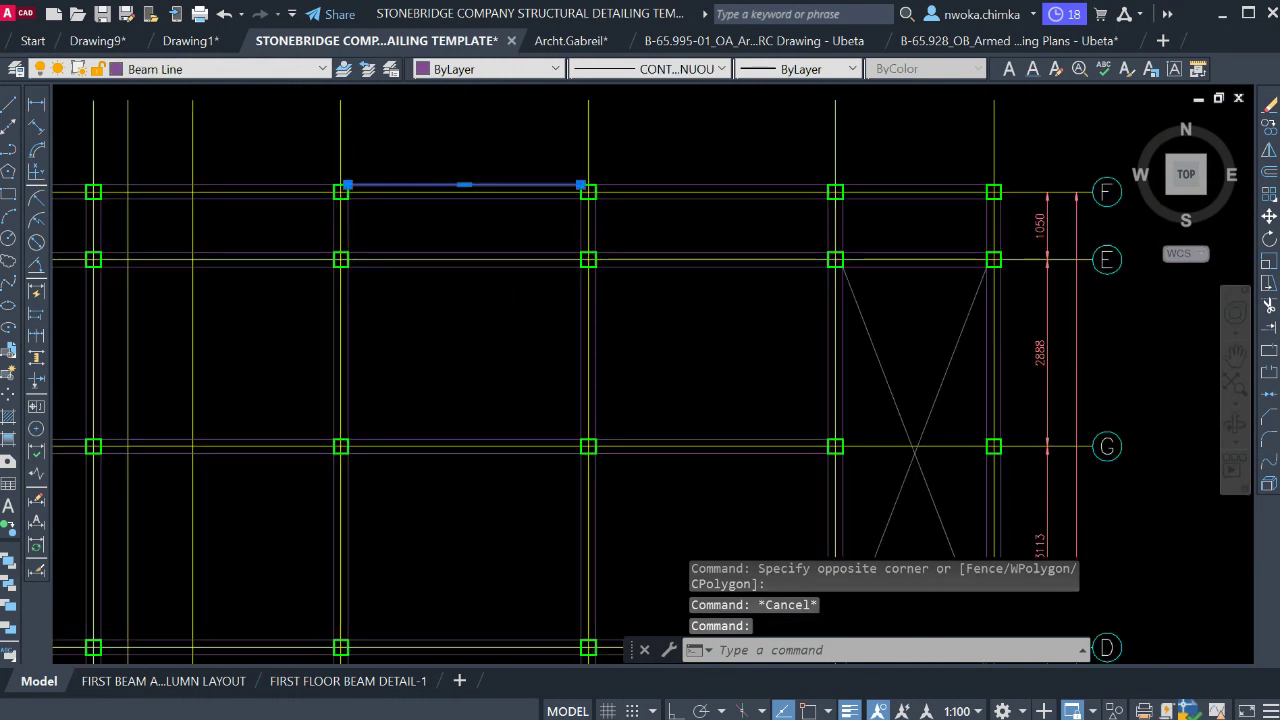
click(496, 453)
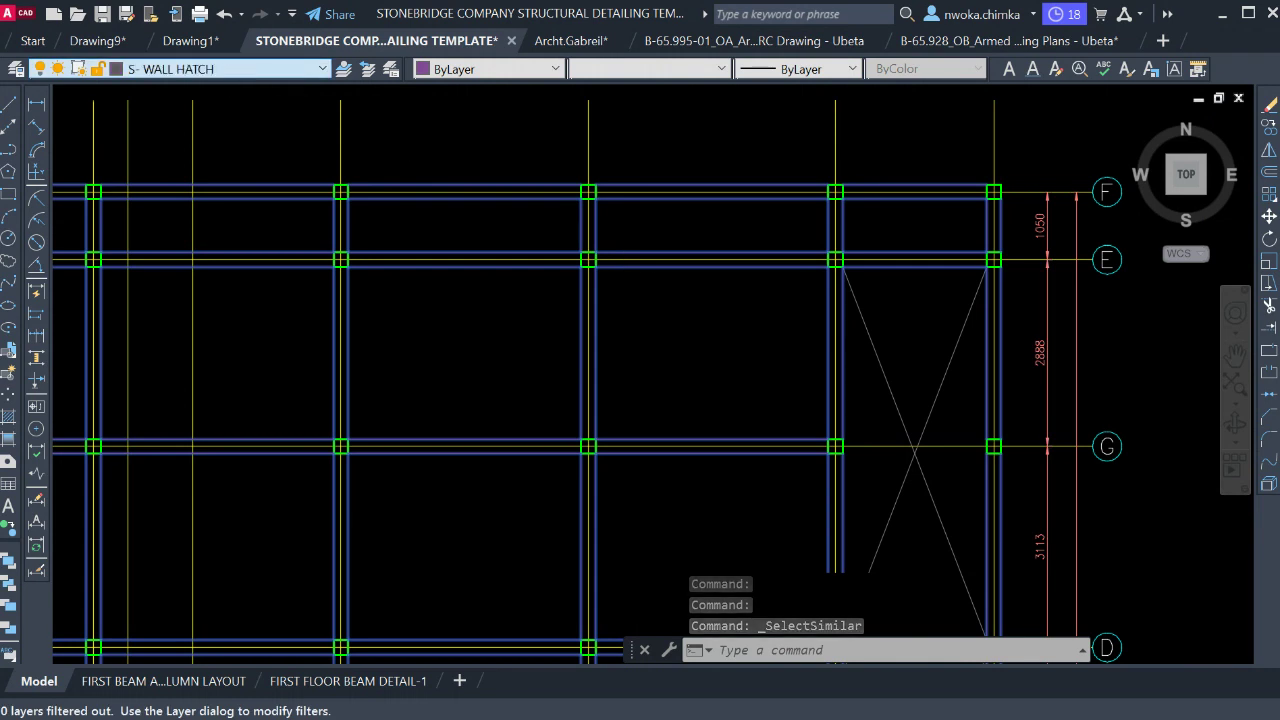
click(220, 68)
click(160, 105)
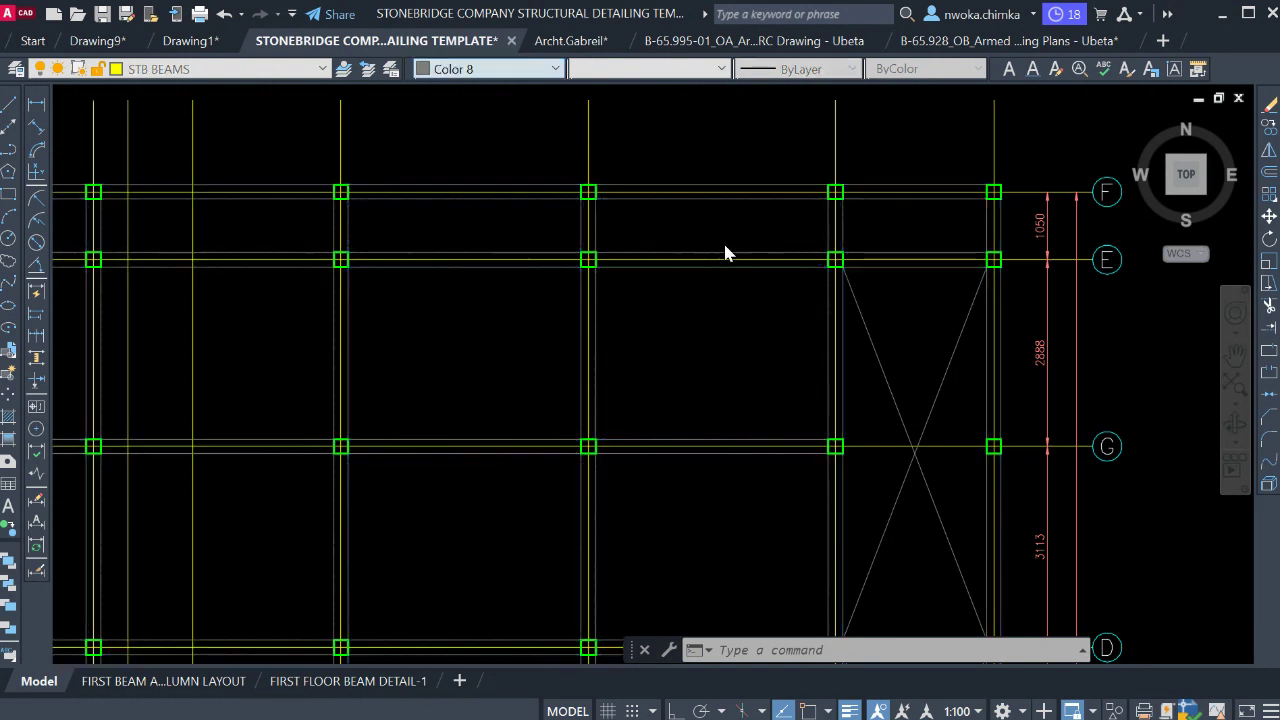
key(Escape)
Examine how the beams and columns look in the crossed-out slab reinforcement sheet for comparison with the floor layout.
middle_drag(491, 241, 874, 208)
scroll(873, 208, down, 2)
middle_drag(383, 271, 1049, 241)
middle_drag(297, 375, 563, 318)
scroll(598, 308, up, 2)
scroll(548, 257, down, 2)
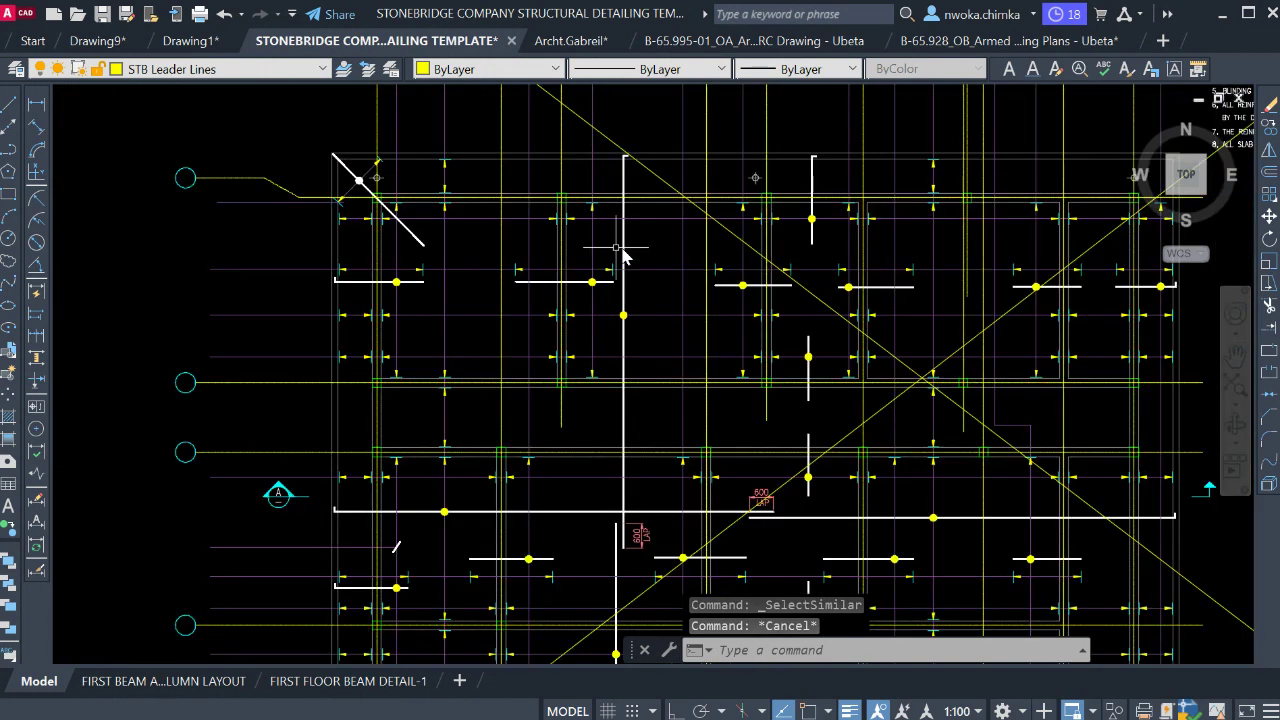
middle_drag(626, 249, 446, 271)
scroll(446, 271, down, 4)
Select all columns similar to one in the stripped floor layout, excluding those in the framed beam and column layout below.
middle_drag(817, 286, 409, 292)
scroll(813, 175, up, 2)
scroll(812, 180, up, 8)
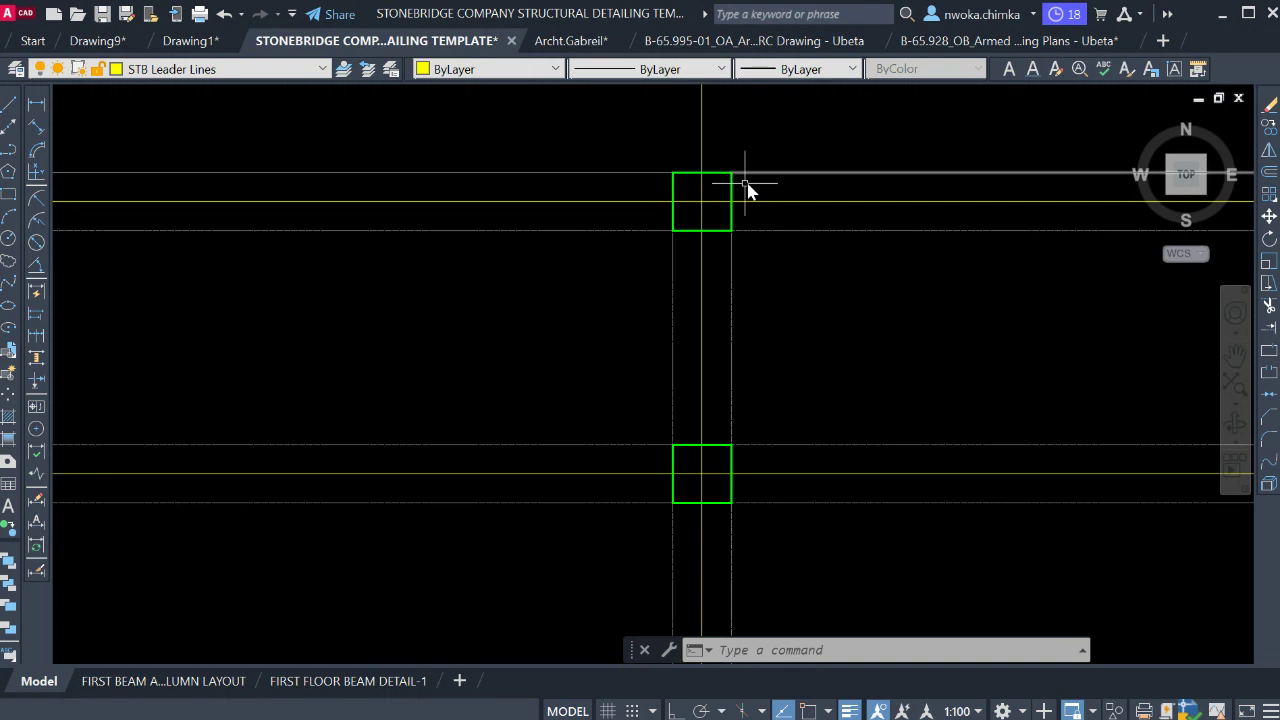
scroll(852, 190, down, 2)
scroll(788, 203, up, 5)
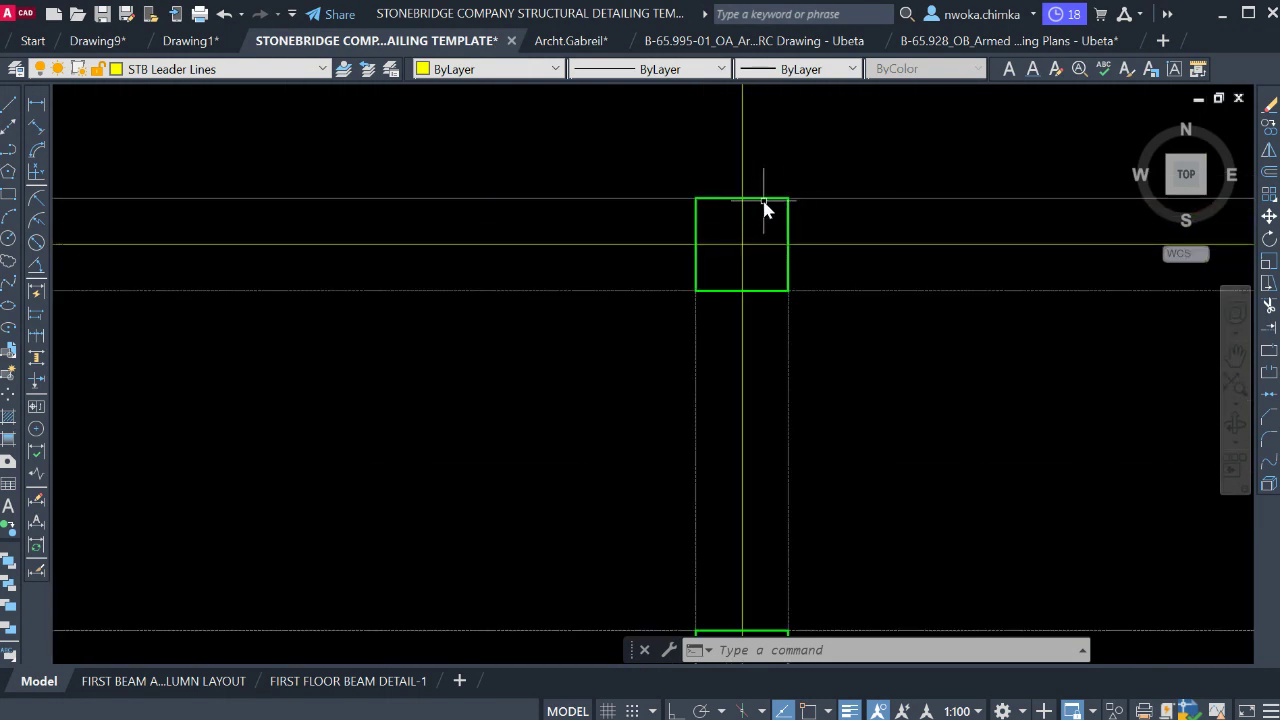
click(766, 199)
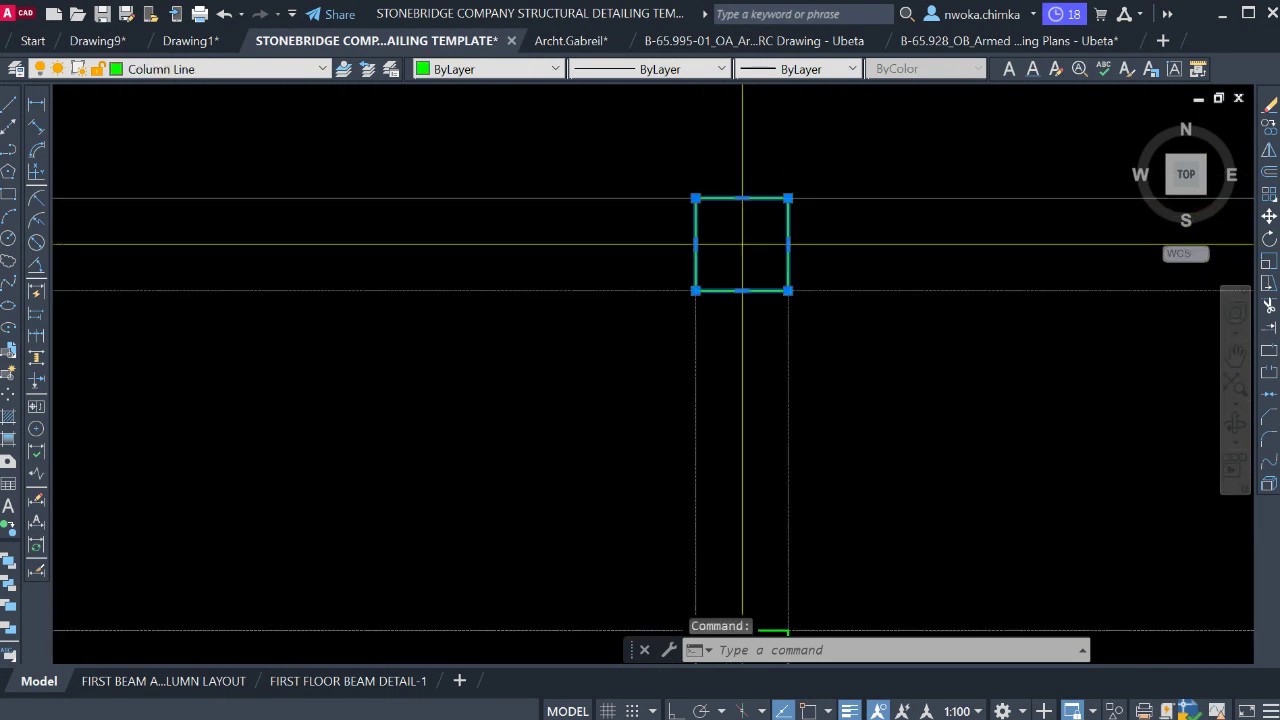
click(617, 470)
scroll(729, 229, down, 12)
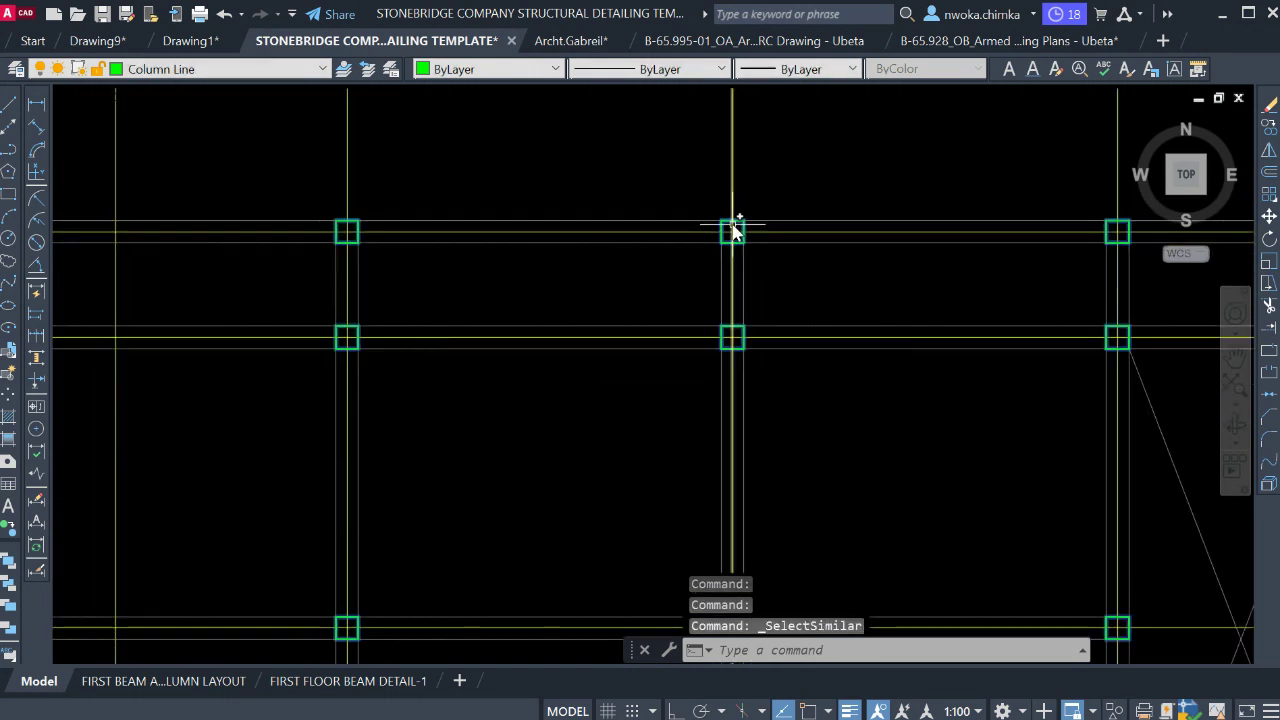
mouse_move(683, 342)
middle_down()
mouse_move(677, 352)
mouse_move(679, 182)
middle_up()
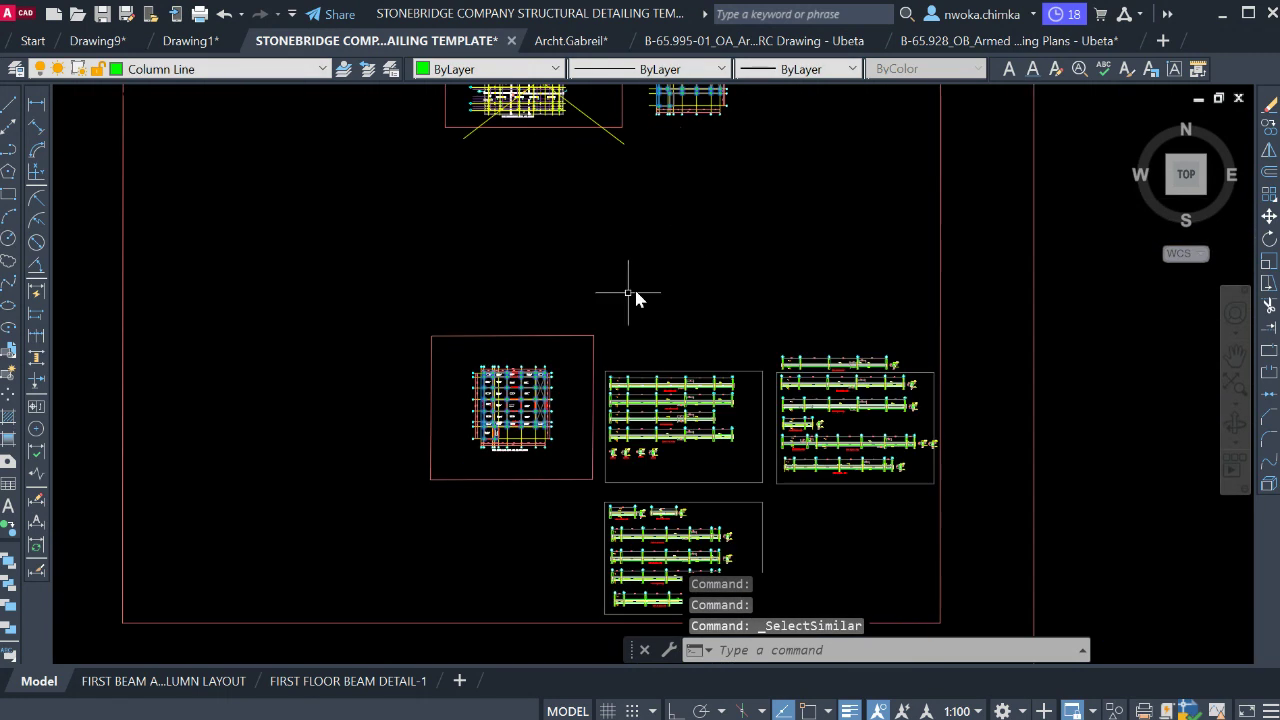
click(440, 284)
click(555, 492)
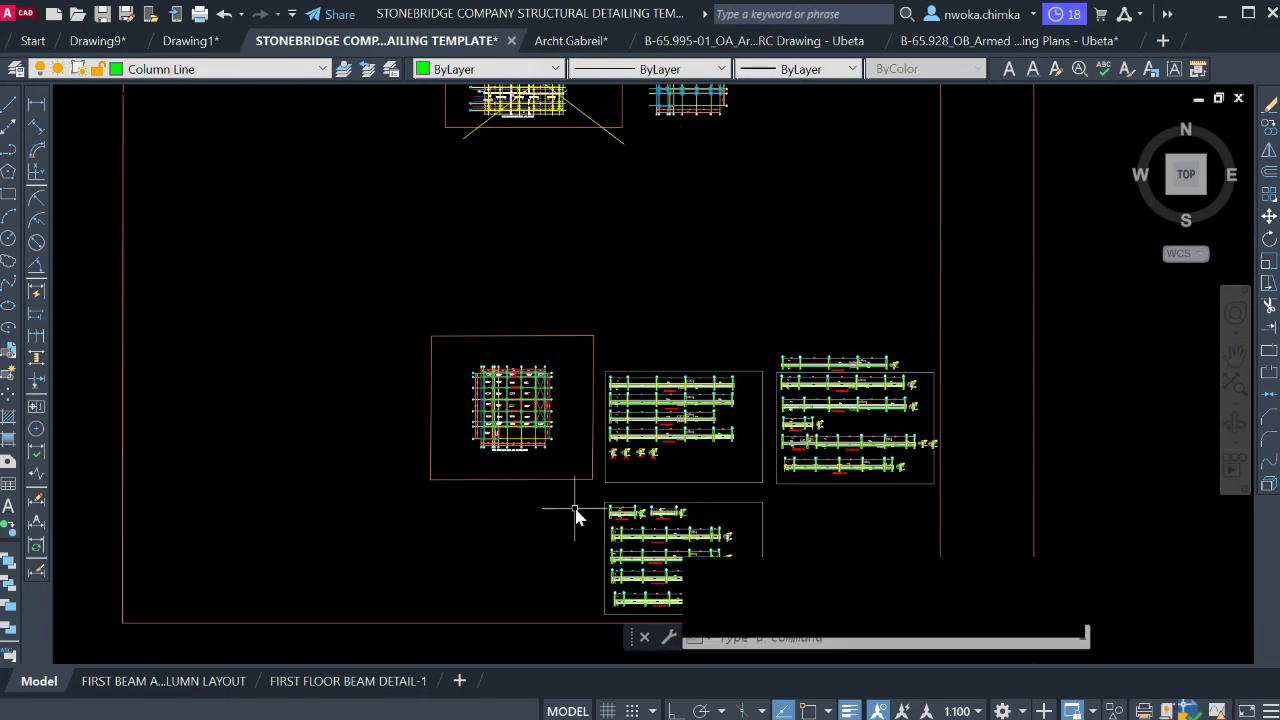
Set the lineweight of the selected columns in the stripped floor layout to 0.15 mm and clear the selection.
scroll(591, 214, down, 2)
scroll(600, 214, up, 10)
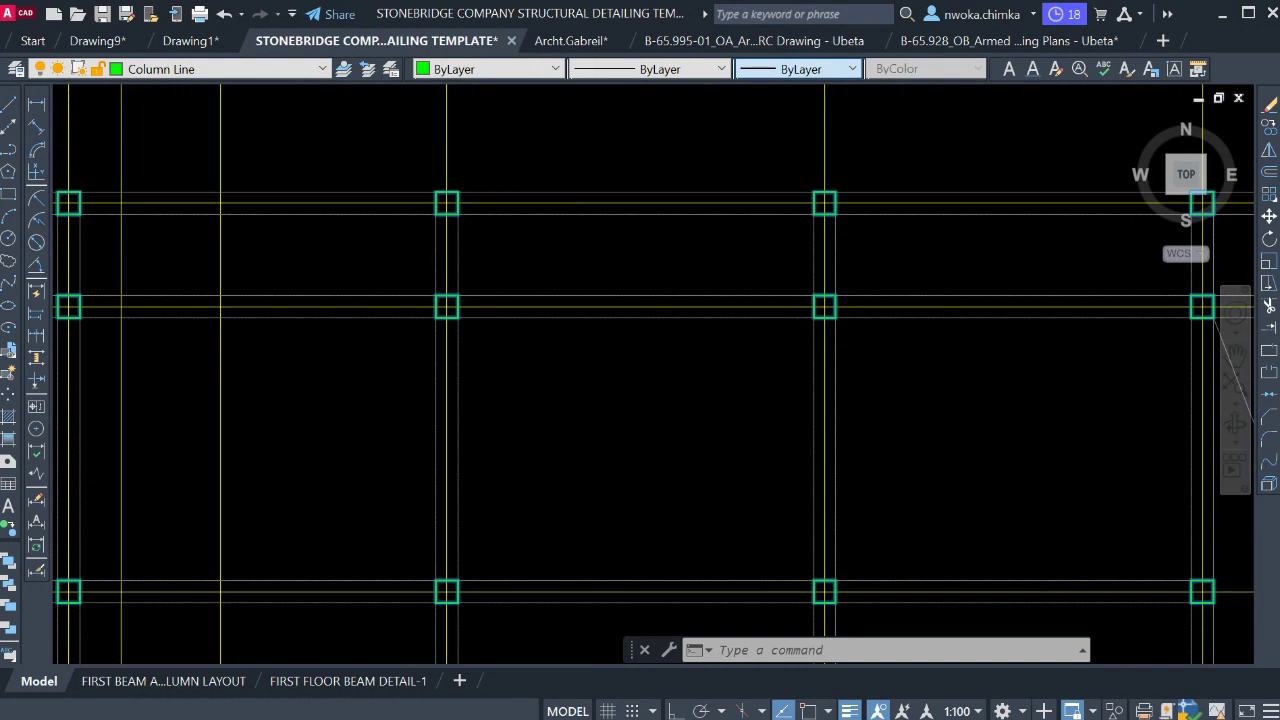
click(815, 247)
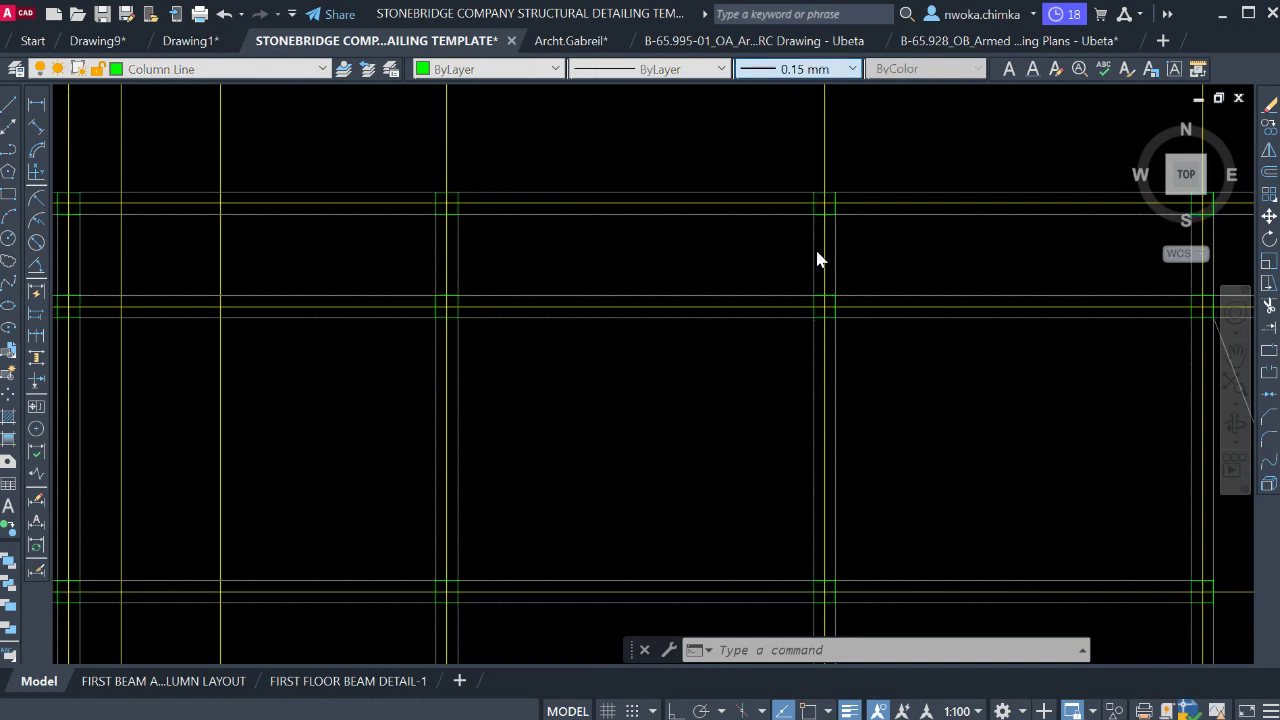
scroll(465, 201, up, 2)
key(Escape)
Examine the columns and the hooked reinforcement bars over the upper bays of the crossed-out slab reinforcement sheet.
scroll(810, 210, down, 3)
scroll(643, 220, down, 4)
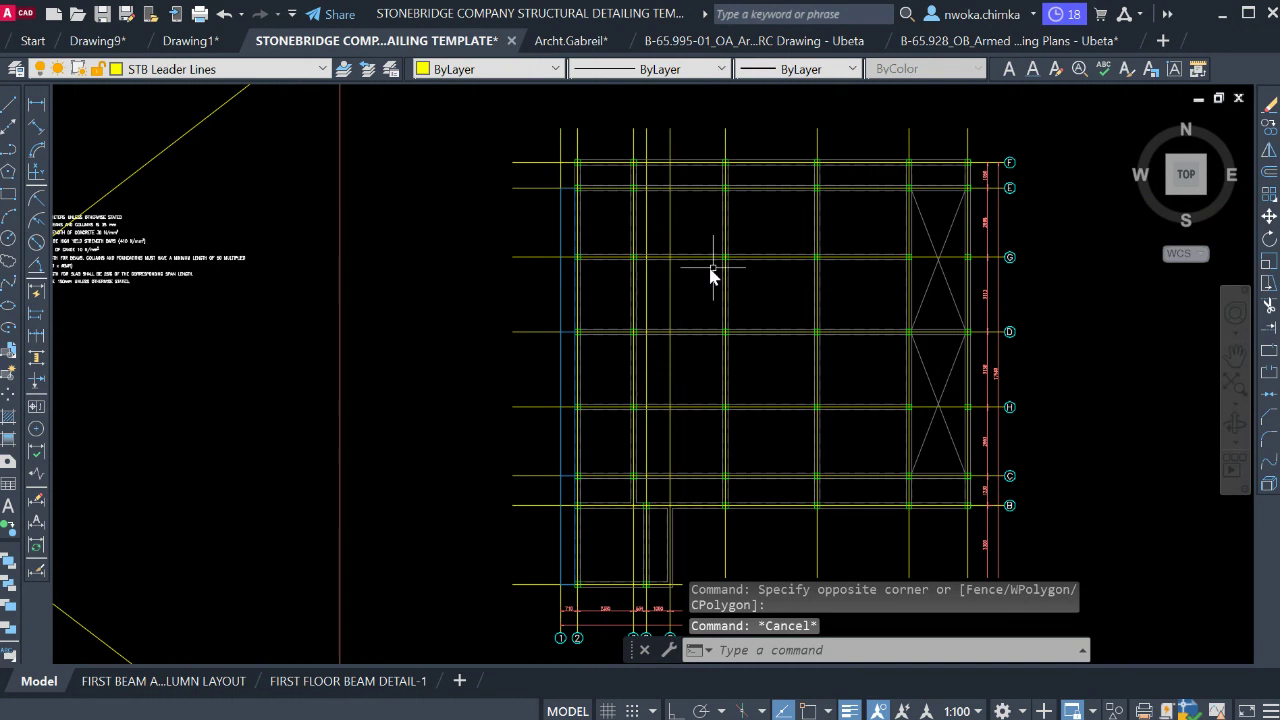
middle_drag(863, 253, 1180, 224)
scroll(1180, 224, down, 3)
scroll(376, 326, up, 7)
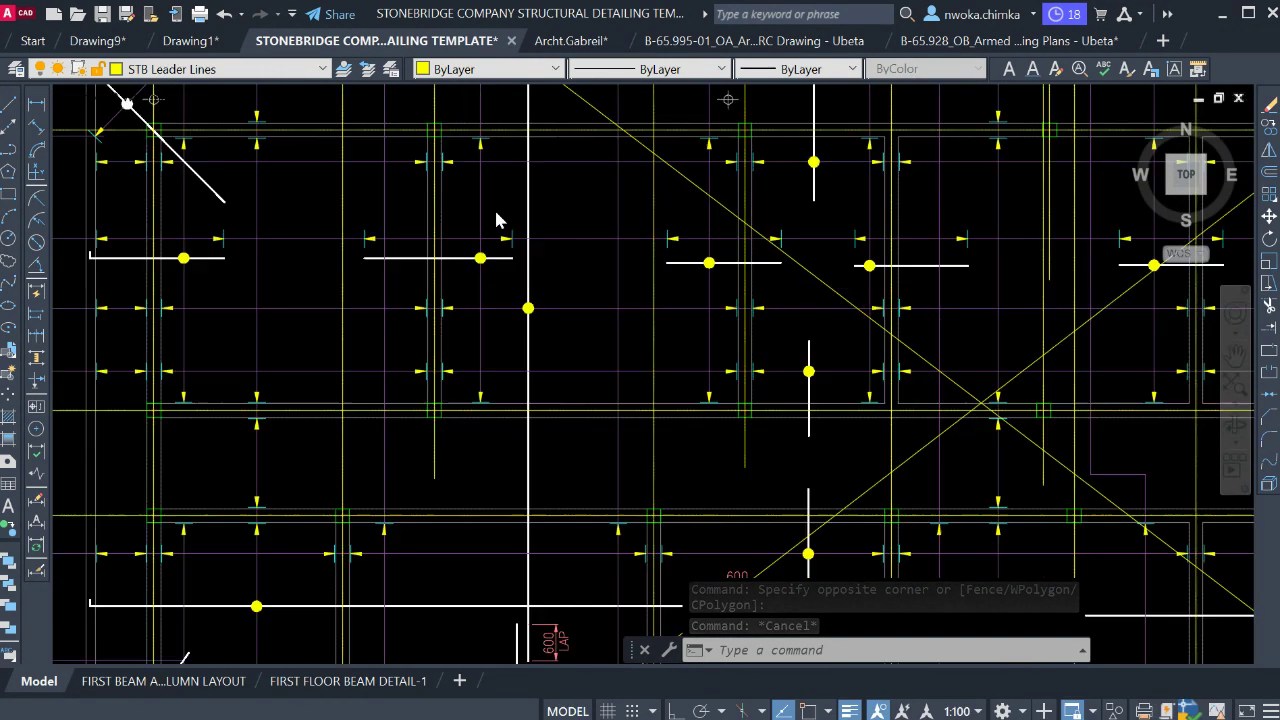
scroll(508, 216, up, 1)
middle_drag(508, 216, 480, 380)
scroll(460, 221, down, 1)
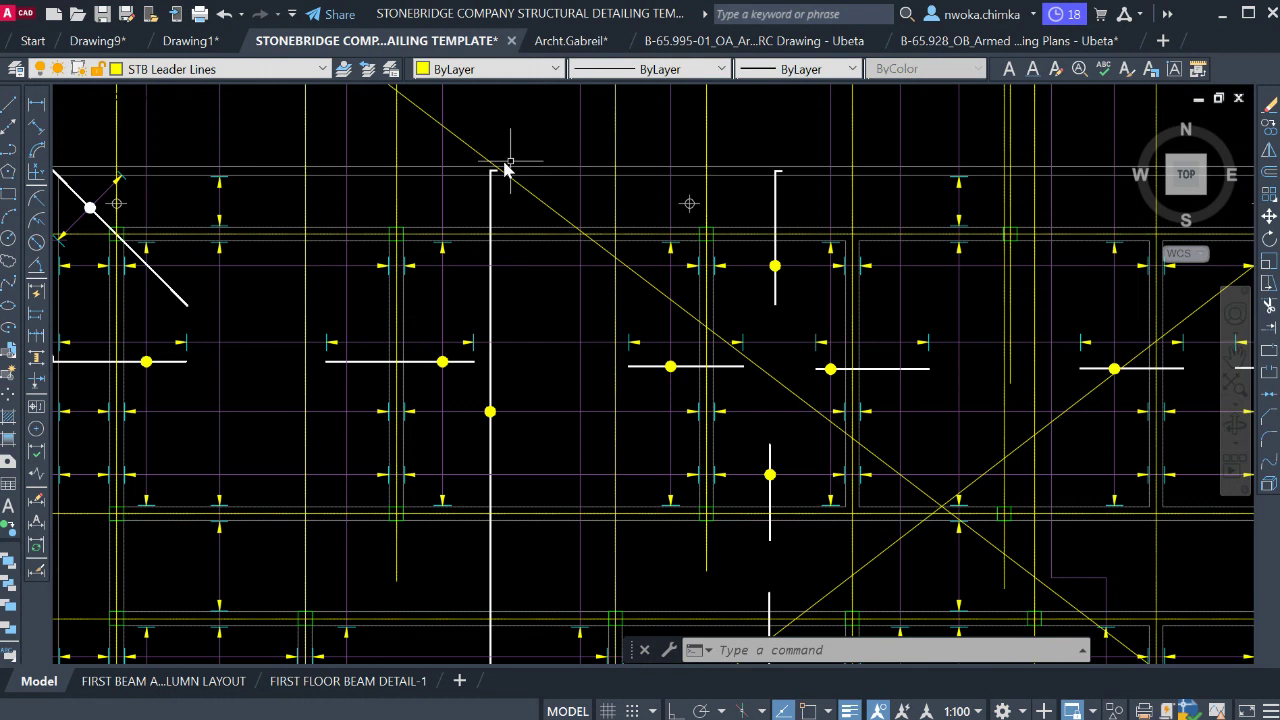
scroll(504, 178, up, 2)
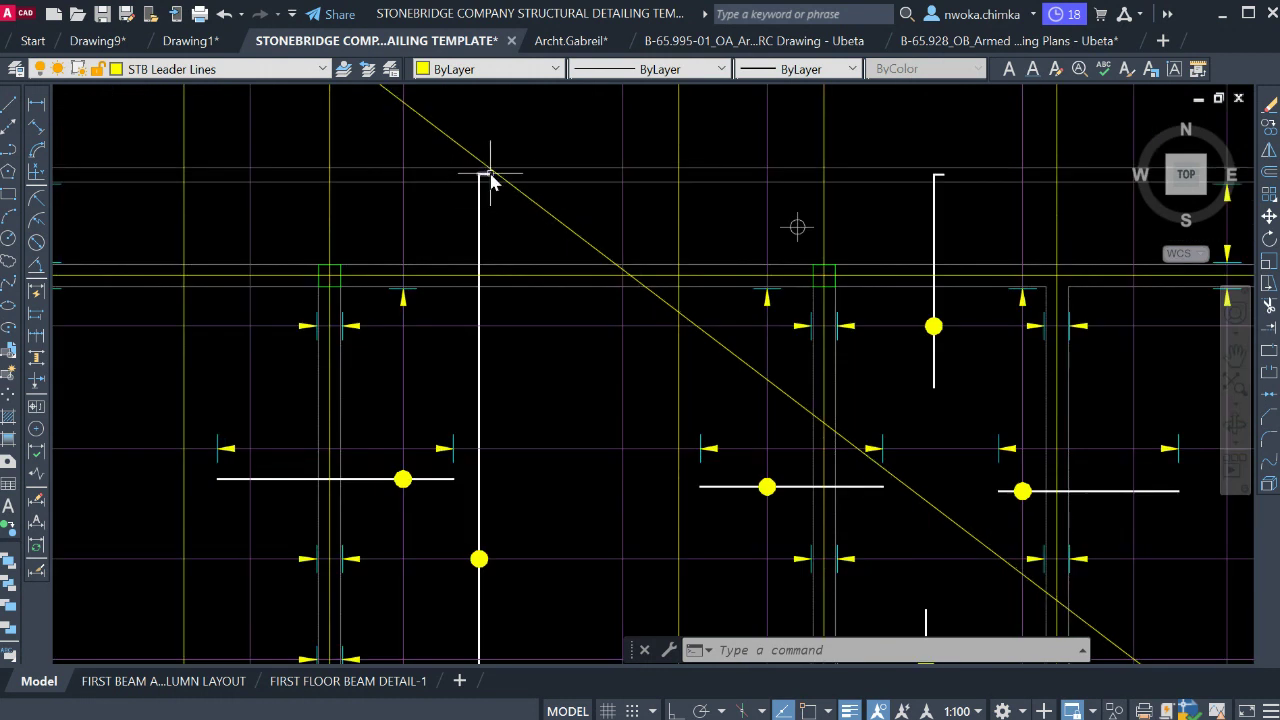
scroll(490, 180, down, 4)
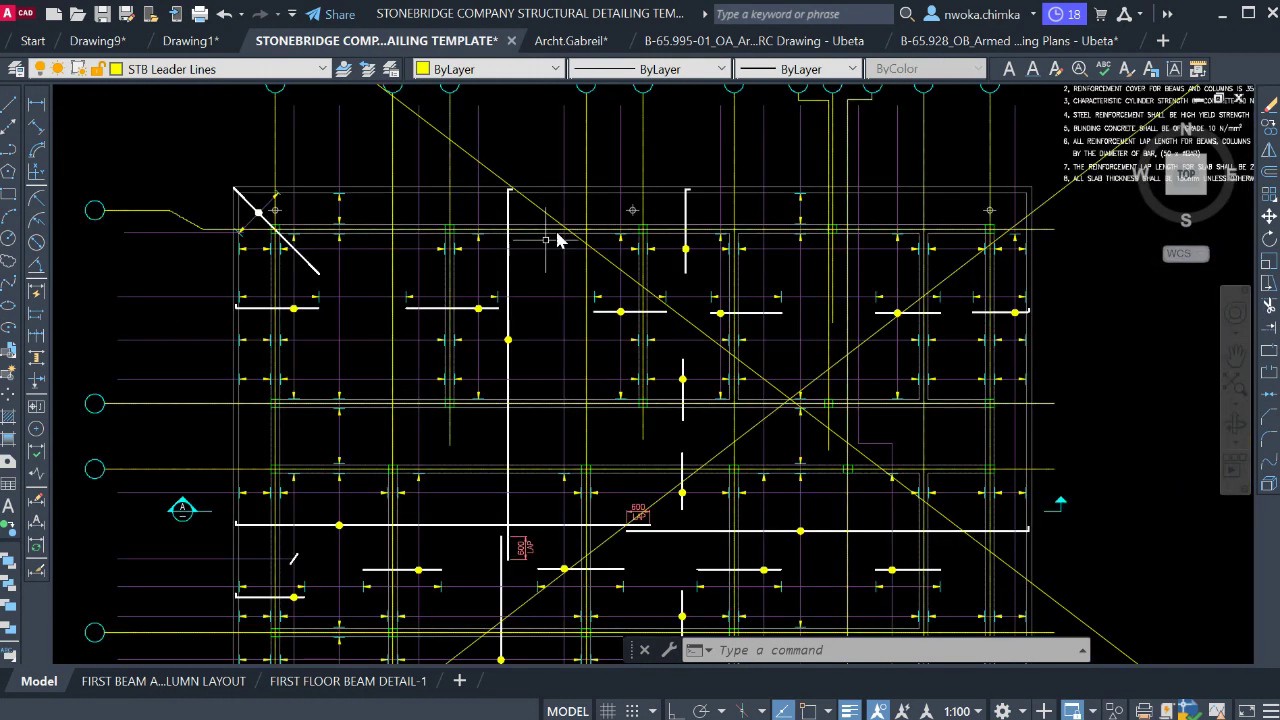
scroll(482, 258, down, 3)
Make STB Rebars the current layer for drawing reinforcement in the stripped floor layout.
middle_drag(1047, 292, 802, 284)
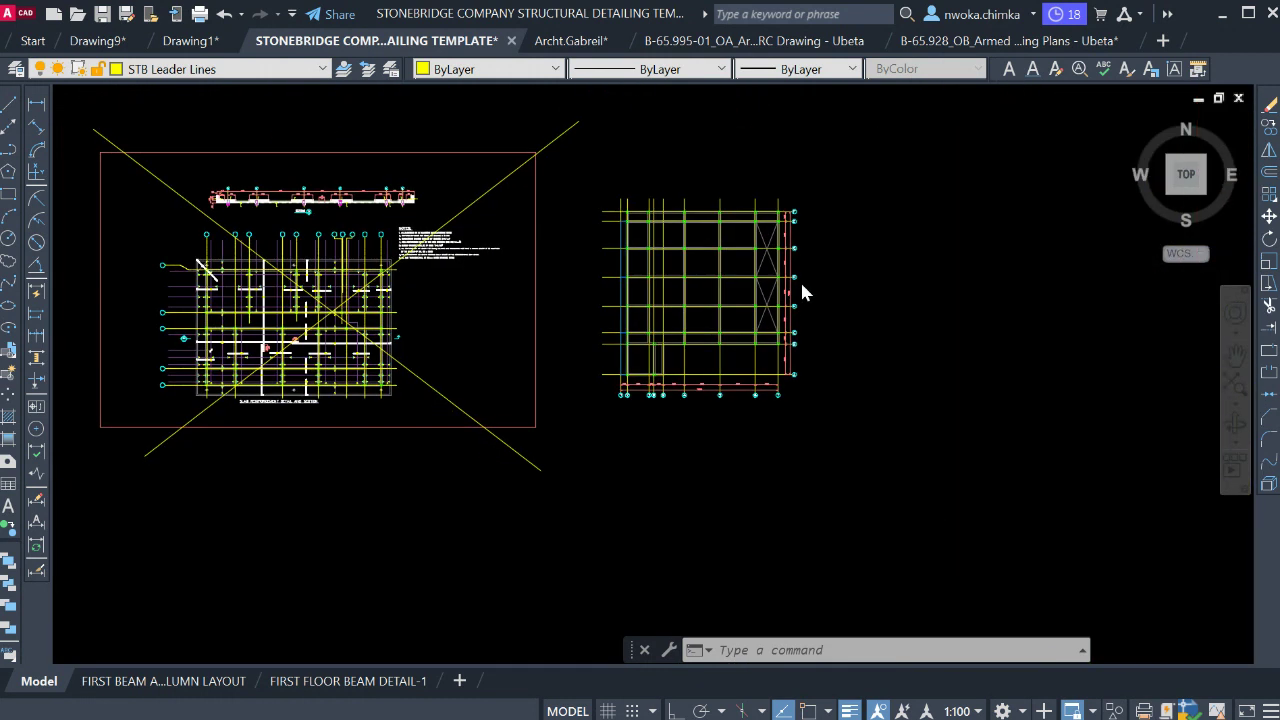
scroll(803, 292, up, 5)
scroll(714, 286, down, 3)
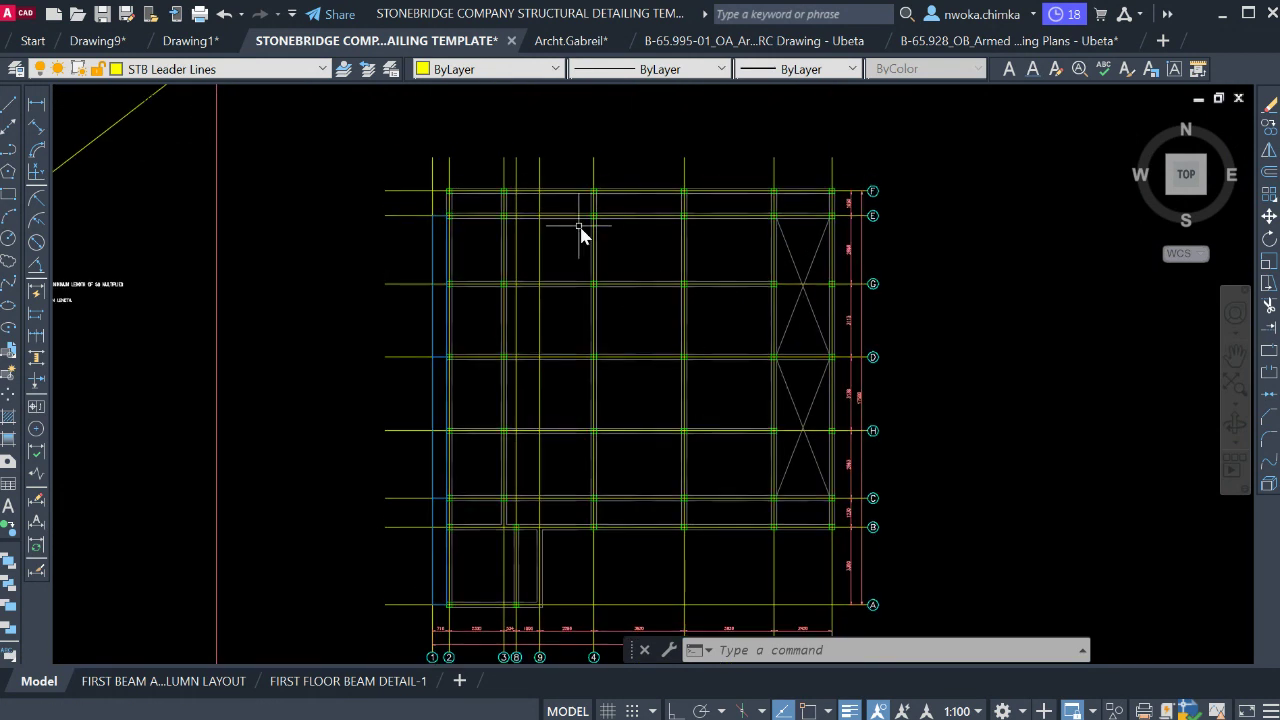
scroll(573, 209, up, 4)
middle_drag(598, 240, 714, 251)
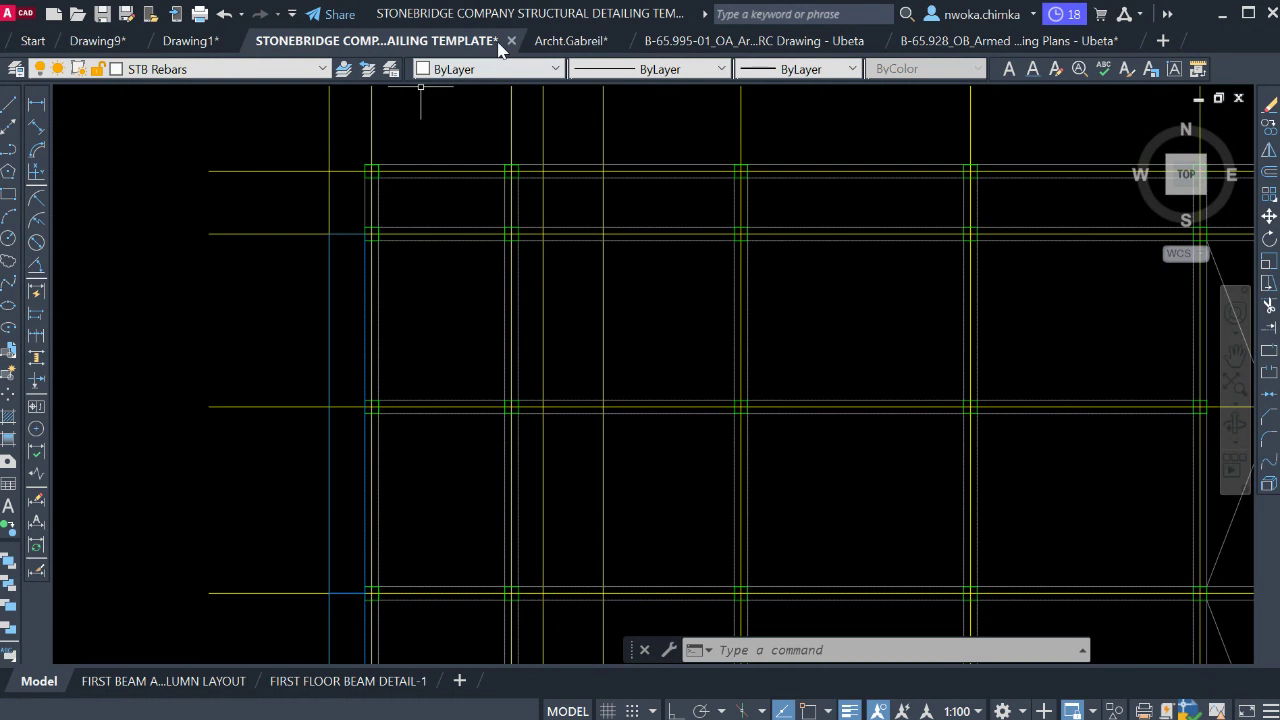
mouse_move(367, 40)
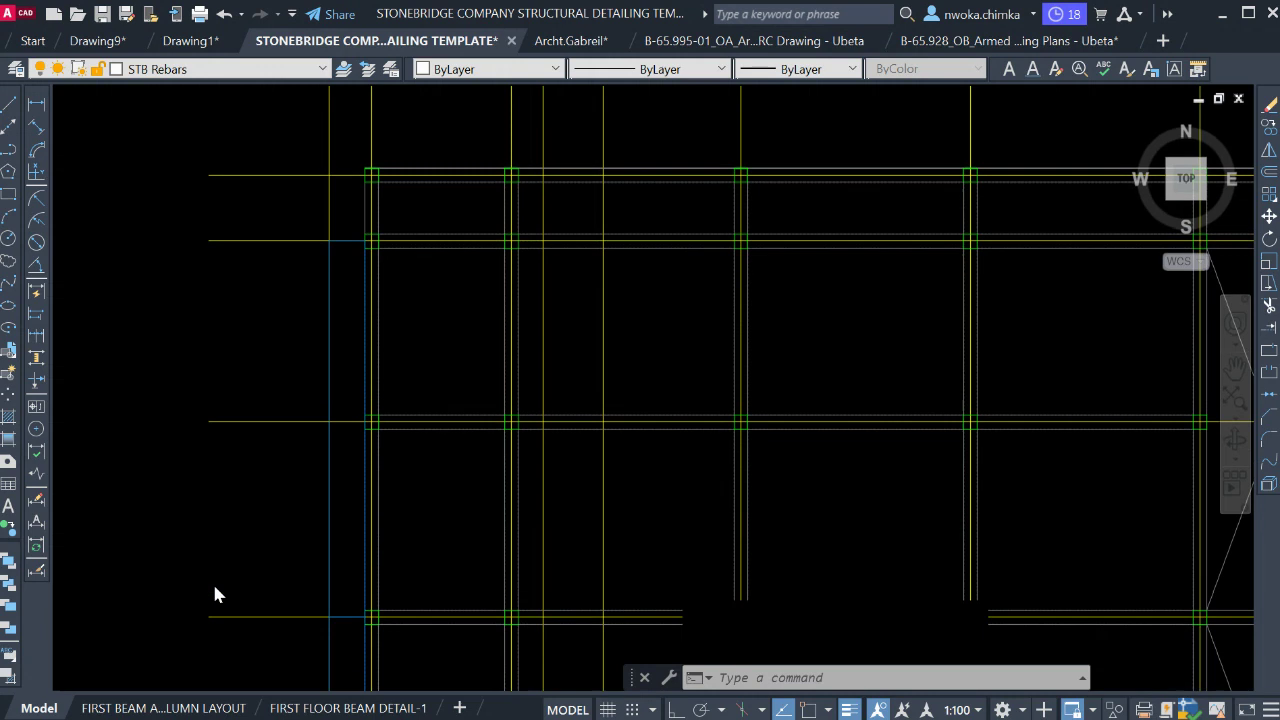
With object snap and ortho on, draw a horizontal bar line from grid line 1 to grid line 9, between grids A and B.
scroll(490, 316, down, 4)
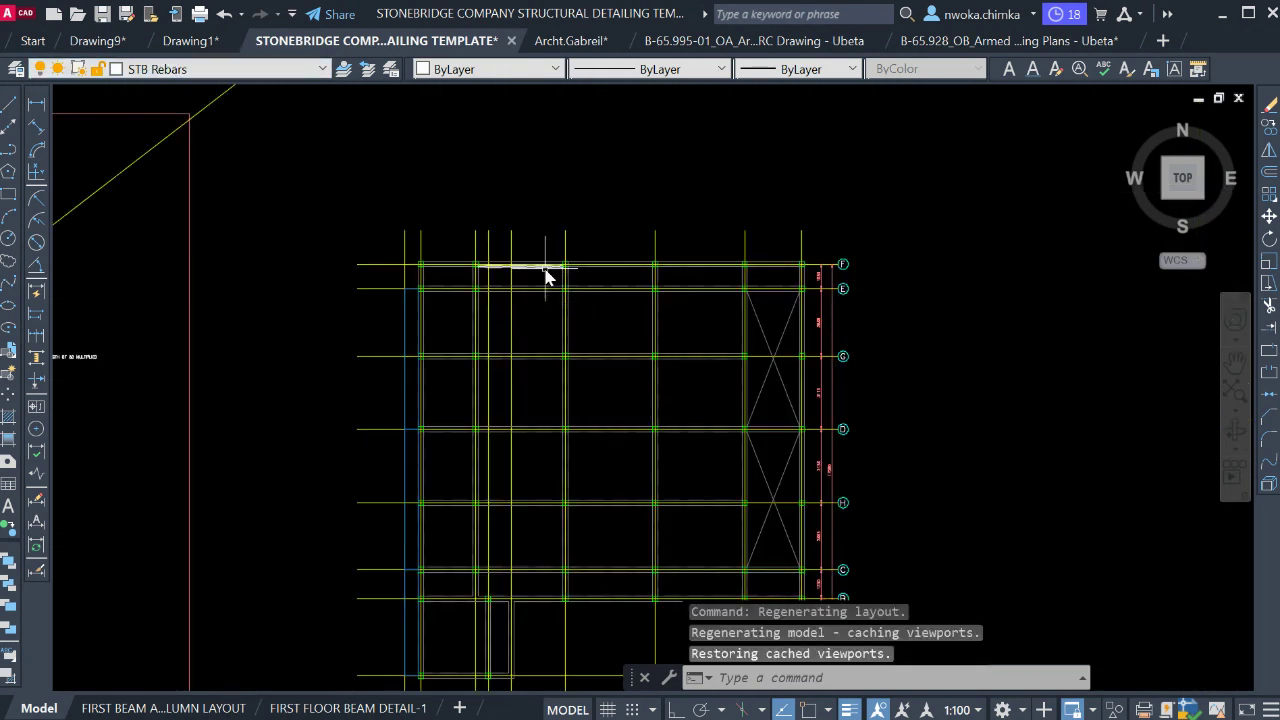
text(l)
key(Return)
middle_drag(608, 388, 630, 290)
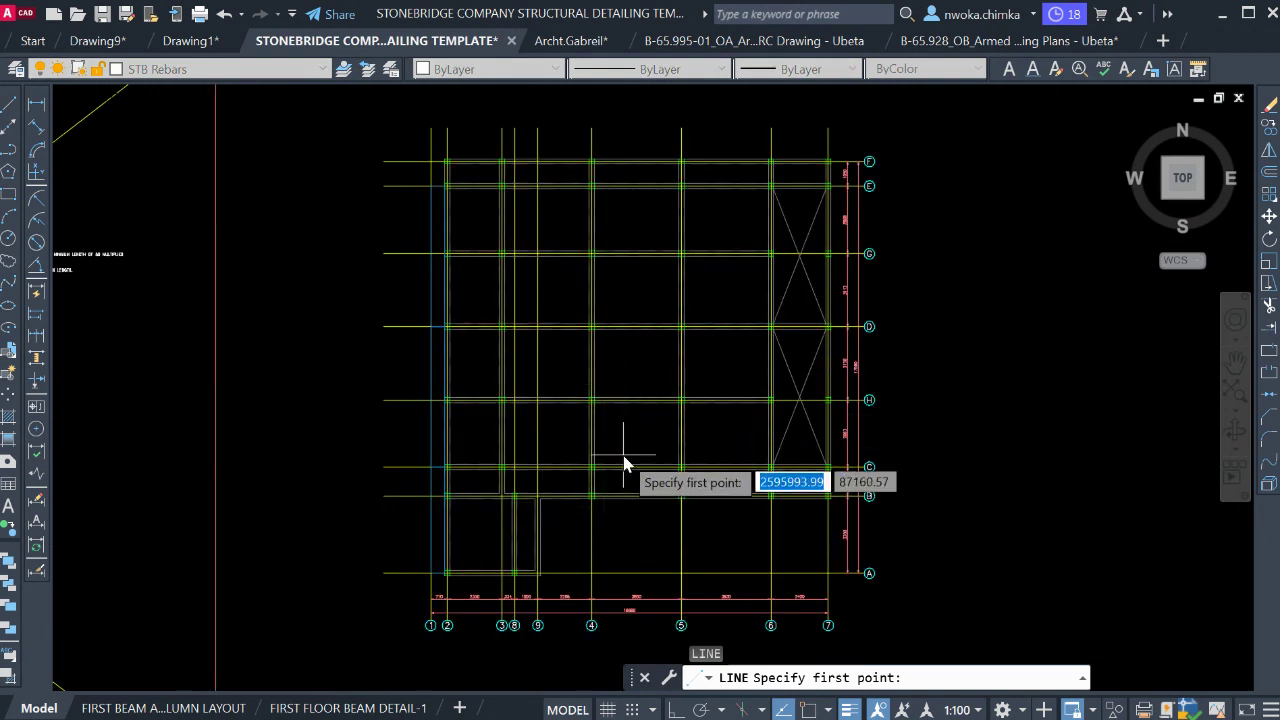
scroll(509, 561, up, 4)
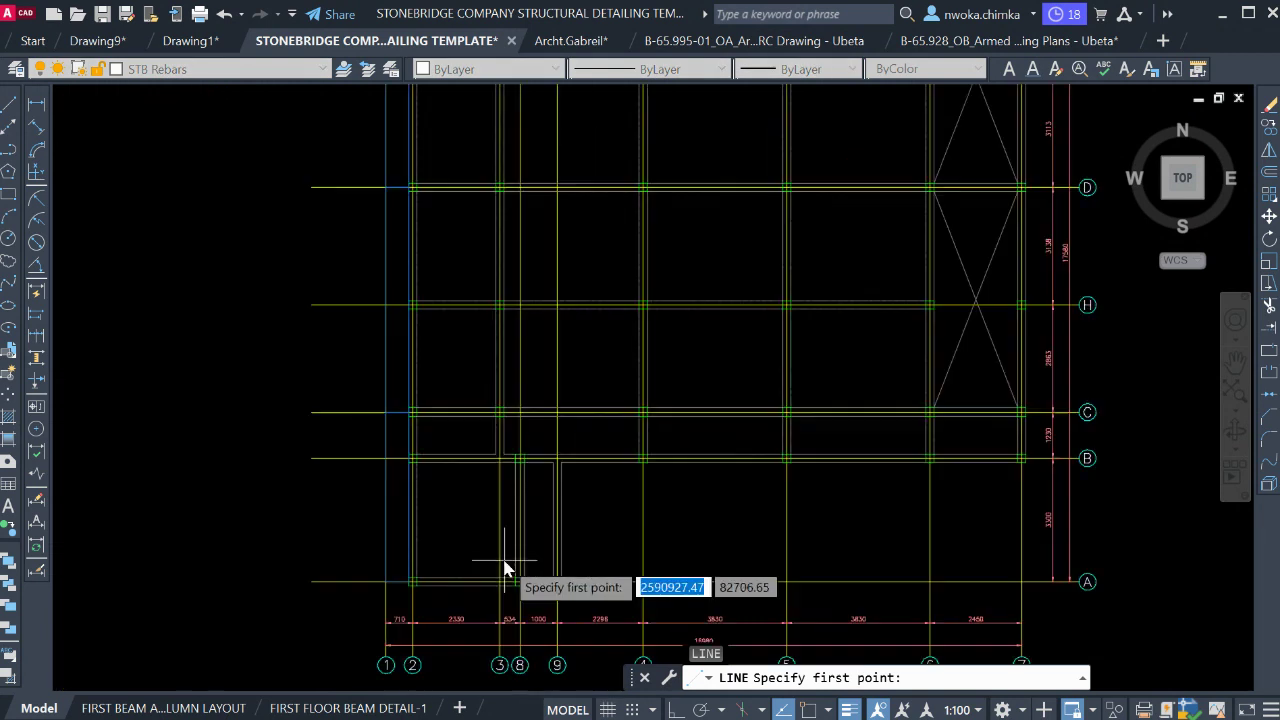
scroll(368, 541, up, 2)
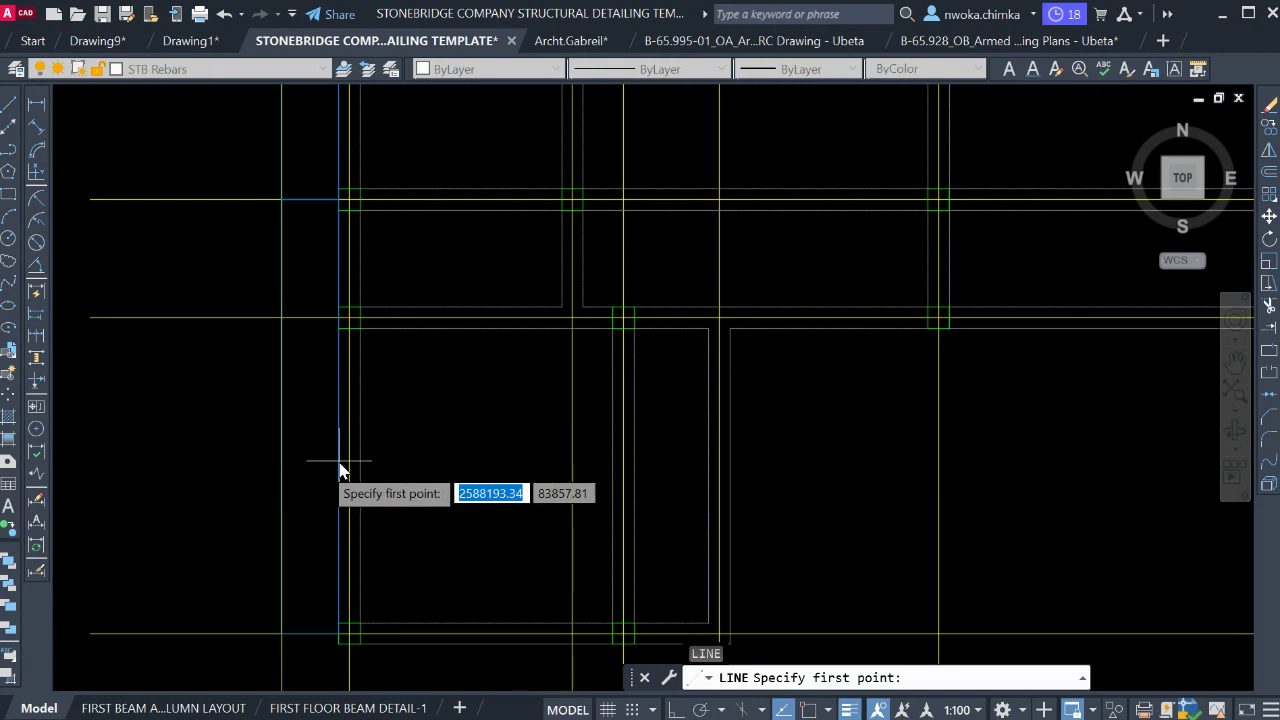
scroll(277, 471, up, 3)
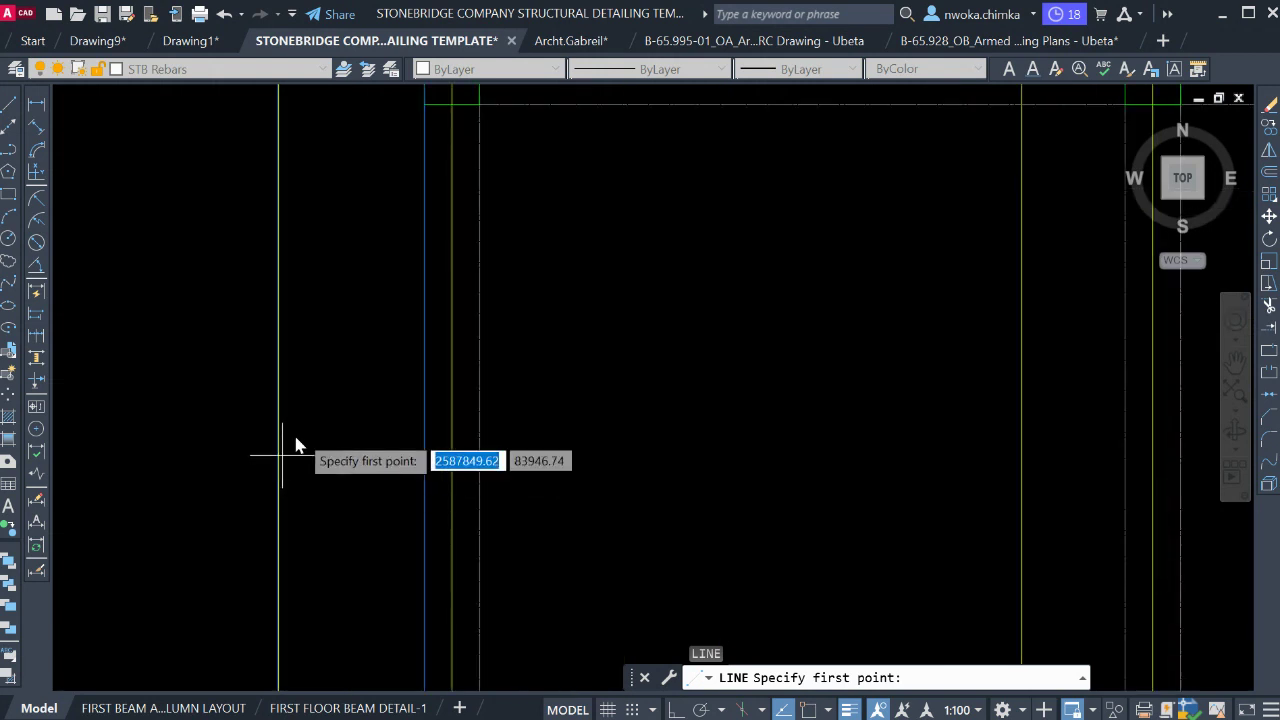
scroll(294, 443, down, 2)
scroll(293, 414, up, 4)
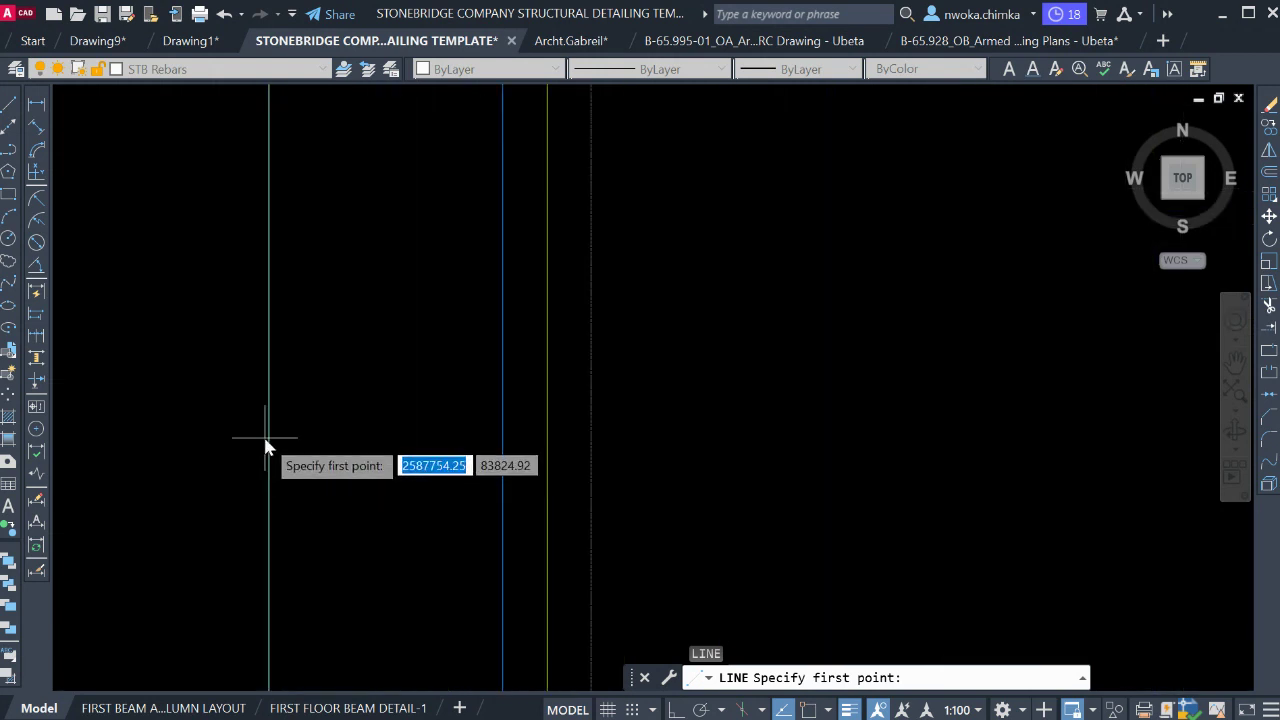
key(F3)
click(270, 433)
scroll(320, 420, down, 3)
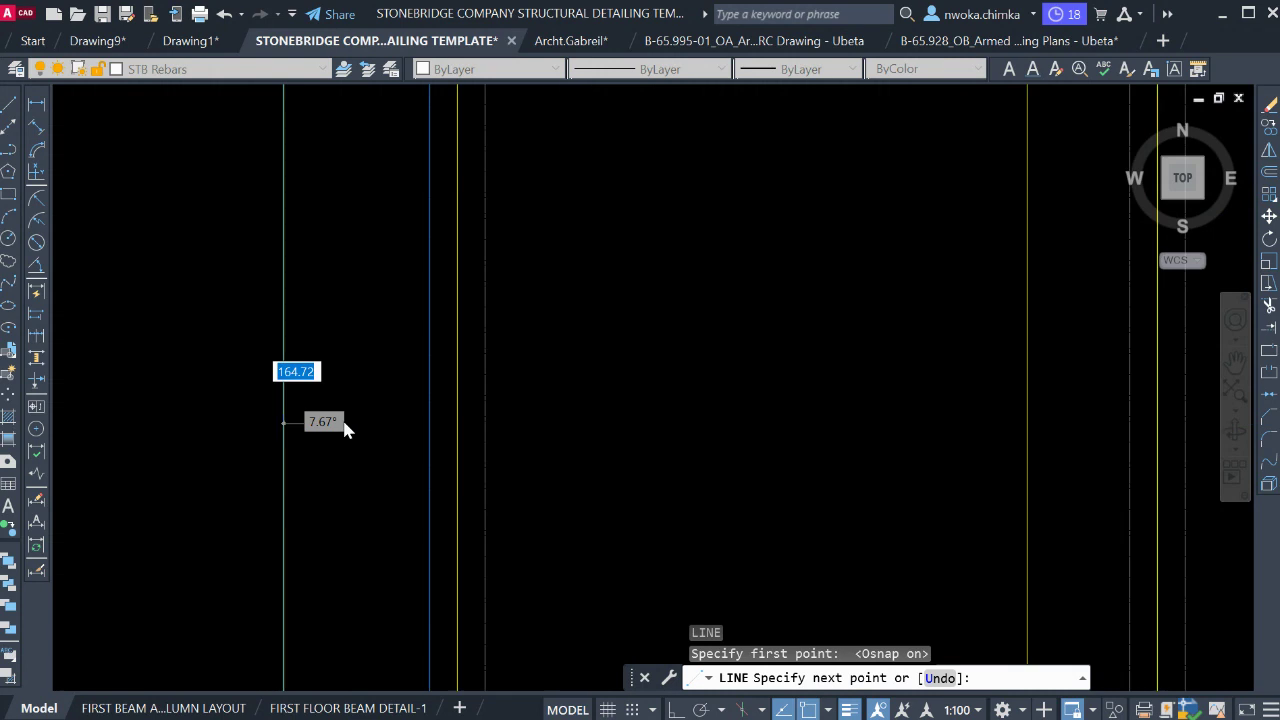
scroll(666, 491, up, 3)
key(F8)
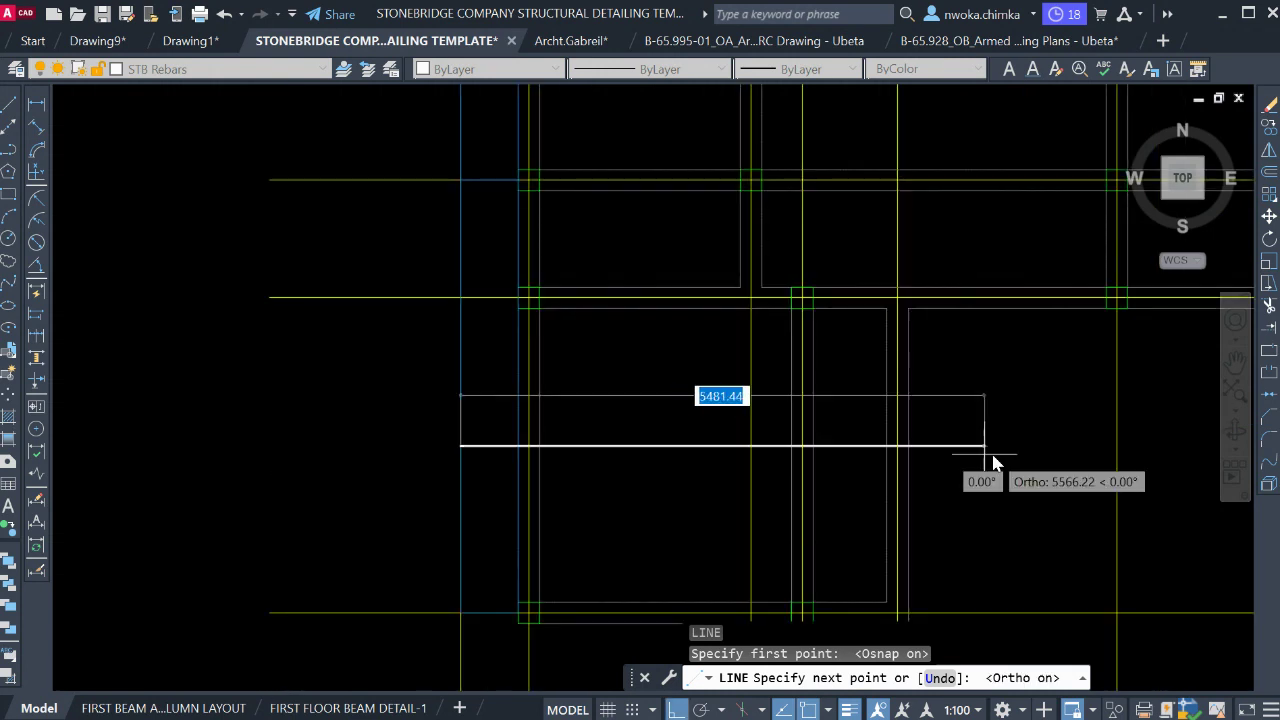
scroll(802, 443, up, 3)
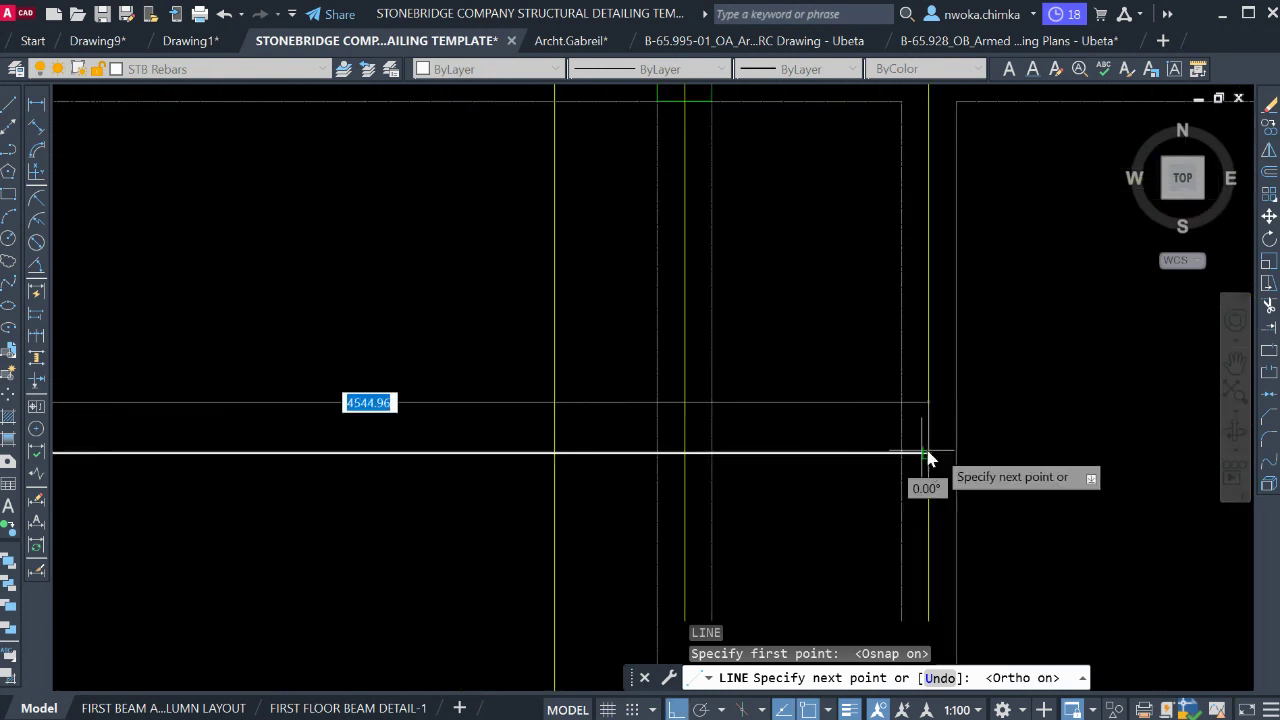
scroll(932, 460, up, 4)
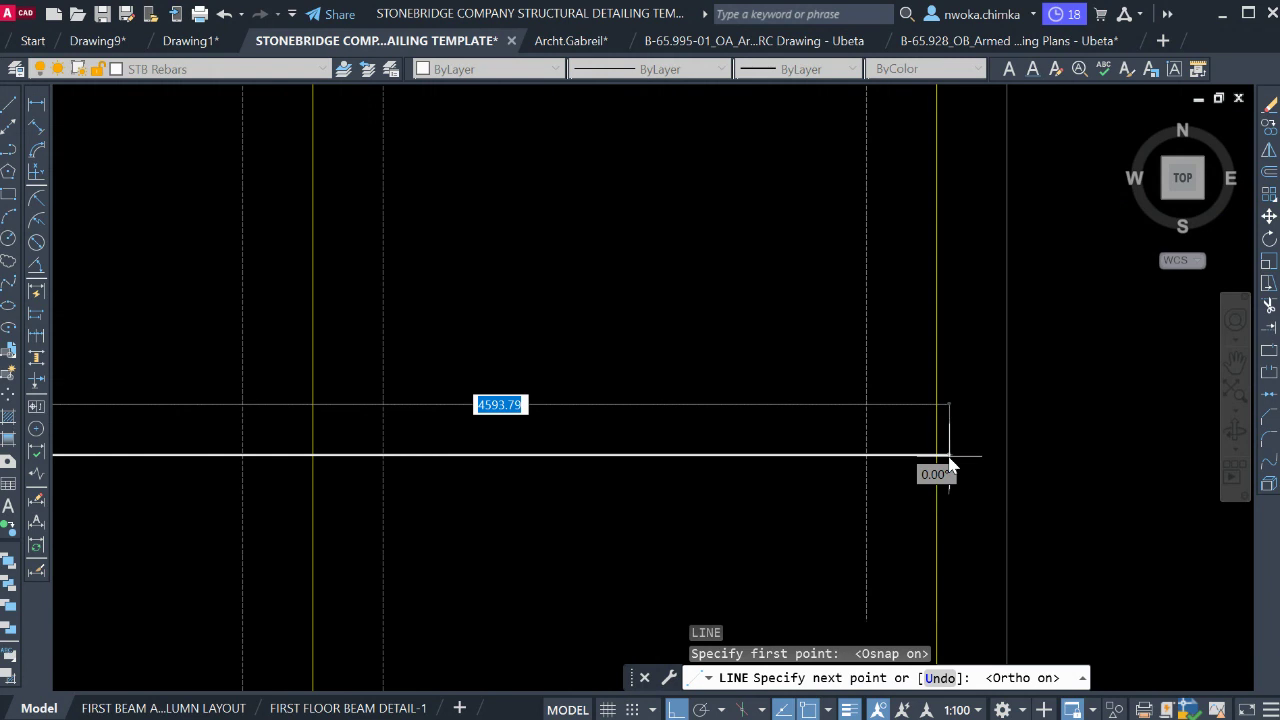
click(936, 458)
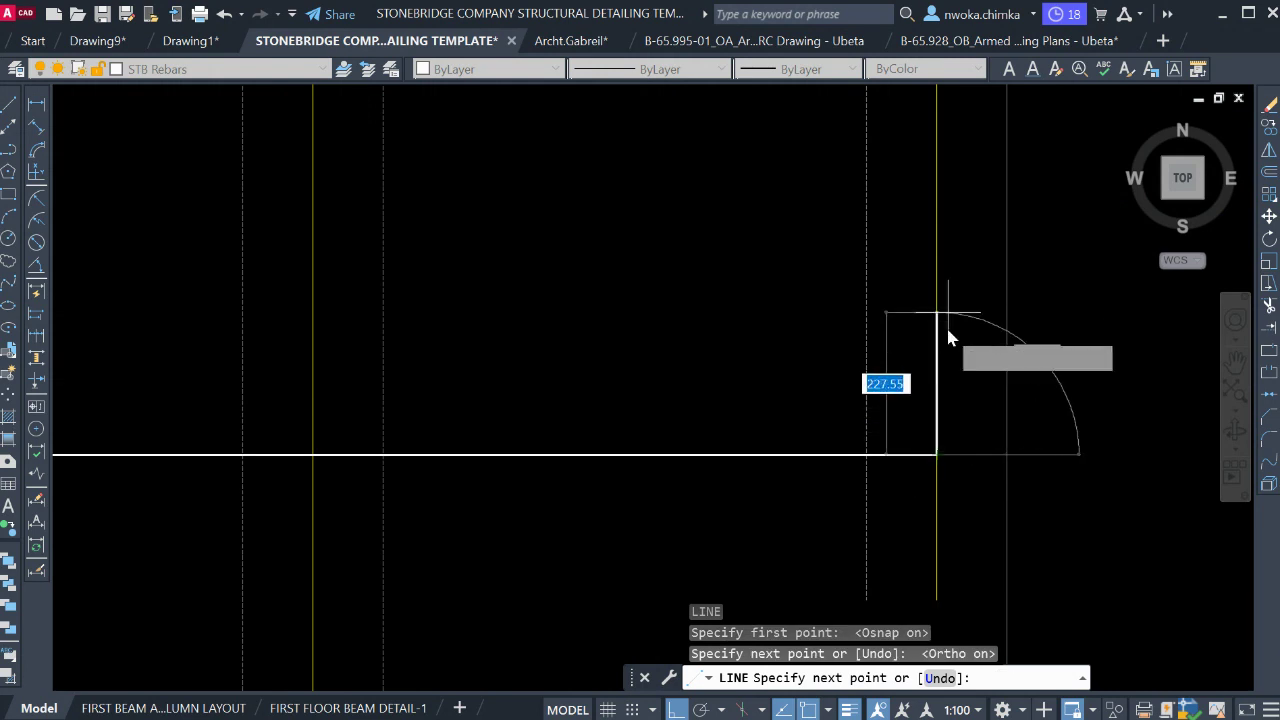
Extend the bar line with a 100 mm vertical leg upward at its grid line 9 end and finish the line.
scroll(960, 300, up, 2)
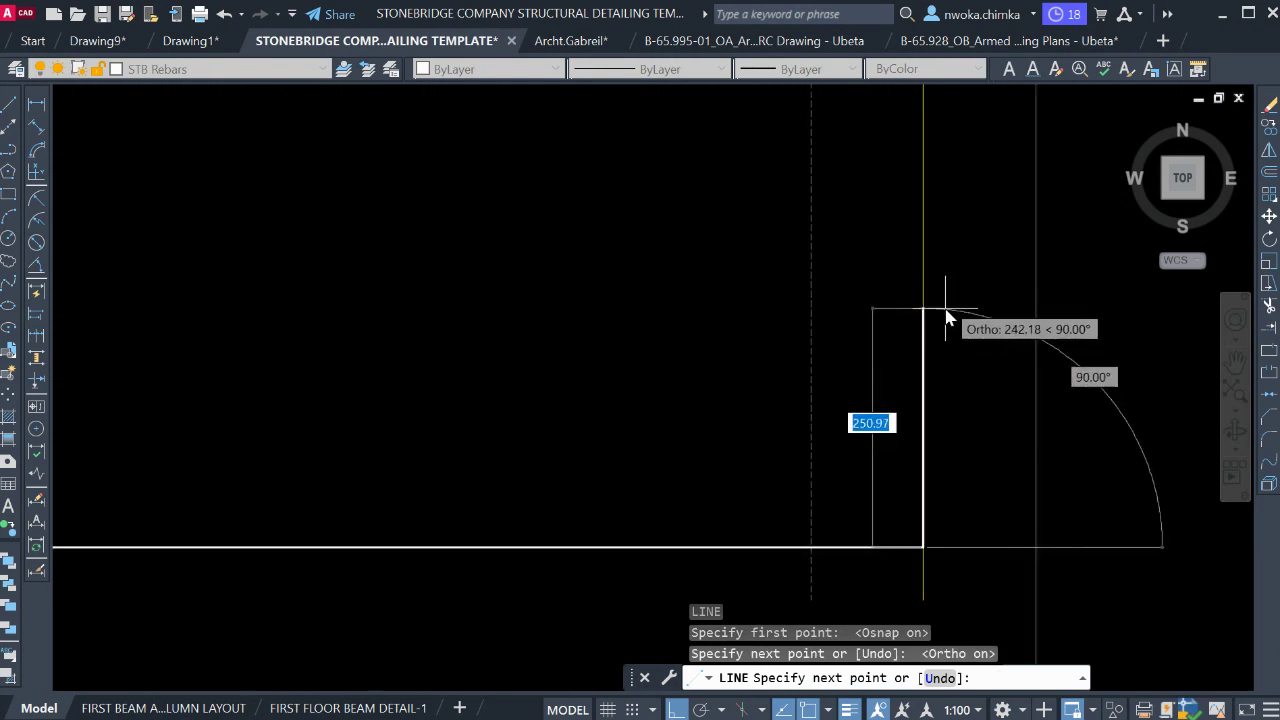
text(100)
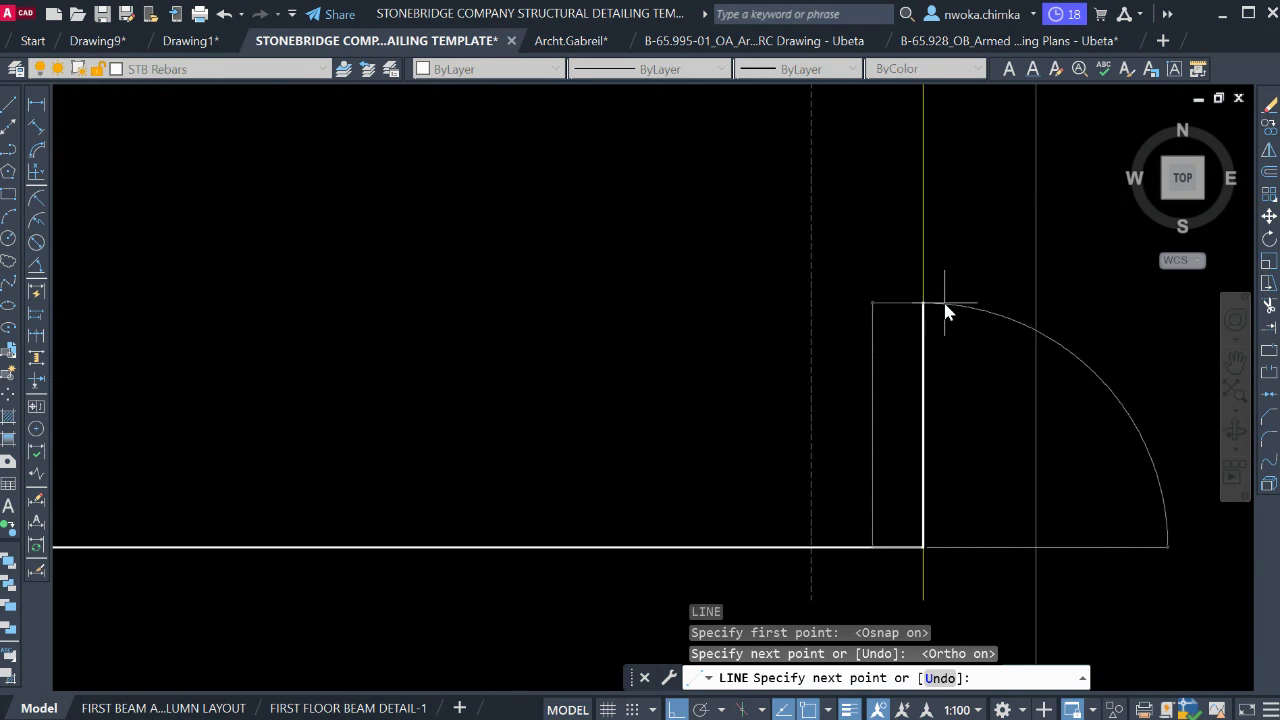
key(Return)
scroll(800, 362, down, 3)
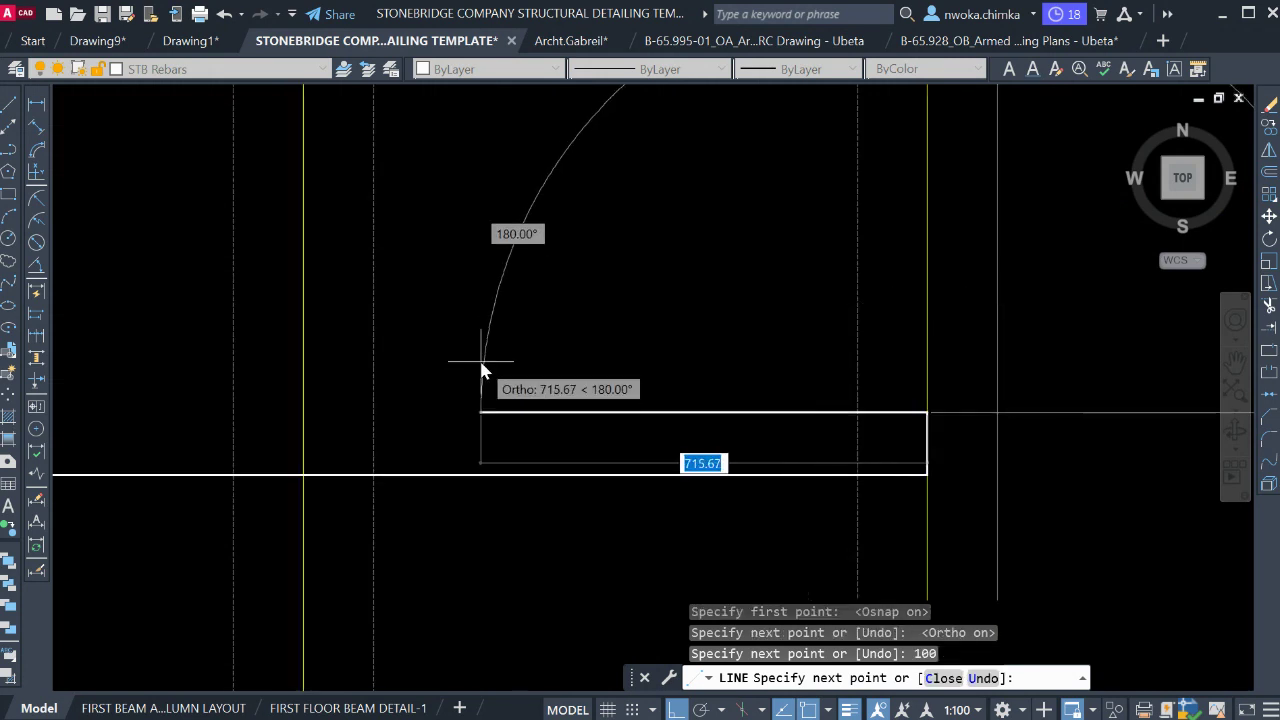
key(Return)
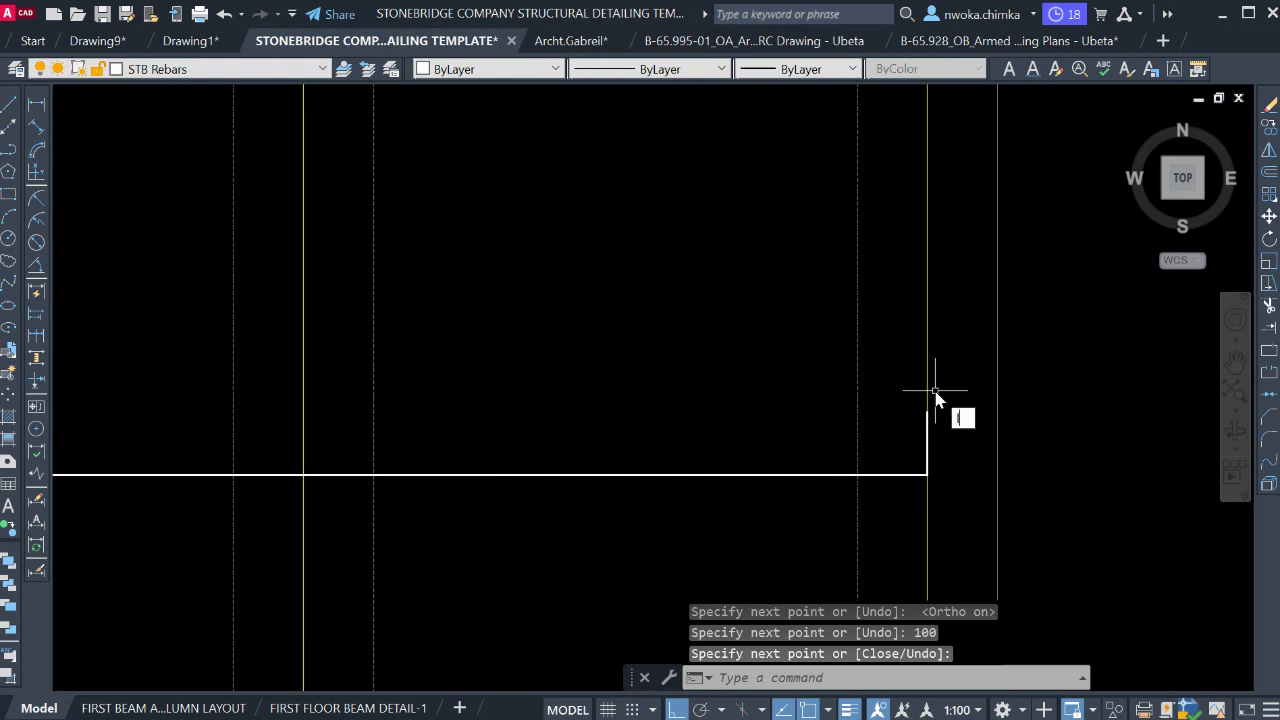
Draw a 600 mm horizontal line from the top of the vertical leg back towards grid line 8.
key(Return)
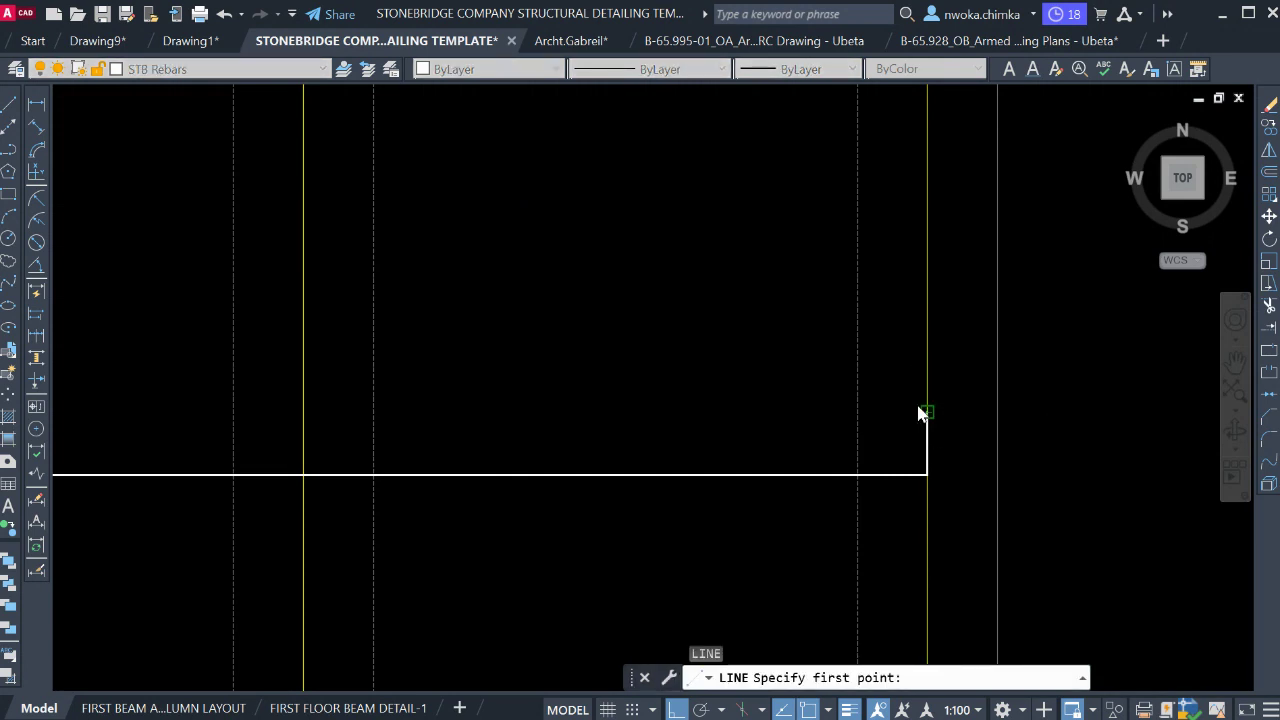
click(921, 413)
text(6)
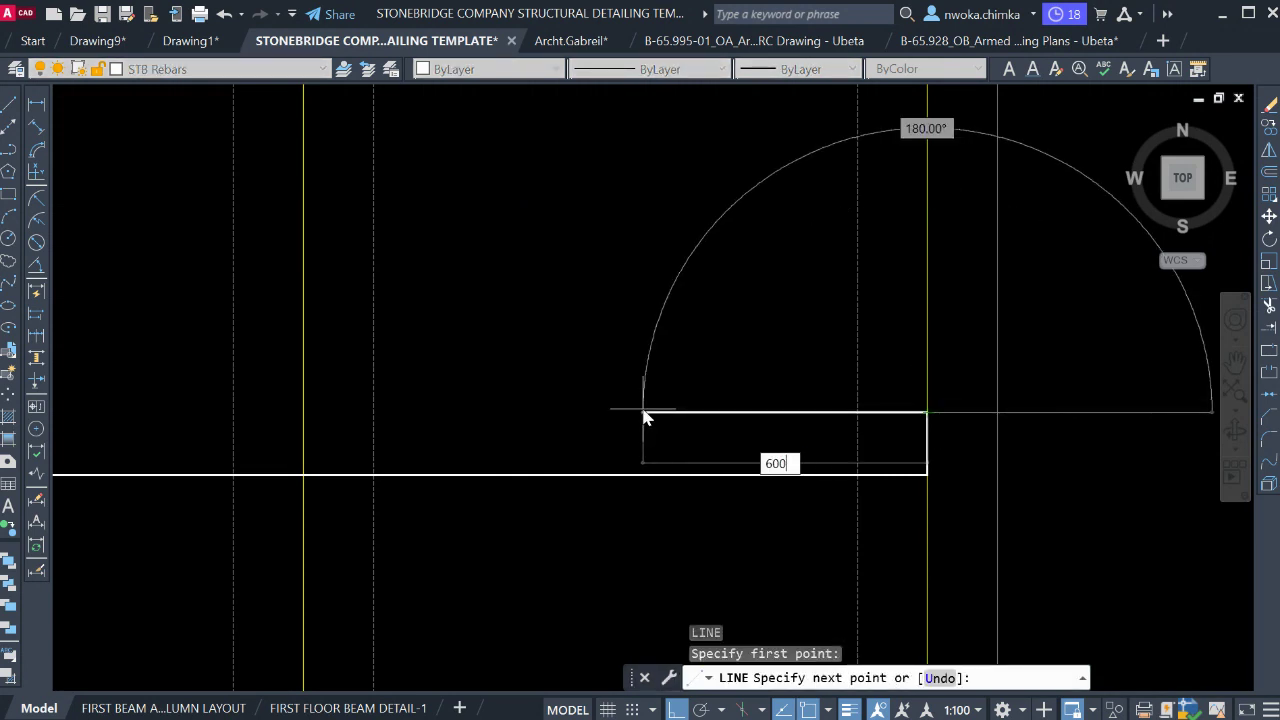
text(00)
key(Return)
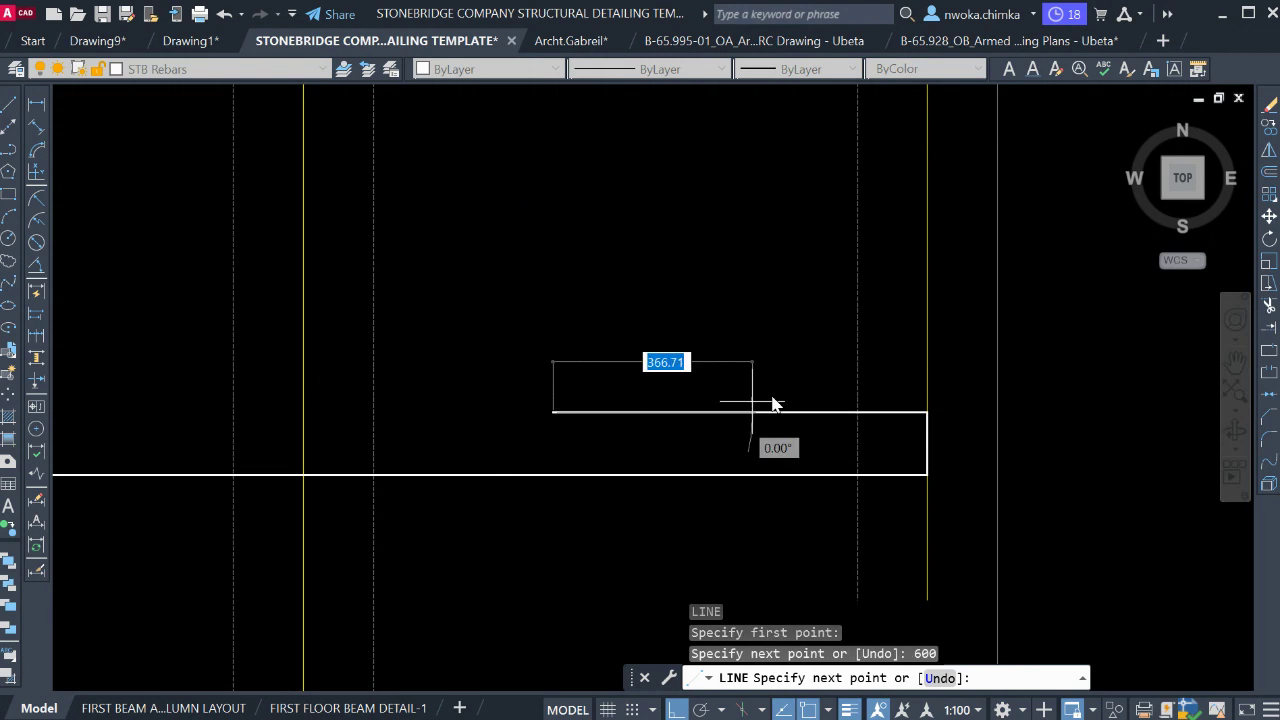
Finish the horizontal top leg line at the bar's grid line 9 end and leave the Line command.
scroll(900, 385, down, 4)
key(Escape)
scroll(910, 405, up, 4)
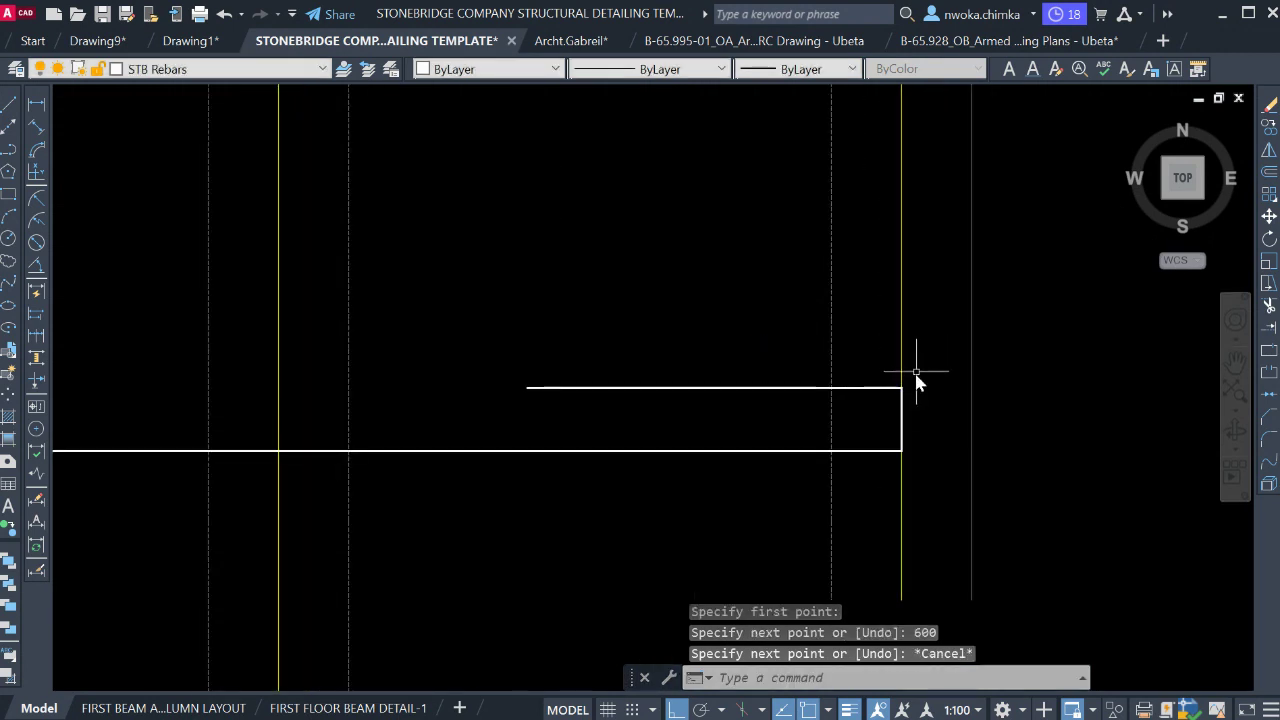
scroll(916, 378, up, 2)
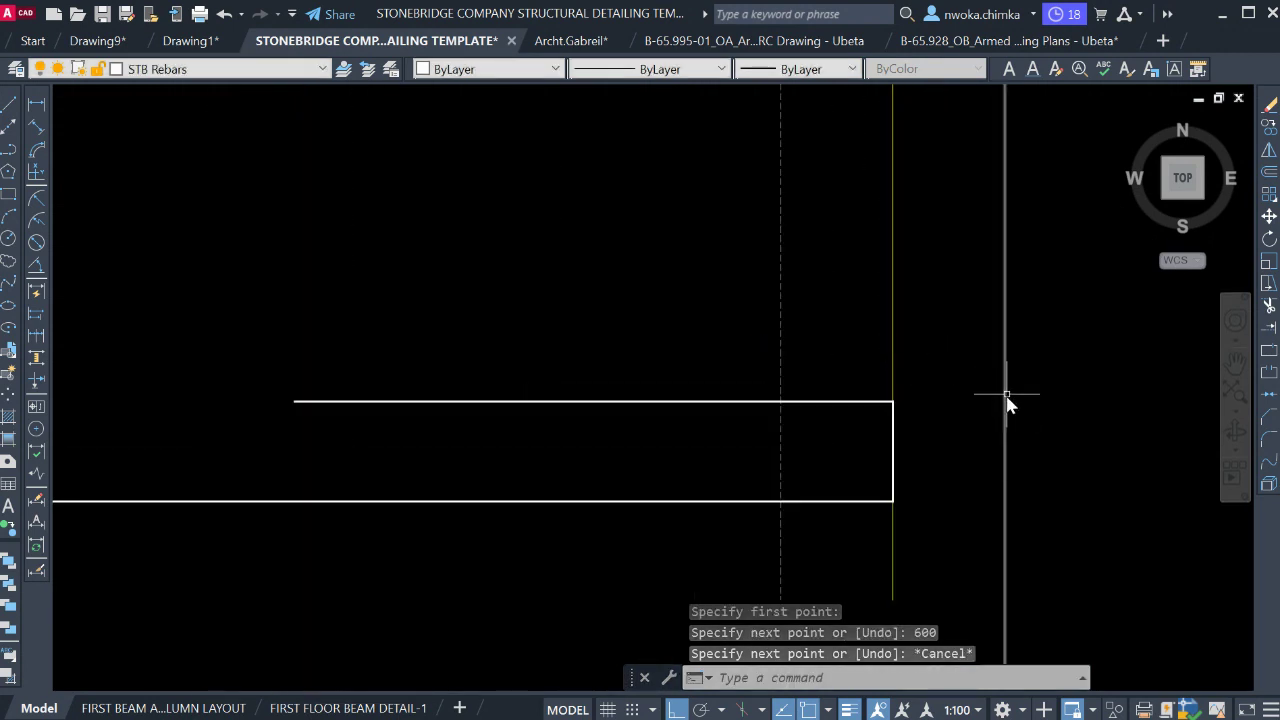
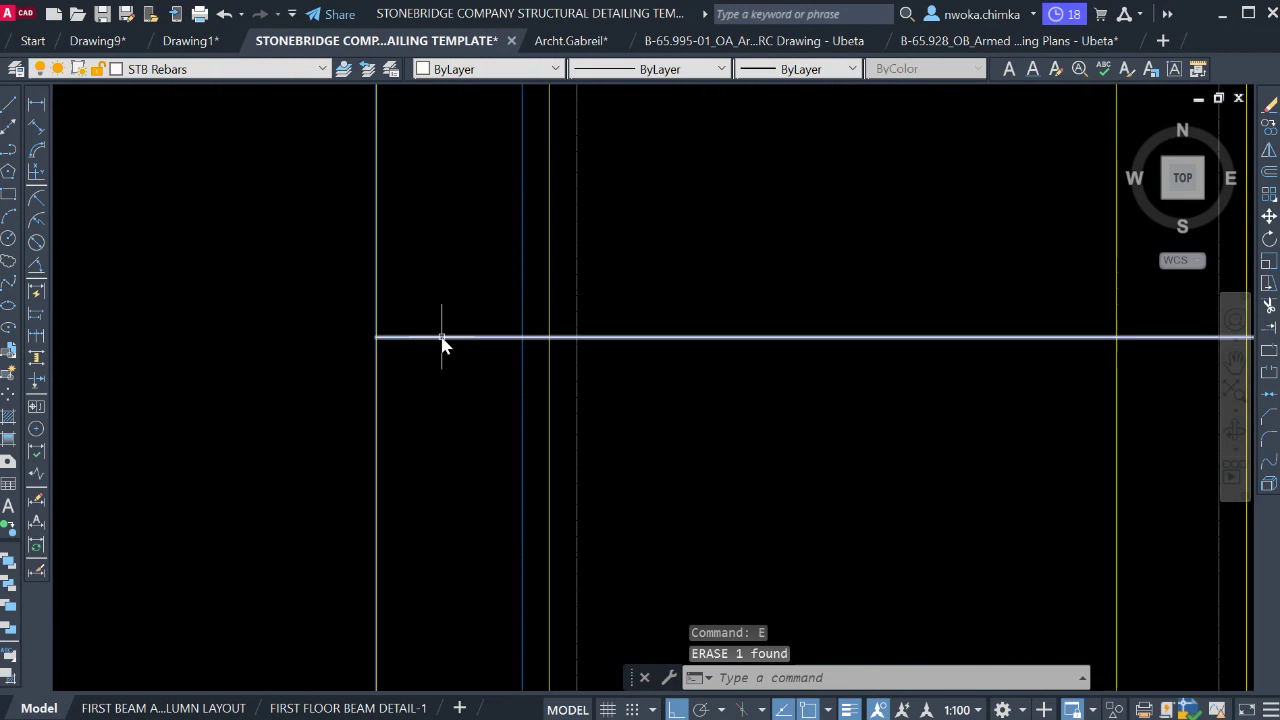
Offset the slab edge line at grid line 1 by 25 mm towards the inside of the slab.
scroll(440, 337, up, 10)
middle_drag(289, 357, 307, 363)
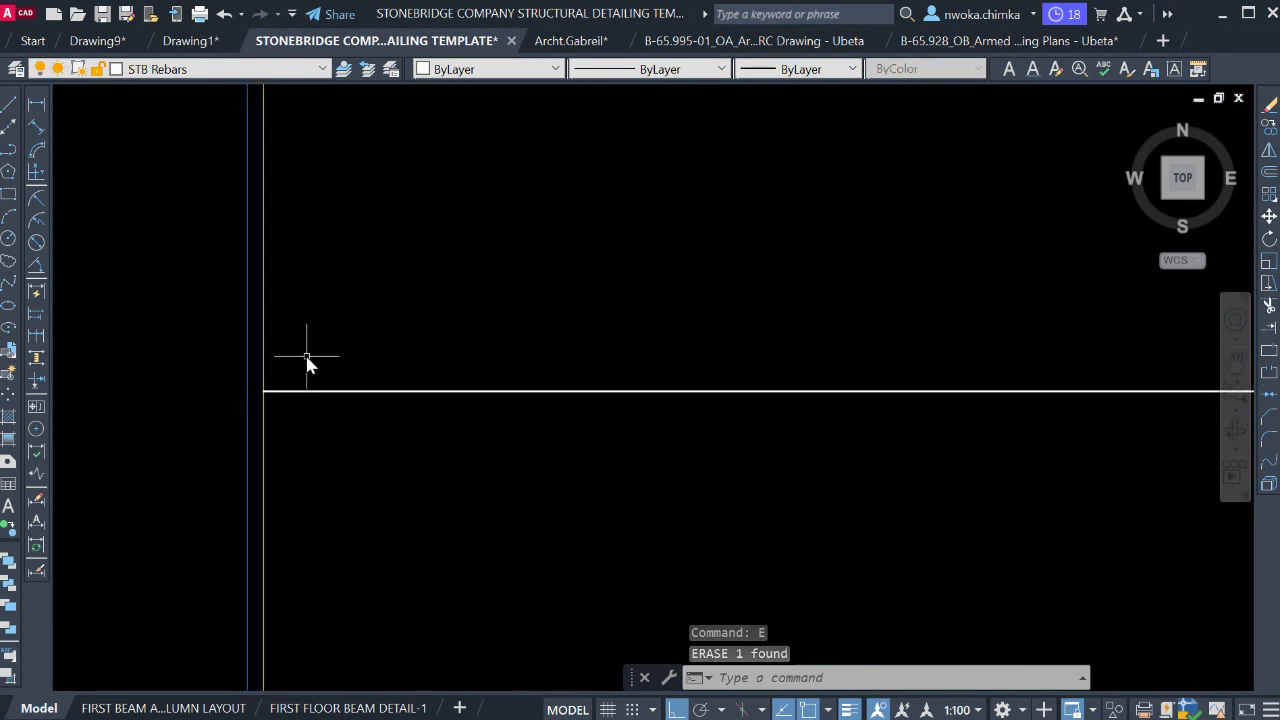
key(Return)
key(Return)
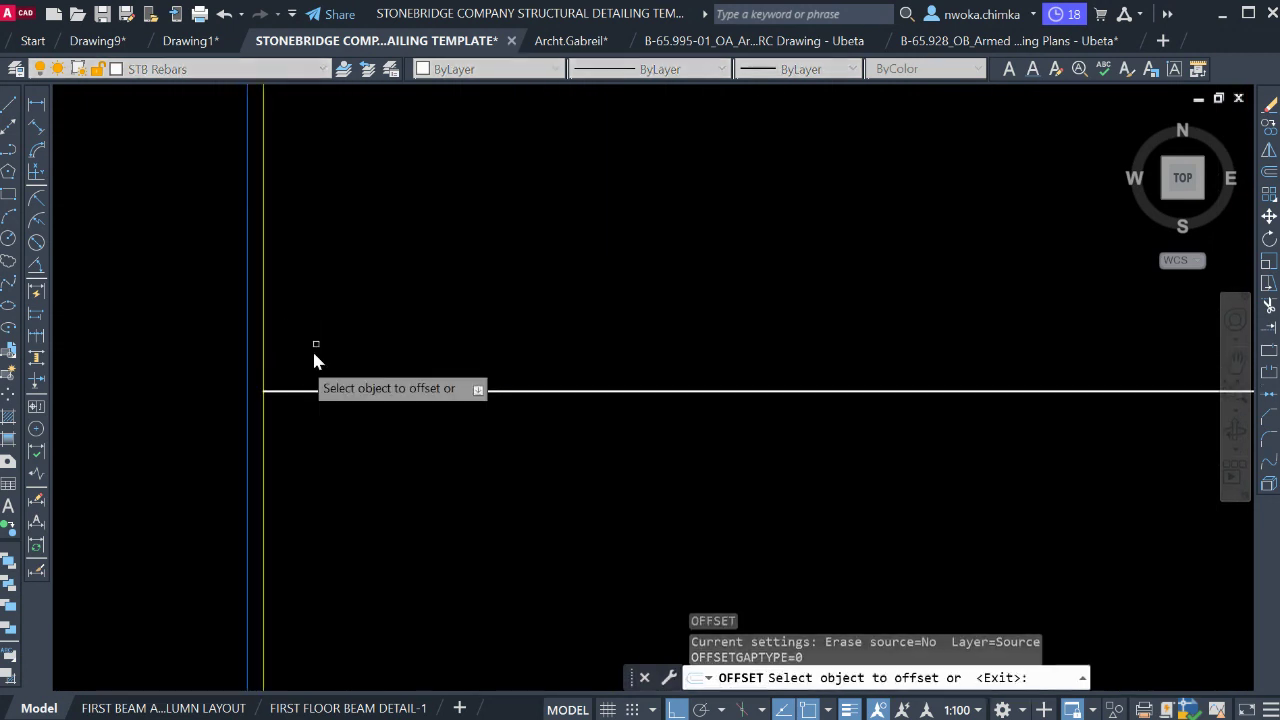
click(250, 370)
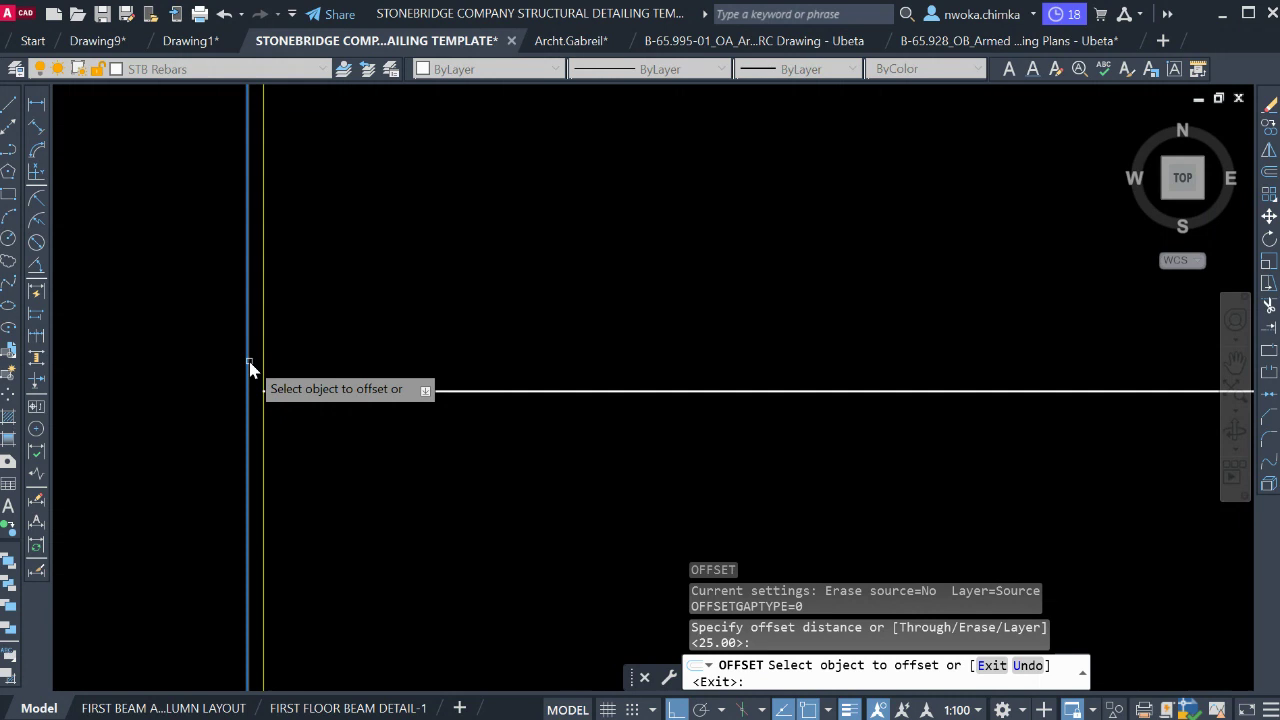
click(475, 354)
key(Escape)
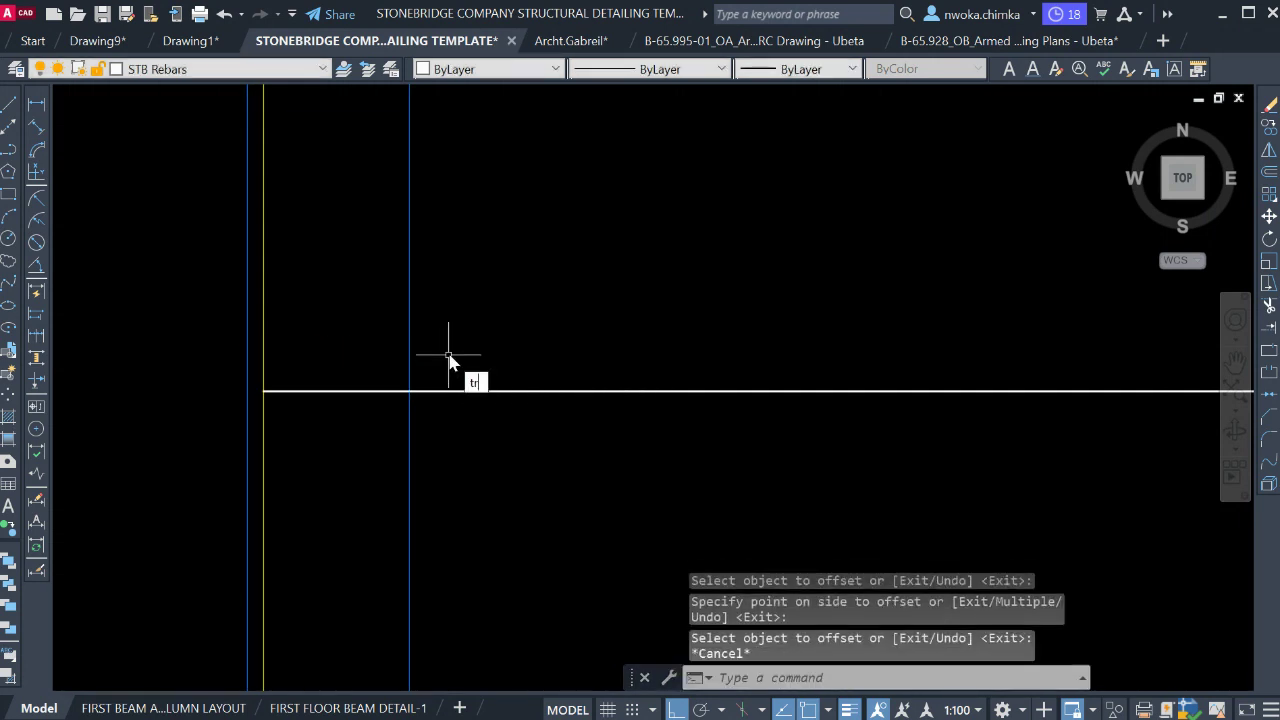
Trim the bar's grid line 1 end back to the offset slab edge line.
text(tr)
key(Return)
click(368, 392)
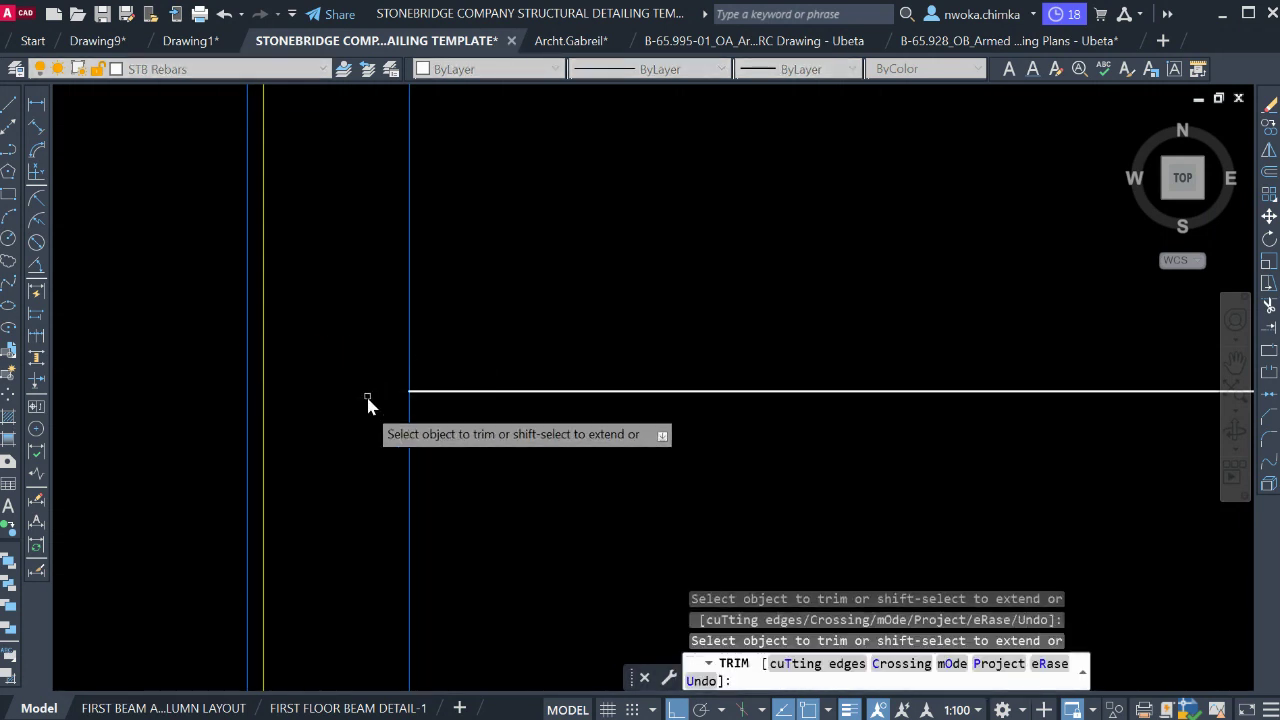
key(Escape)
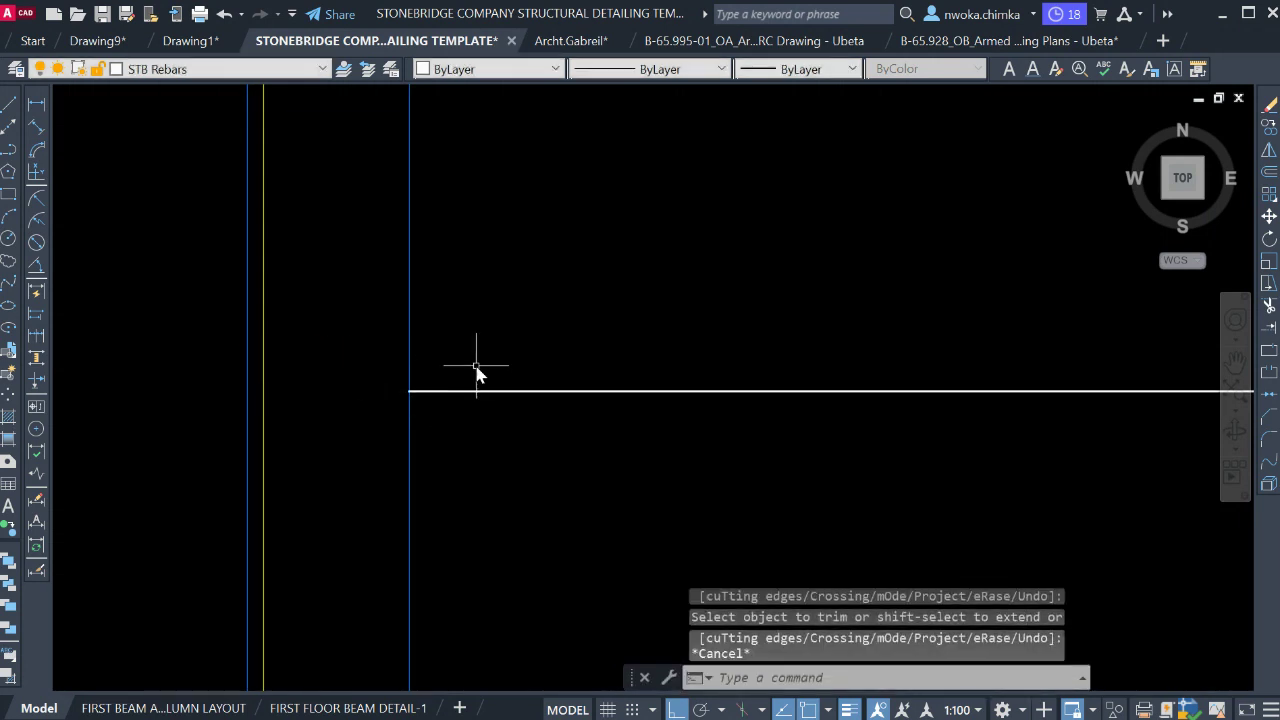
Draw a 100 mm vertical leg up from the bar's trimmed end and a 600 mm horizontal top leg towards grid line 2.
key(Return)
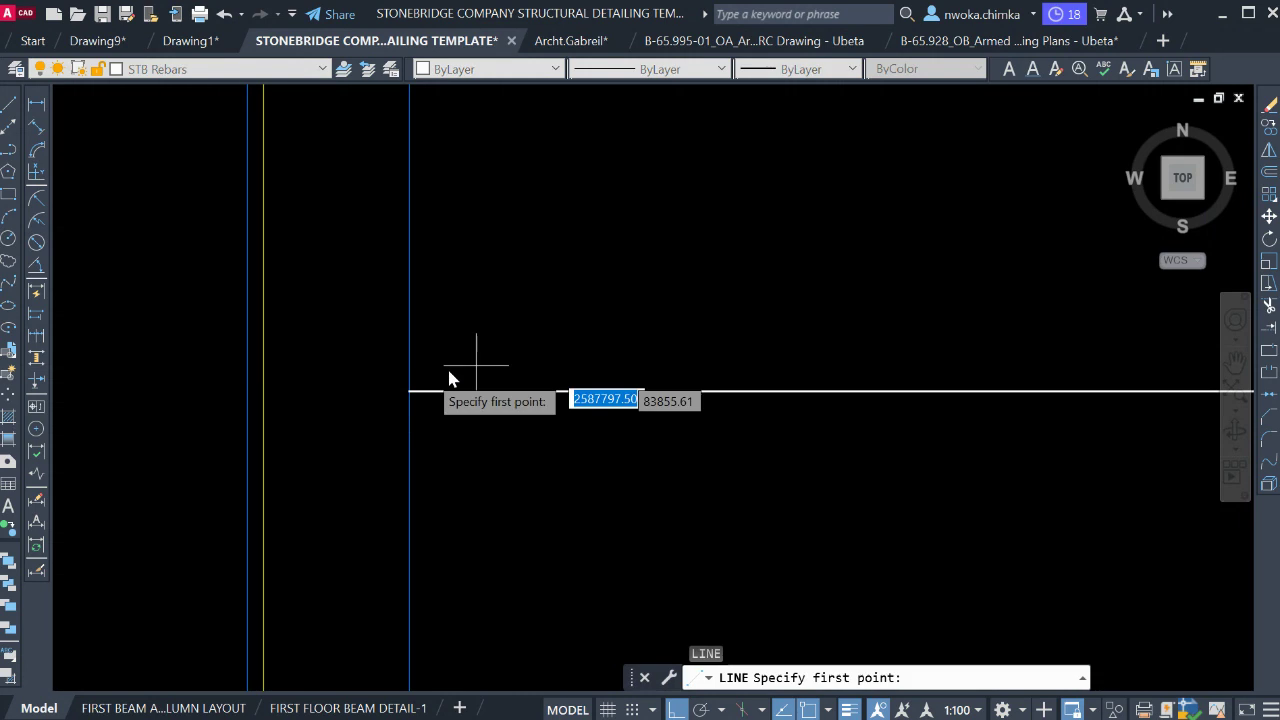
click(413, 393)
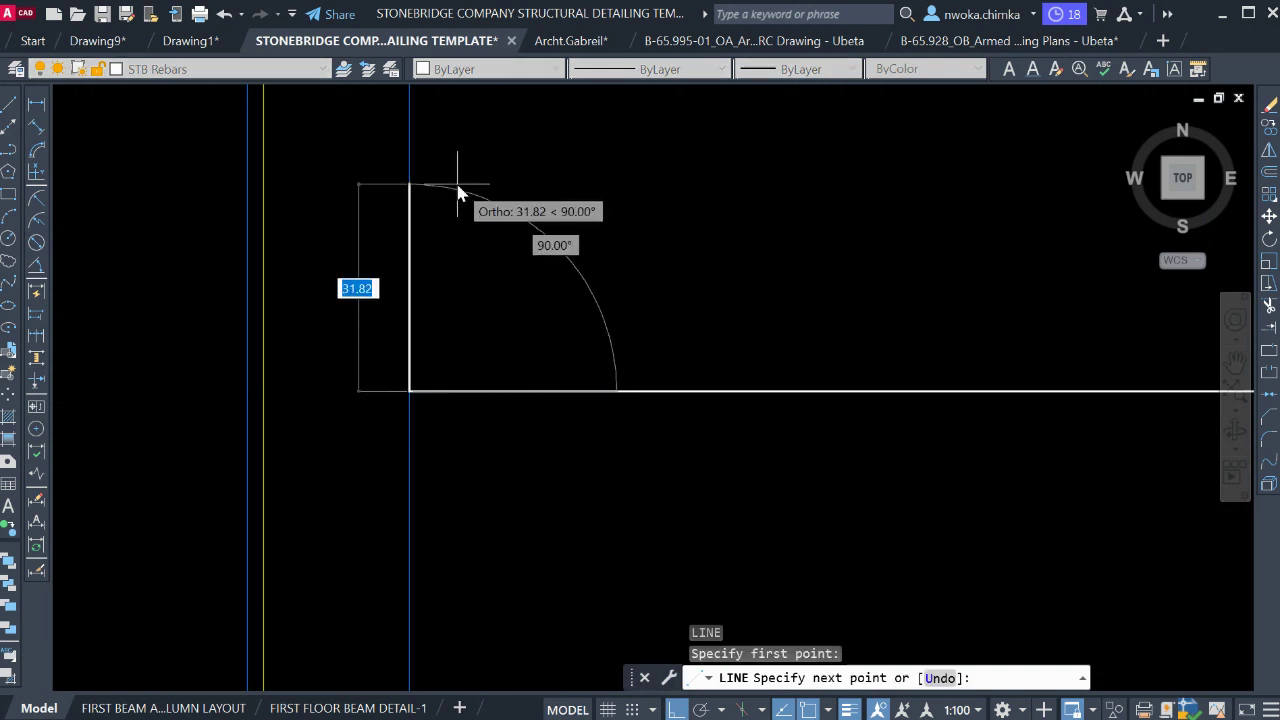
scroll(455, 252, down, 2)
text(10)
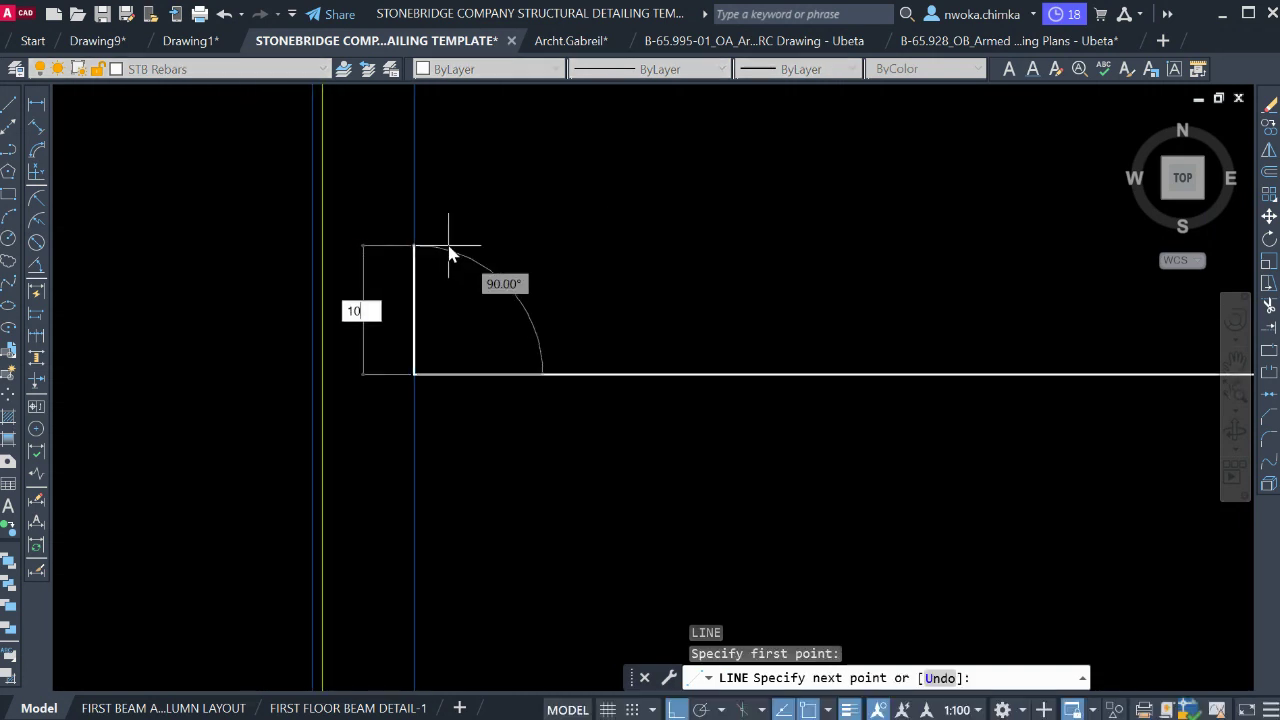
text(0)
key(Return)
scroll(663, 271, down, 1)
middle_drag(663, 271, 446, 340)
scroll(437, 354, down, 3)
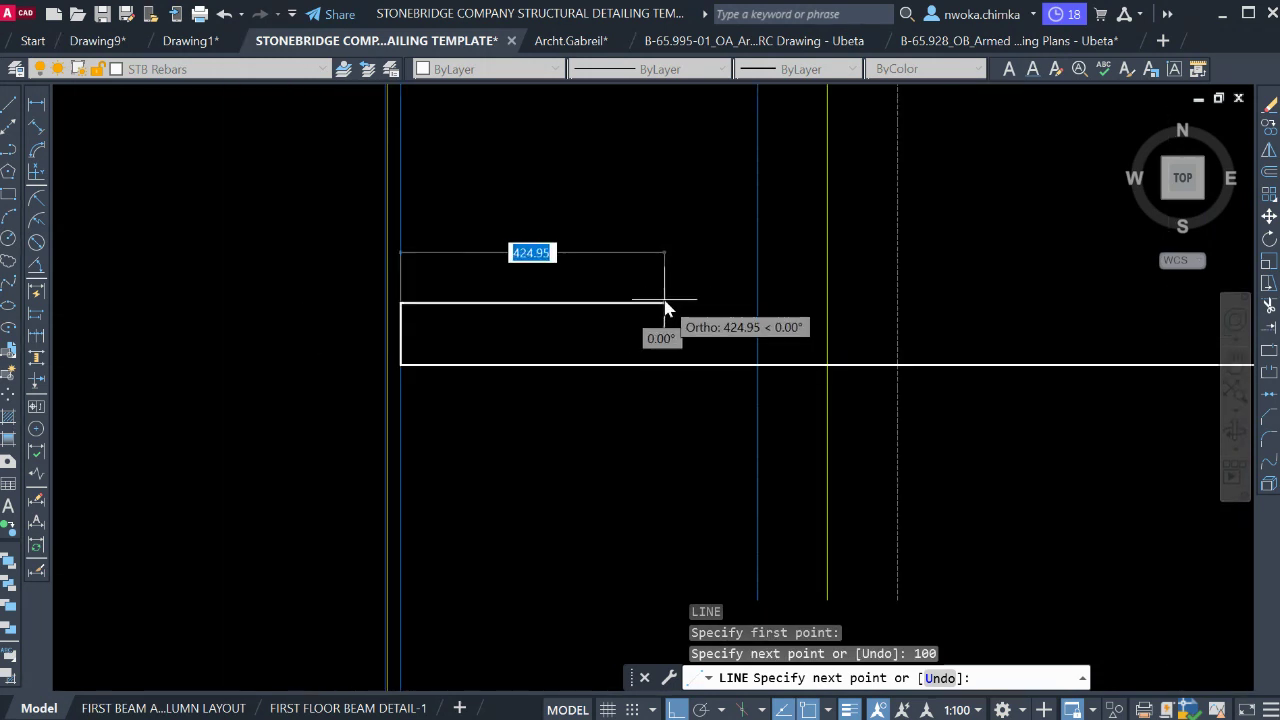
key(Return)
key(Escape)
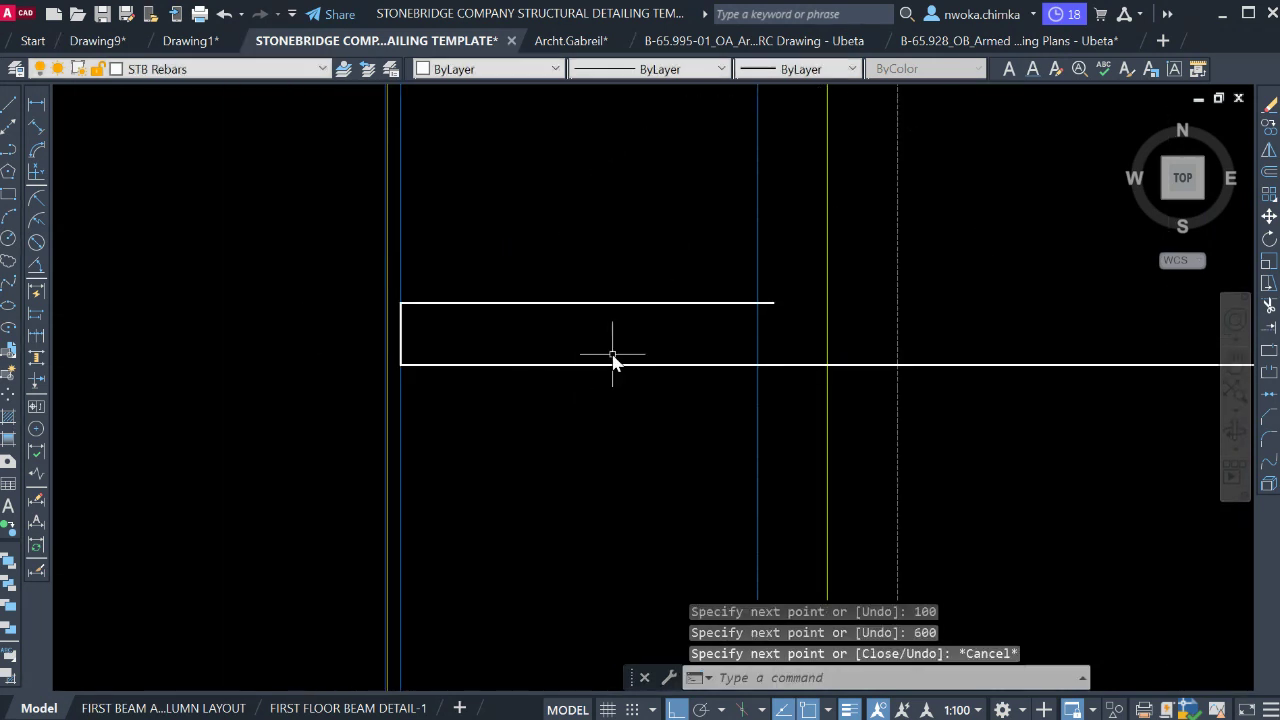
Stretch the free end of the top leg near grid line 1 to the beam's inner face beyond grid line 2.
middle_drag(611, 357, 466, 431)
scroll(452, 418, down, 1)
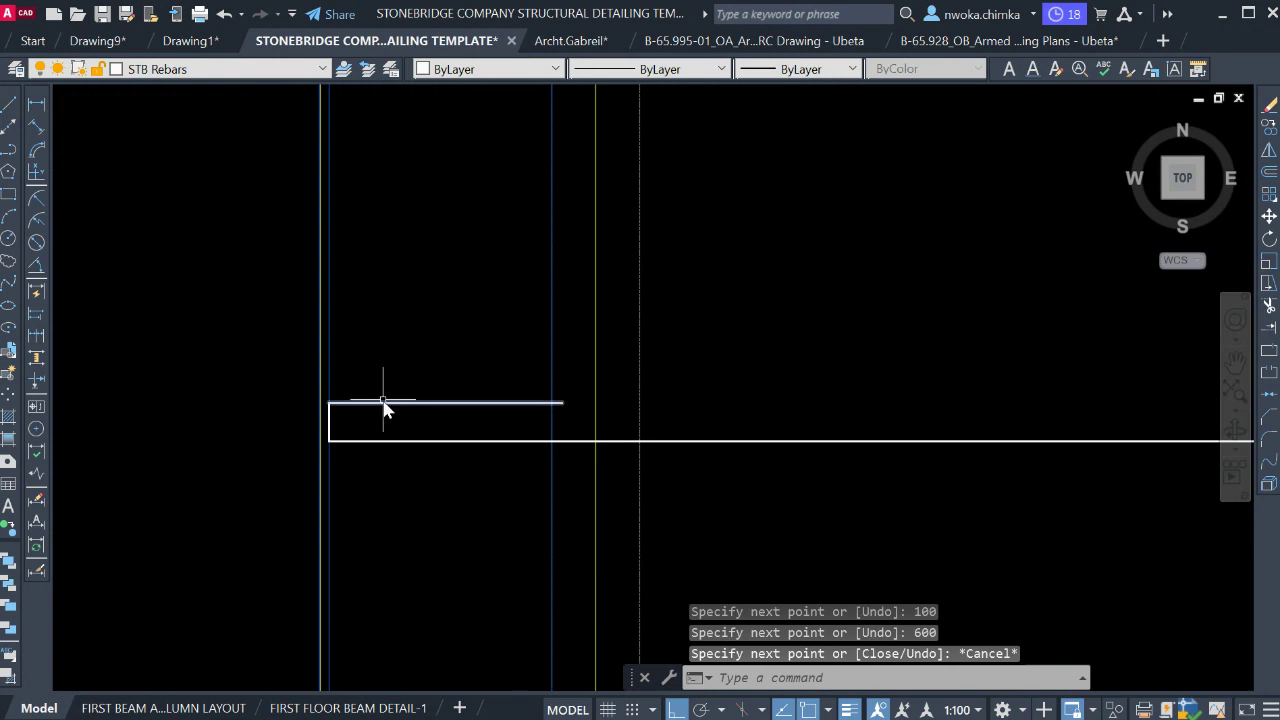
scroll(343, 400, up, 2)
scroll(503, 294, down, 6)
scroll(440, 290, up, 2)
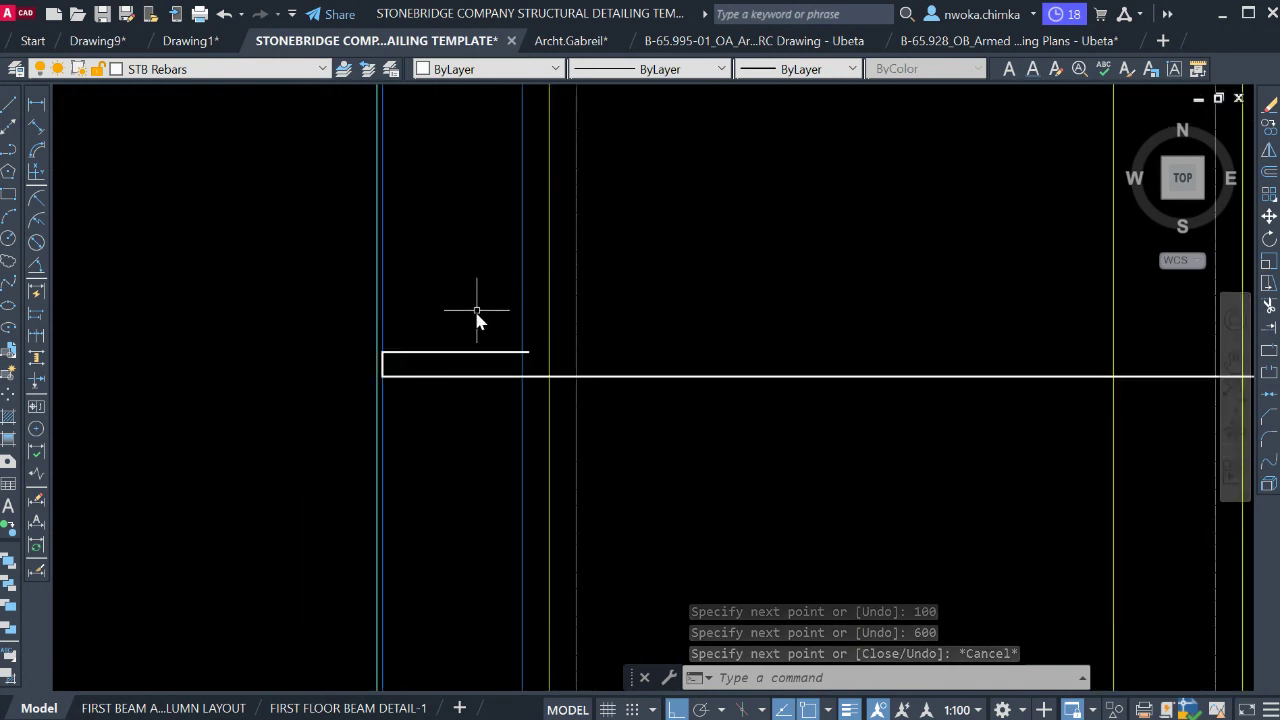
click(503, 353)
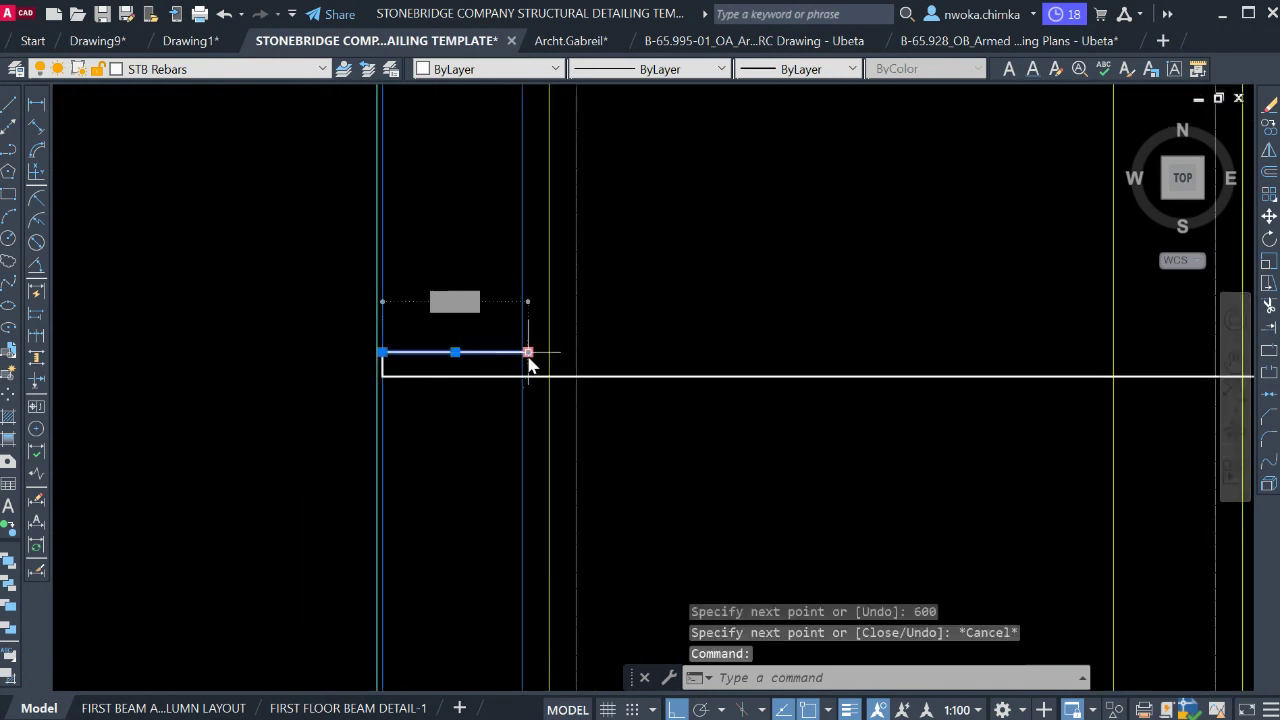
click(528, 352)
scroll(575, 345, up, 2)
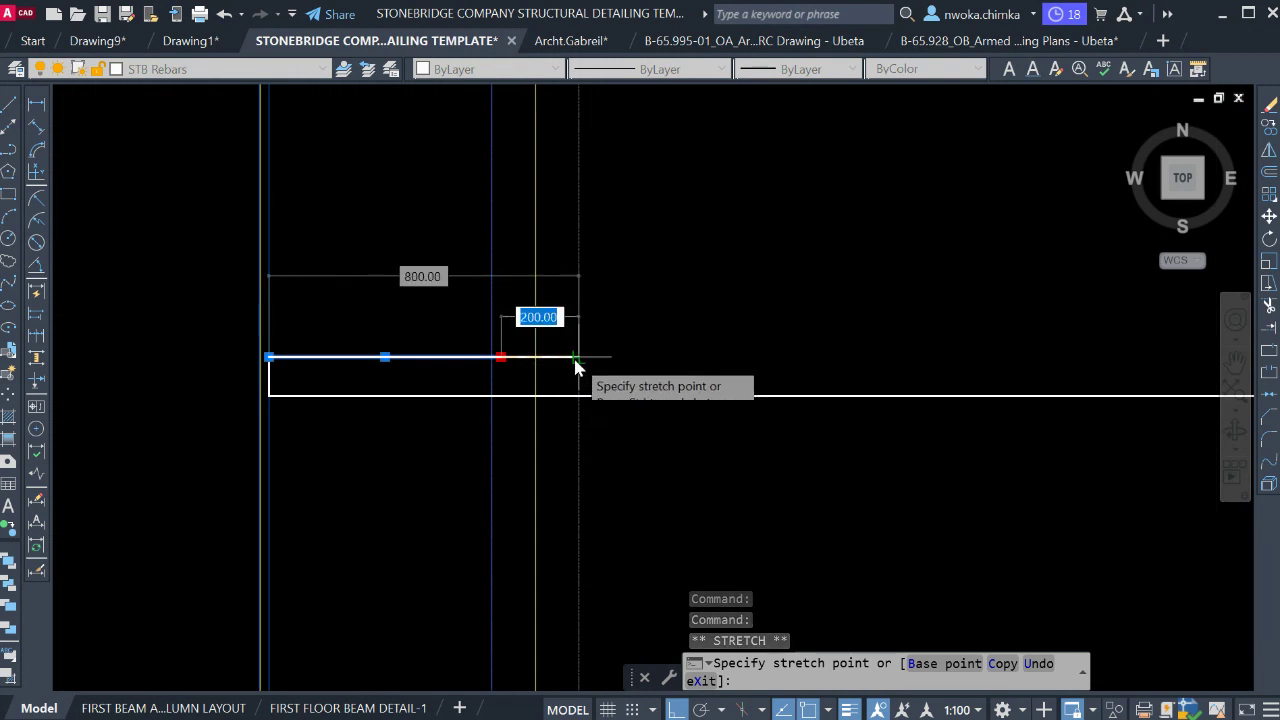
click(575, 367)
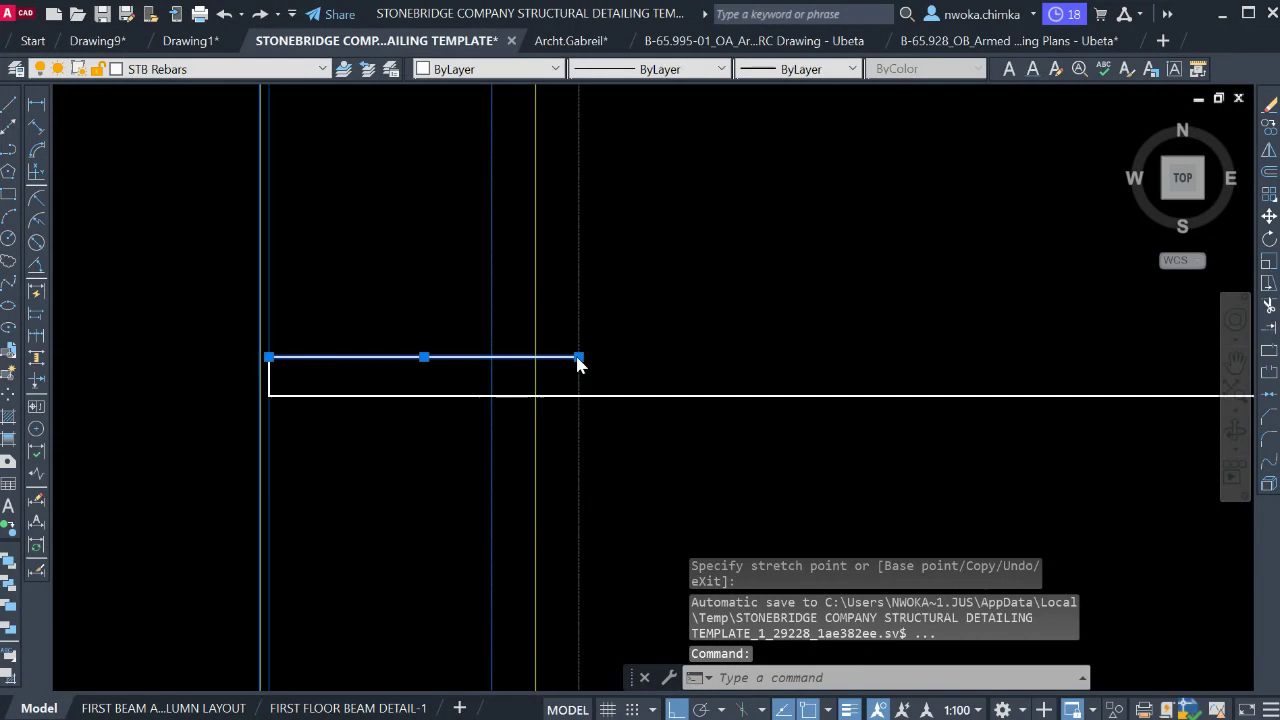
Stretch the same top leg another 600 mm into the slab panel past the beam face.
click(579, 357)
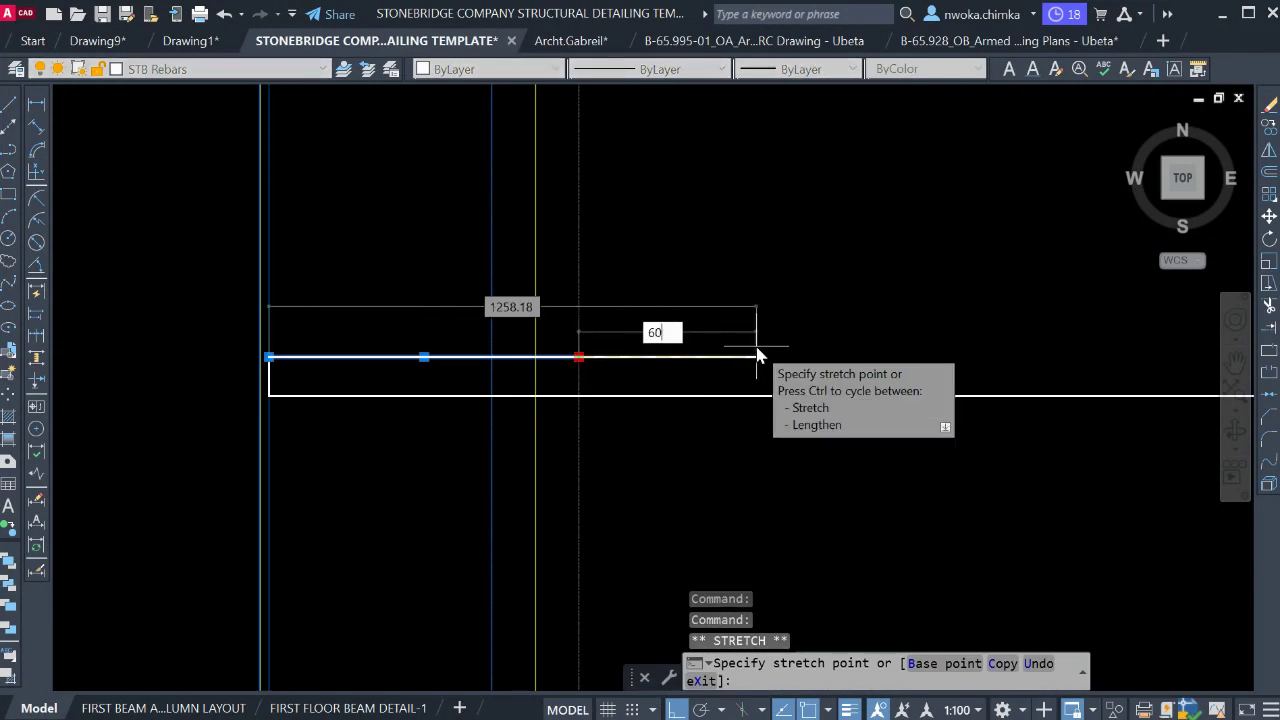
key(Return)
key(Escape)
Erase the offset slab edge line that served as the cover guide at the bar's grid line 1 end.
scroll(506, 420, down, 3)
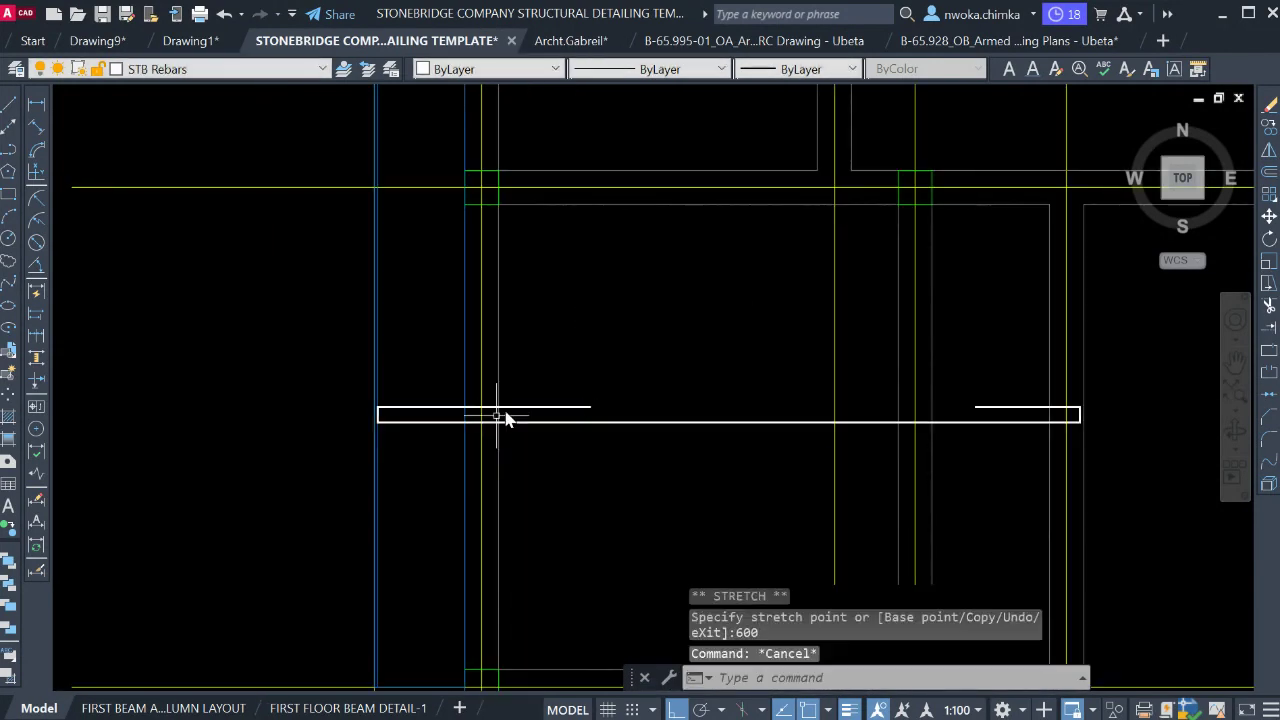
scroll(376, 410, up, 2)
scroll(376, 410, up, 3)
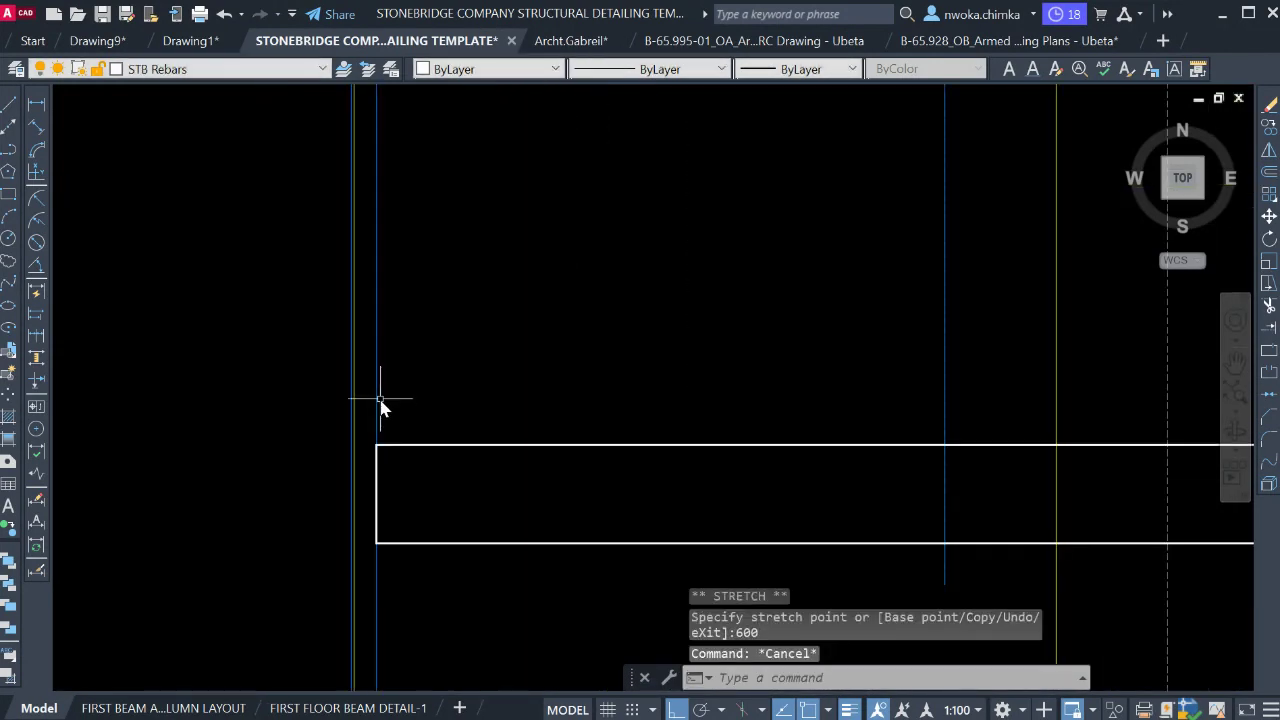
click(377, 392)
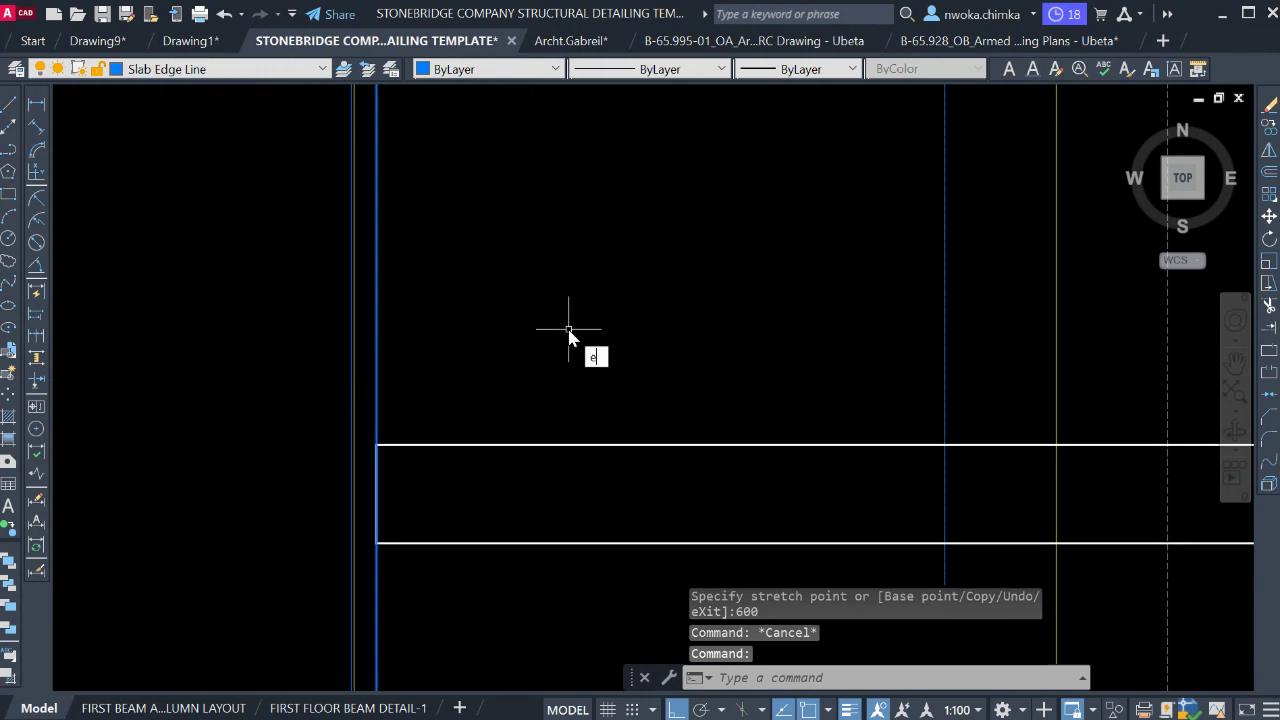
key(Return)
scroll(383, 389, down, 5)
middle_drag(551, 381, 537, 427)
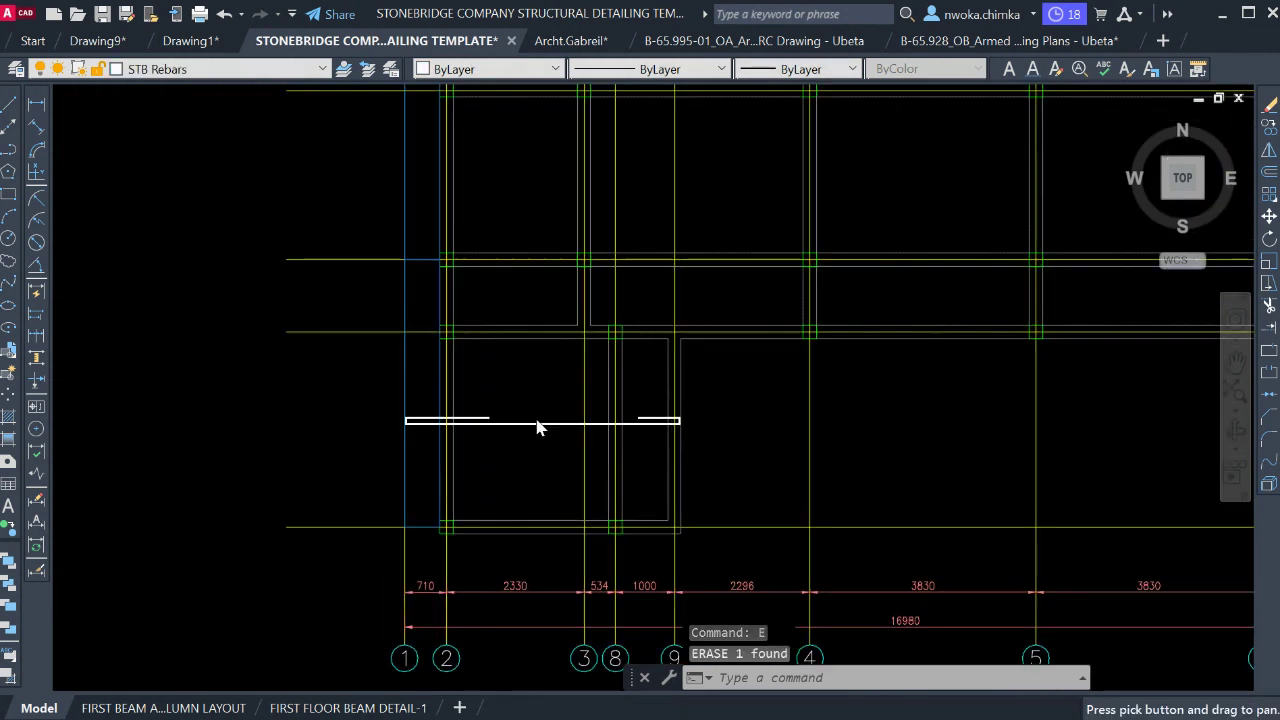
scroll(496, 444, up, 2)
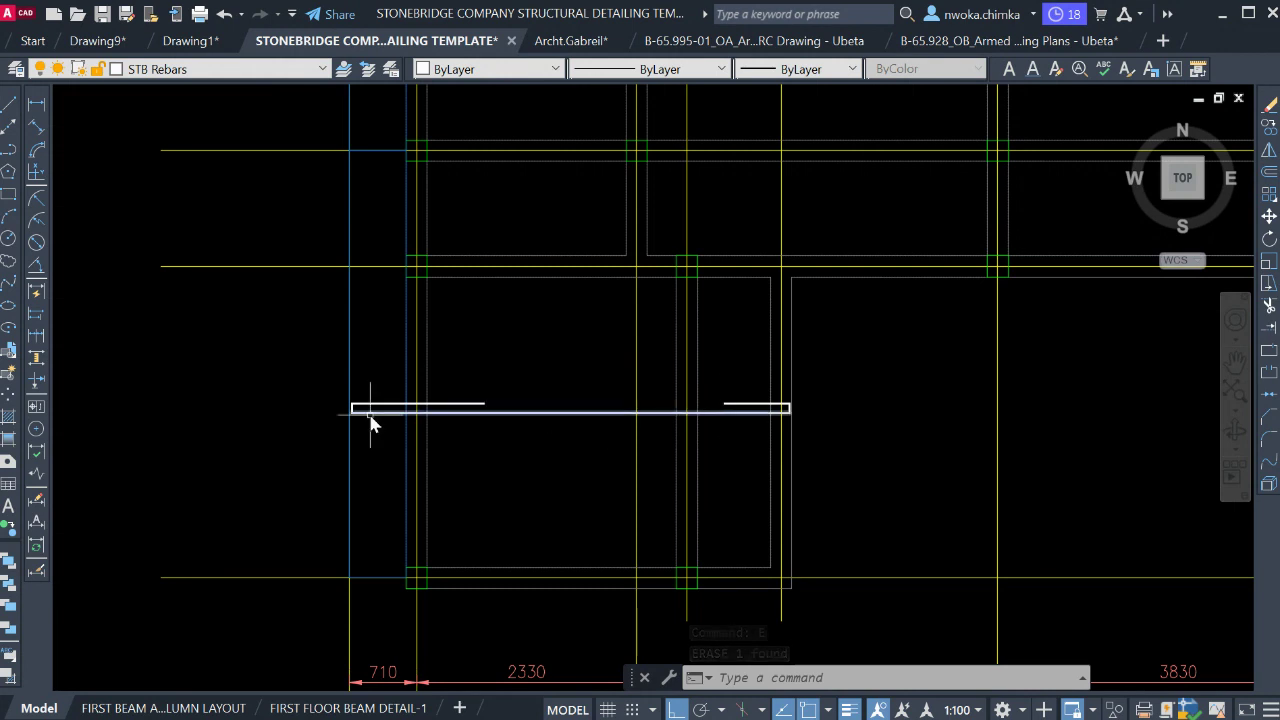
scroll(571, 423, up, 2)
scroll(568, 403, down, 4)
scroll(556, 414, up, 2)
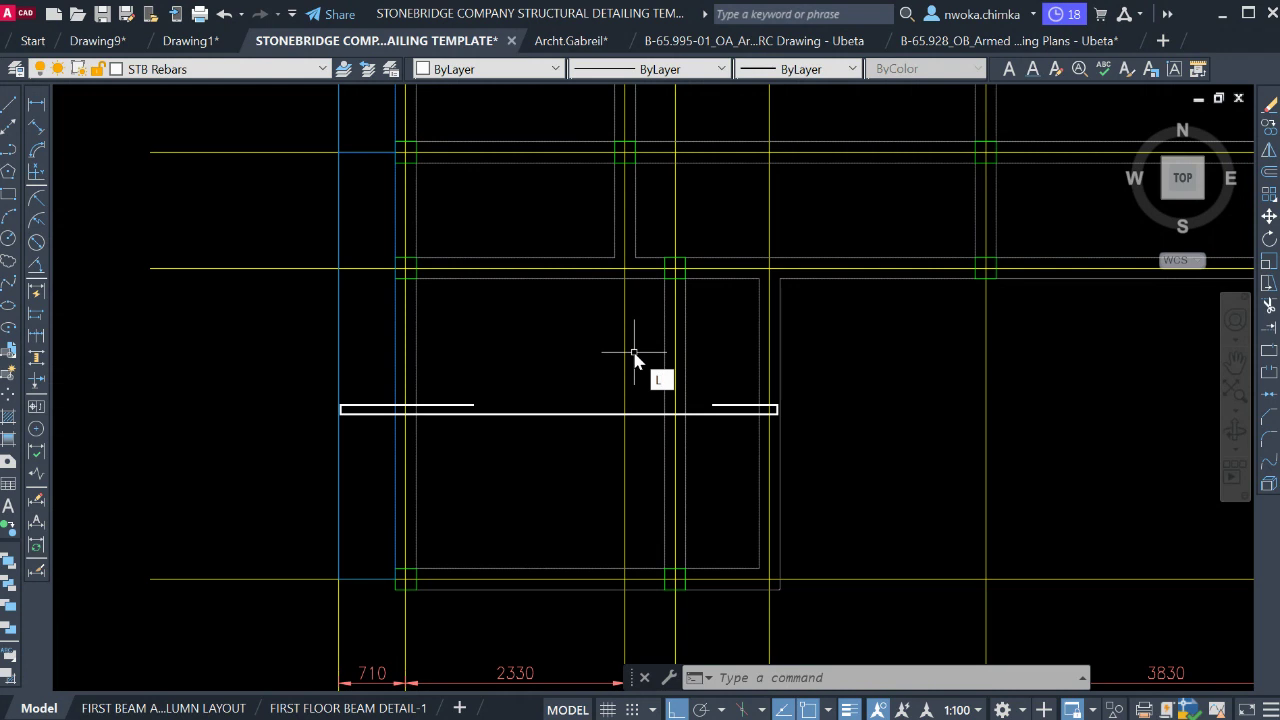
Draw a vertical bar line between grids 2 and 3 from the outer beam face at grid A up to grid line C.
key(Return)
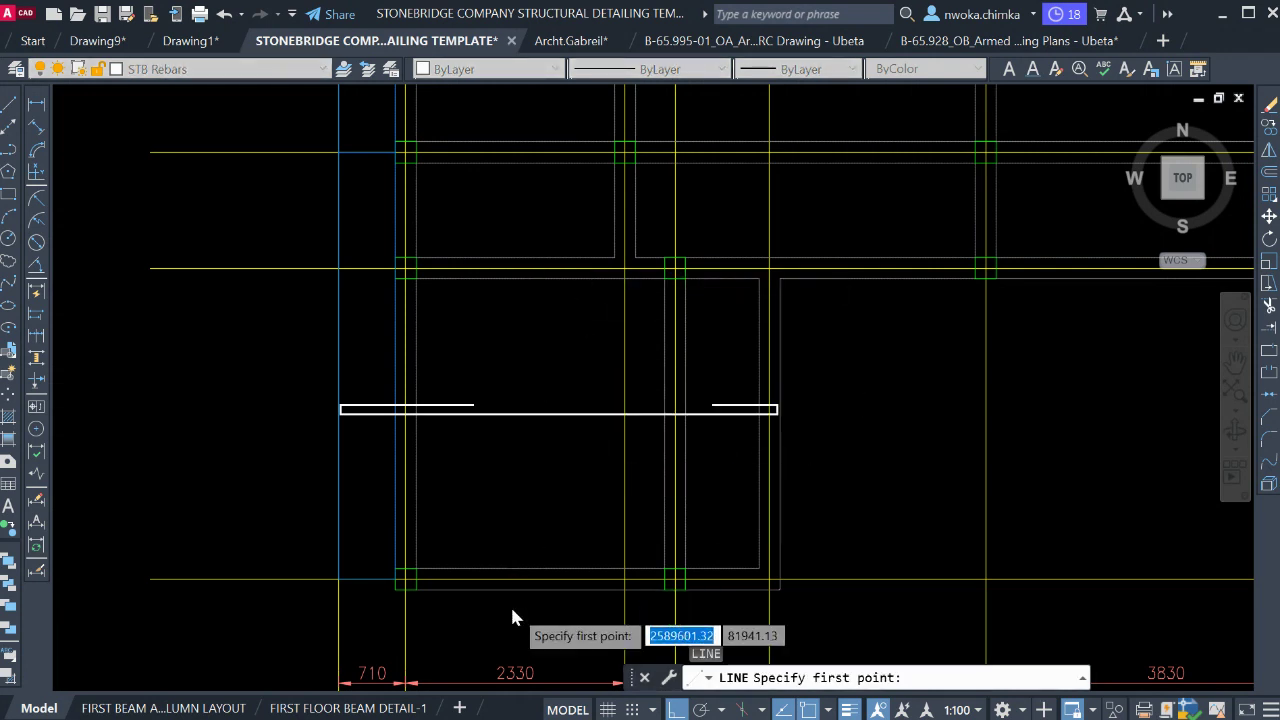
scroll(514, 600, up, 3)
click(555, 562)
scroll(572, 365, down, 2)
middle_drag(576, 285, 604, 372)
scroll(609, 312, down, 4)
scroll(592, 310, down, 2)
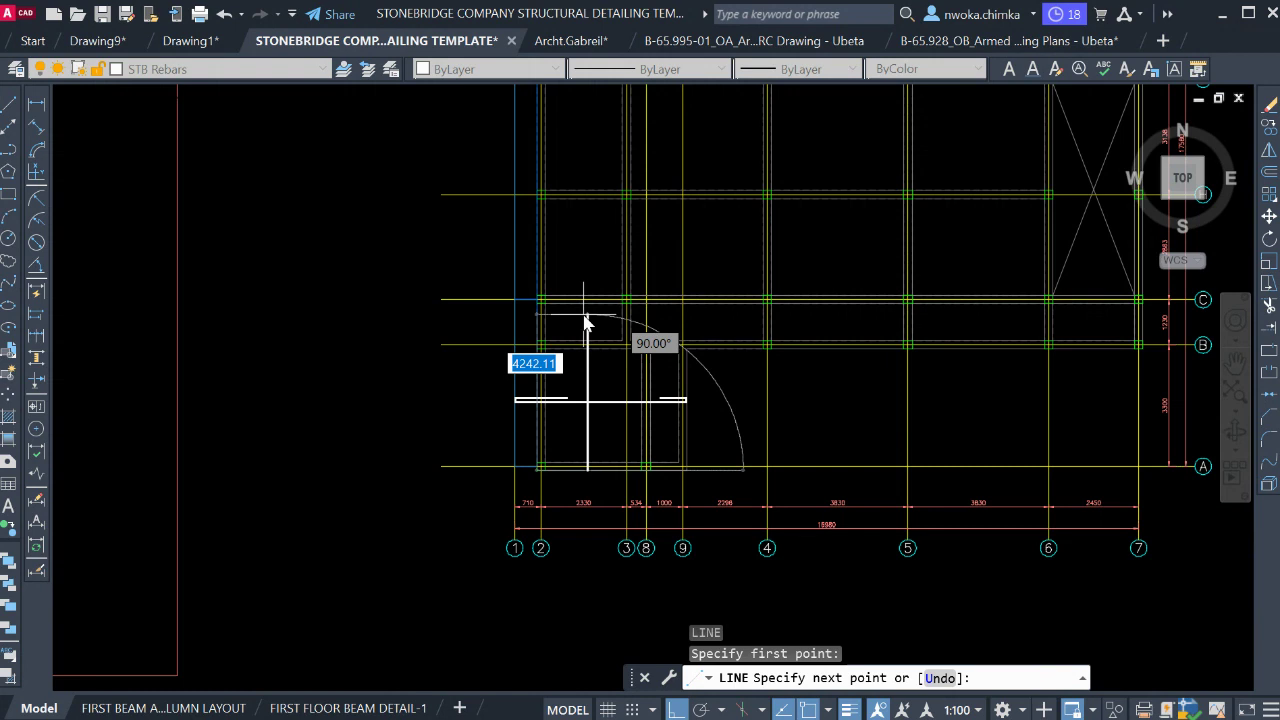
scroll(586, 322, down, 2)
scroll(640, 380, up, 2)
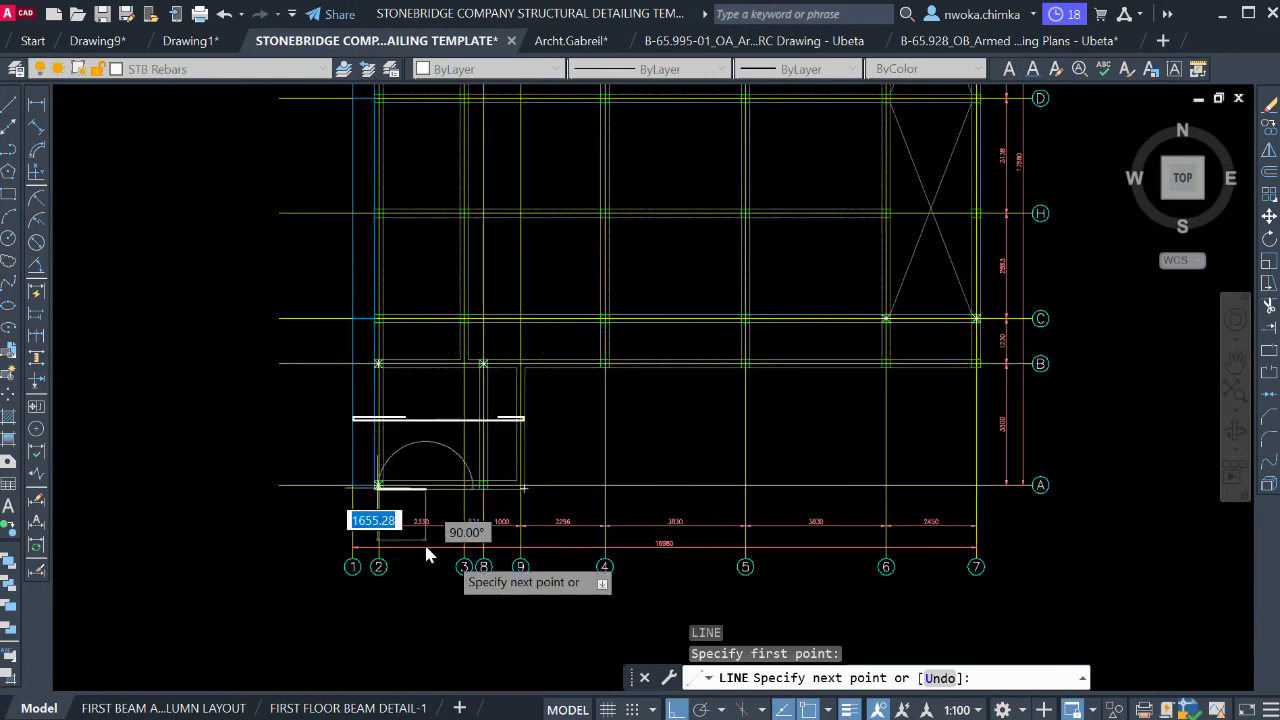
scroll(435, 380, up, 2)
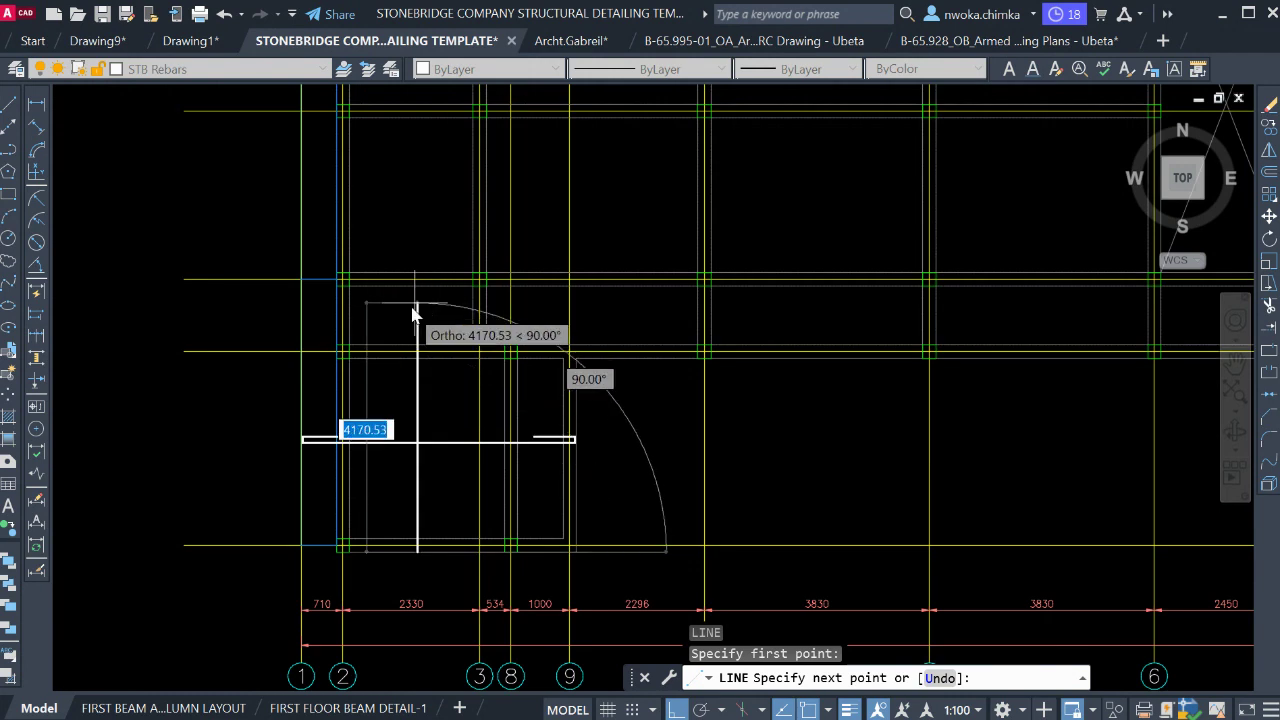
scroll(410, 260, up, 2)
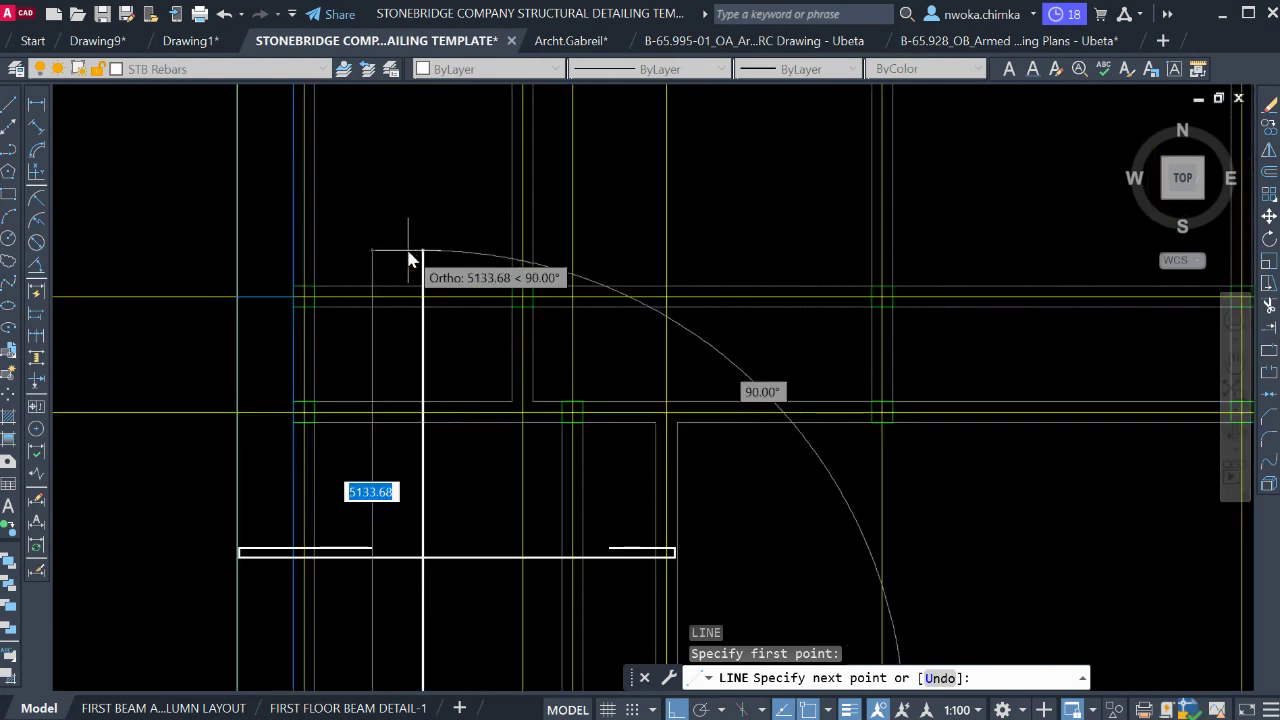
scroll(425, 280, up, 2)
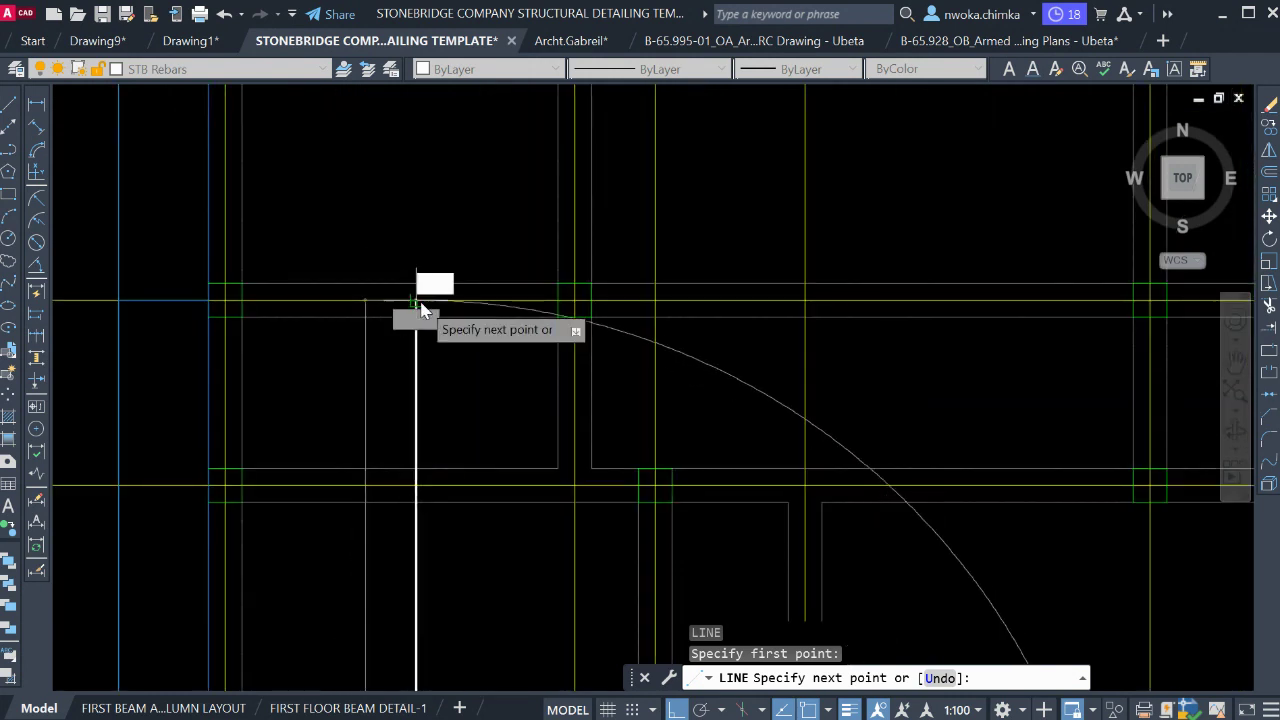
click(420, 308)
key(Escape)
Stretch the vertical bar's upper end 600 mm beyond grid line C.
click(417, 348)
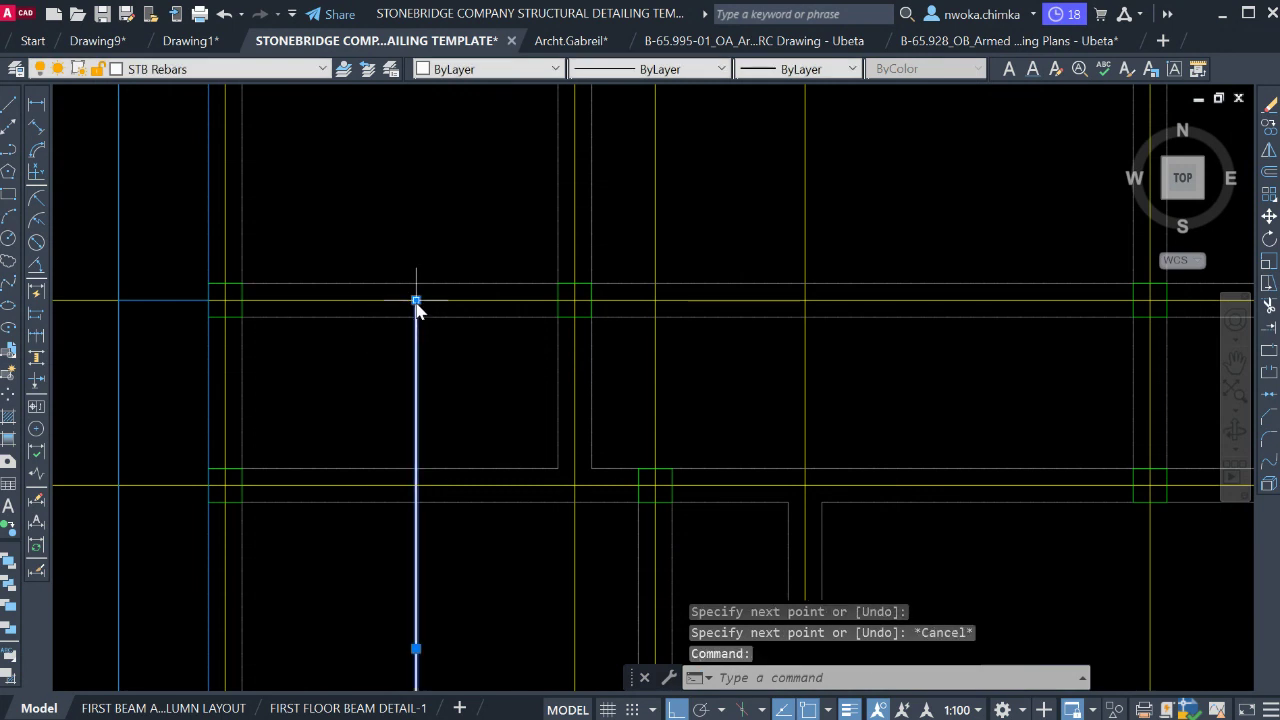
click(416, 300)
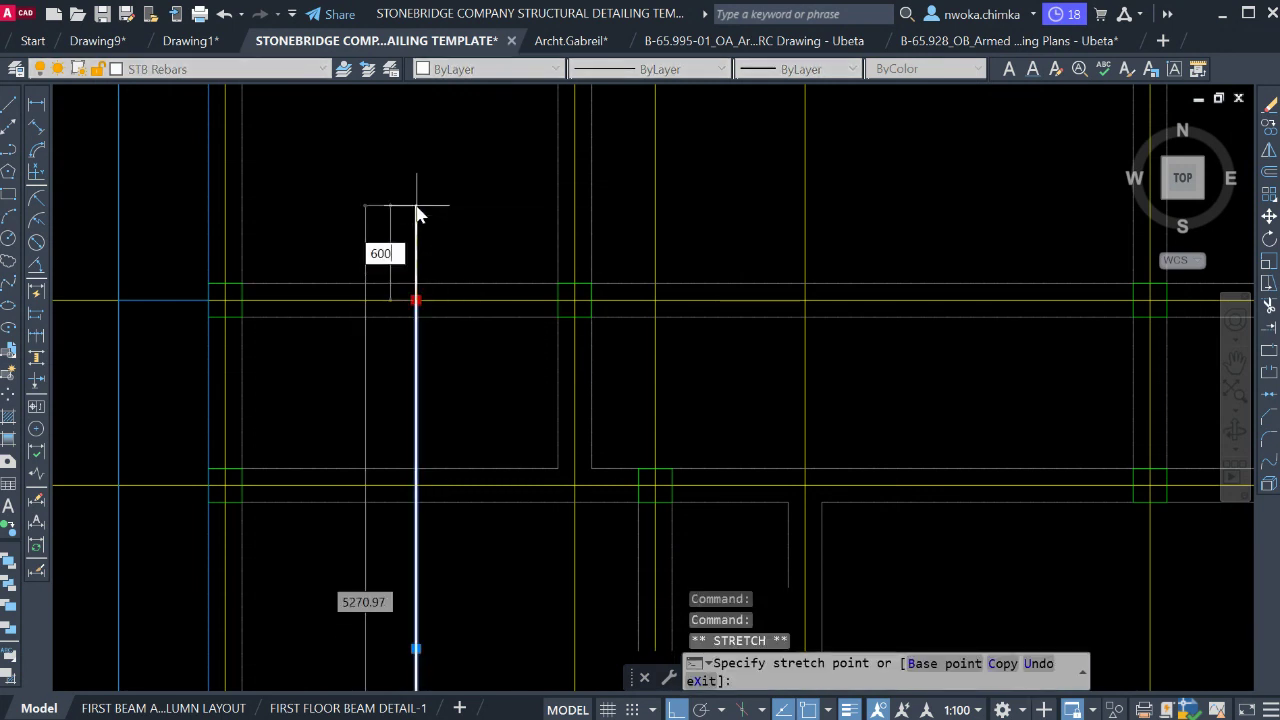
text(600)
key(Return)
scroll(443, 241, down, 3)
key(Escape)
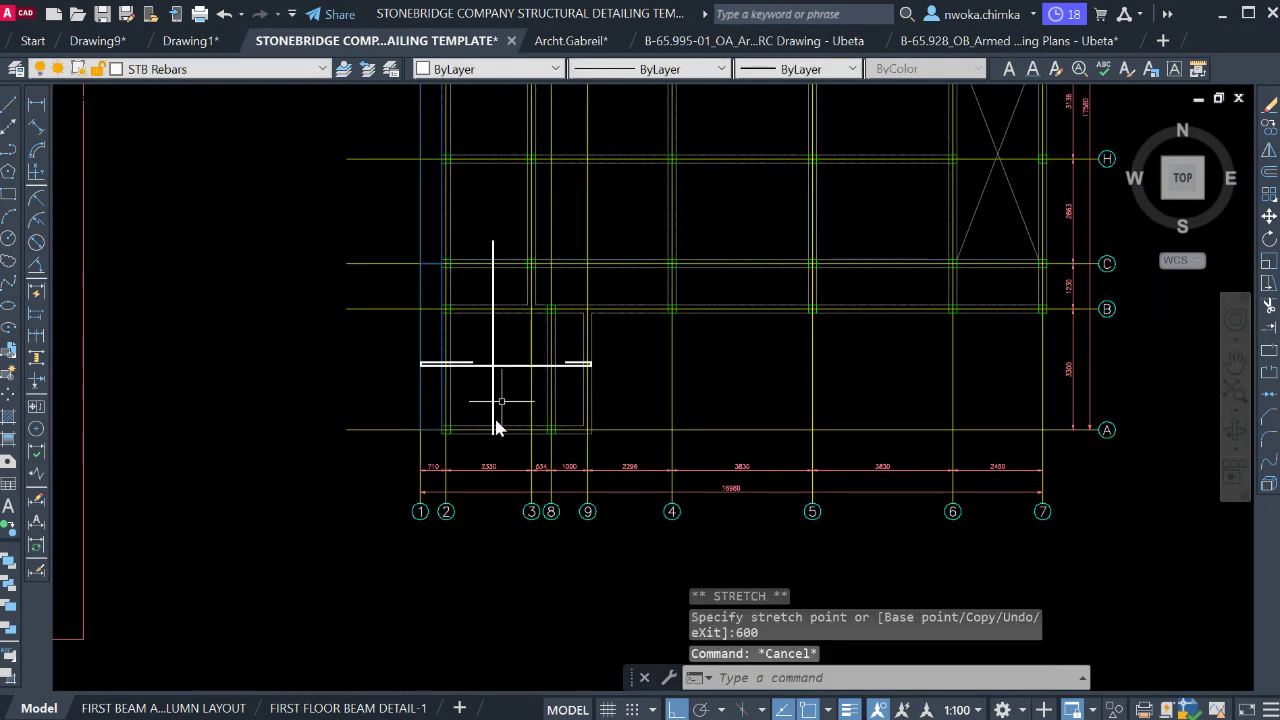
Offset the outer beam edge at grid A by 25 mm inward as a cover guide for the vertical bar.
scroll(490, 430, up, 4)
scroll(490, 440, up, 2)
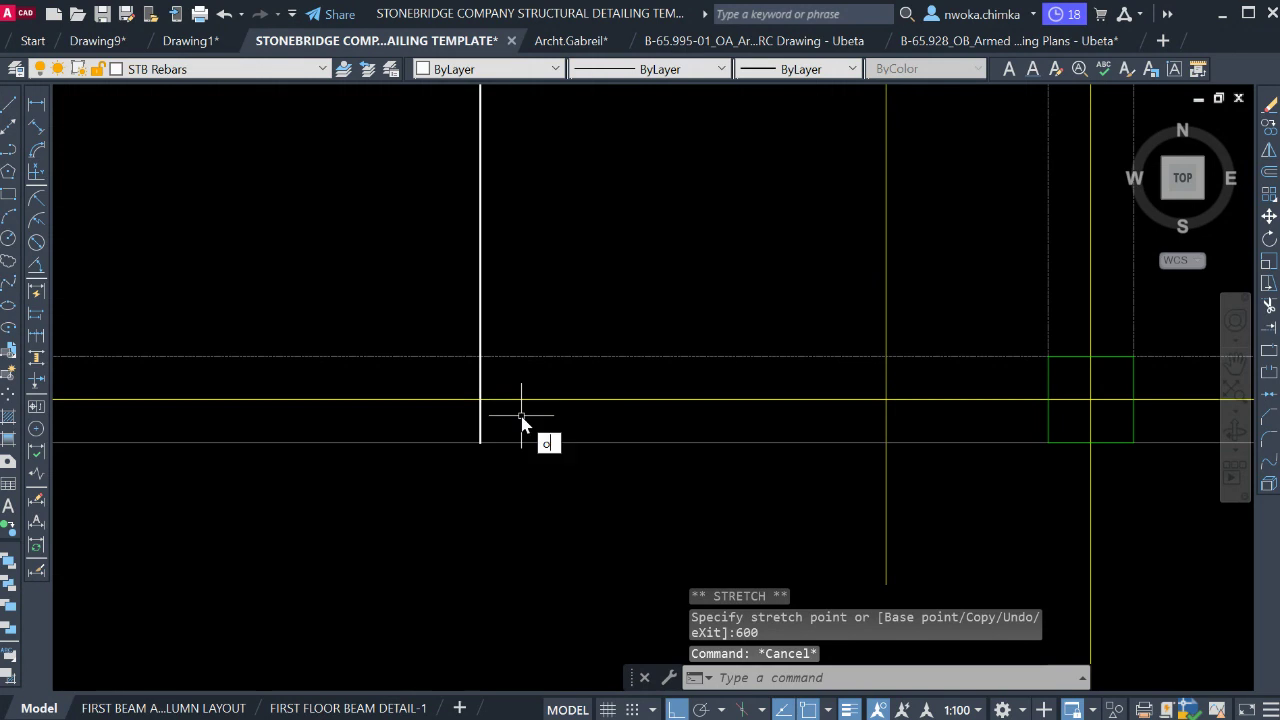
key(Return)
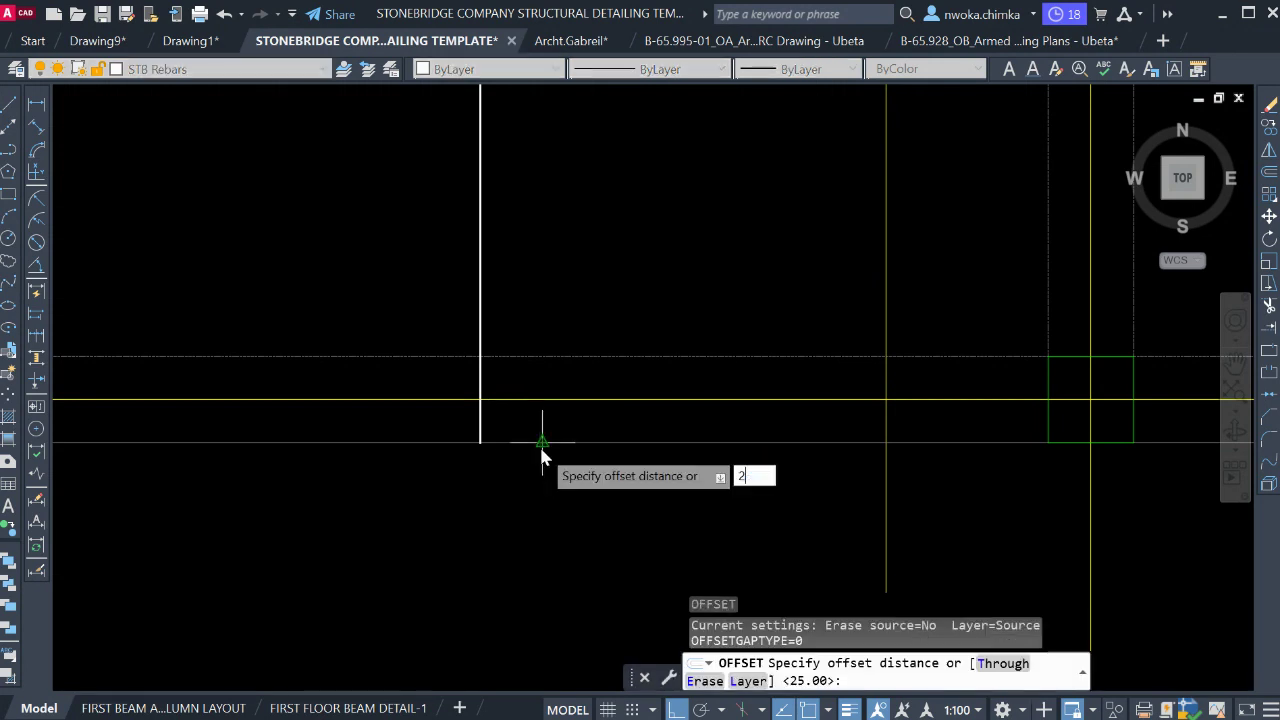
text(25)
key(Return)
click(533, 444)
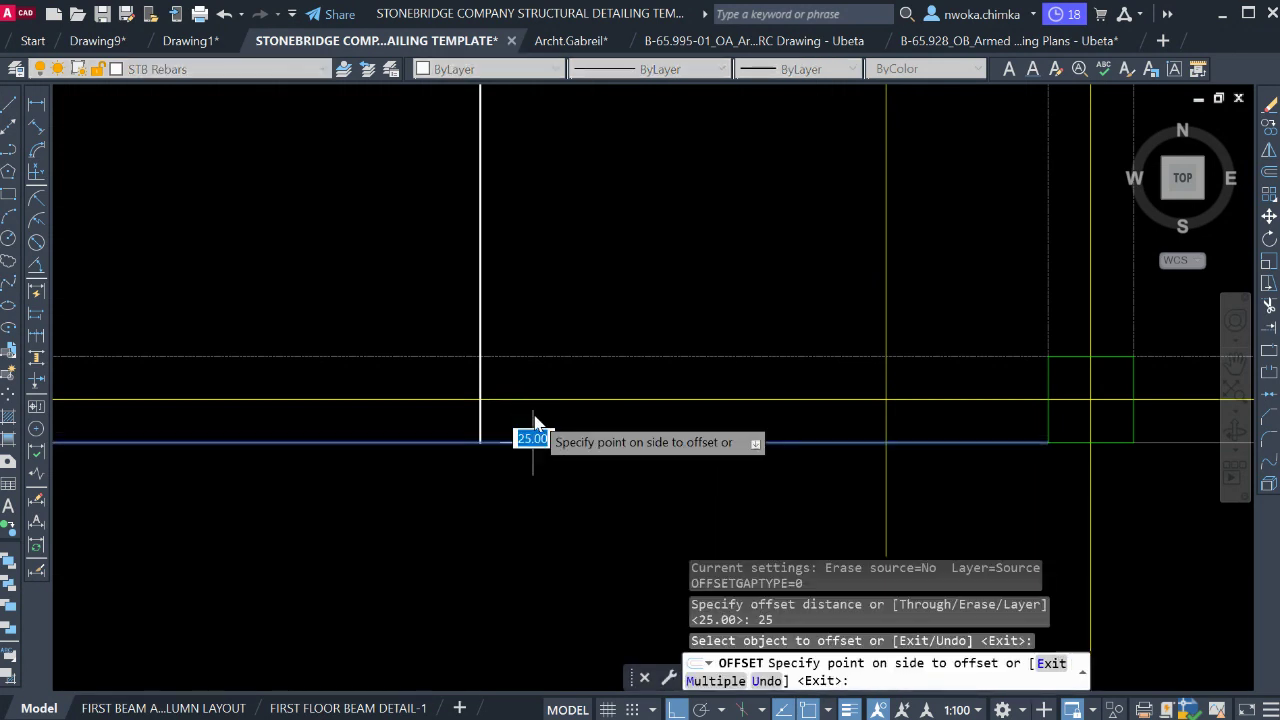
click(538, 415)
scroll(491, 434, up, 2)
key(Escape)
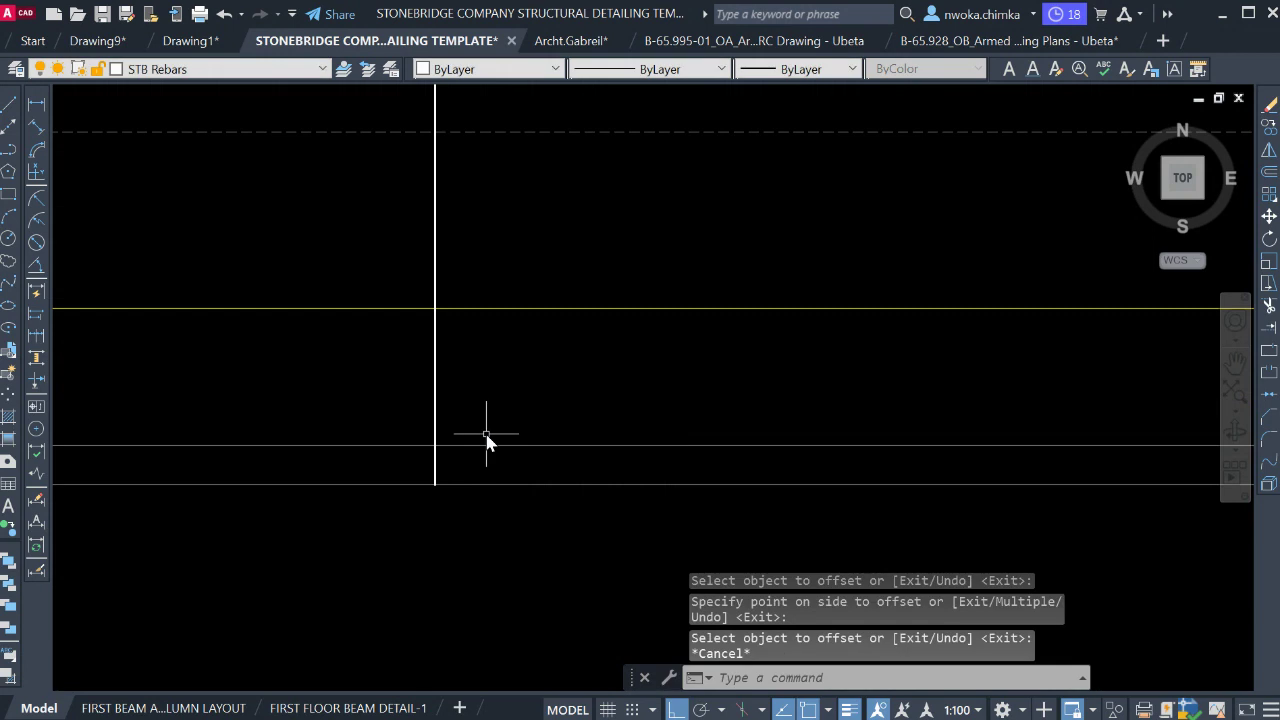
Trim the vertical bar's lower end back to the offset cover guide at grid A.
click(481, 446)
text(tr)
key(Return)
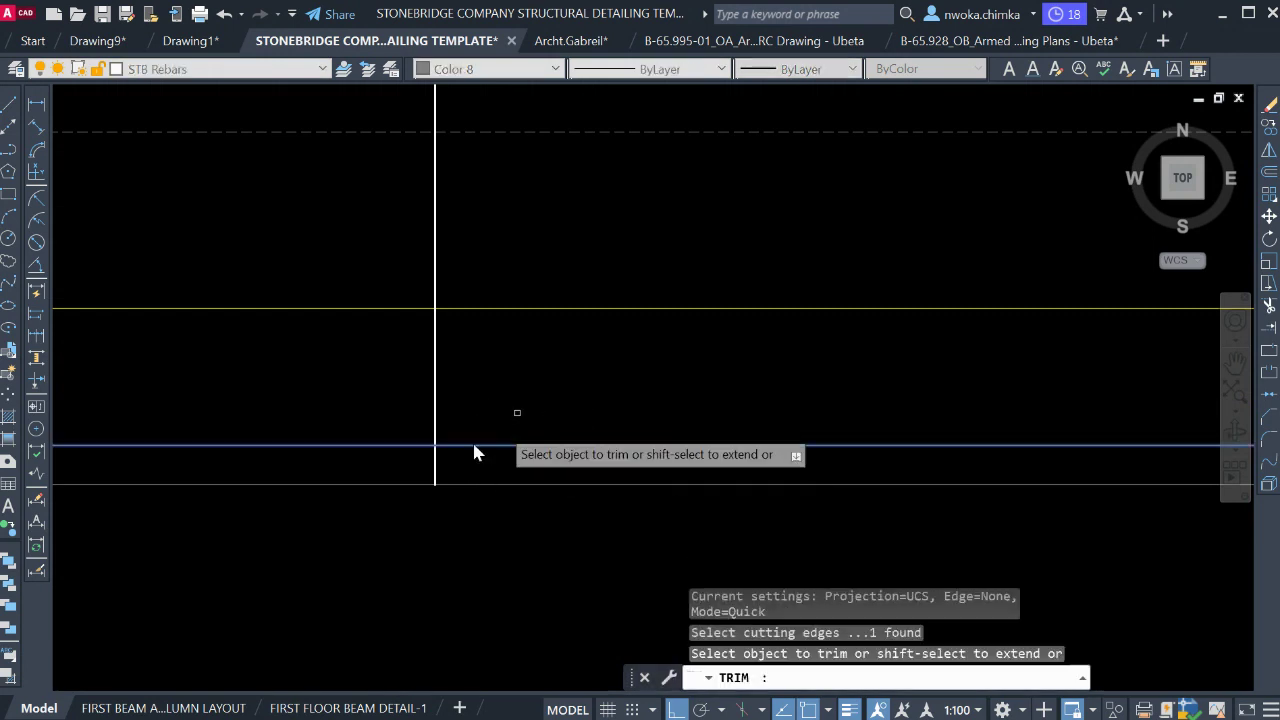
drag(443, 457, 431, 457)
key(Escape)
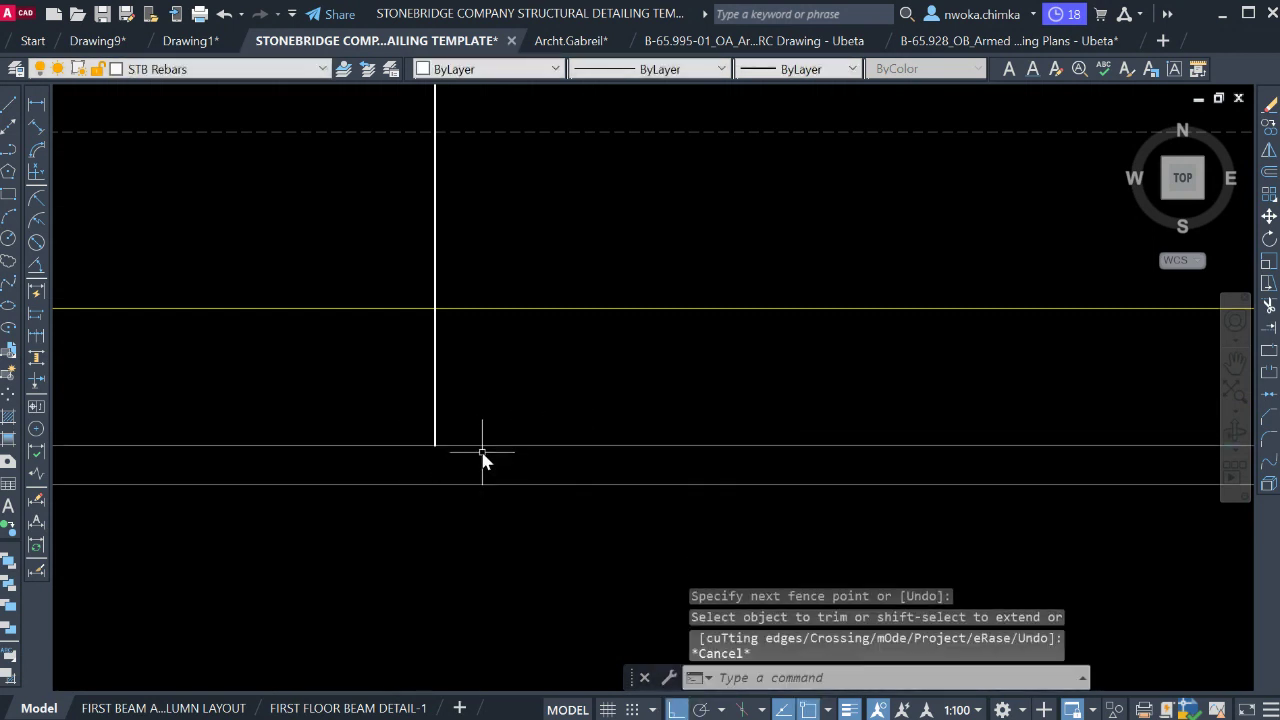
Draw the bent end of the vertical bar at grid A, 100 mm across to the right and 600 mm back up into the panel.
text(l)
key(Return)
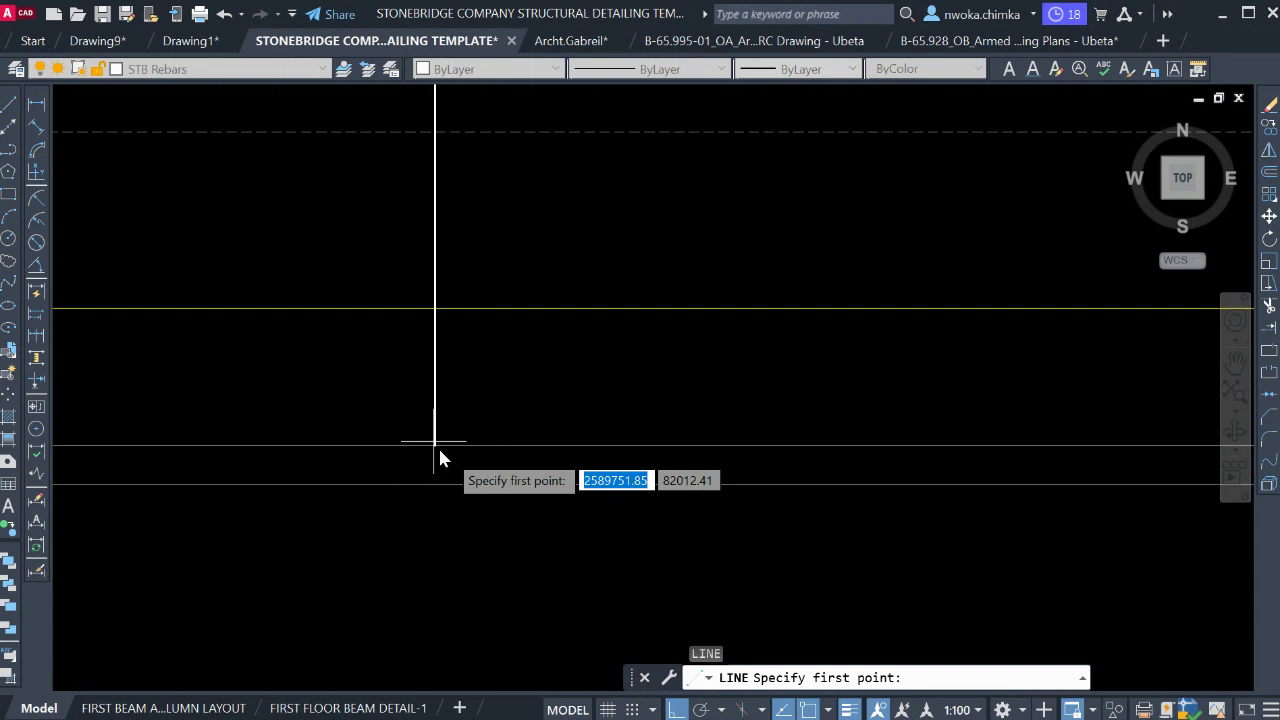
click(437, 450)
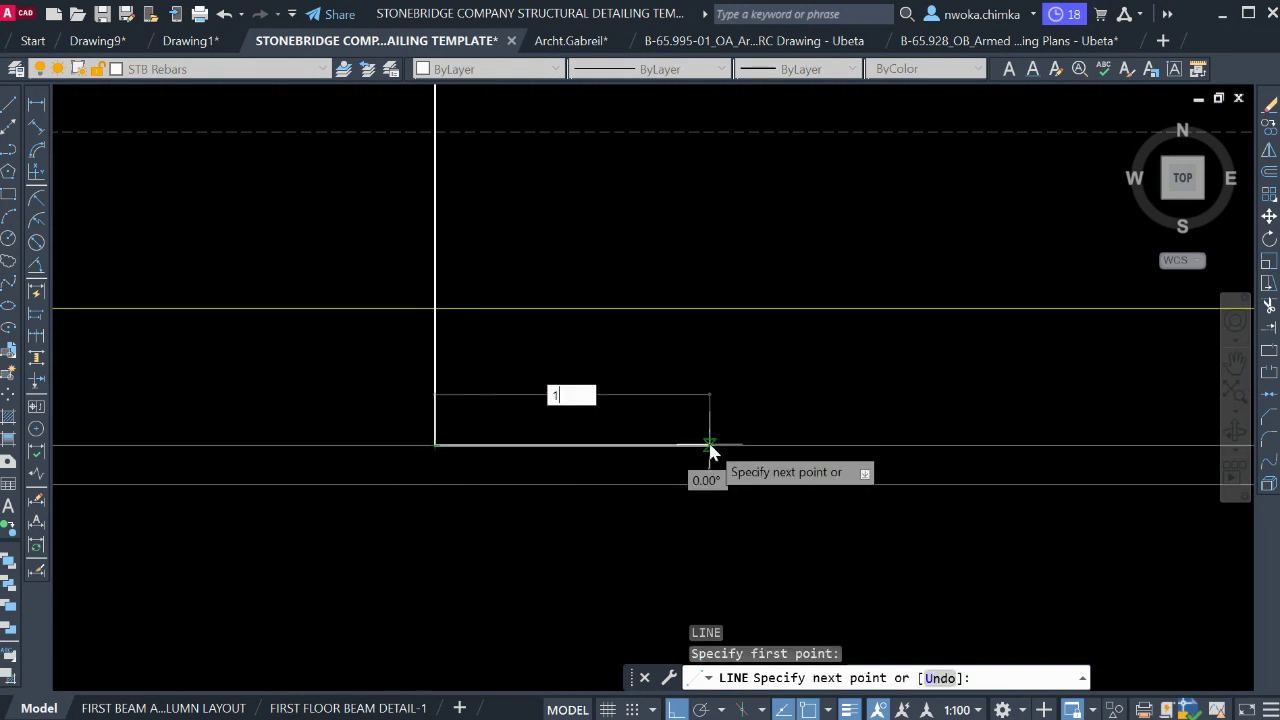
key(Return)
scroll(625, 332, down, 1)
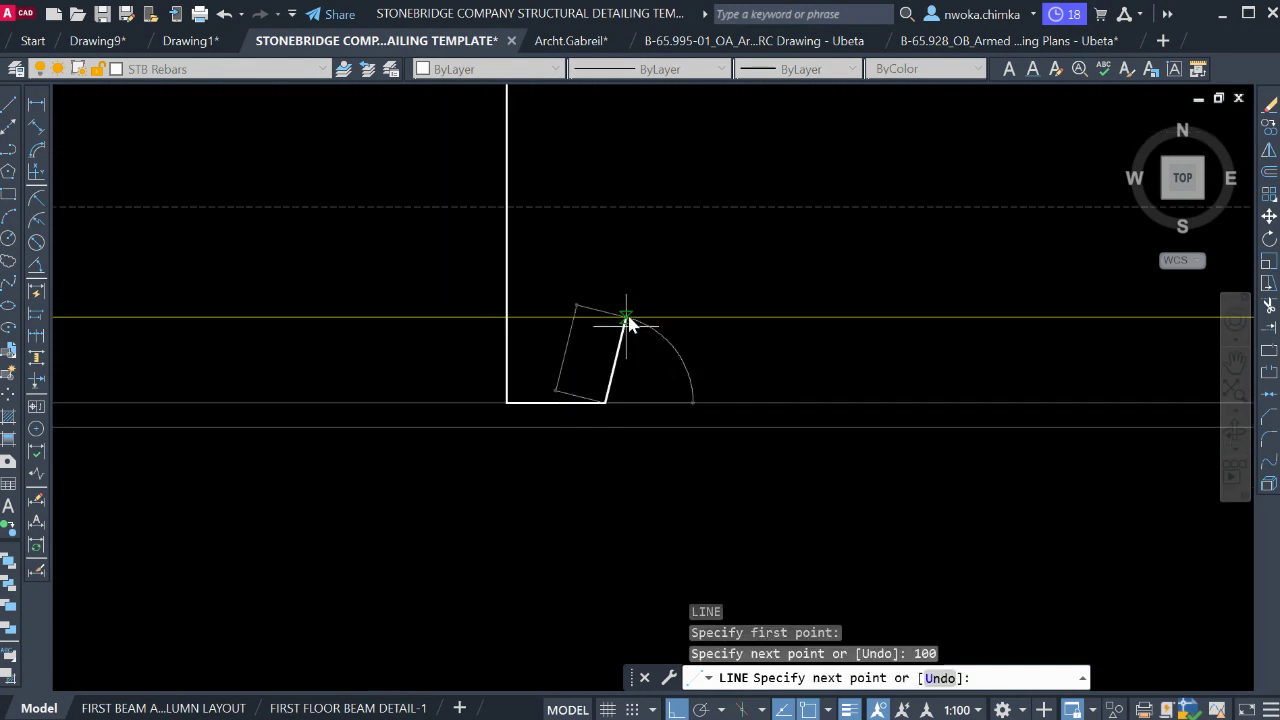
middle_drag(633, 200, 599, 404)
text(600)
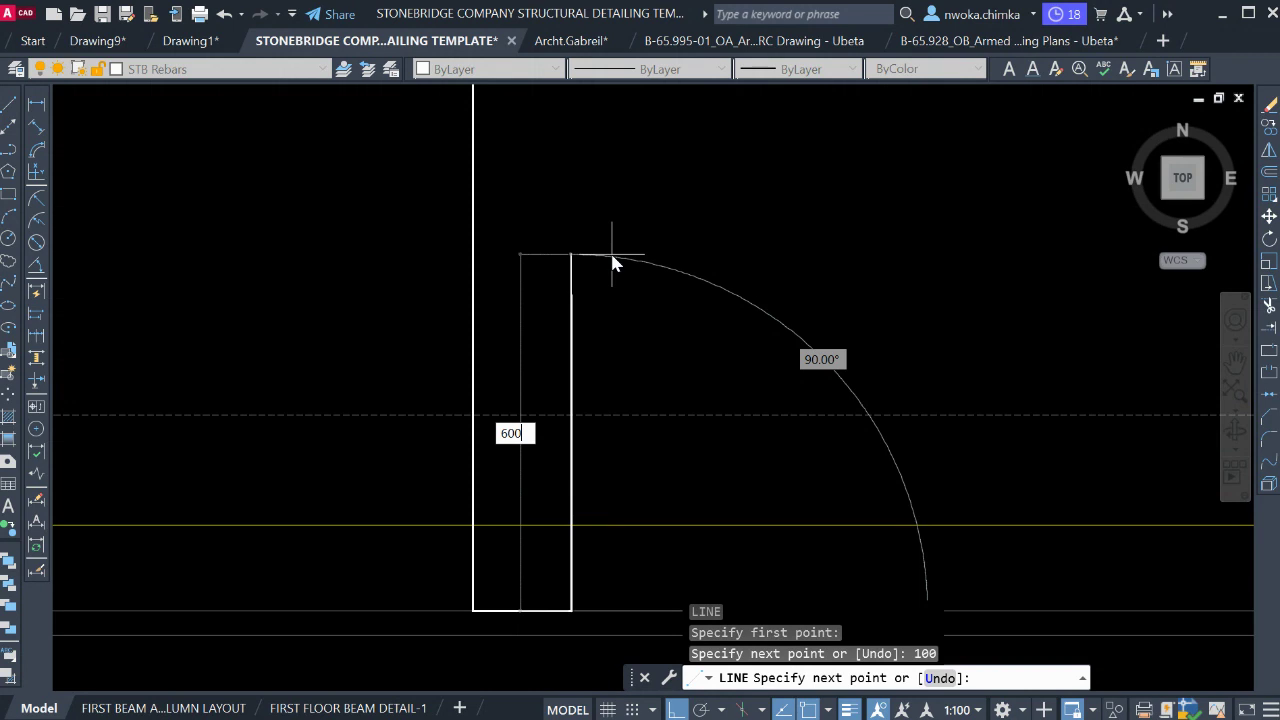
key(Return)
key(Escape)
scroll(617, 275, down, 3)
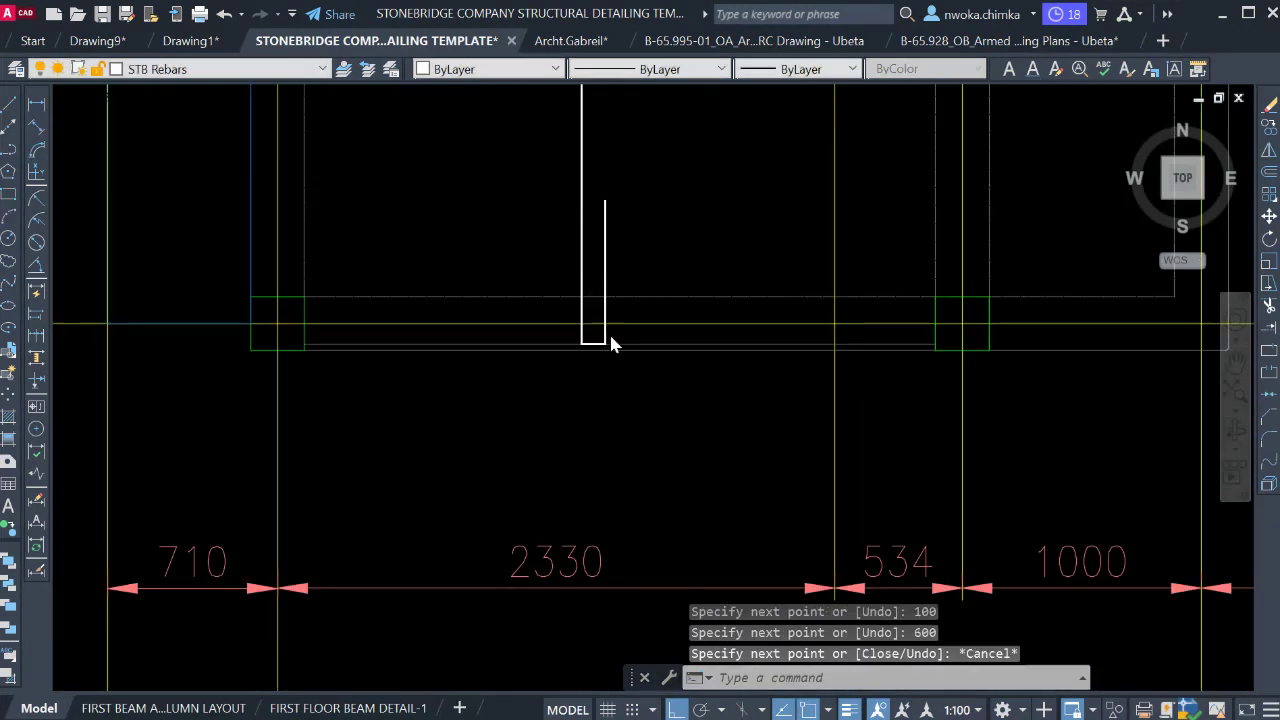
Erase the offset beam edge line that served as the cover guide at grid A.
scroll(620, 345, up, 3)
click(623, 372)
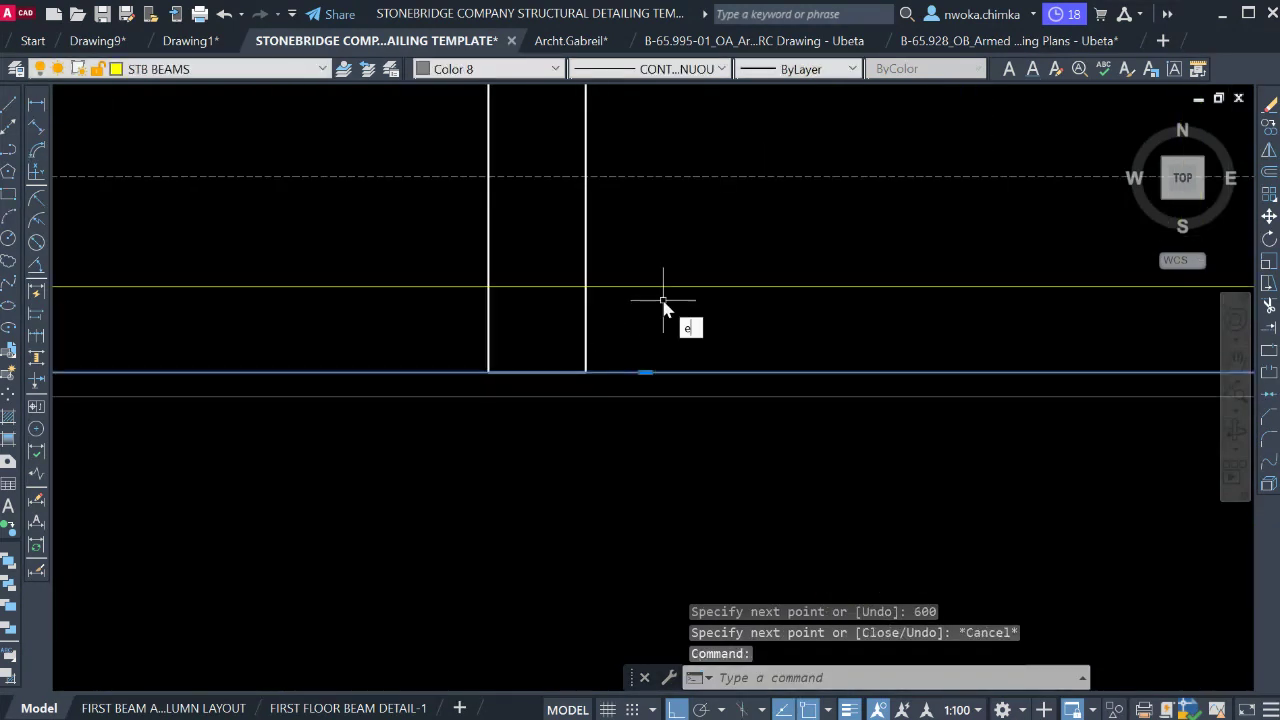
text(e)
key(Return)
scroll(589, 423, down, 4)
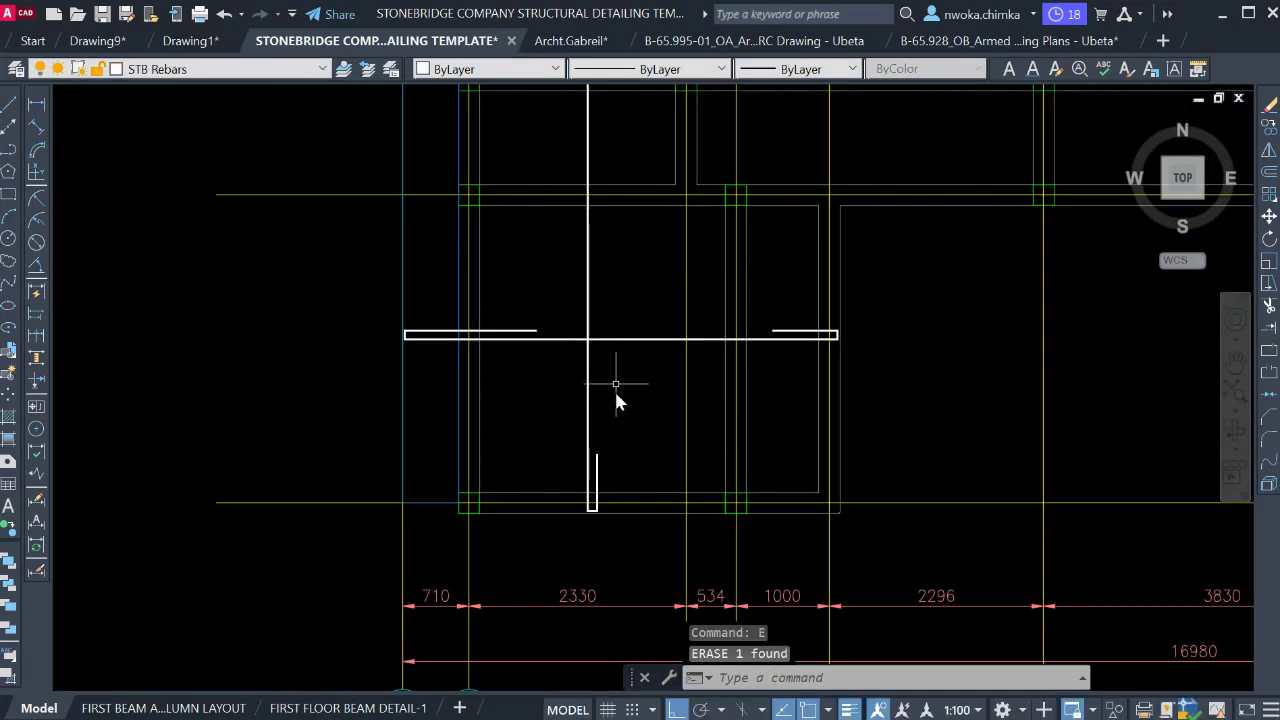
Examine the two bars drawn near grid A and the slab panels still without reinforcement up to grid F.
scroll(625, 360, down, 2)
scroll(849, 337, up, 3)
scroll(790, 352, down, 1)
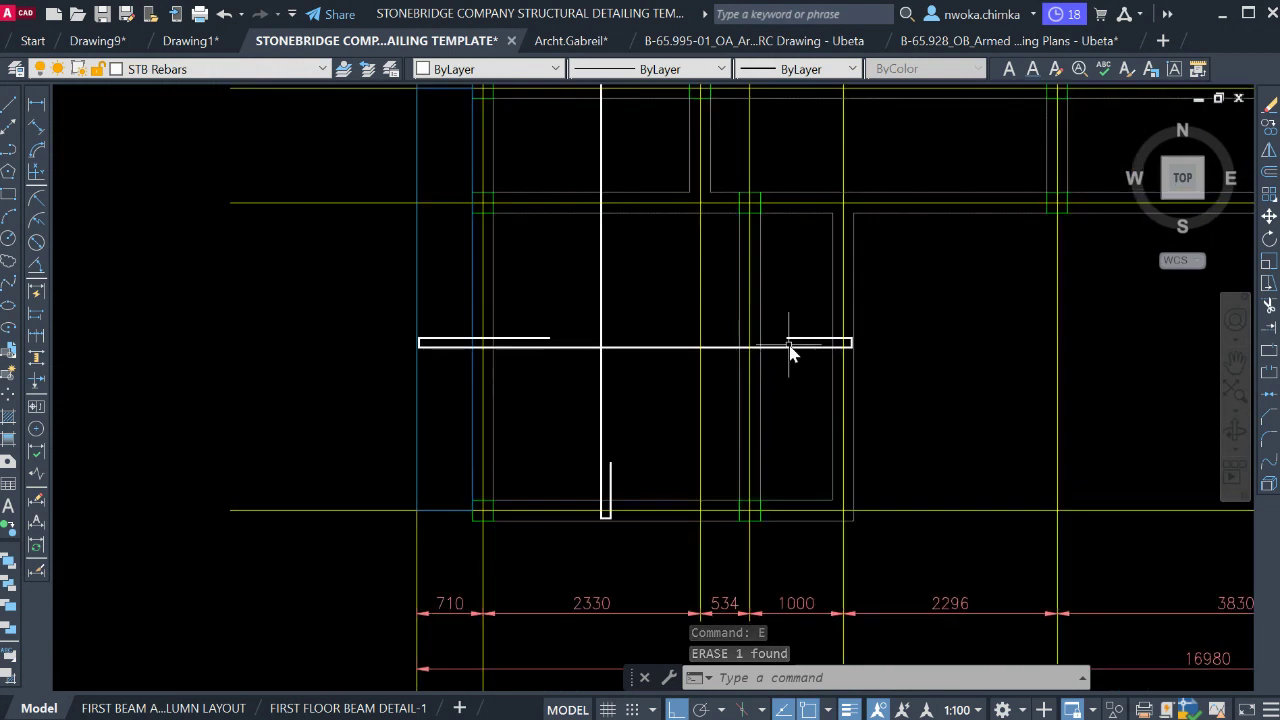
scroll(690, 375, down, 2)
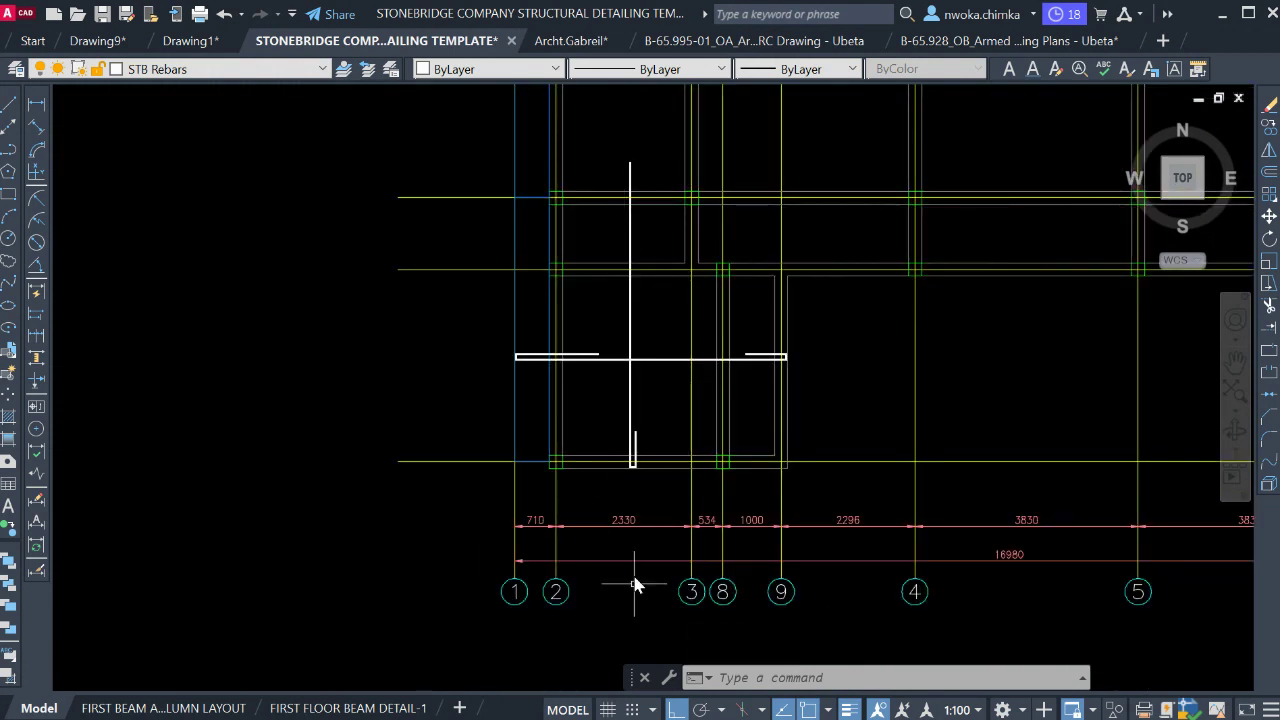
middle_drag(643, 431, 520, 477)
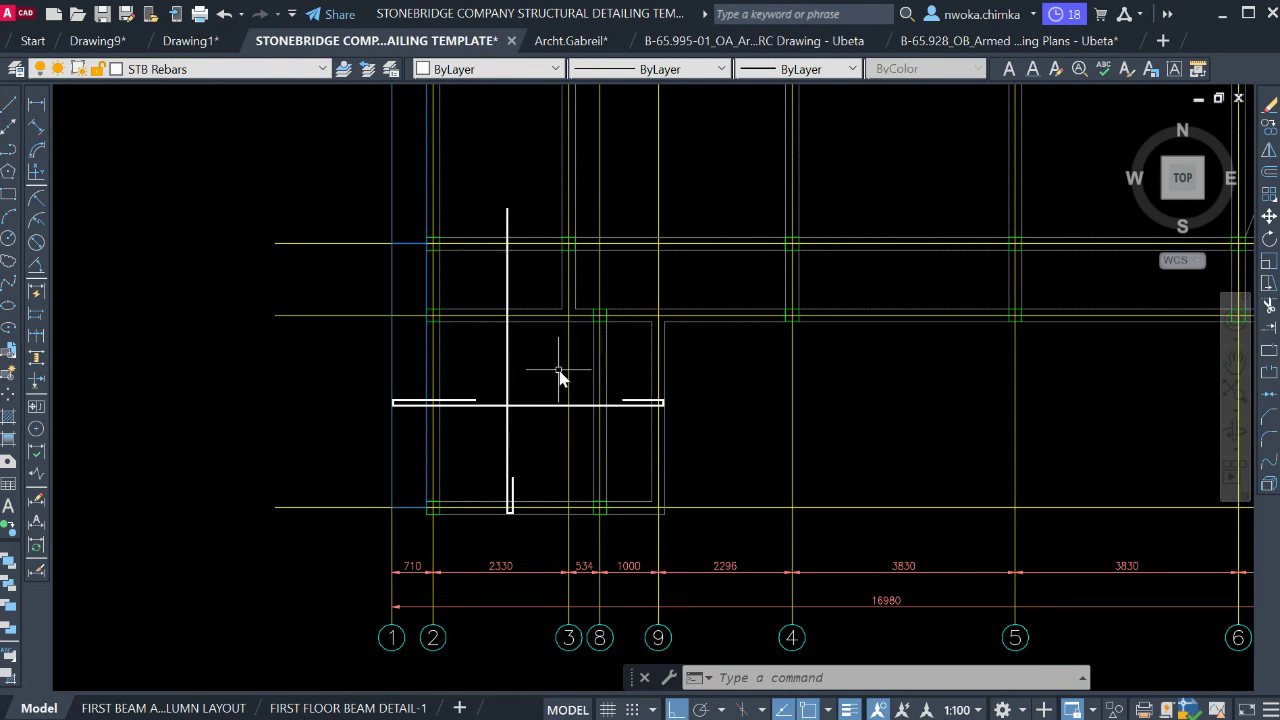
scroll(515, 370, down, 3)
scroll(500, 385, up, 3)
scroll(537, 414, up, 2)
scroll(645, 455, down, 4)
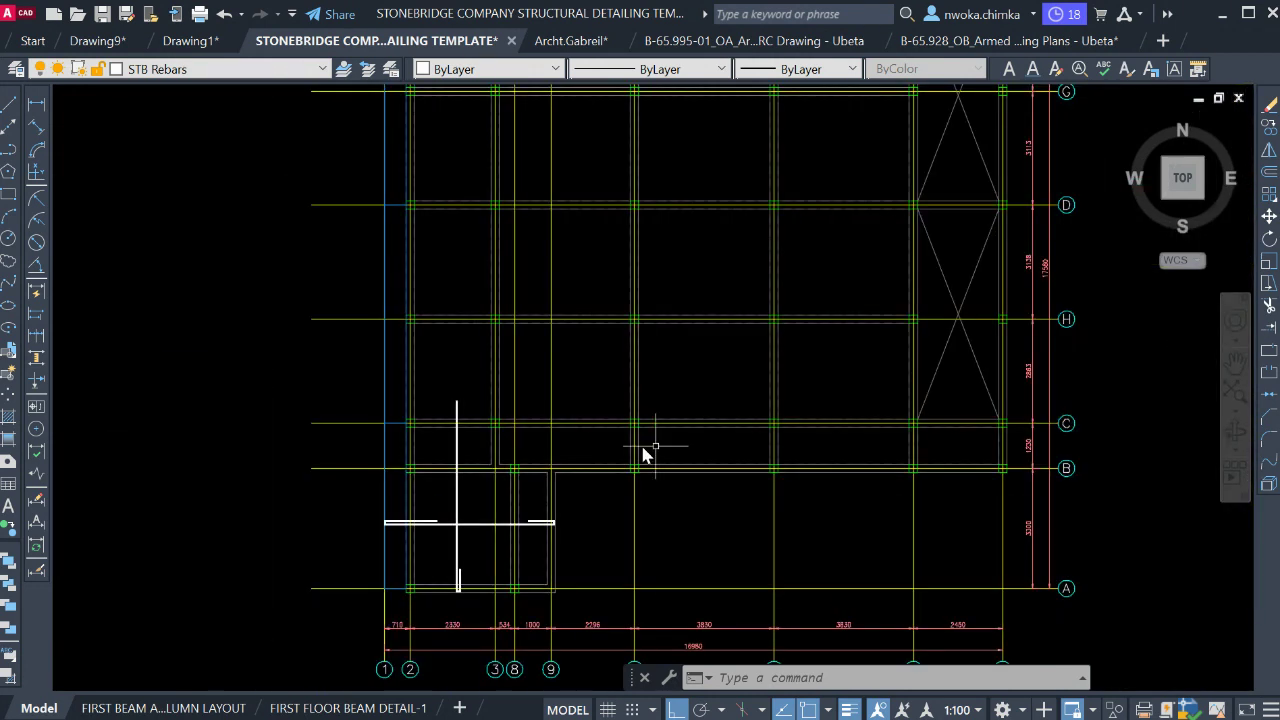
scroll(534, 394, down, 2)
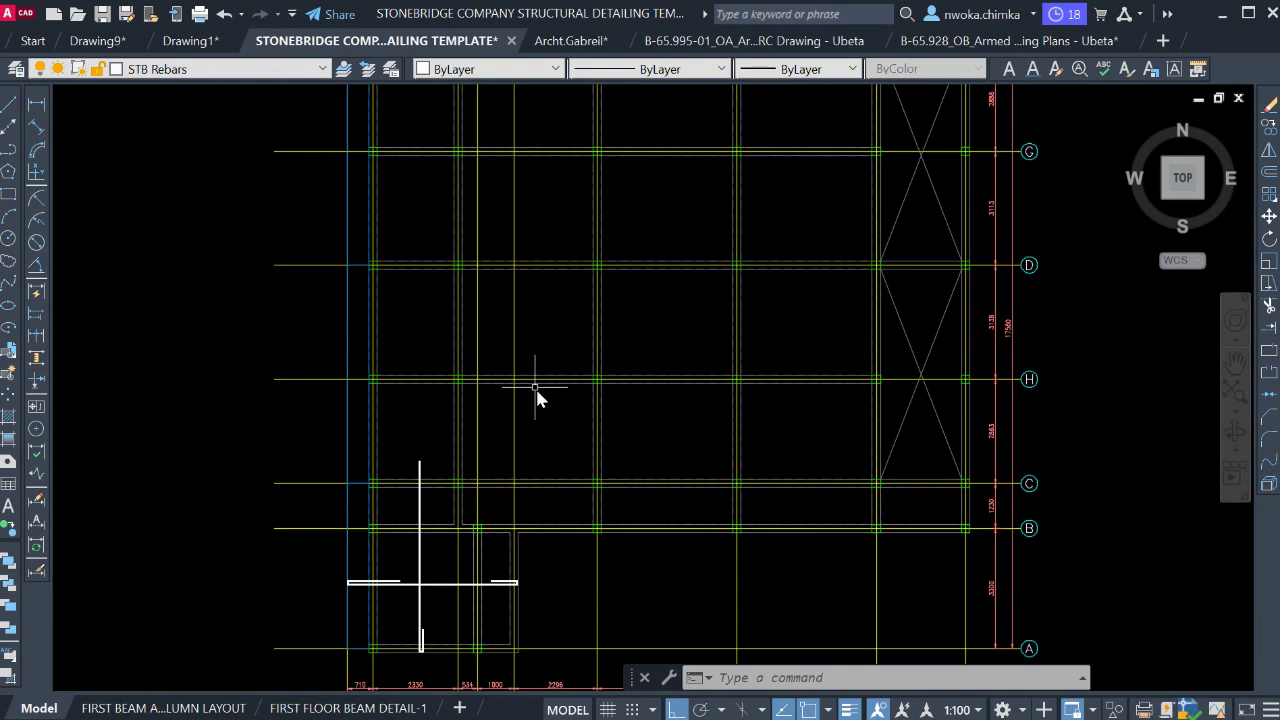
scroll(581, 379, up, 2)
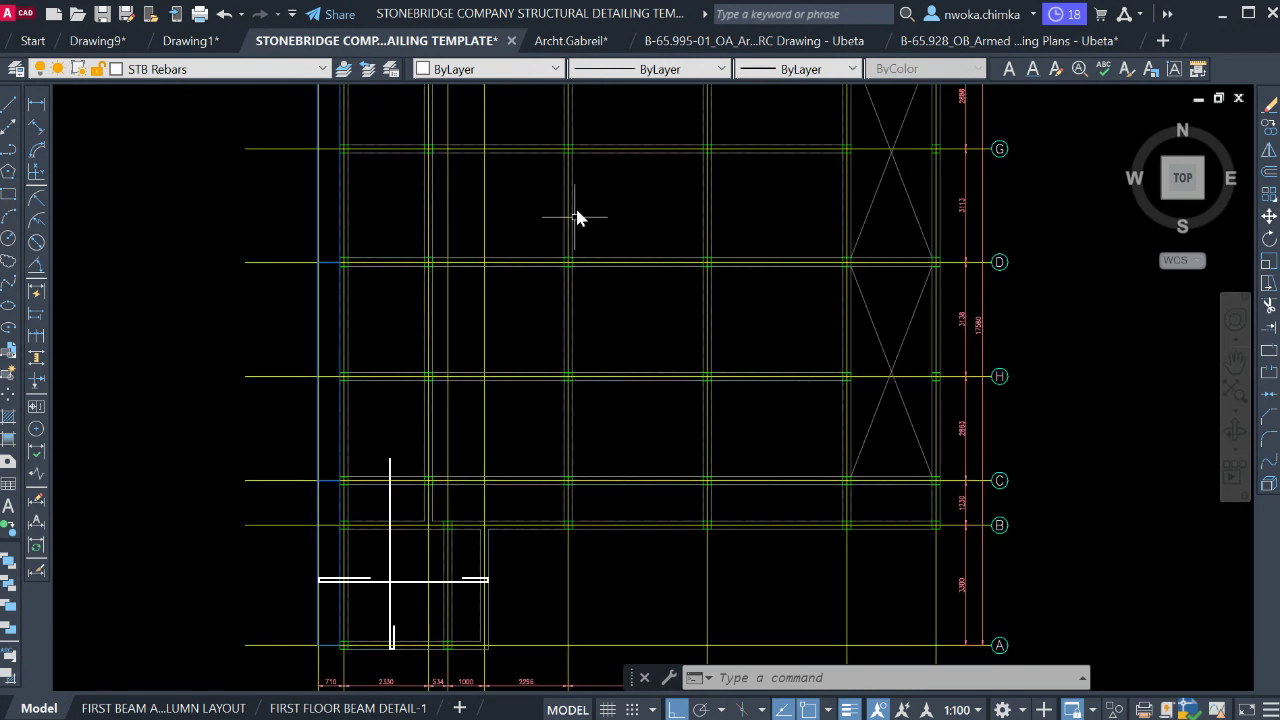
scroll(667, 219, down, 2)
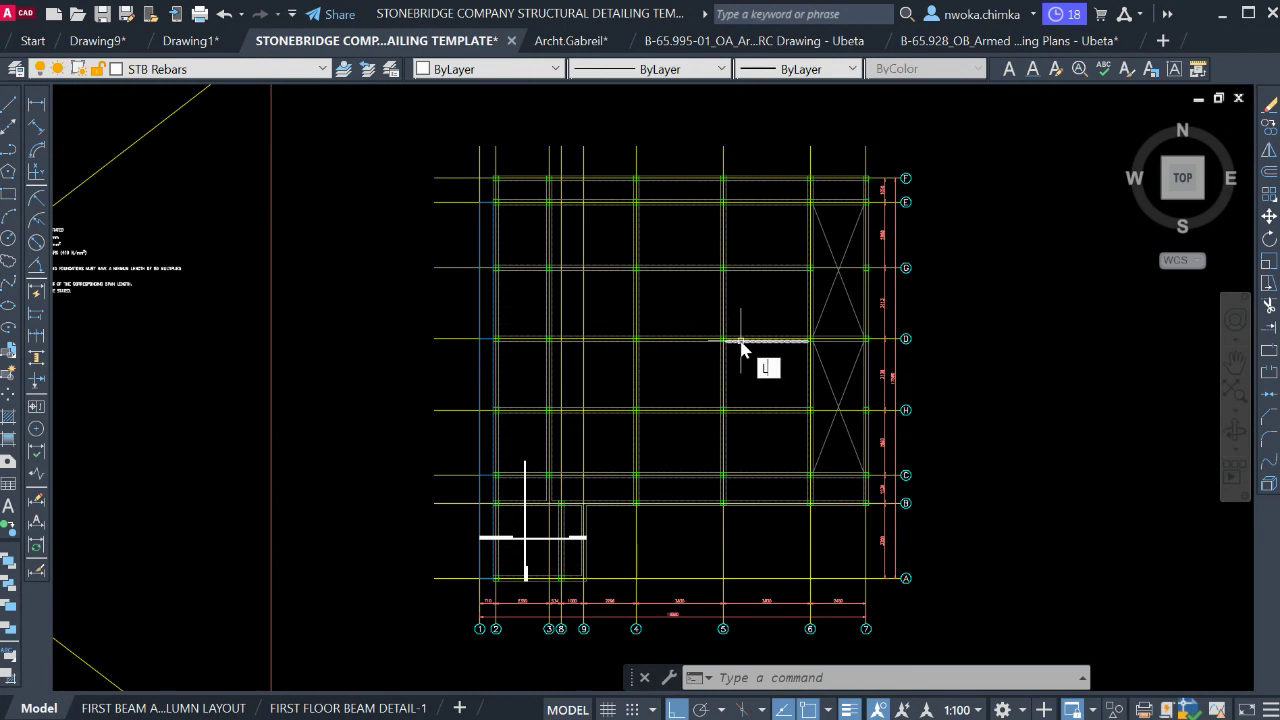
Draw an 11000 mm horizontal slab bar between grids C and H, running left from the outer beam edge at grid 6.
key(Return)
scroll(771, 466, up, 4)
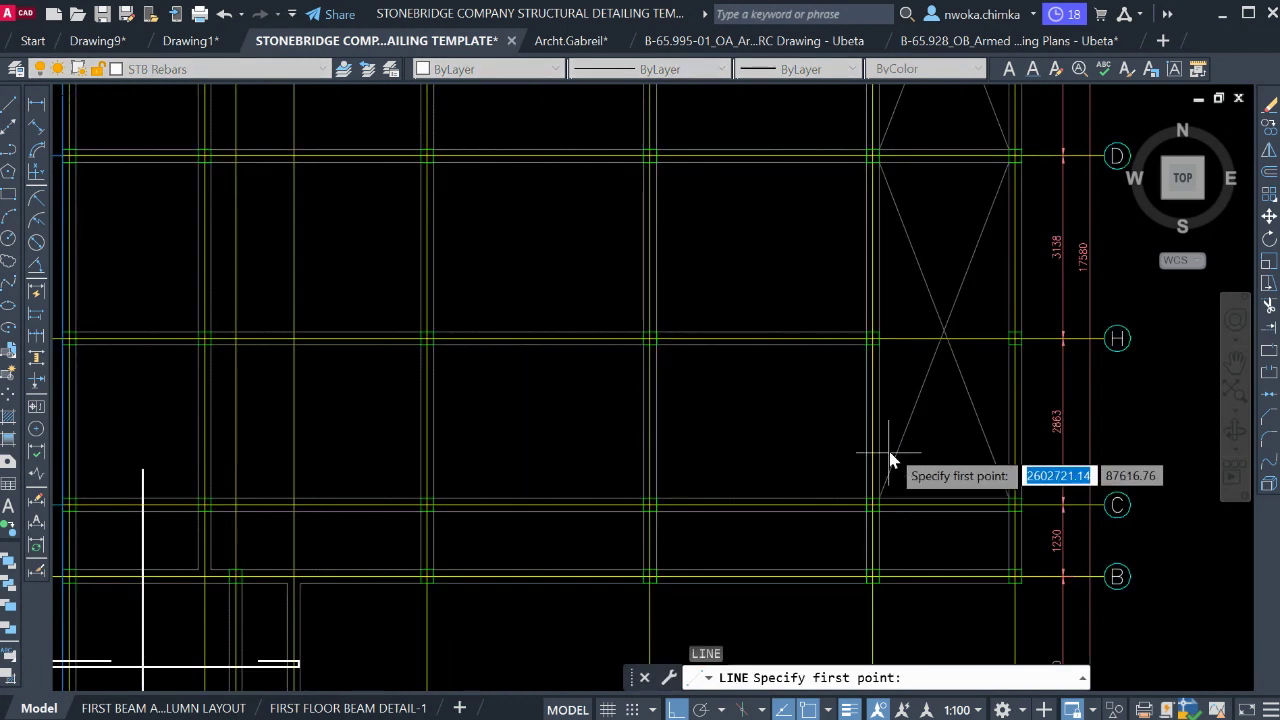
scroll(955, 250, down, 1)
middle_drag(960, 245, 860, 445)
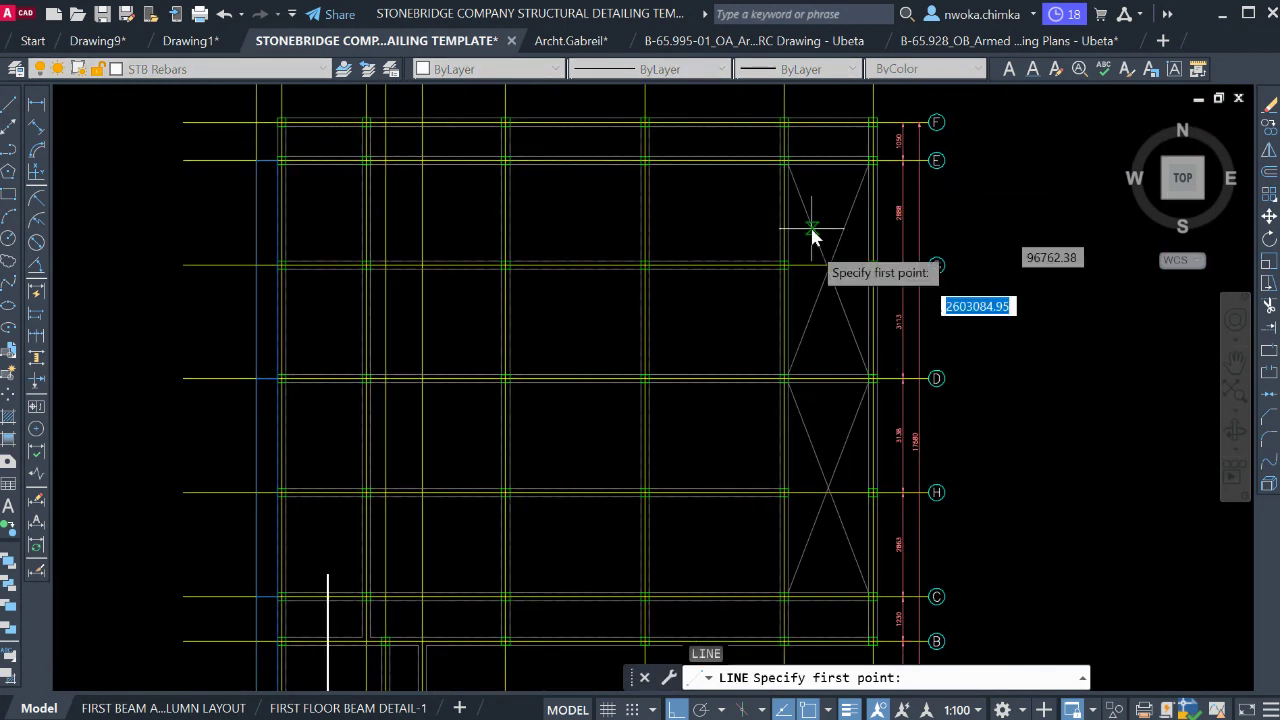
middle_drag(803, 483, 795, 280)
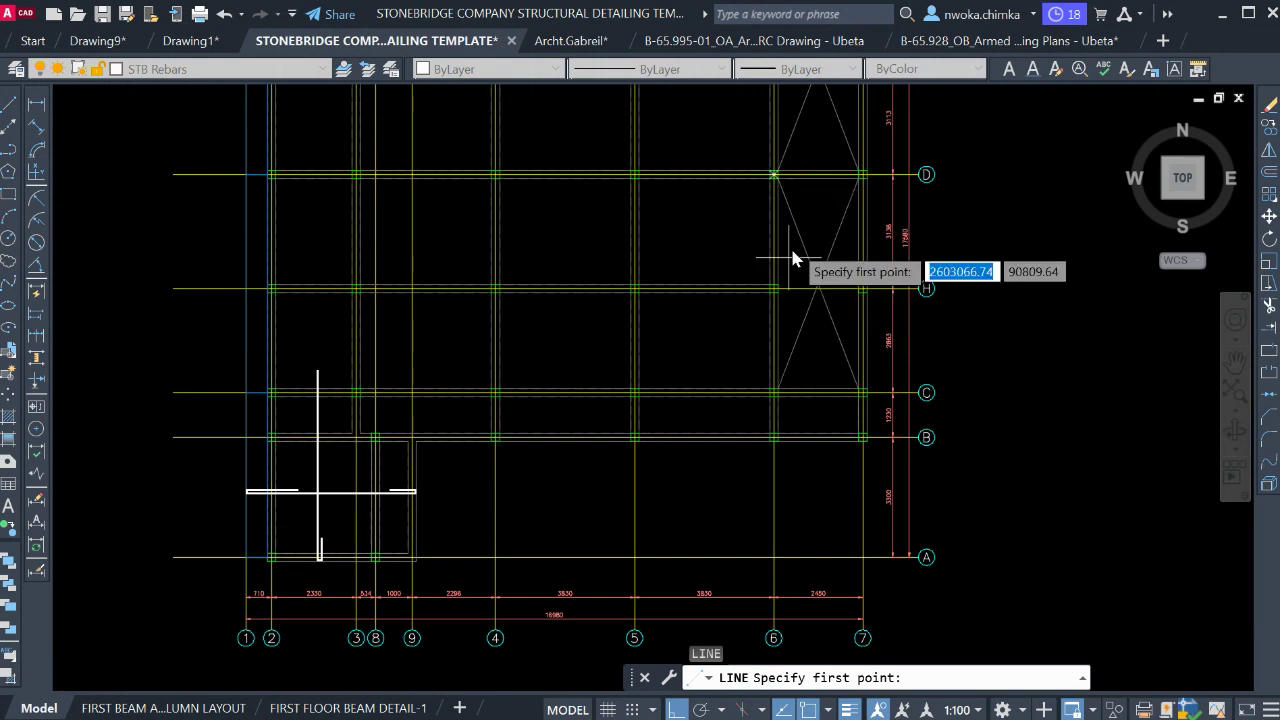
scroll(750, 232, up, 2)
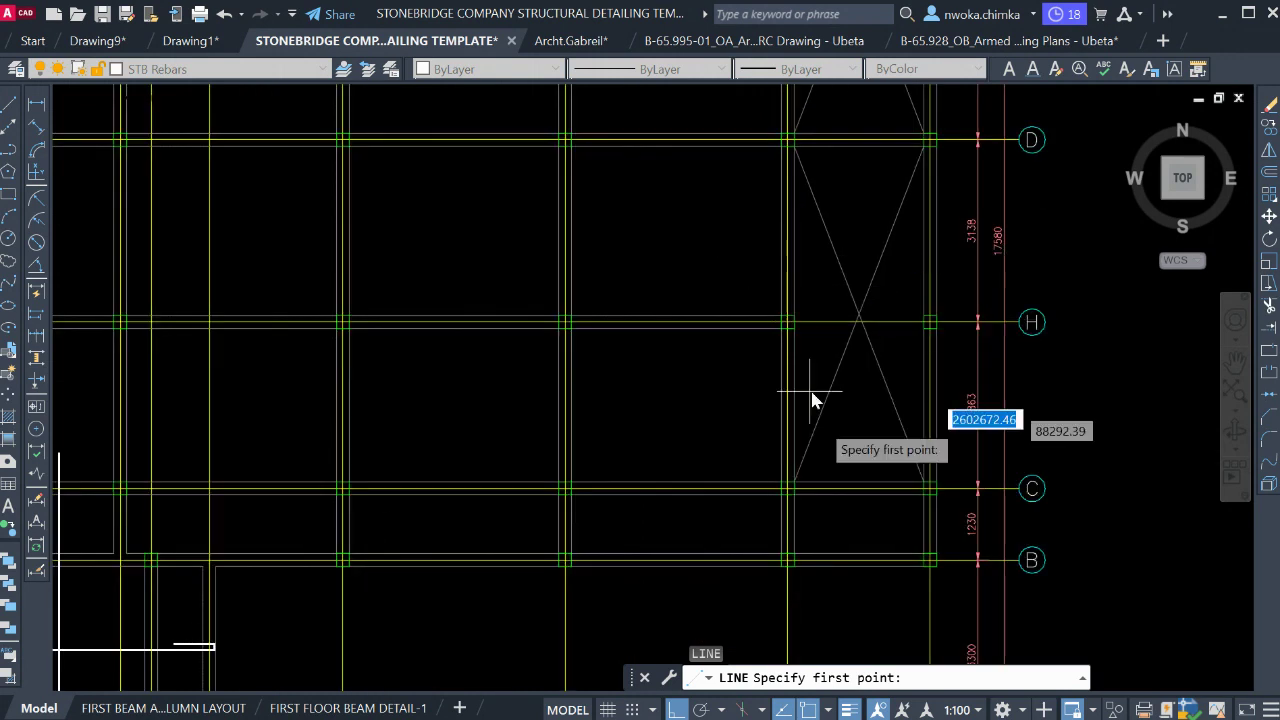
scroll(807, 384, up, 2)
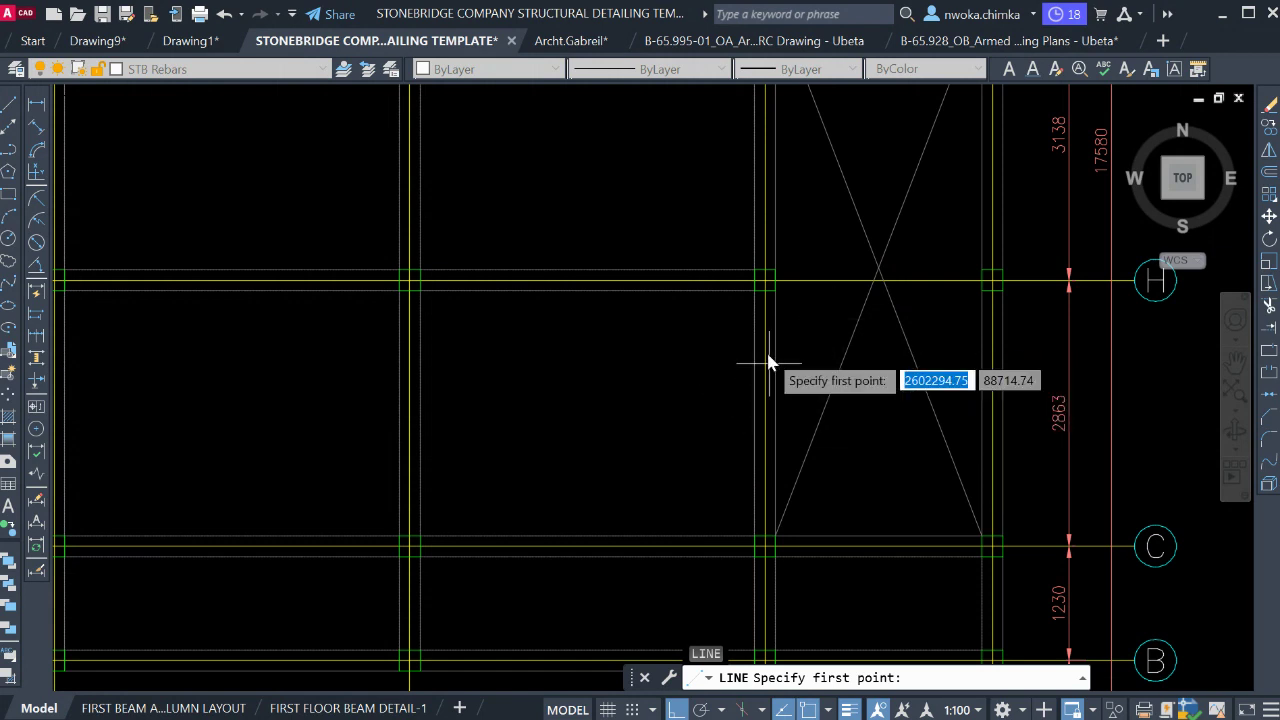
scroll(767, 352, up, 2)
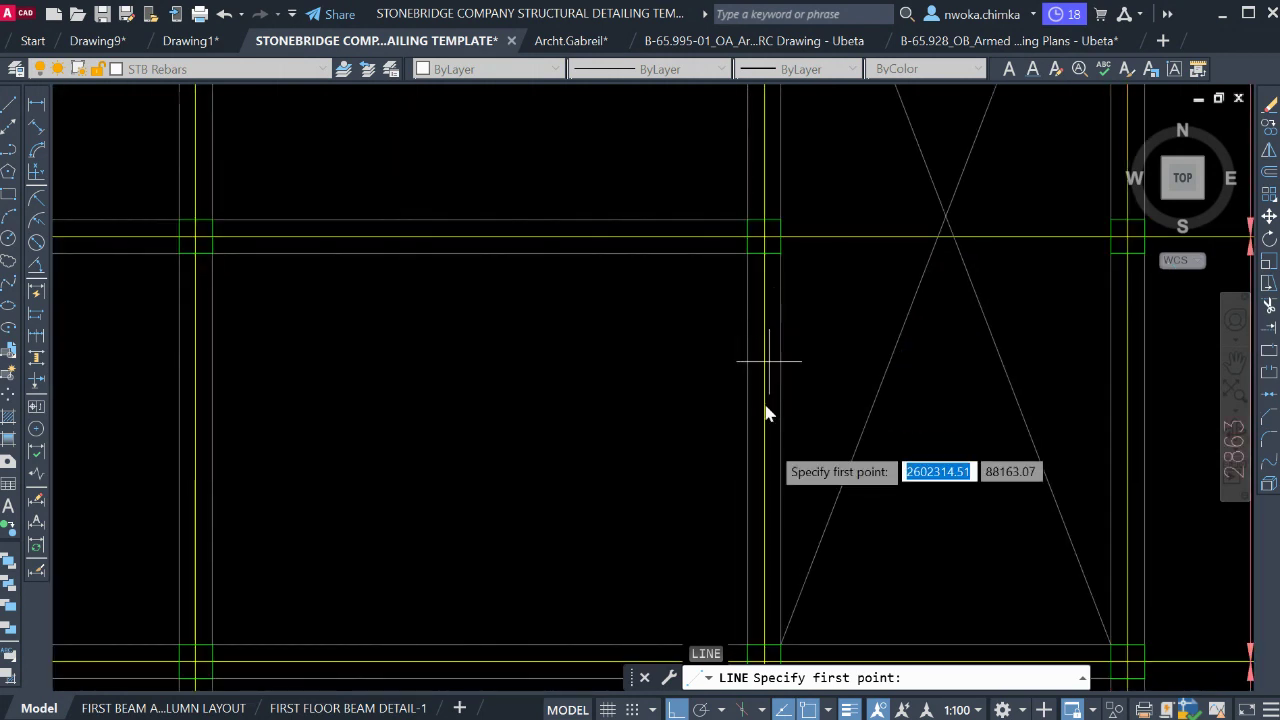
scroll(766, 352, up, 2)
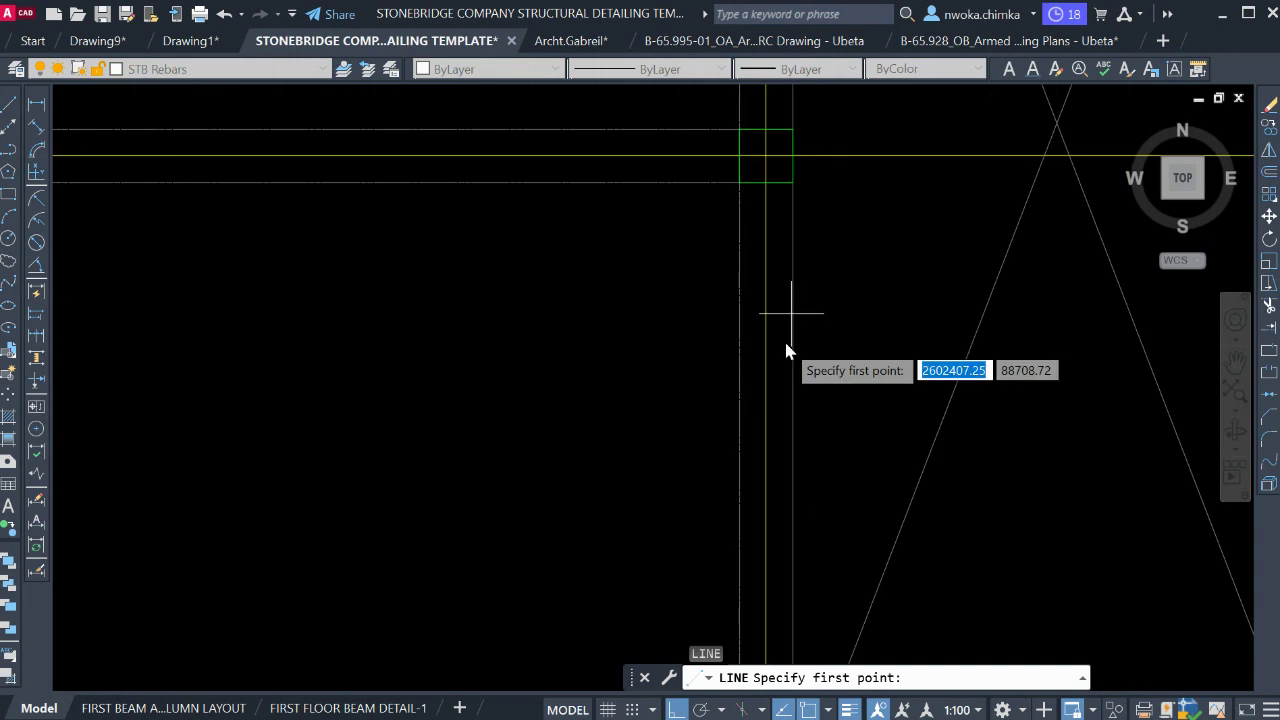
scroll(806, 385, up, 2)
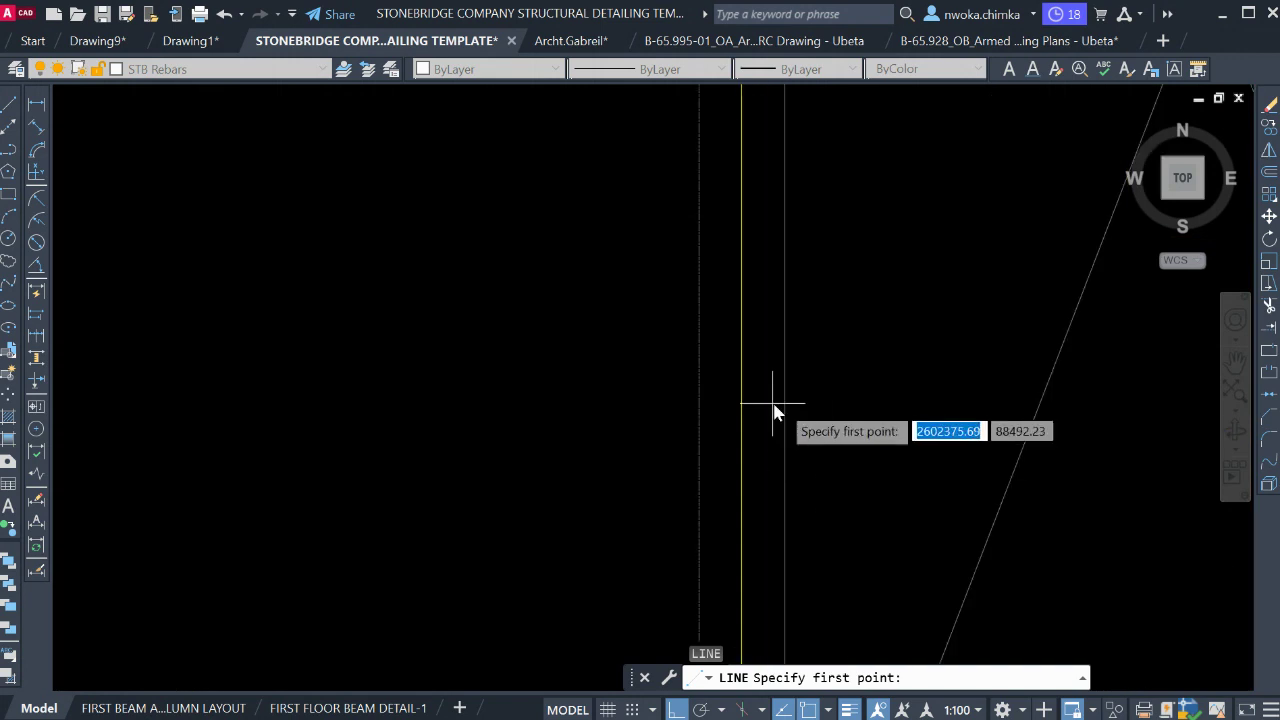
click(784, 405)
scroll(920, 420, down, 5)
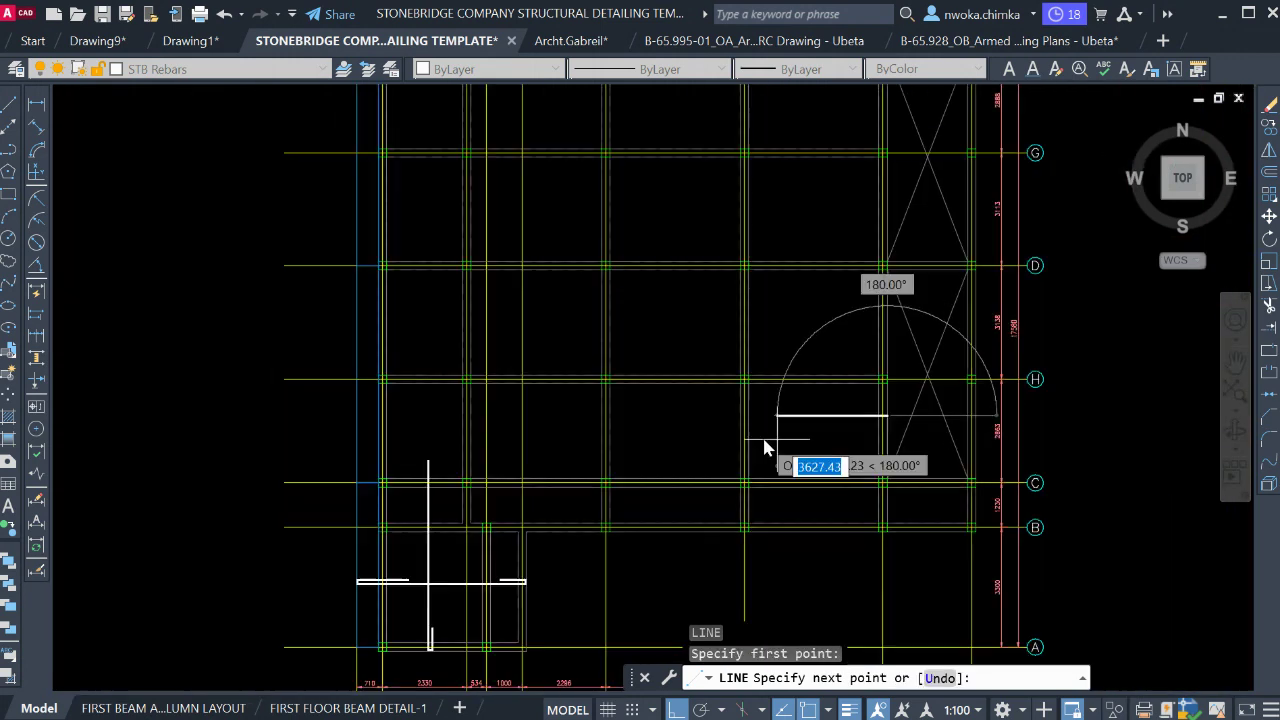
scroll(590, 428, up, 3)
scroll(605, 420, down, 3)
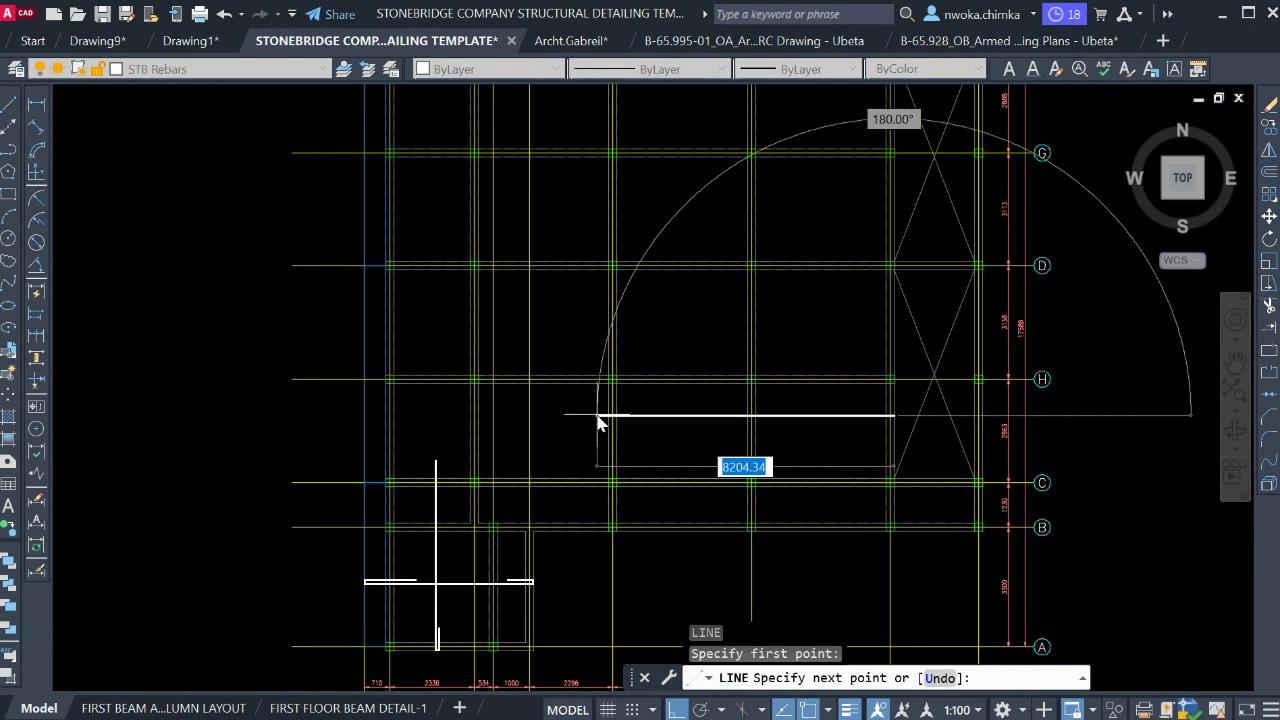
scroll(597, 421, up, 4)
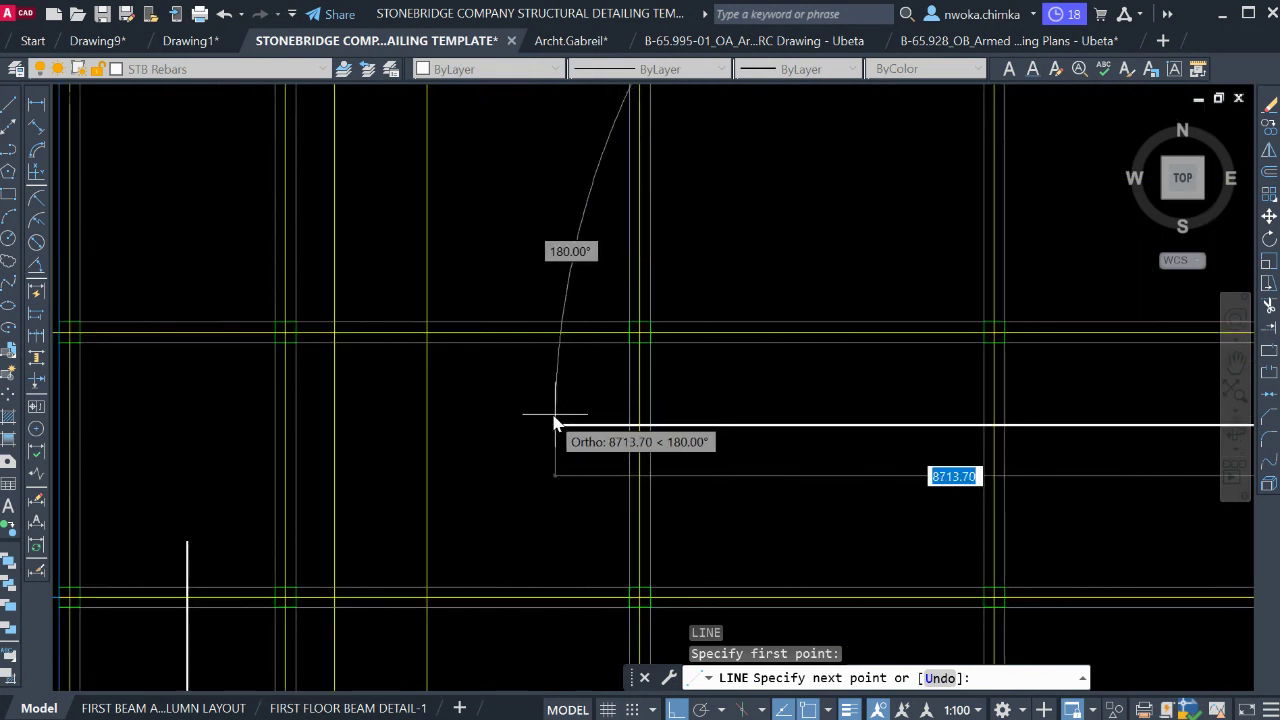
scroll(512, 418, down, 2)
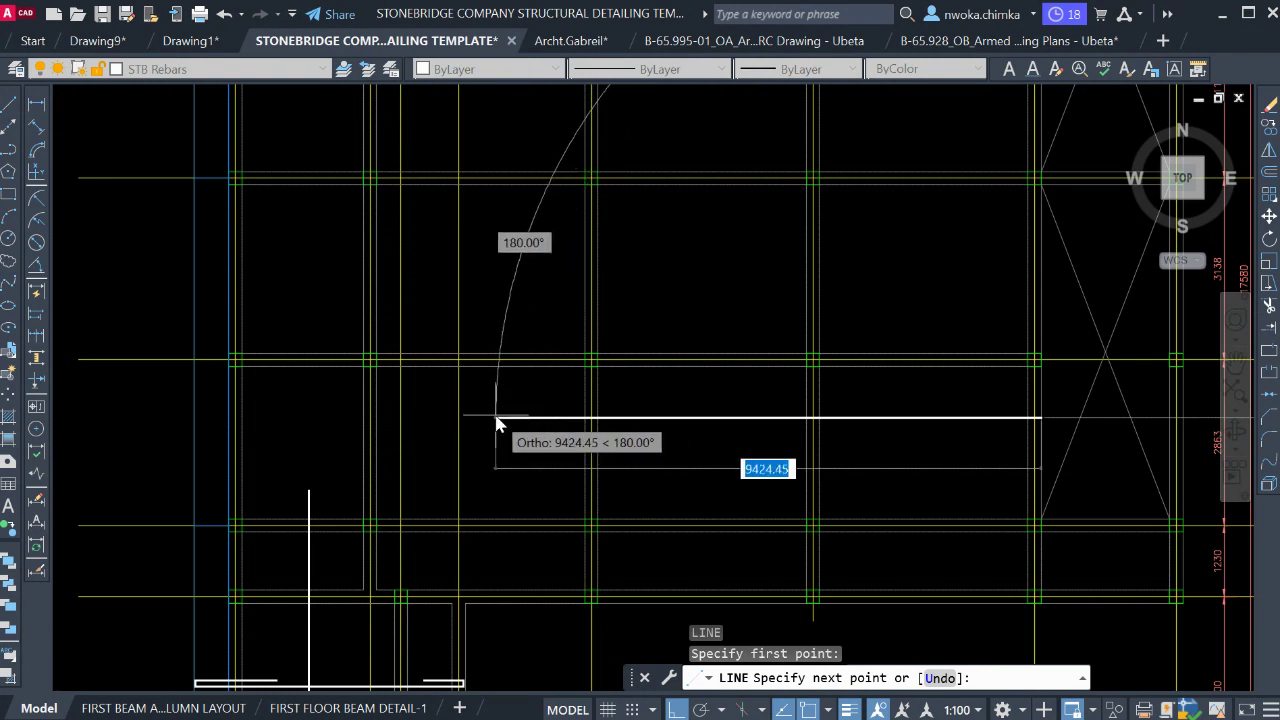
scroll(495, 426, up, 4)
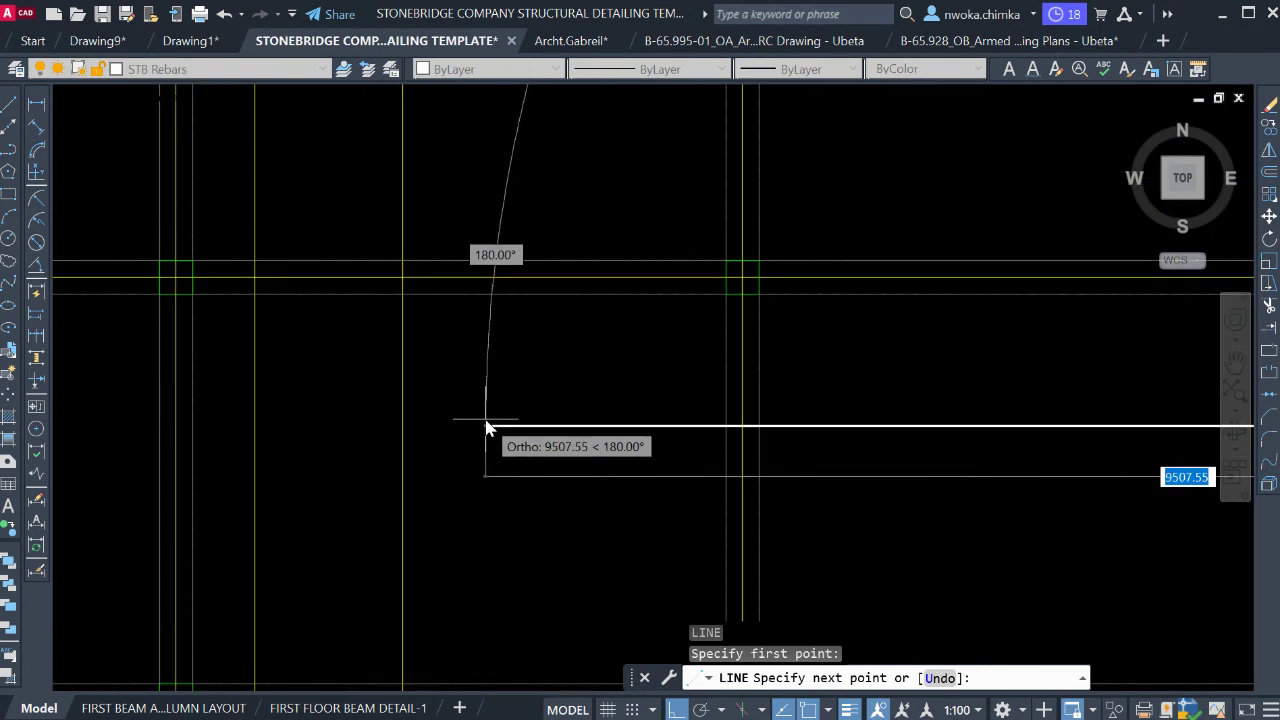
scroll(487, 428, down, 4)
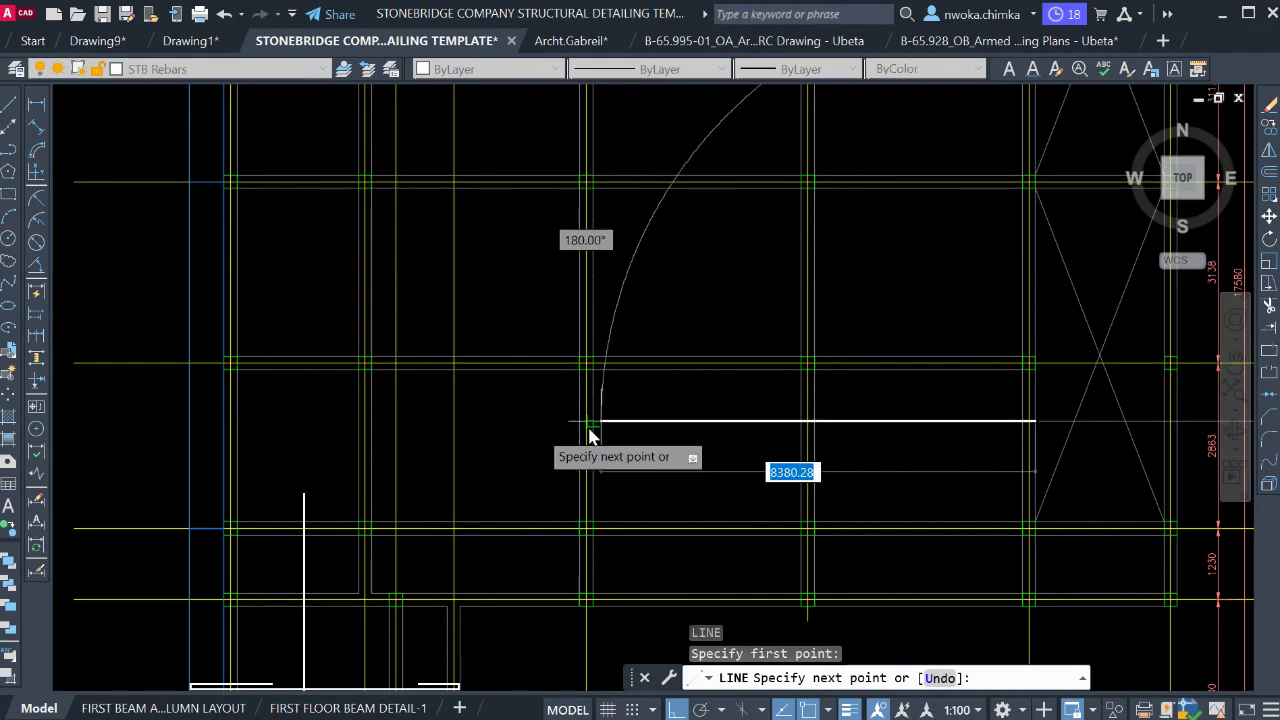
text(1)
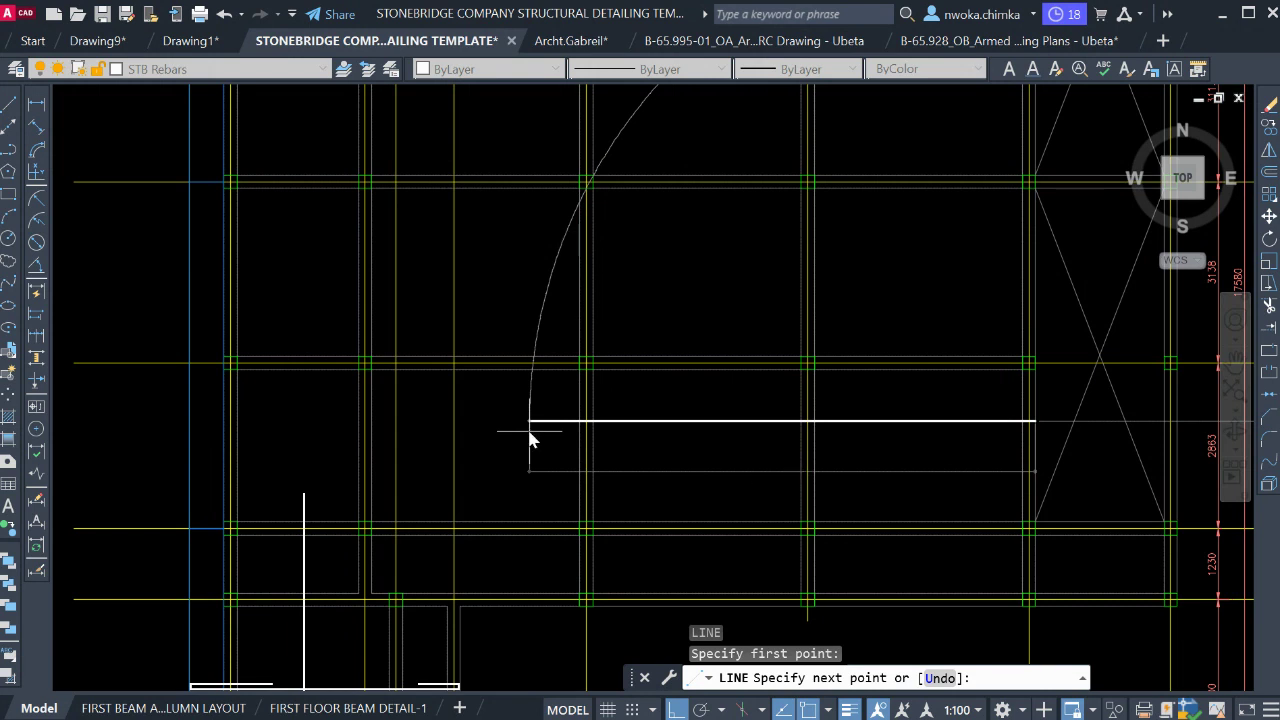
key(Return)
key(Escape)
Offset the outer beam edge line at grid 6 inward by 25 mm as a cover guide.
scroll(1030, 455, up, 5)
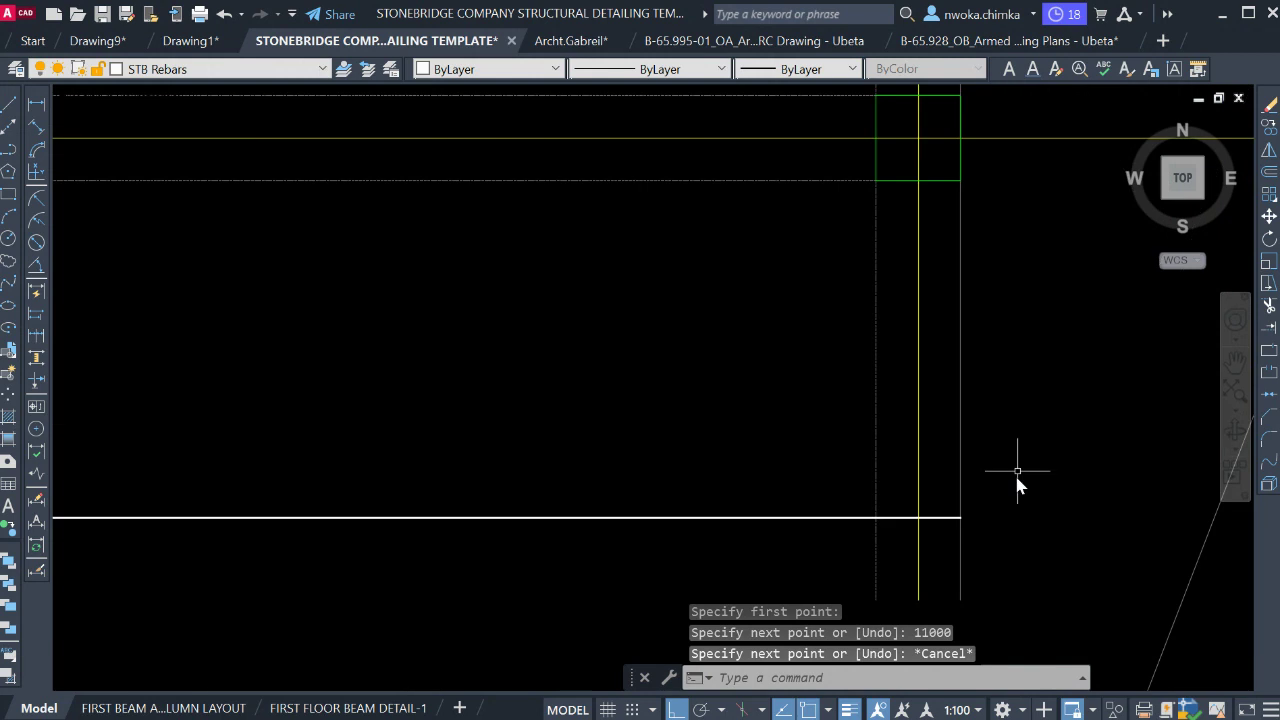
key(Return)
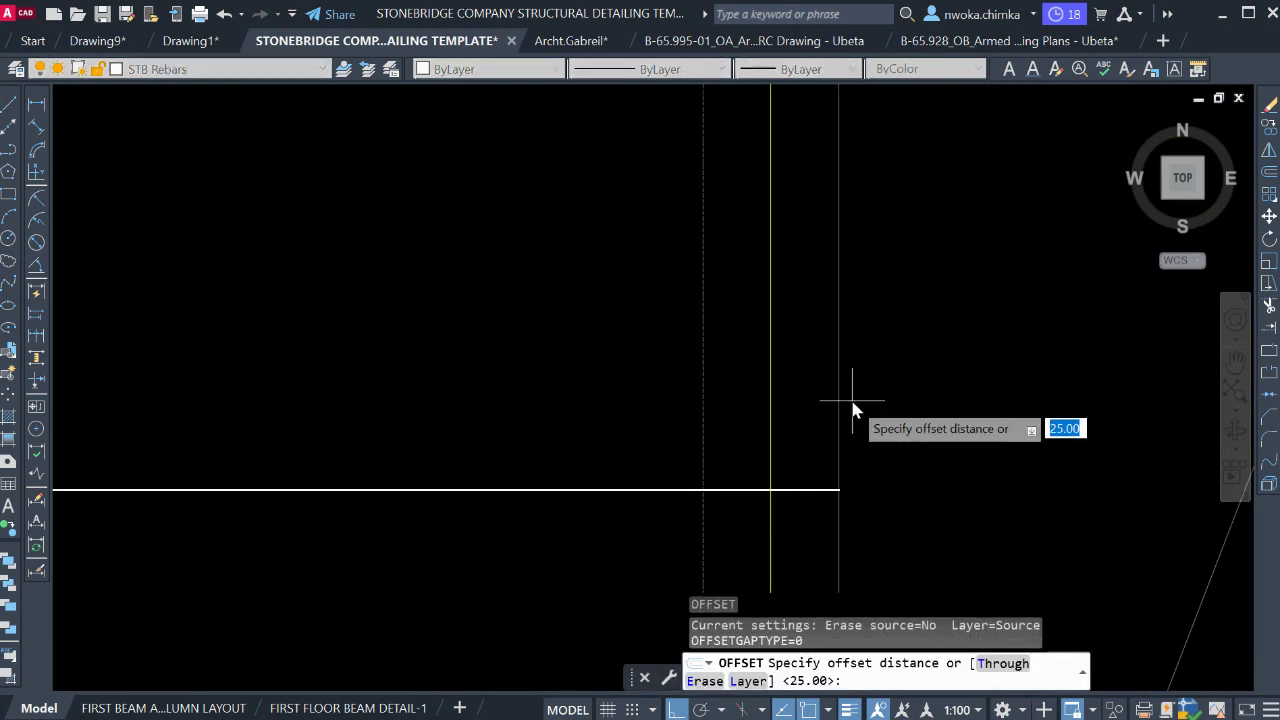
key(Return)
click(840, 383)
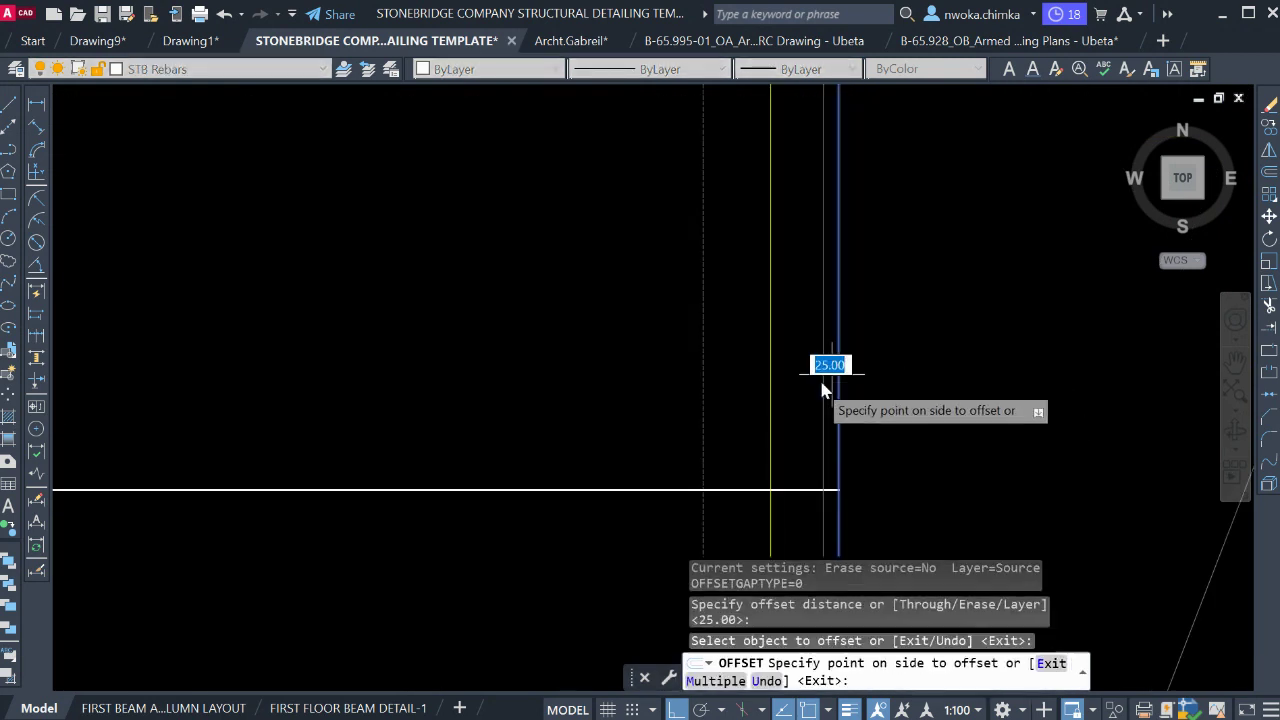
click(816, 385)
key(Escape)
Draw the horizontal bar's bent end from the cover guide at grid 6, 100 mm up and 600 mm back to the left.
scroll(825, 490, up, 4)
middle_drag(880, 505, 867, 438)
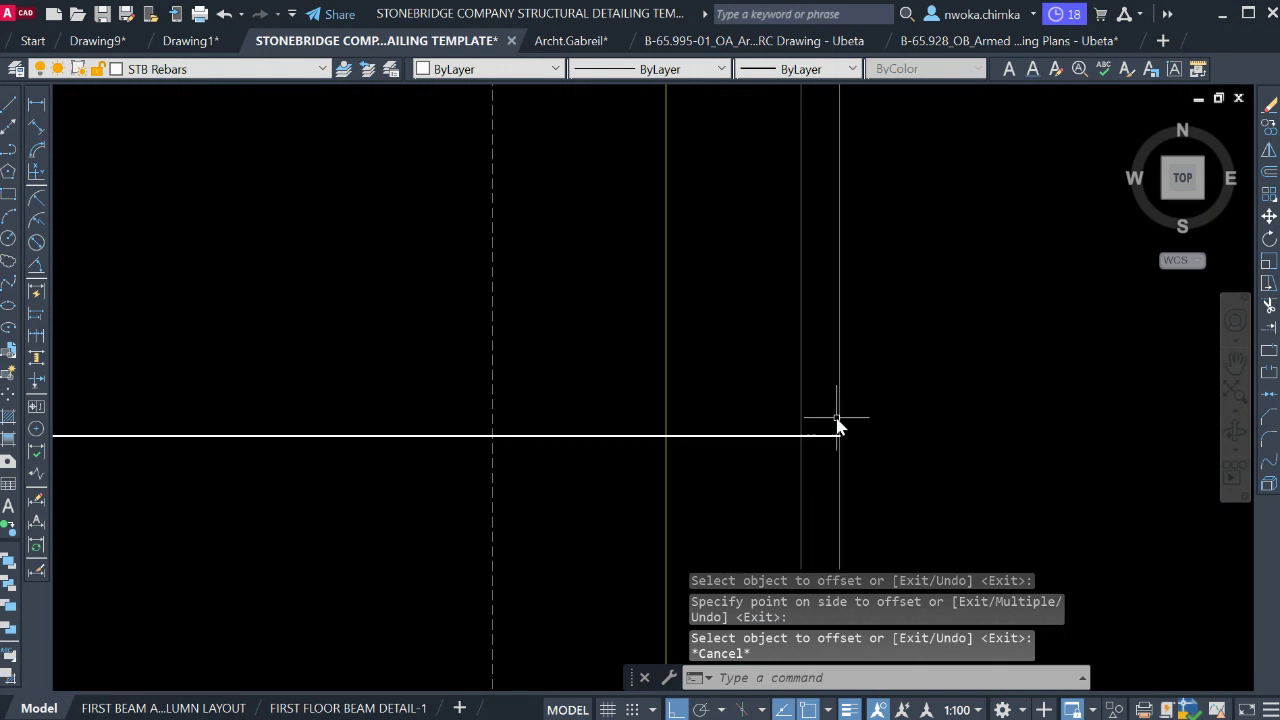
key(Return)
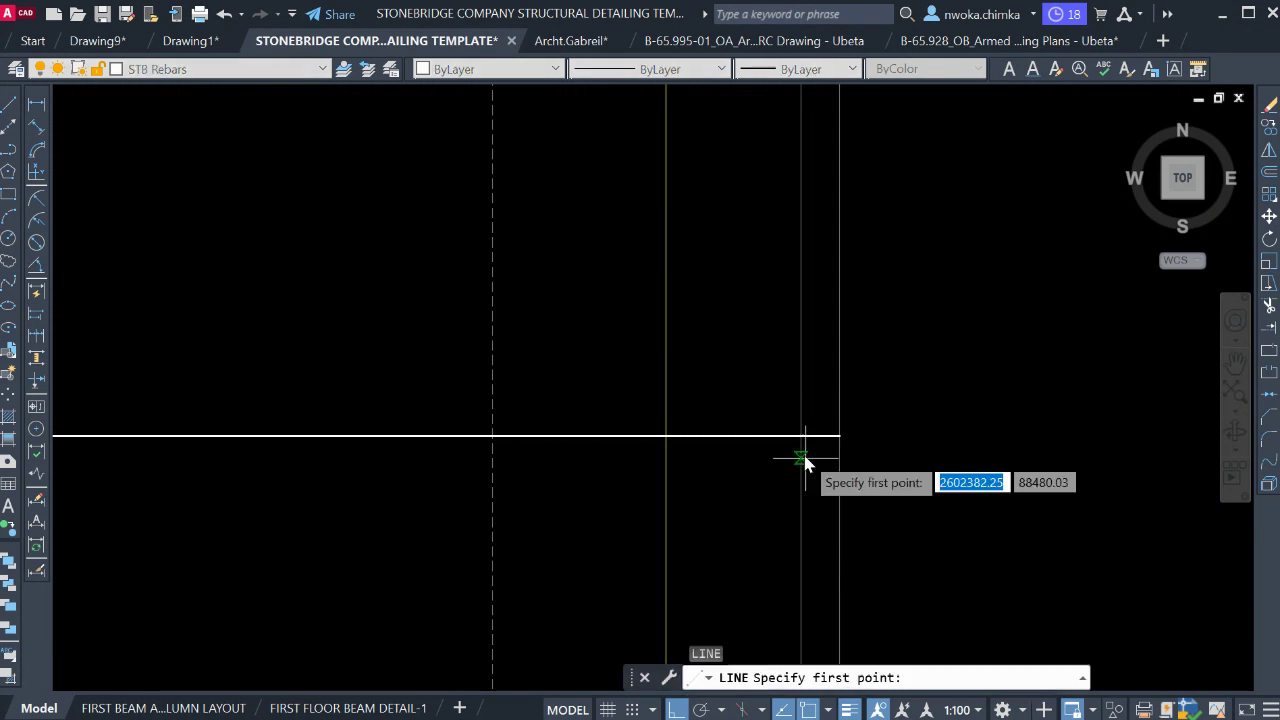
click(801, 435)
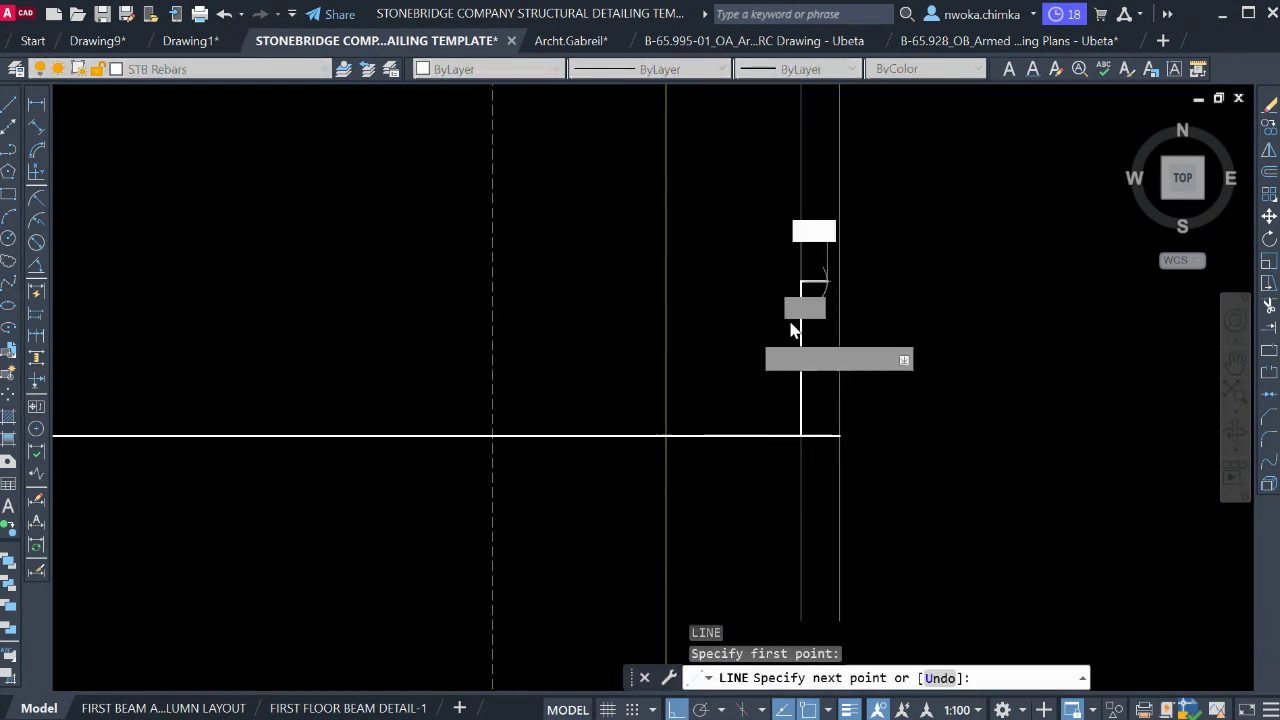
key(Return)
scroll(706, 340, down, 2)
text(600)
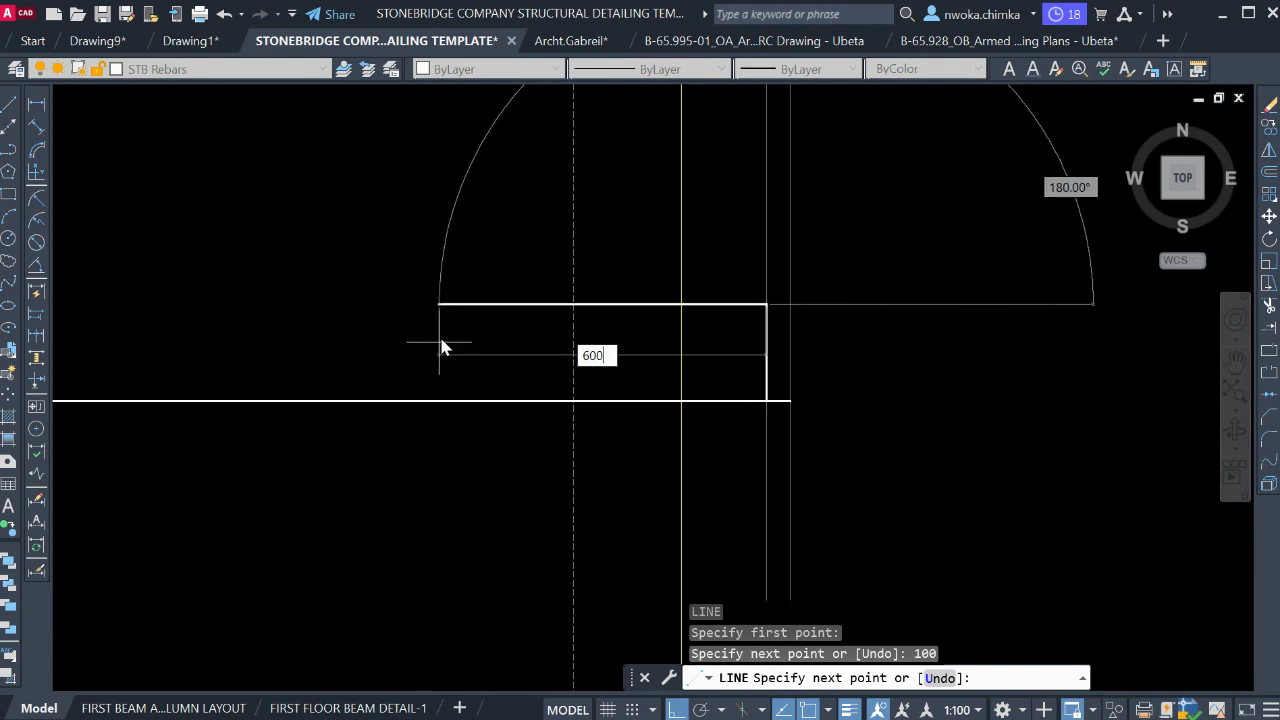
key(Return)
key(Escape)
Trim the horizontal bar's right end back to the cover guide at grid 6.
text(t)
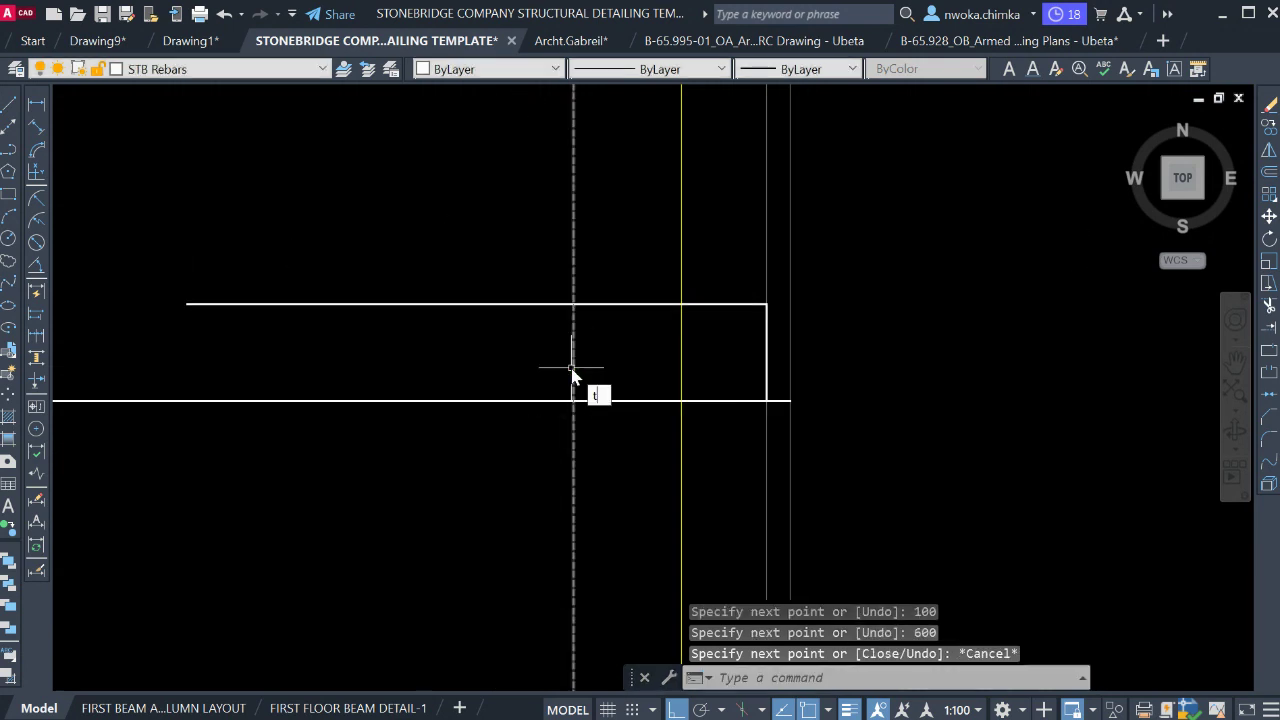
text(r)
key(Return)
scroll(791, 405, up, 2)
click(758, 401)
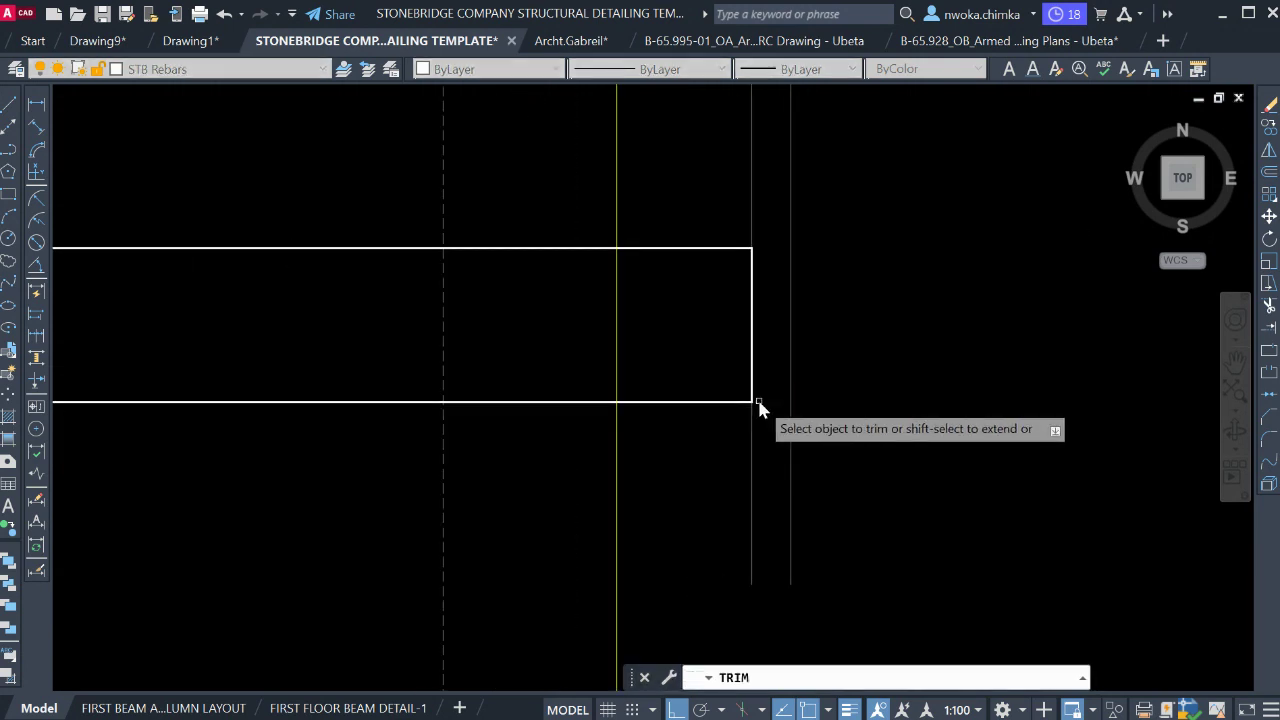
key(Escape)
Erase the offset beam edge line that served as the cover guide at grid 6.
click(775, 440)
click(717, 469)
text(e)
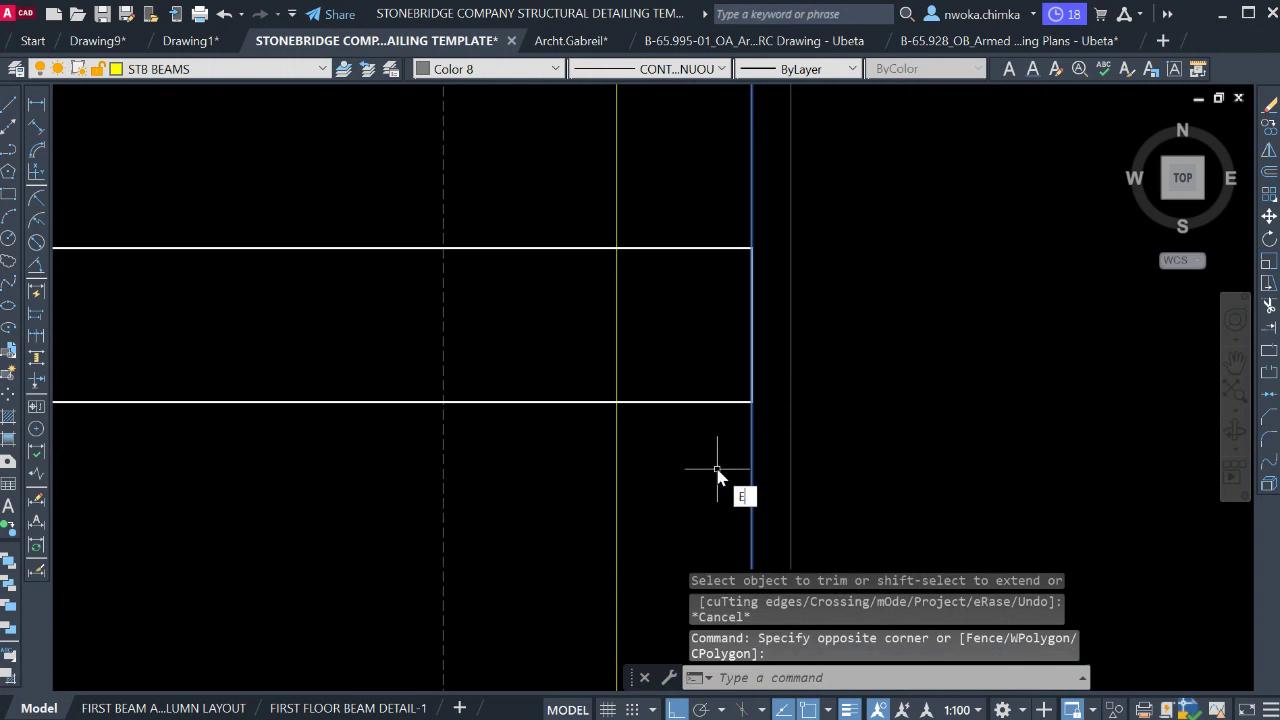
key(Return)
Check the lengths of the long horizontal bar and its bent end, and examine where the bar stops near grid 8.
scroll(725, 460, down, 4)
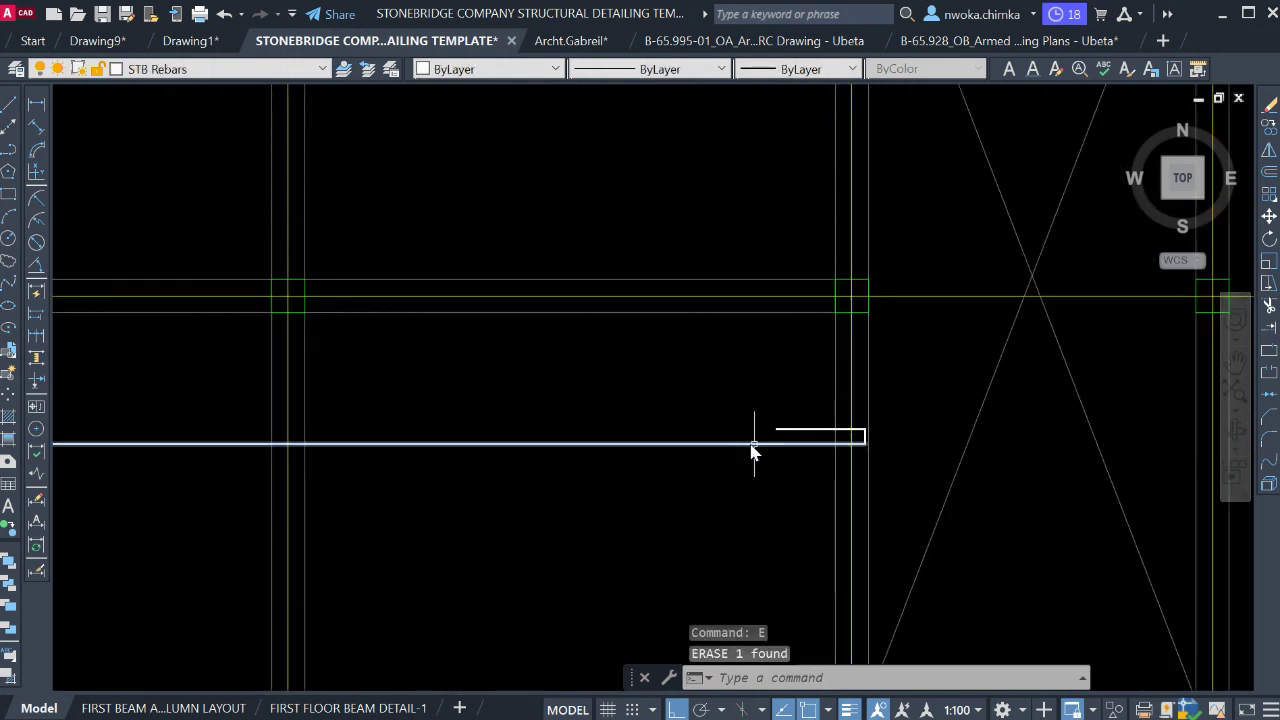
scroll(876, 437, down, 2)
middle_drag(876, 437, 1003, 419)
click(794, 434)
click(774, 378)
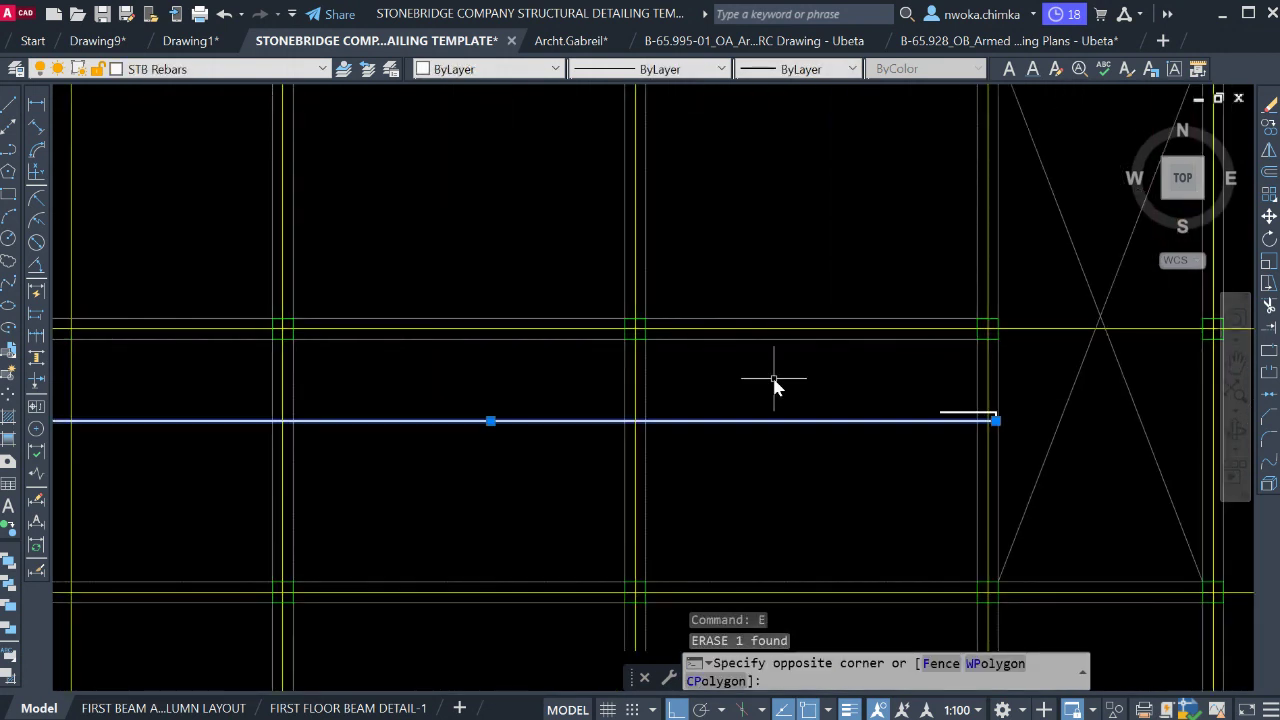
scroll(740, 415, down, 2)
scroll(344, 430, up, 2)
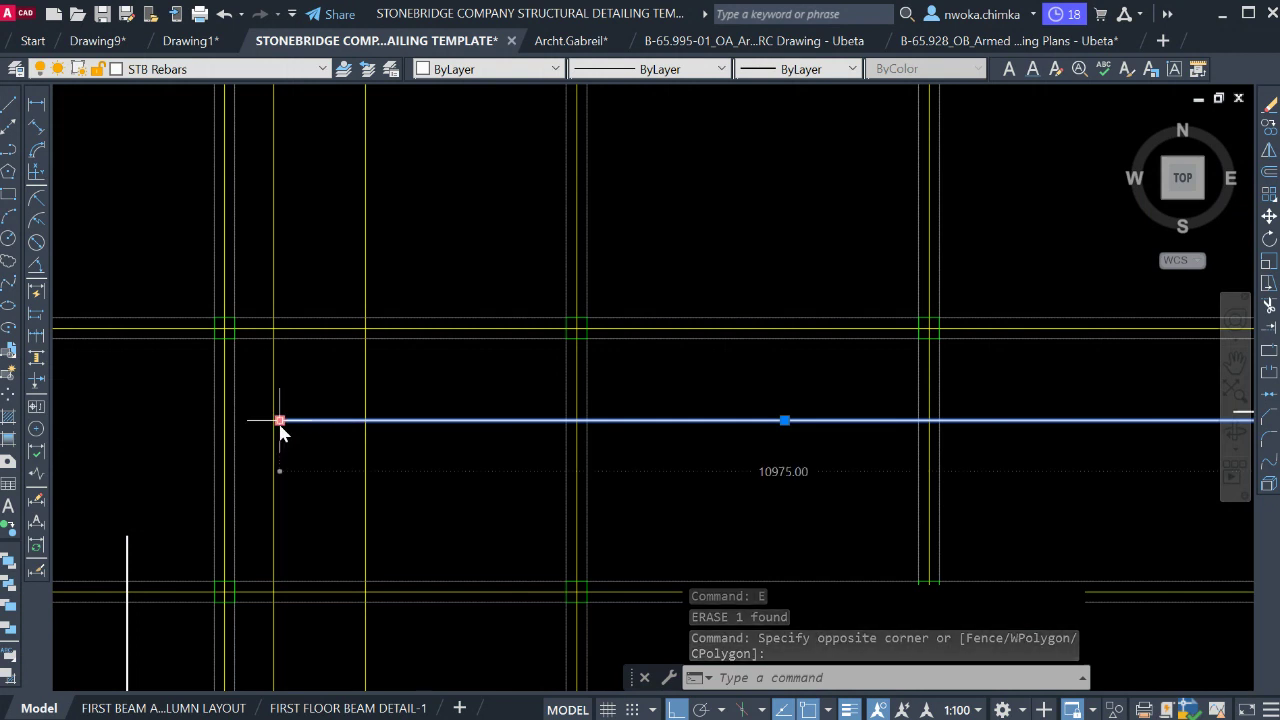
middle_drag(918, 430, 623, 423)
scroll(914, 423, up, 4)
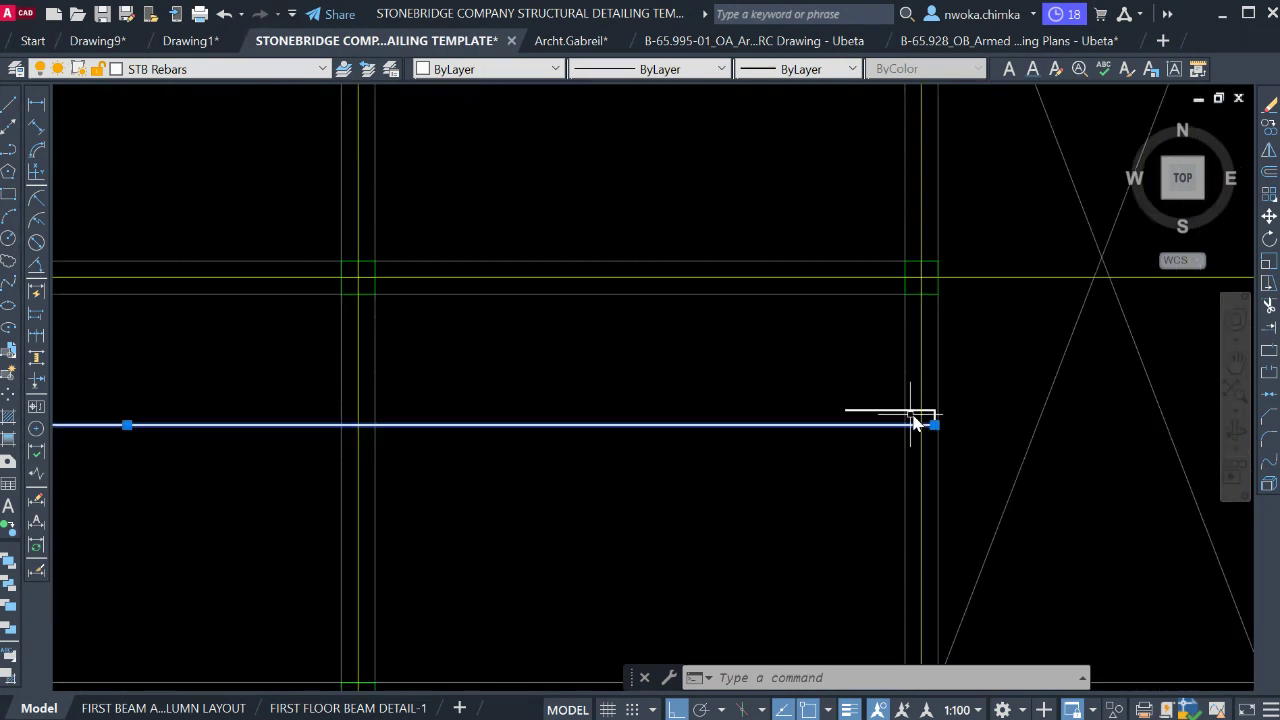
click(887, 424)
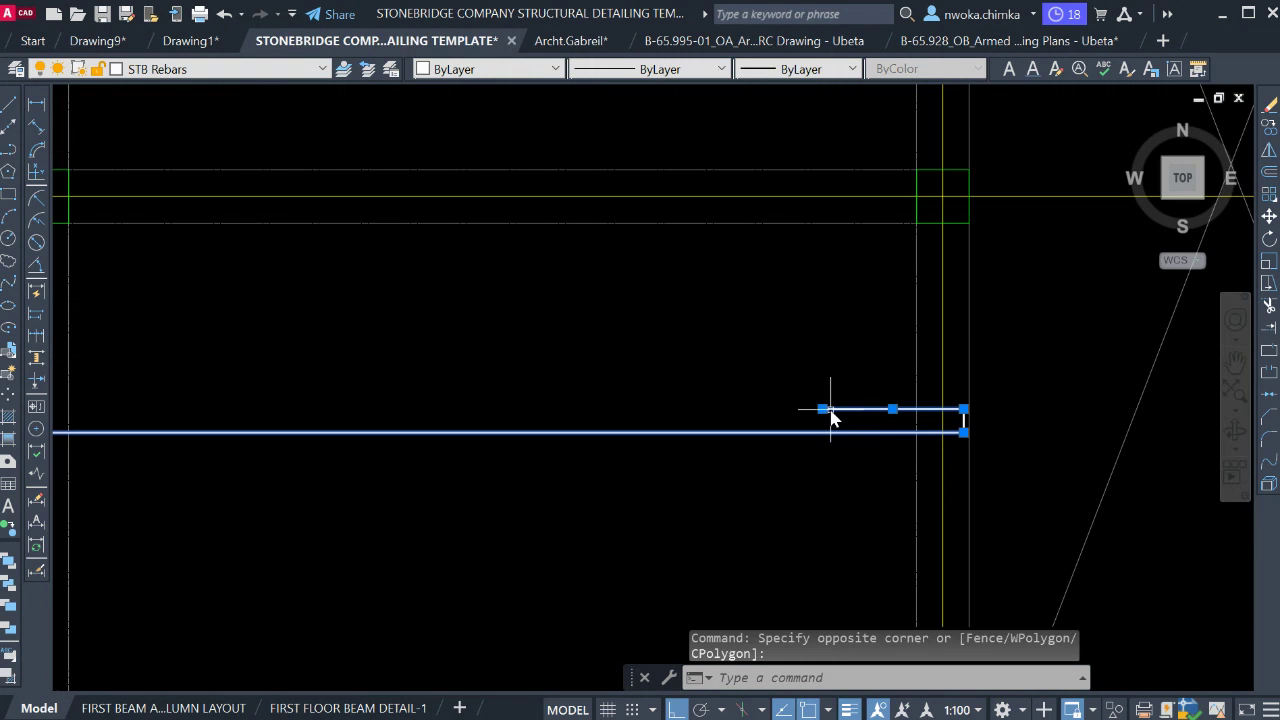
scroll(863, 414, up, 4)
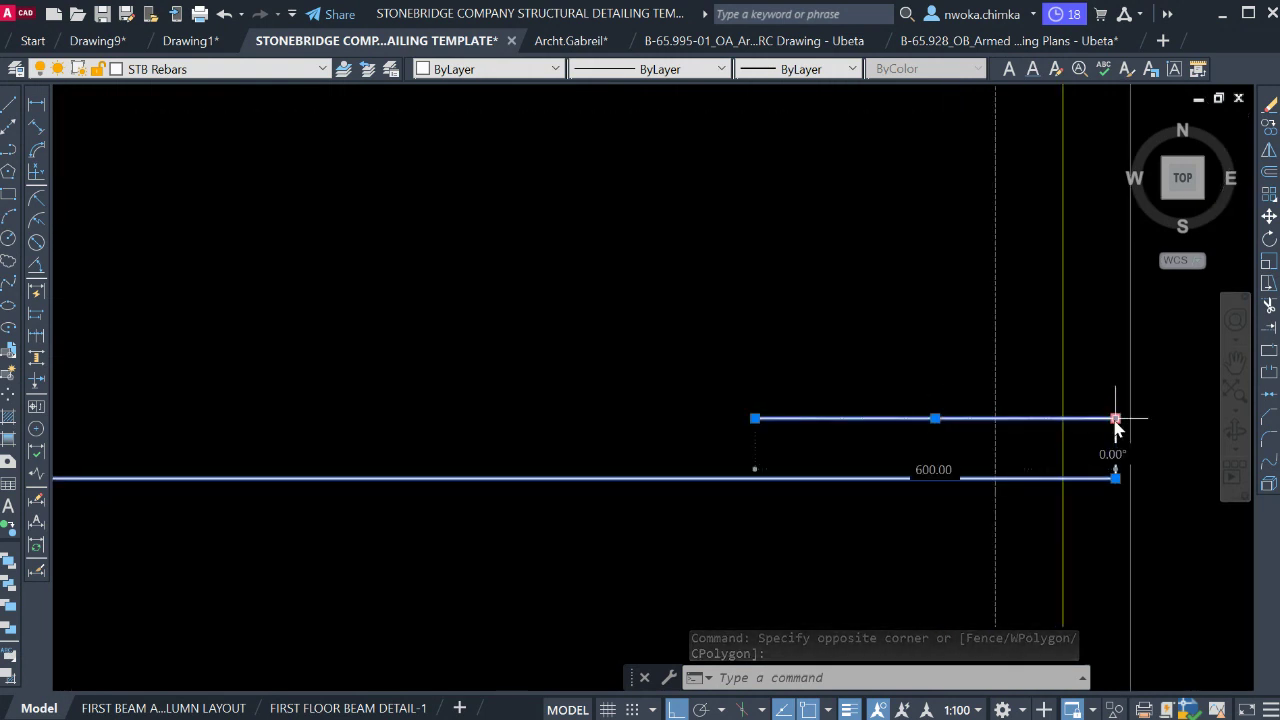
scroll(1131, 482, up, 4)
scroll(1106, 393, down, 6)
key(Escape)
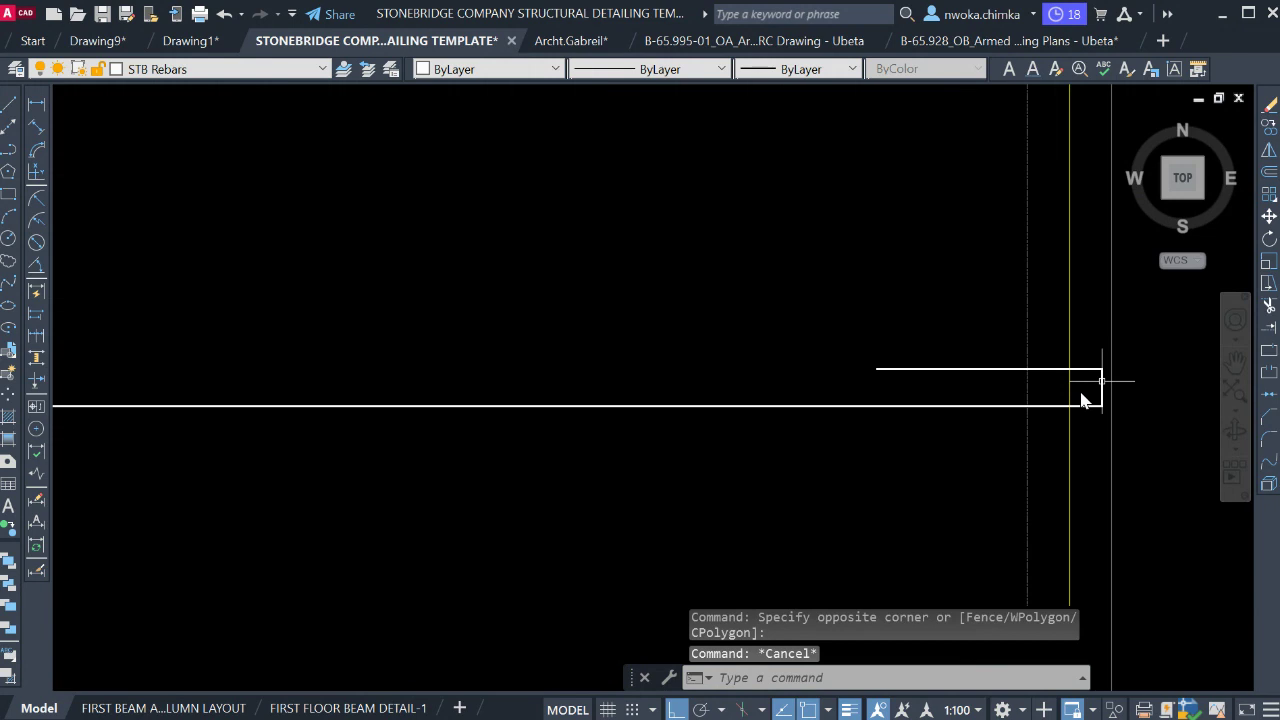
click(830, 393)
key(Escape)
scroll(894, 403, down, 4)
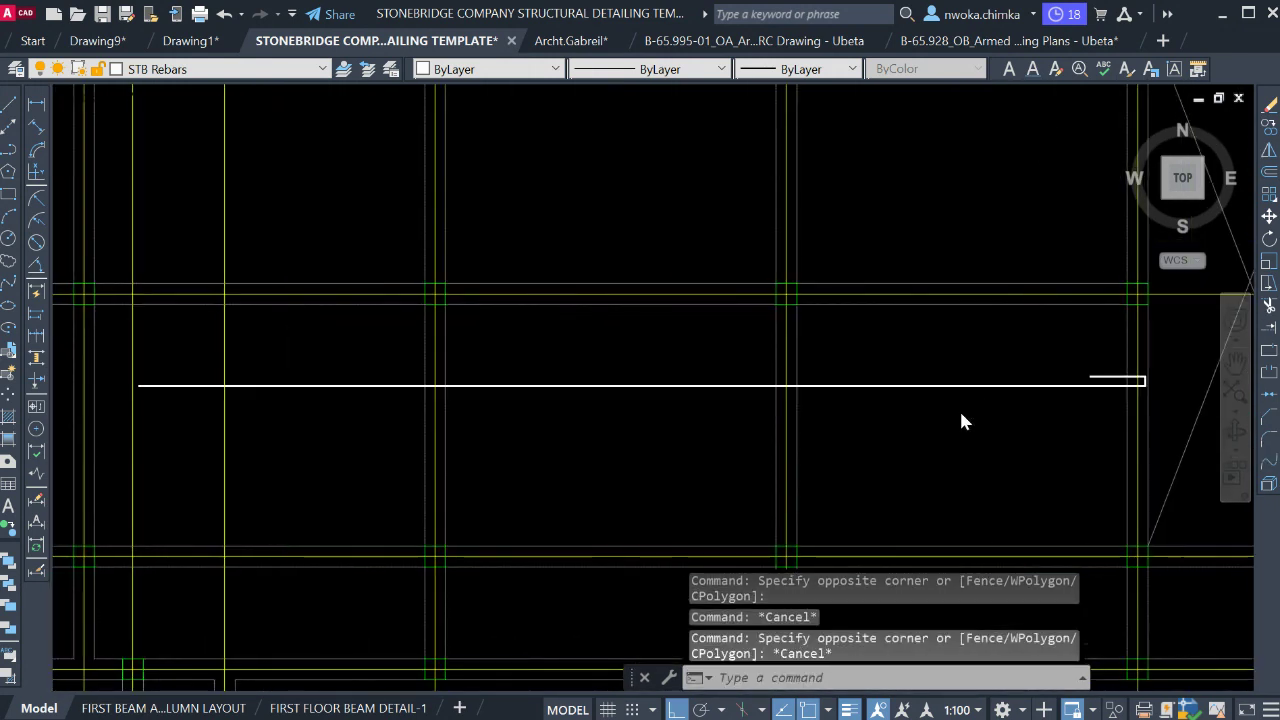
scroll(920, 420, down, 2)
scroll(614, 391, up, 2)
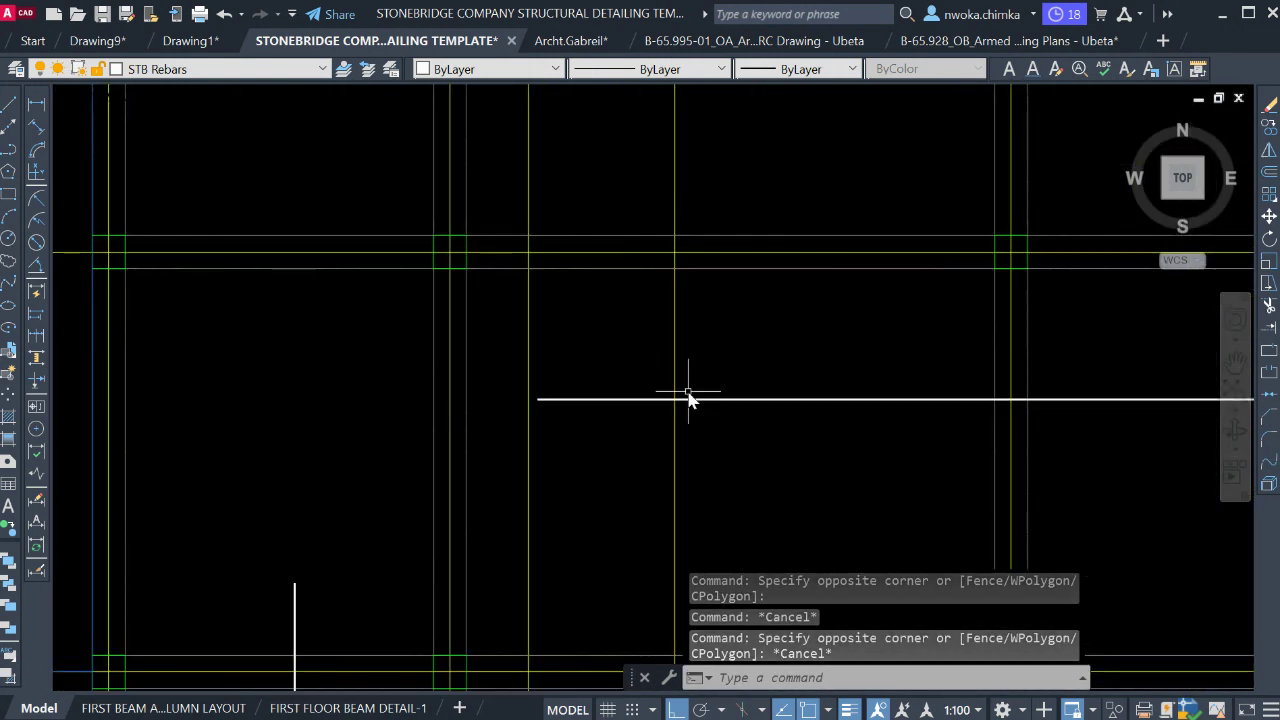
scroll(688, 397, down, 2)
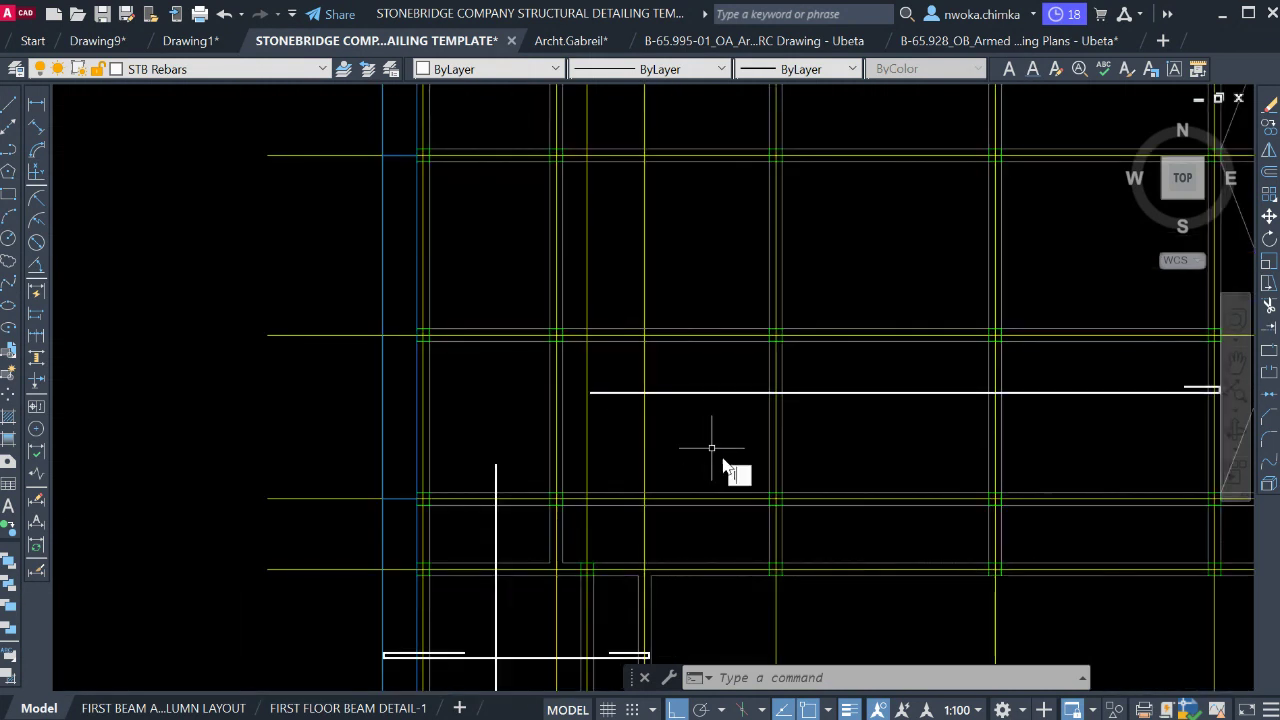
text(l)
key(Return)
scroll(423, 366, up, 3)
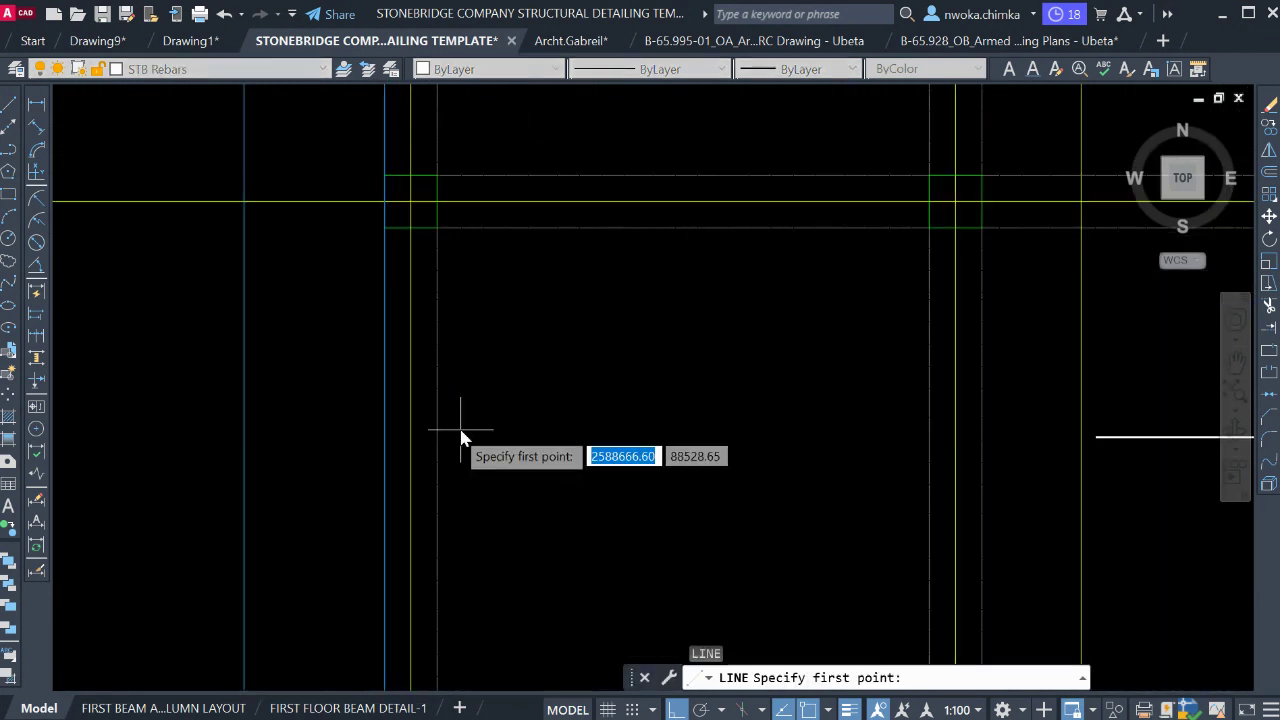
scroll(380, 398, up, 4)
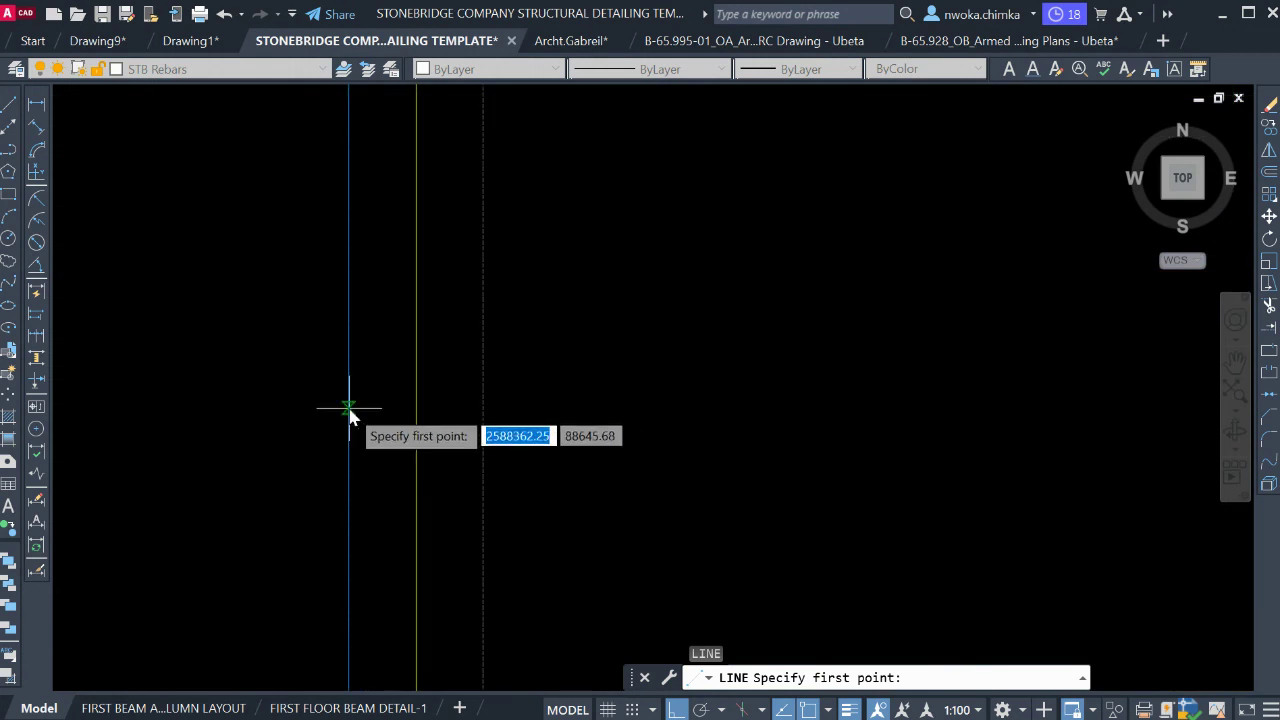
scroll(560, 380, down, 4)
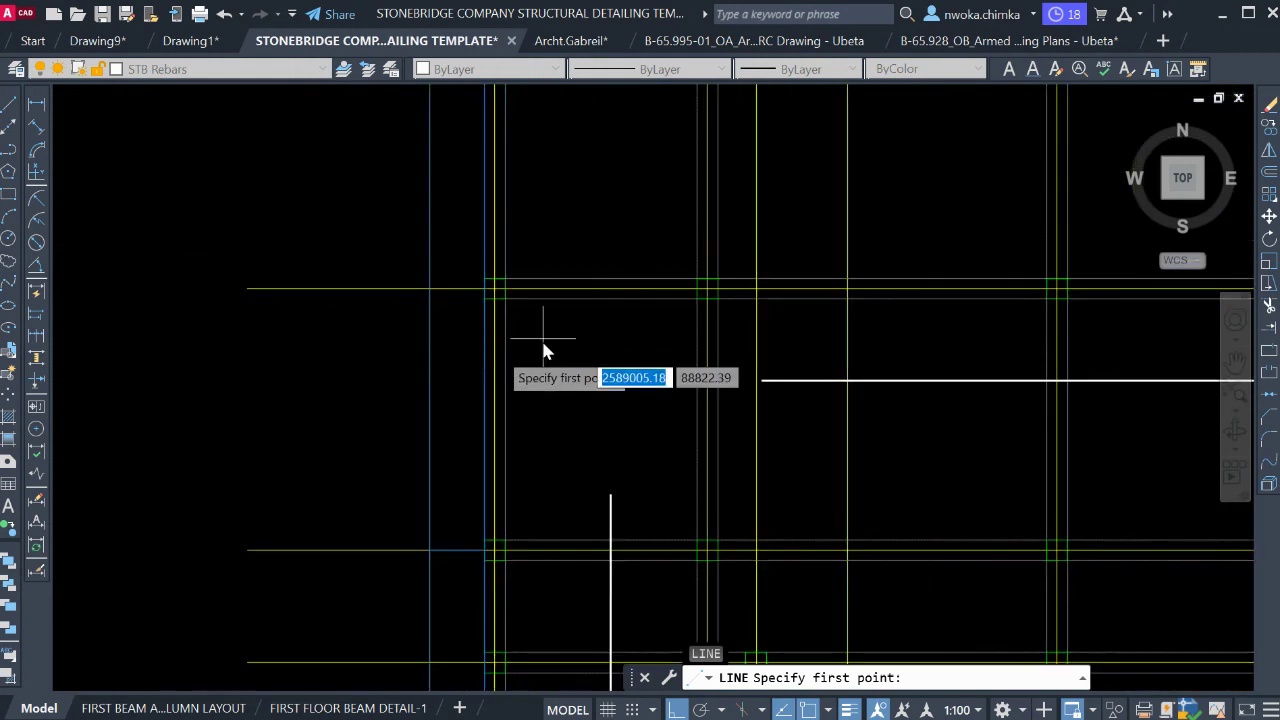
scroll(541, 342, down, 1)
middle_drag(590, 335, 587, 312)
middle_drag(717, 511, 706, 348)
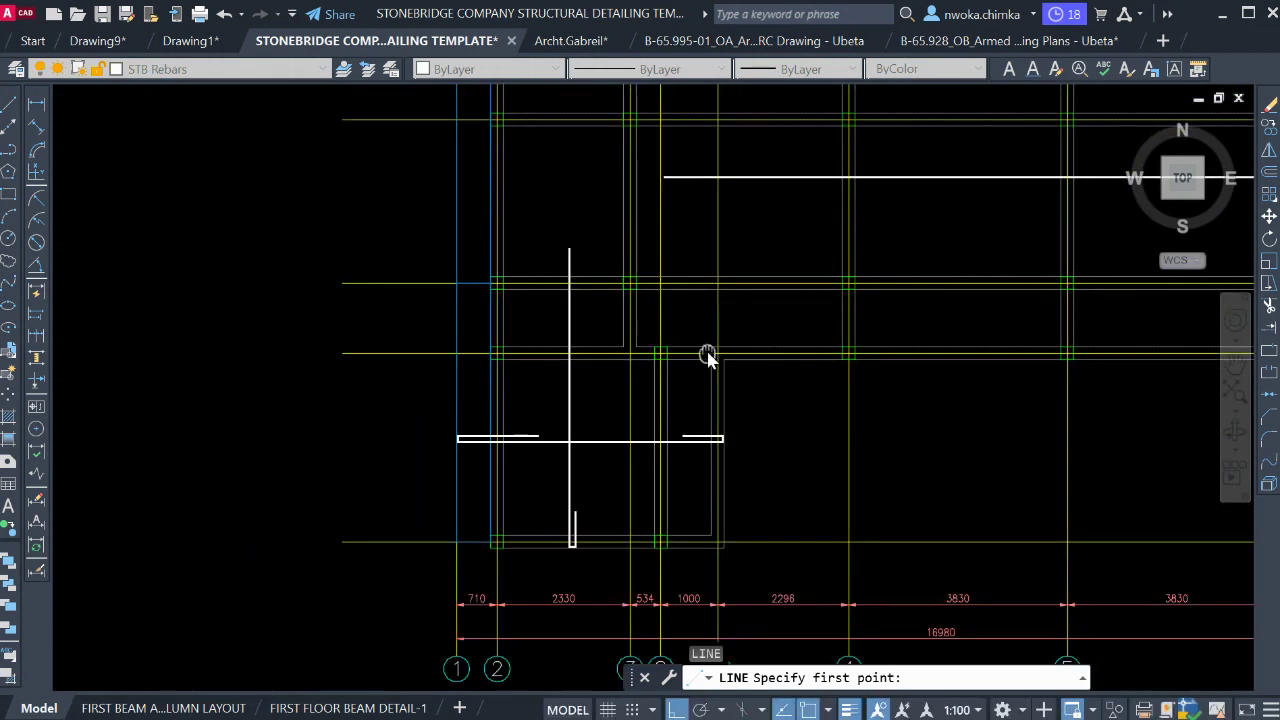
key(Escape)
Copy the bottom panel's horizontal bar with both bent ends straight up into the panel between grids C and H.
click(432, 412)
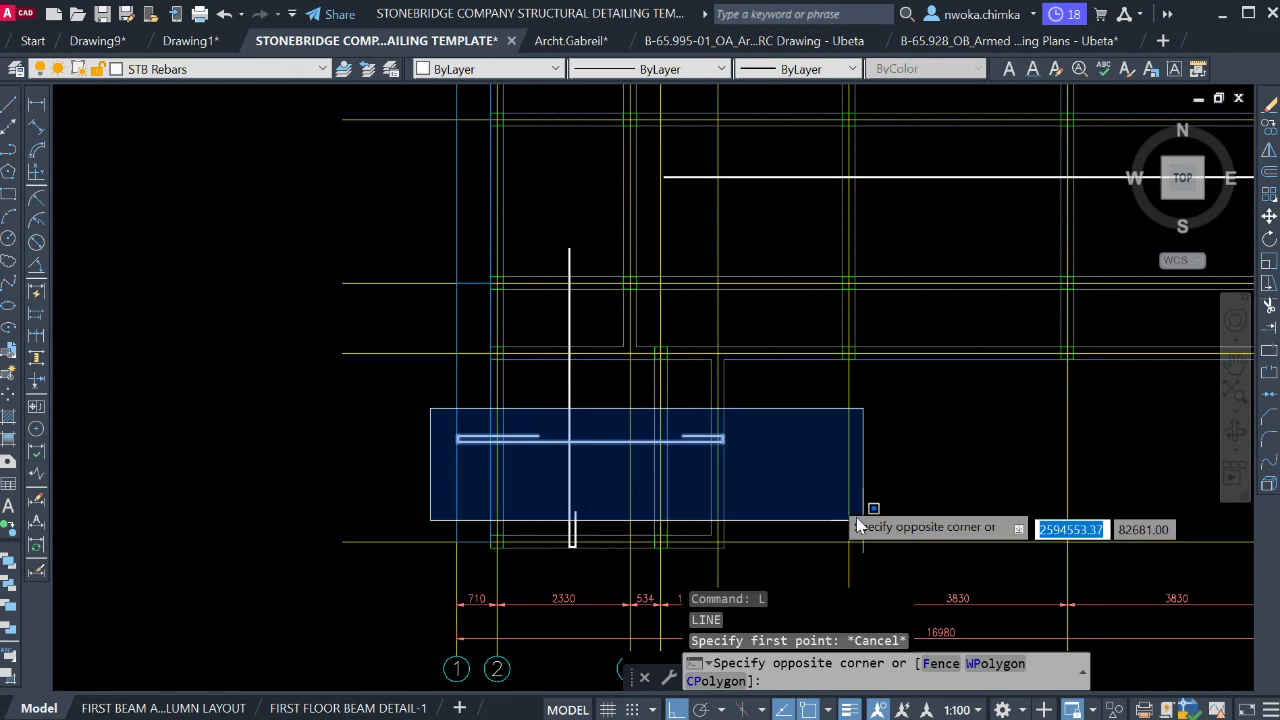
click(818, 478)
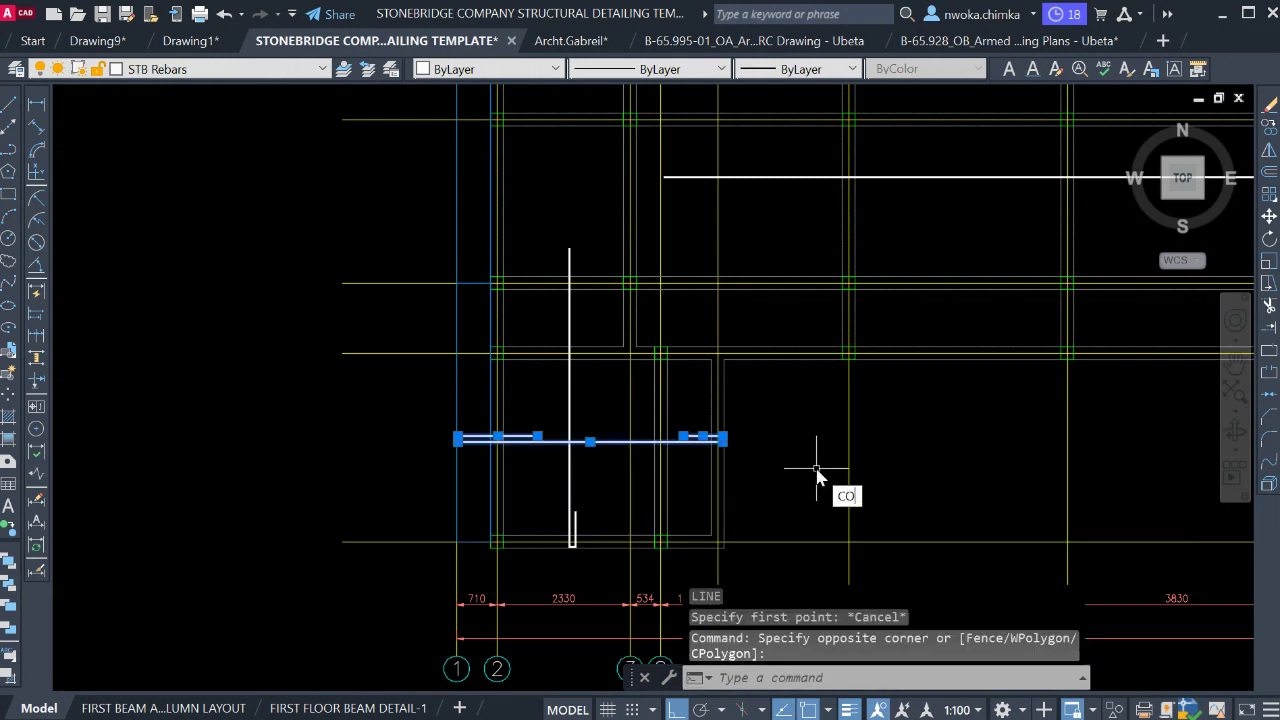
text(CO)
key(Return)
scroll(838, 478, down, 3)
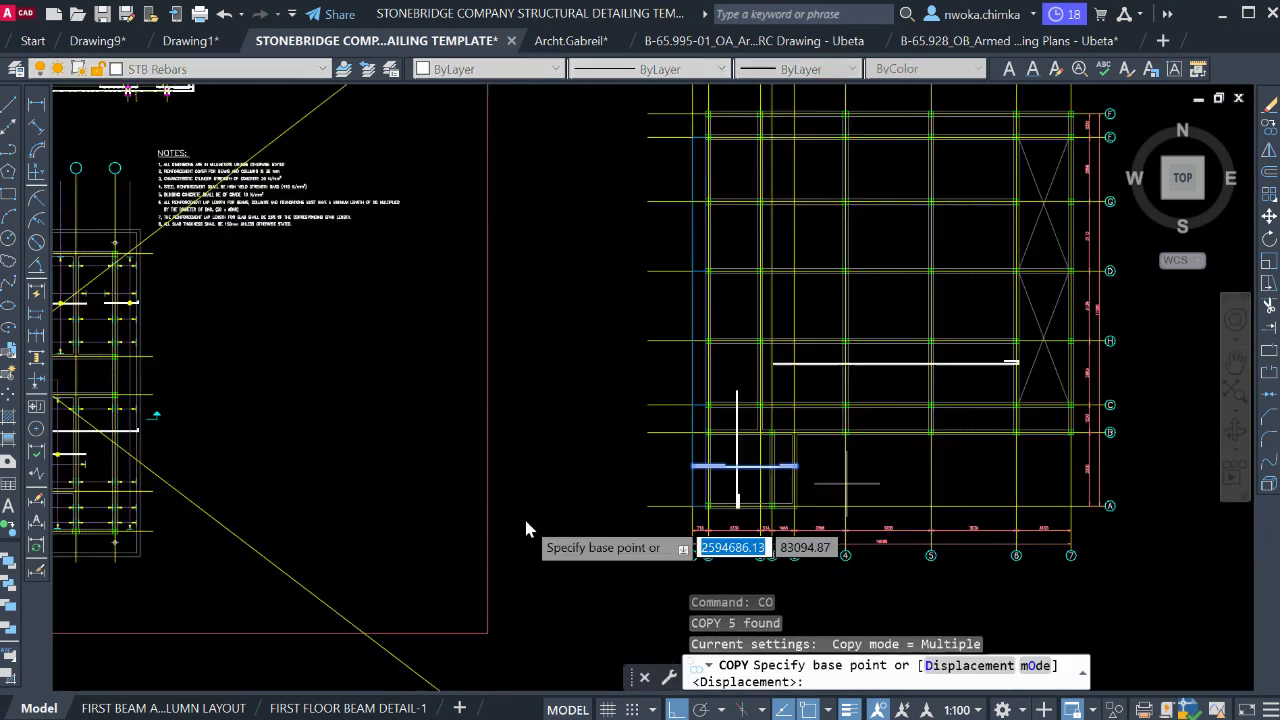
click(596, 500)
scroll(600, 420, up, 4)
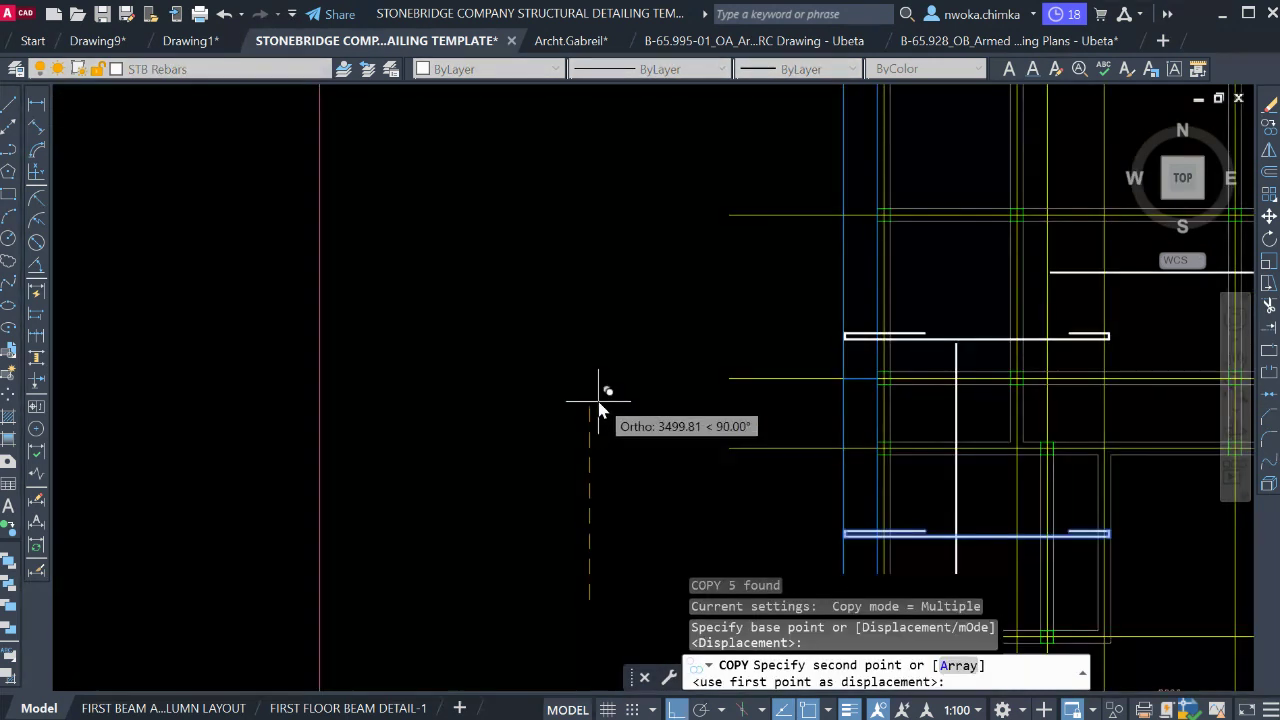
click(497, 388)
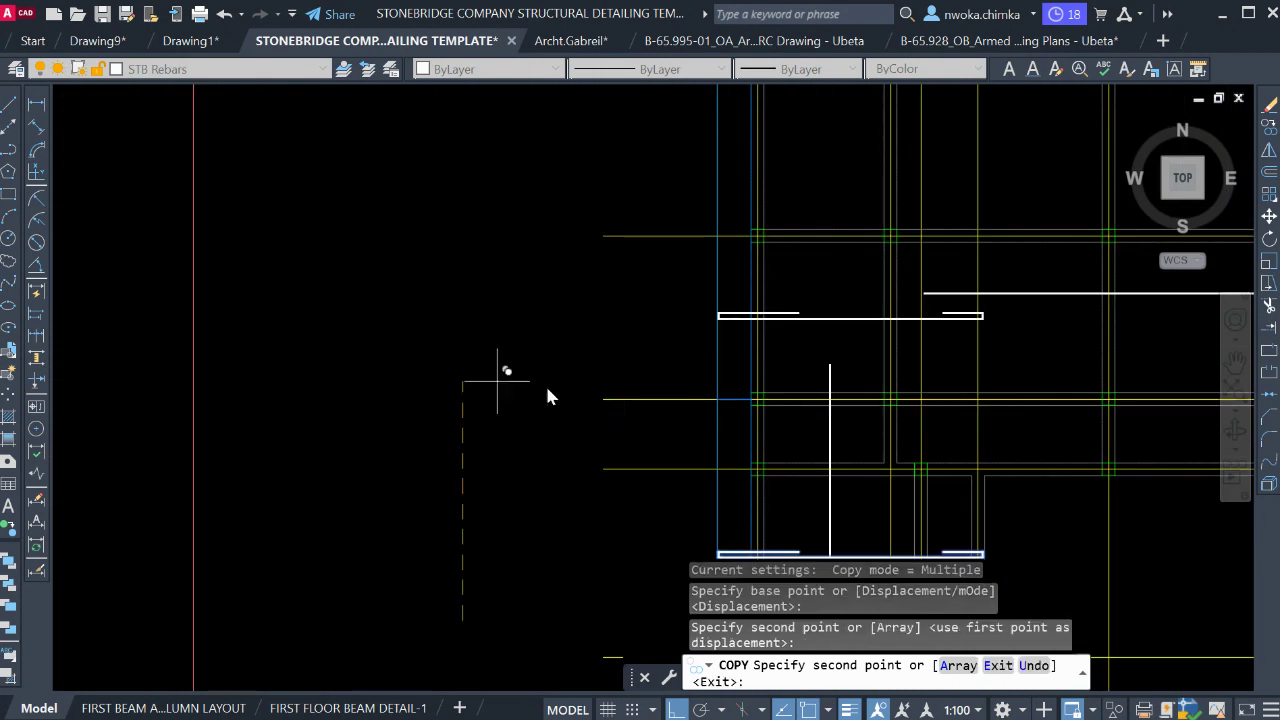
key(Escape)
Erase the right bent end of the copied bar, keeping its straight length and left bend.
middle_drag(623, 406, 346, 366)
scroll(435, 325, up, 3)
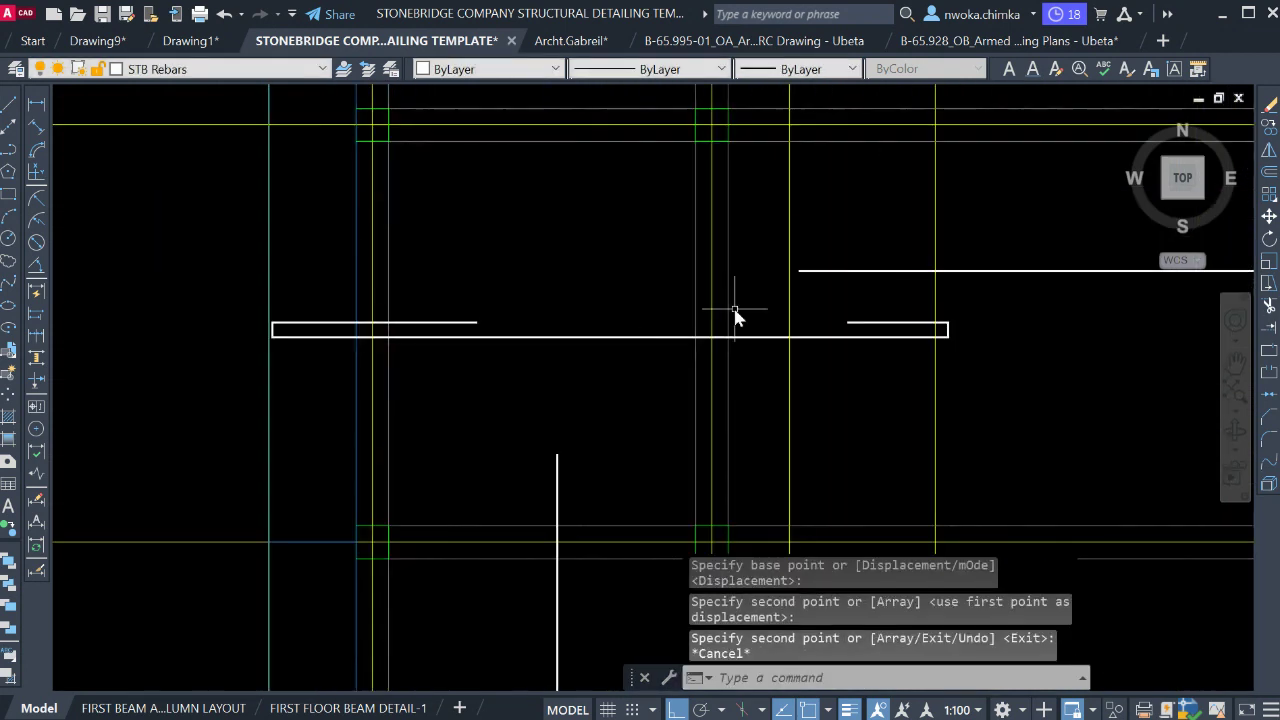
click(839, 311)
click(962, 345)
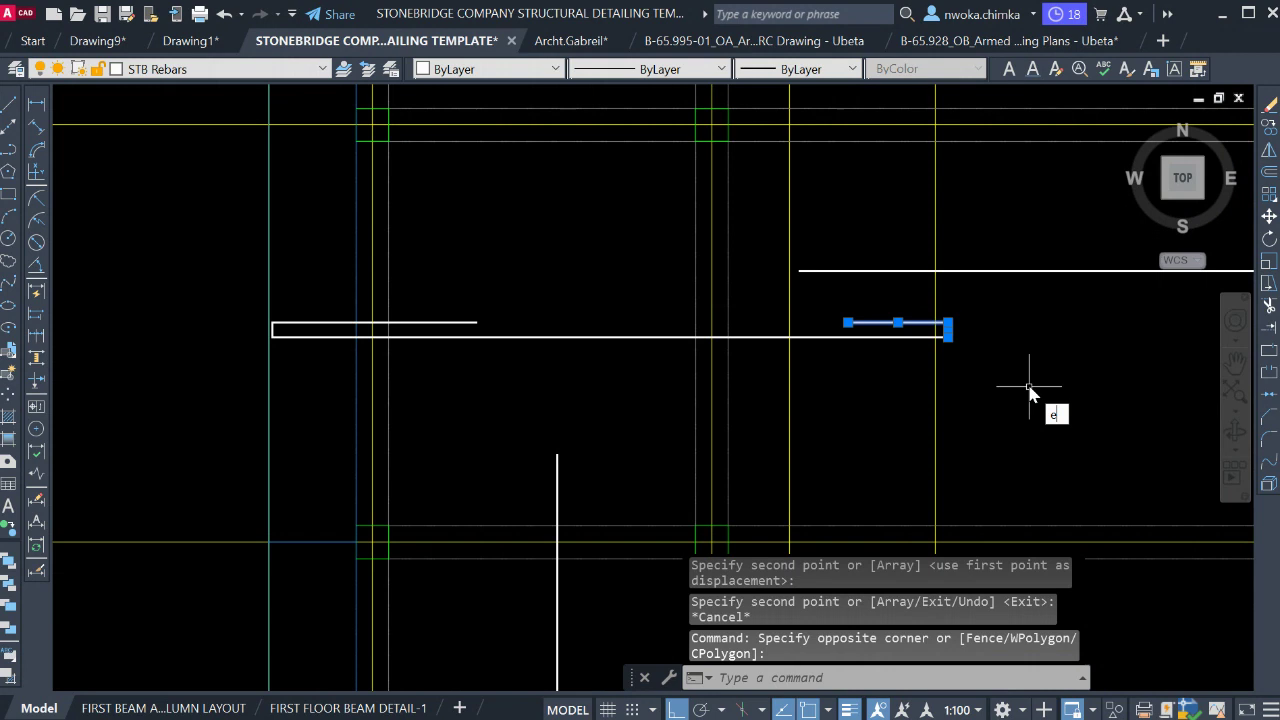
key(e)
key(Return)
scroll(850, 375, down, 2)
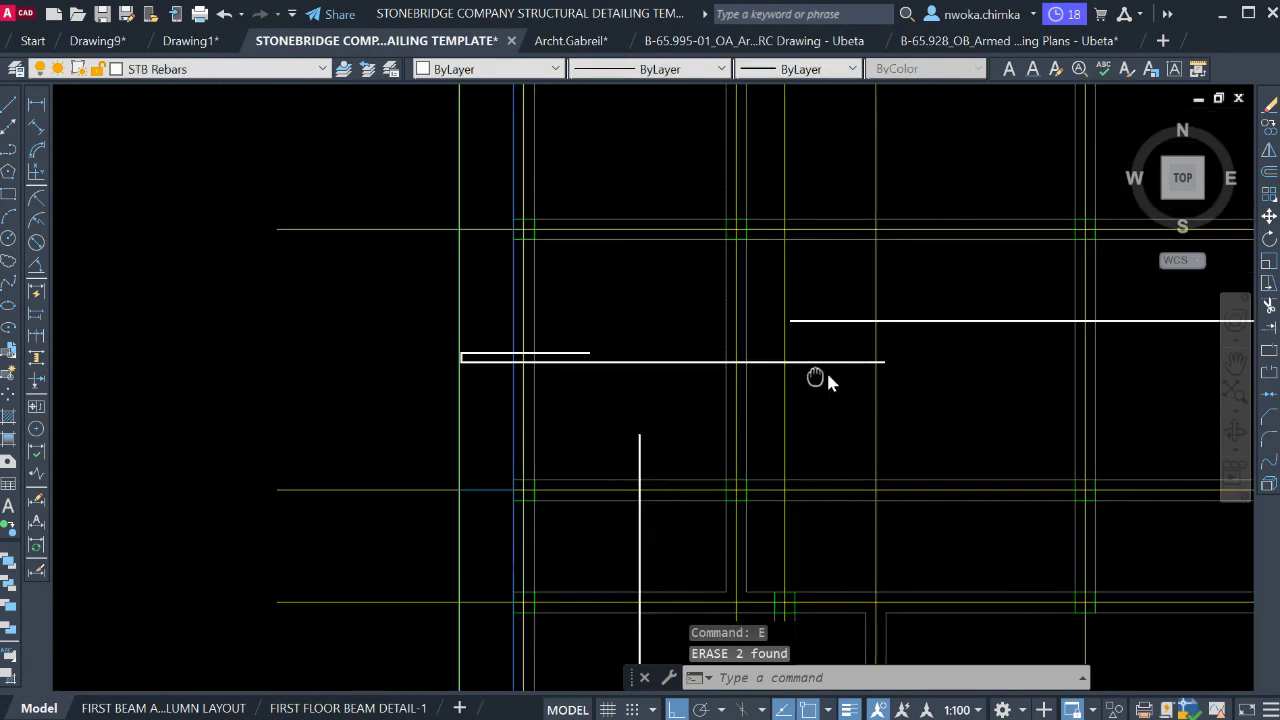
scroll(800, 370, up, 2)
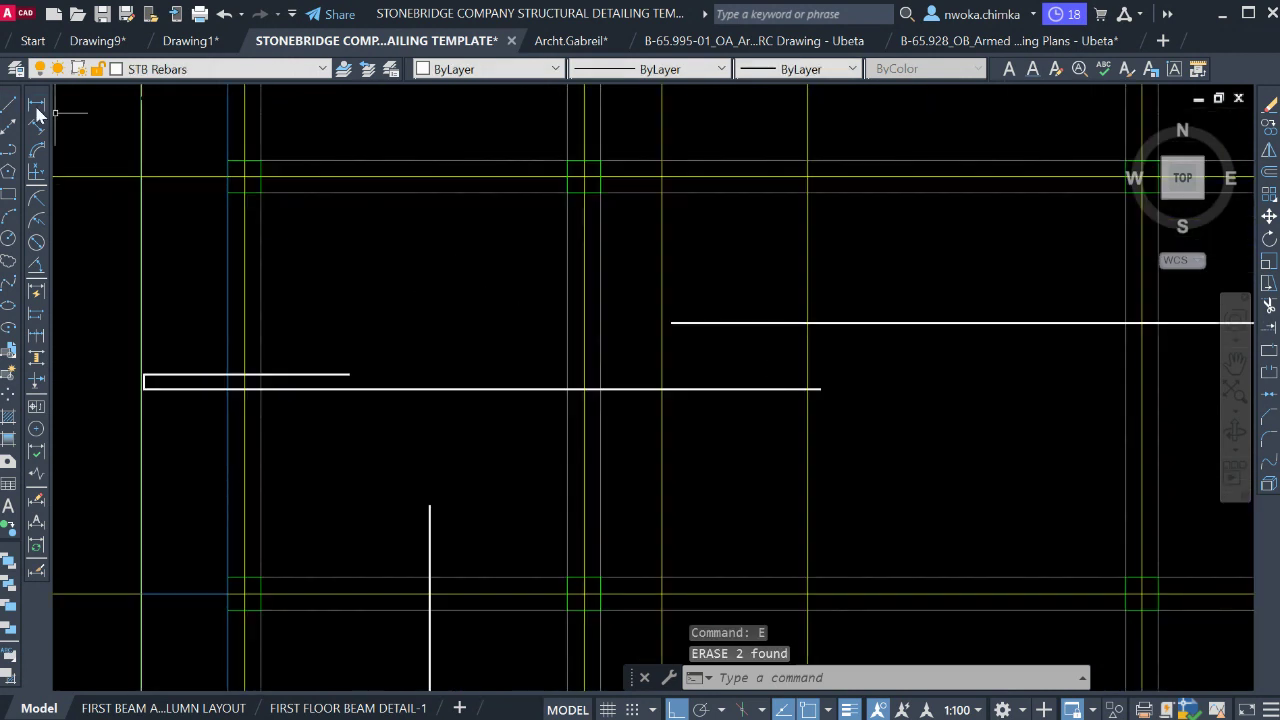
text(dli)
key(Return)
scroll(808, 325, up, 3)
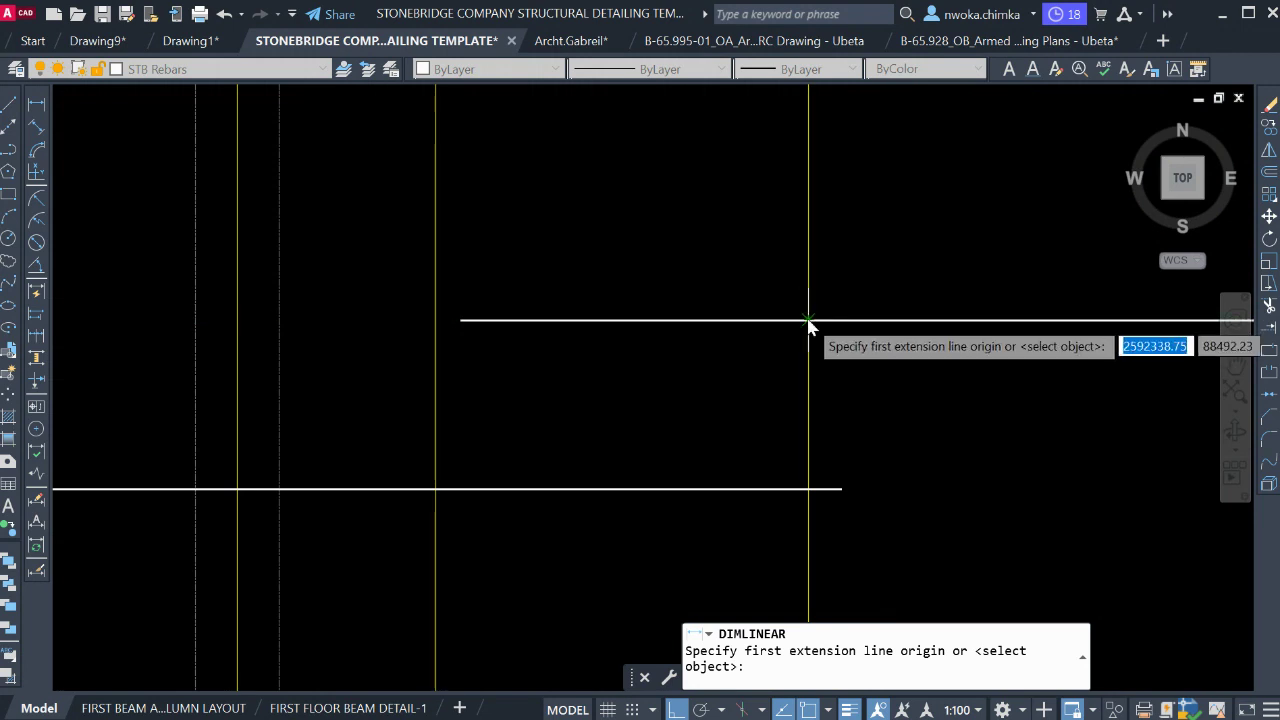
key(Escape)
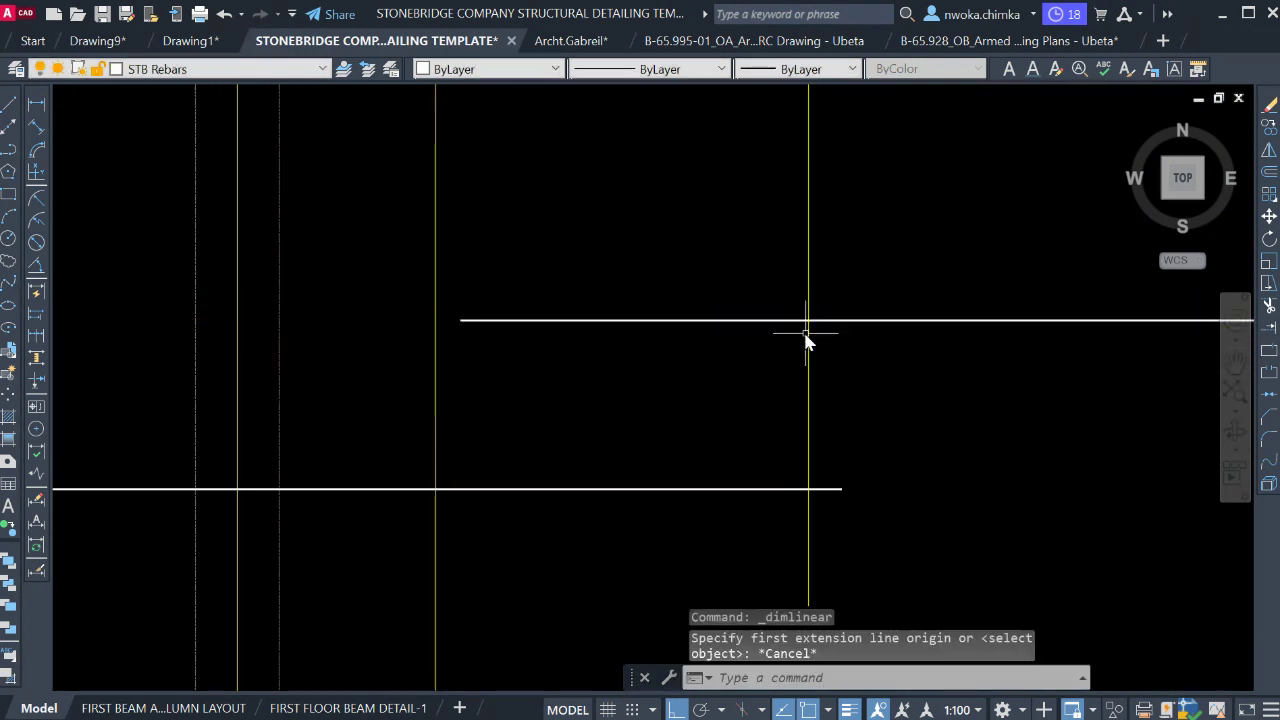
text(l)
key(Return)
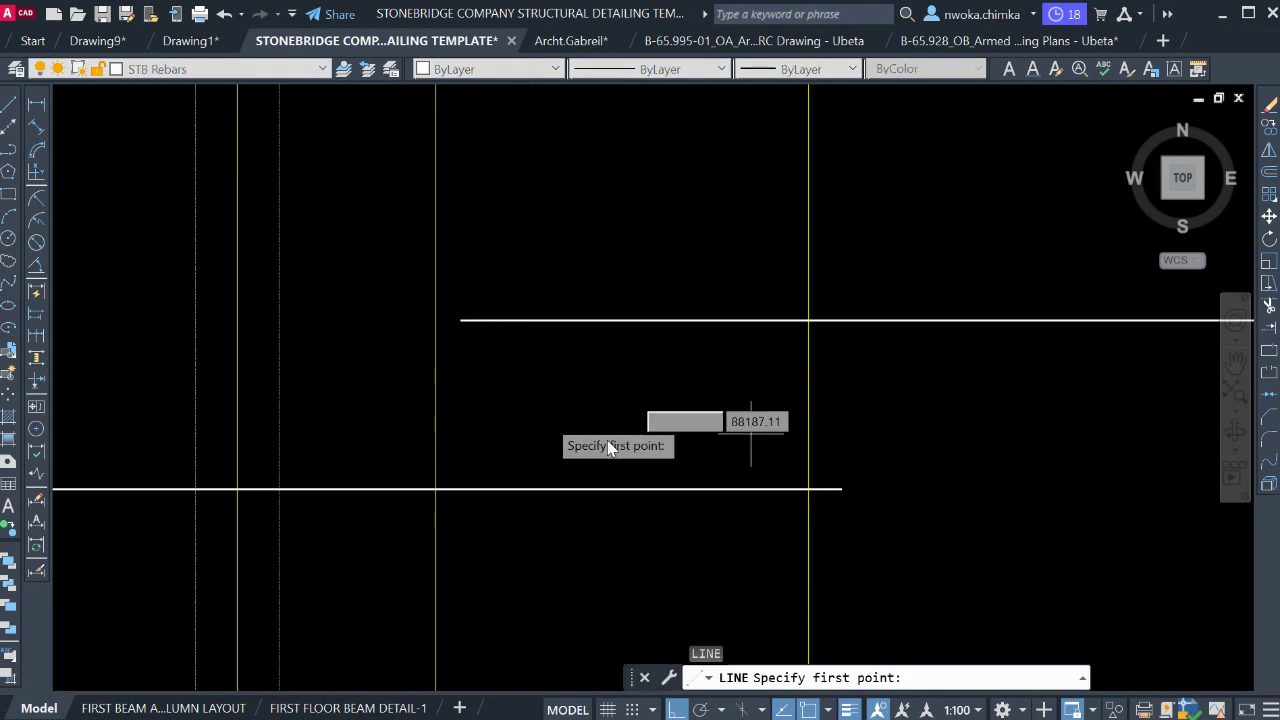
key(Escape)
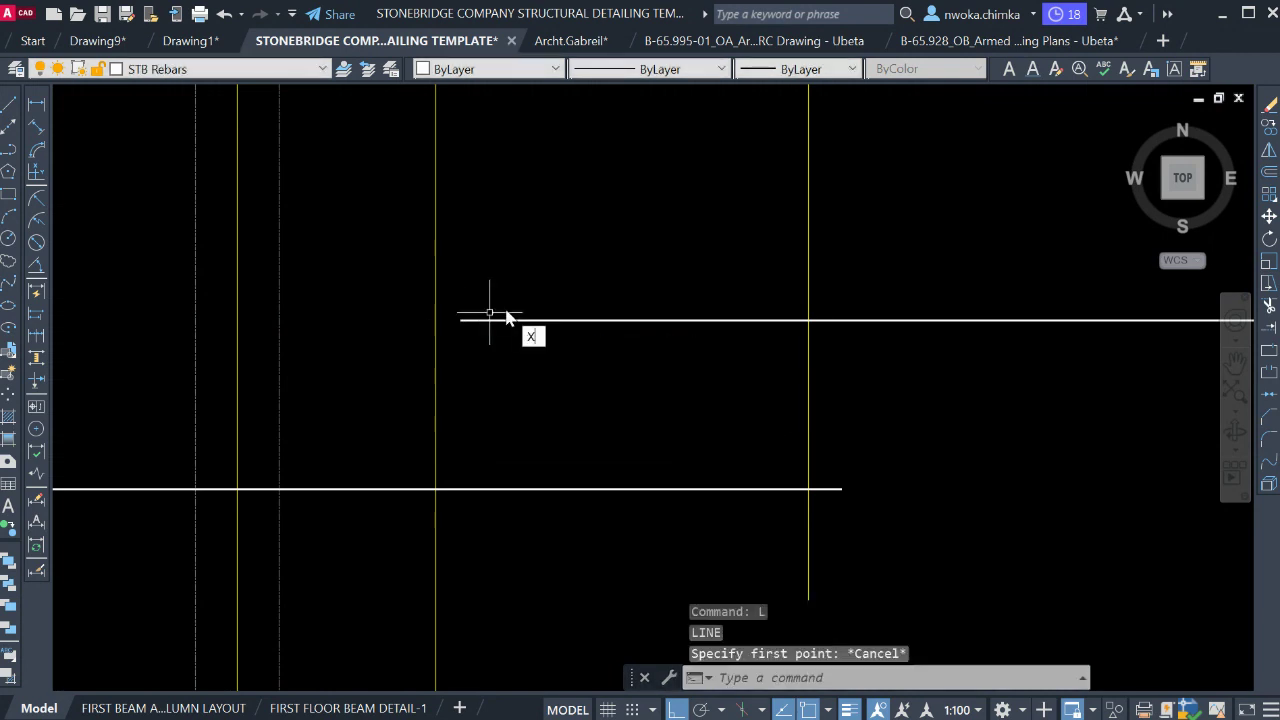
key(Escape)
Draw a vertical guide line about 350 mm long upward from the left end of the long horizontal bar.
text(l)
key(Return)
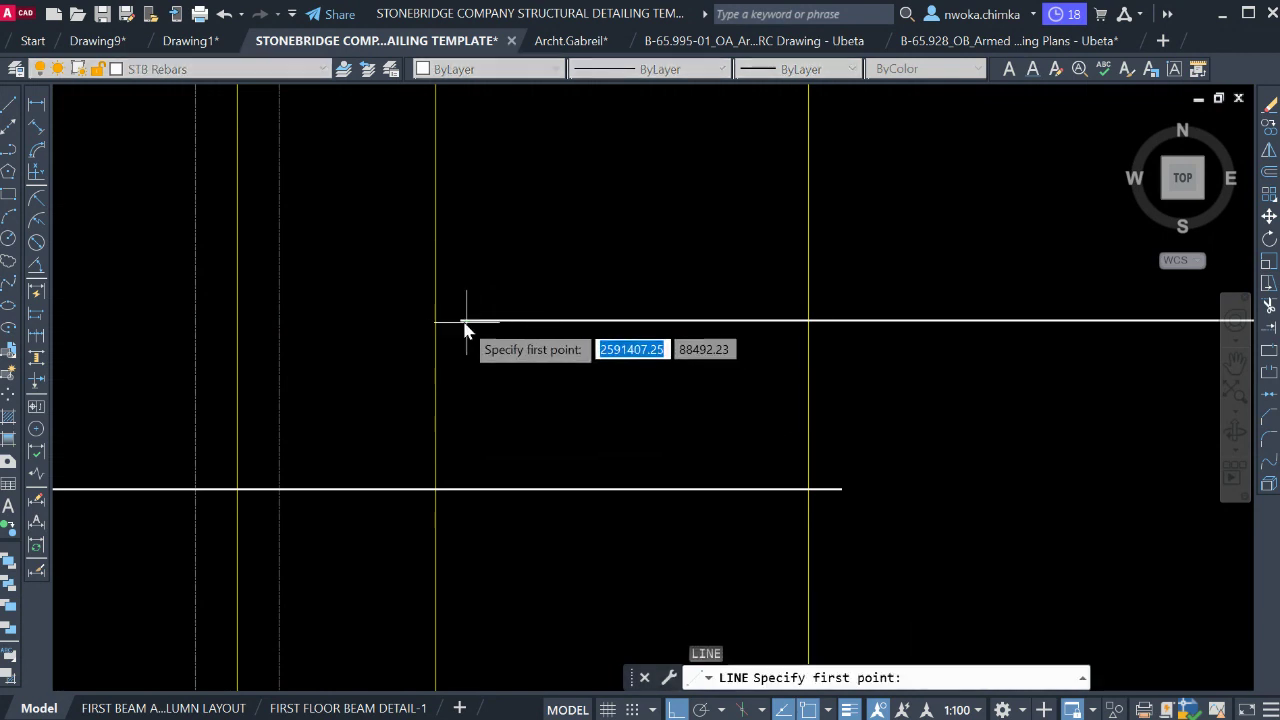
click(461, 320)
click(493, 200)
key(Escape)
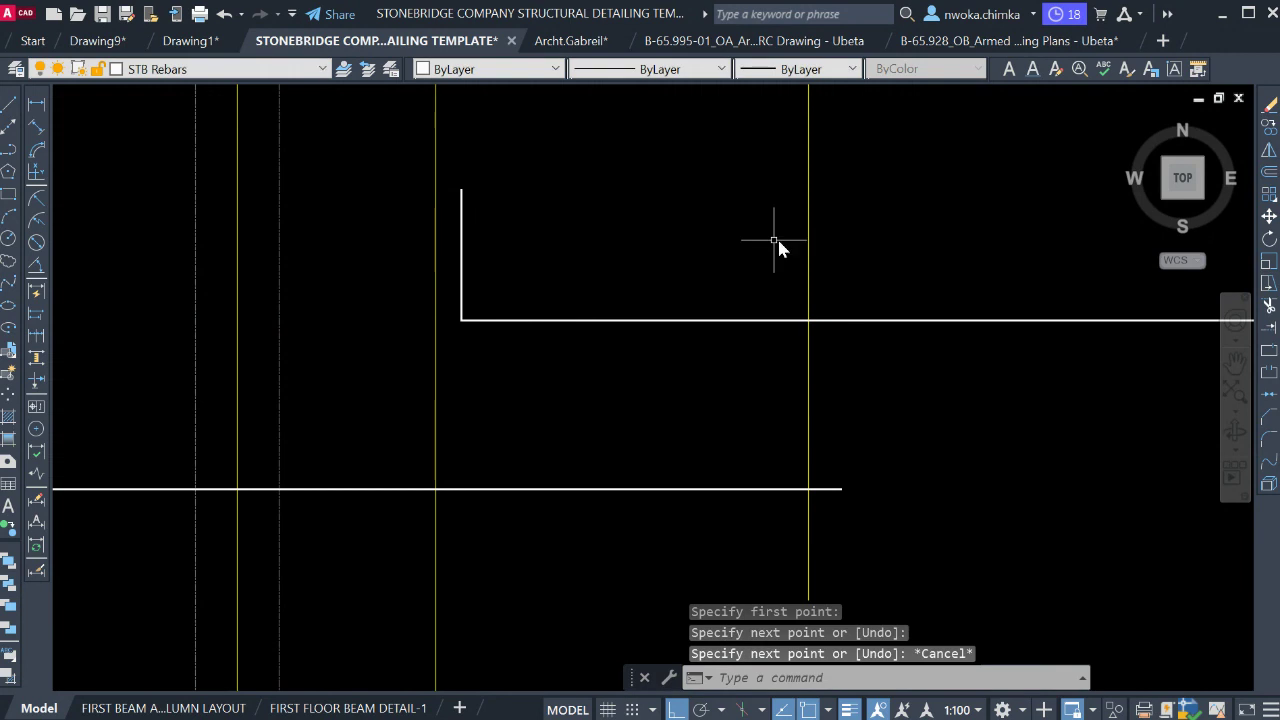
Offset the vertical guide line 600 mm to the right and erase the original line at the bar's end.
text(o)
key(Return)
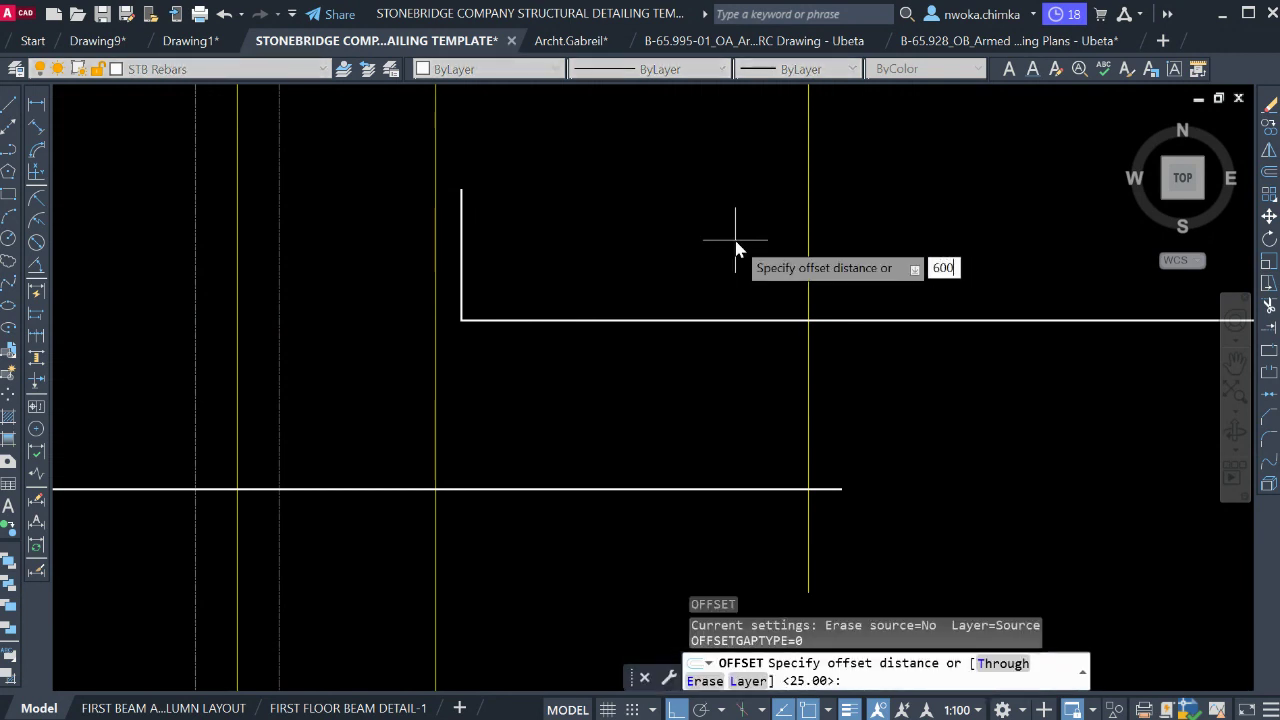
key(Return)
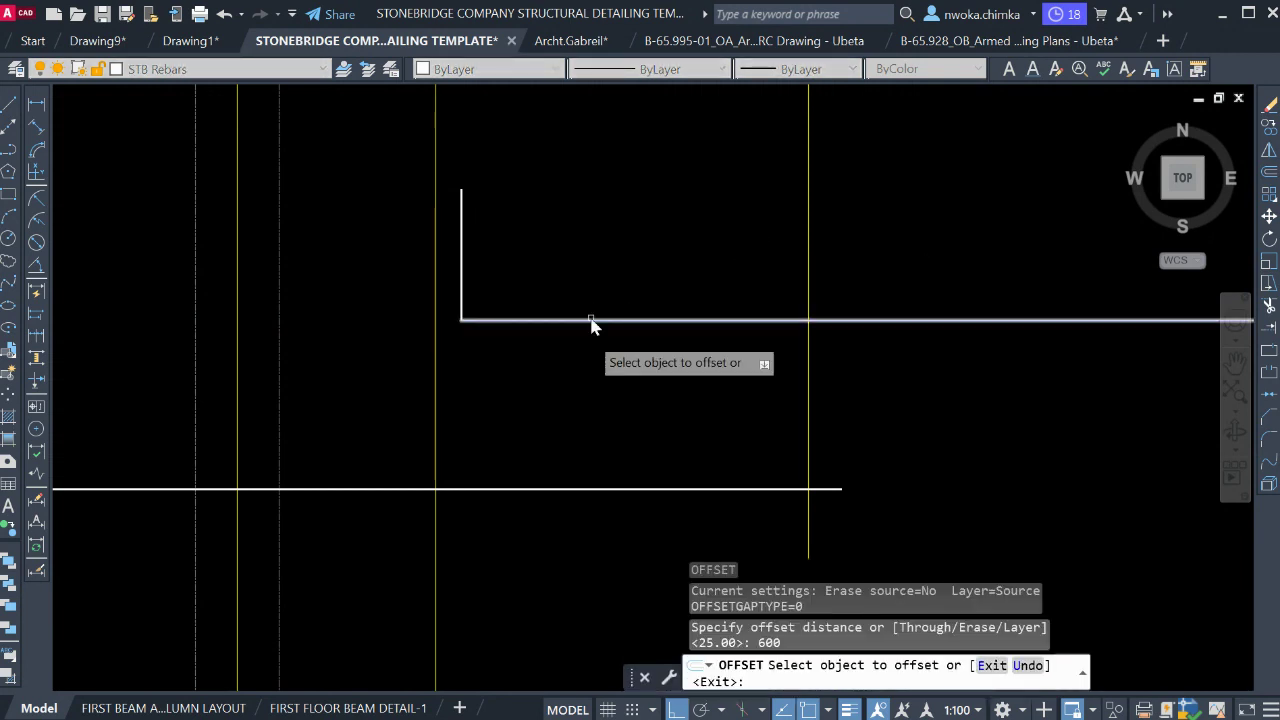
click(461, 240)
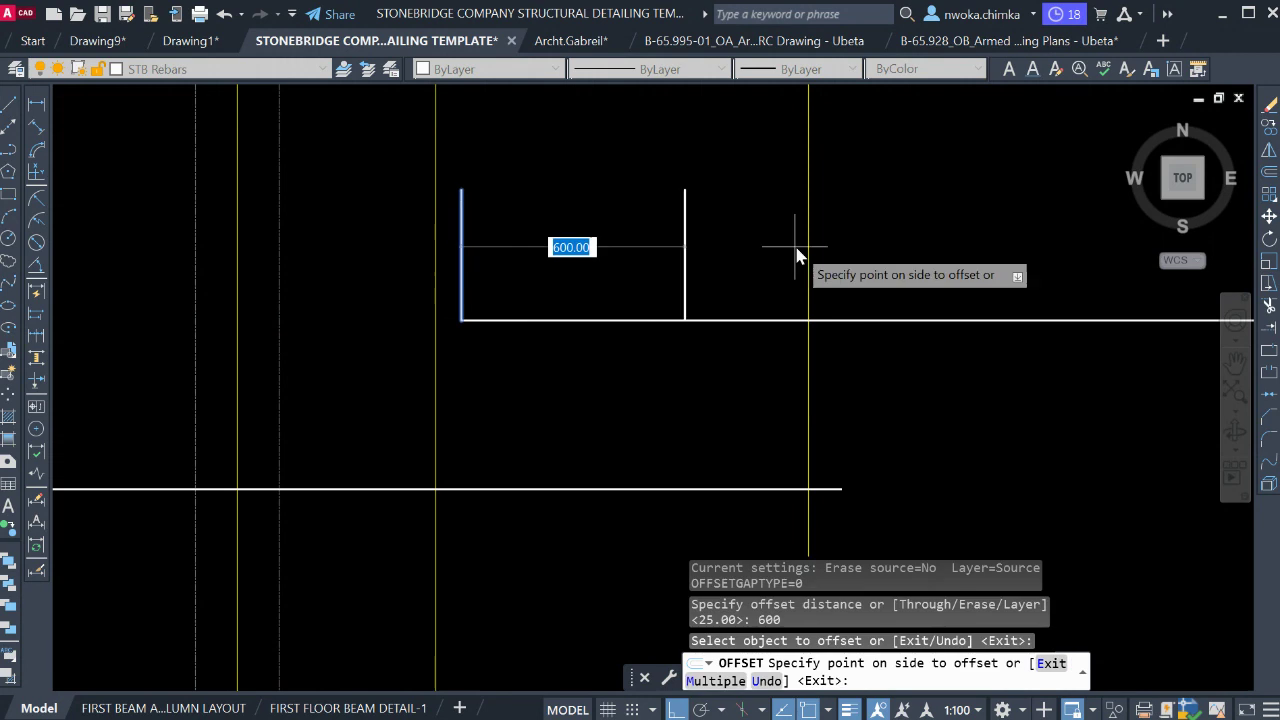
click(794, 251)
key(Escape)
click(497, 218)
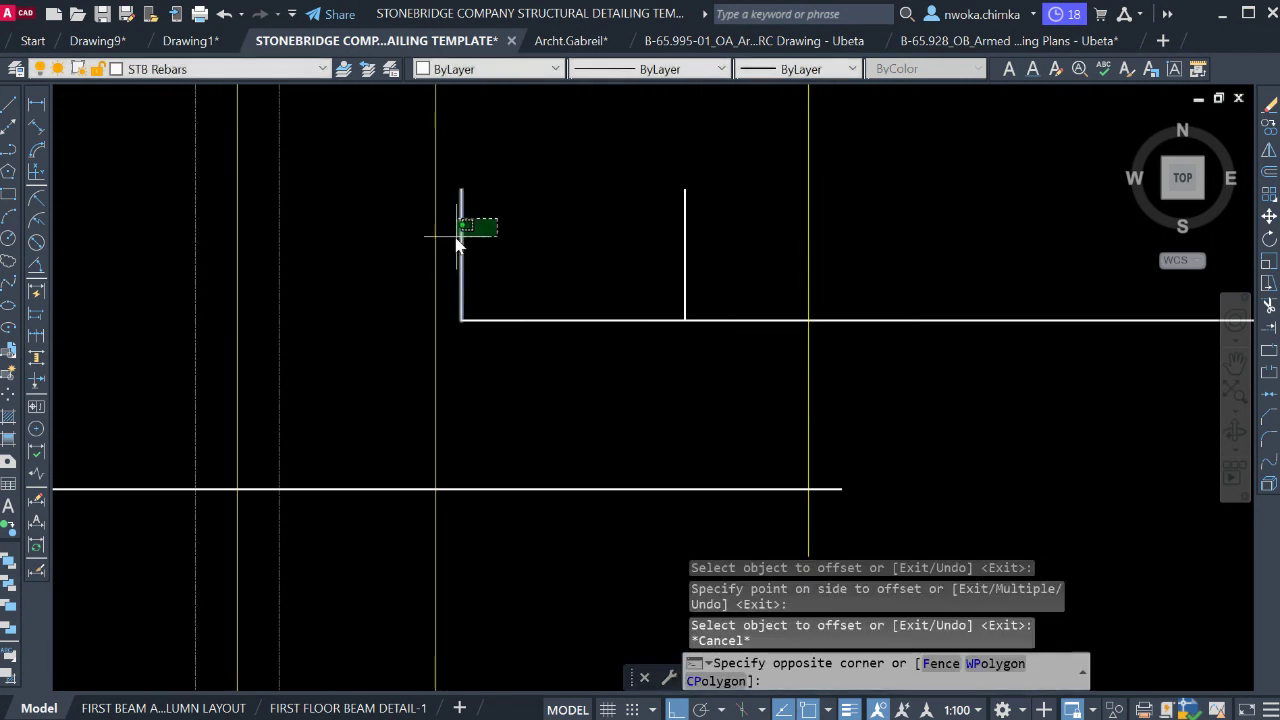
click(457, 230)
text(e)
key(Return)
Stretch the offset guide line's lower end straight down past the copied horizontal bar.
click(684, 277)
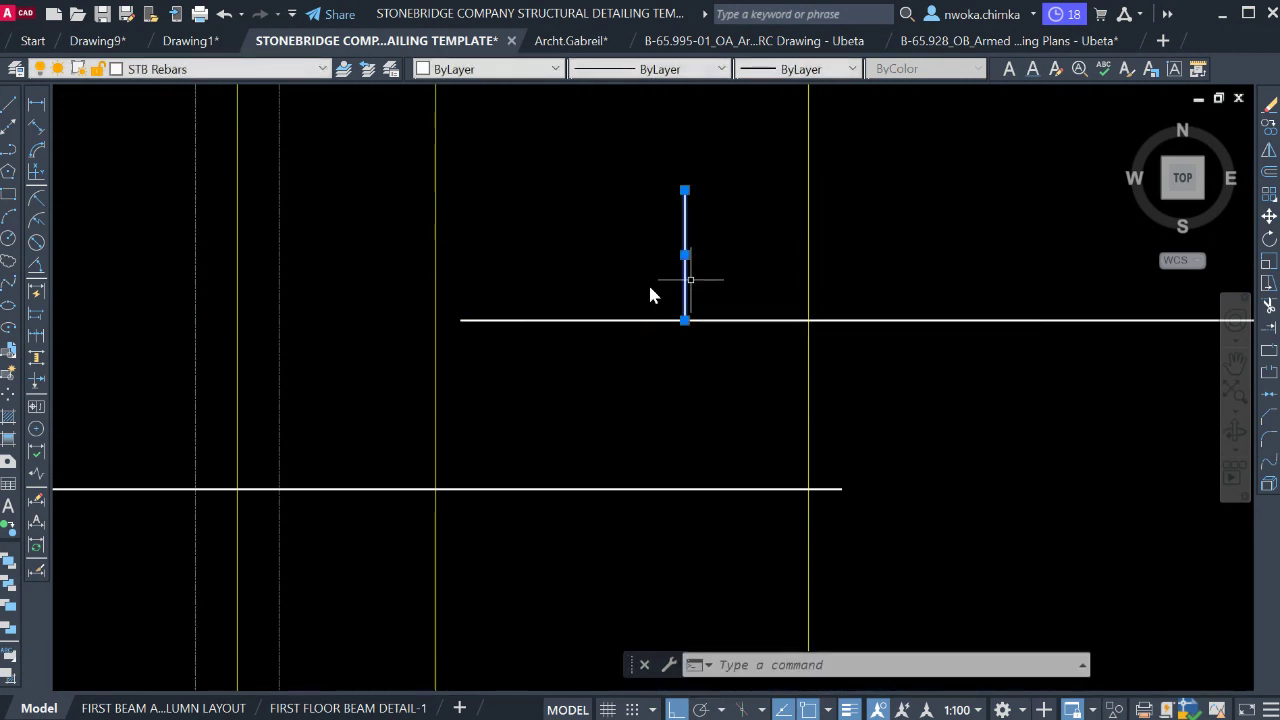
click(668, 330)
click(684, 320)
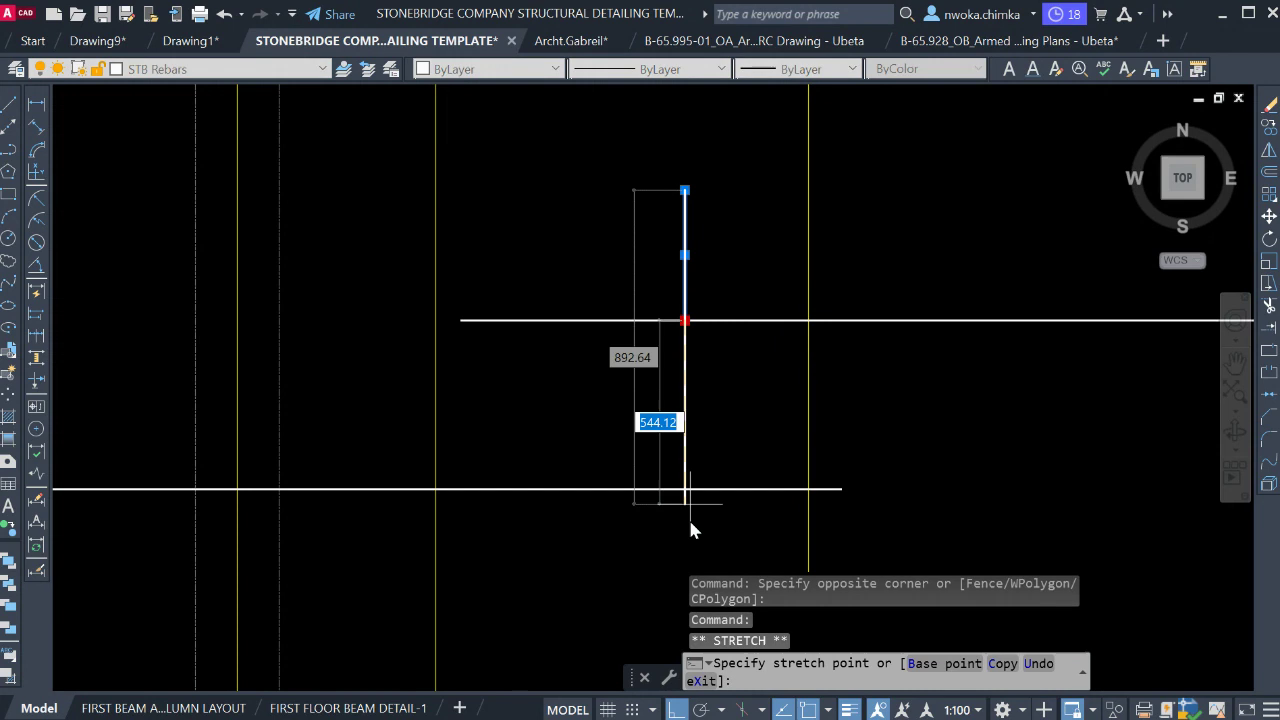
click(686, 527)
key(Escape)
click(705, 478)
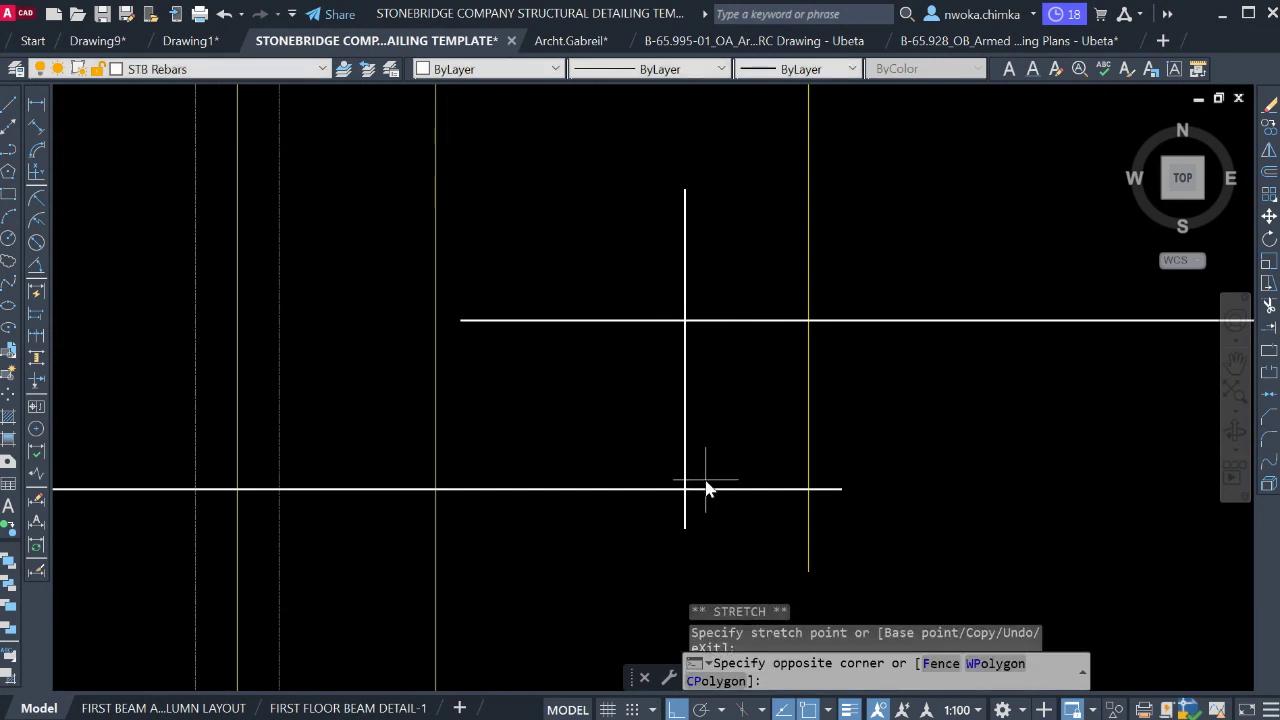
key(Escape)
Trim the copied bar's right end back to the vertical guide line.
click(690, 425)
click(672, 441)
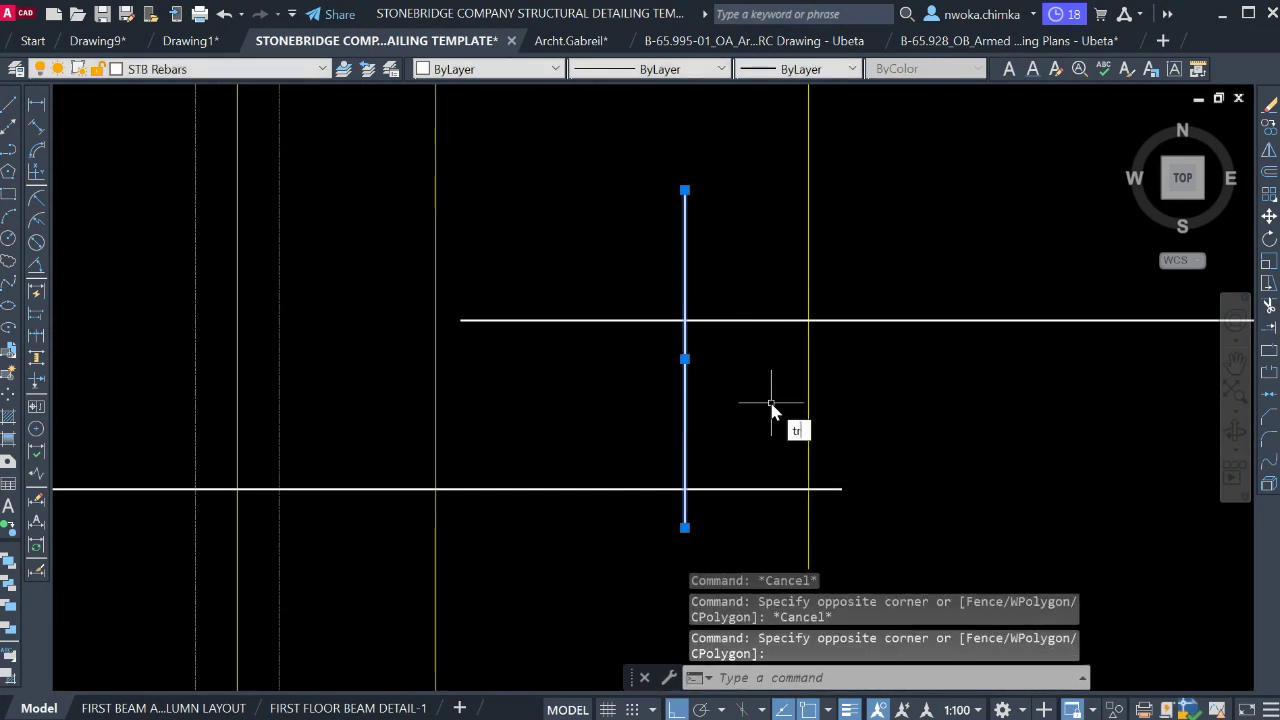
text(tr)
key(Return)
click(766, 500)
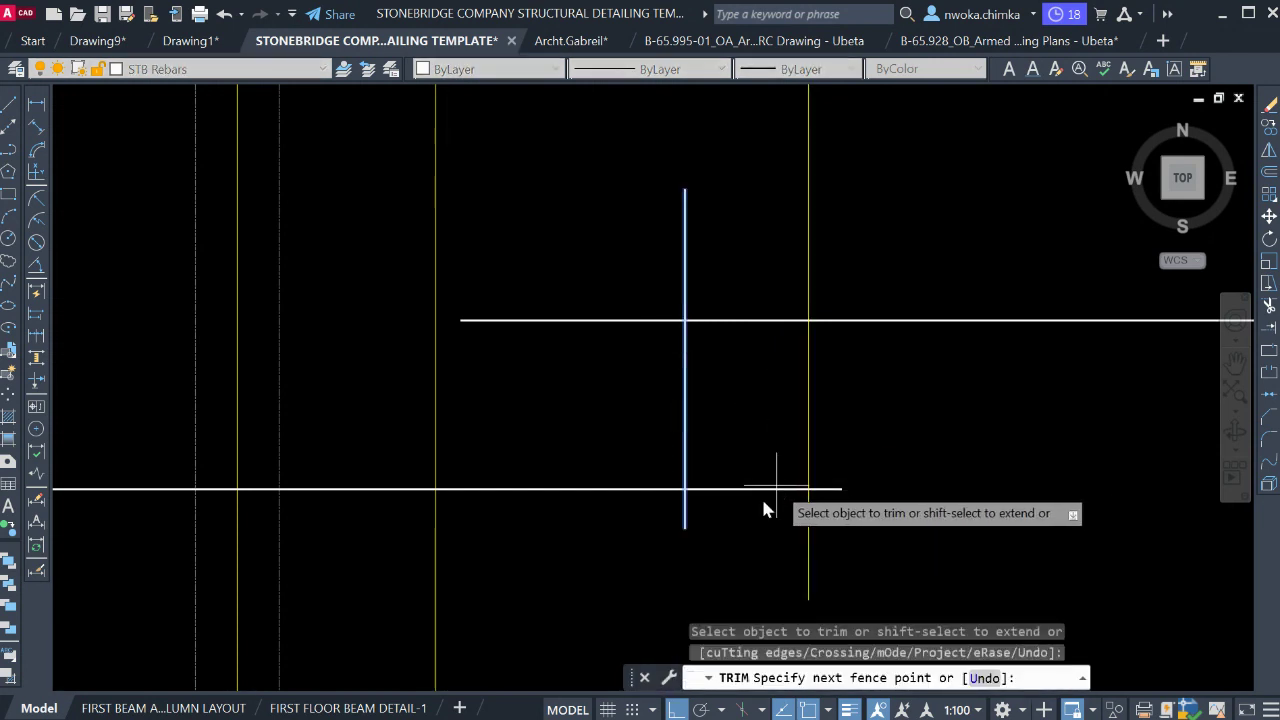
click(757, 476)
key(Escape)
Erase the vertical guide line and check the lap between the two horizontal bars.
click(692, 420)
click(657, 433)
text(e)
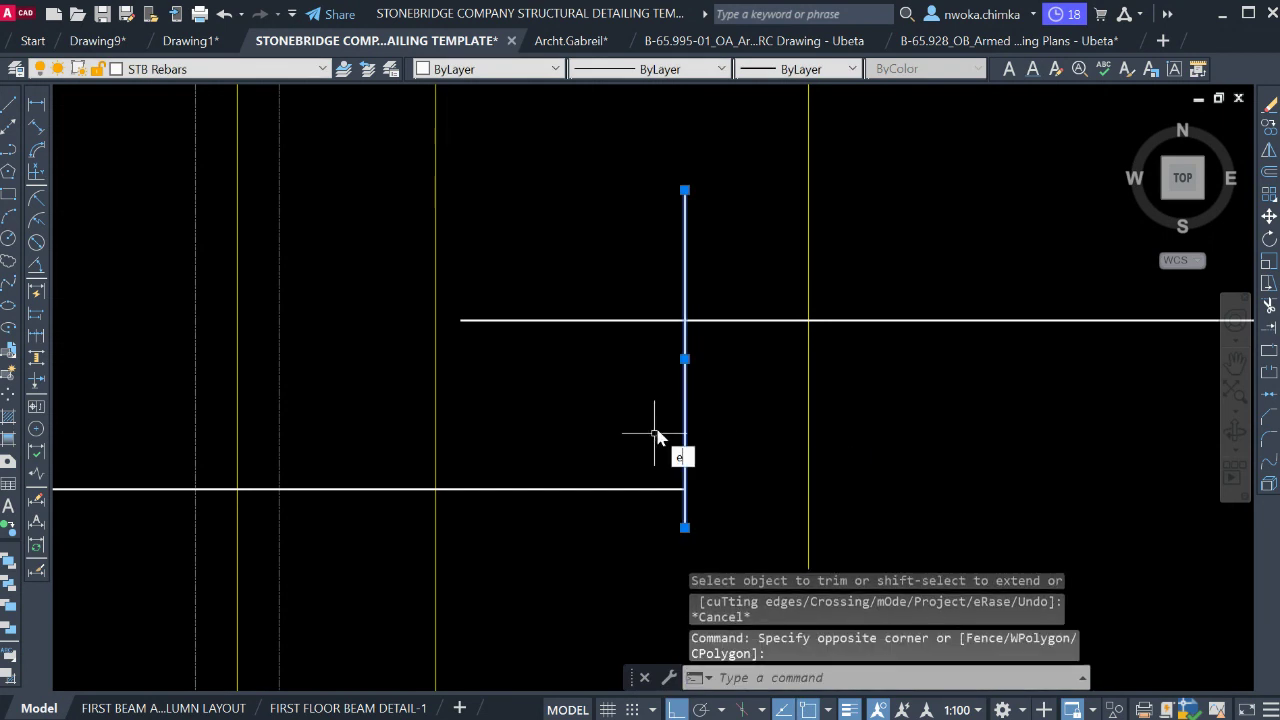
key(Return)
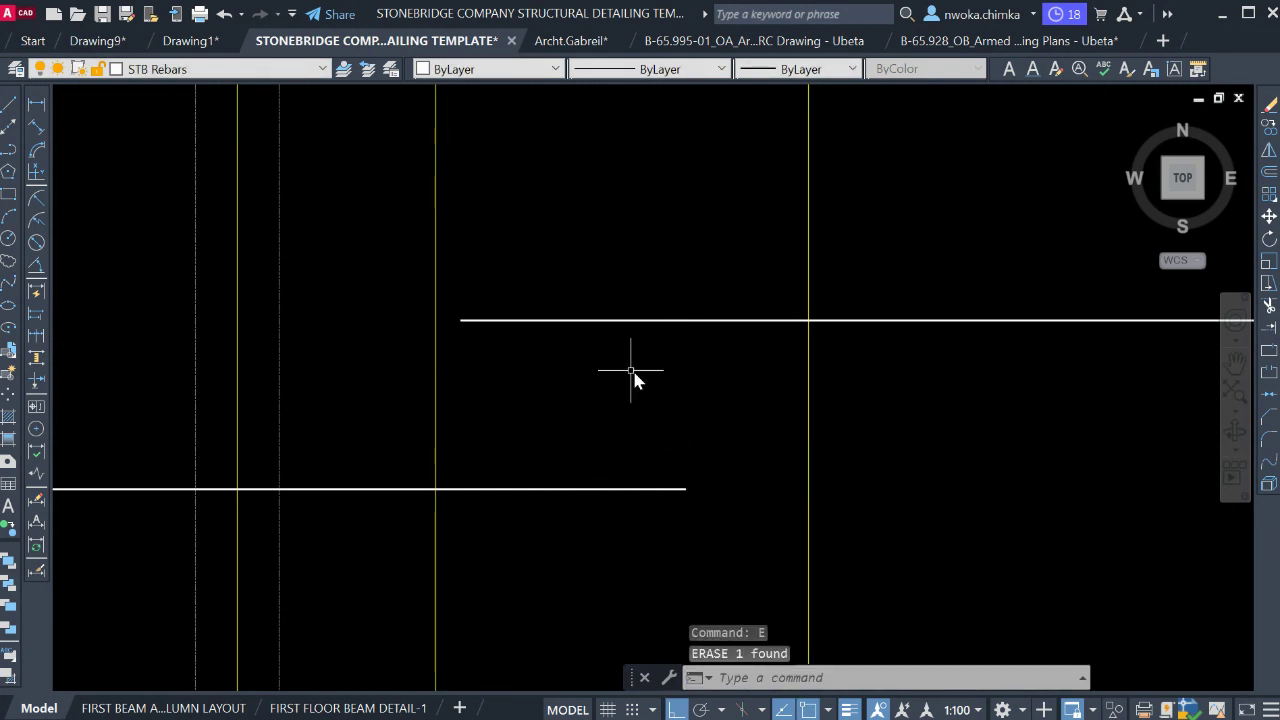
click(674, 312)
click(632, 370)
click(615, 446)
click(563, 506)
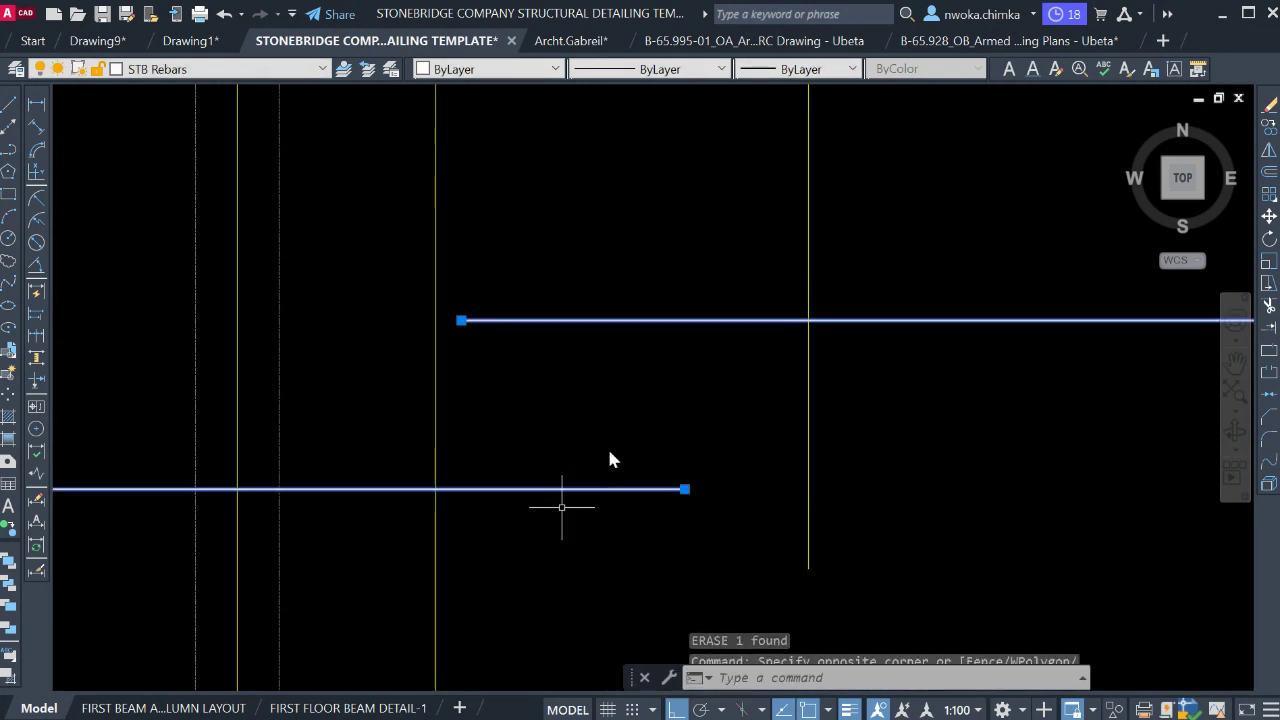
key(Escape)
Move the copied bar with its left bend straight up to sit just below the level of the long horizontal bar.
scroll(727, 337, down, 5)
middle_drag(233, 390, 451, 360)
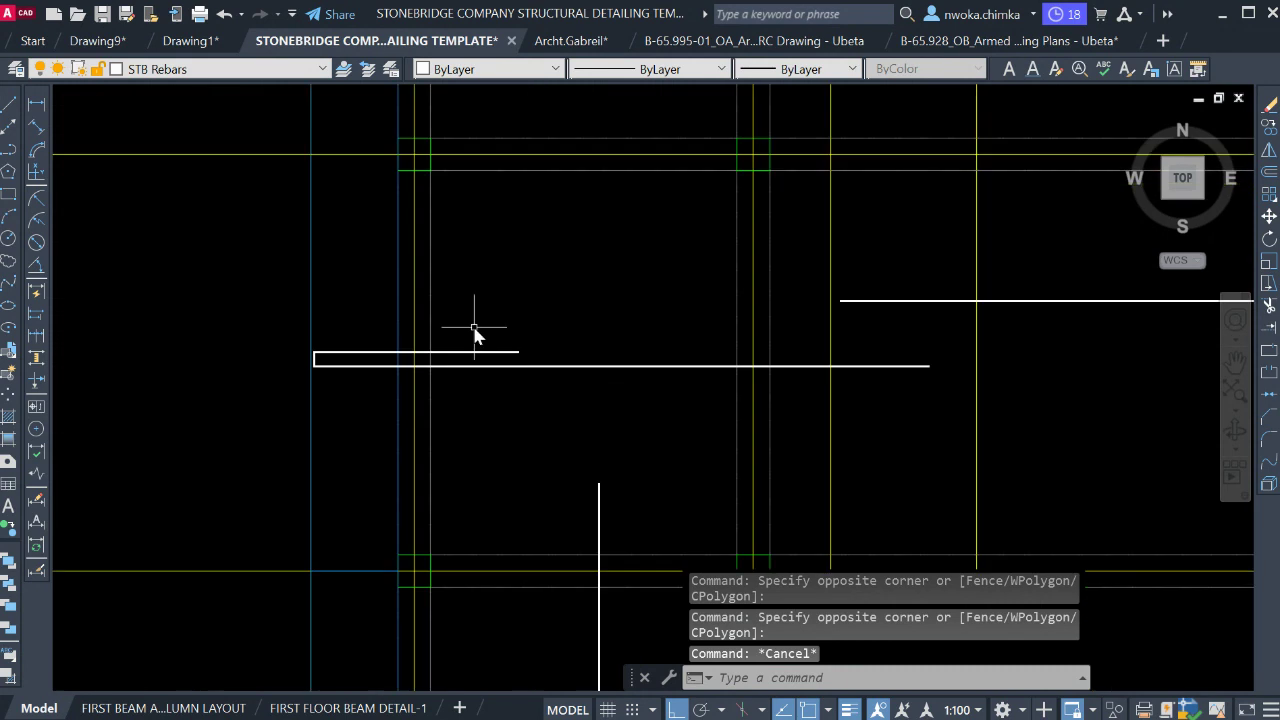
click(297, 322)
click(1010, 442)
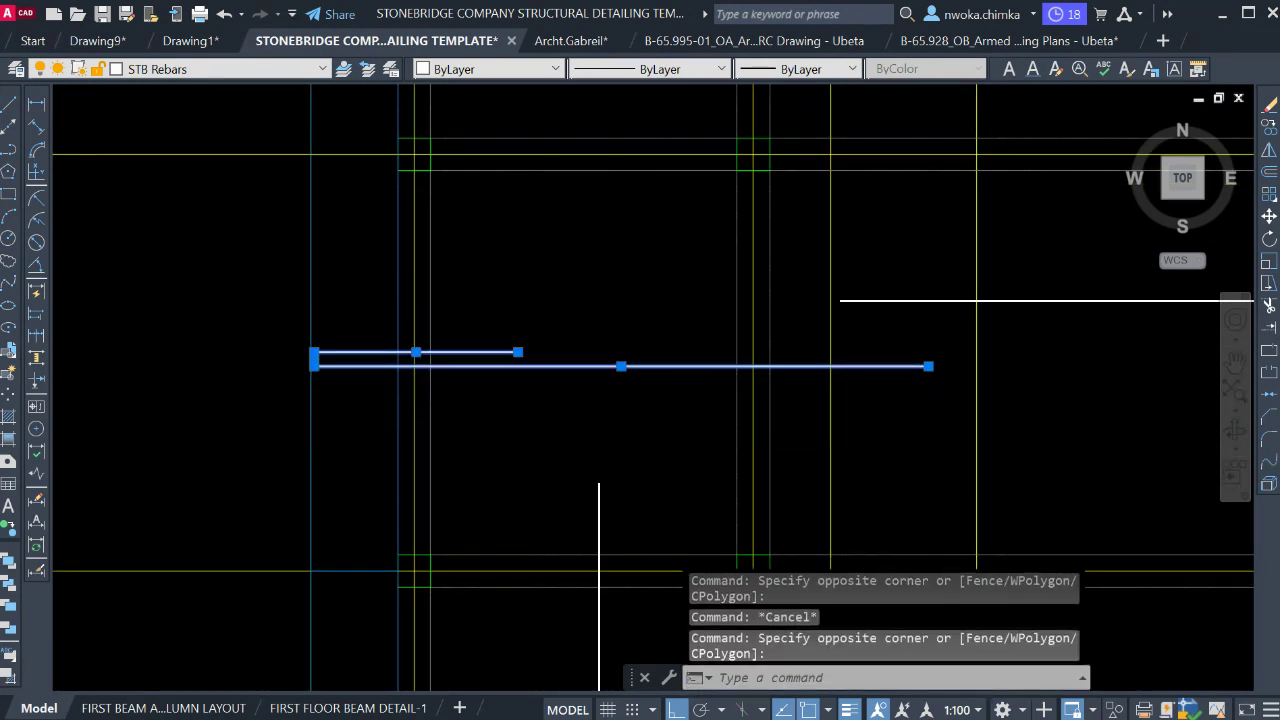
text(m)
key(Return)
click(685, 285)
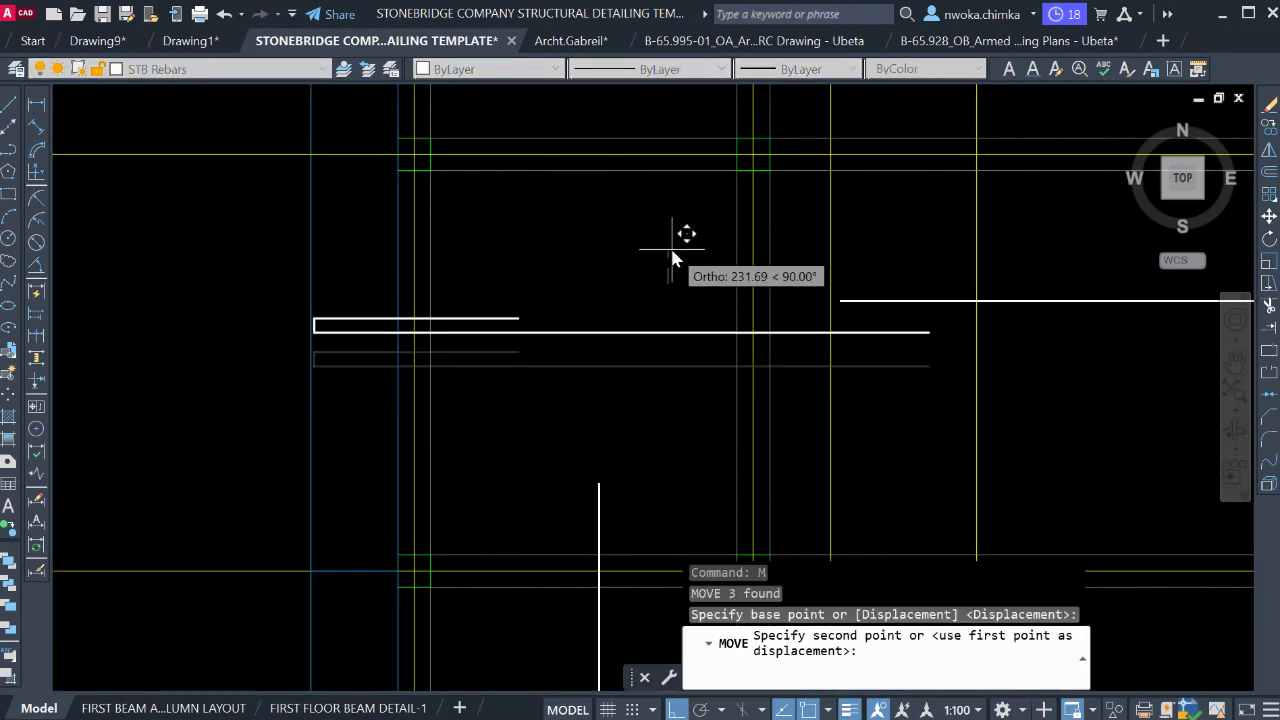
click(671, 241)
scroll(548, 285, down, 2)
middle_drag(827, 332, 437, 348)
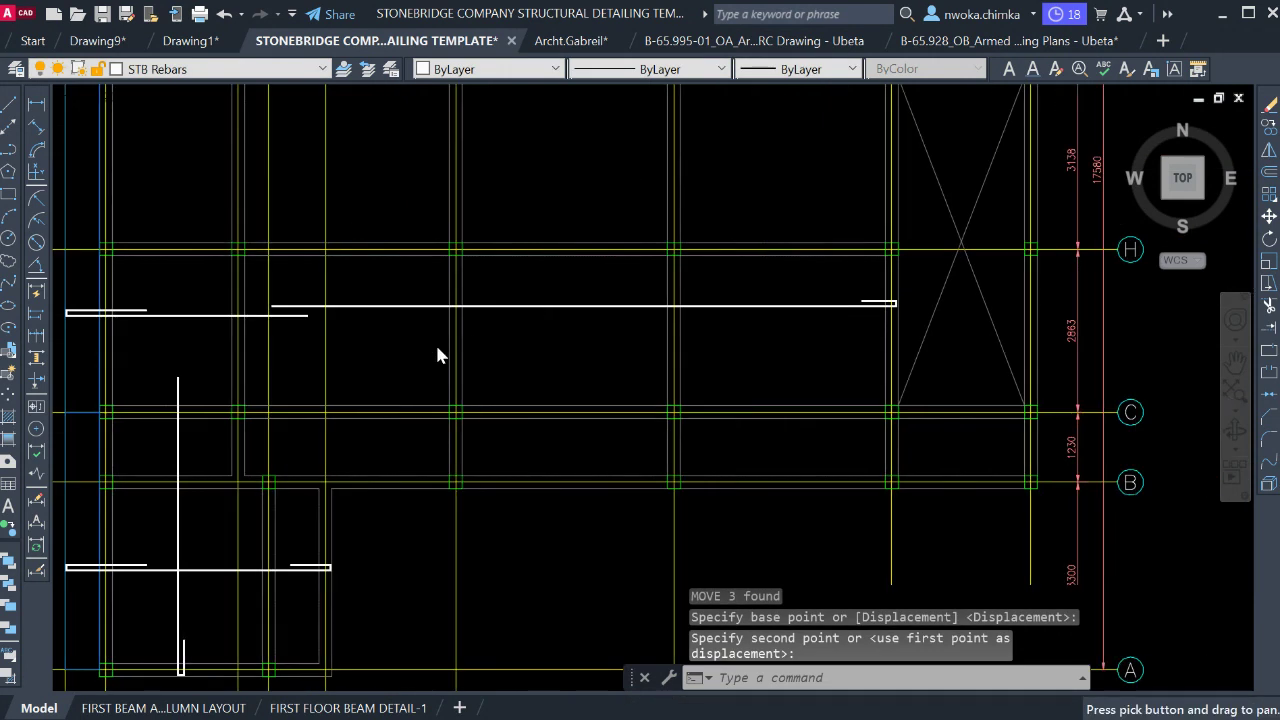
Inspect the long horizontal bar from its bent right end back to its lap with the copied left bar.
scroll(852, 311, up, 3)
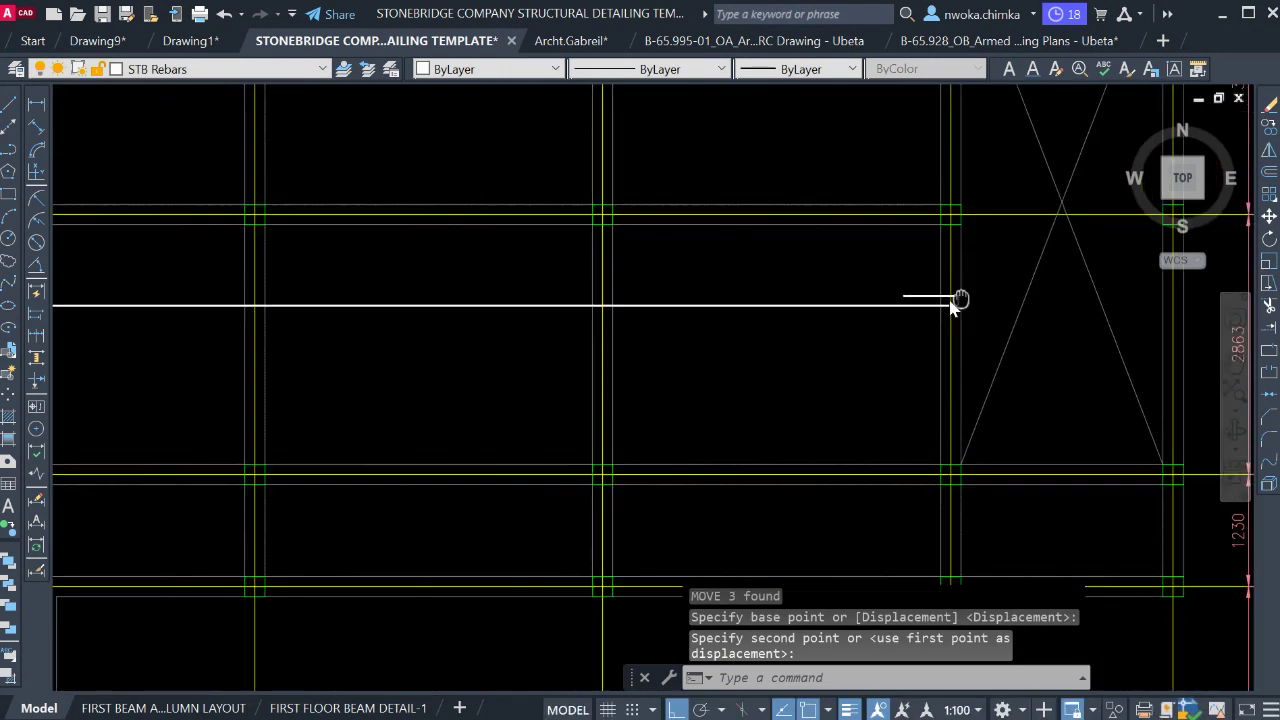
middle_drag(958, 299, 1089, 290)
middle_drag(943, 298, 1091, 294)
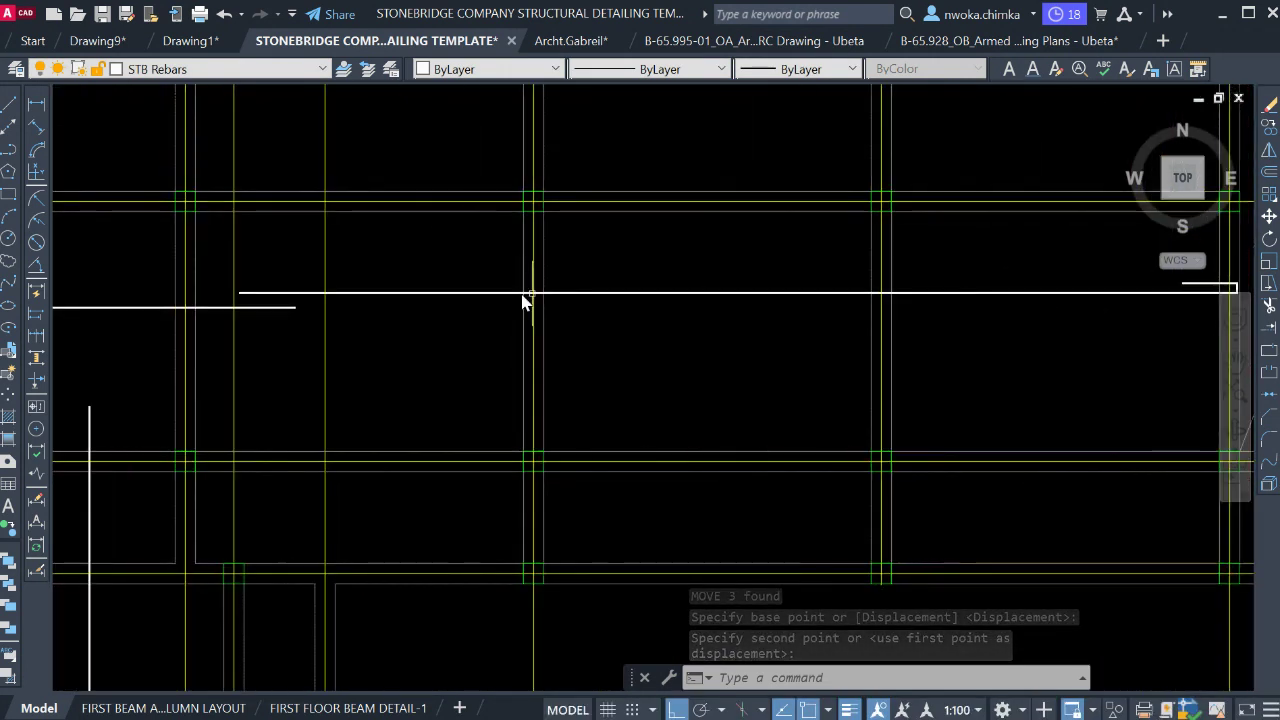
click(240, 291)
mouse_move(240, 291)
middle_down()
mouse_move(381, 314)
mouse_move(500, 303)
mouse_move(497, 330)
middle_up()
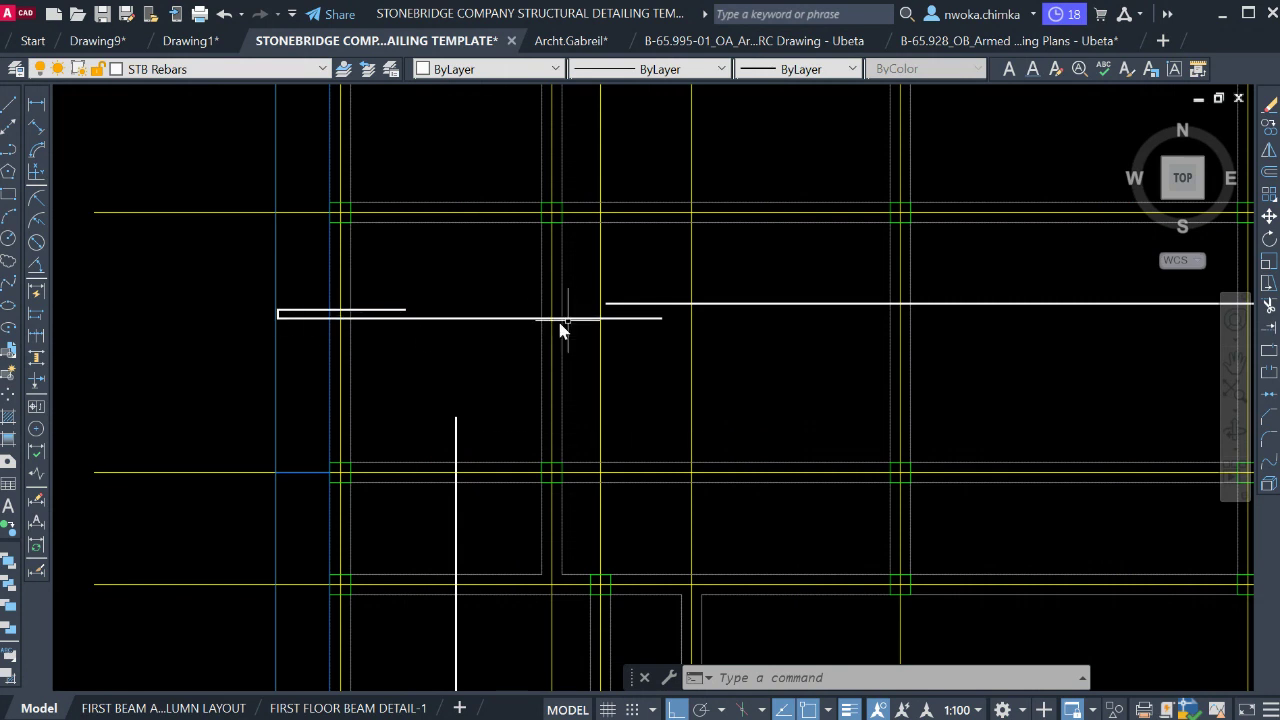
scroll(621, 316, up, 2)
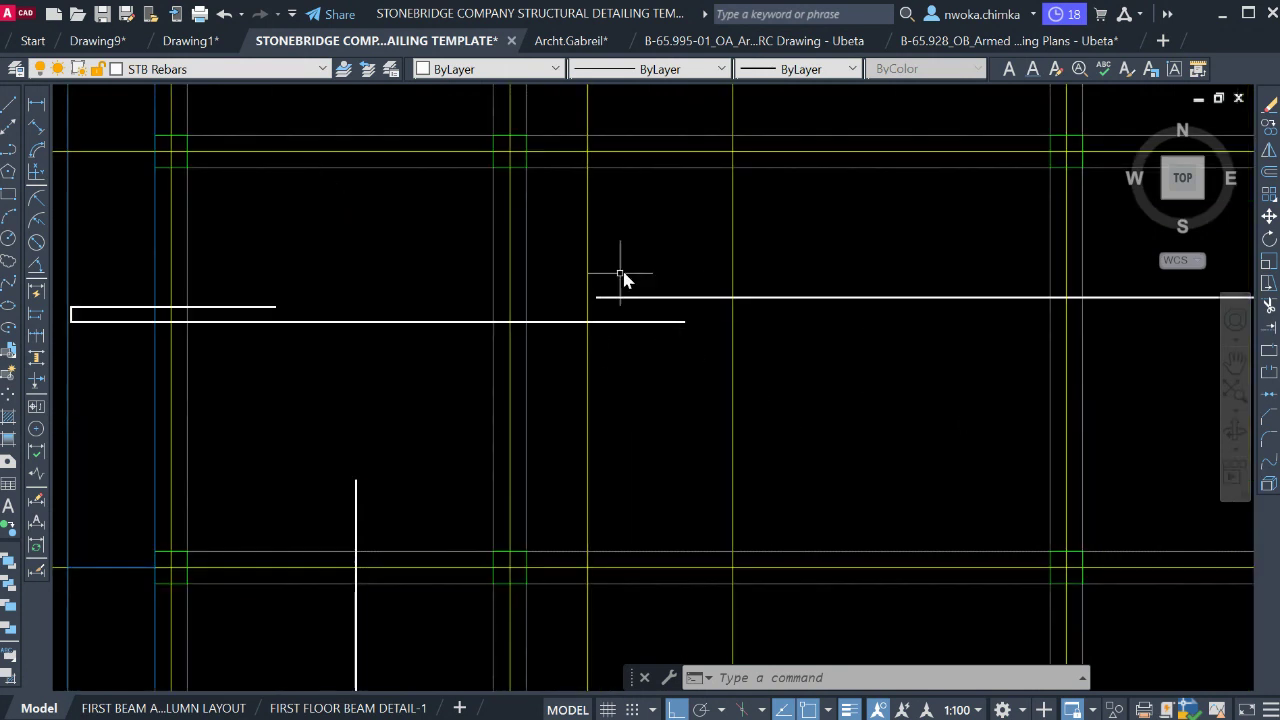
middle_drag(647, 293, 641, 330)
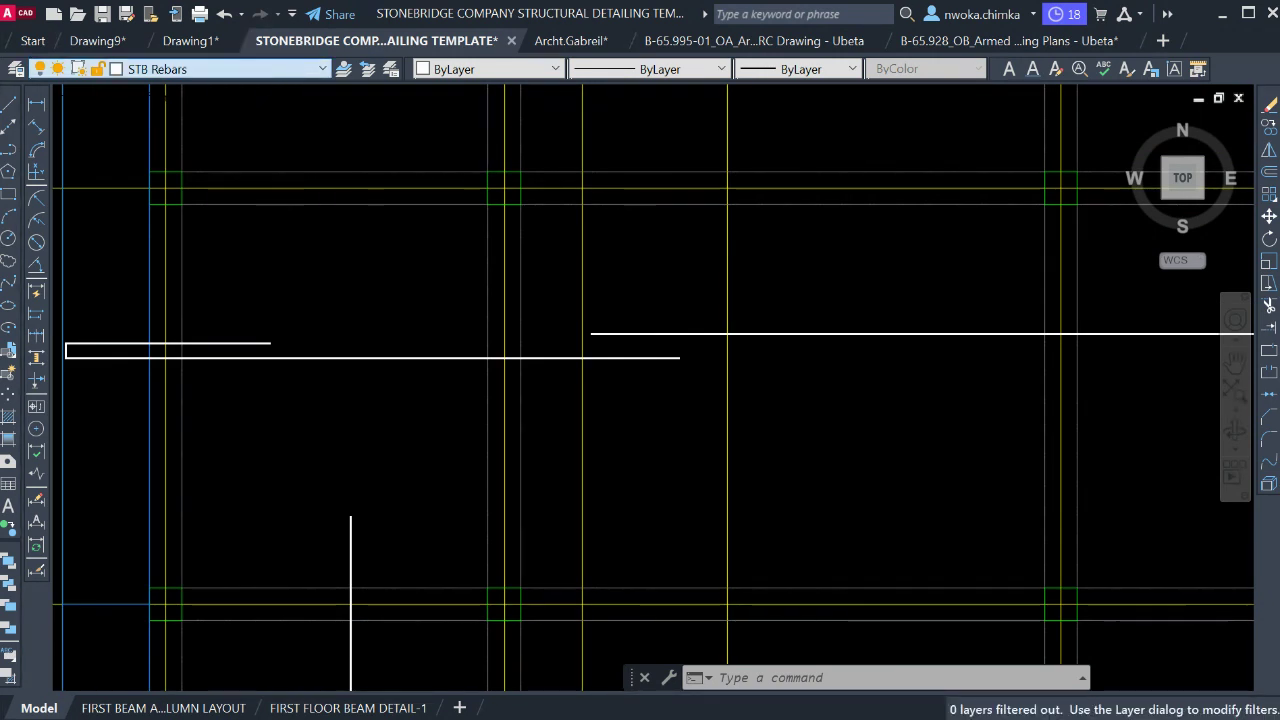
Make STB Dimensions the current layer and start a linear dimension of the lap at the long horizontal bar's left end.
click(220, 68)
click(156, 98)
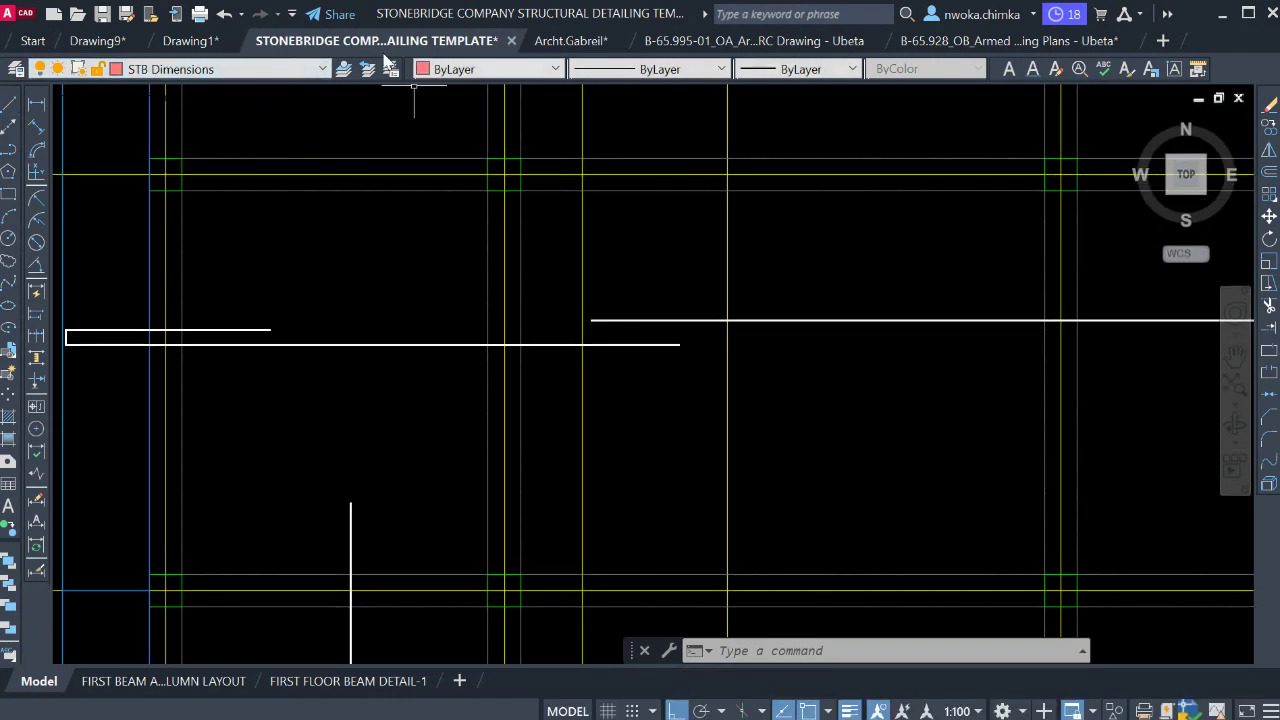
click(37, 106)
scroll(714, 323, up, 4)
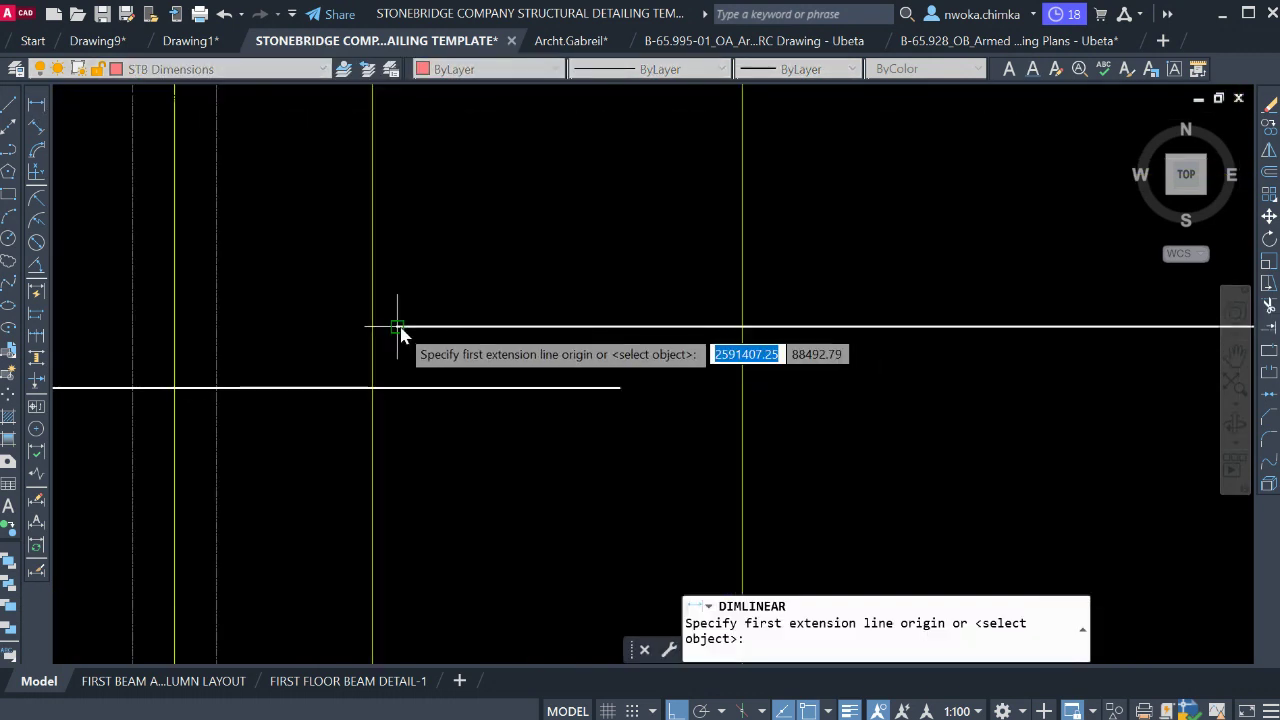
click(398, 328)
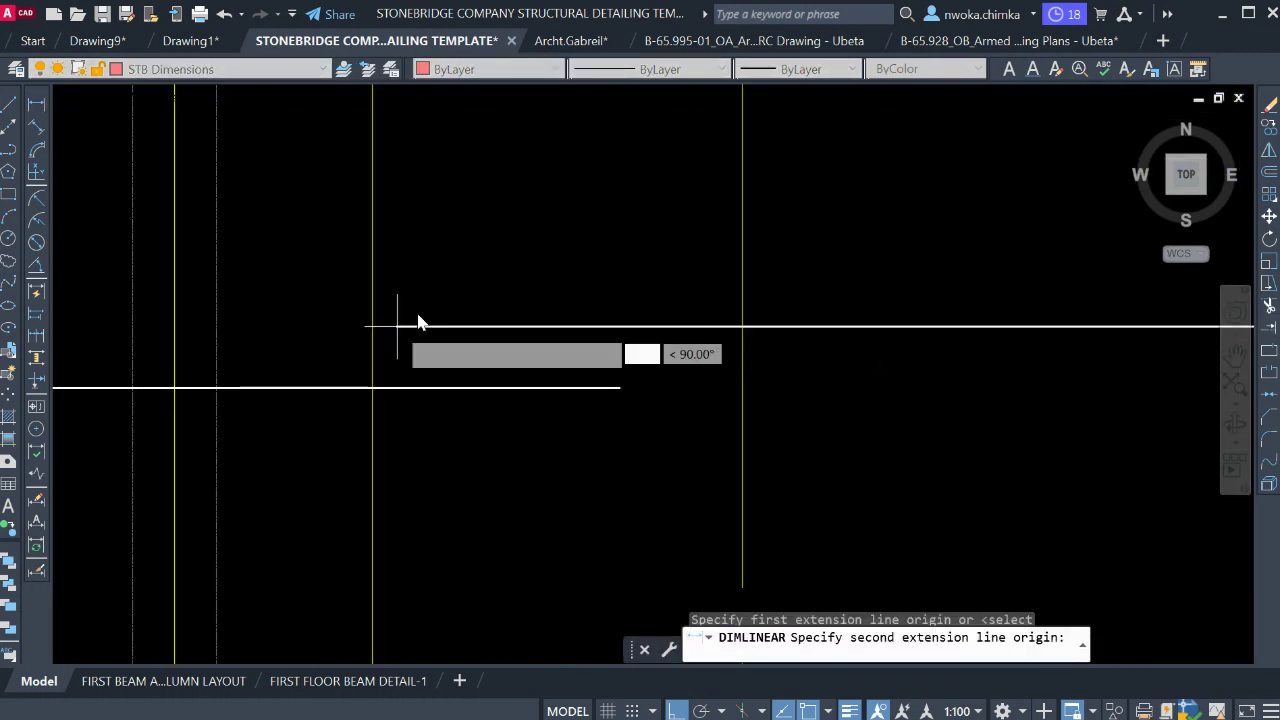
Place a linear dimension above the overlap between the ends of the two horizontal reinforcement bars.
click(620, 388)
click(600, 194)
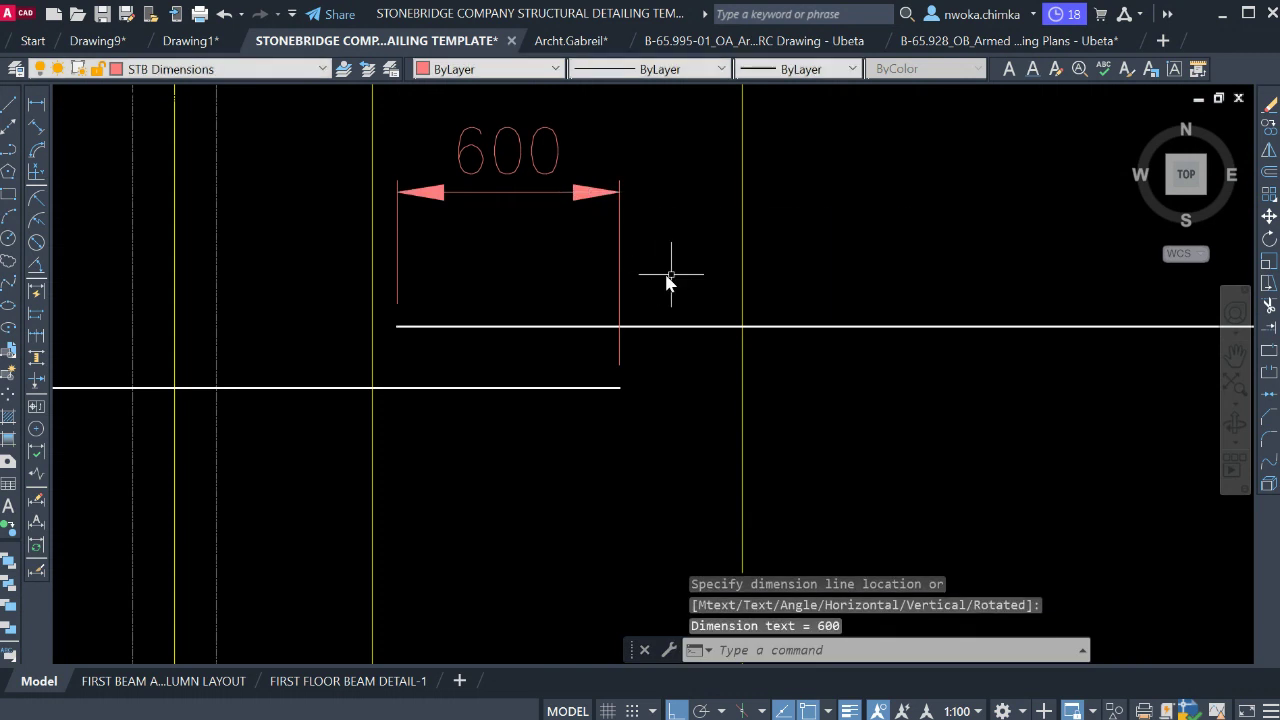
middle_drag(704, 268, 617, 266)
scroll(617, 266, down, 2)
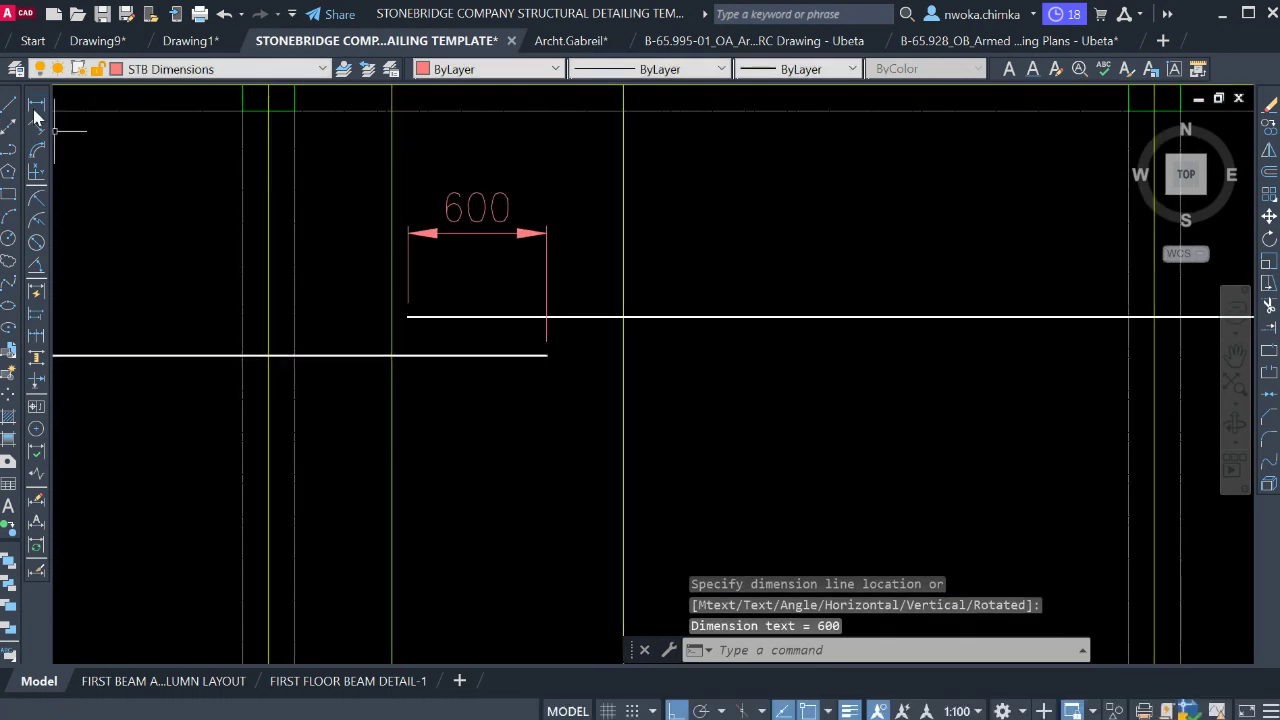
Draw a spare horizontal linear dimension in the empty area beside the lap dimension and explode it.
click(36, 106)
click(723, 250)
click(900, 265)
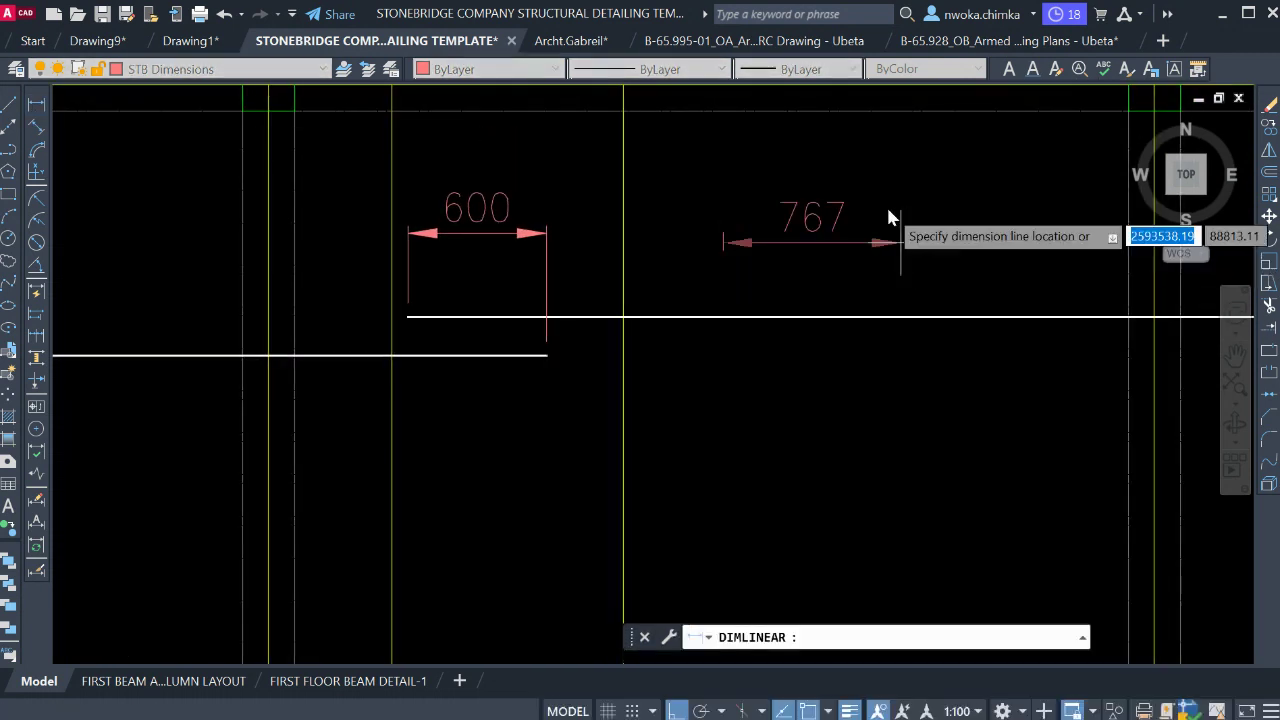
click(890, 197)
click(901, 206)
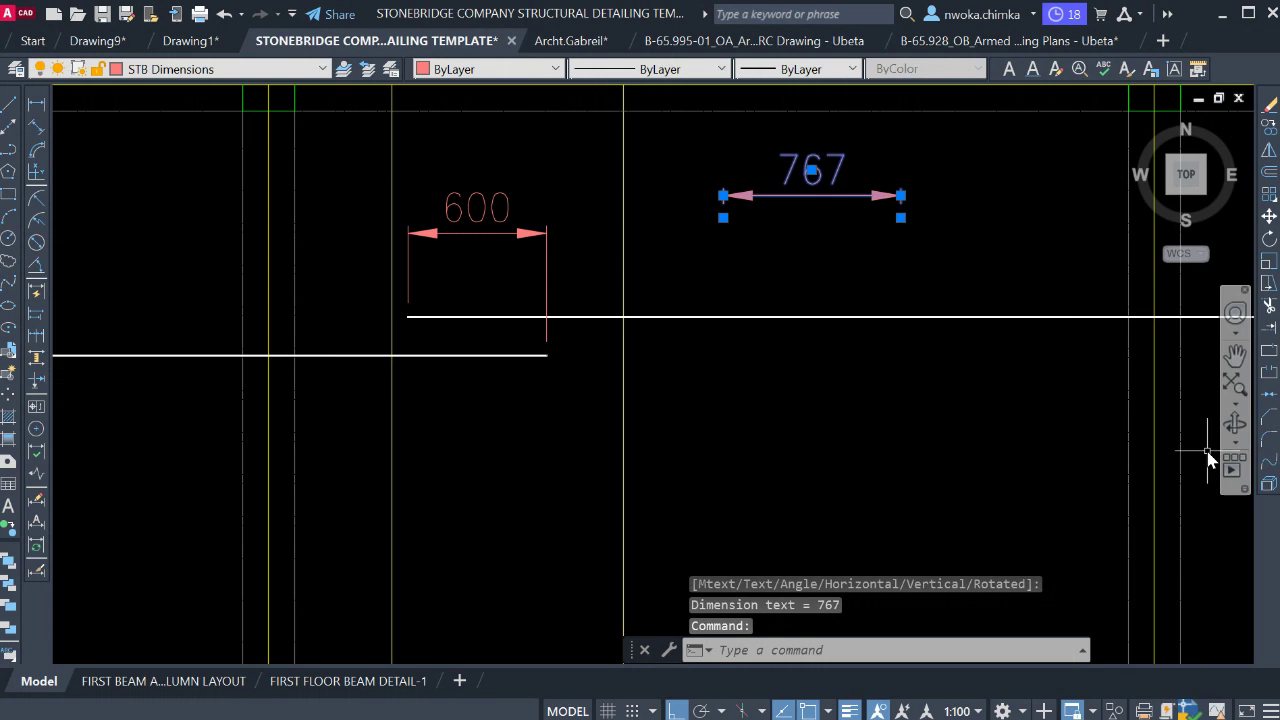
click(1270, 486)
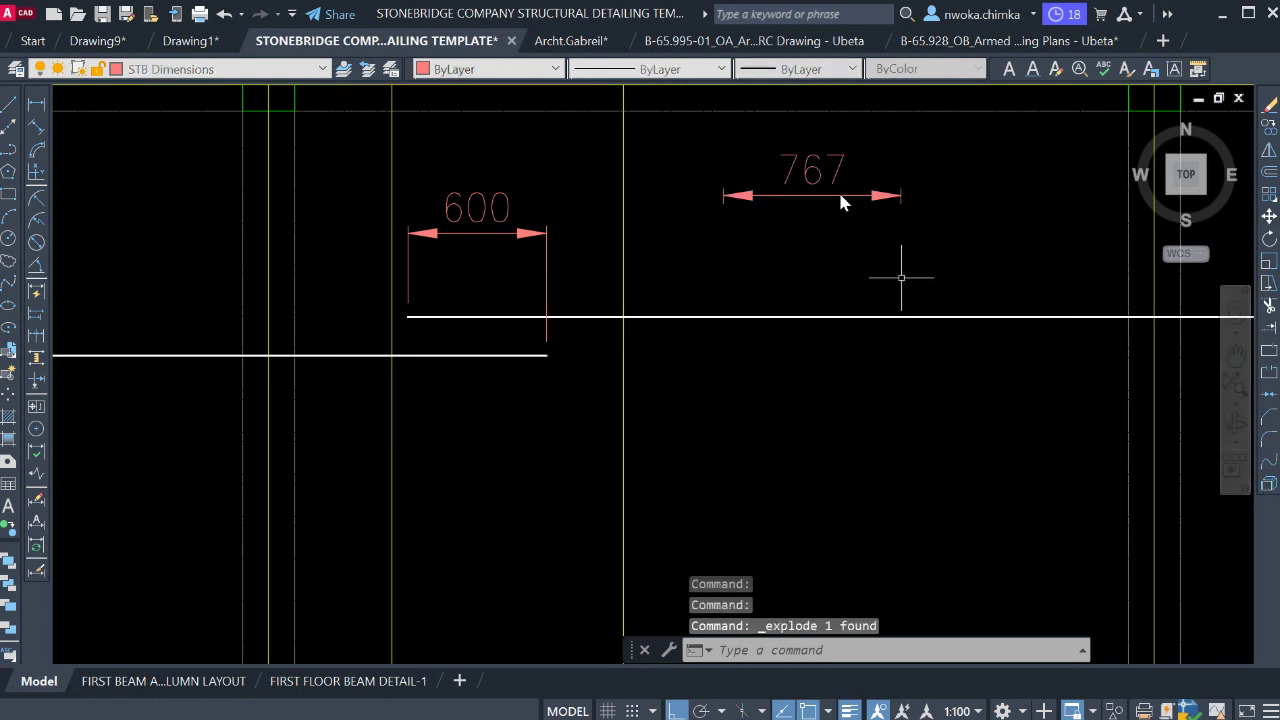
Erase the exploded dimension's lines and arrowheads, keeping only its text.
click(932, 189)
click(890, 220)
click(827, 240)
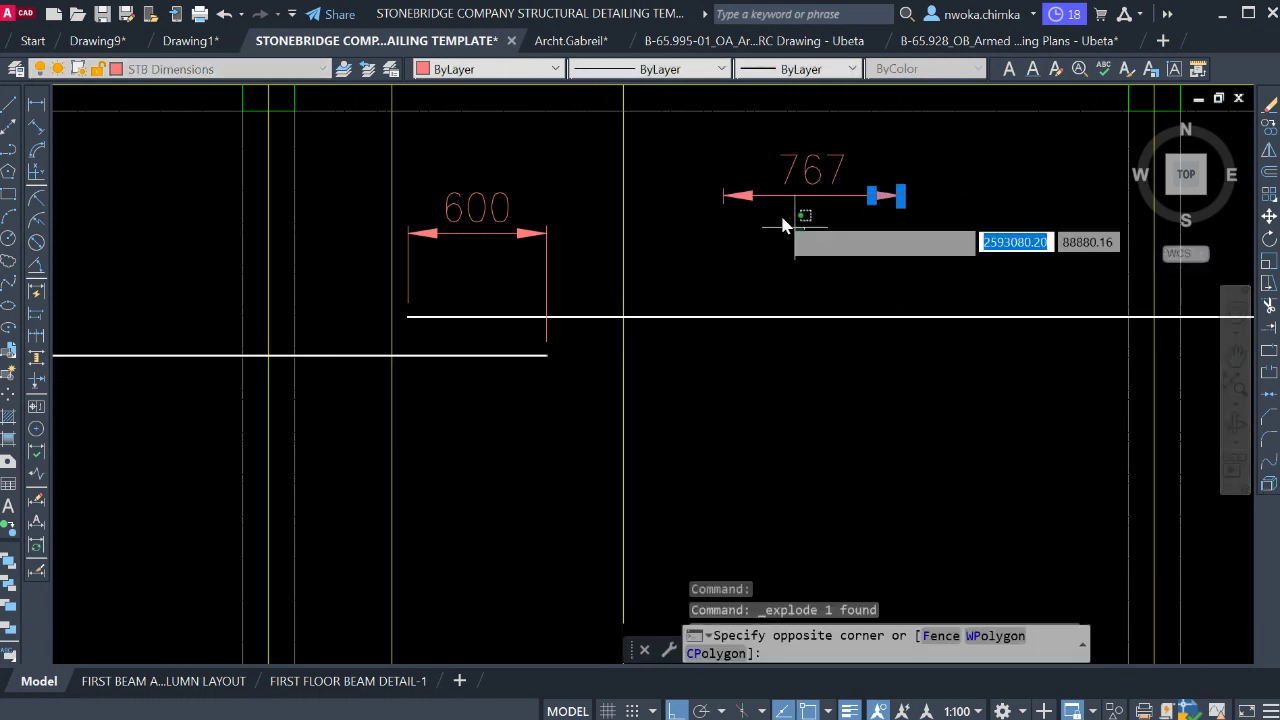
click(800, 210)
click(900, 238)
click(709, 190)
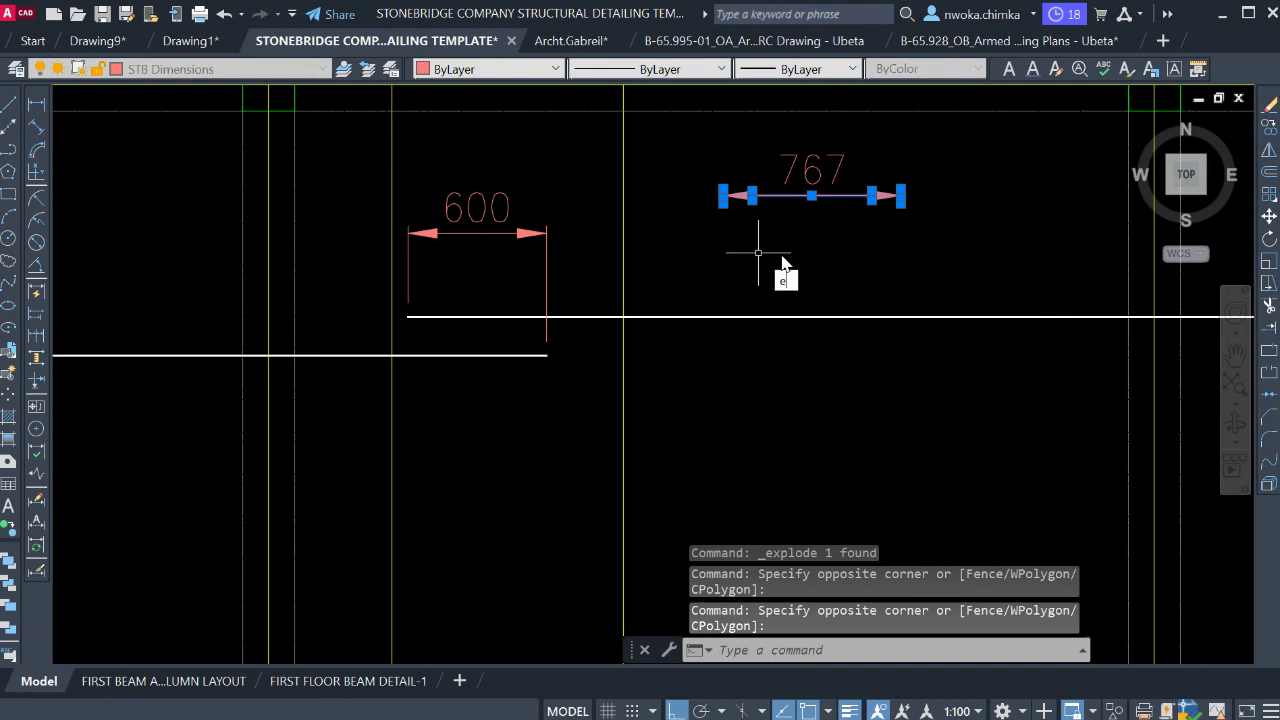
key(Return)
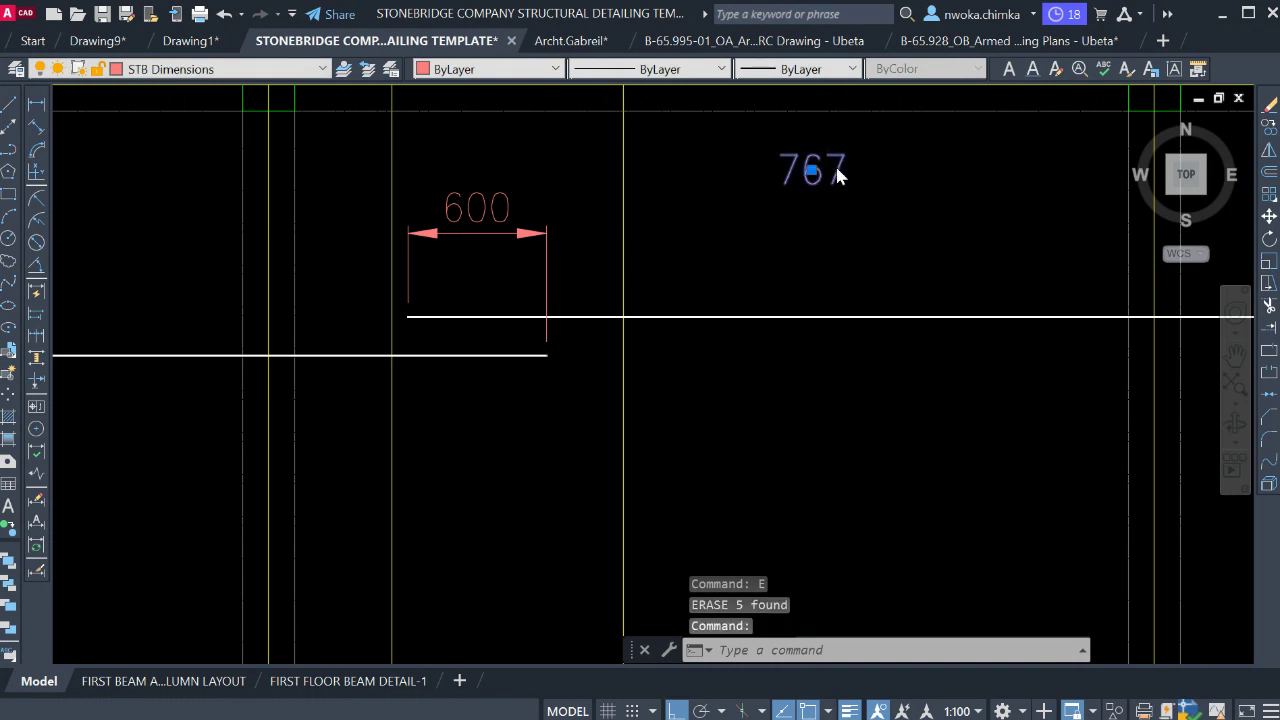
Change the leftover dimension text to LAP.
double_click(836, 171)
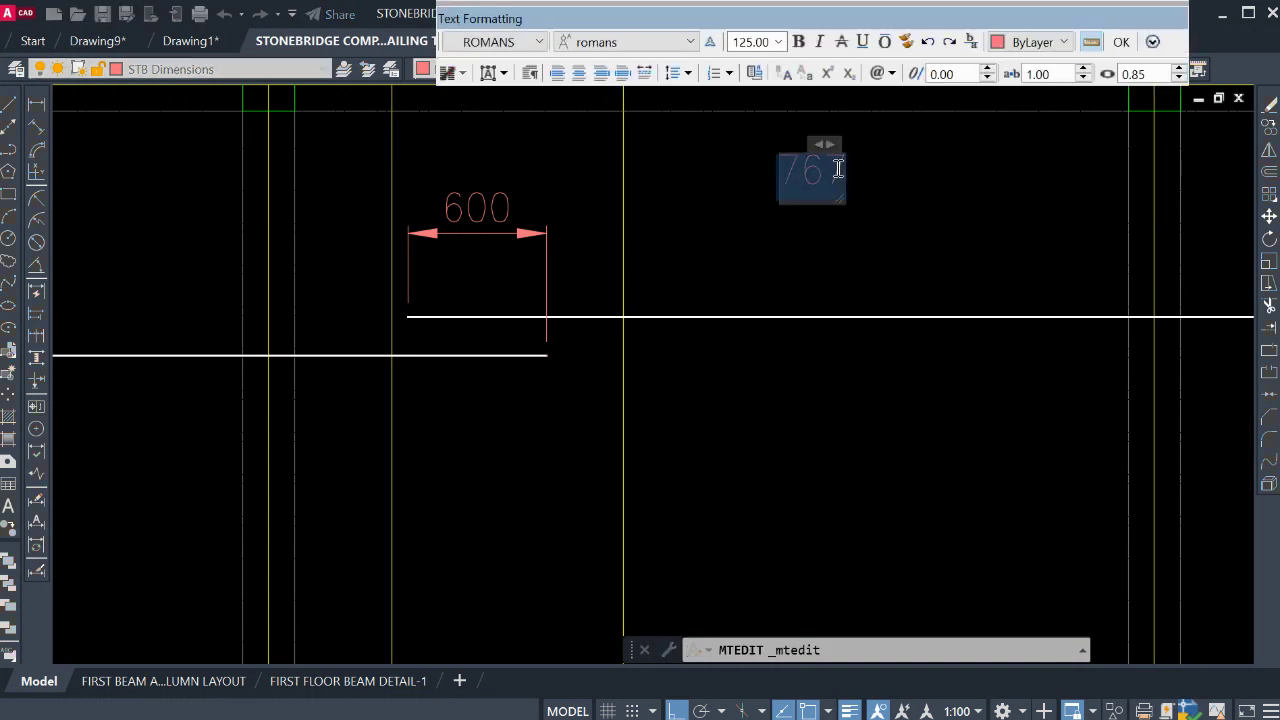
key(BackSpace)
text(LA)
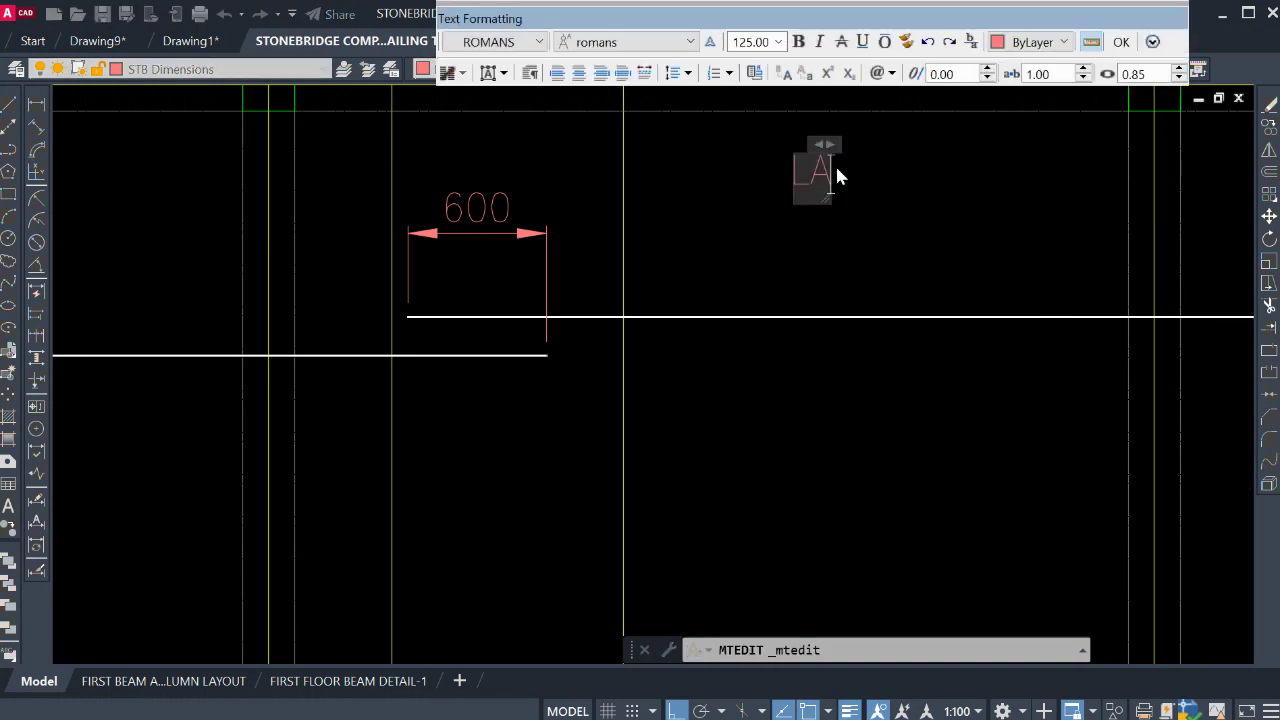
text(P)
click(884, 171)
Move the LAP text freely, with Ortho off, to just below the dimension line between the lap dimension's arrowheads.
click(886, 165)
click(766, 194)
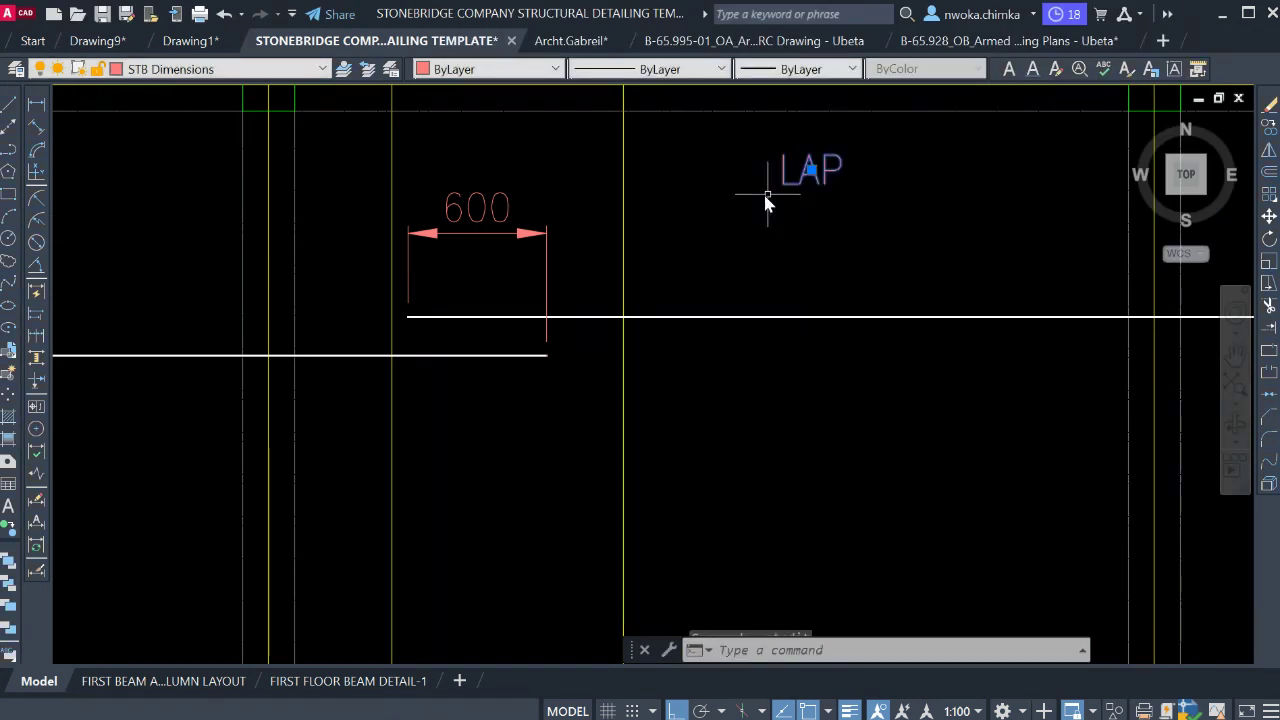
text(M)
key(Return)
click(810, 171)
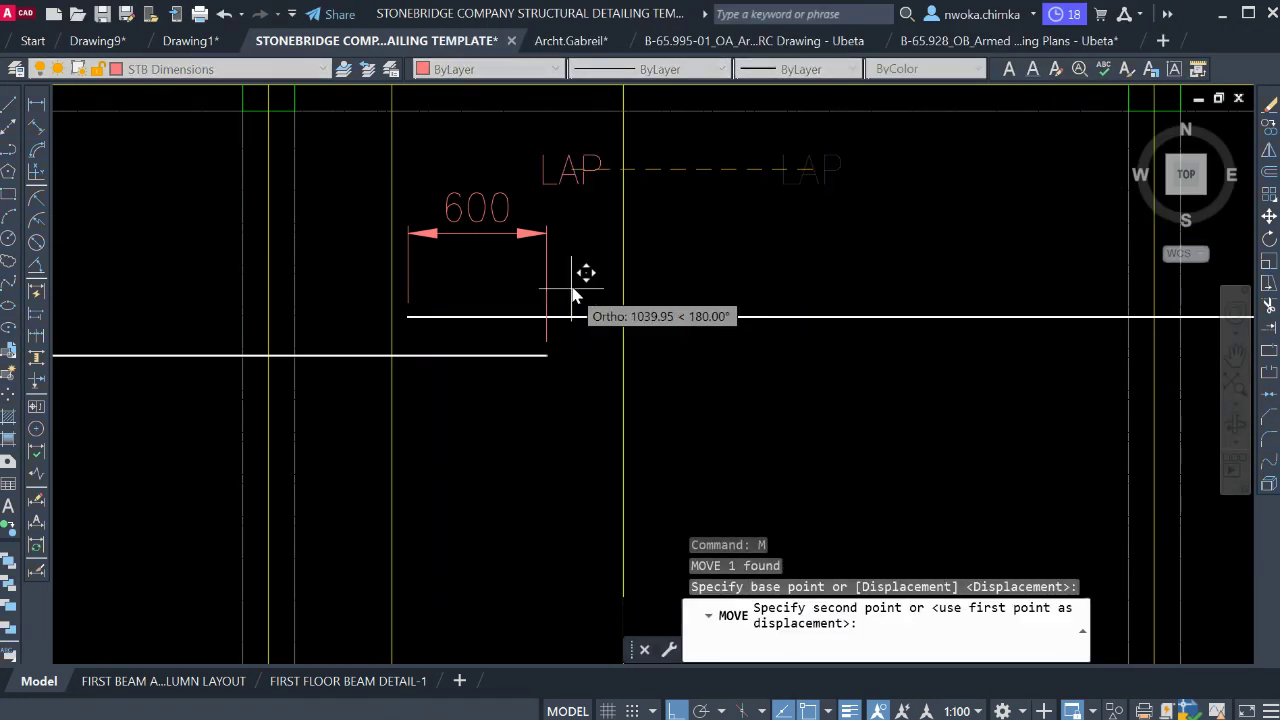
key(F8)
scroll(470, 245, up, 4)
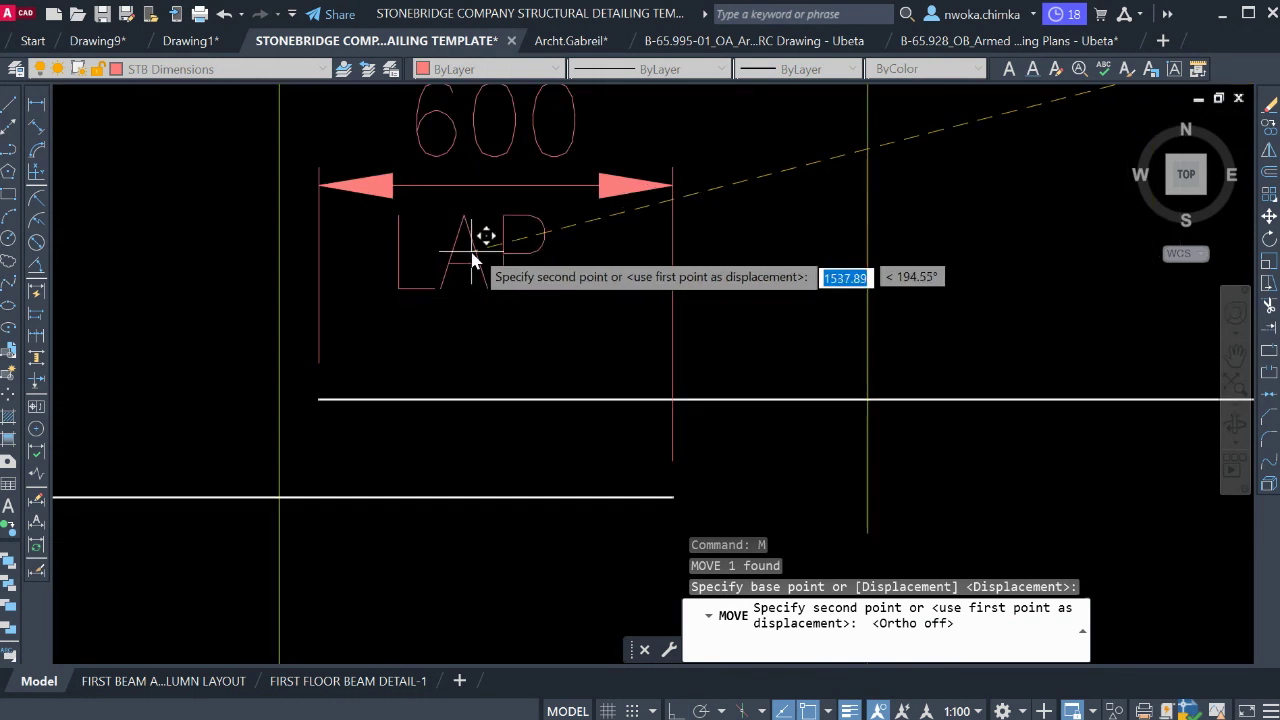
click(482, 250)
scroll(745, 320, down, 5)
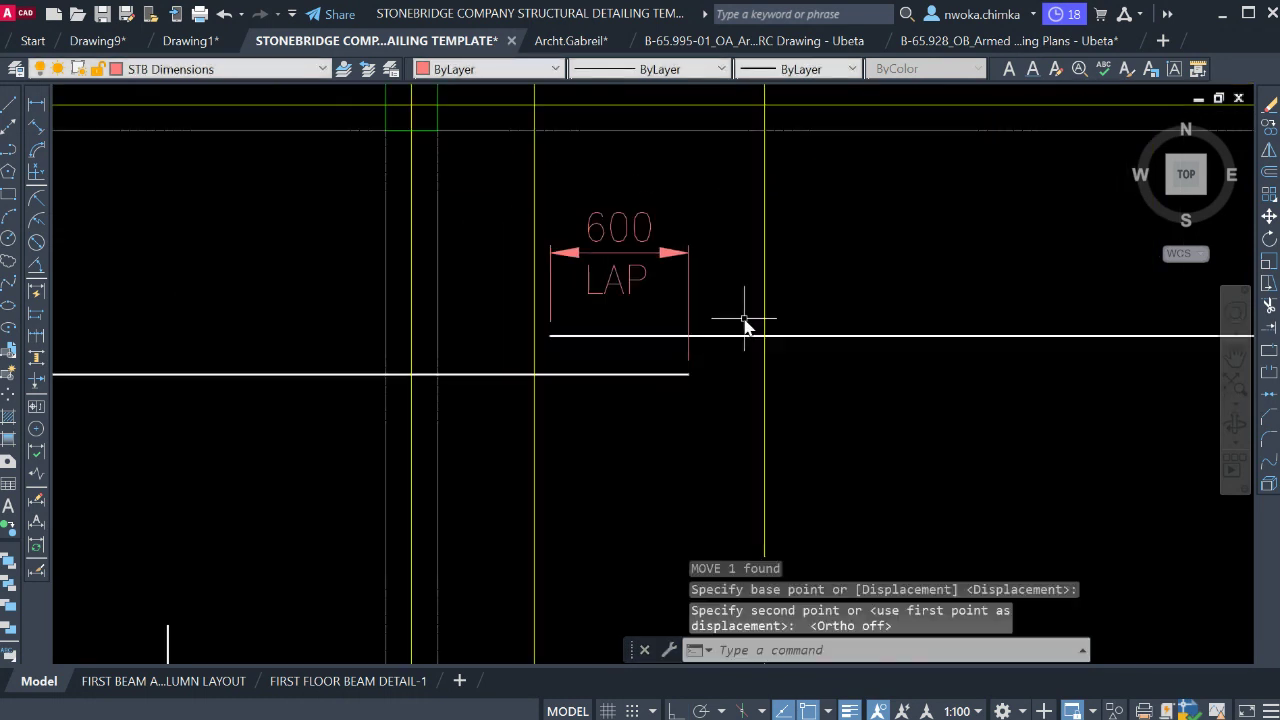
Erase all vertical and horizontal axis lines, their grid bubbles and the outer dimension chains from the floor plan with the lapped bars.
scroll(741, 322, down, 10)
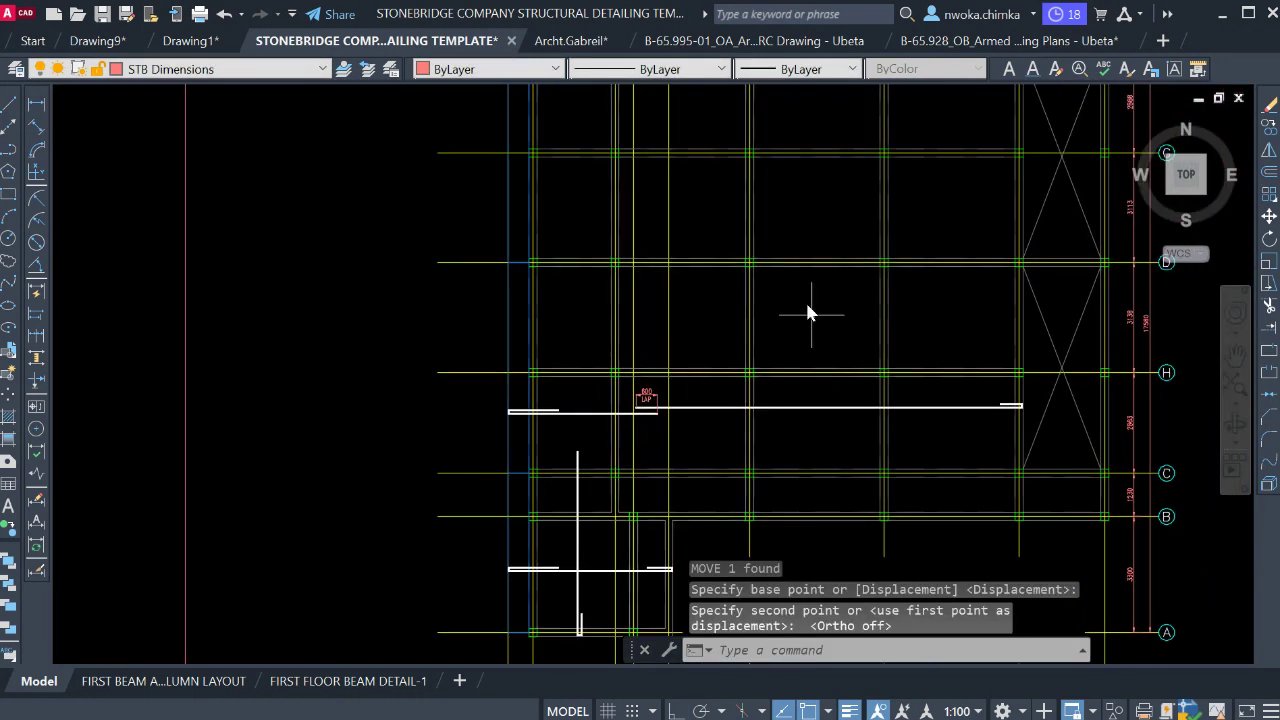
scroll(903, 208, up, 4)
click(889, 209)
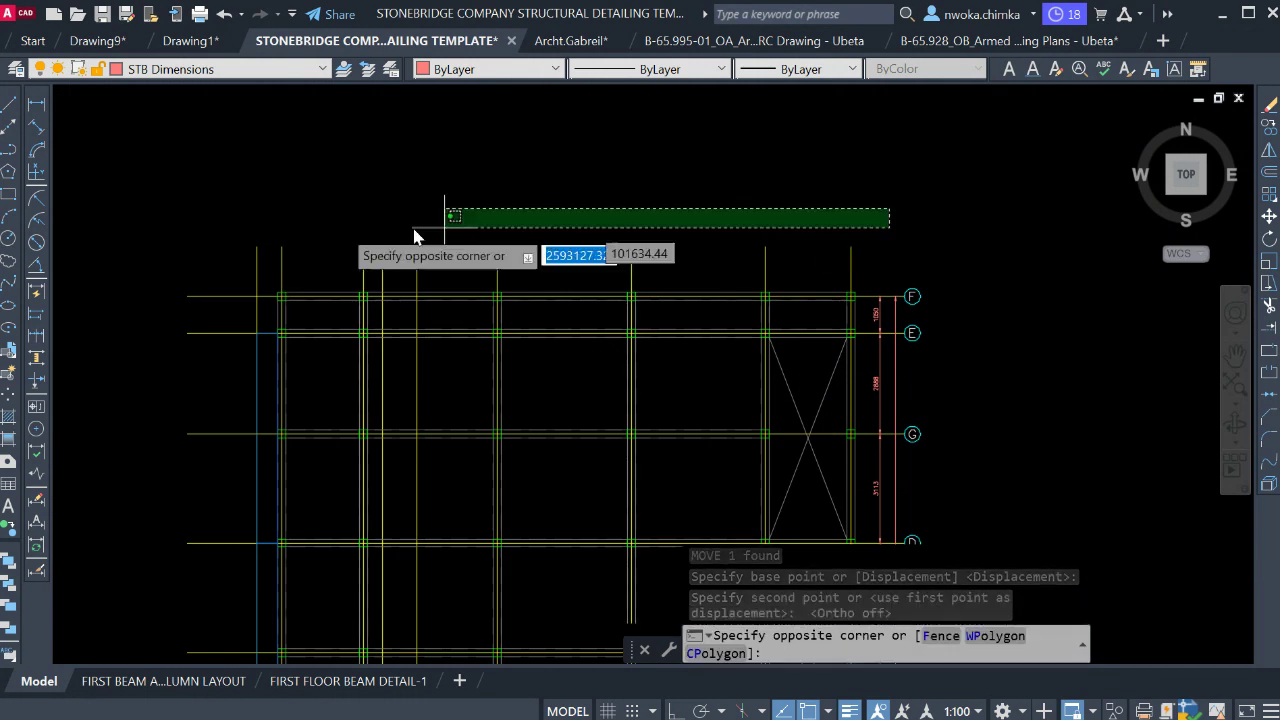
click(223, 257)
middle_drag(257, 255, 571, 91)
scroll(554, 111, down, 1)
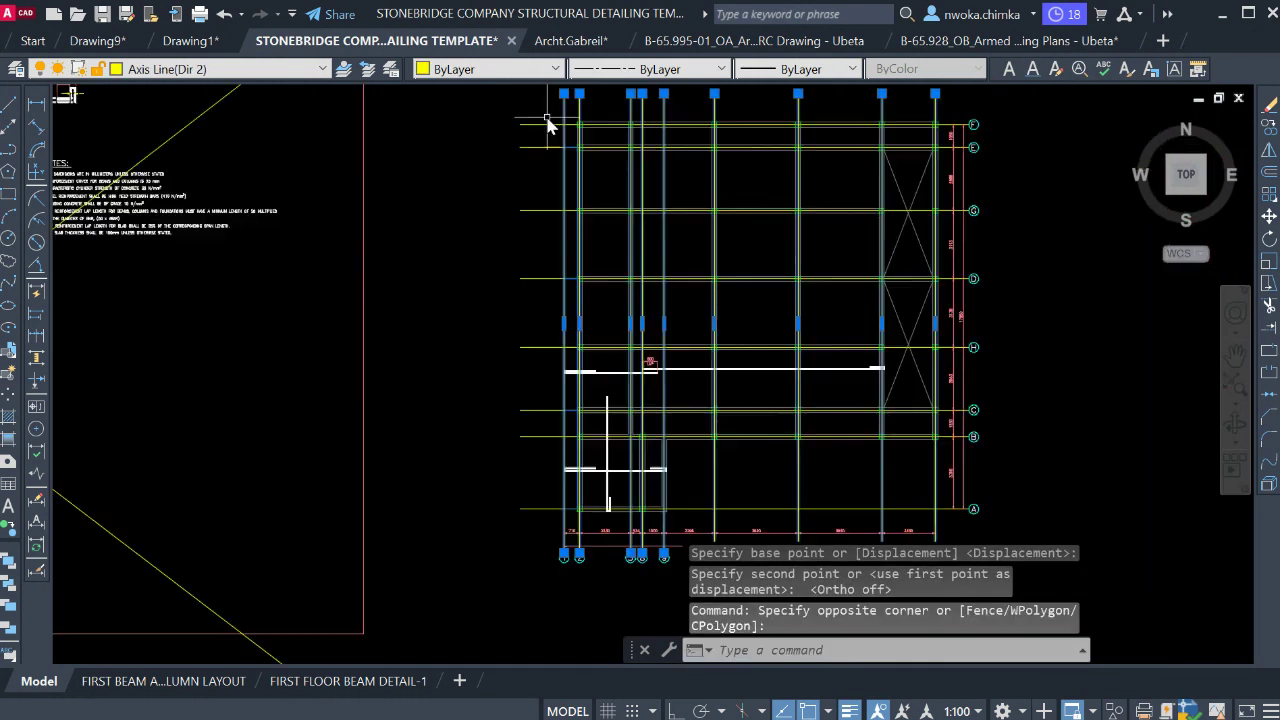
click(535, 120)
click(486, 505)
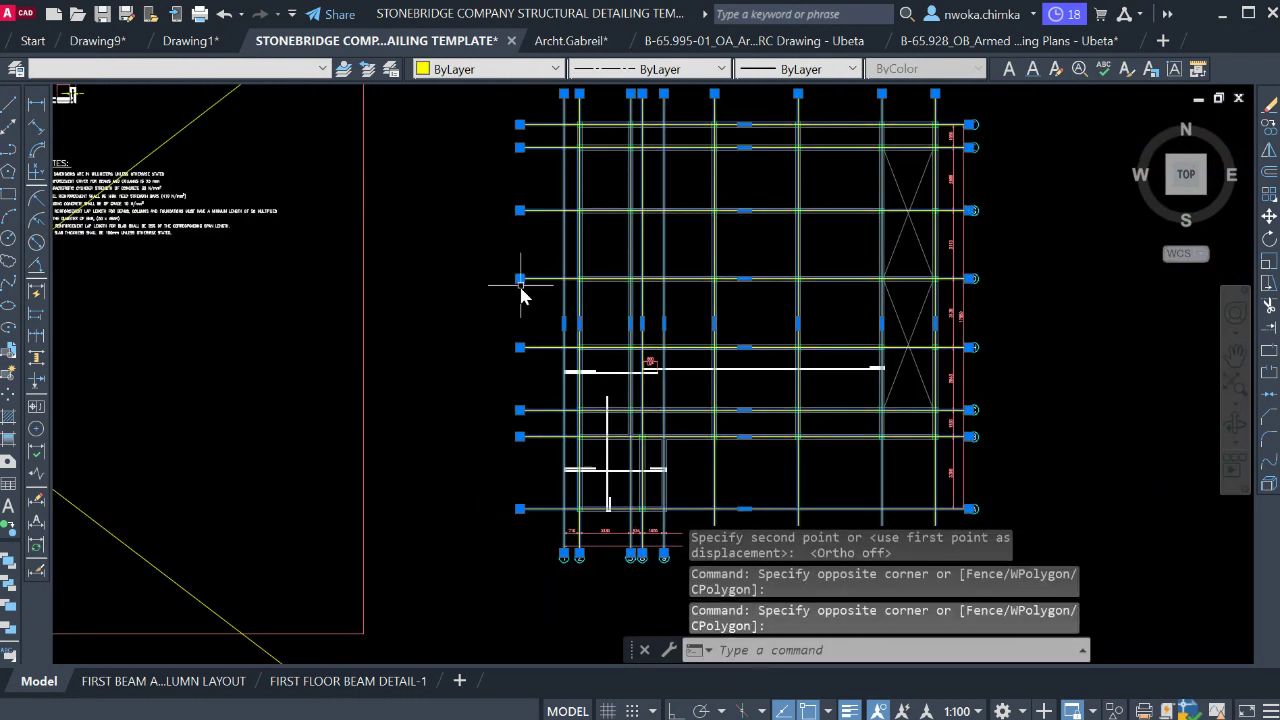
middle_drag(940, 435, 950, 320)
scroll(965, 413, up, 2)
click(962, 410)
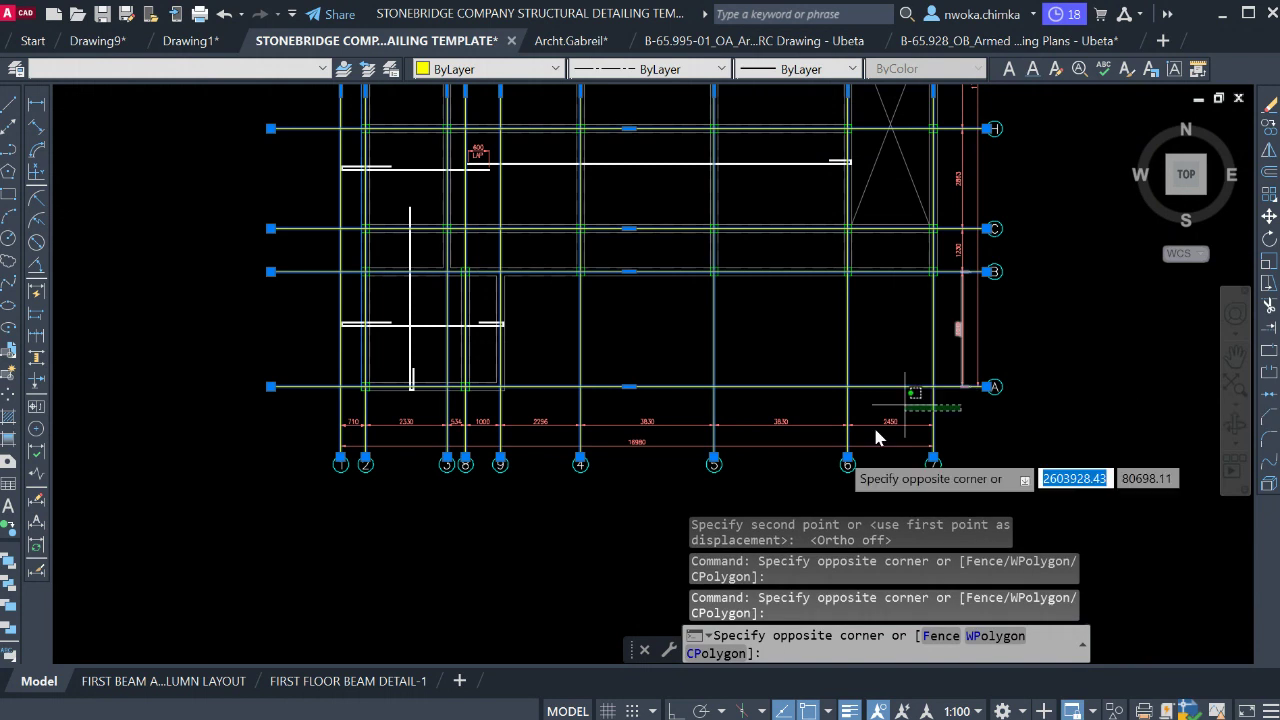
scroll(734, 438, down, 2)
click(459, 474)
middle_drag(1008, 285, 818, 348)
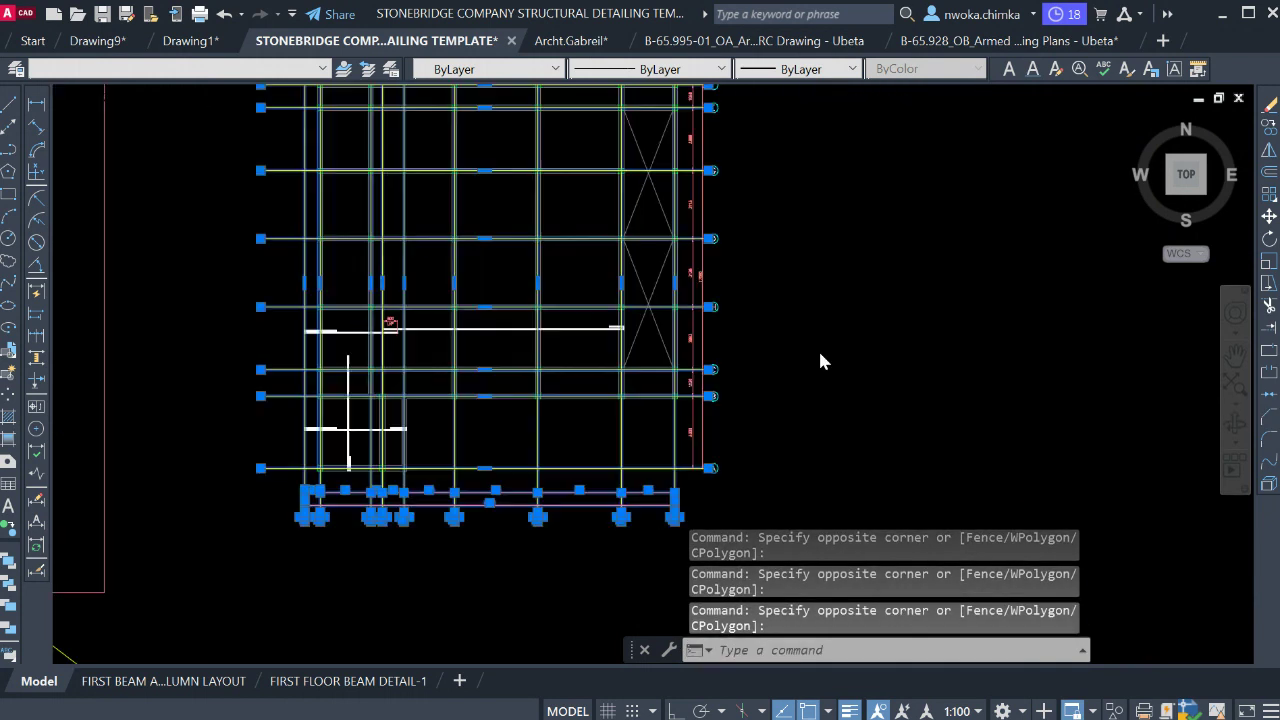
scroll(816, 315, down, 2)
scroll(790, 160, up, 2)
click(774, 157)
scroll(774, 152, down, 2)
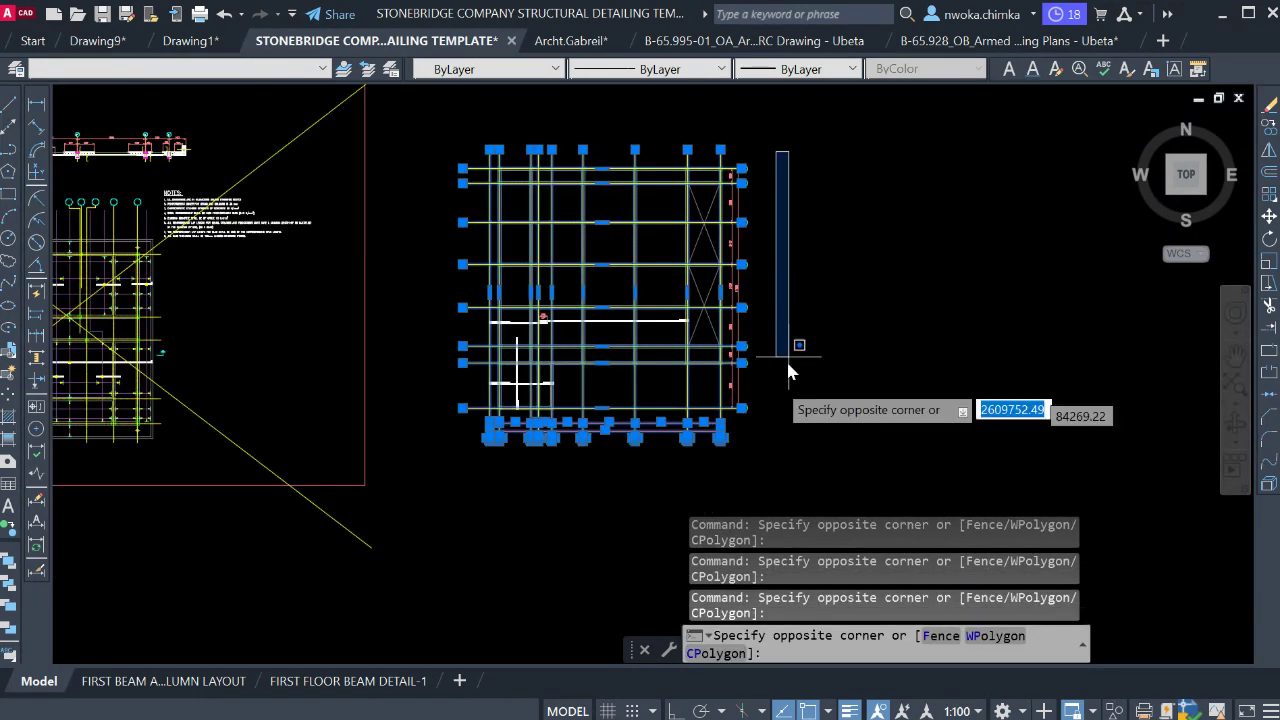
click(731, 428)
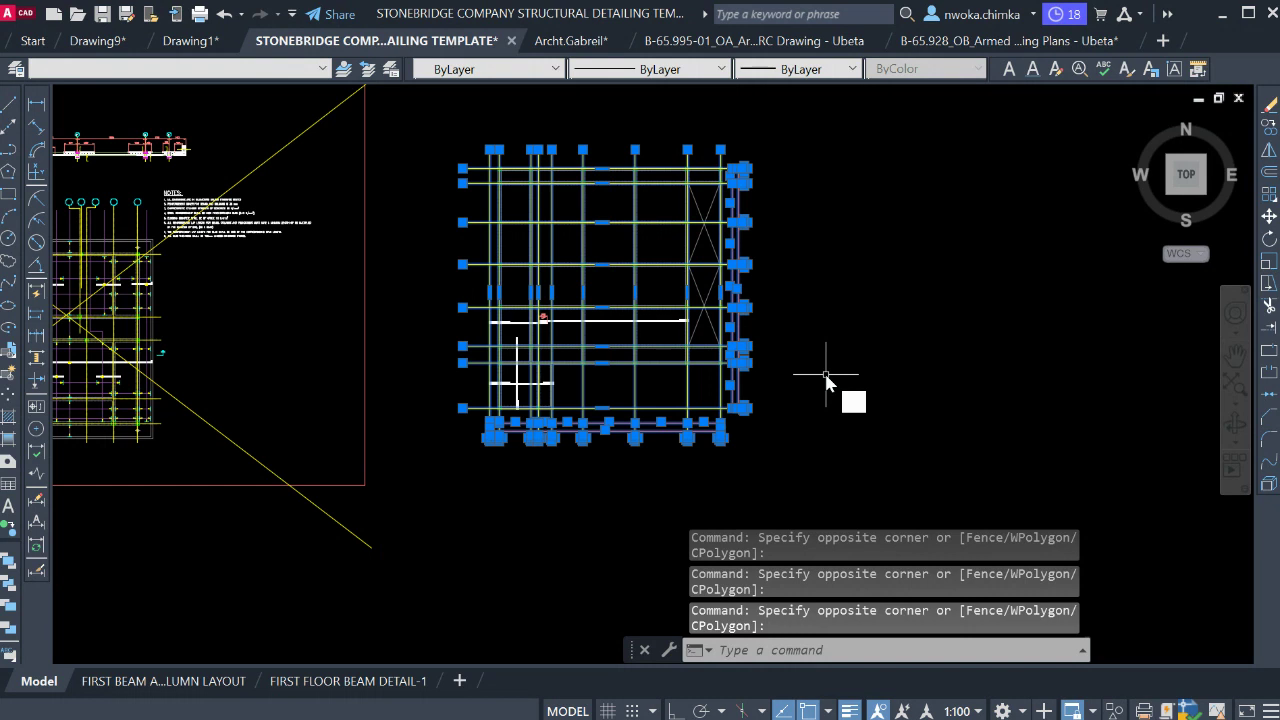
text(e)
key(Return)
Examine the lapped horizontal bars and how they run across the slab panels of the plan.
scroll(629, 251, up, 4)
mouse_move(597, 389)
middle_down()
mouse_move(689, 363)
mouse_move(660, 383)
mouse_move(672, 396)
middle_up()
middle_drag(776, 386, 795, 408)
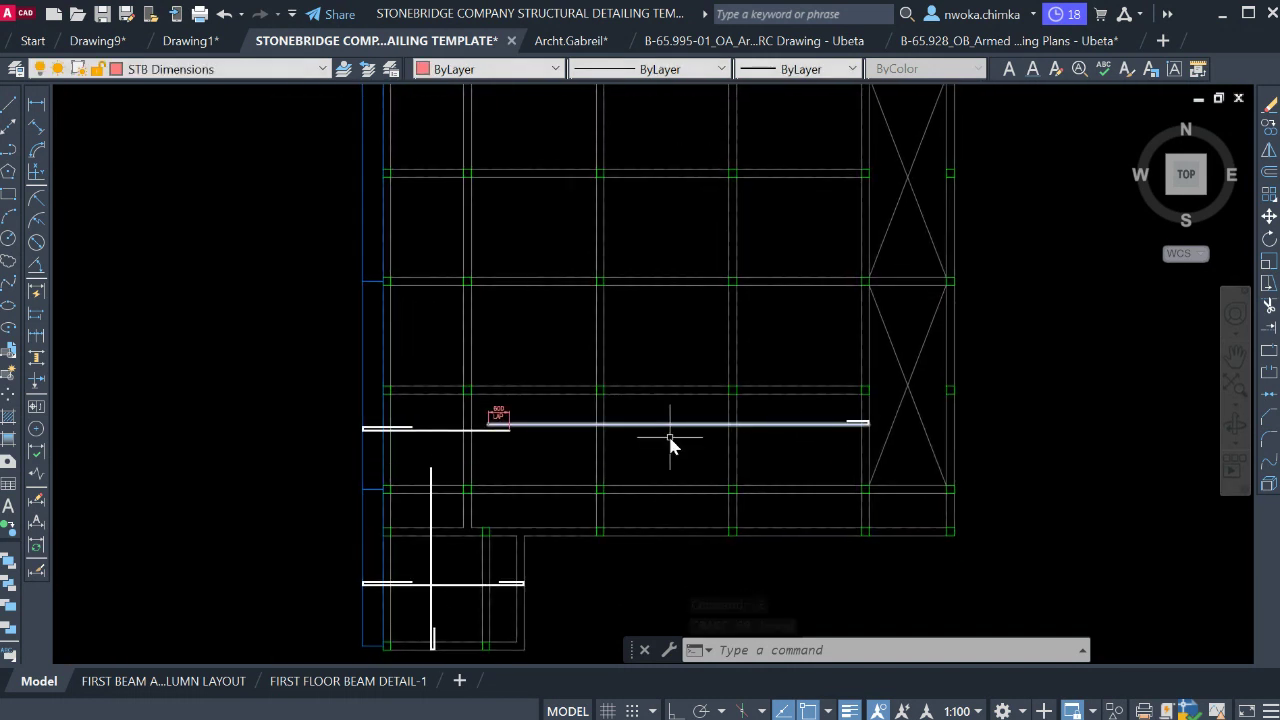
scroll(670, 437, down, 1)
mouse_move(690, 438)
middle_down()
mouse_move(683, 423)
mouse_move(788, 429)
mouse_move(794, 455)
middle_up()
scroll(714, 456, up, 2)
scroll(794, 455, down, 1)
middle_drag(677, 398, 764, 472)
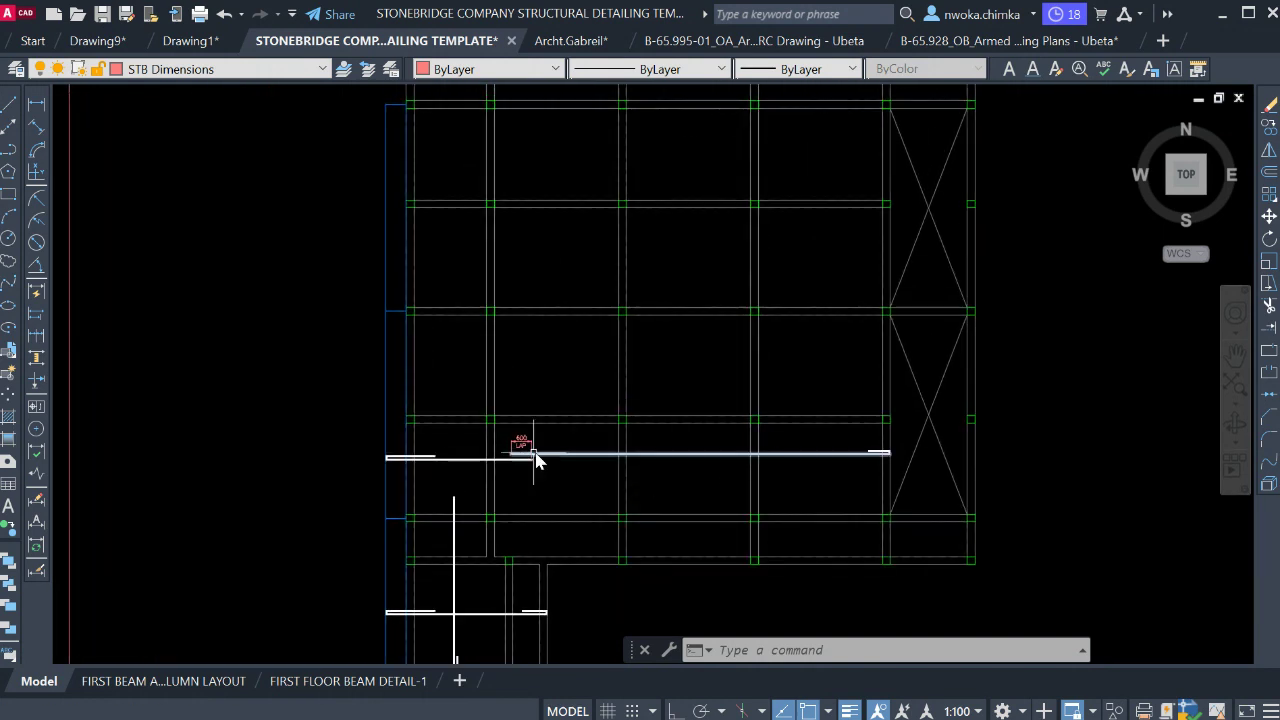
middle_drag(743, 462, 745, 474)
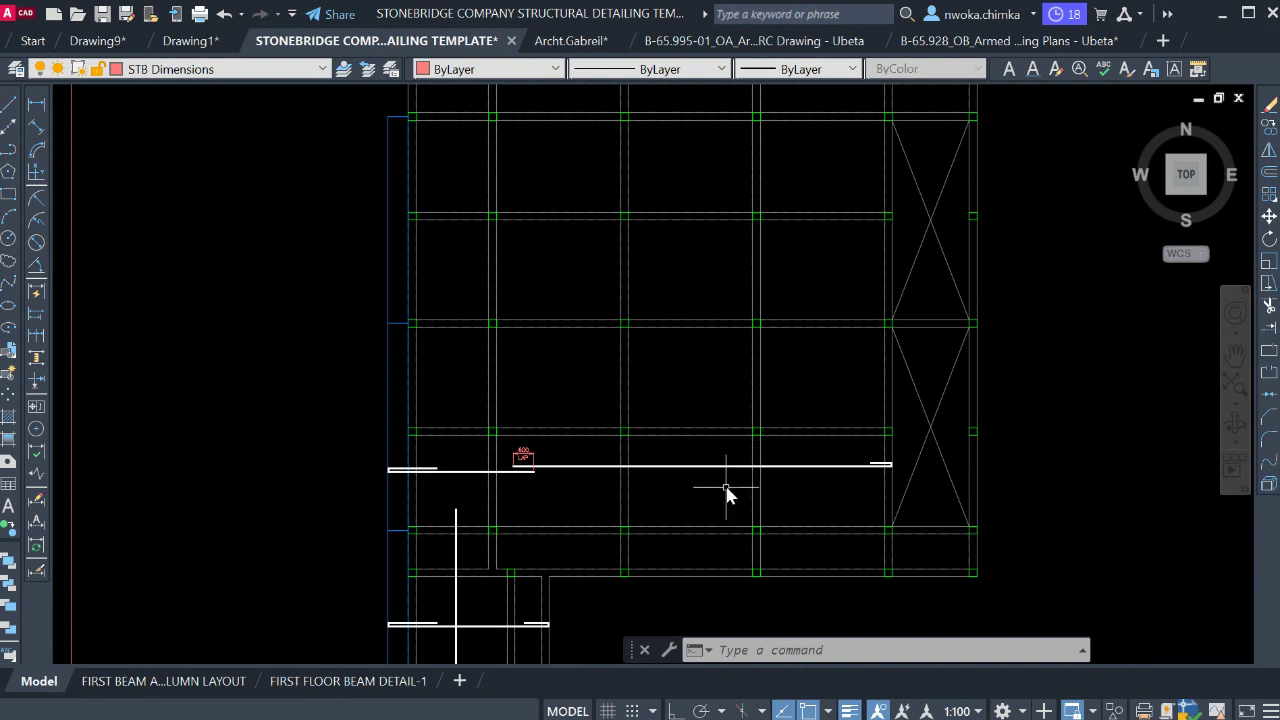
click(789, 527)
middle_drag(838, 305, 810, 390)
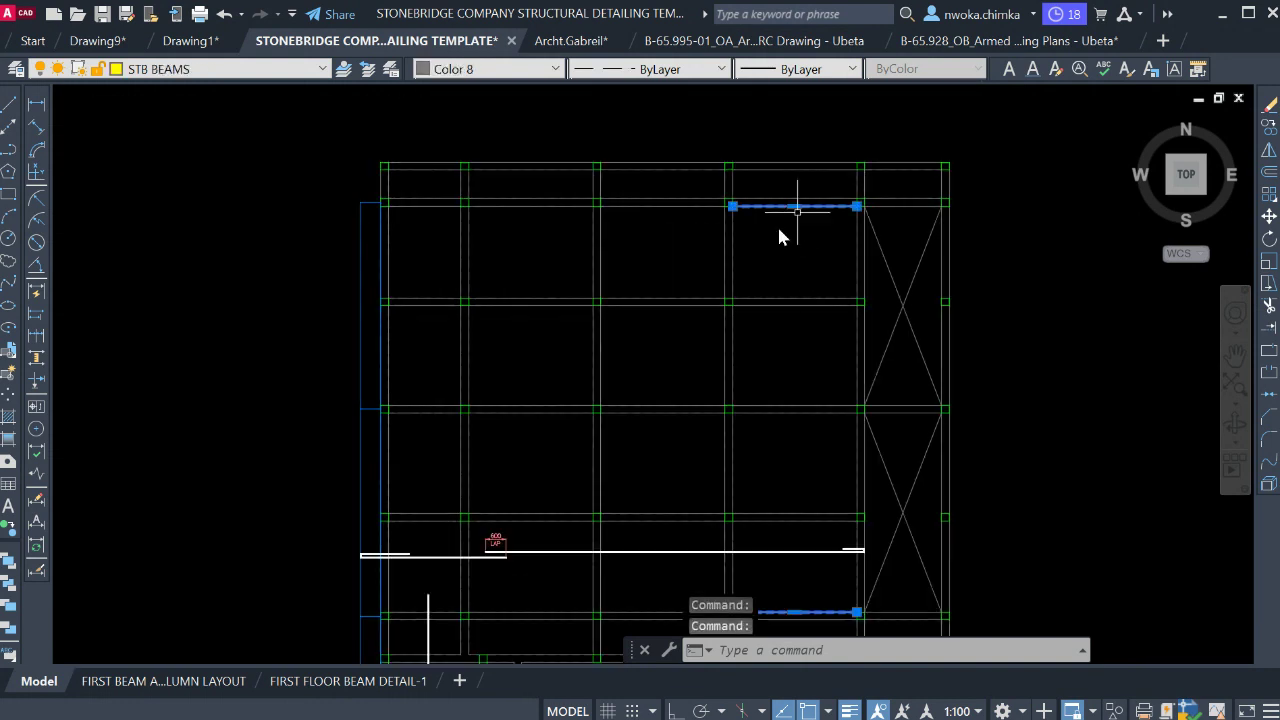
scroll(779, 230, down, 2)
click(484, 199)
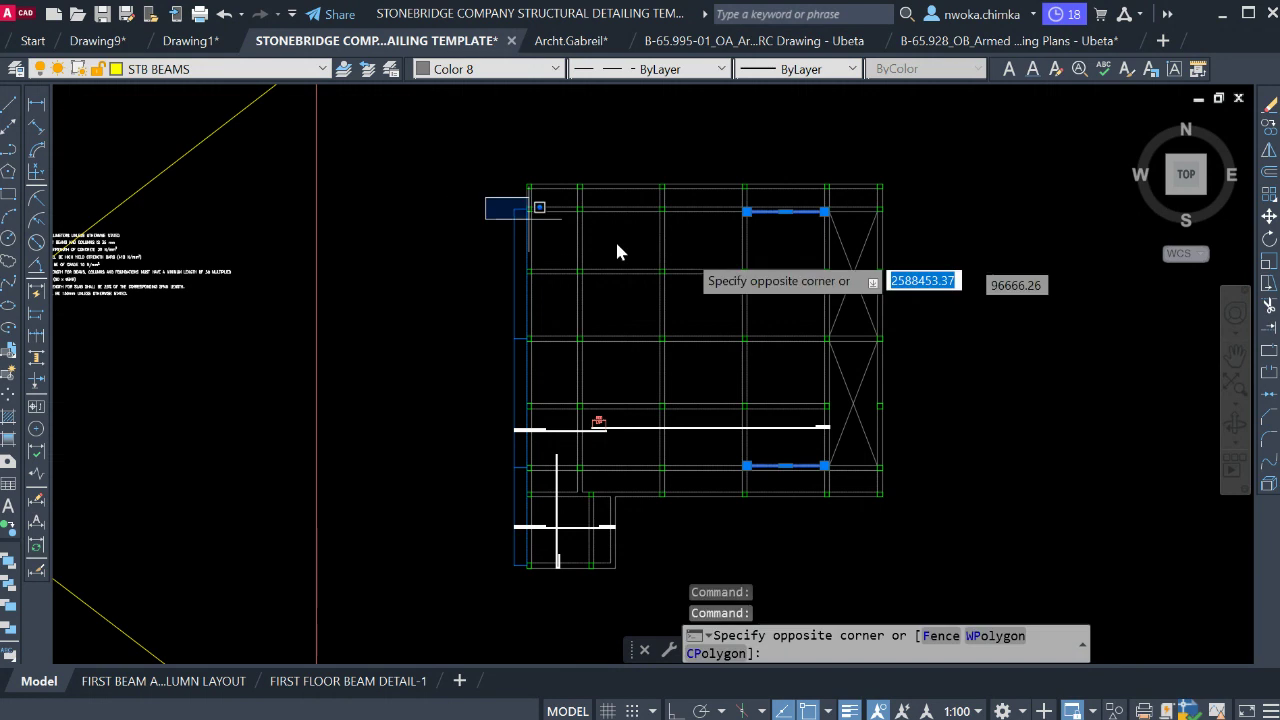
click(832, 470)
scroll(781, 239, up, 2)
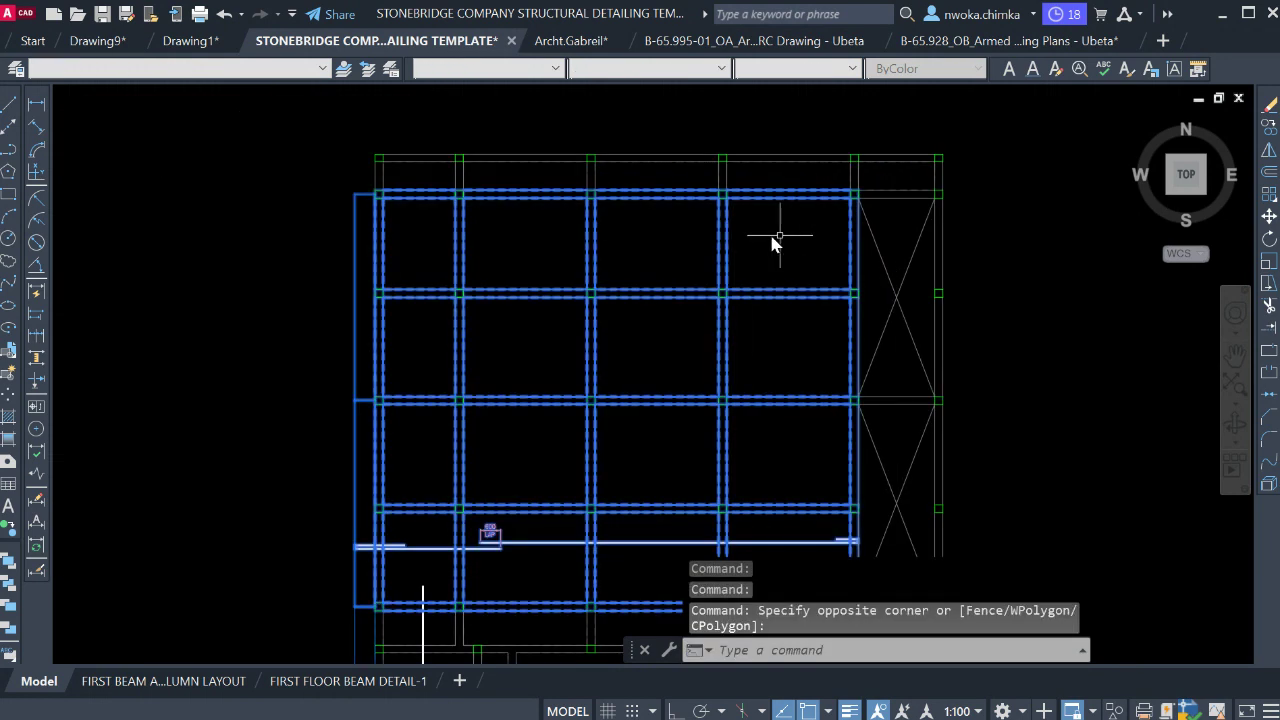
scroll(695, 300, down, 2)
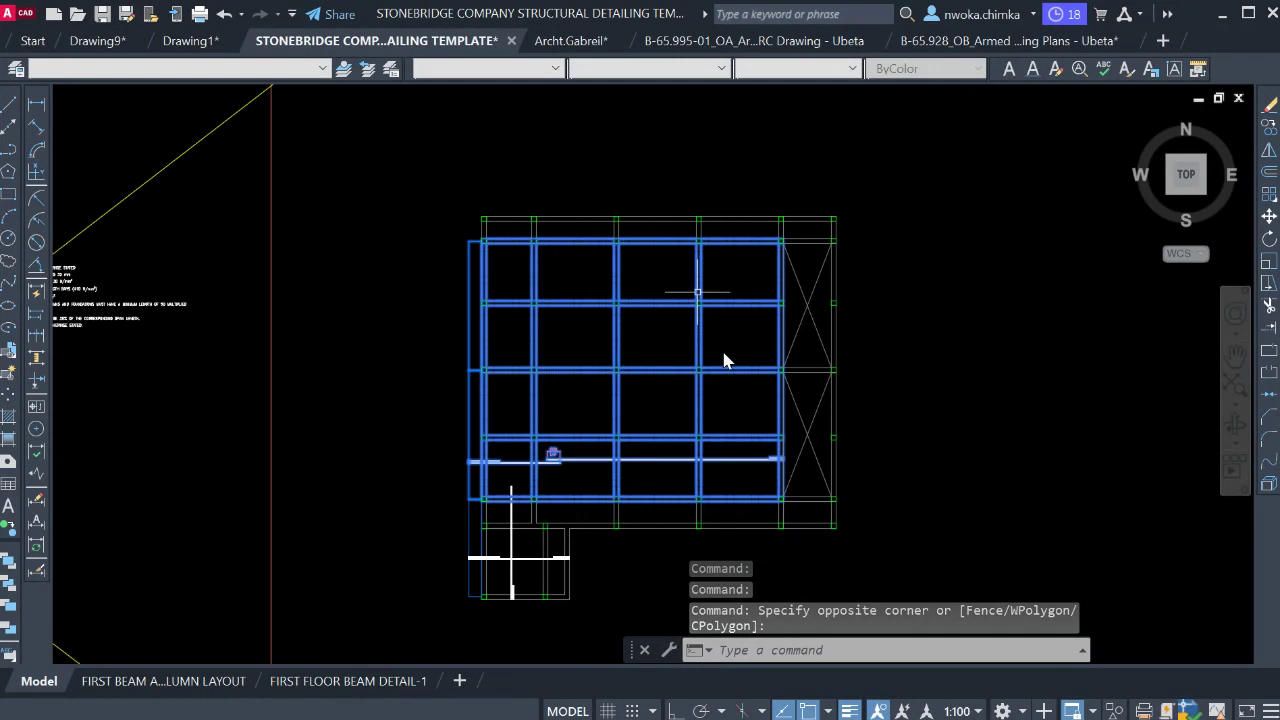
scroll(551, 466, up, 2)
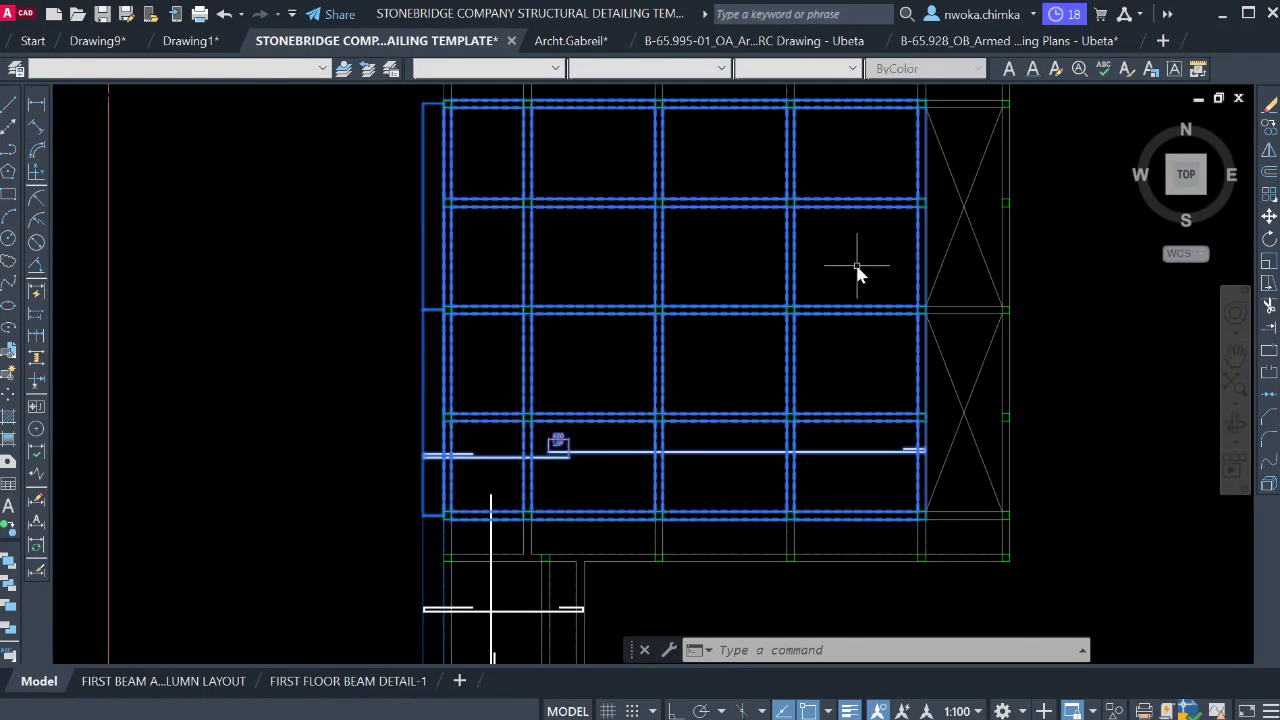
middle_drag(857, 265, 828, 352)
key(Escape)
Make STB Rebars the current layer.
middle_drag(786, 402, 775, 254)
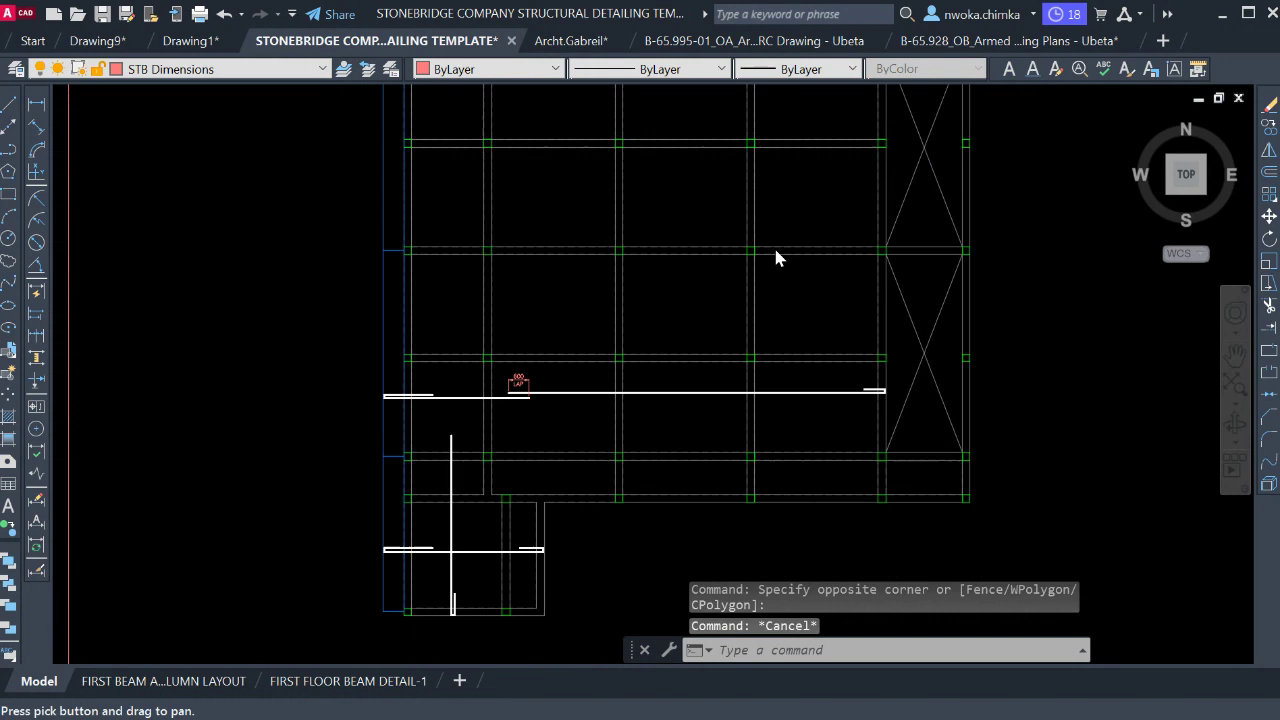
middle_drag(703, 357, 703, 401)
middle_drag(697, 182, 702, 260)
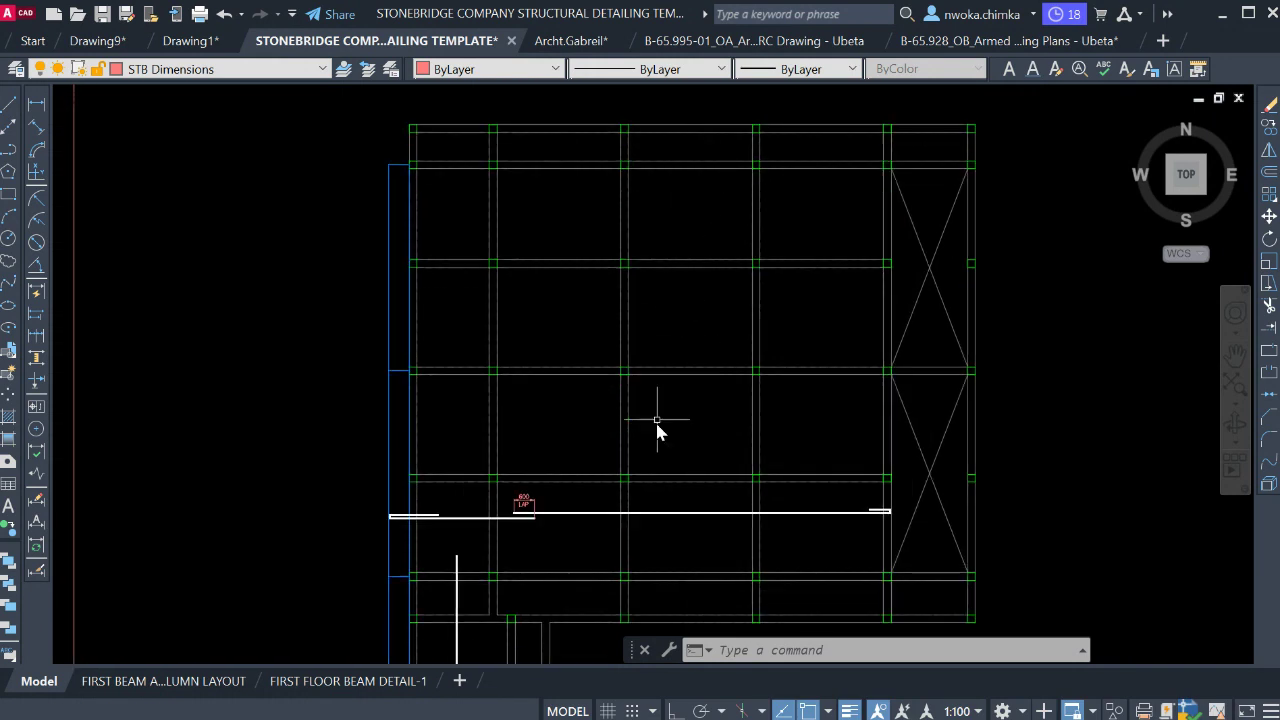
scroll(644, 222, down, 1)
scroll(655, 414, up, 1)
scroll(673, 218, down, 2)
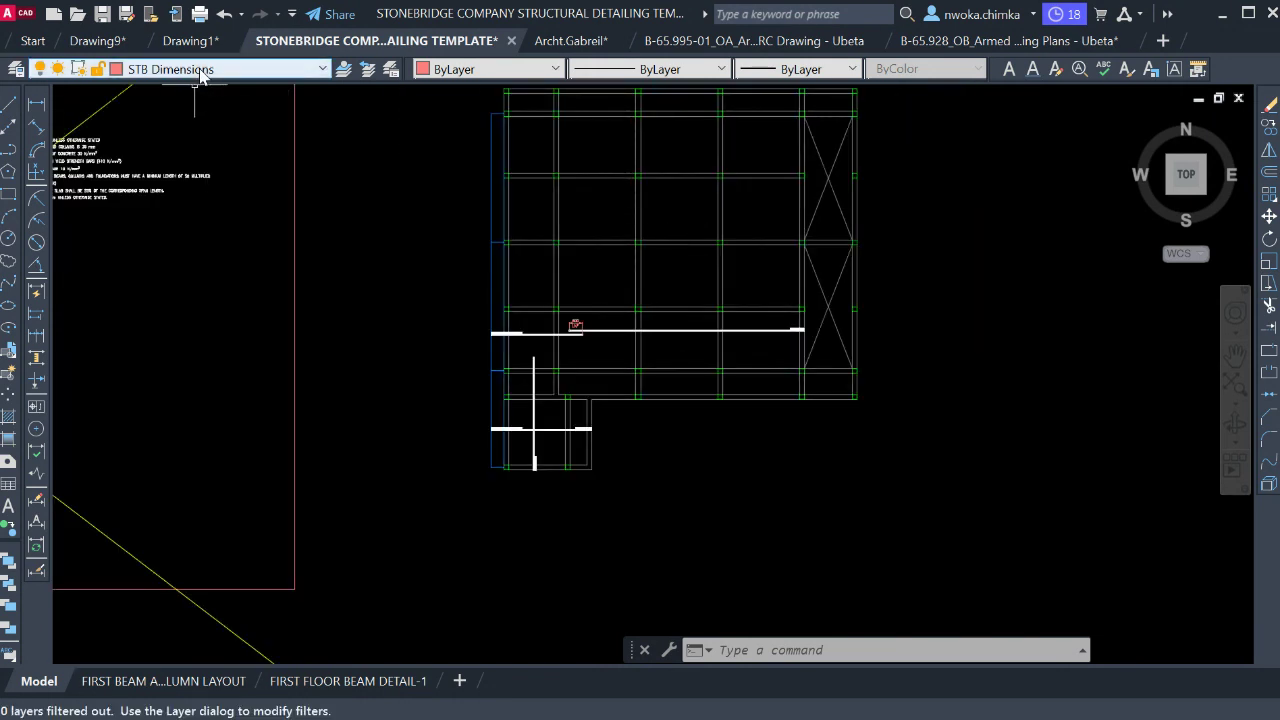
scroll(200, 74, down, 1)
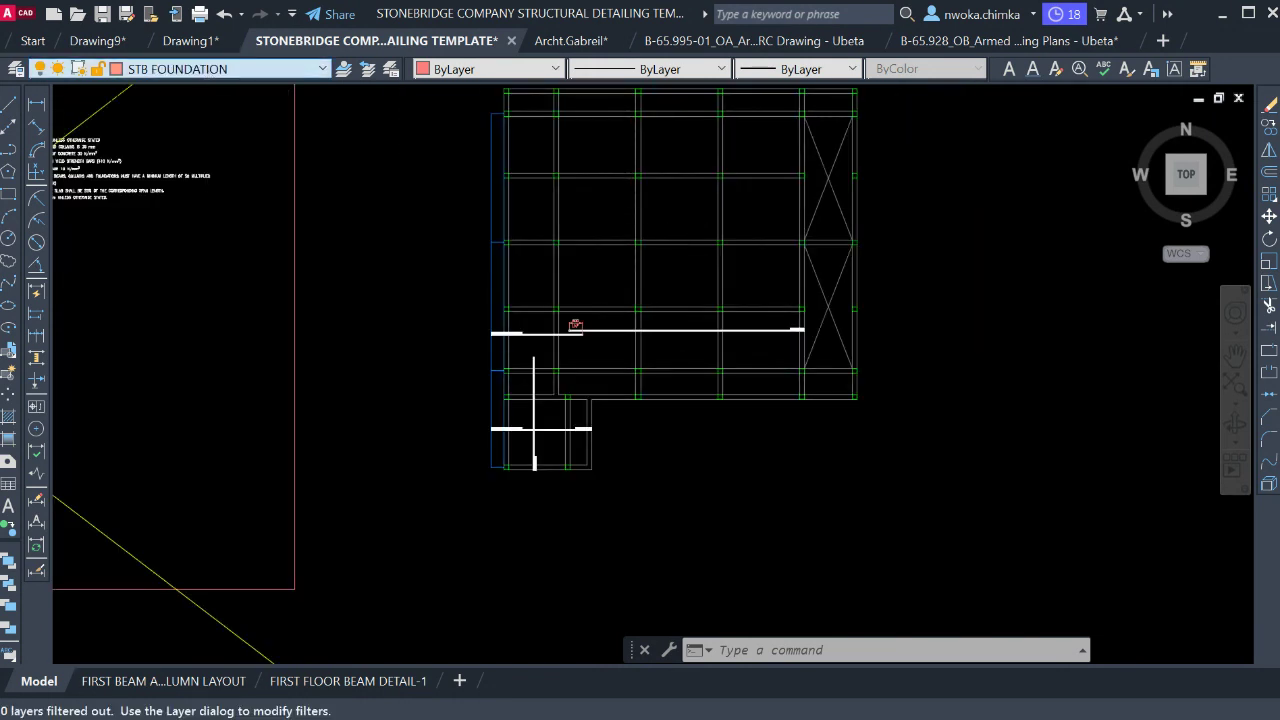
scroll(200, 74, down, 1)
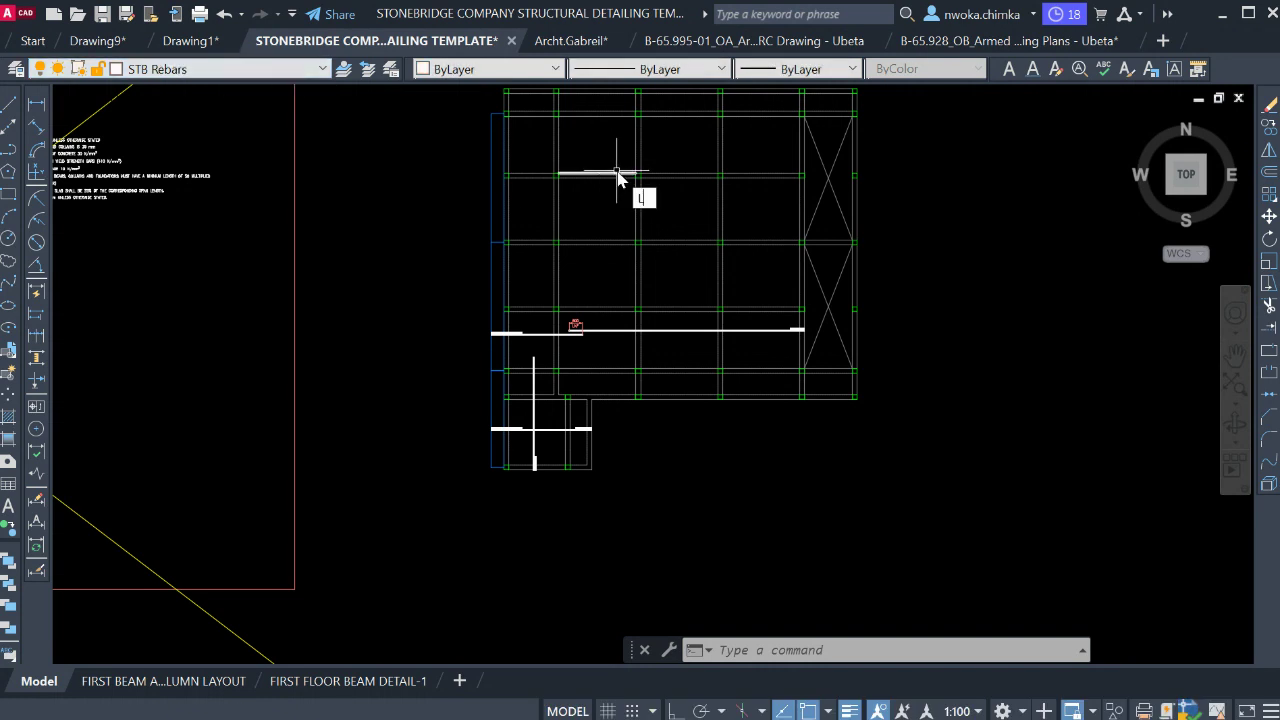
Draw a vertical rebar line 11000 mm long, with Ortho on, downward from the slab's upper outer edge between the third and fourth column lines.
key(Return)
scroll(709, 294, down, 2)
scroll(673, 271, up, 8)
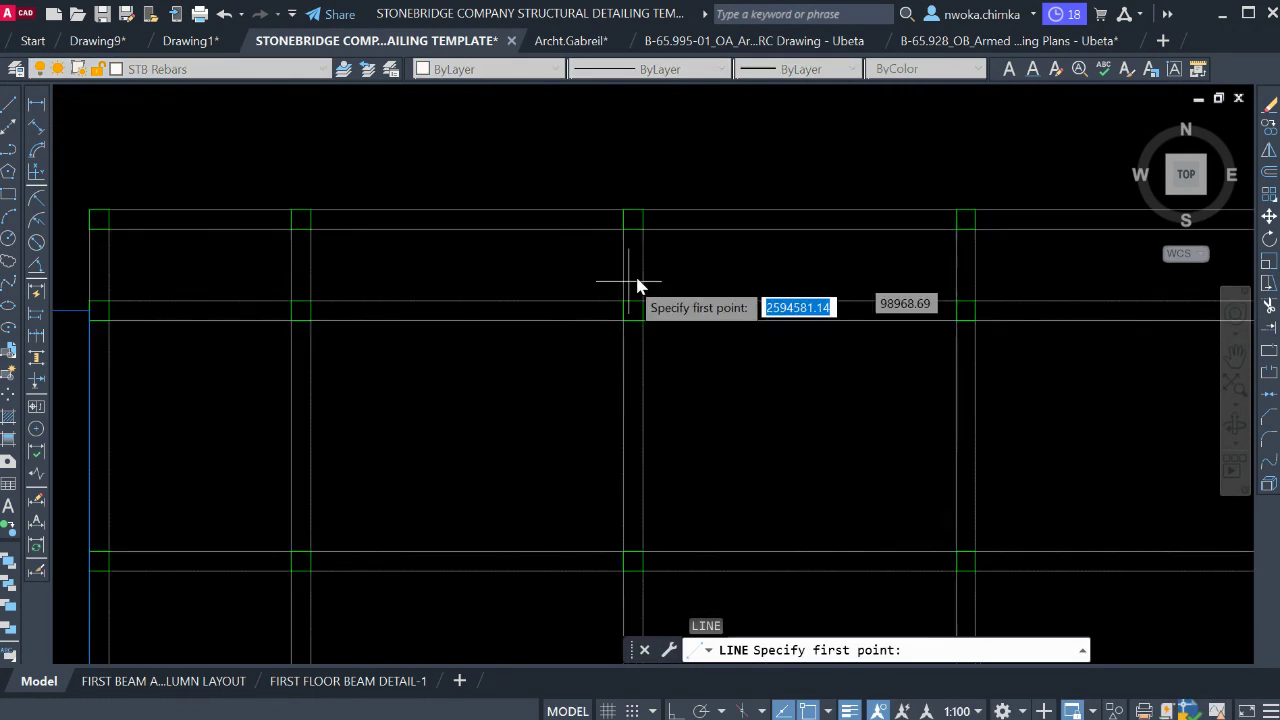
click(732, 173)
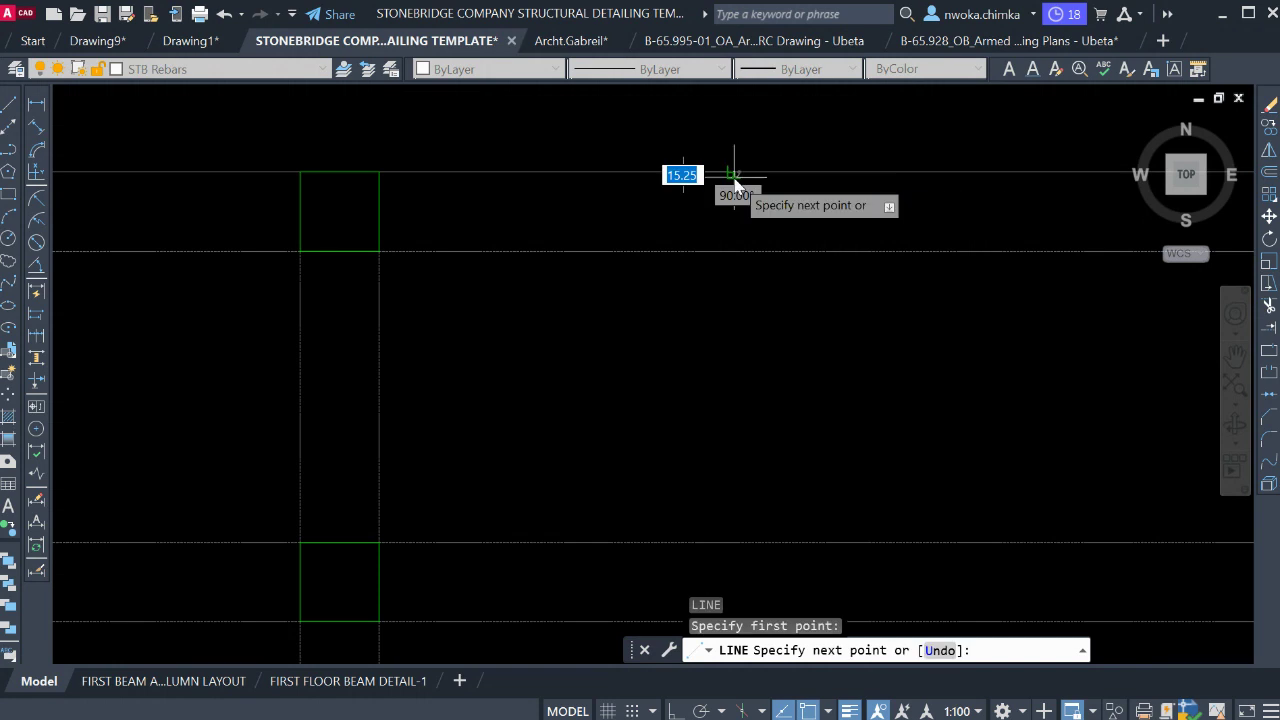
scroll(737, 155, down, 2)
scroll(743, 390, up, 5)
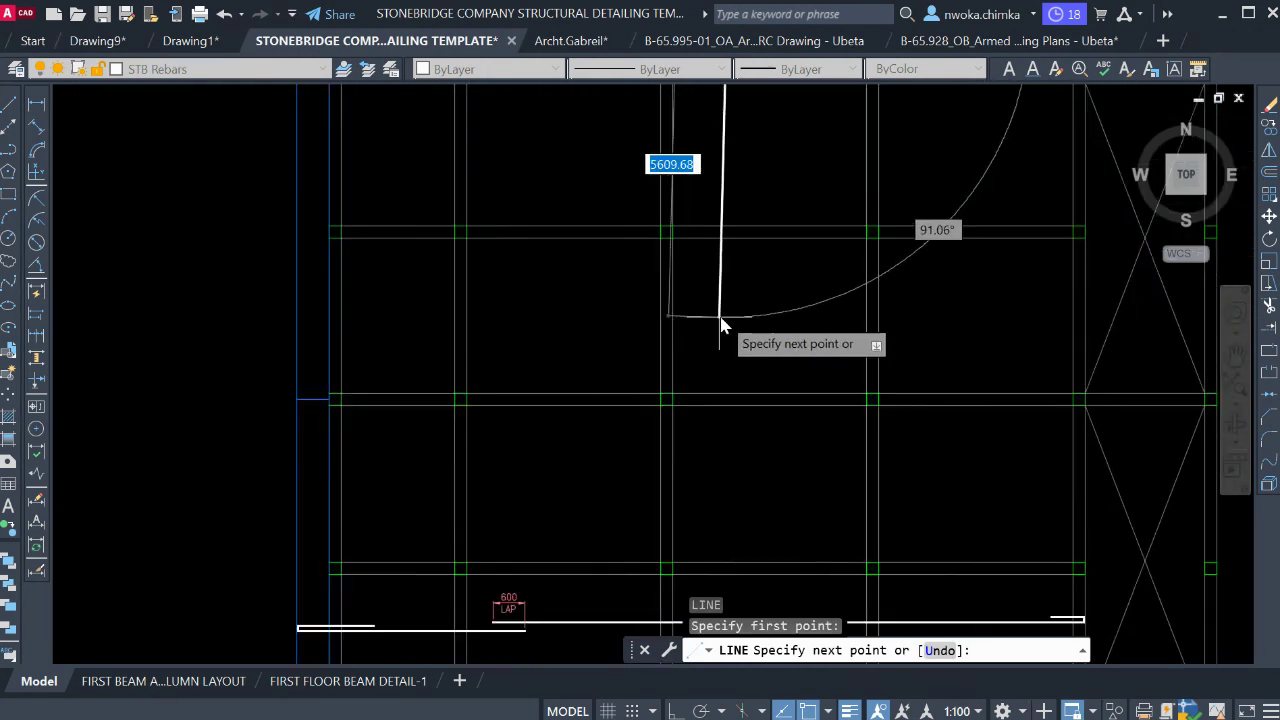
key(F8)
middle_drag(735, 469, 740, 400)
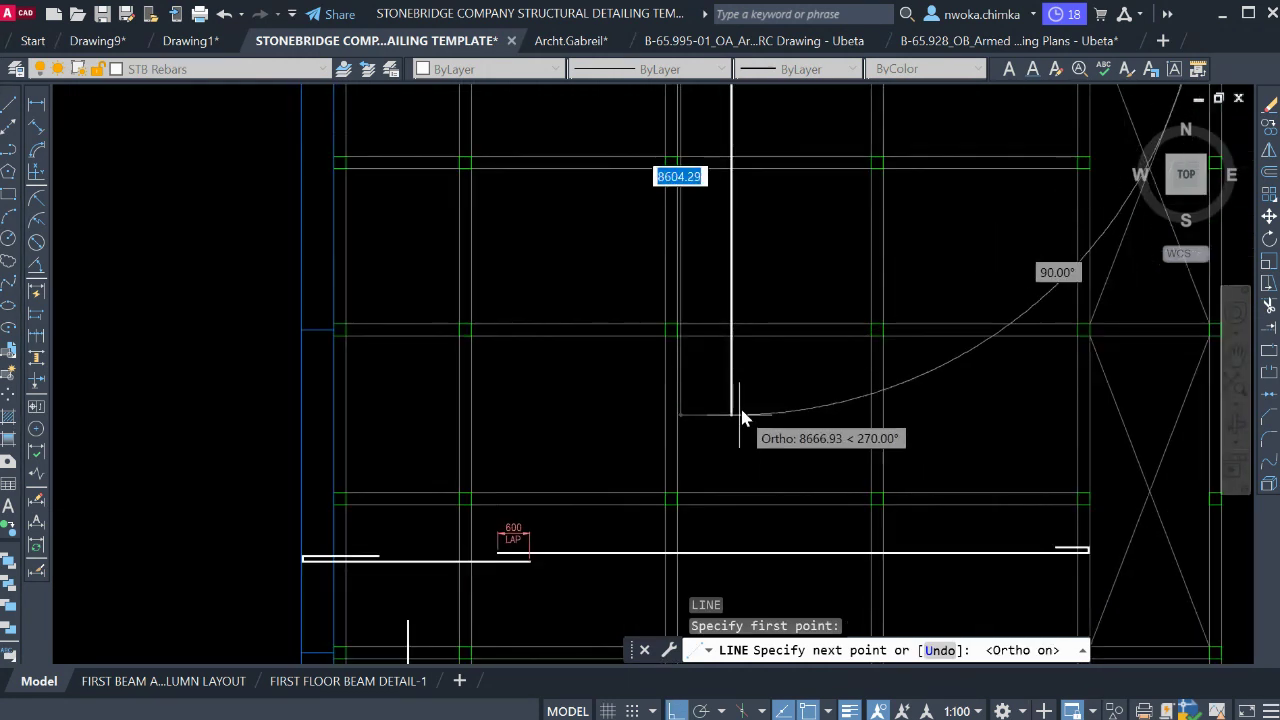
text(11)
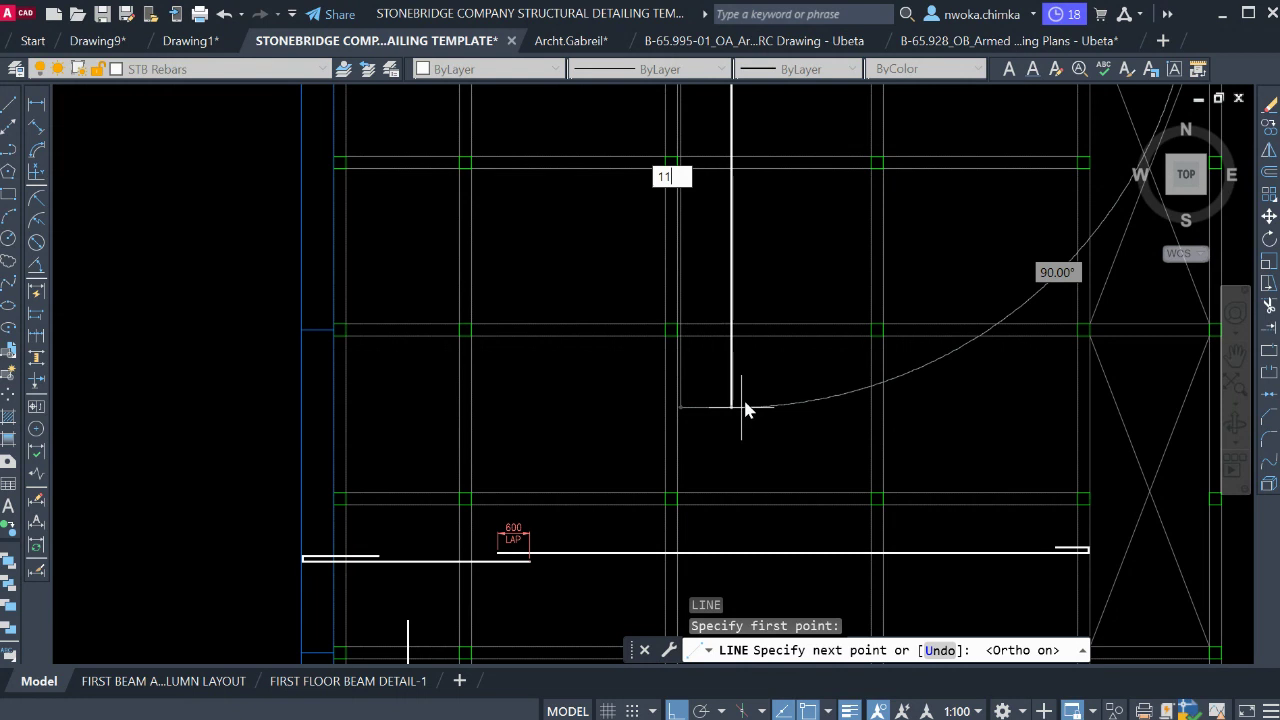
text(000)
key(Return)
key(Escape)
Offset the slab's upper outer edge 25 mm inward as a concrete cover guide.
scroll(780, 310, up, 5)
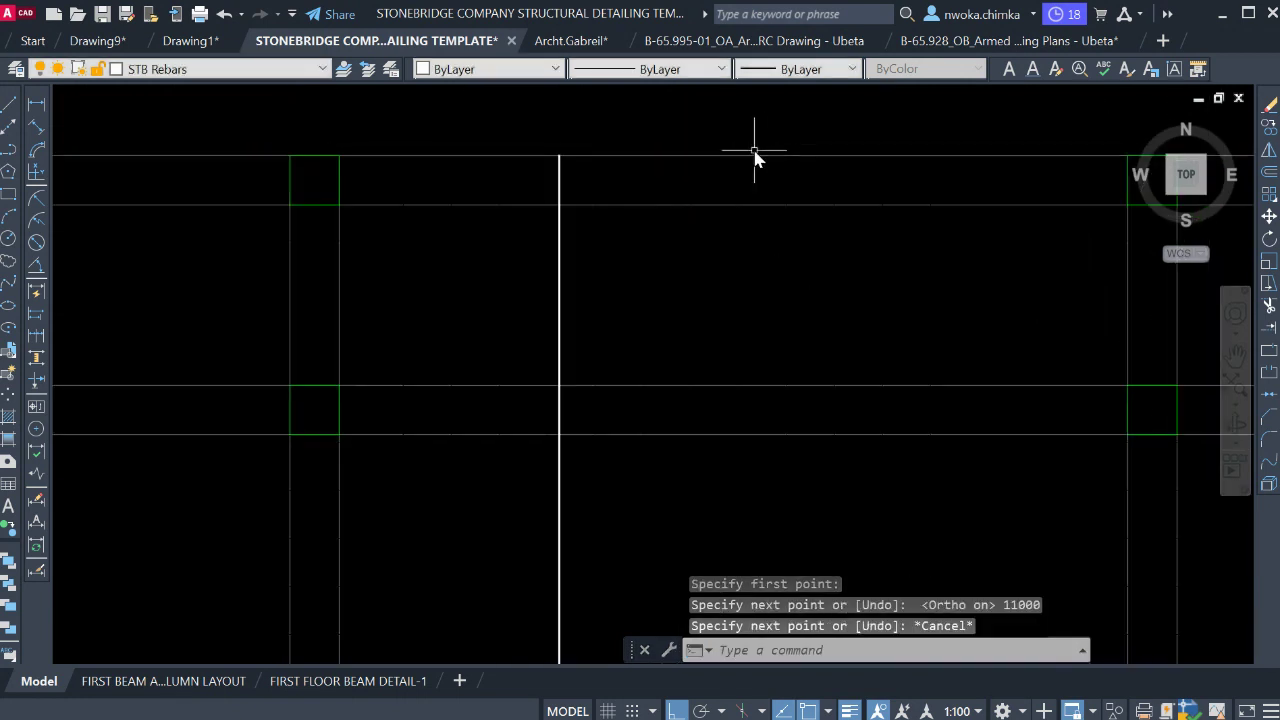
text(O)
key(Return)
text(25)
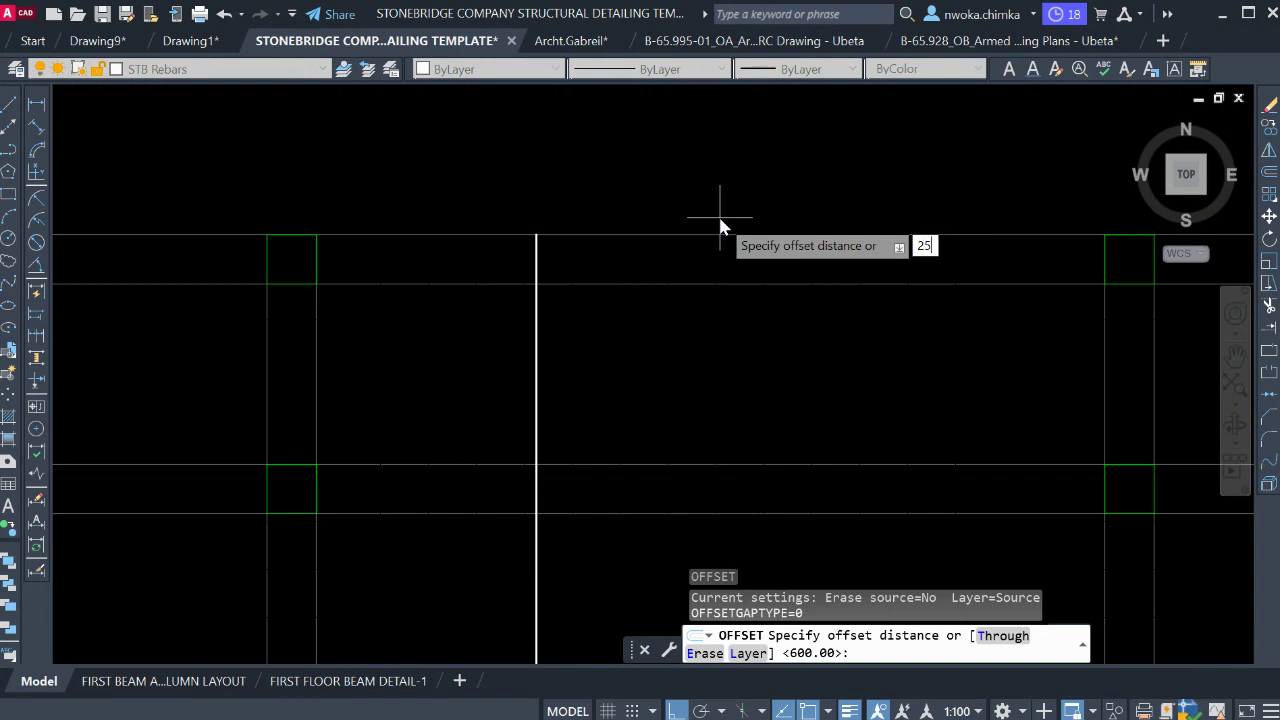
key(Return)
click(632, 236)
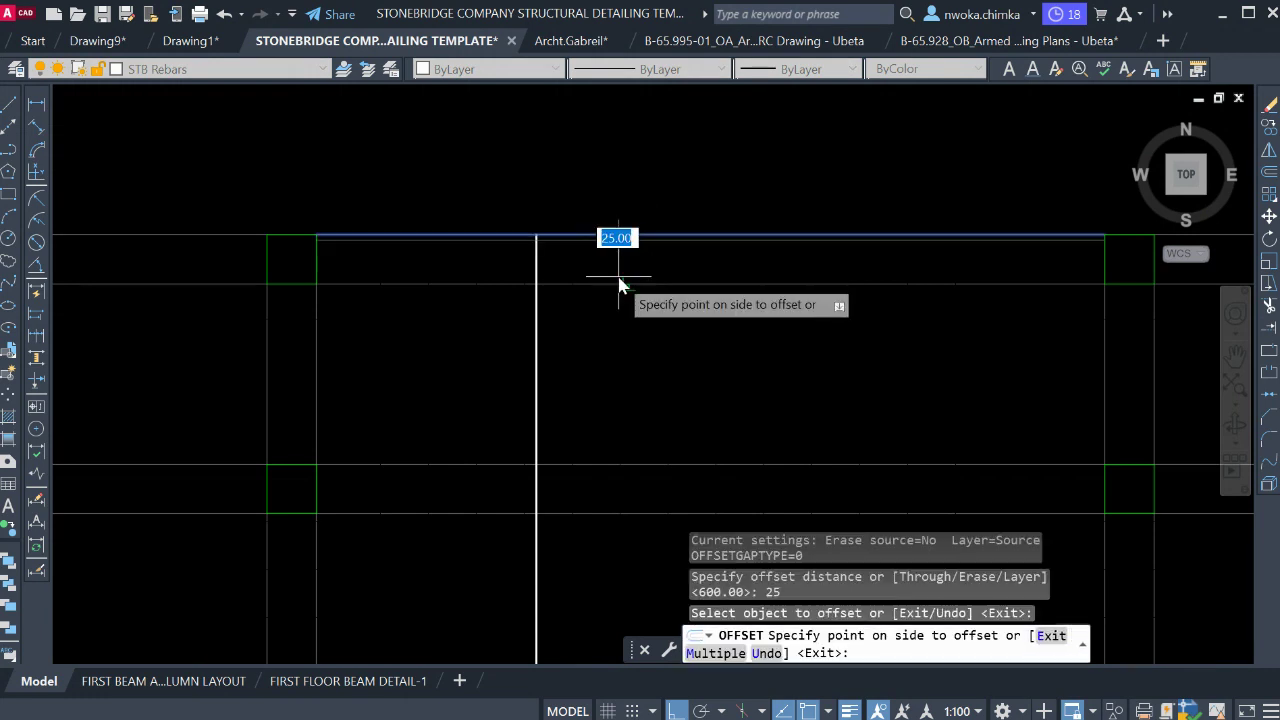
click(617, 275)
key(Escape)
Draw the hook at the vertical bar's upper end from the cover guide: 100 mm to the right, then 600 mm down.
scroll(534, 247, up, 8)
scroll(625, 270, up, 4)
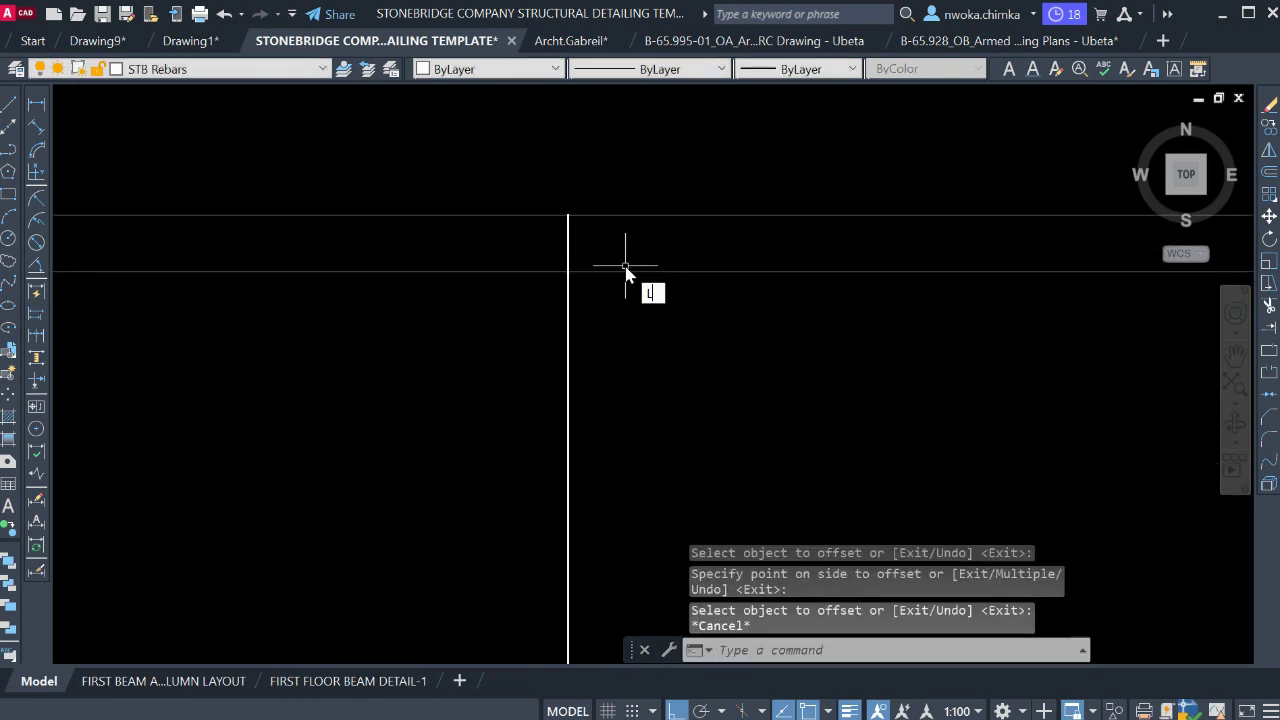
text(l)
key(Return)
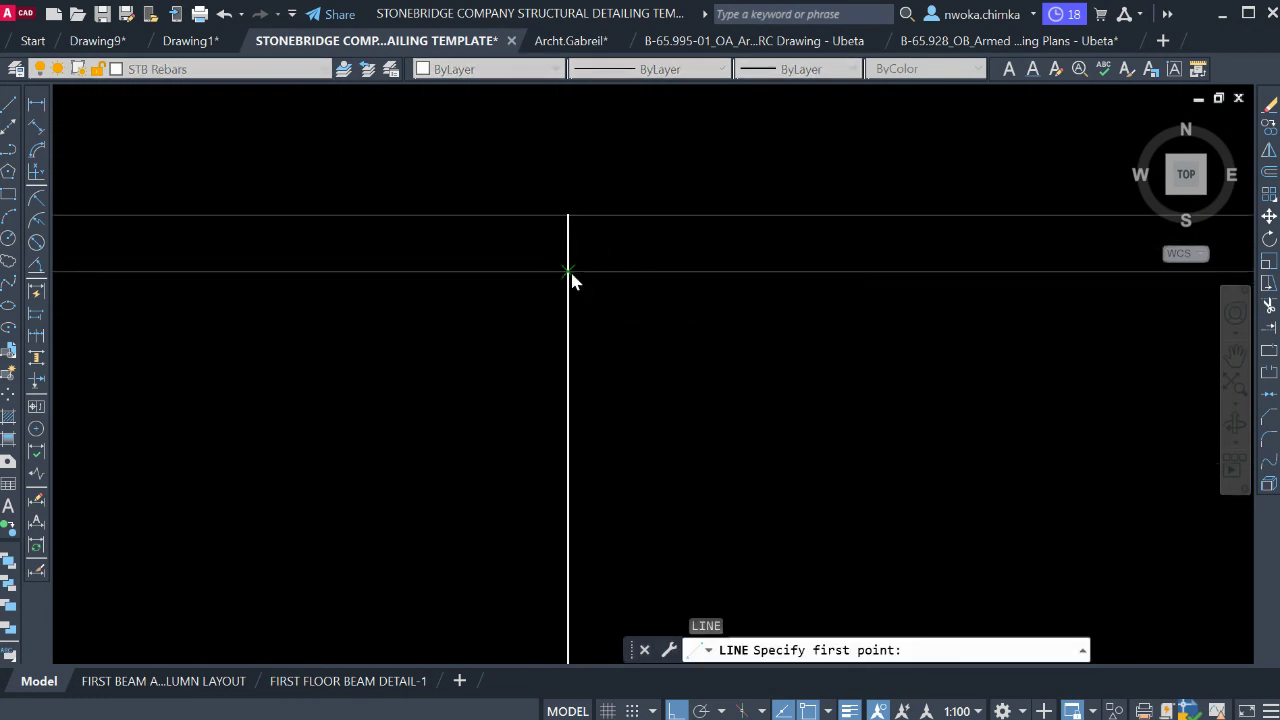
click(569, 271)
text(100)
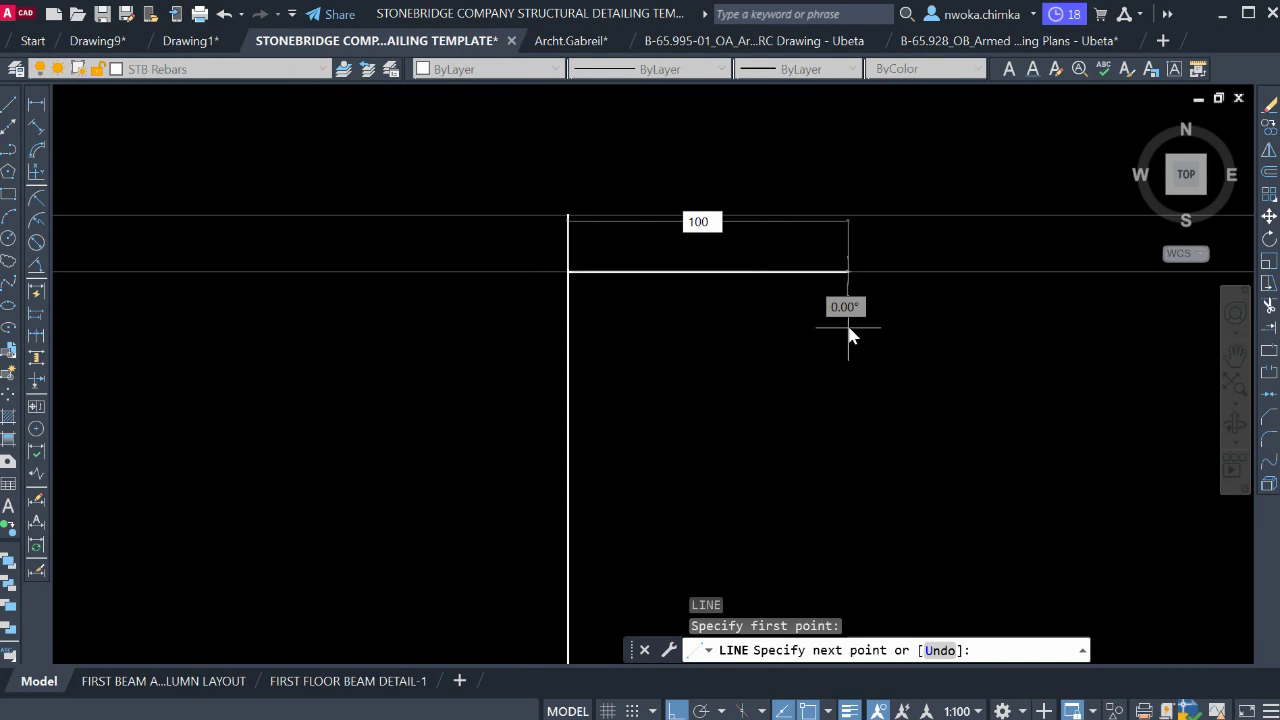
key(Return)
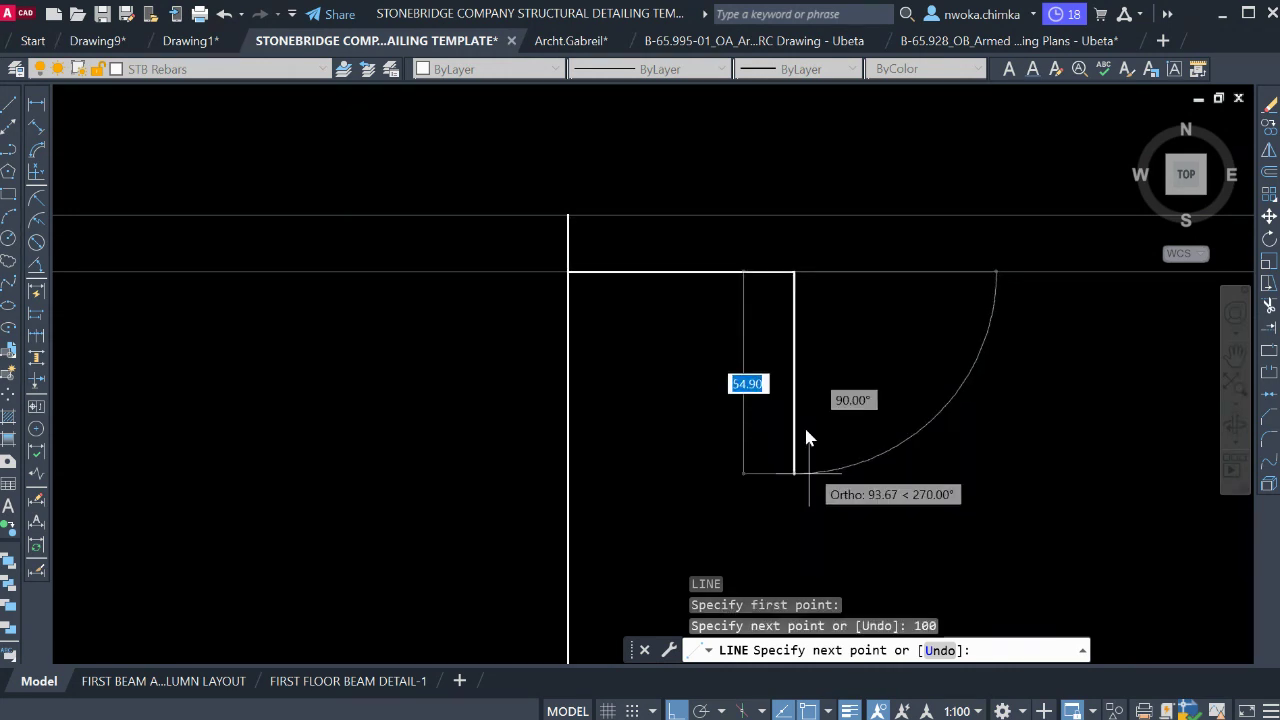
scroll(808, 430, down, 6)
scroll(822, 434, up, 2)
scroll(820, 427, up, 4)
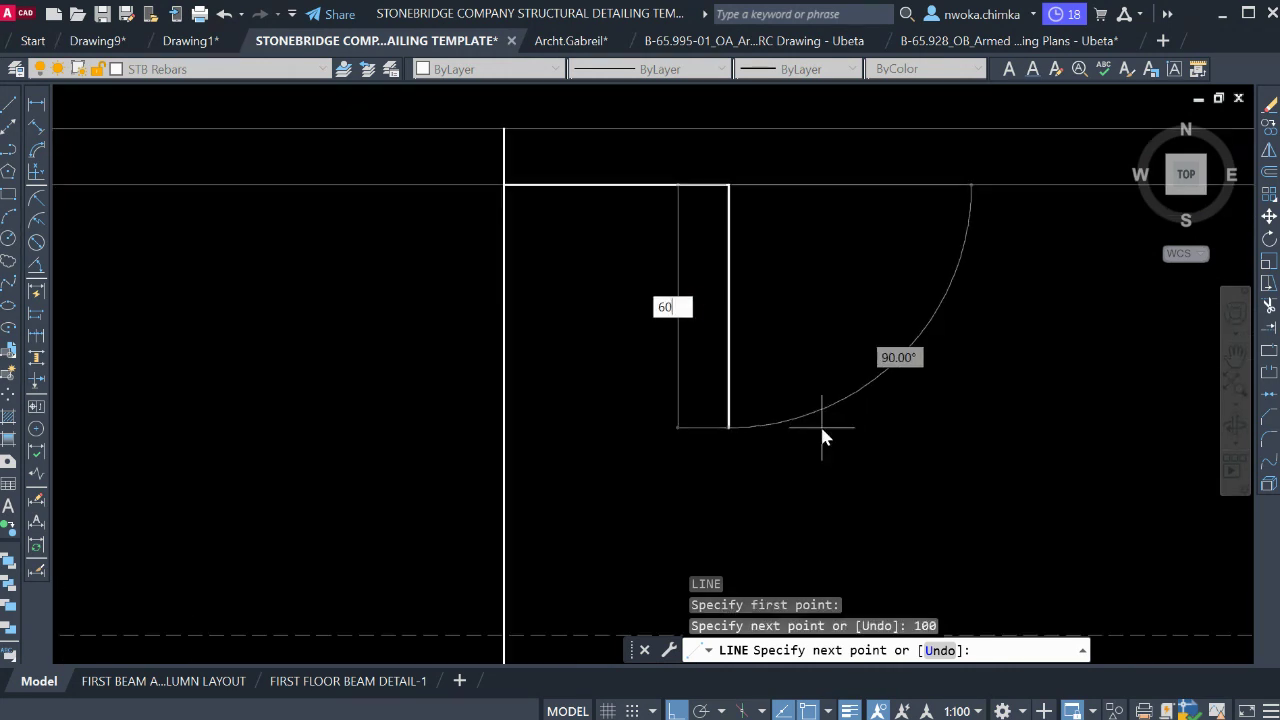
text(600)
key(Return)
key(Escape)
Trim the bar stub projecting above the hook and erase the upper 25 mm cover guide line.
scroll(590, 226, up, 5)
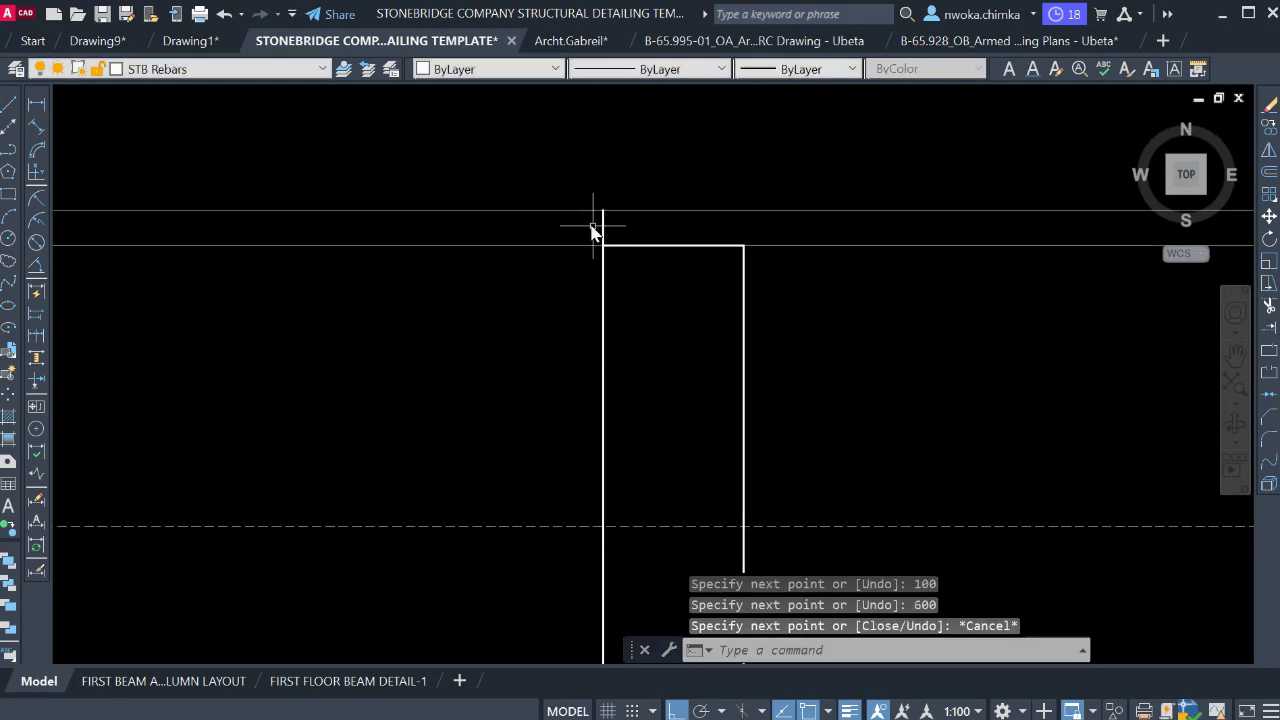
key(Return)
click(658, 230)
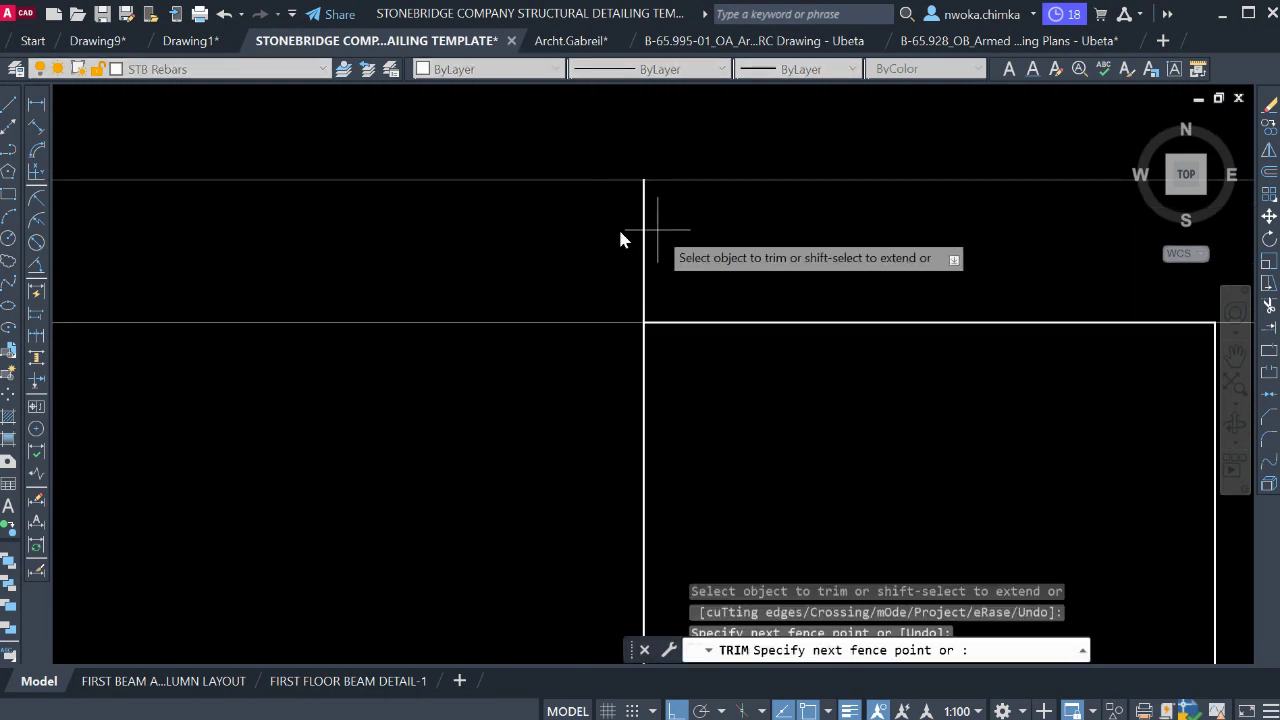
click(618, 229)
key(Escape)
click(594, 280)
key(Escape)
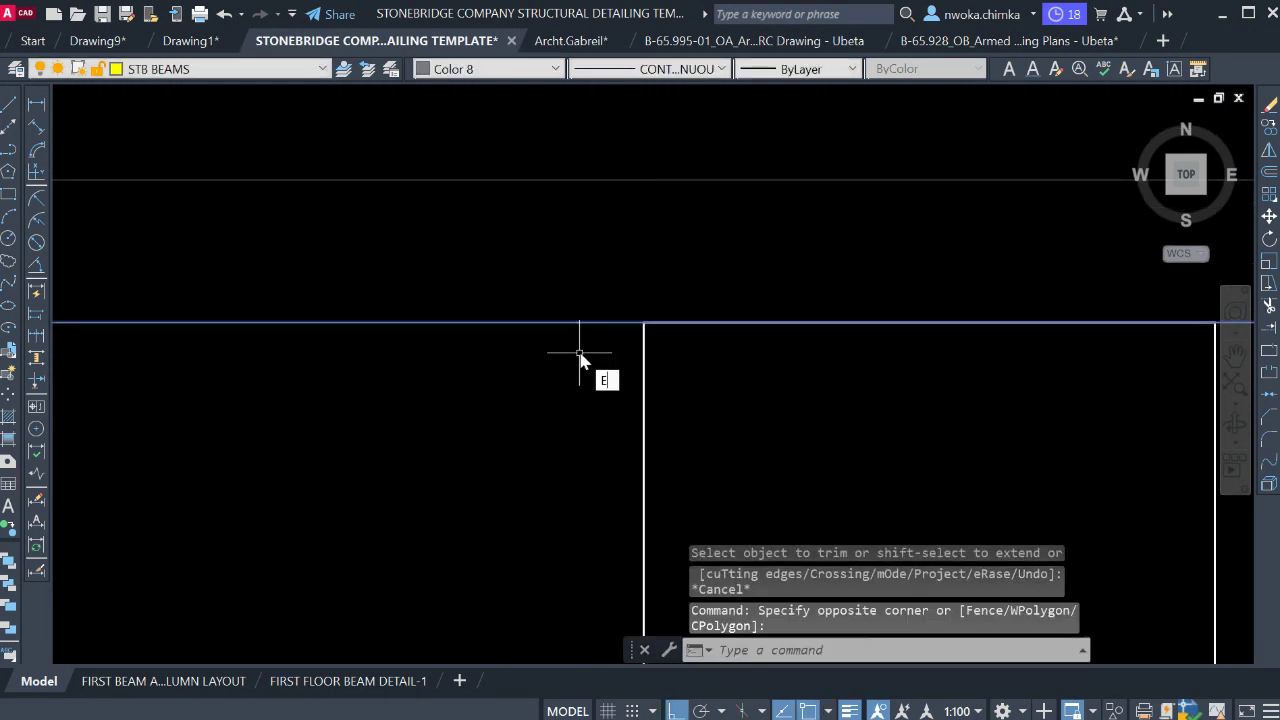
key(Return)
Draw a second vertical bar about 4600 mm long, from the slab's lower outer edge up past the first bar's lower end, just right of it.
scroll(660, 260, down, 5)
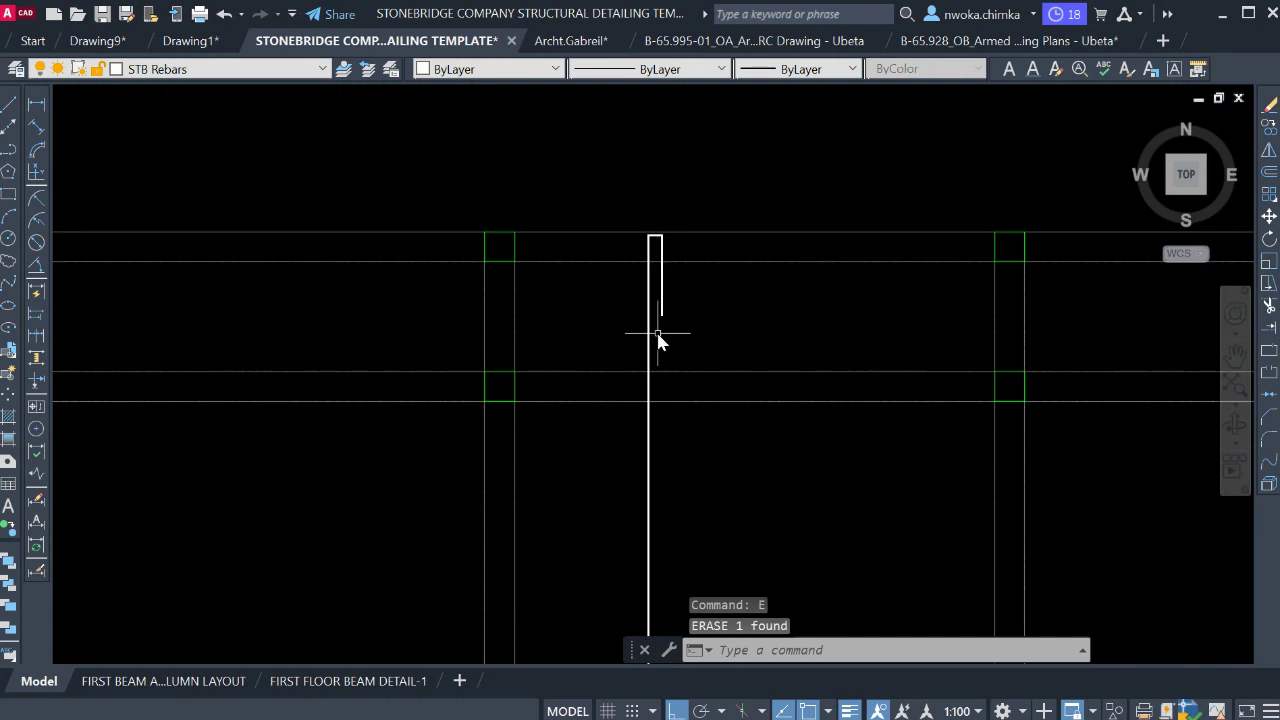
scroll(670, 257, down, 6)
text(L)
key(Return)
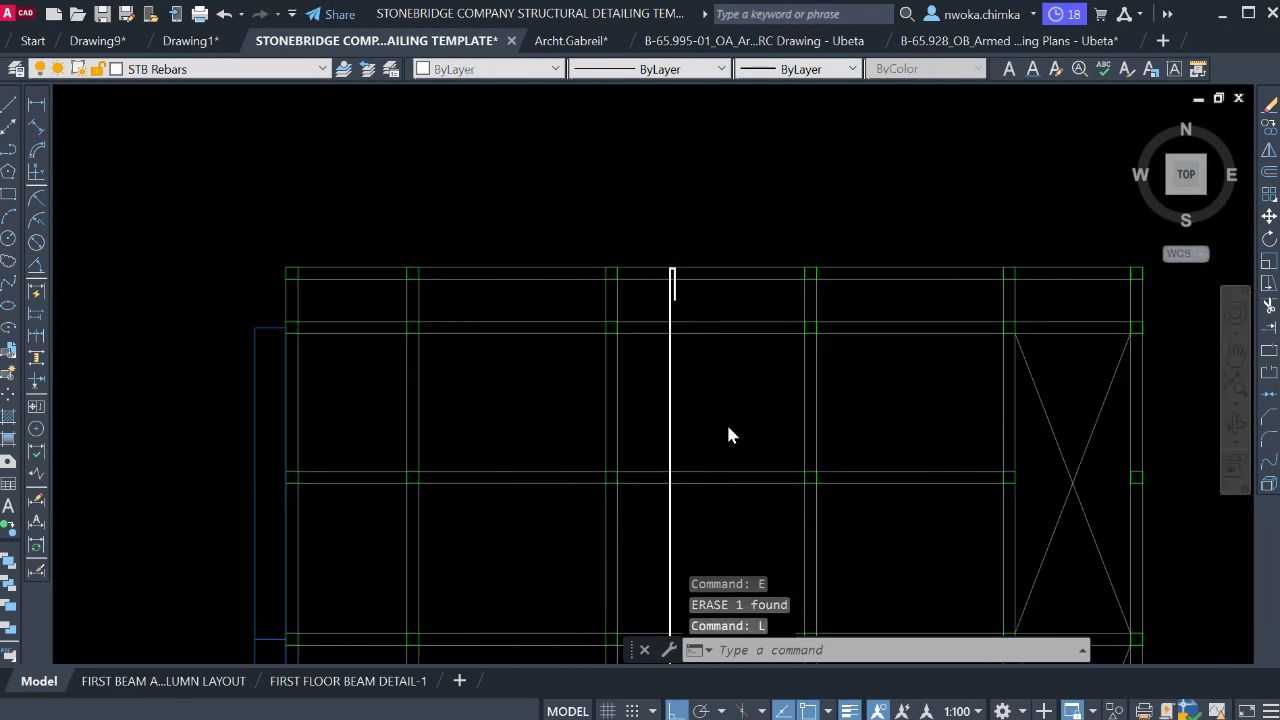
scroll(728, 435, up, 6)
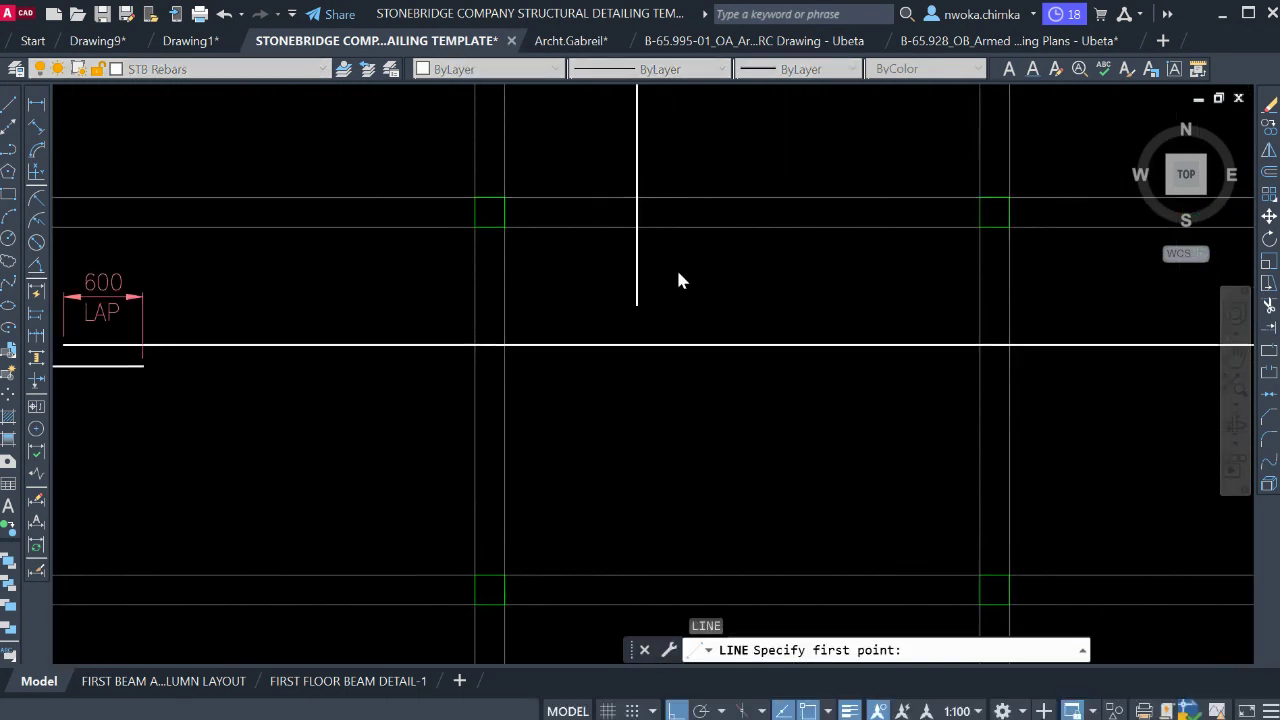
scroll(680, 270, down, 4)
scroll(671, 429, up, 5)
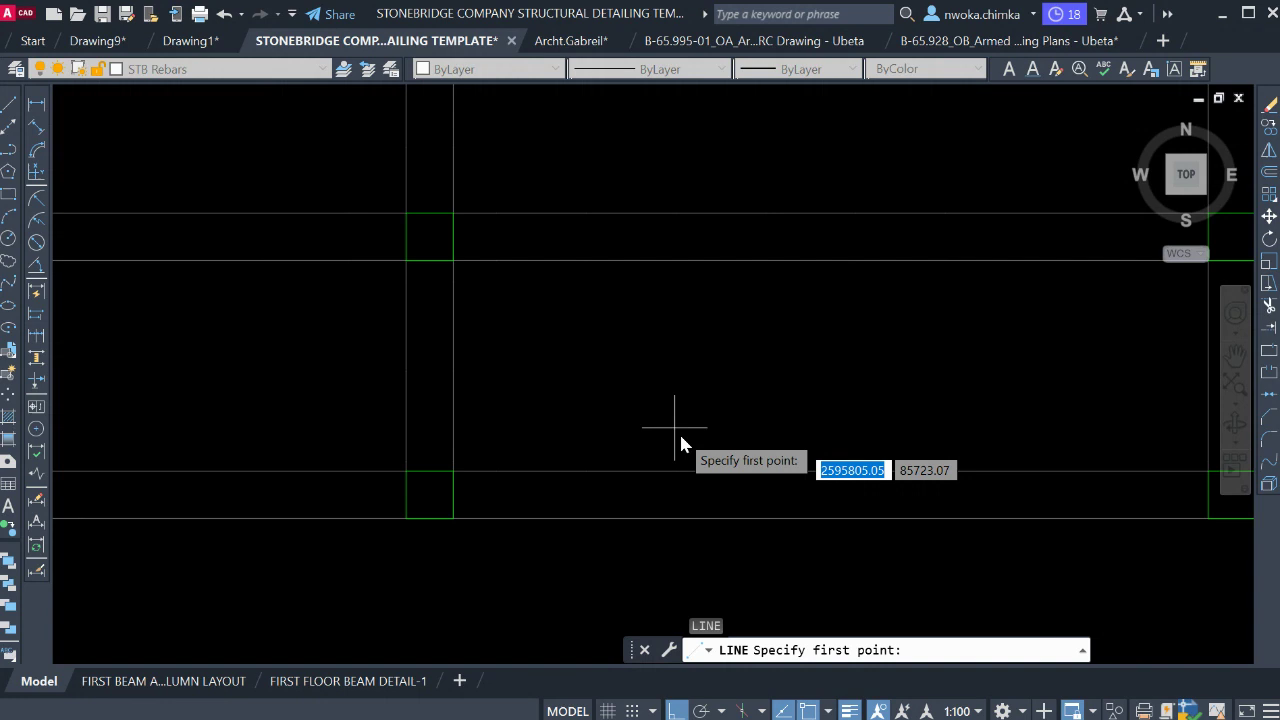
click(692, 517)
middle_drag(723, 234, 723, 451)
scroll(721, 455, down, 4)
middle_drag(727, 191, 705, 316)
scroll(705, 316, up, 2)
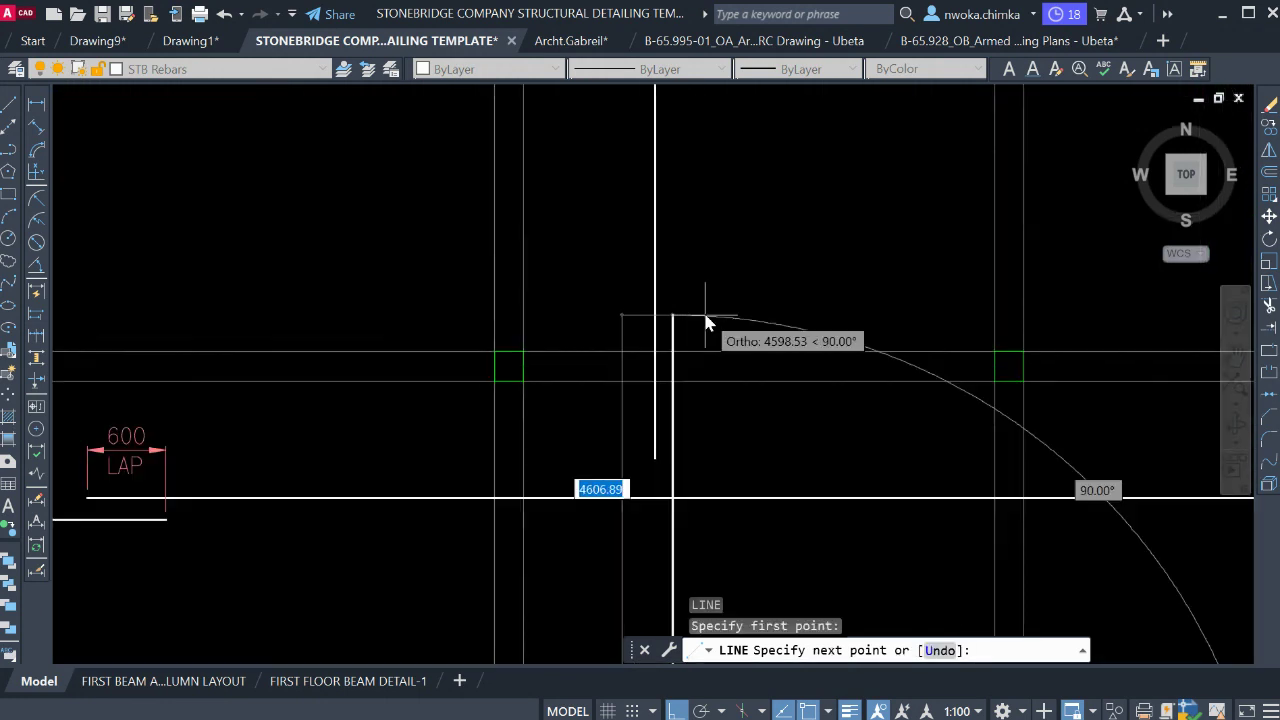
scroll(705, 320, up, 2)
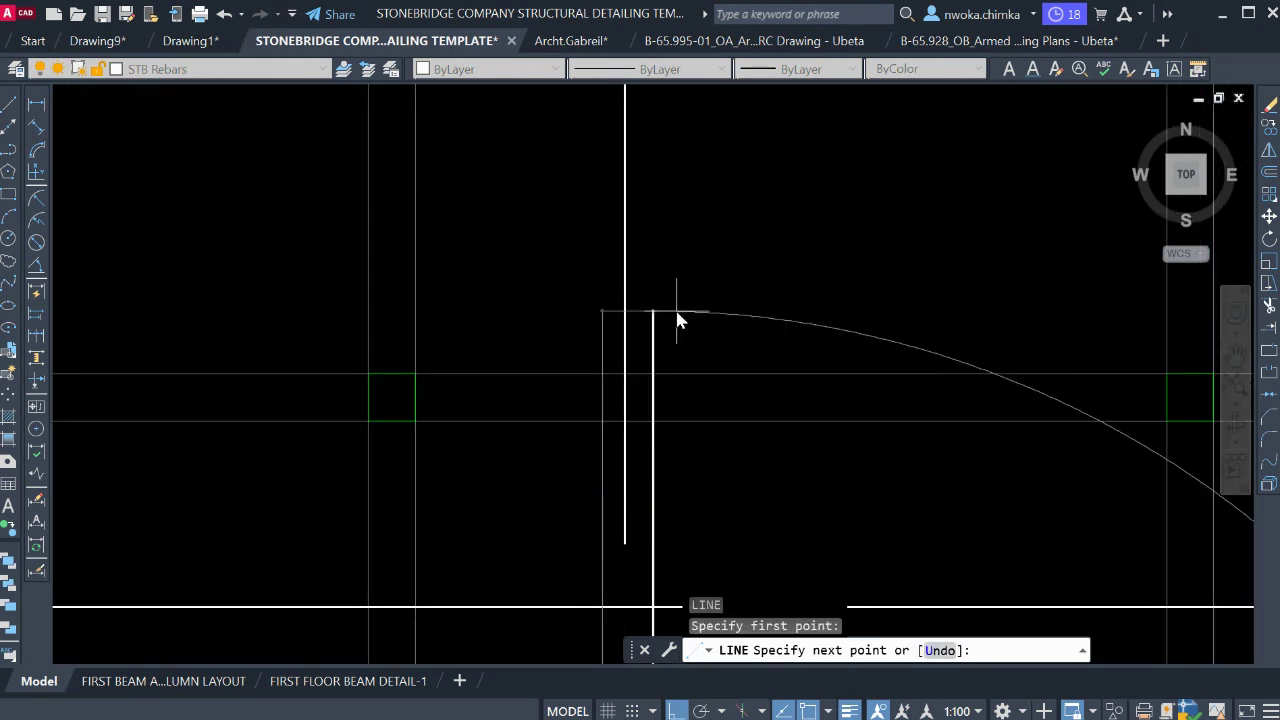
click(677, 311)
key(Escape)
Offset the slab's lower outer edge 25 mm inward as the cover guide for the second vertical bar.
scroll(704, 271, down, 1)
scroll(706, 383, up, 2)
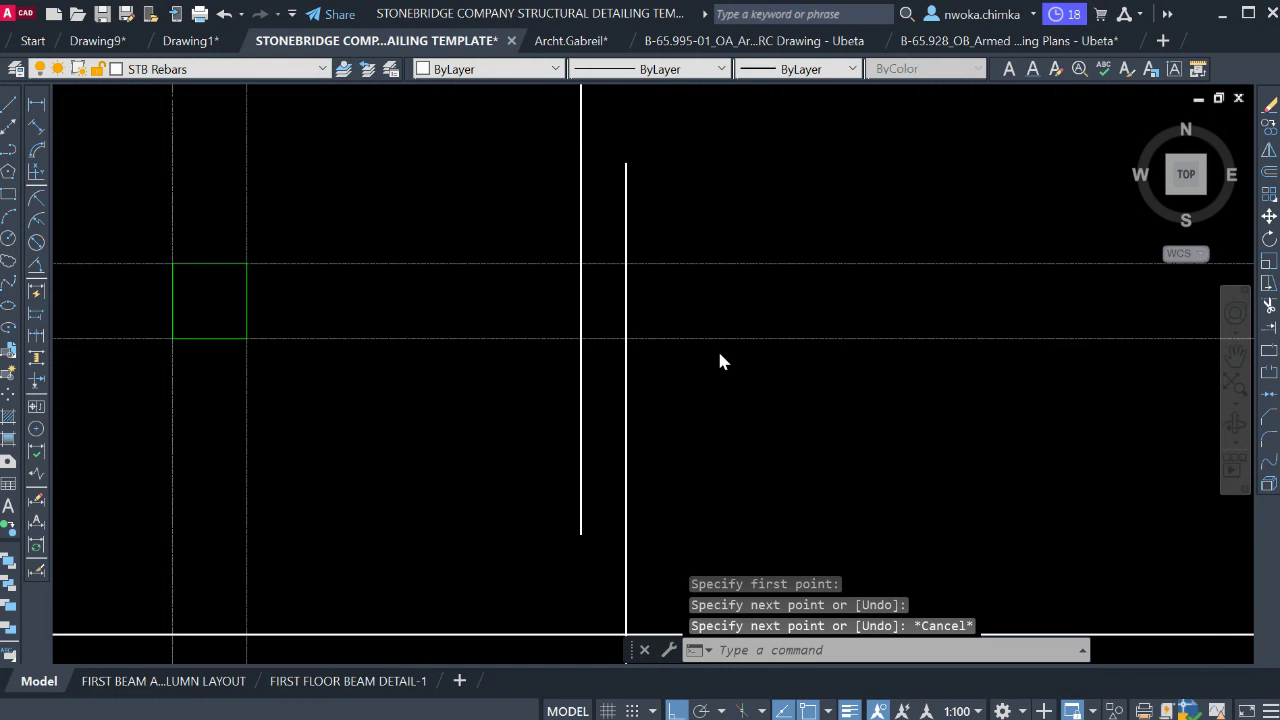
scroll(754, 249, down, 4)
scroll(740, 403, up, 4)
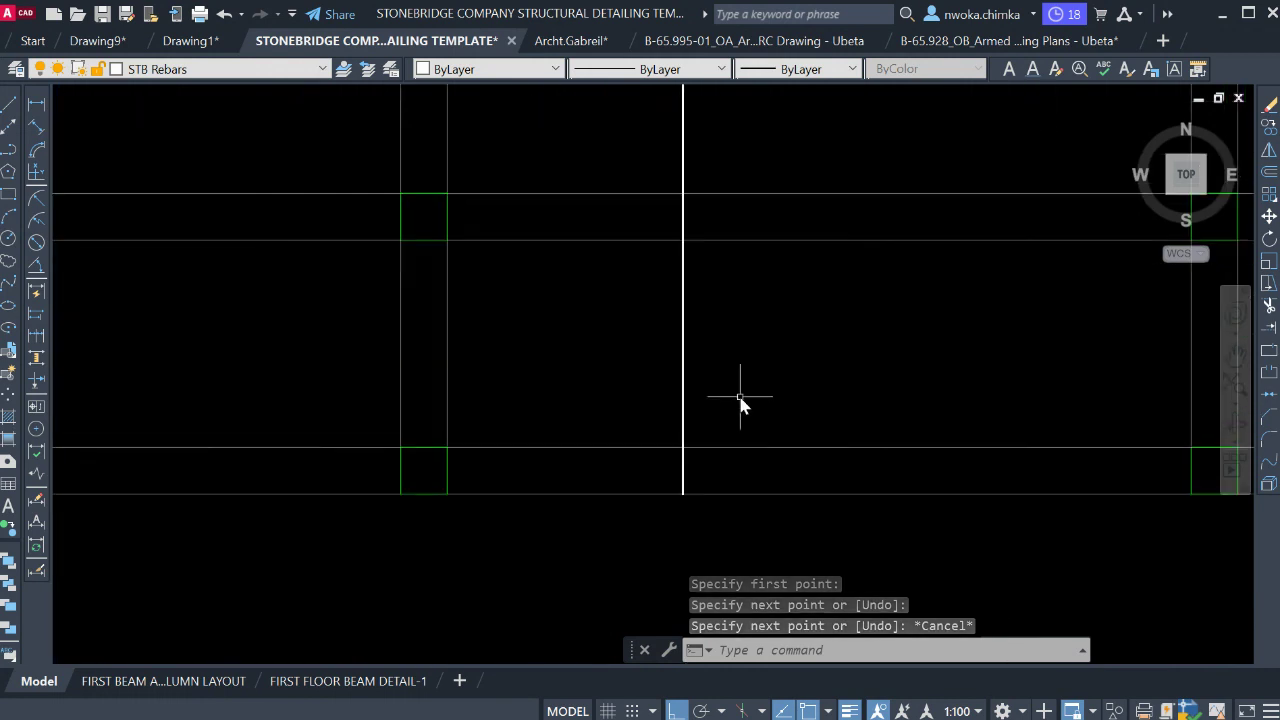
key(Escape)
scroll(706, 469, up, 2)
text(O)
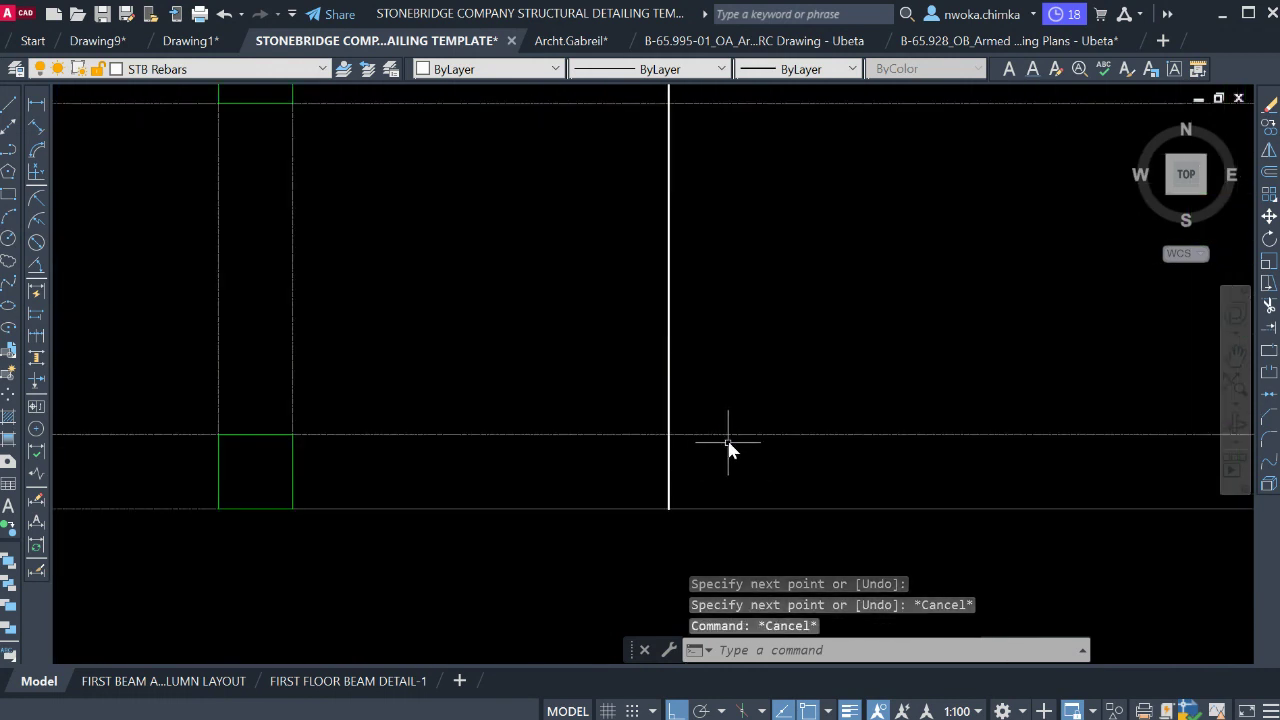
key(Return)
text(1)
key(BackSpace)
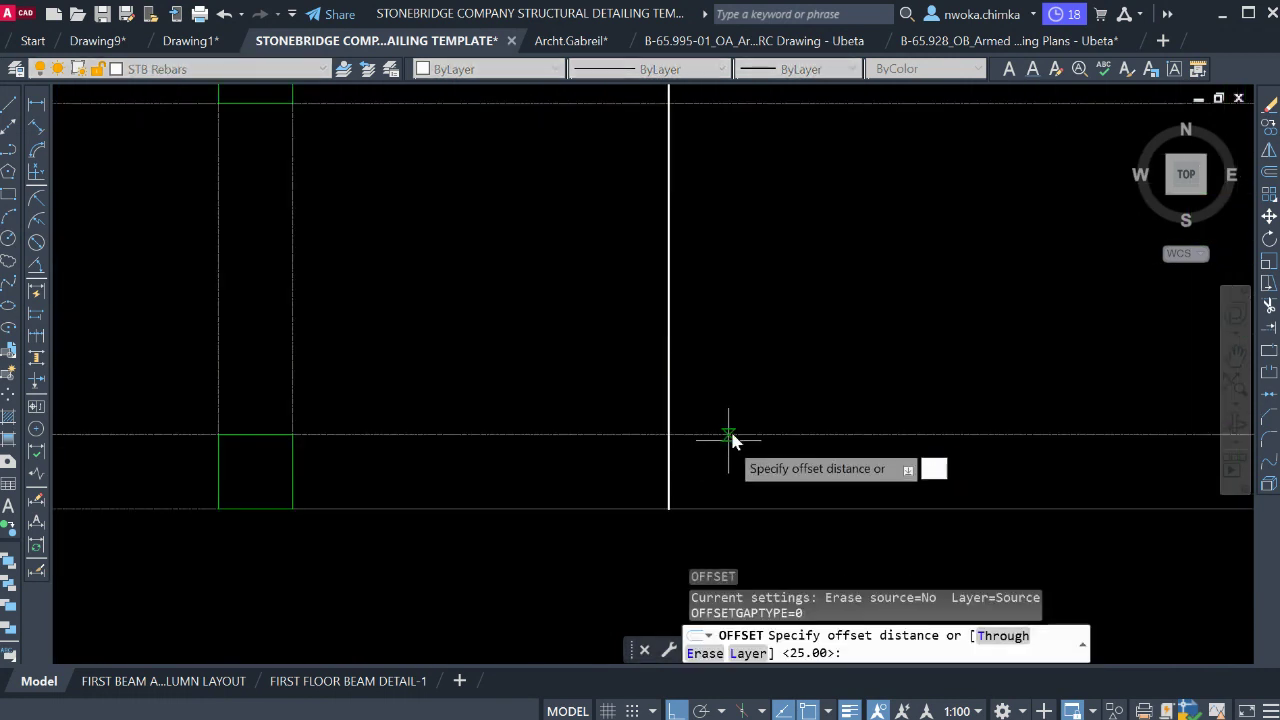
text(25)
key(Return)
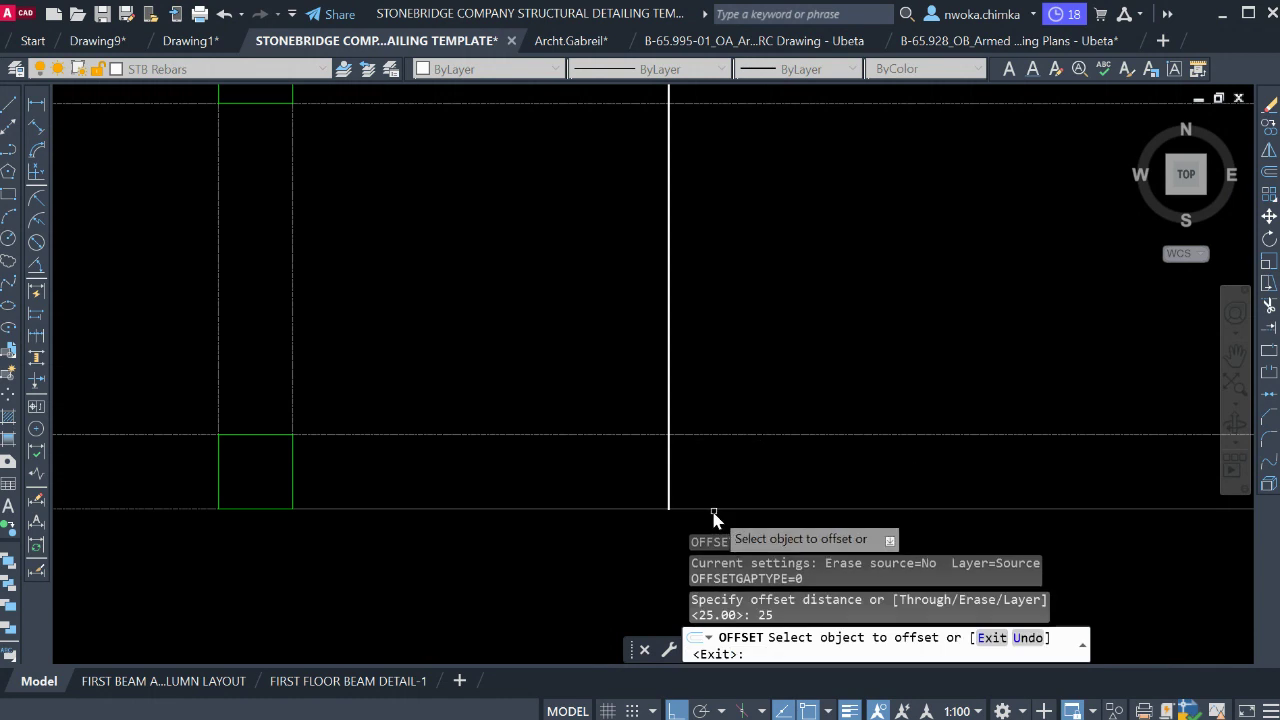
click(713, 509)
click(730, 443)
middle_drag(717, 490, 666, 337)
scroll(671, 330, up, 3)
key(Escape)
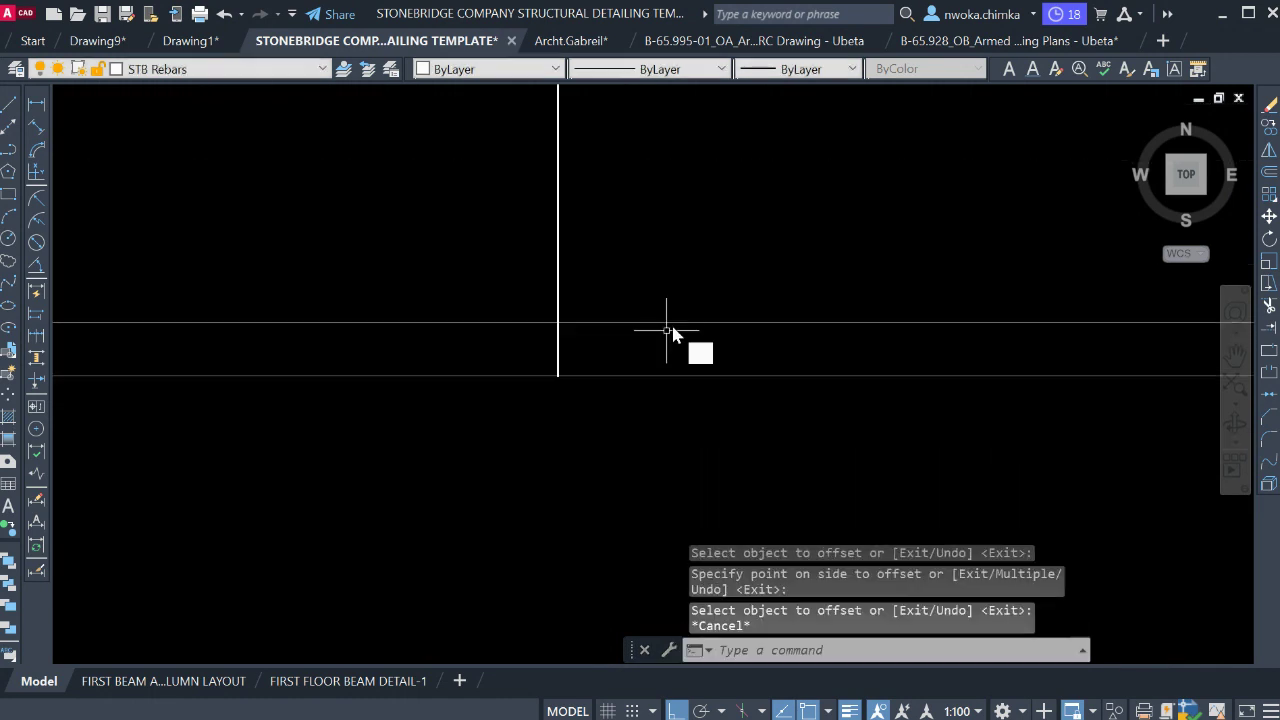
Draw the hook at the second bar's lower end from the cover guide: 100 mm to the right, then 600 mm up.
text(l)
key(Return)
click(559, 323)
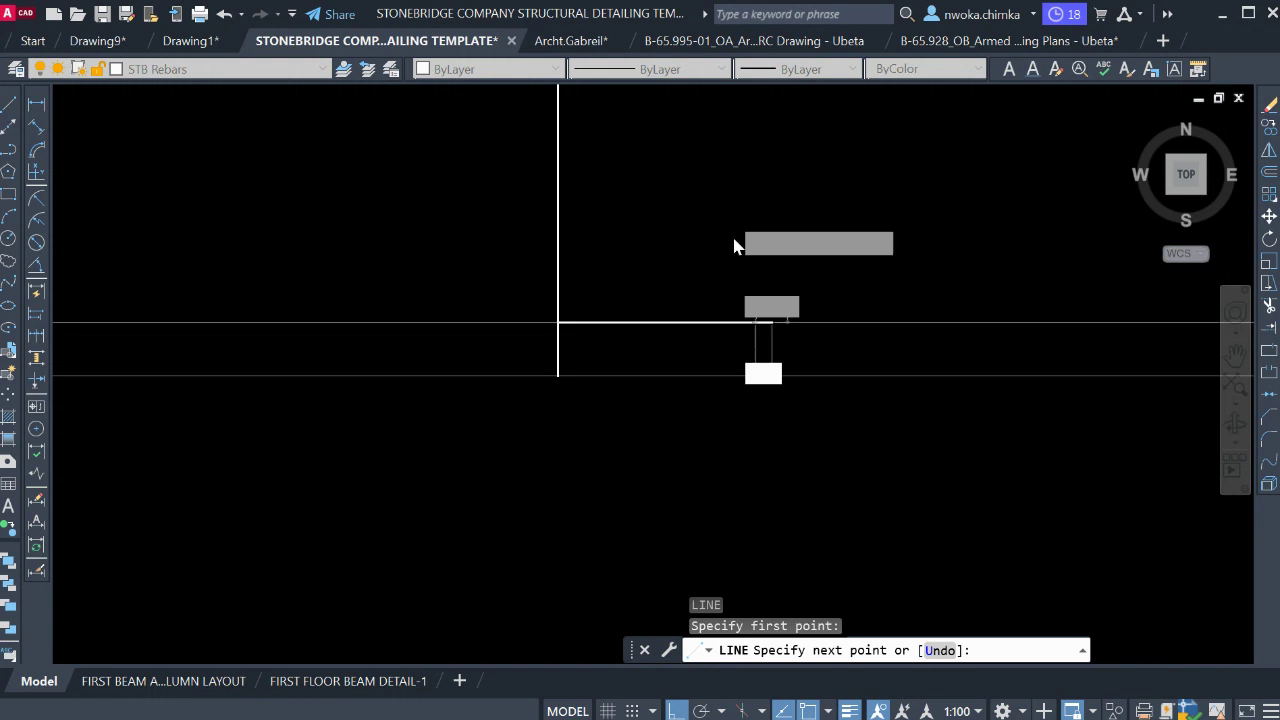
key(Return)
middle_drag(691, 120, 686, 357)
scroll(697, 340, down, 2)
text(6)
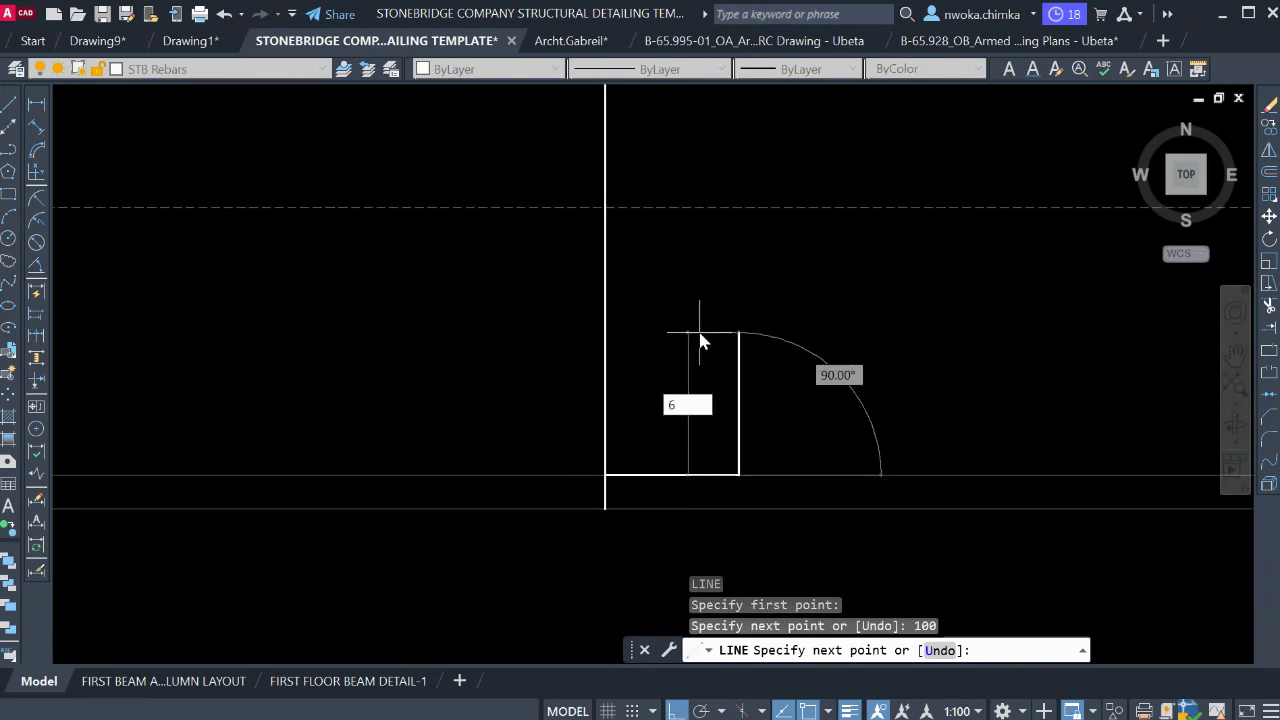
text(00)
key(Return)
key(Escape)
Trim the bar stub projecting below the lower hook and erase the lower 25 mm cover guide line.
text(TR)
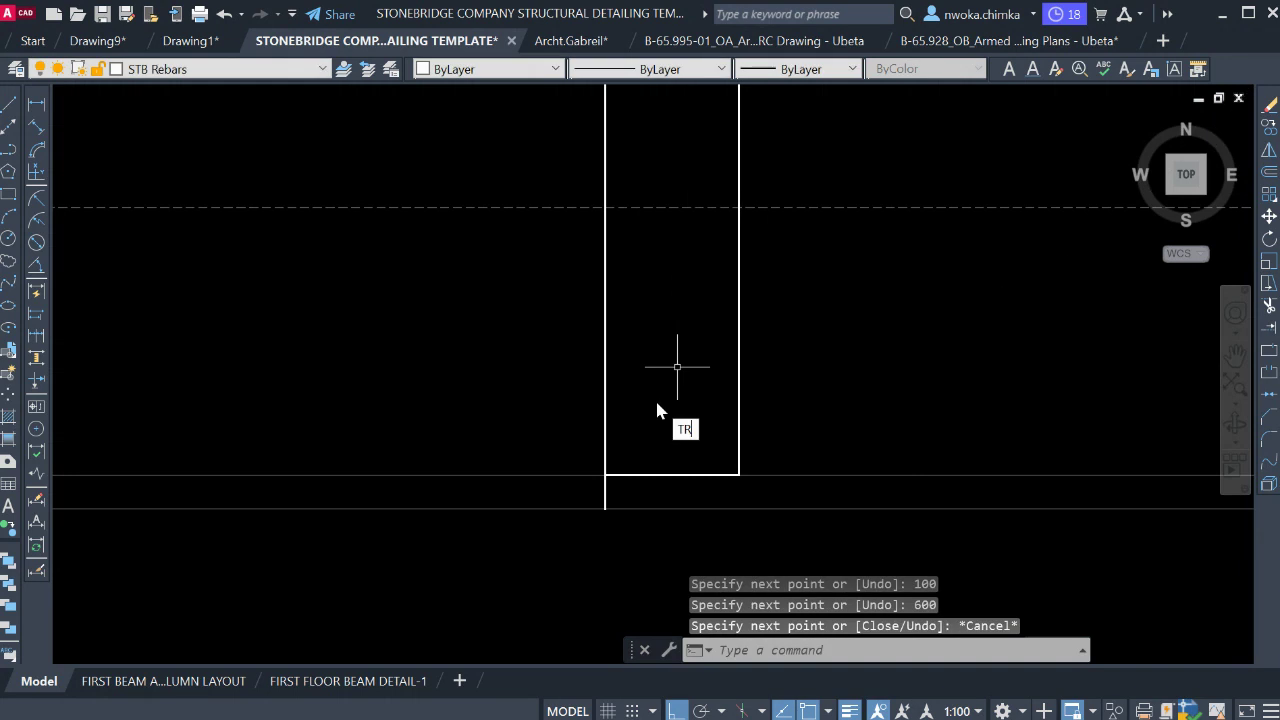
key(Return)
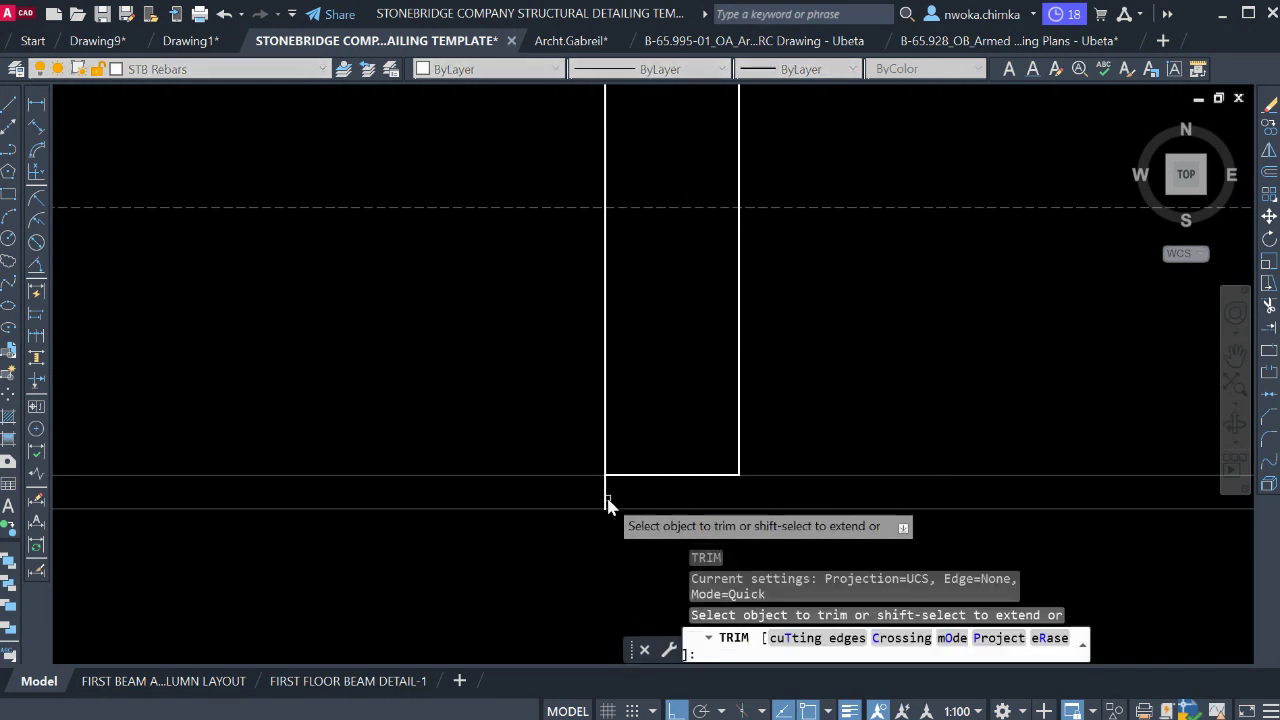
key(Escape)
click(522, 433)
click(478, 481)
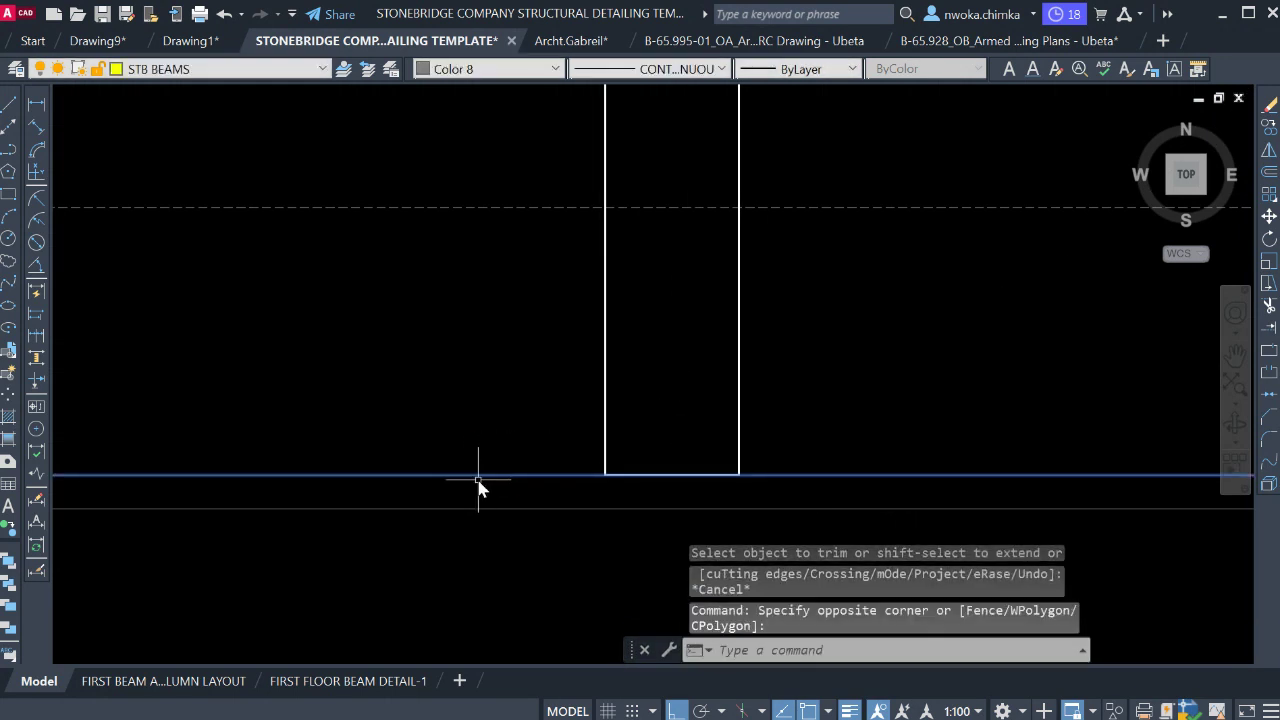
key(Return)
scroll(551, 396, down, 4)
middle_drag(583, 343, 609, 429)
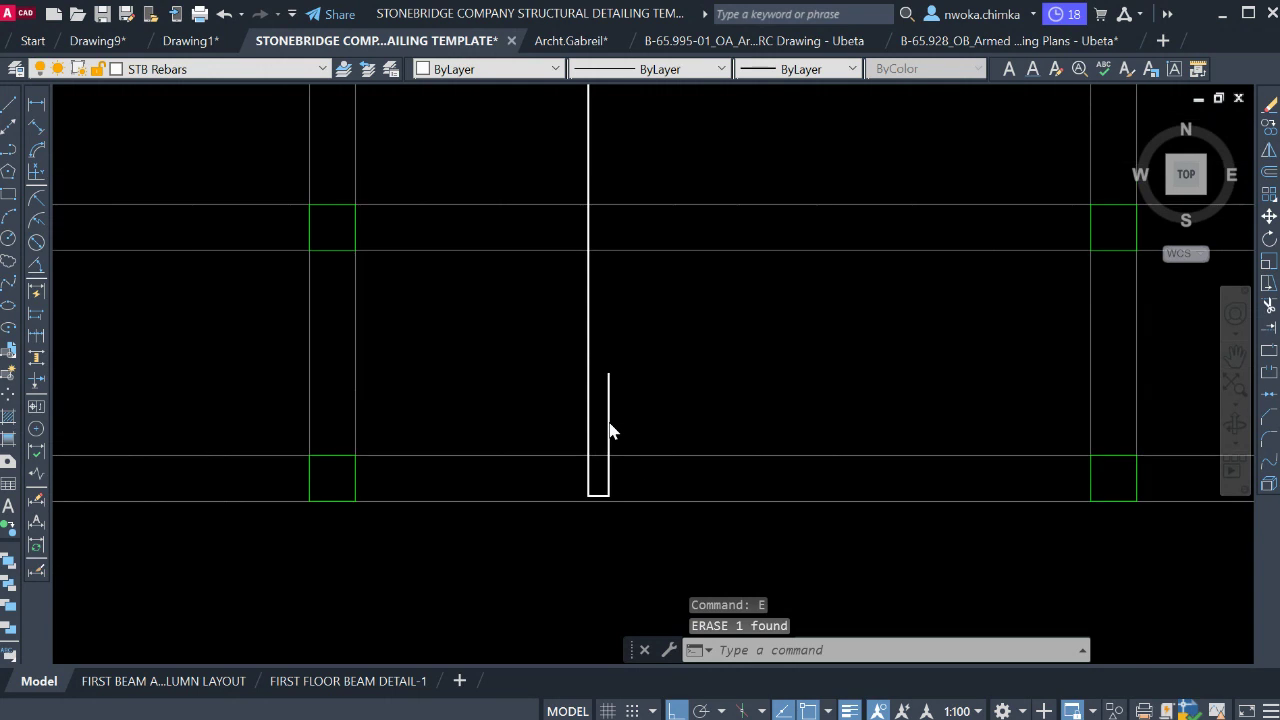
Draw a horizontal guide line from the first vertical bar's lower end, running right across the second vertical bar.
scroll(641, 301, down, 1)
middle_drag(641, 301, 666, 500)
middle_drag(670, 341, 677, 471)
scroll(670, 190, up, 4)
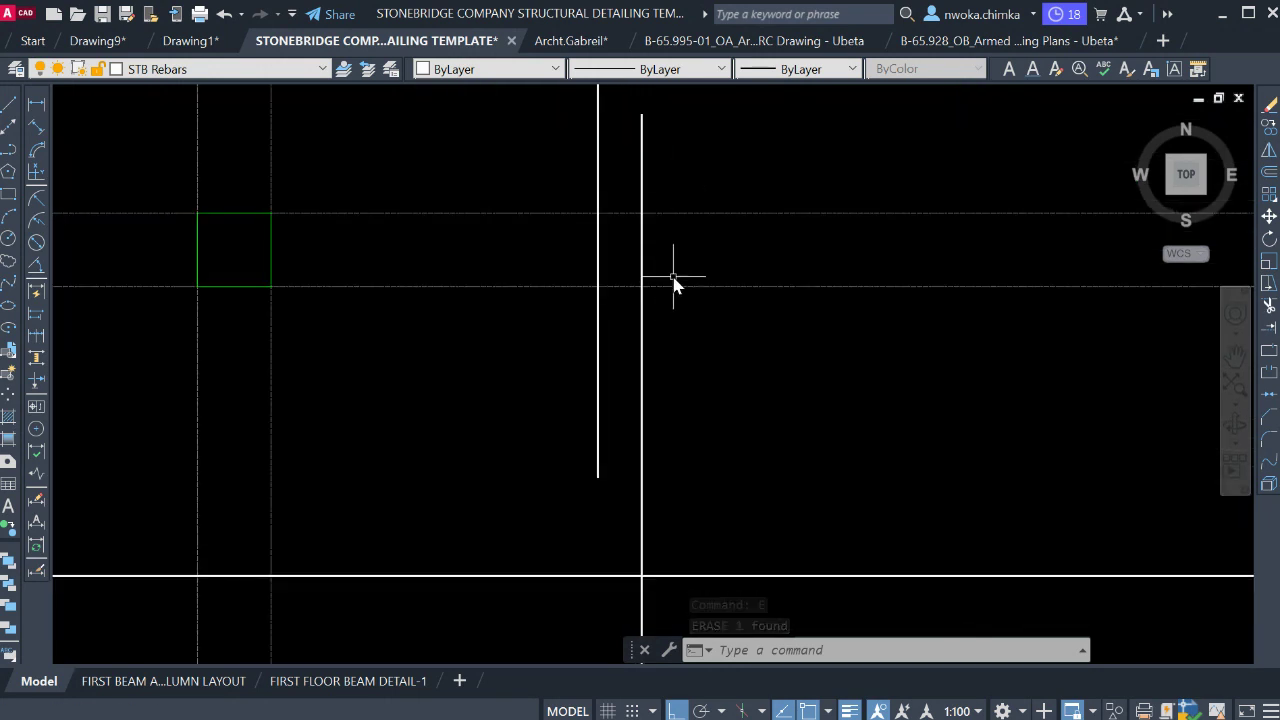
text(L)
key(Return)
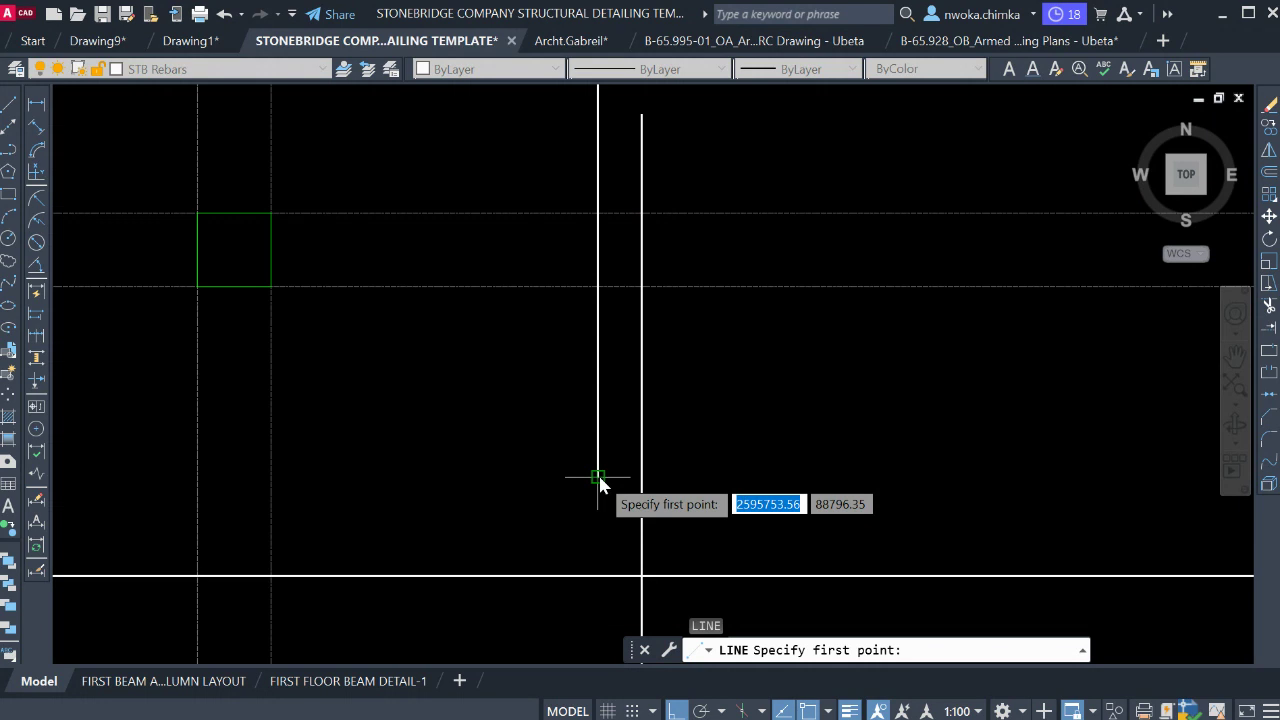
click(598, 477)
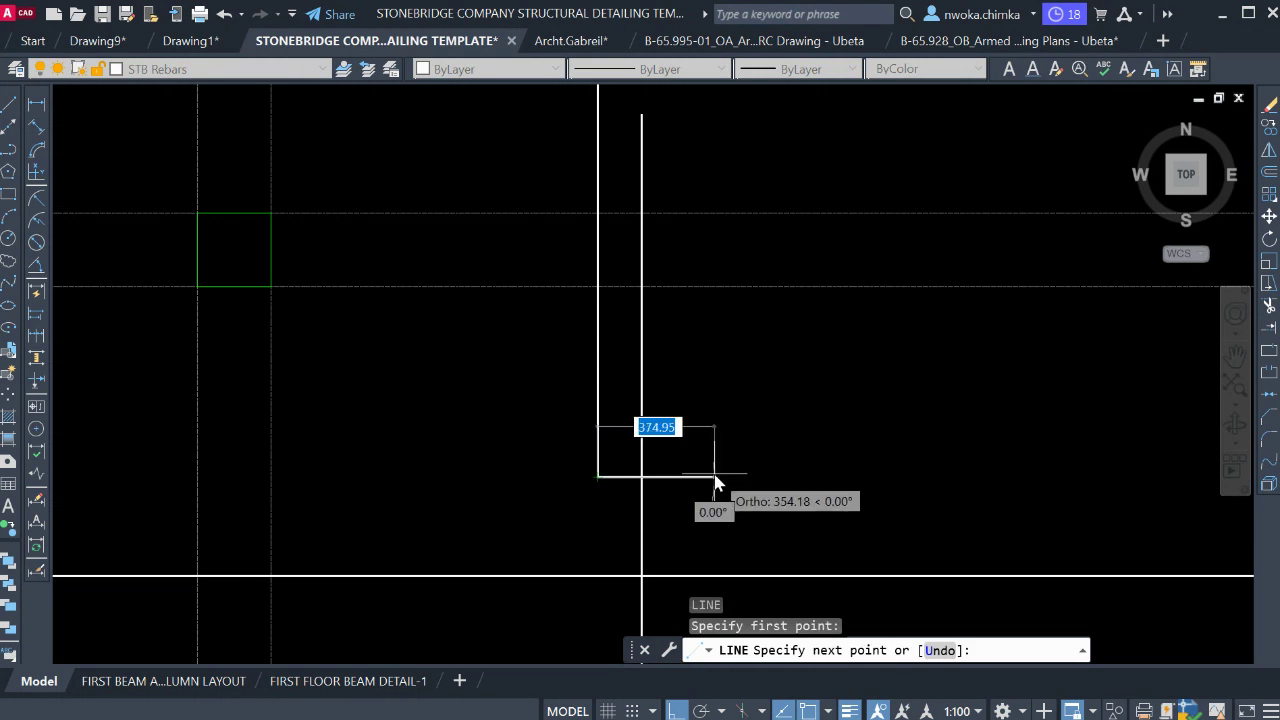
click(912, 477)
key(Escape)
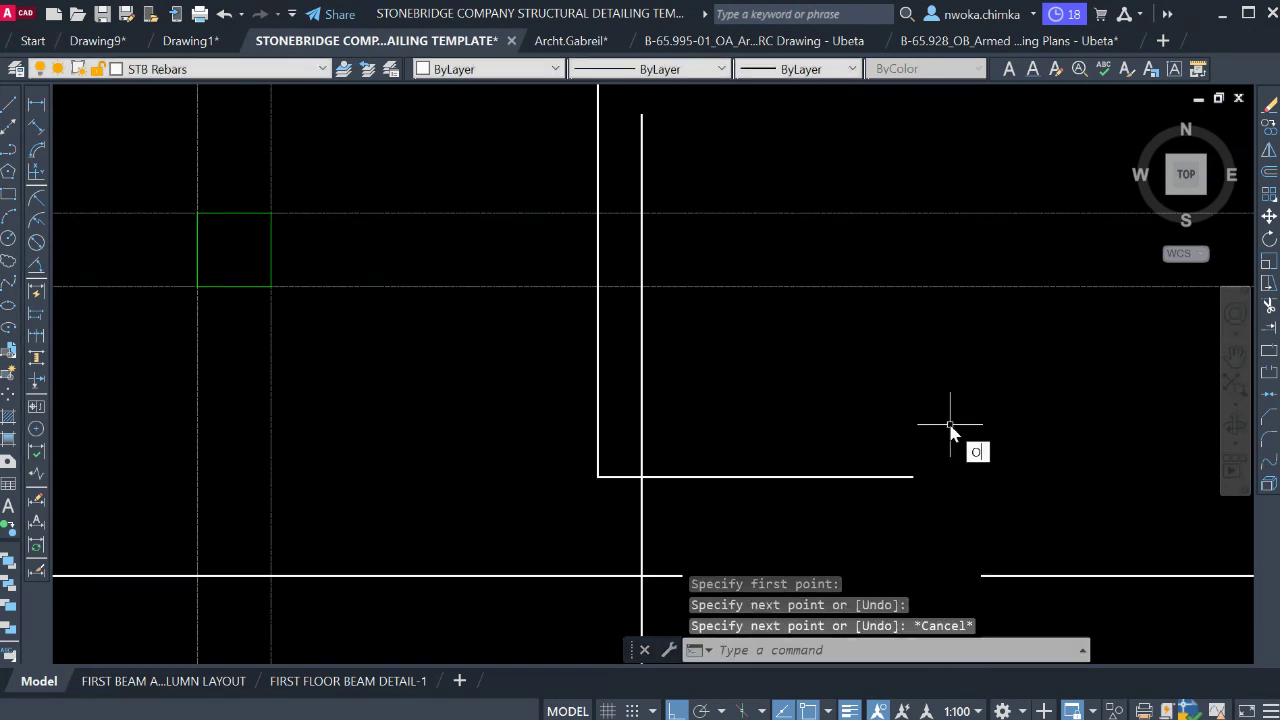
Offset the horizontal guide line 600 mm upward and erase the original guide at the first bar's lower end.
text(O)
key(Return)
text(600)
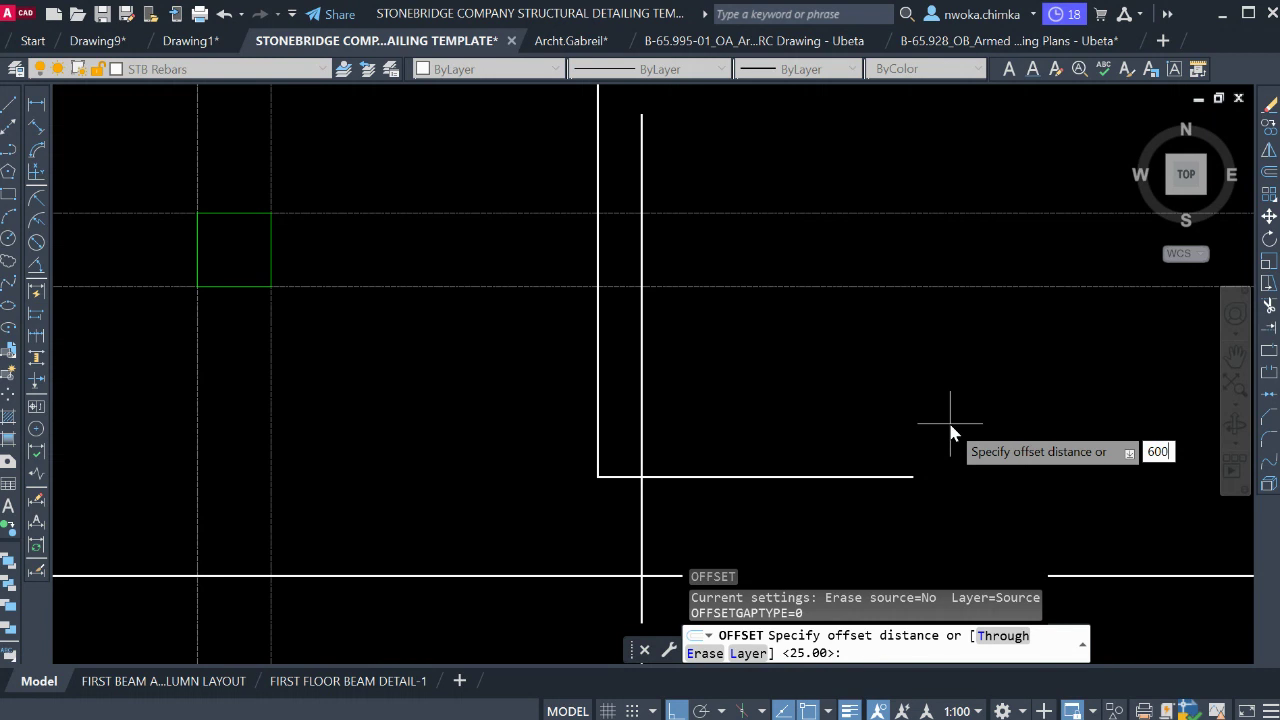
key(Return)
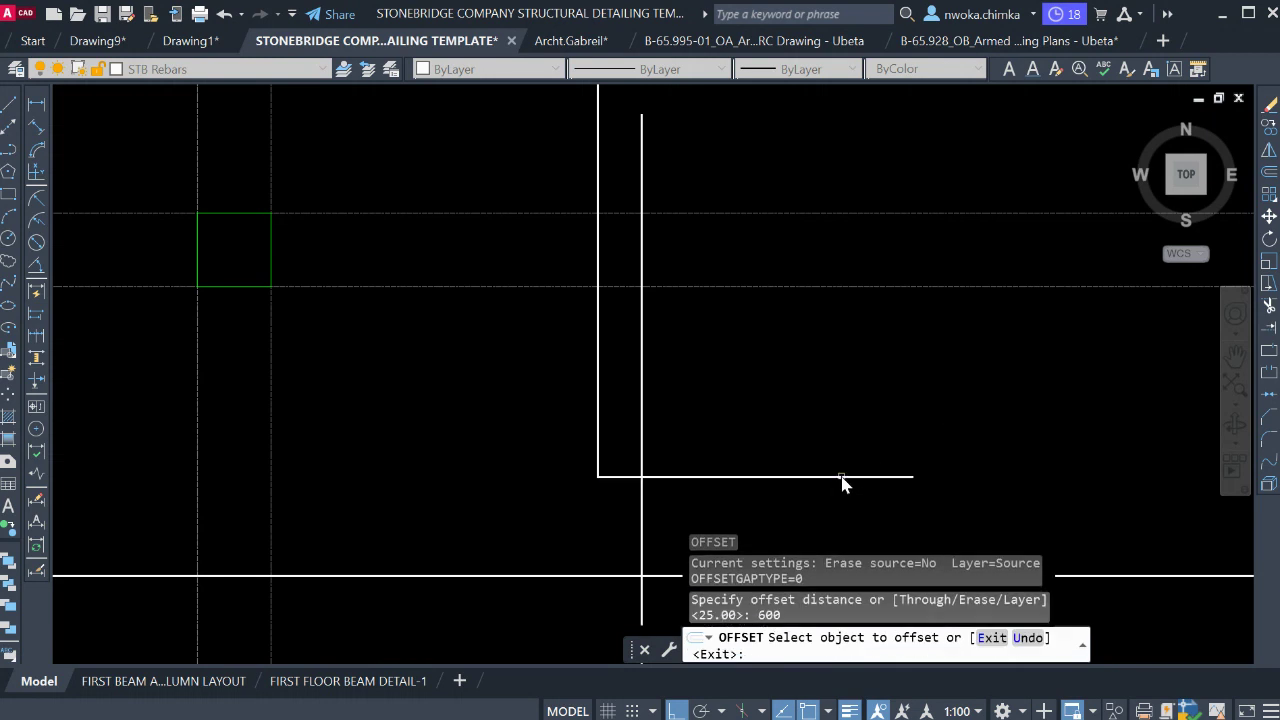
click(834, 478)
click(834, 371)
key(Escape)
scroll(620, 265, up, 2)
scroll(620, 265, down, 2)
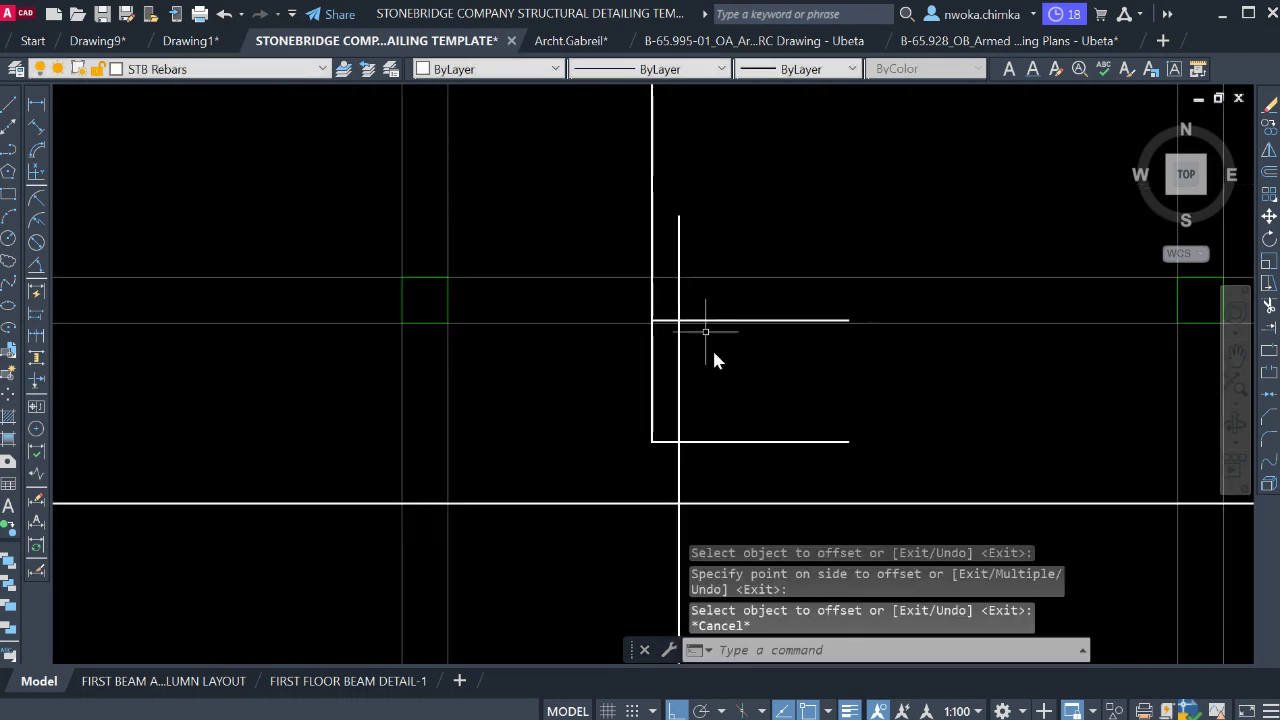
click(749, 383)
click(703, 470)
key(Return)
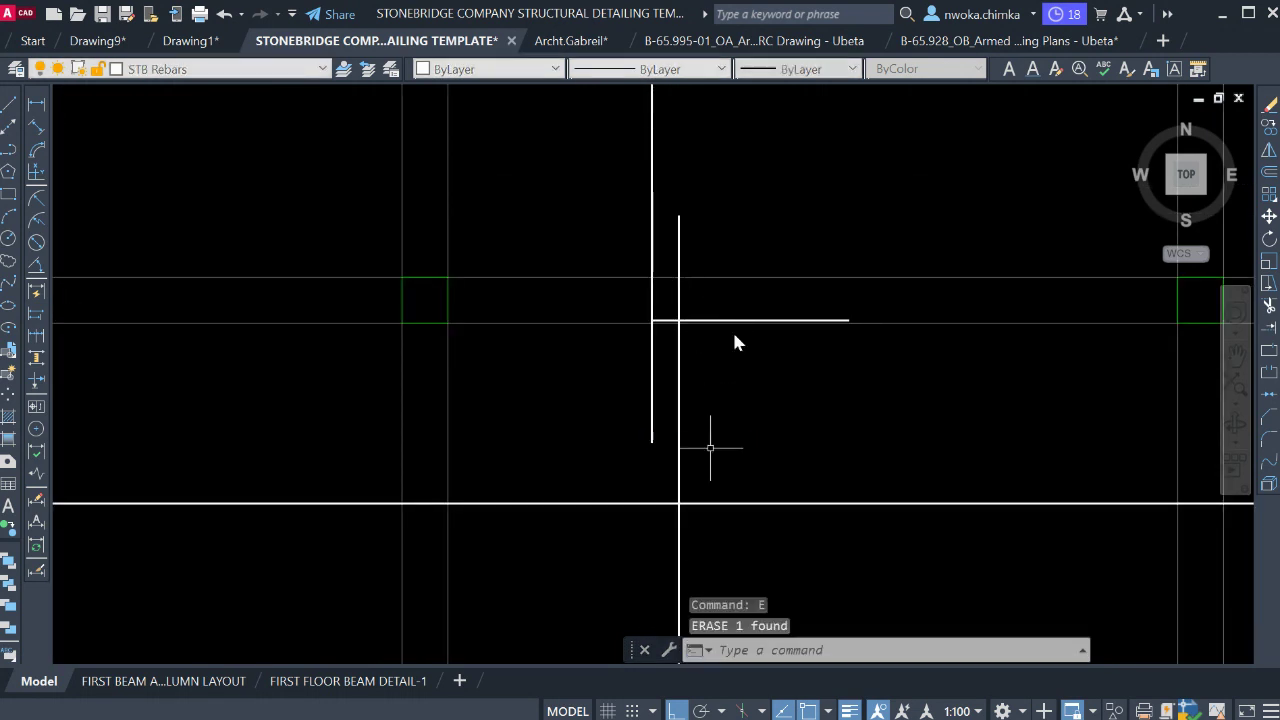
Trim the part of the second vertical bar above the offset guide line and erase the guide.
scroll(698, 278, up, 4)
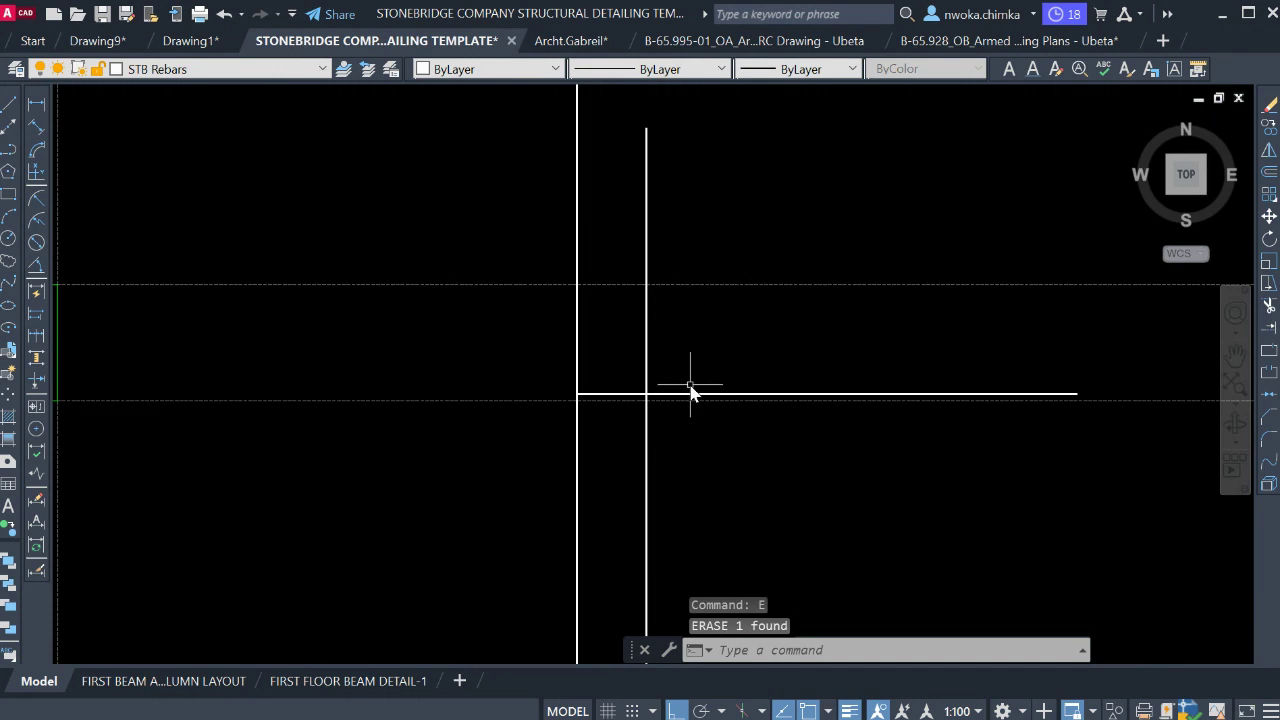
click(646, 323)
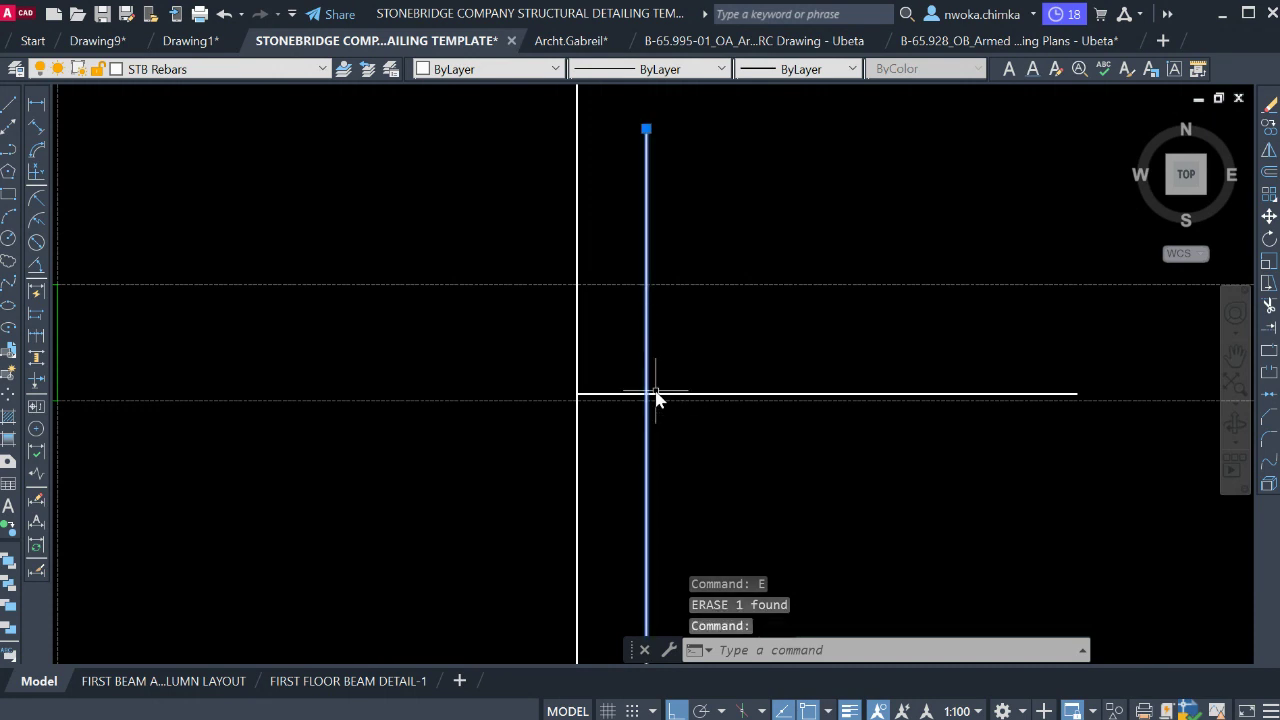
key(Escape)
click(660, 394)
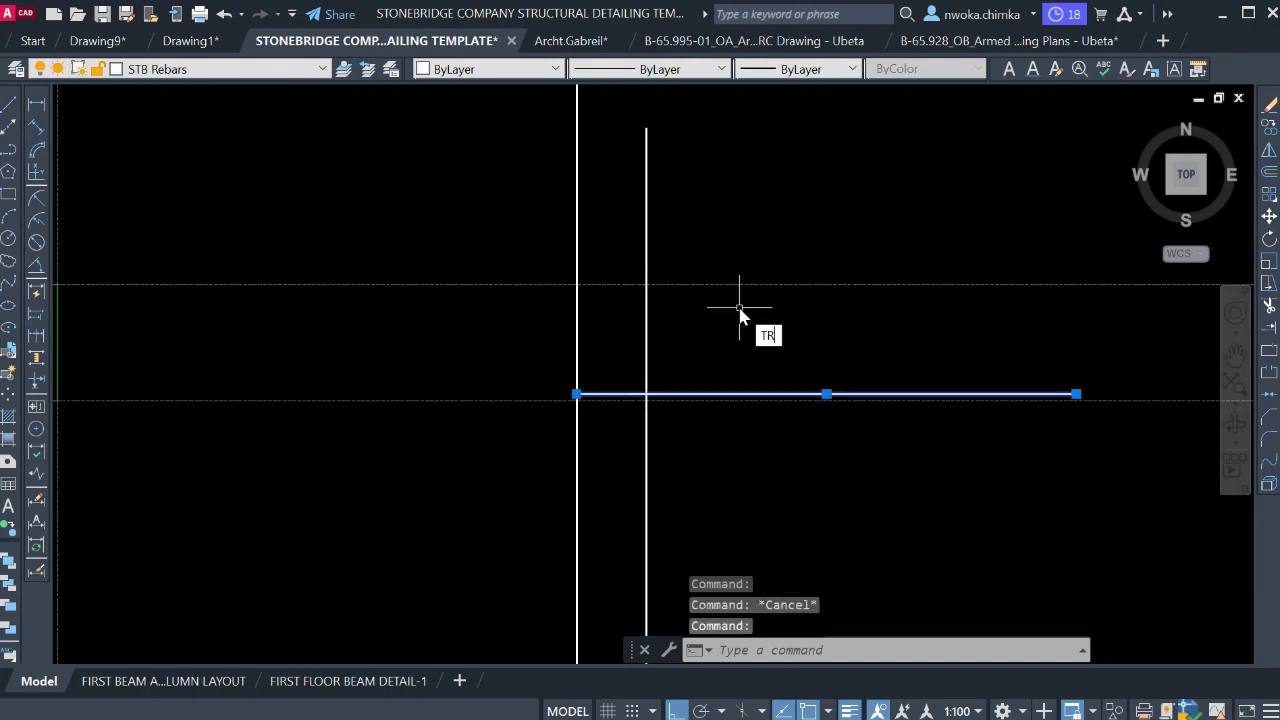
text(TR)
key(Return)
click(686, 210)
click(637, 195)
key(Return)
key(Escape)
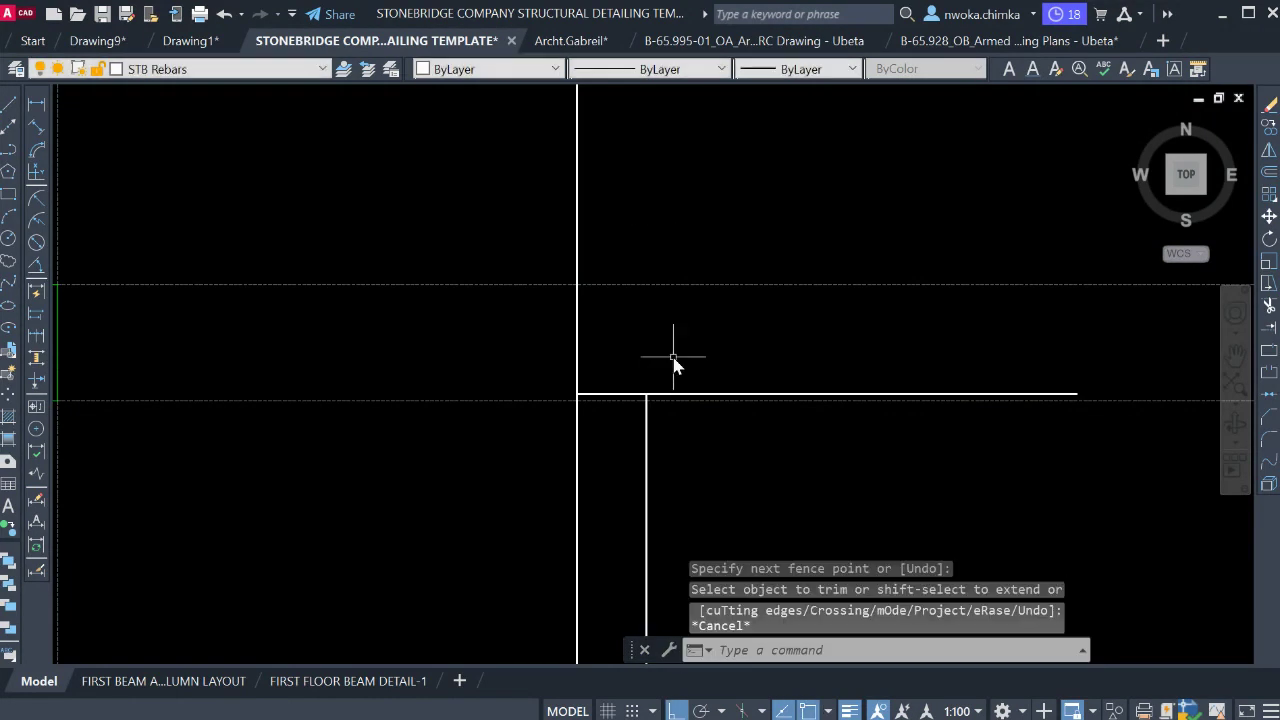
click(660, 394)
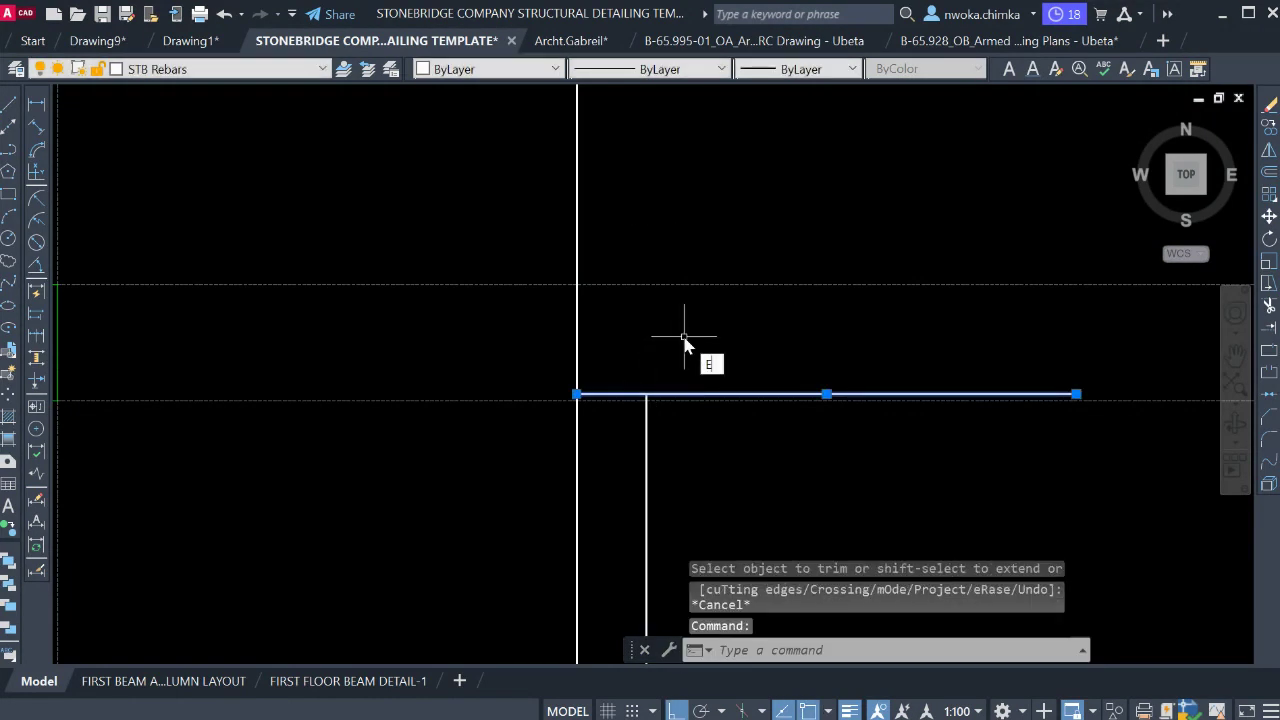
key(Return)
scroll(646, 388, down, 2)
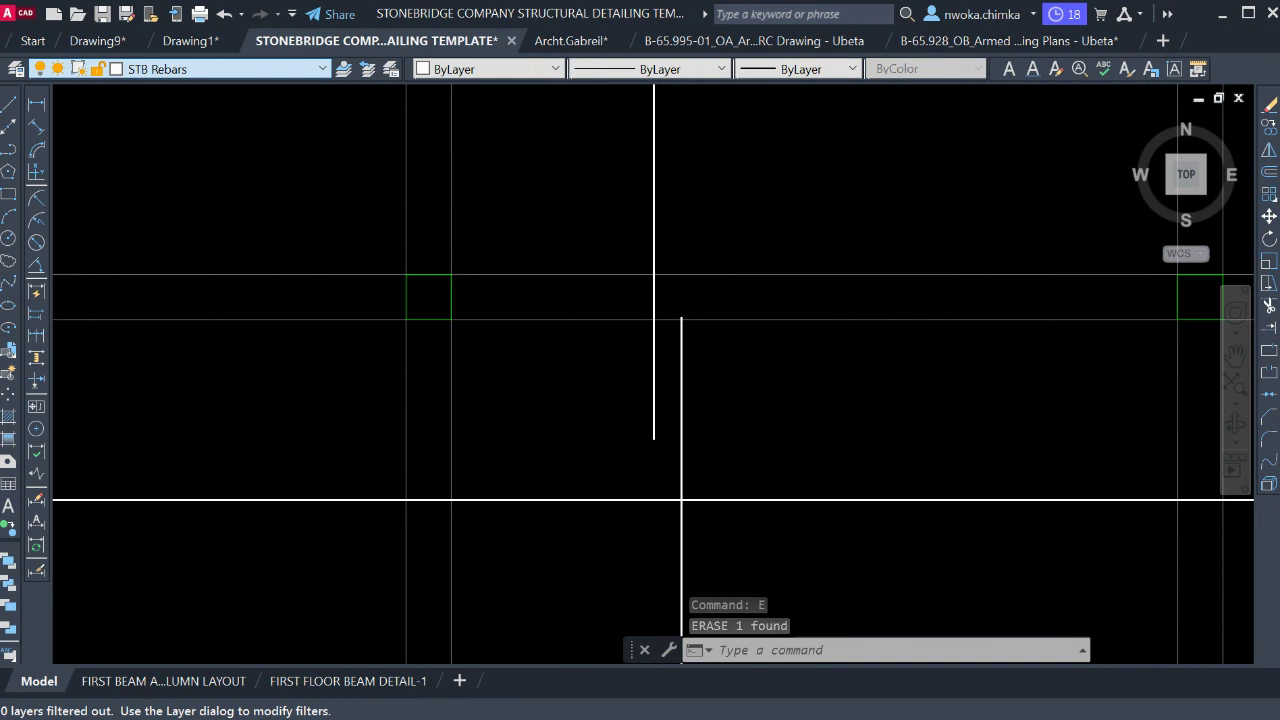
On the STB Dimensions layer, add a vertical linear dimension of the lap between the two vertical bars' ends, left of the bars.
click(36, 107)
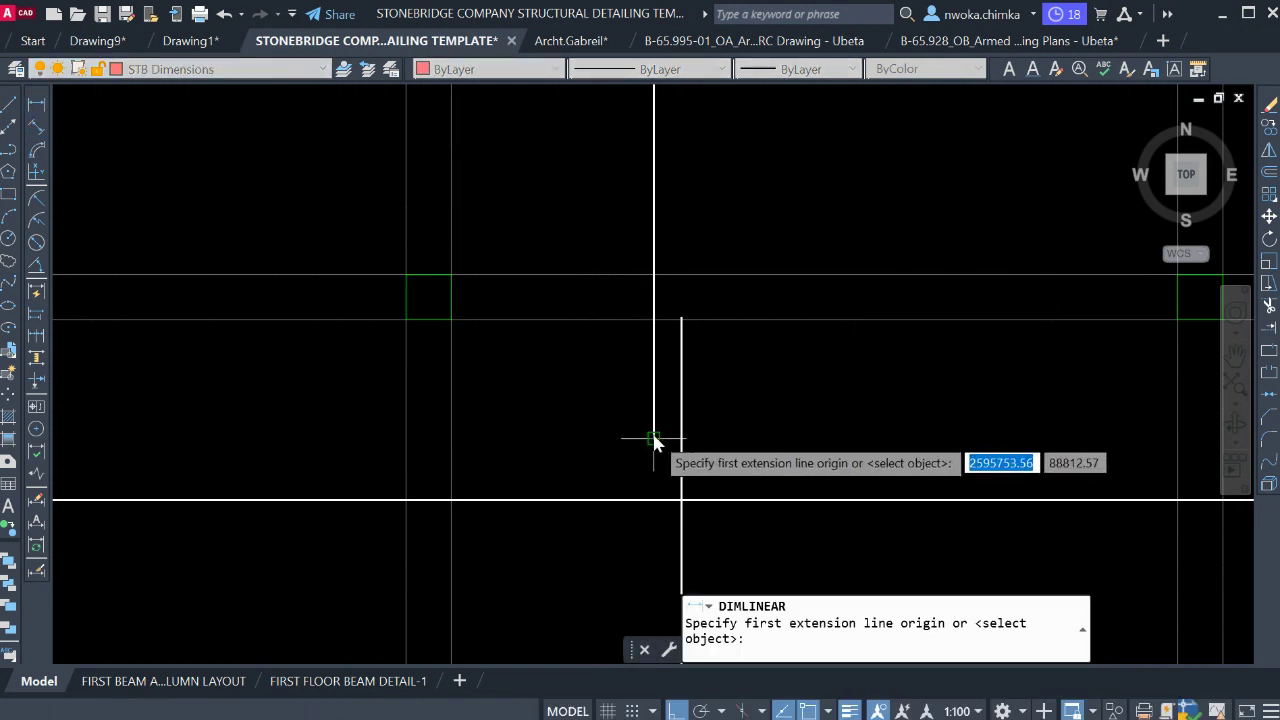
click(655, 439)
scroll(690, 340, up, 3)
click(703, 354)
scroll(663, 280, down, 3)
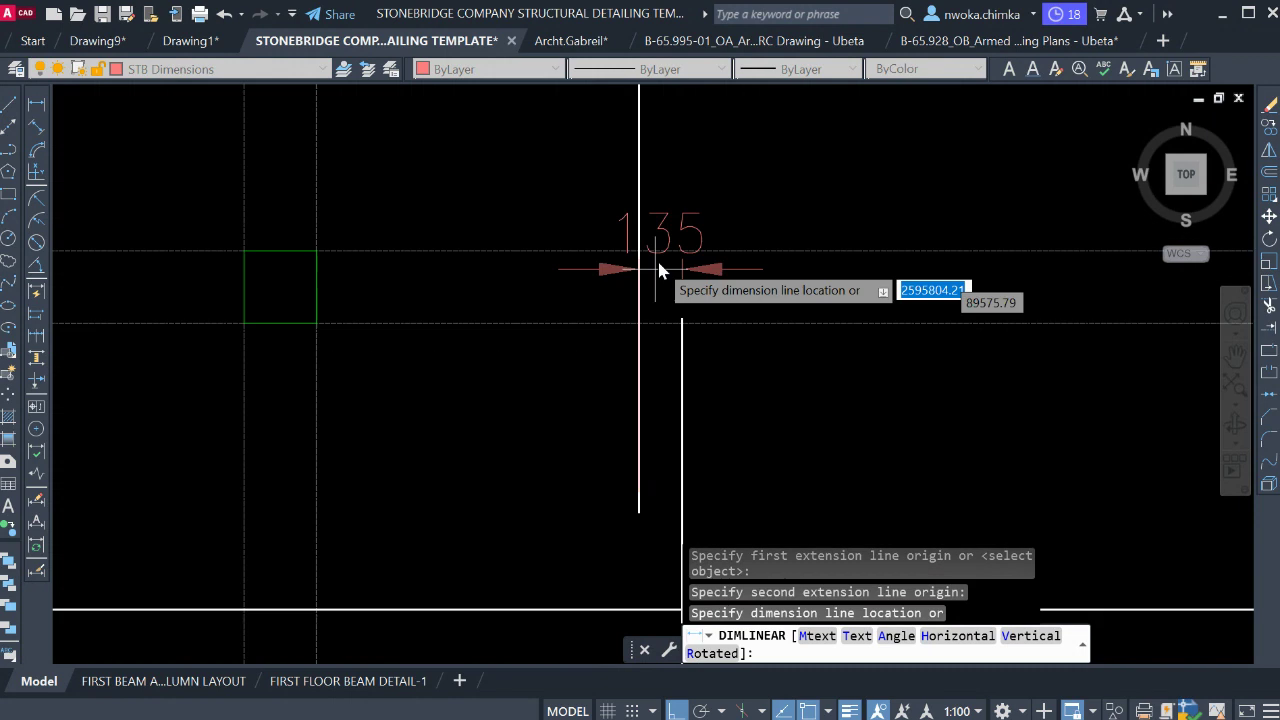
click(570, 382)
scroll(600, 320, down, 4)
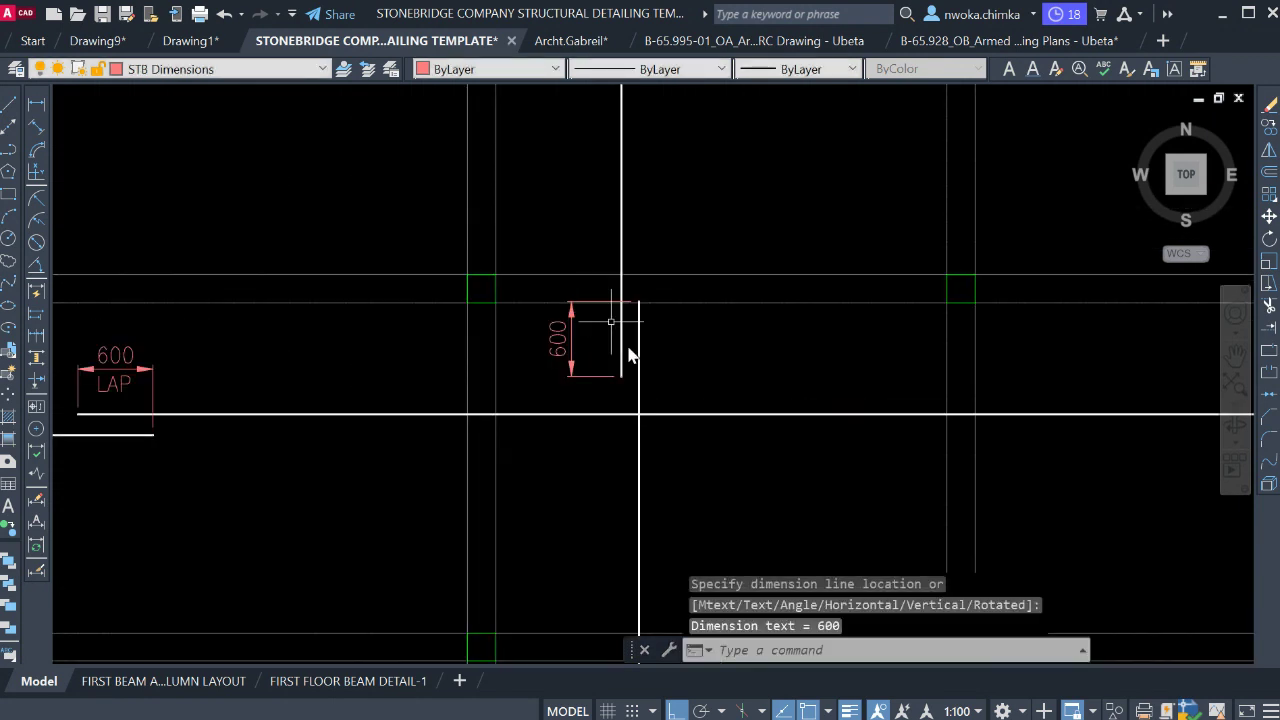
Copy the LAP text from the horizontal bars' lap dimension to the open area right of the vertical bars.
scroll(330, 415, up, 4)
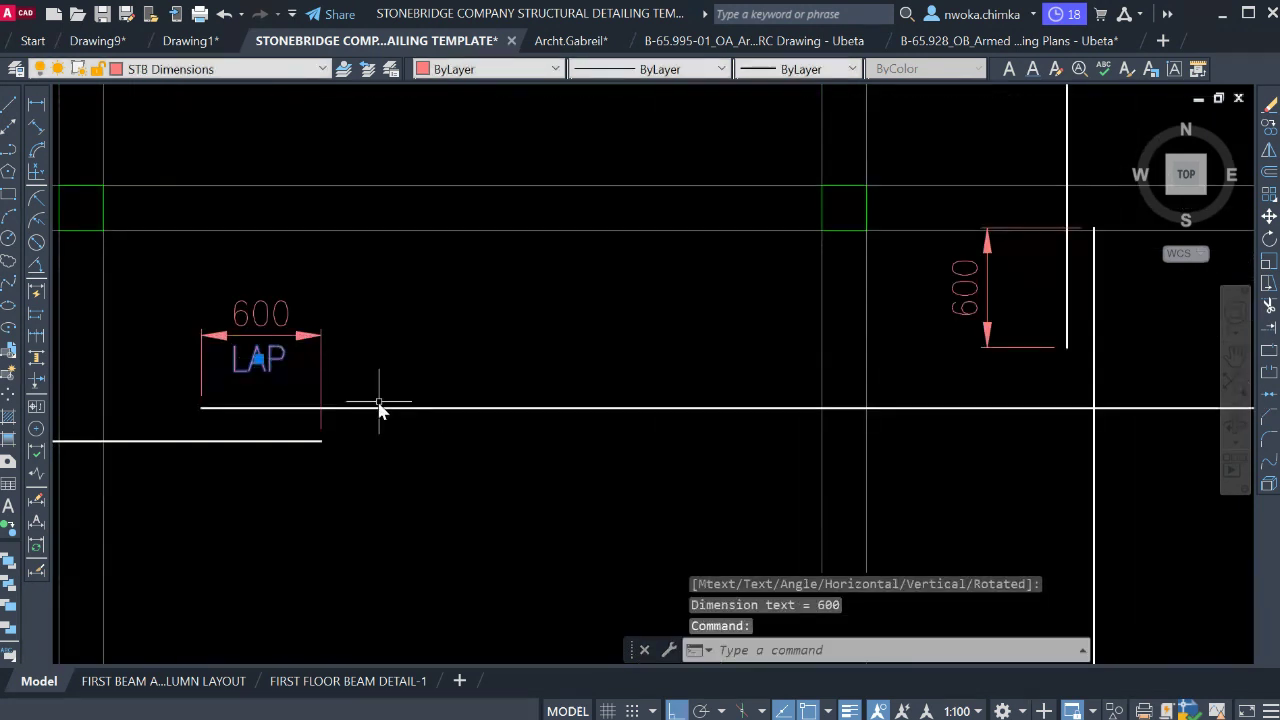
key(Return)
click(277, 376)
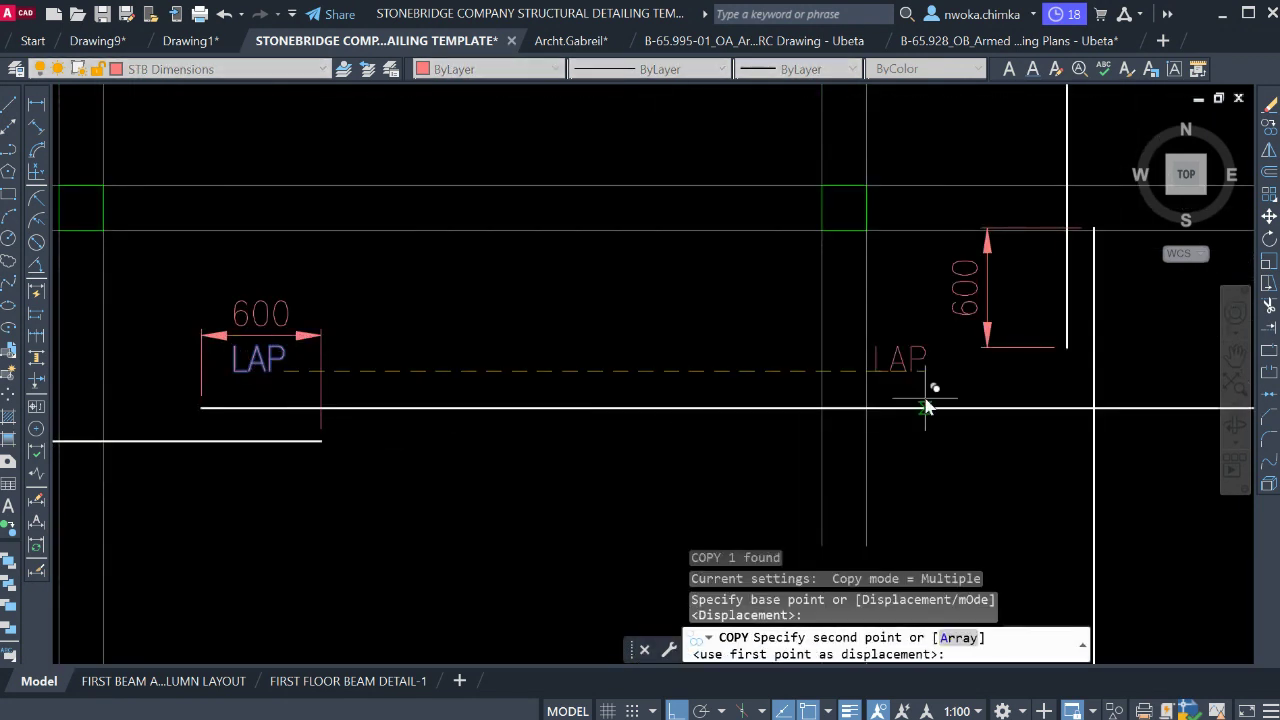
middle_drag(1161, 362, 801, 320)
scroll(858, 306, up, 2)
click(978, 290)
key(Escape)
middle_drag(1057, 276, 891, 311)
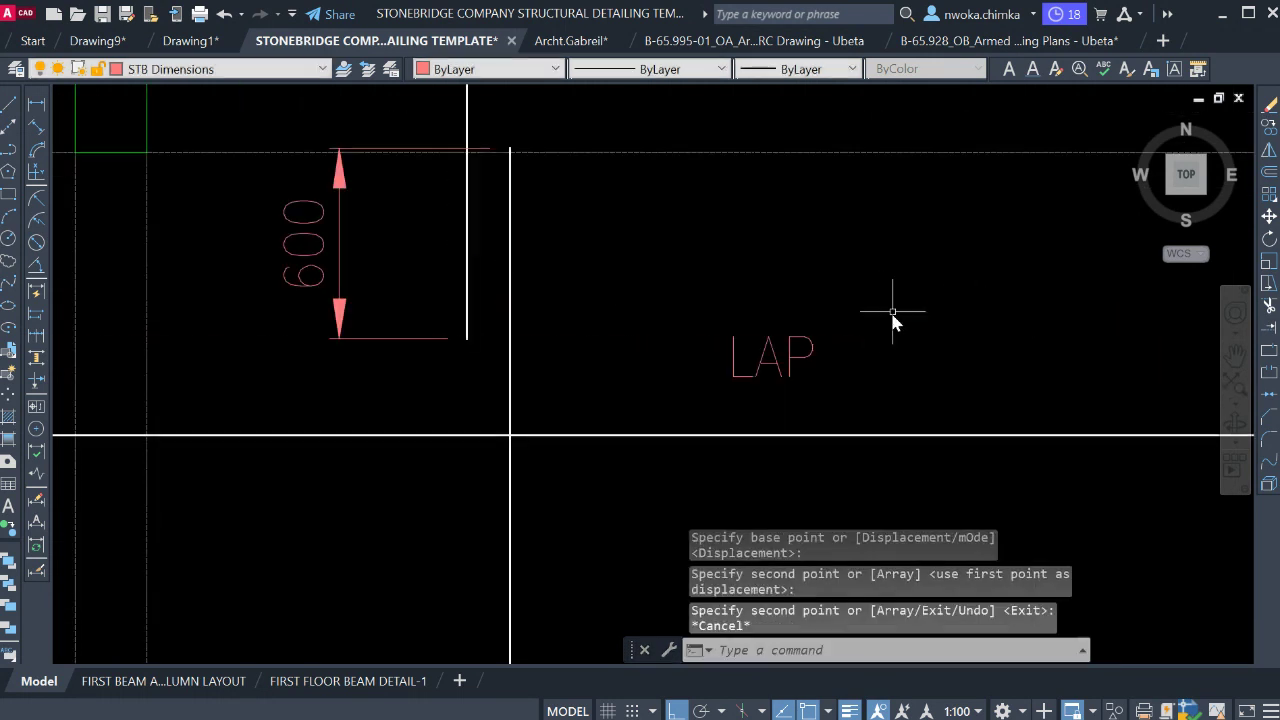
Rotate the copied LAP text 90 degrees so it reads vertically.
click(901, 300)
click(766, 371)
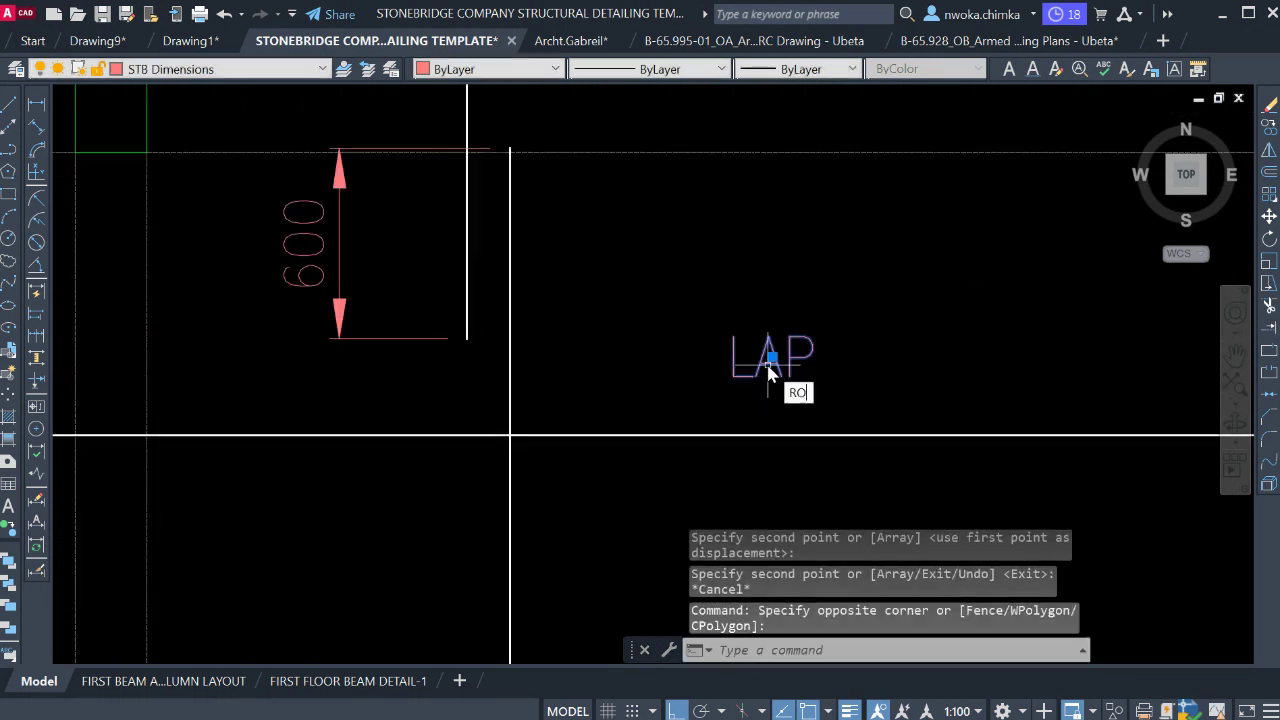
text(RO)
key(Return)
click(771, 358)
click(771, 250)
Move the rotated LAP text, with Ortho off, to between the vertical lap dimension and the first vertical bar.
click(800, 321)
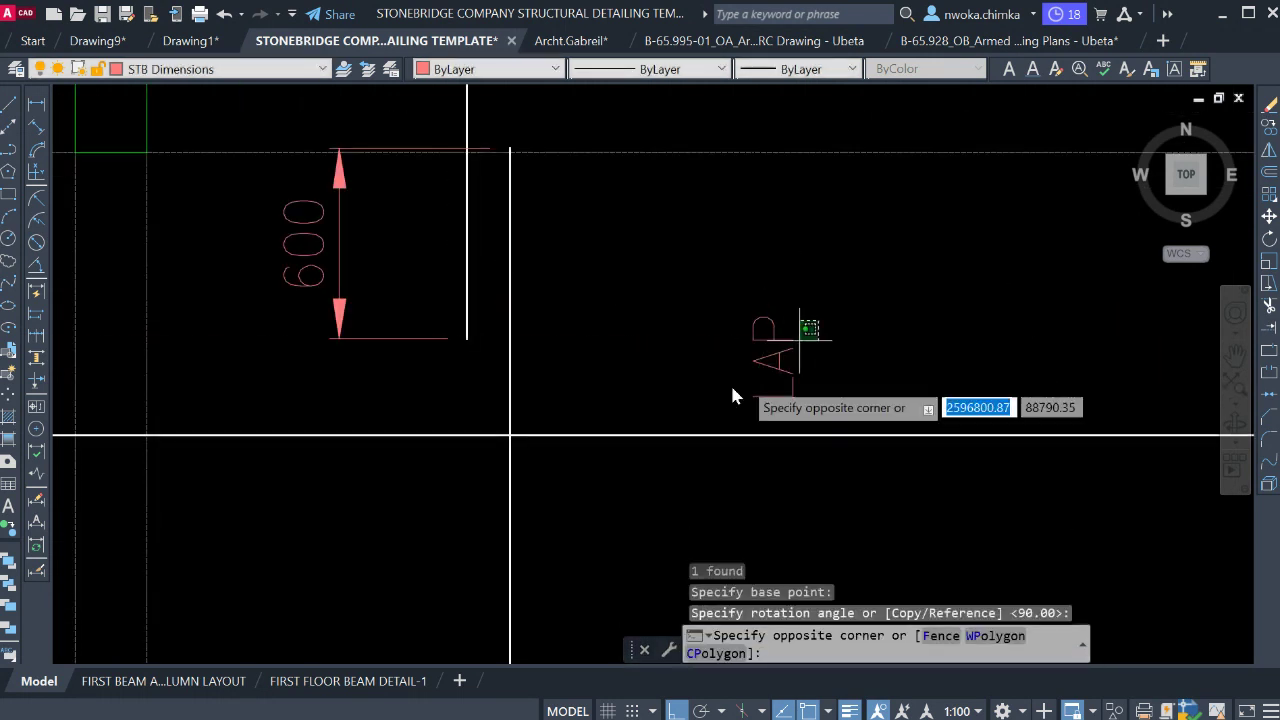
click(732, 396)
text(M)
key(Return)
click(779, 343)
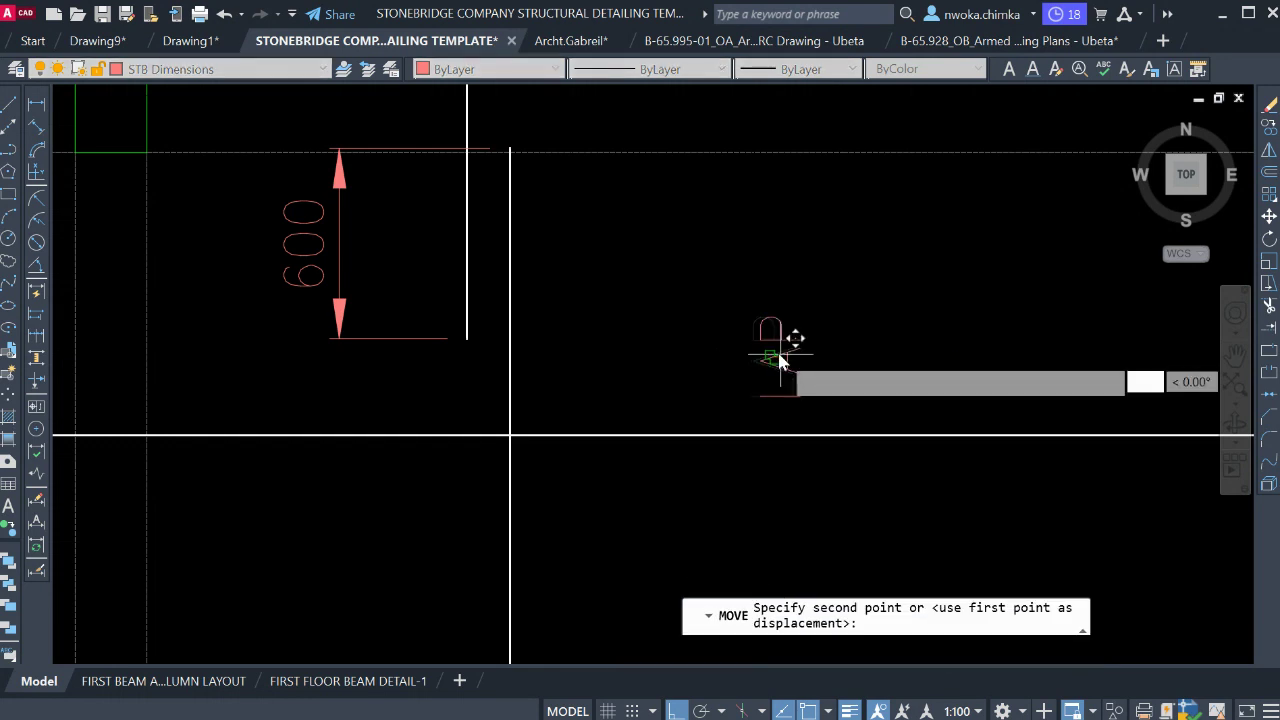
key(F8)
scroll(380, 230, up, 2)
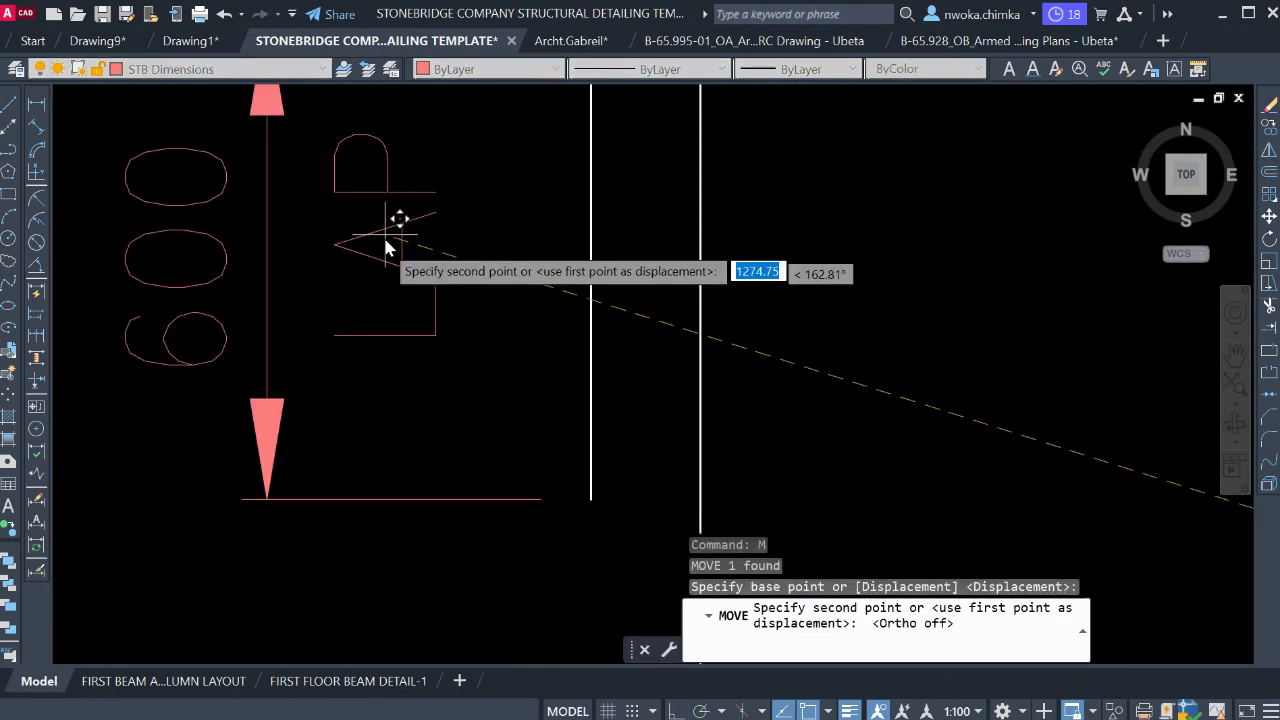
click(348, 262)
scroll(648, 270, down, 5)
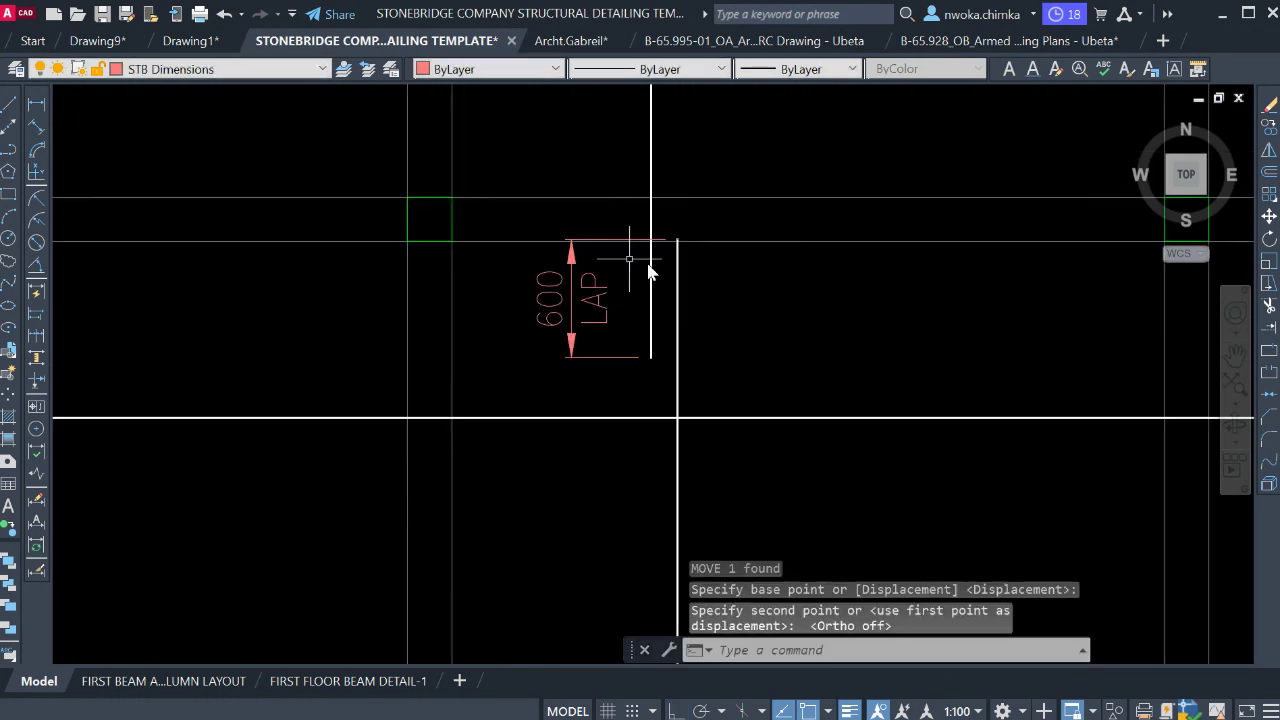
Stretch the vertical lap dimension's upper extension origin from the second bar's top across to the first vertical bar.
scroll(635, 245, up, 4)
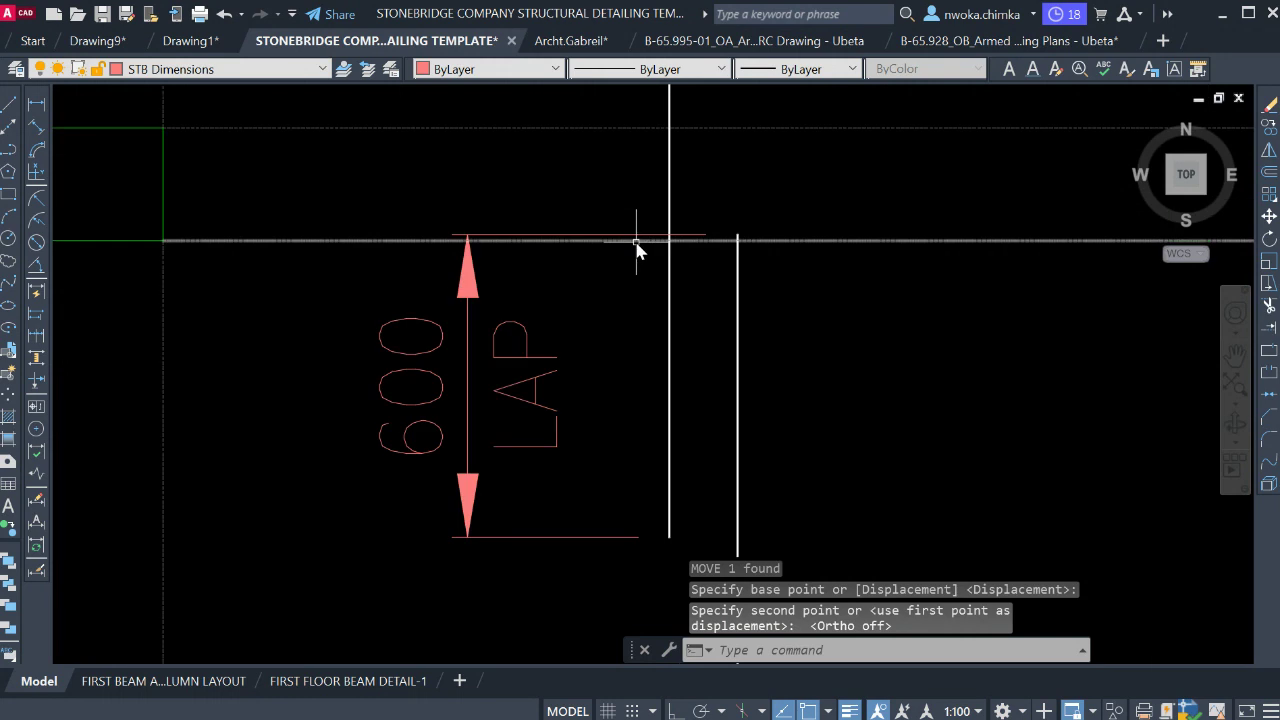
click(634, 236)
click(738, 237)
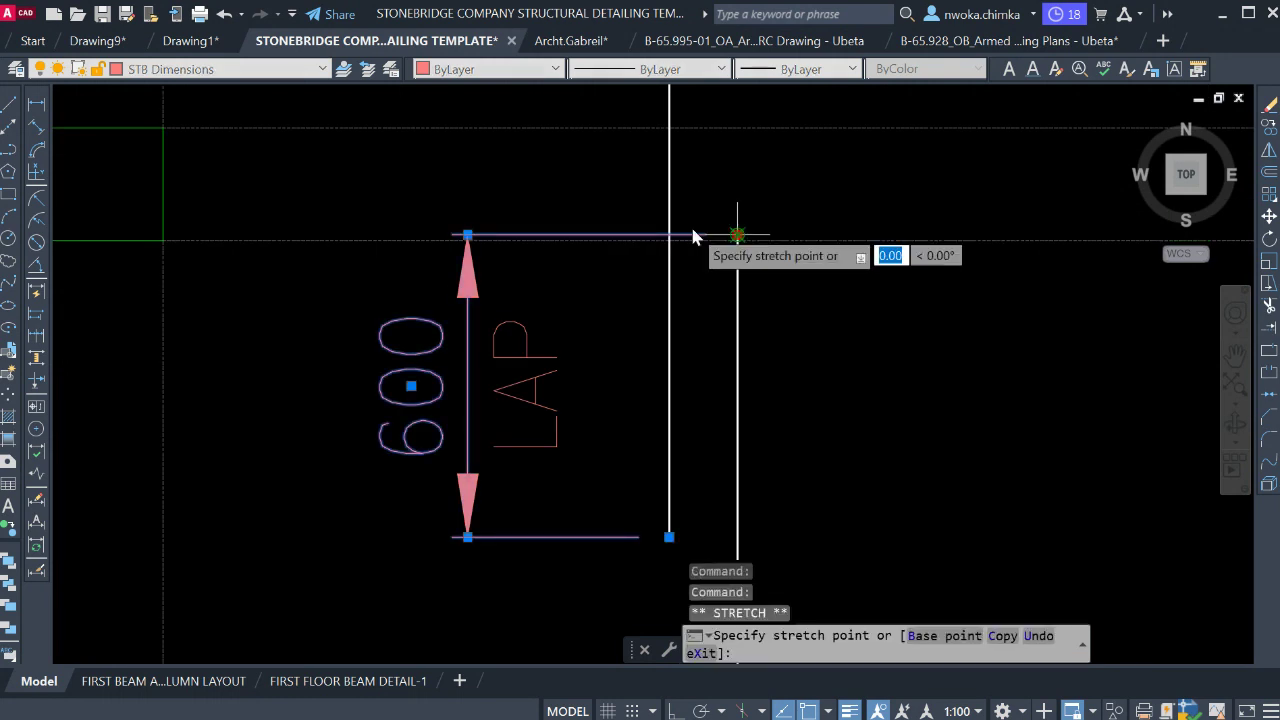
scroll(690, 228, up, 4)
click(636, 245)
key(Escape)
scroll(705, 250, down, 8)
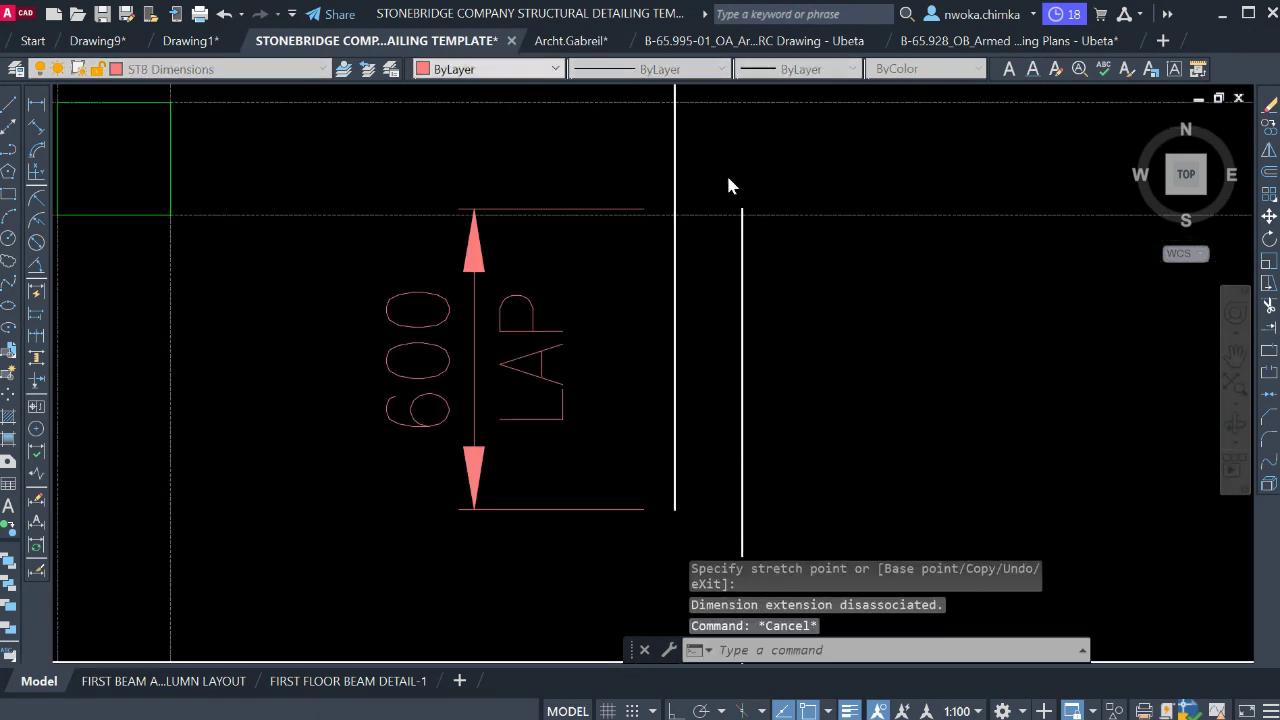
scroll(710, 298, down, 5)
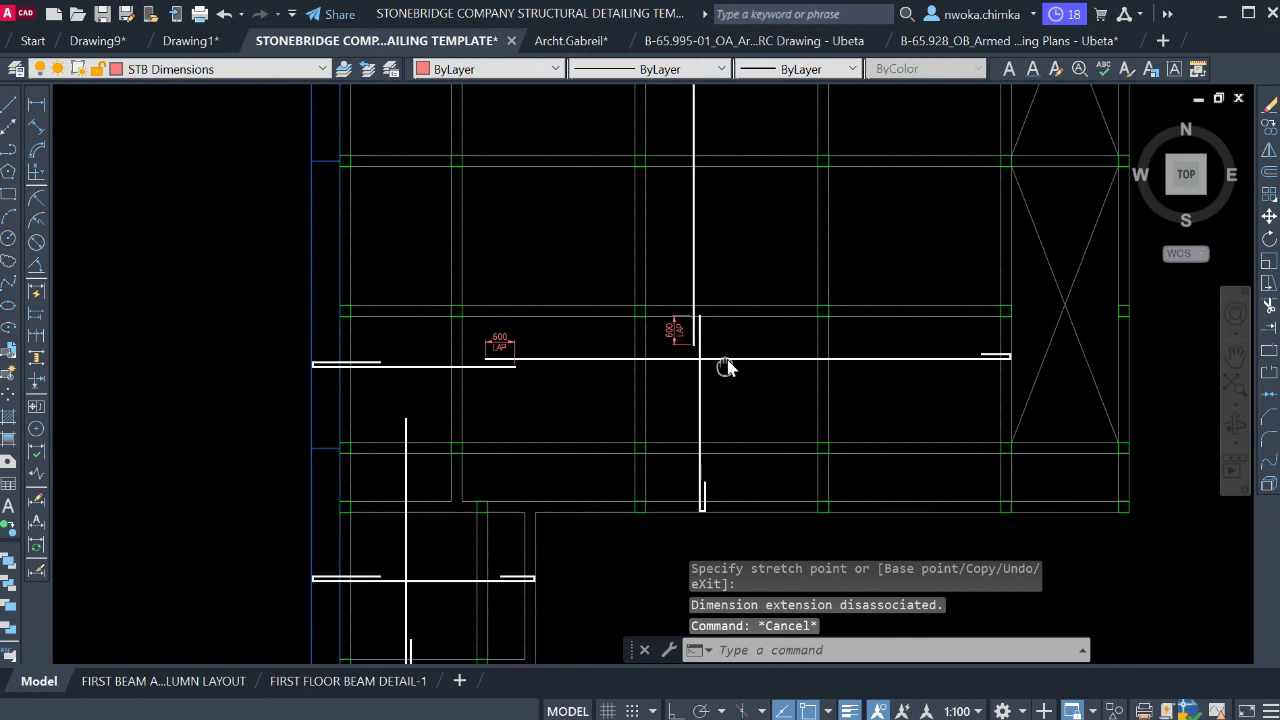
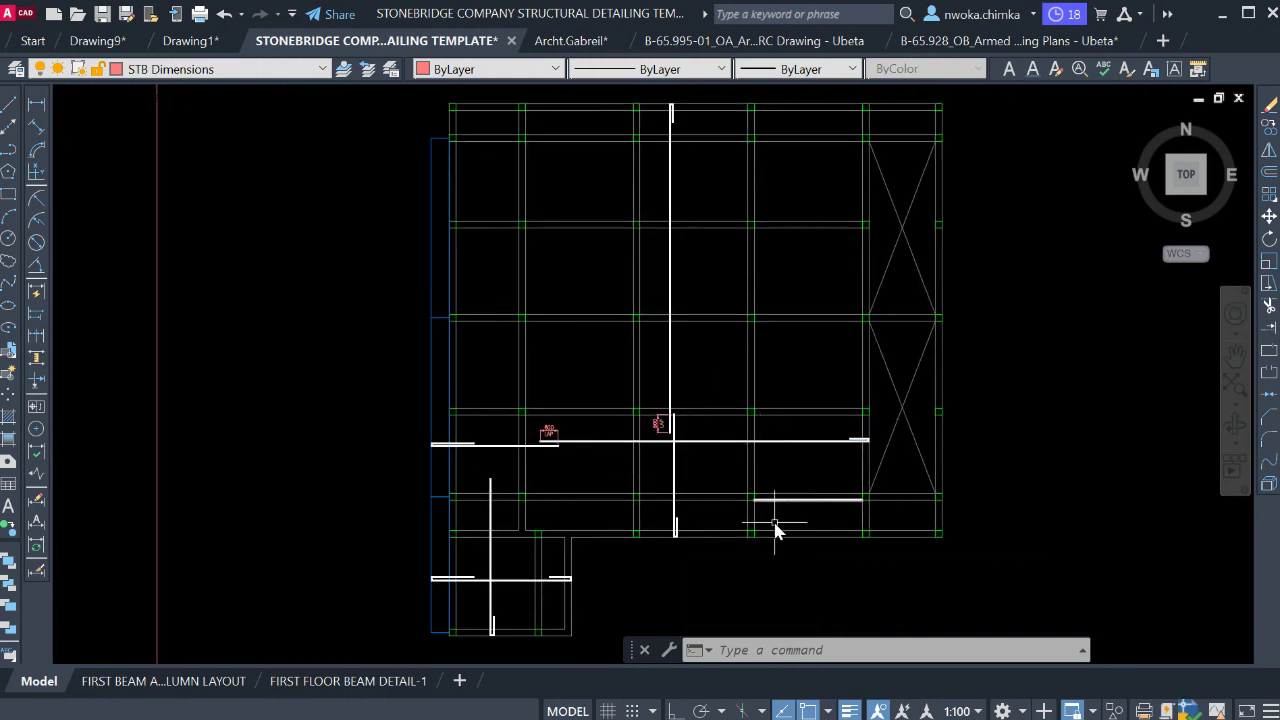
click(790, 487)
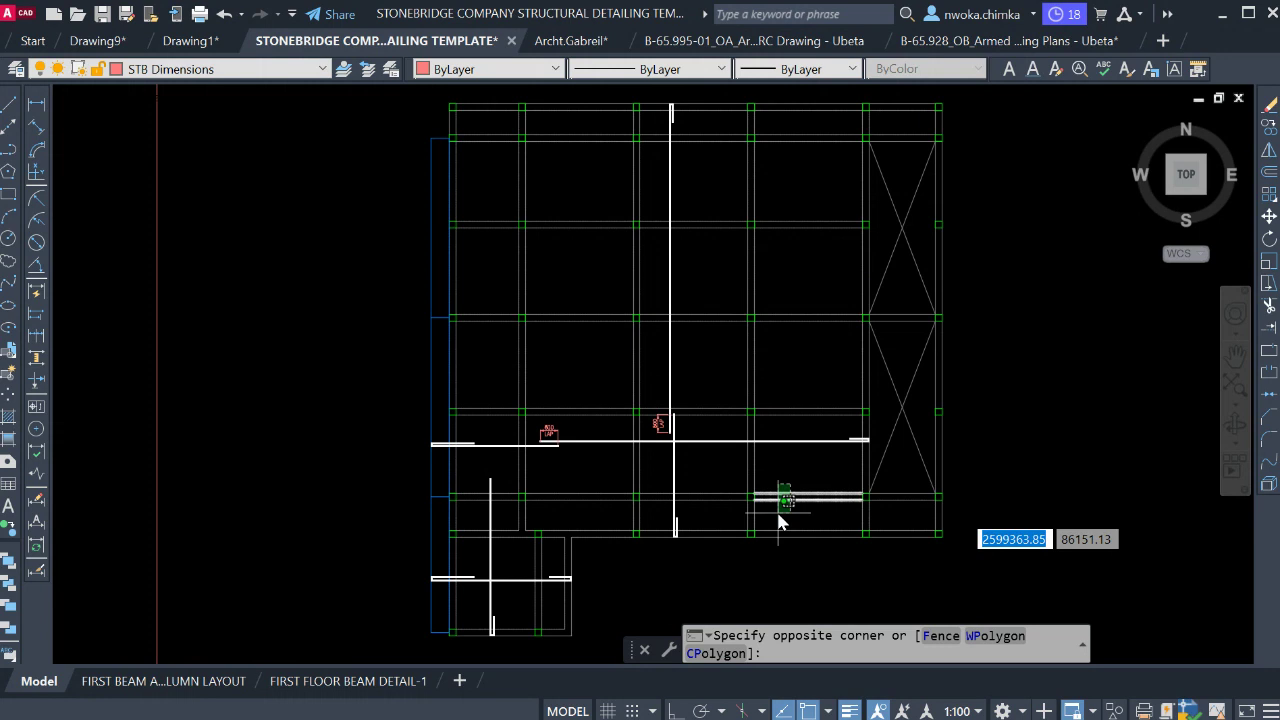
click(777, 510)
click(833, 140)
click(800, 163)
key(Escape)
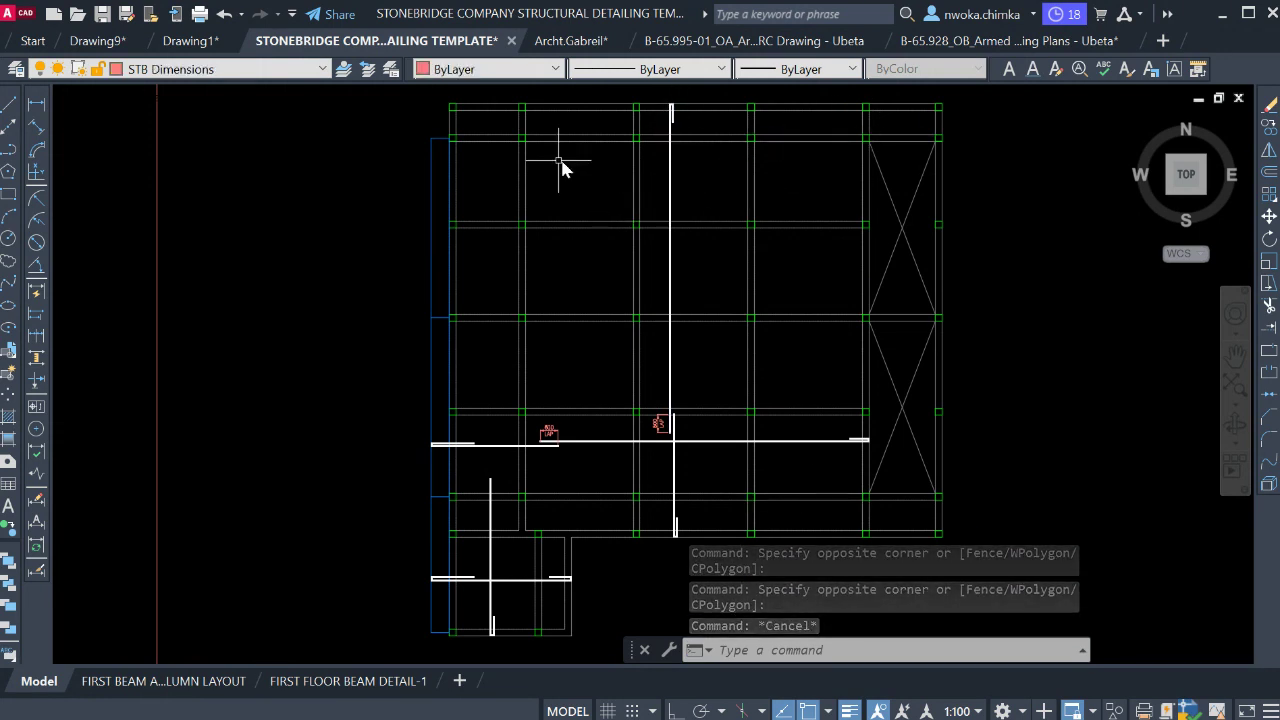
Examine the bar arrangement across the slab panels, including the voids and the plan's outer bays, for areas still without reinforcement.
click(462, 176)
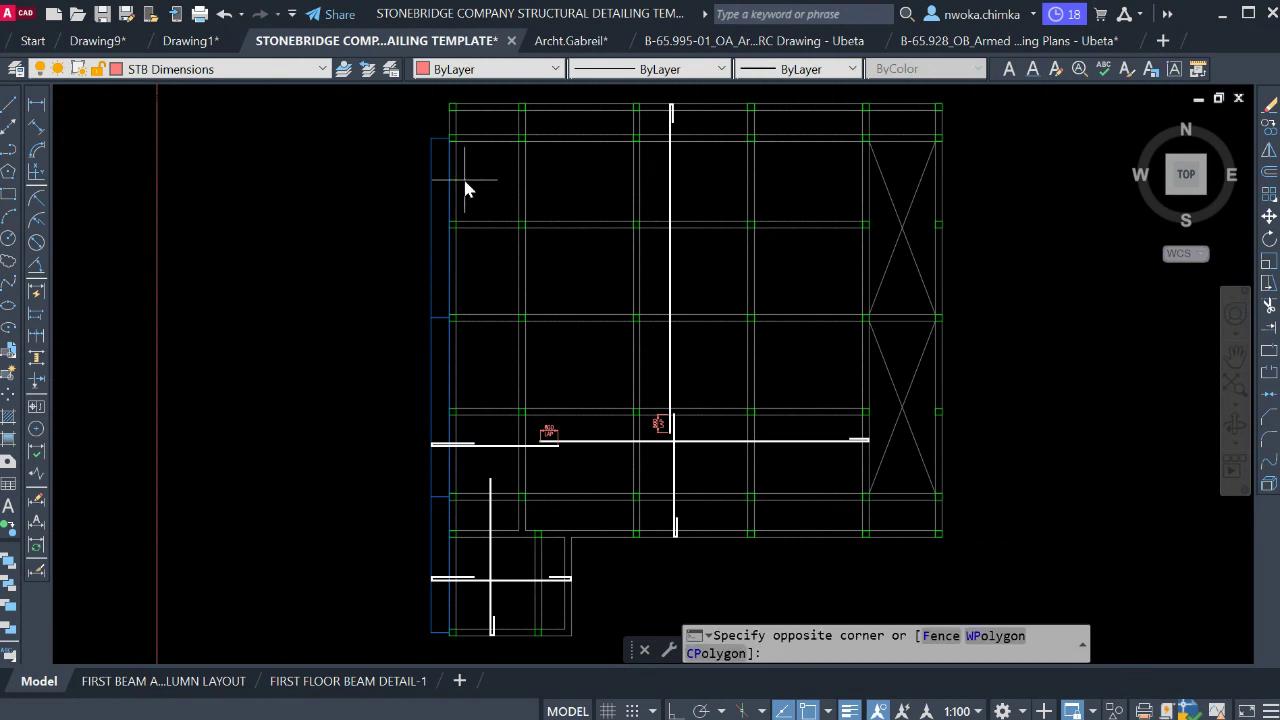
click(428, 195)
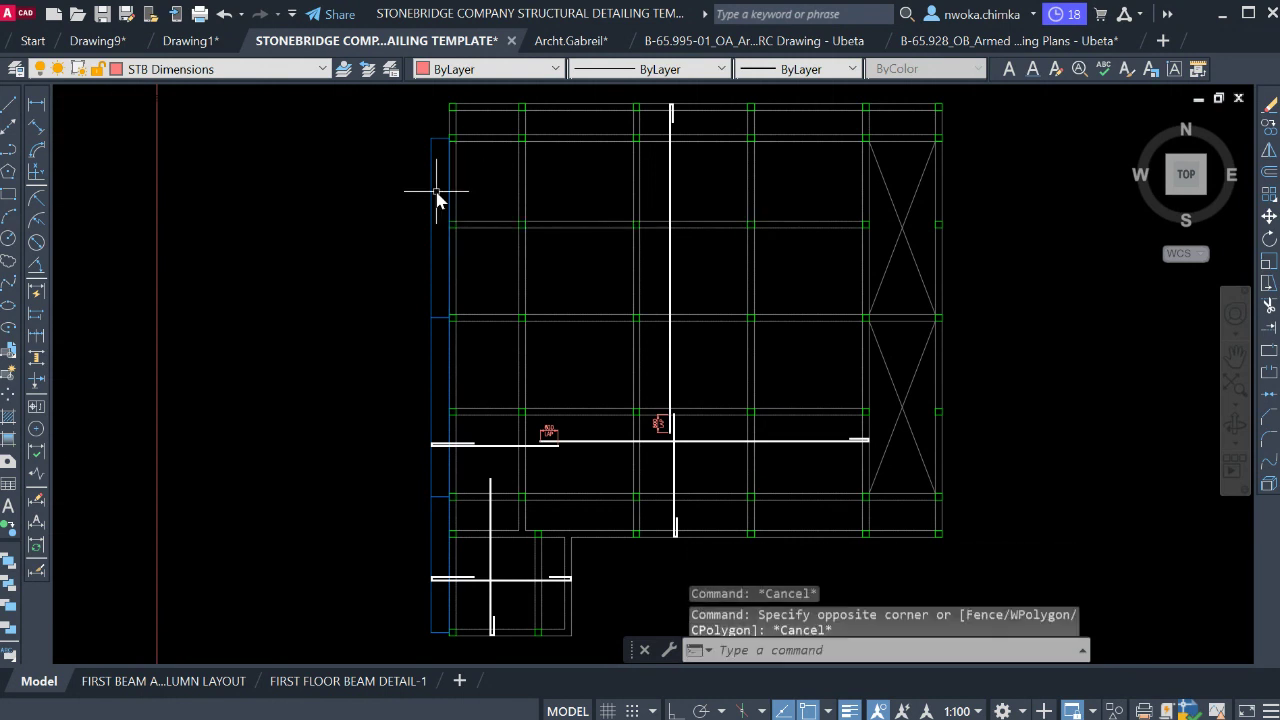
click(870, 193)
click(847, 194)
click(866, 183)
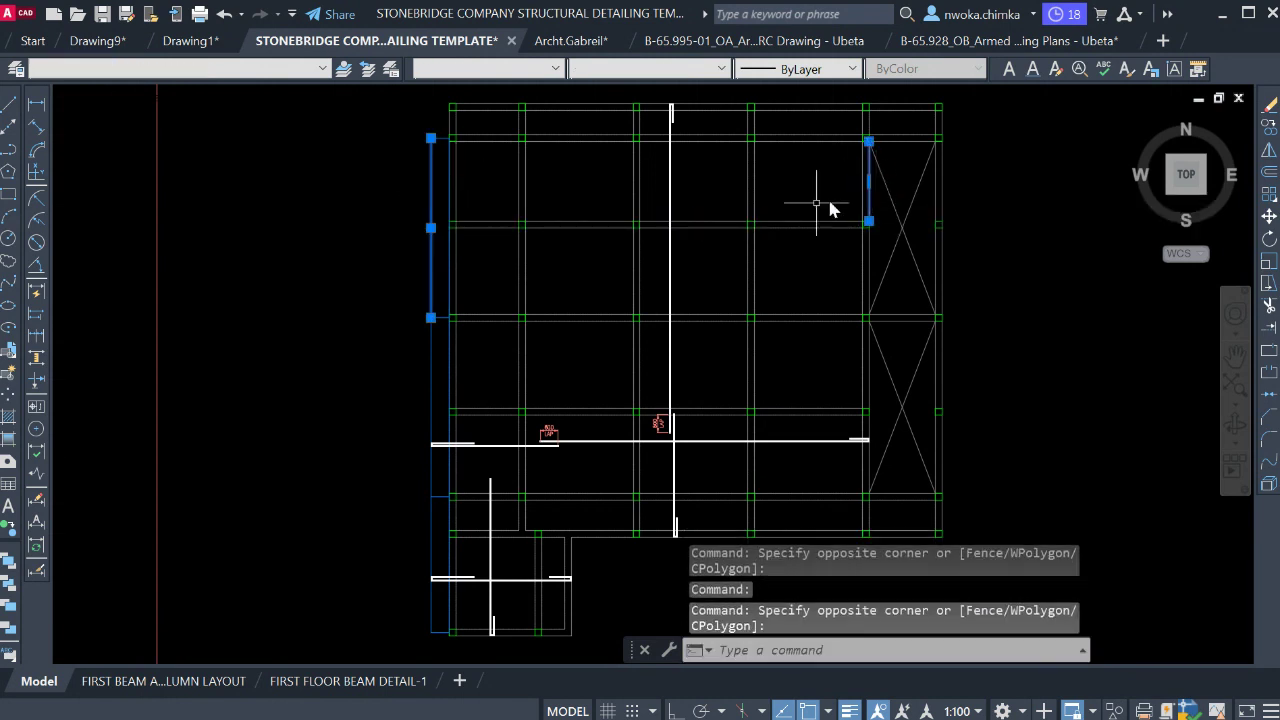
key(Escape)
middle_drag(854, 247, 801, 270)
mouse_move(806, 402)
middle_down()
mouse_move(806, 311)
mouse_move(770, 411)
middle_up()
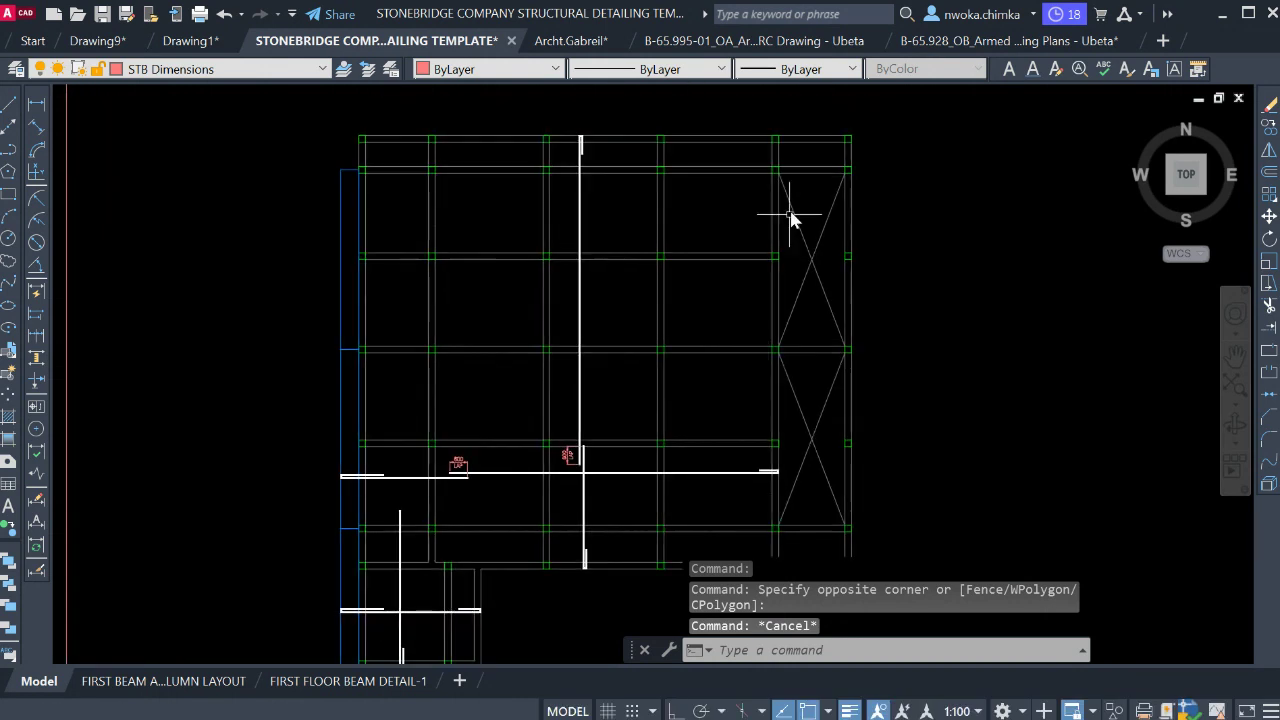
scroll(806, 141, up, 1)
middle_drag(806, 150, 850, 211)
scroll(833, 178, down, 1)
scroll(788, 208, up, 1)
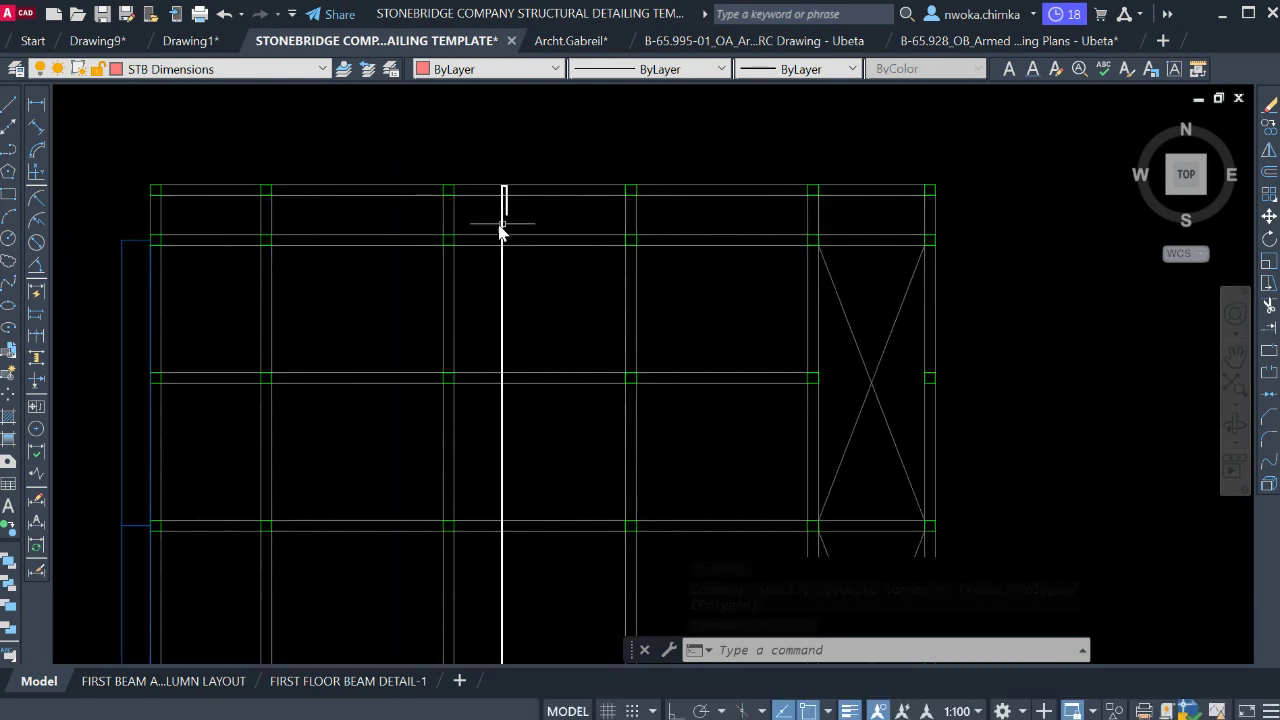
scroll(806, 225, down, 1)
middle_drag(603, 621, 603, 427)
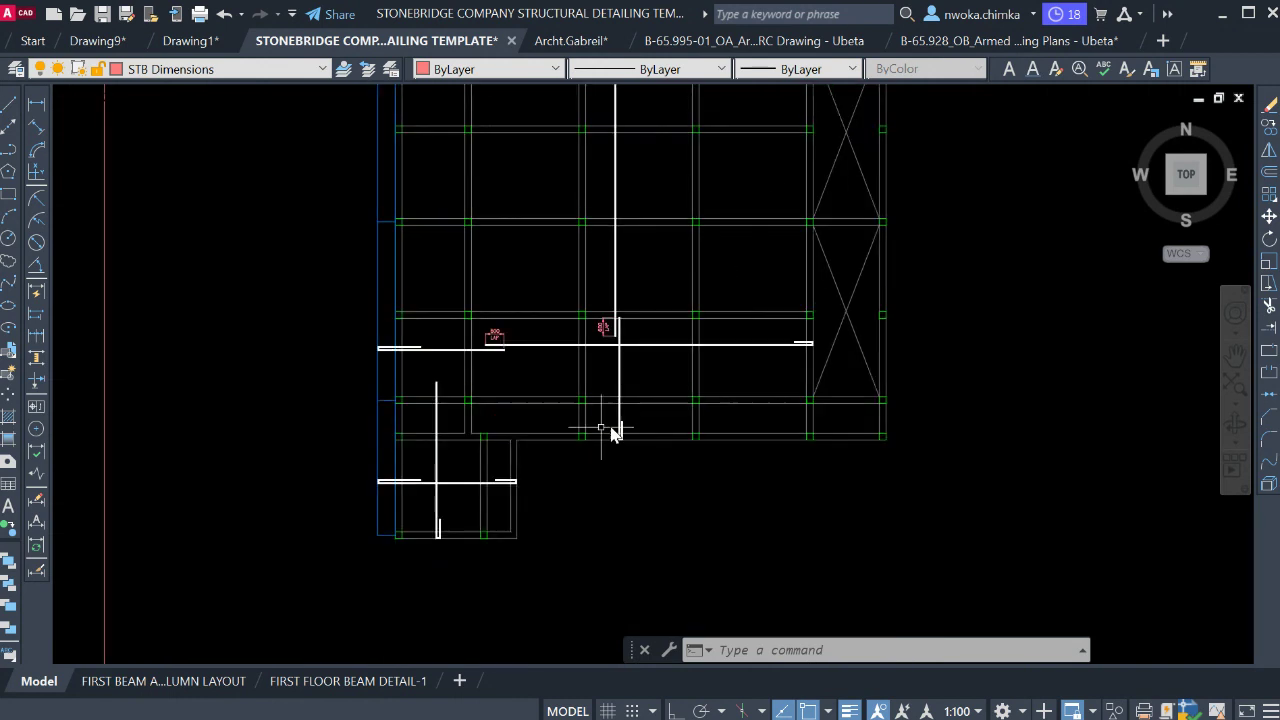
scroll(525, 430, up, 1)
scroll(739, 409, down, 1)
mouse_move(853, 408)
middle_down()
mouse_move(646, 417)
mouse_move(620, 537)
mouse_move(618, 515)
middle_up()
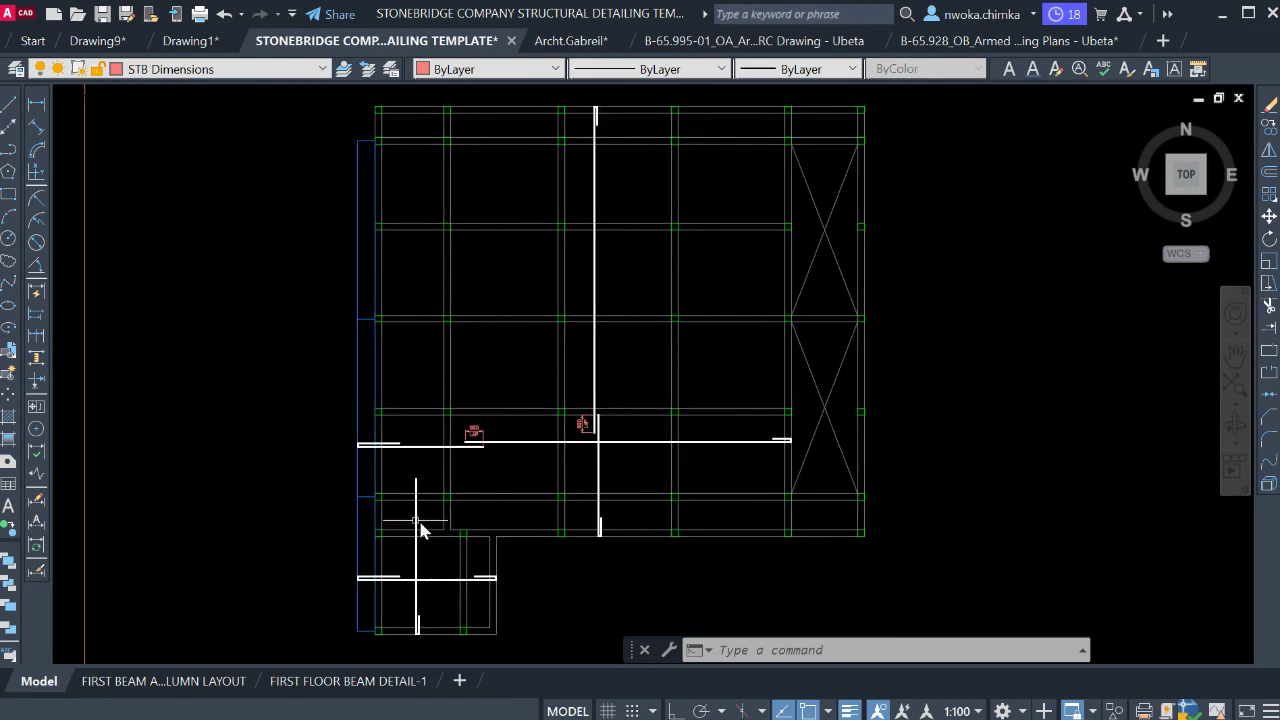
Copy the long horizontal bar with its end hook to the strip below, using the beam's outer face as base point and the slab's right edge as destination.
scroll(706, 423, up, 4)
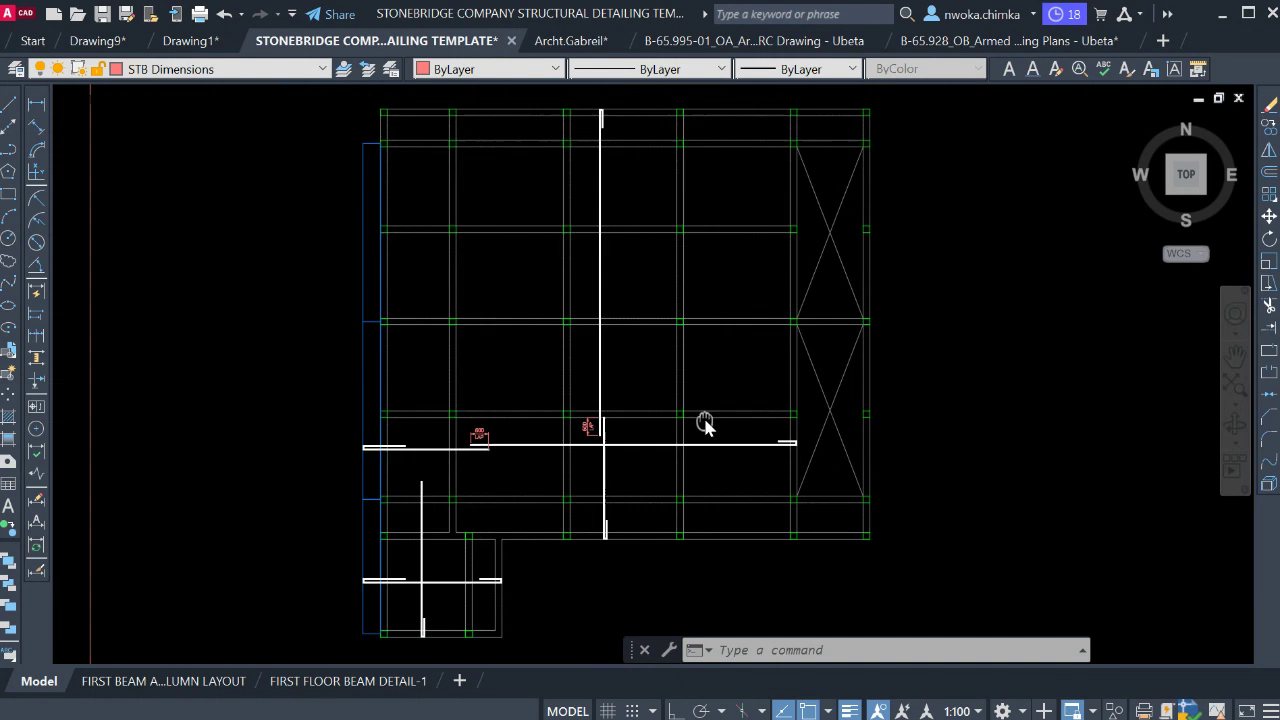
click(471, 364)
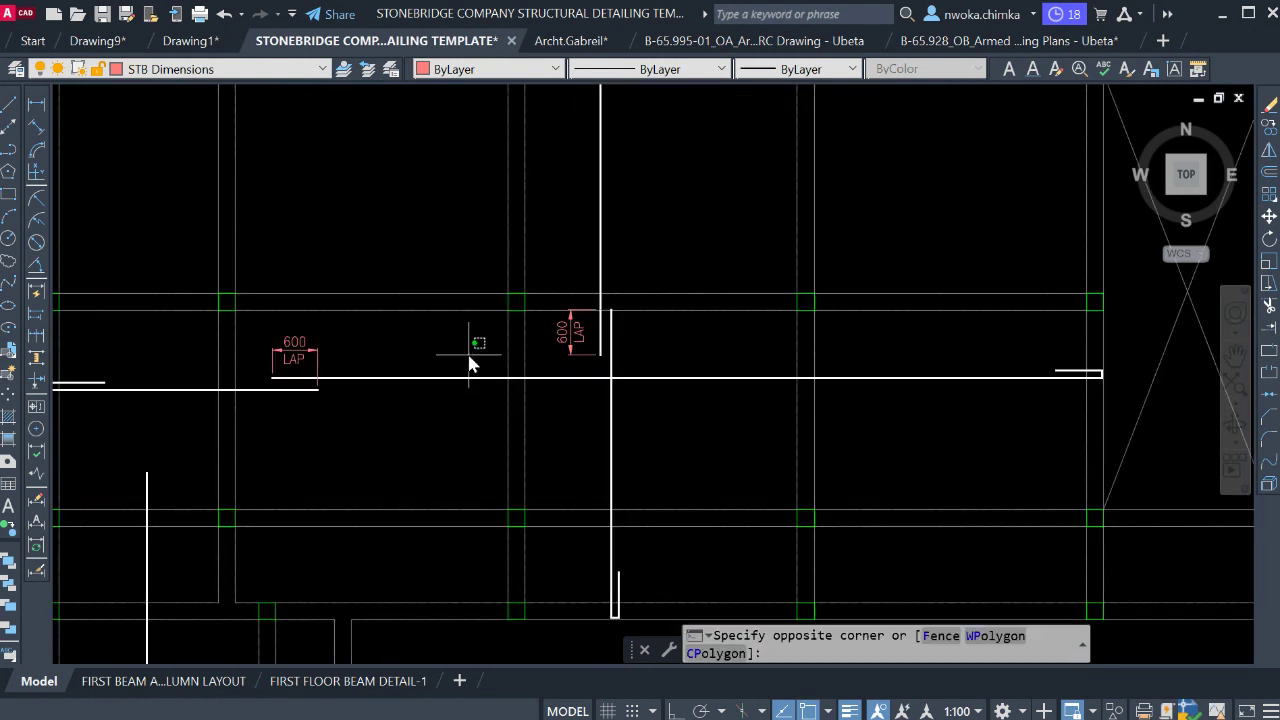
click(437, 394)
scroll(580, 370, down, 2)
scroll(790, 360, up, 2)
click(855, 352)
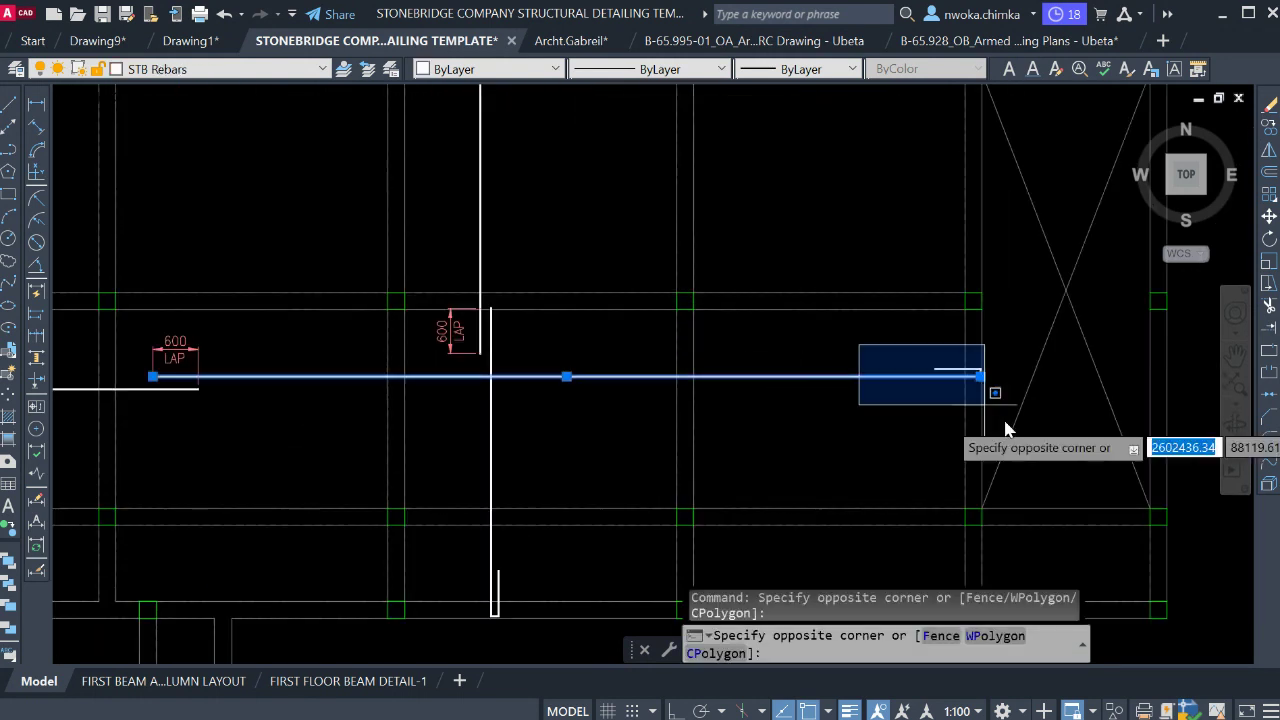
click(1005, 425)
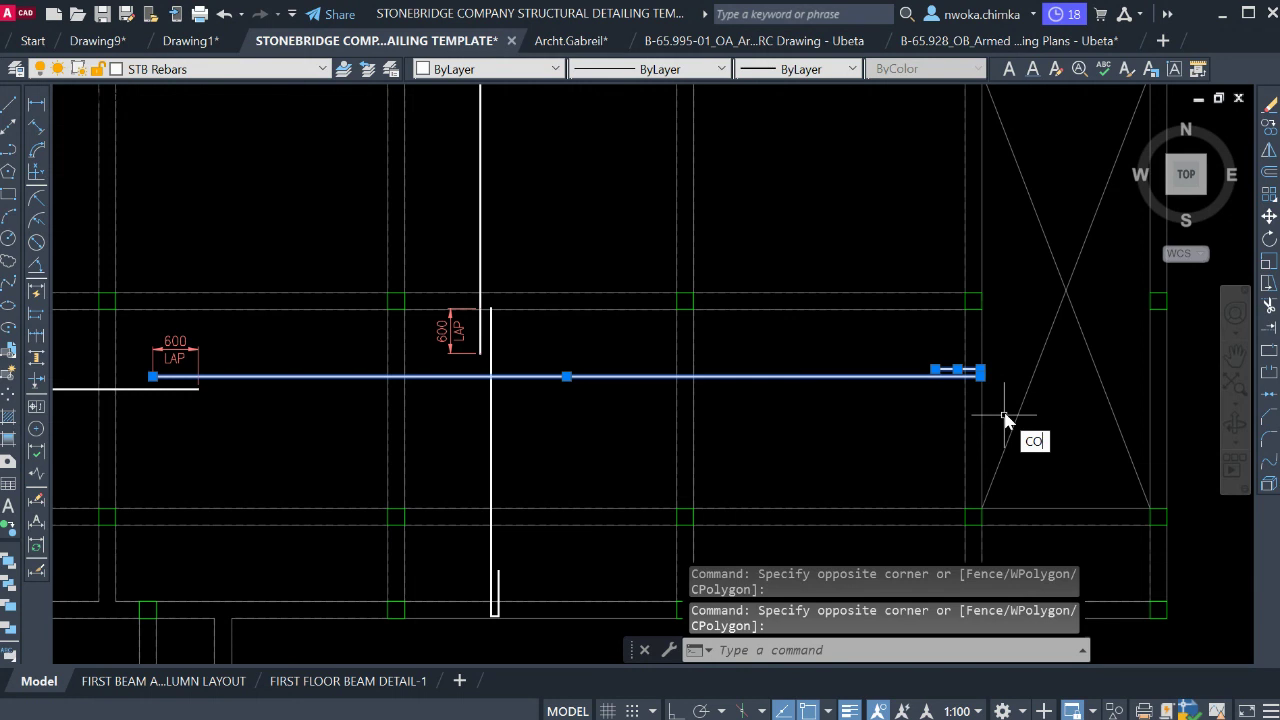
text(CO)
key(Return)
scroll(985, 368, up, 10)
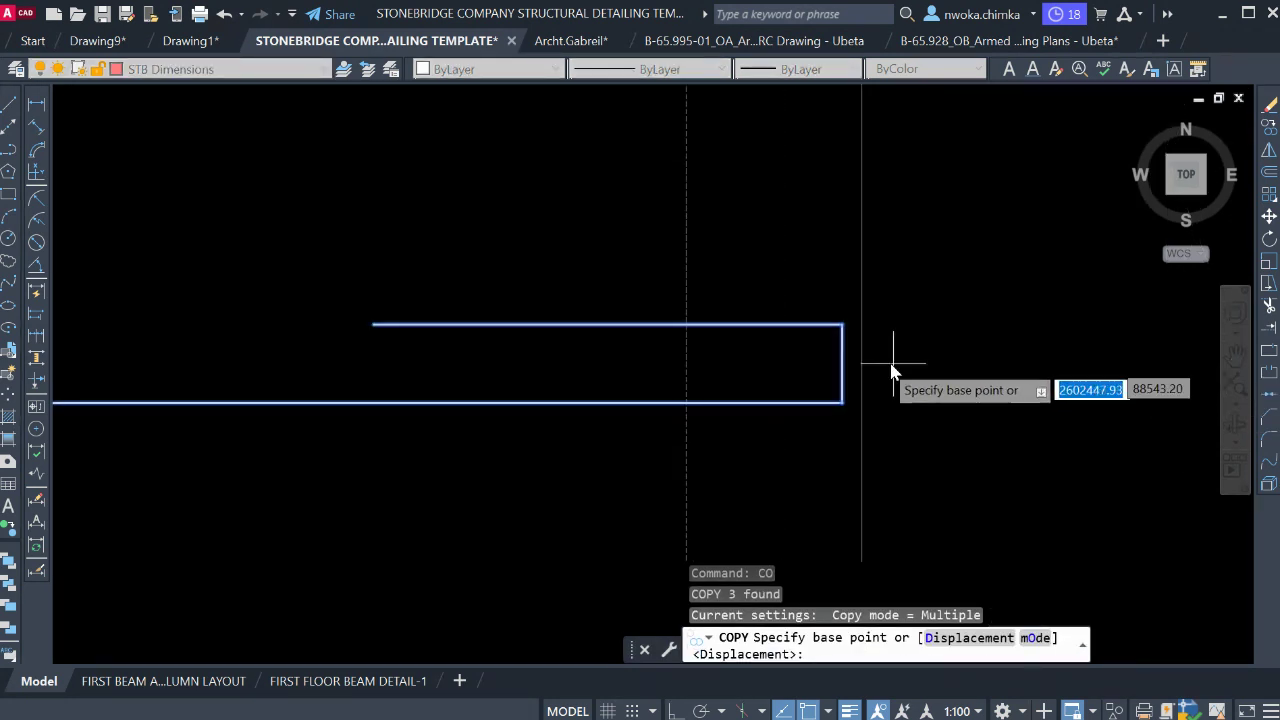
click(864, 364)
scroll(848, 295, up, 5)
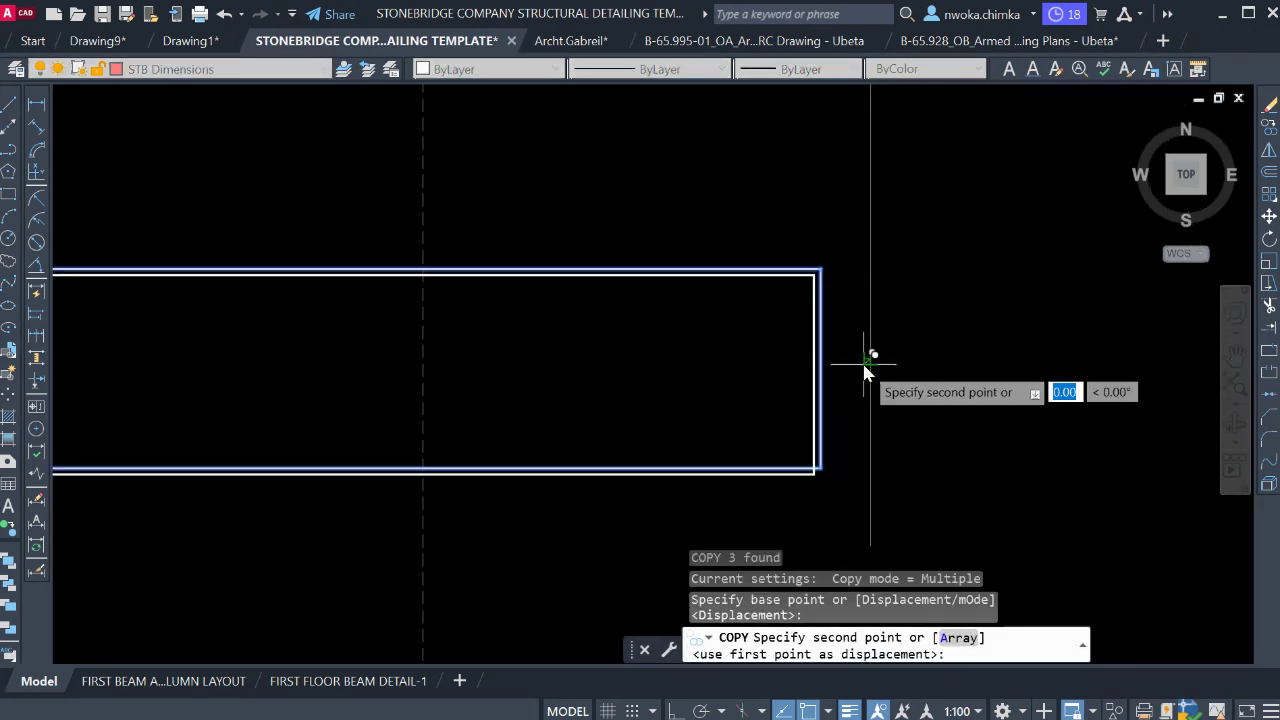
scroll(690, 219, down, 7)
scroll(813, 350, up, 4)
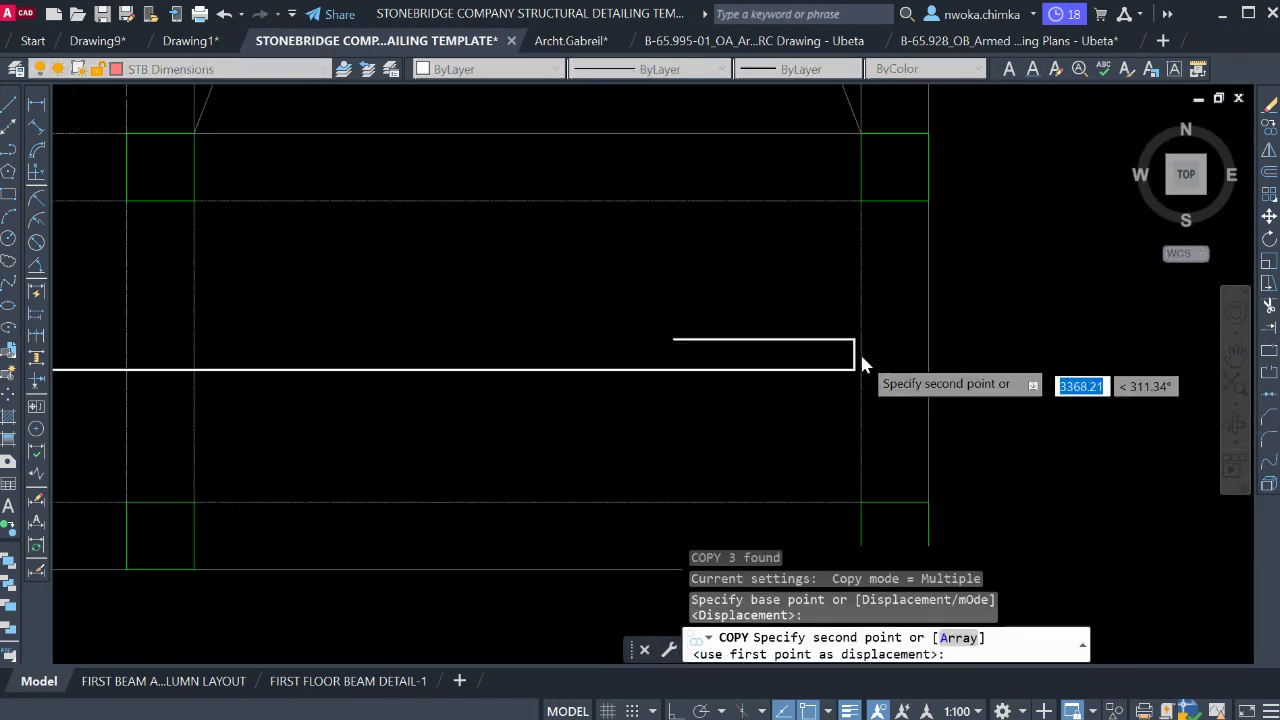
click(975, 371)
scroll(1090, 365, down, 5)
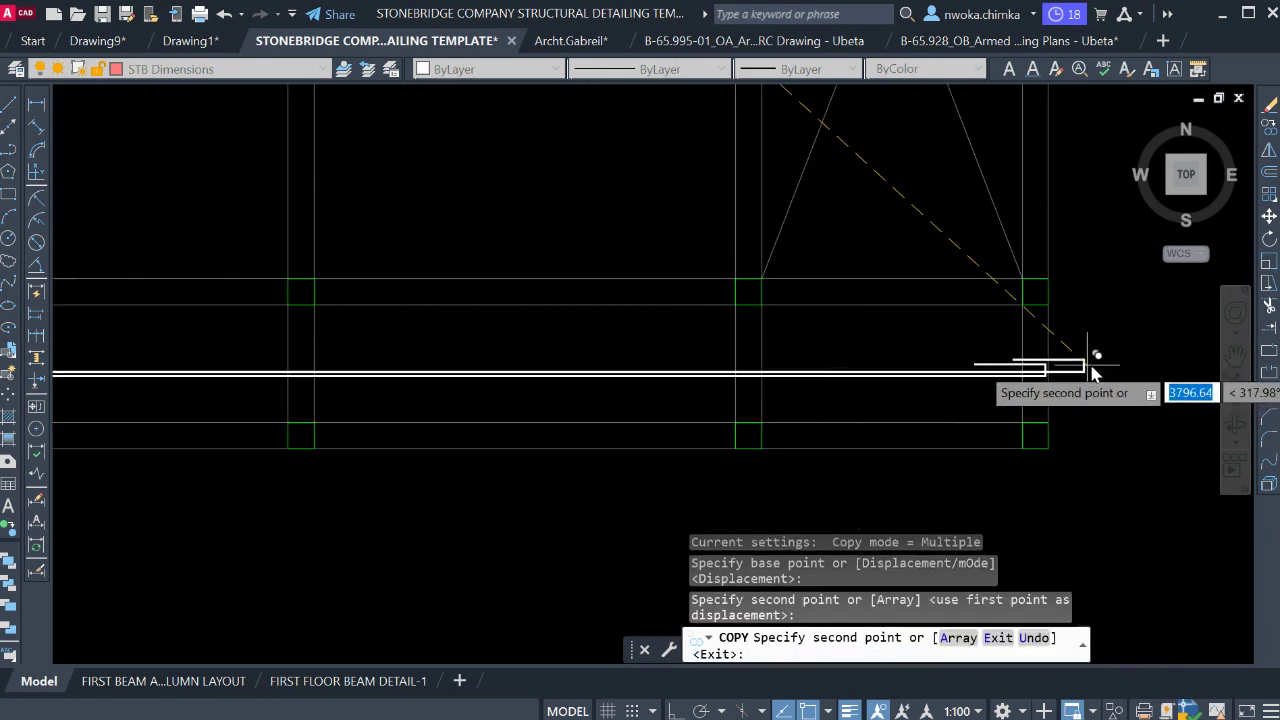
key(Return)
middle_drag(750, 370, 726, 361)
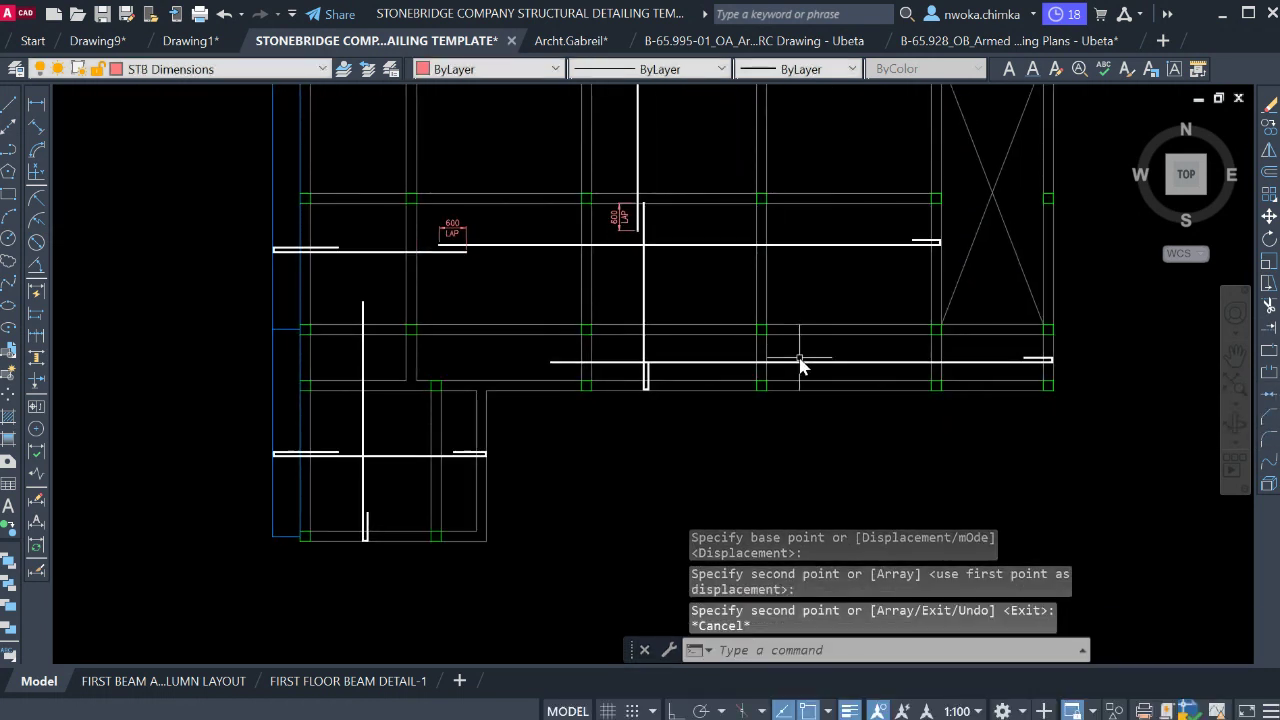
Check the length of the copied long bar in the lower strip.
click(800, 365)
click(572, 358)
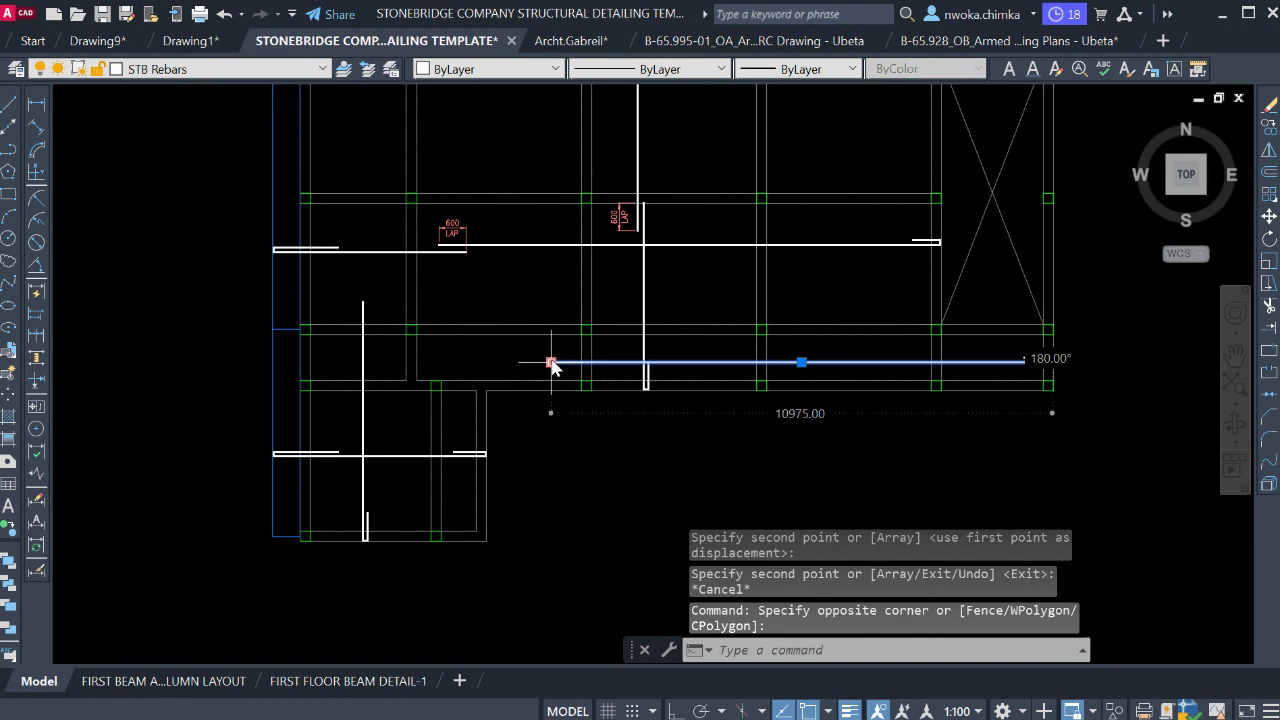
scroll(1100, 380, up, 4)
scroll(990, 318, down, 2)
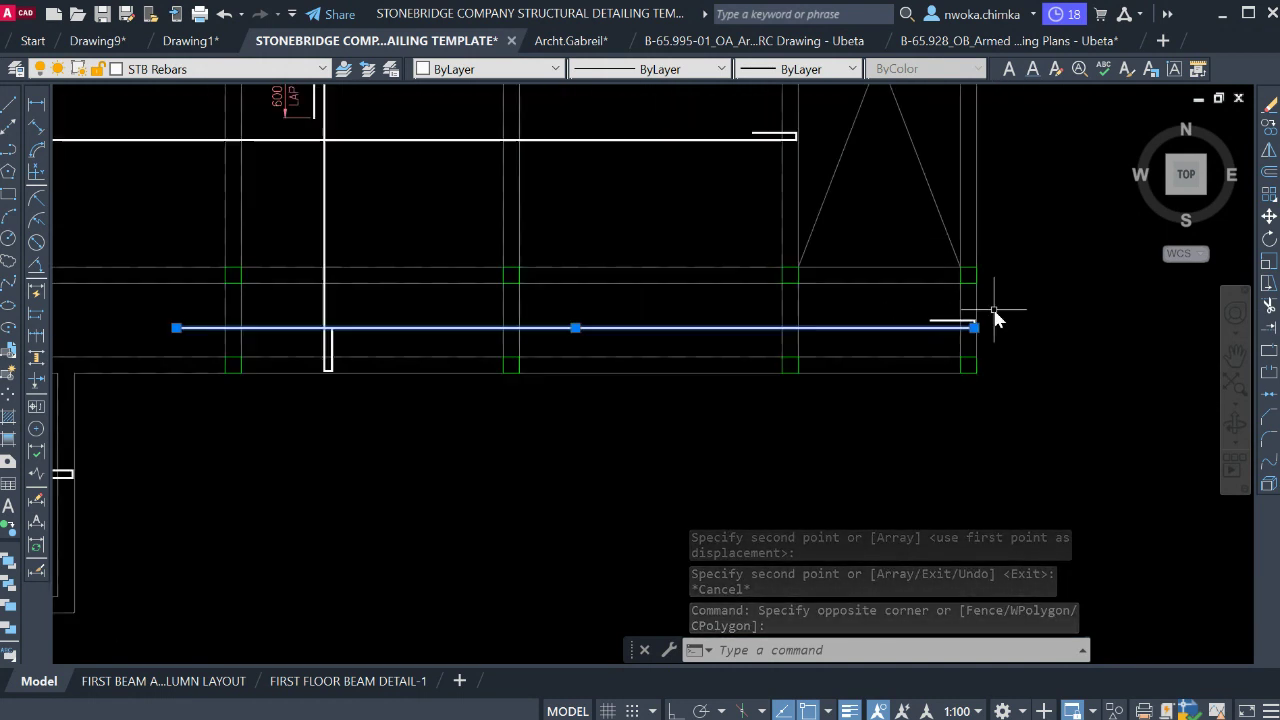
scroll(857, 363, down, 3)
key(Escape)
Copy the left hooked horizontal bar, with Ortho on, about 2198 mm straight down into the lower strip.
middle_drag(709, 366, 743, 392)
scroll(688, 400, up, 2)
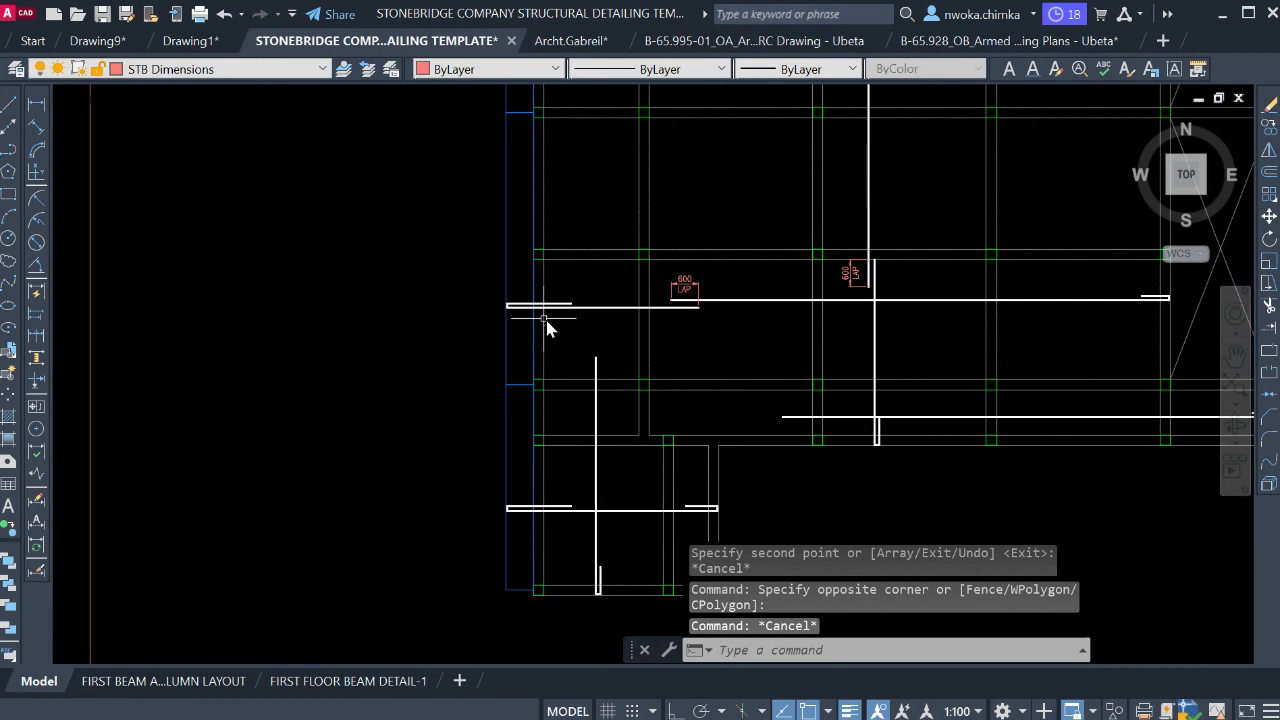
click(498, 289)
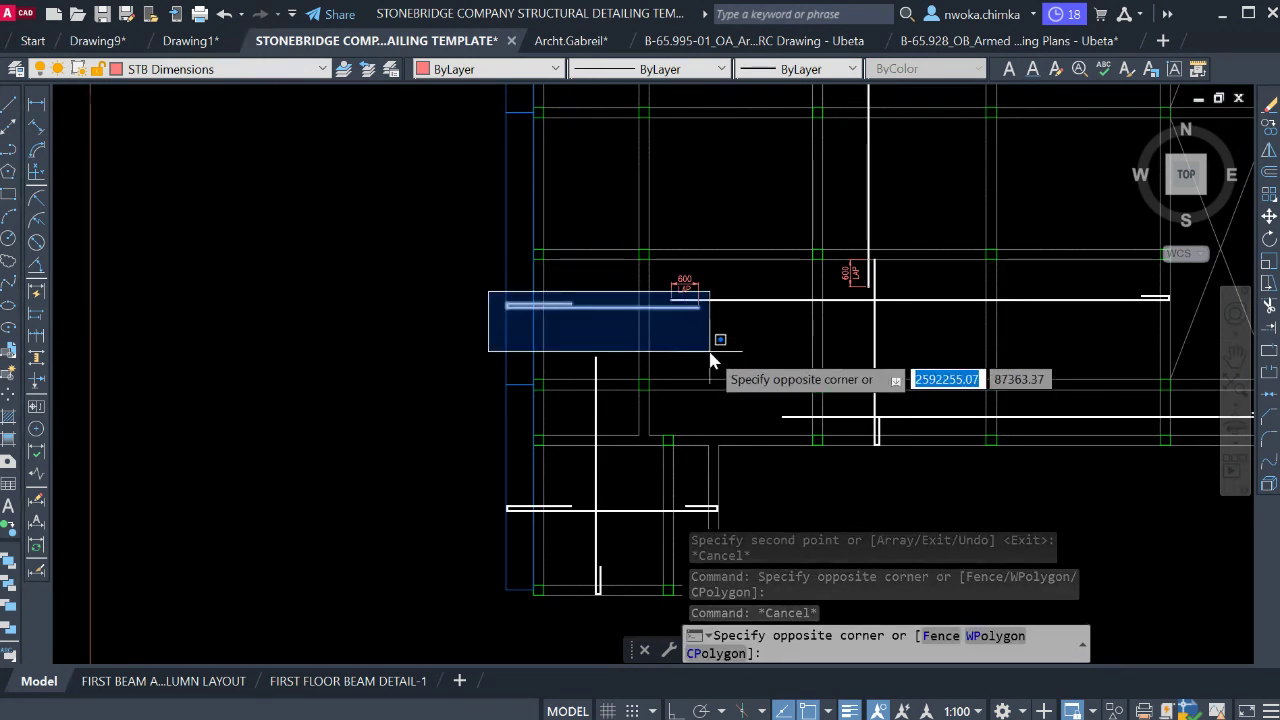
click(727, 357)
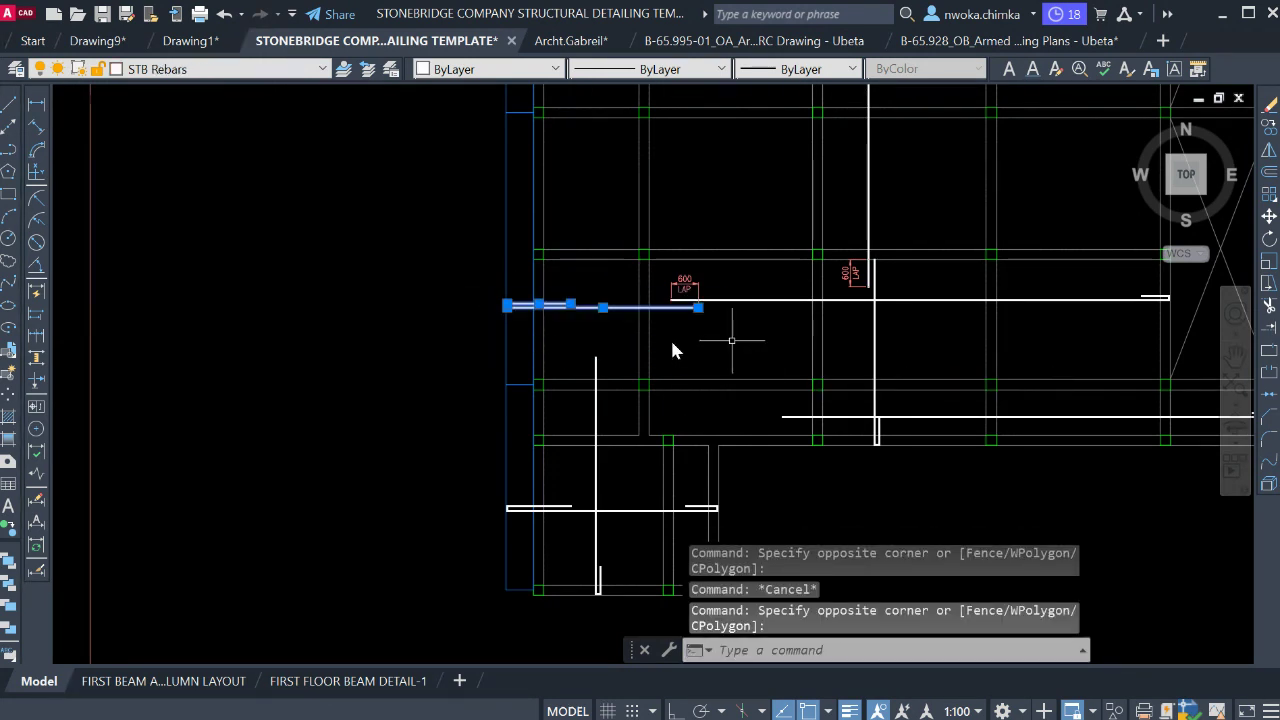
text(co)
key(Return)
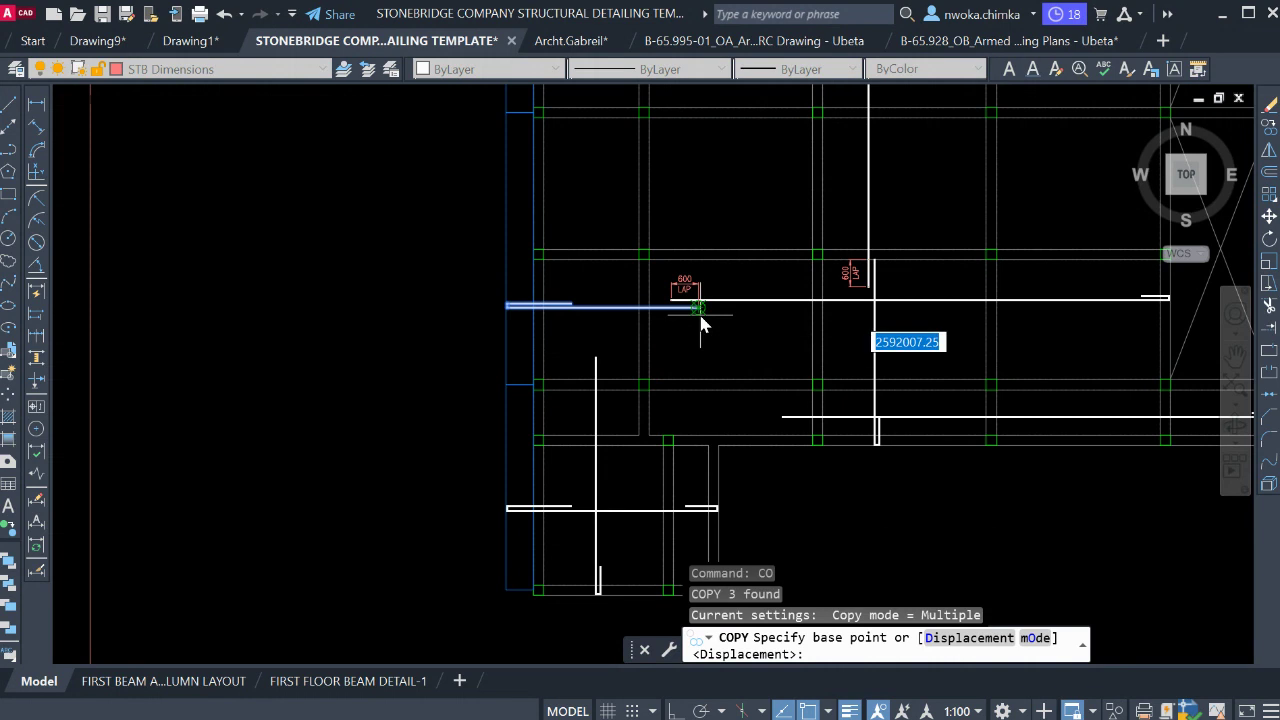
click(697, 307)
scroll(695, 418, up, 2)
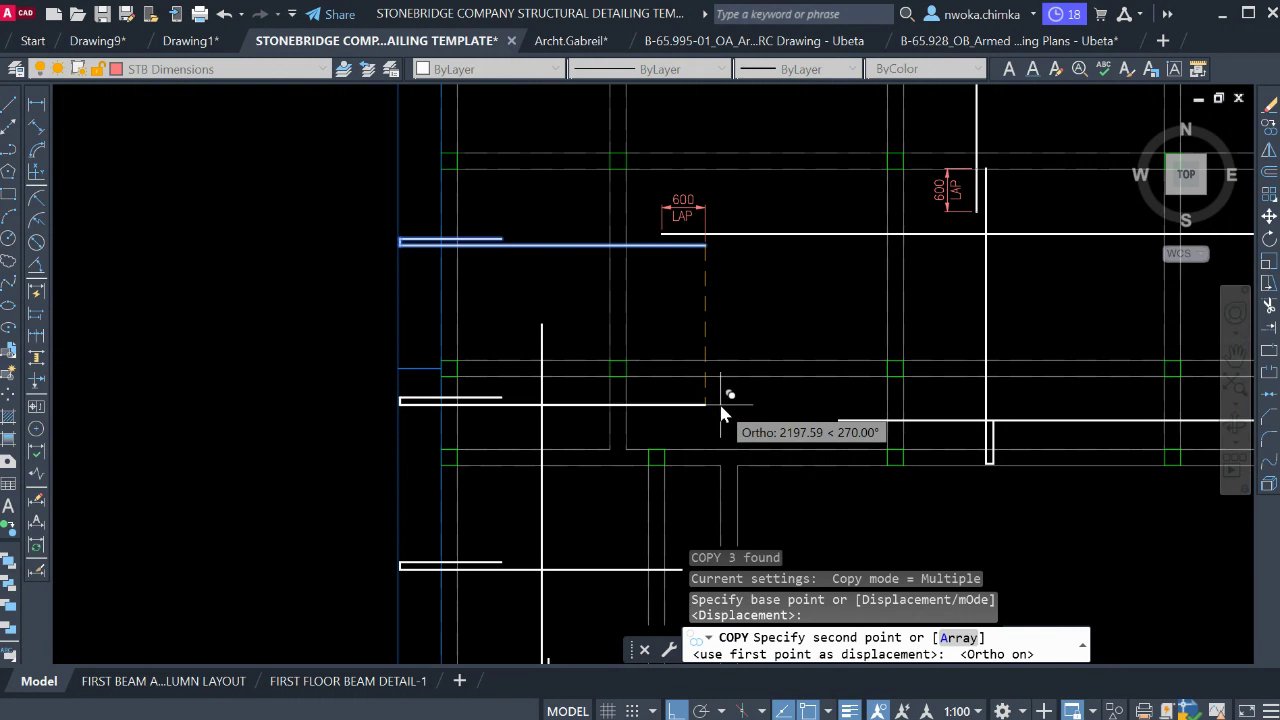
click(719, 406)
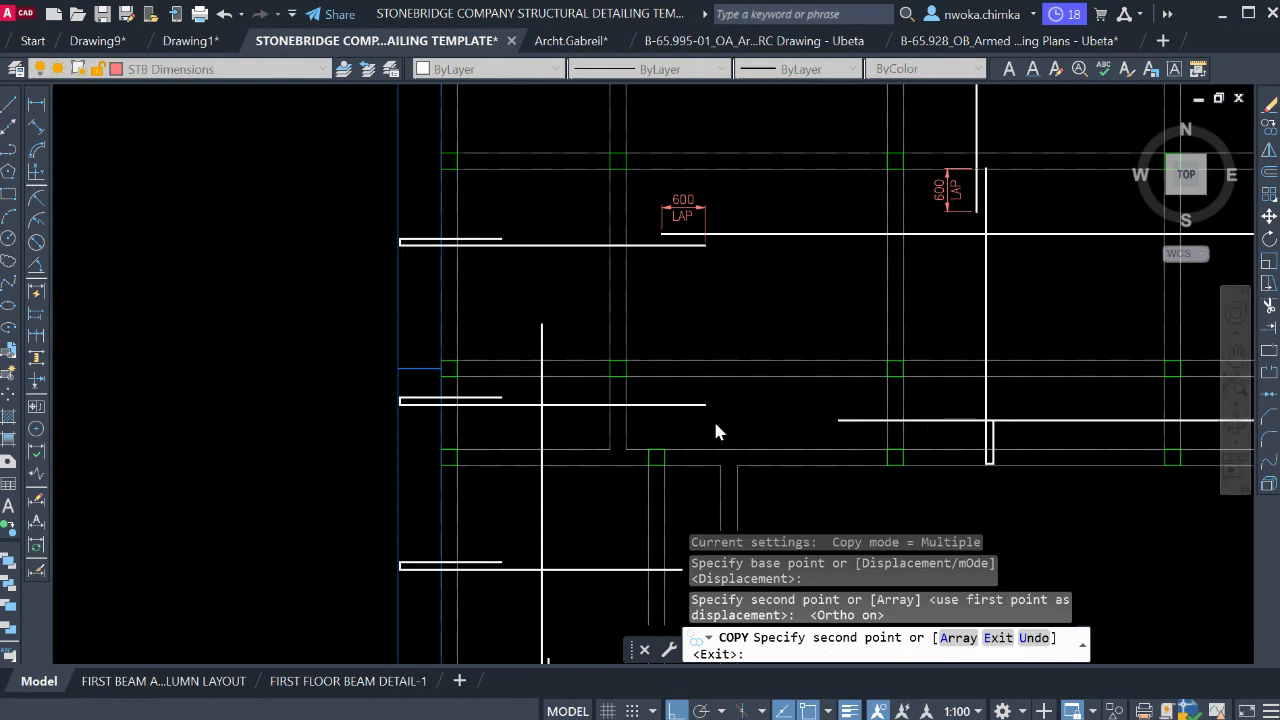
key(Escape)
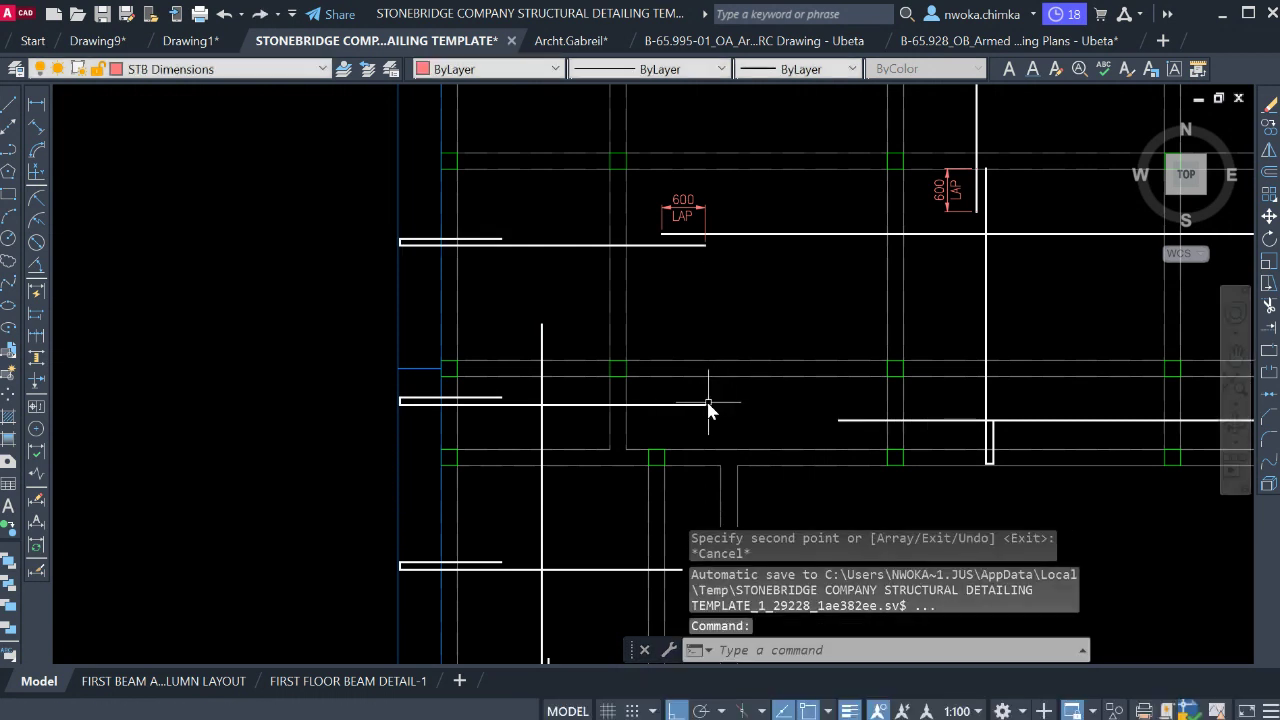
Stretch the copied left bar's free end to the near face of the next vertical beam, overlapping the lower long bar.
click(706, 404)
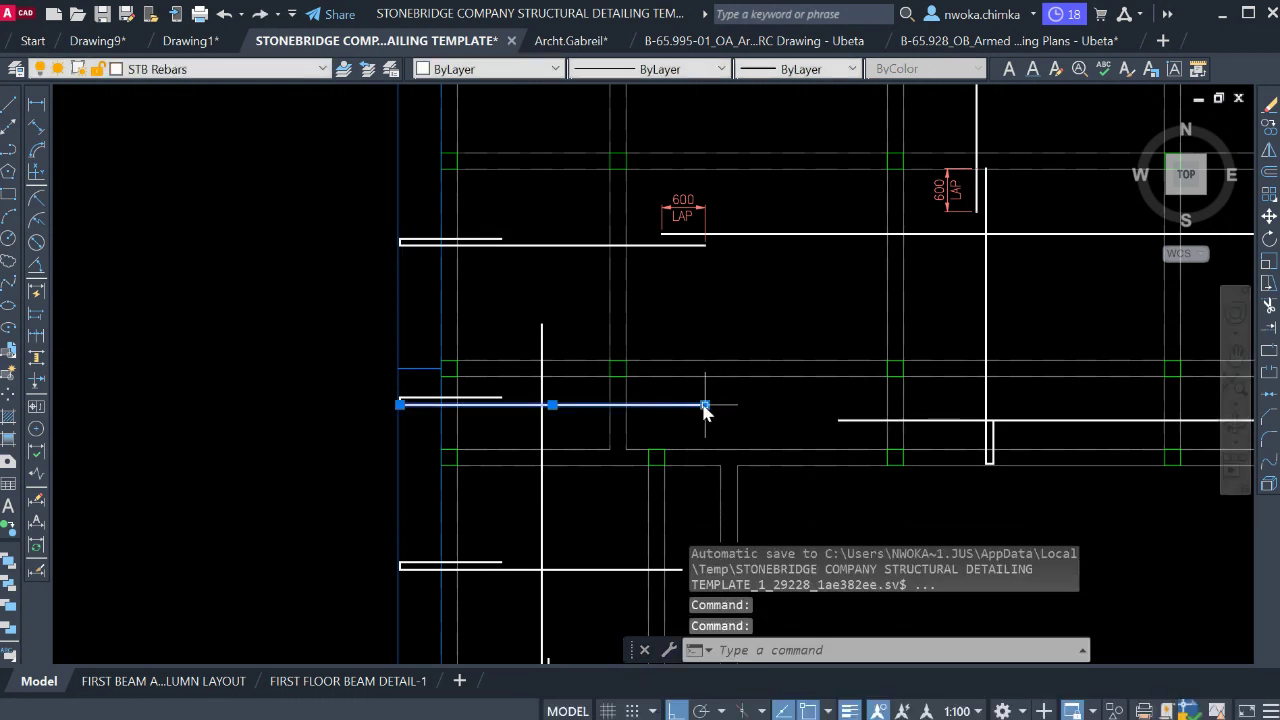
click(705, 404)
scroll(920, 410, up, 4)
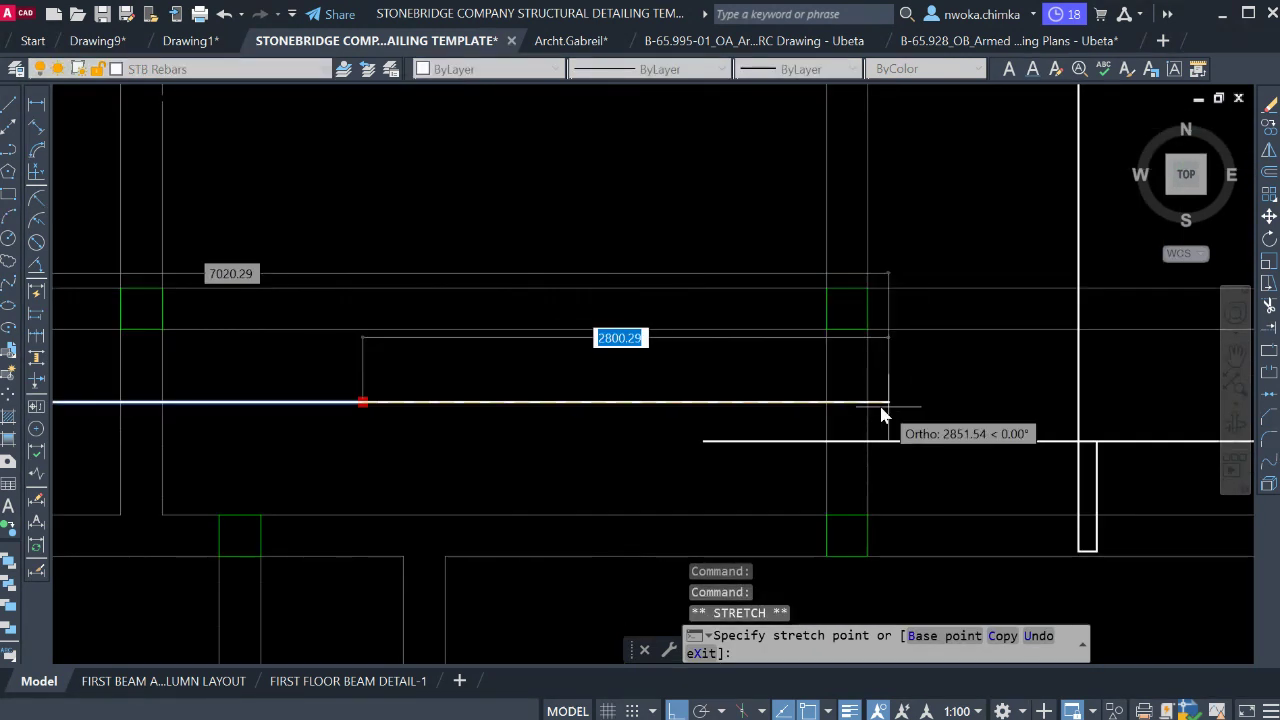
key(Escape)
key(Escape)
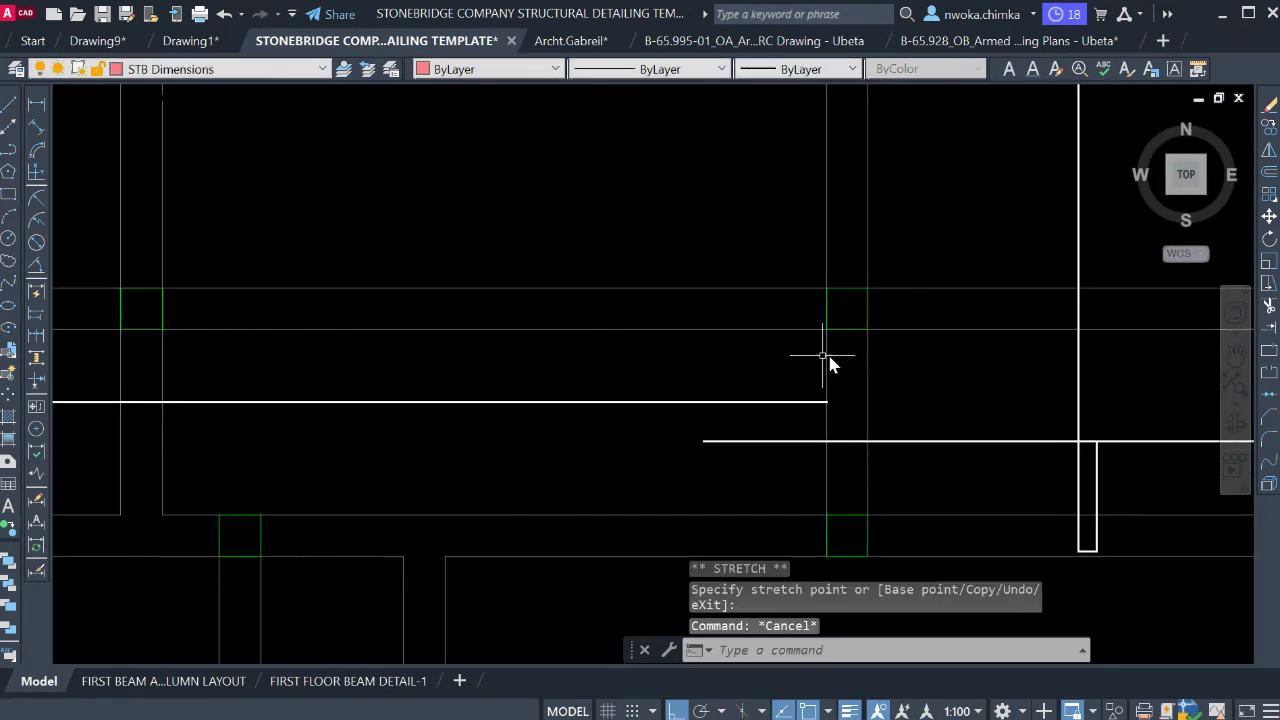
click(762, 424)
click(717, 463)
key(Escape)
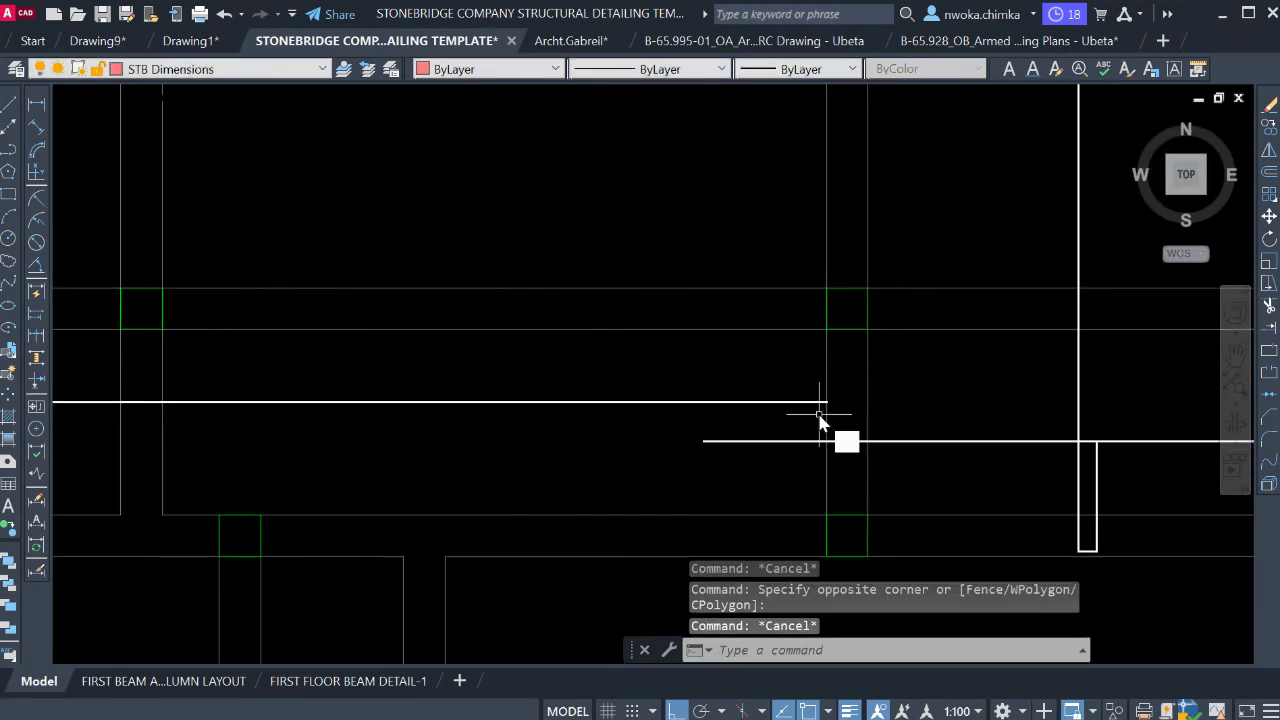
Draw a vertical guide line from the lower long bar's left end up across the left bar.
text(l)
key(Return)
click(704, 441)
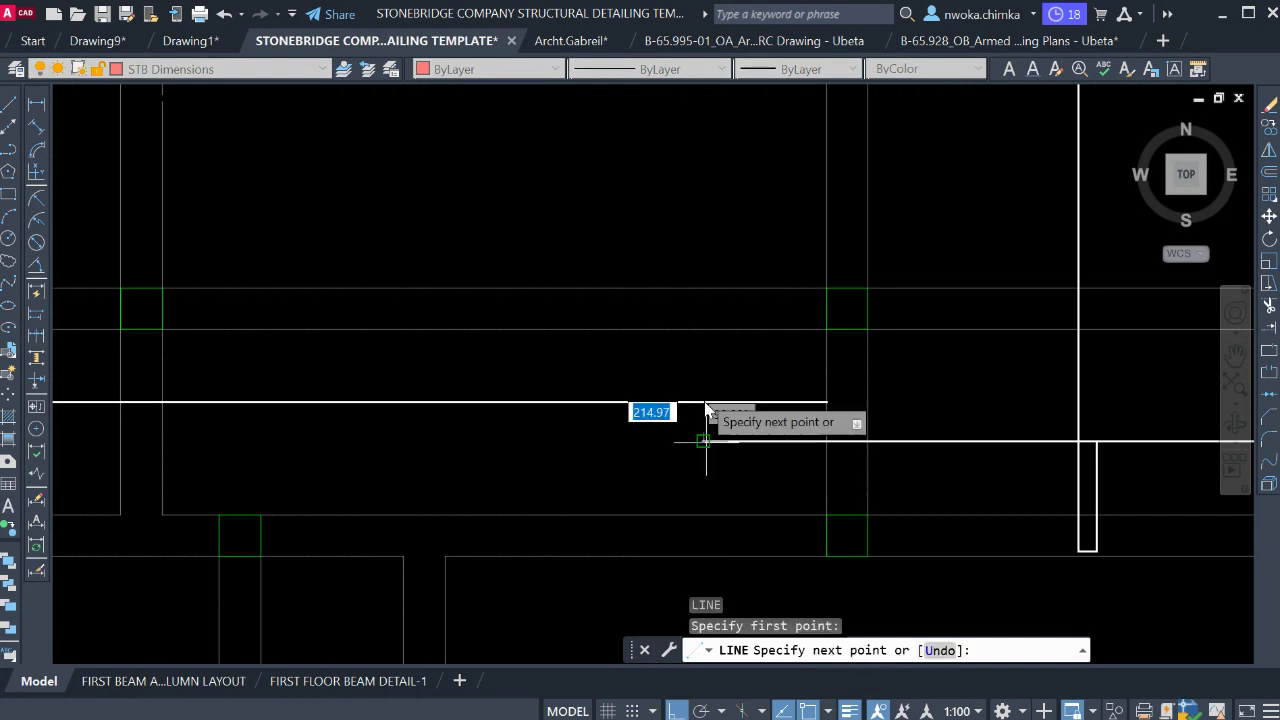
scroll(704, 368, up, 2)
key(Escape)
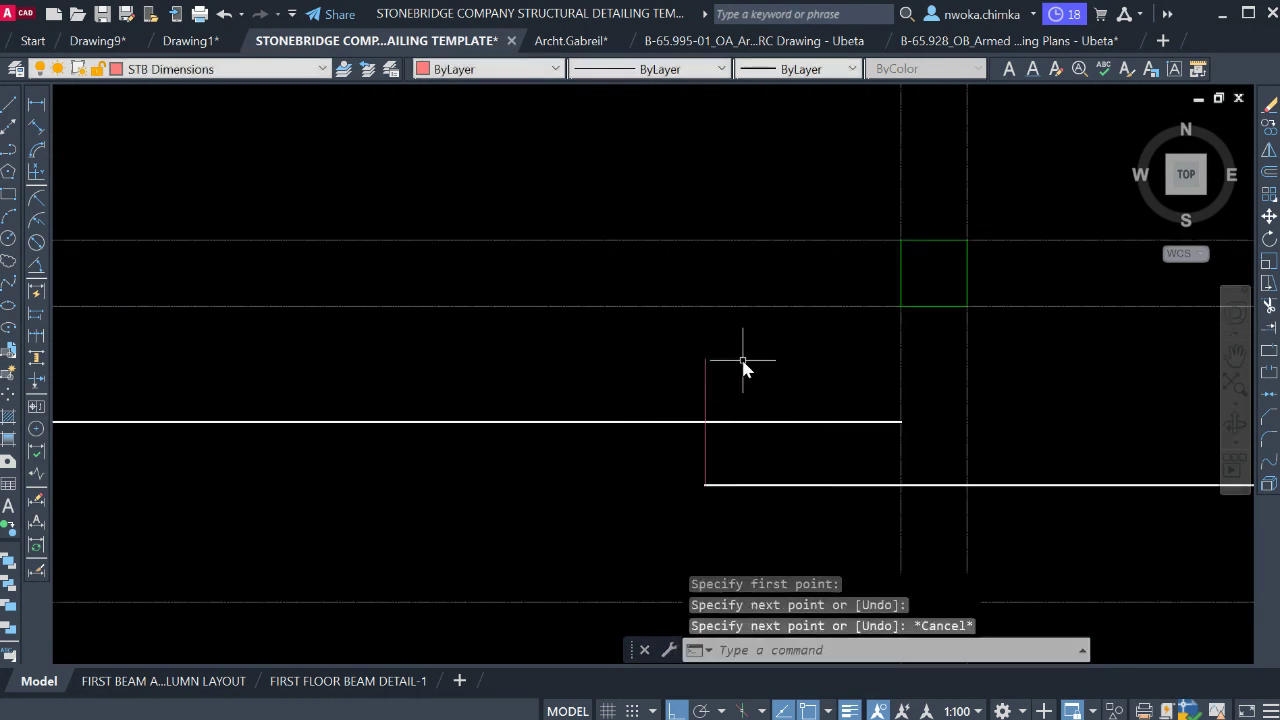
Offset the vertical guide line 600 mm to the right to mark the lap length.
text(o)
key(Return)
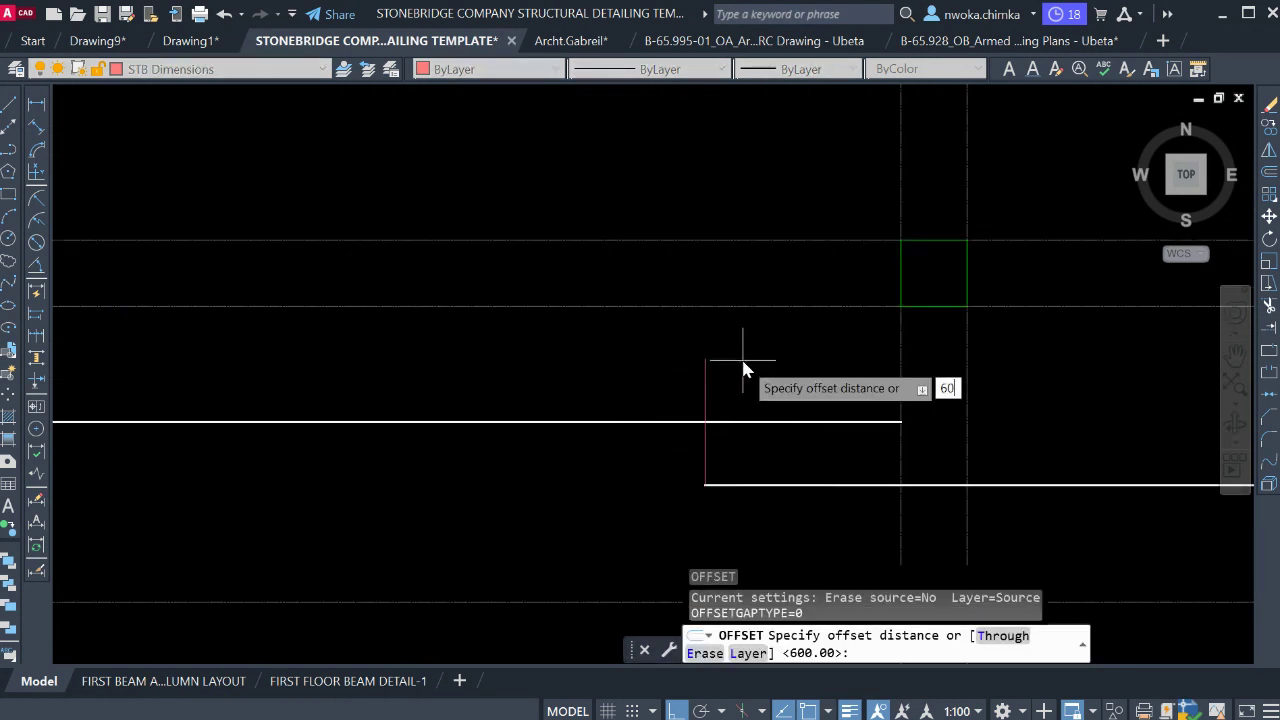
text(600)
key(Return)
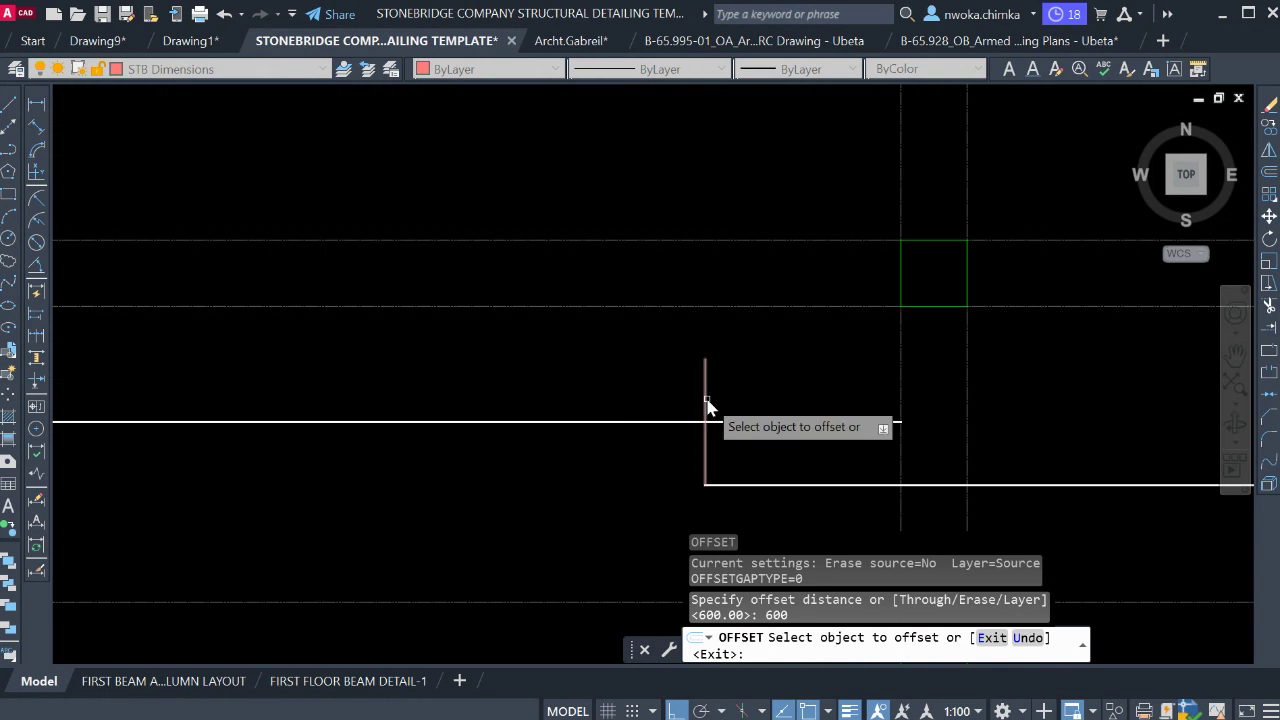
click(706, 404)
click(920, 441)
key(Escape)
scroll(915, 440, up, 4)
middle_drag(908, 437, 887, 395)
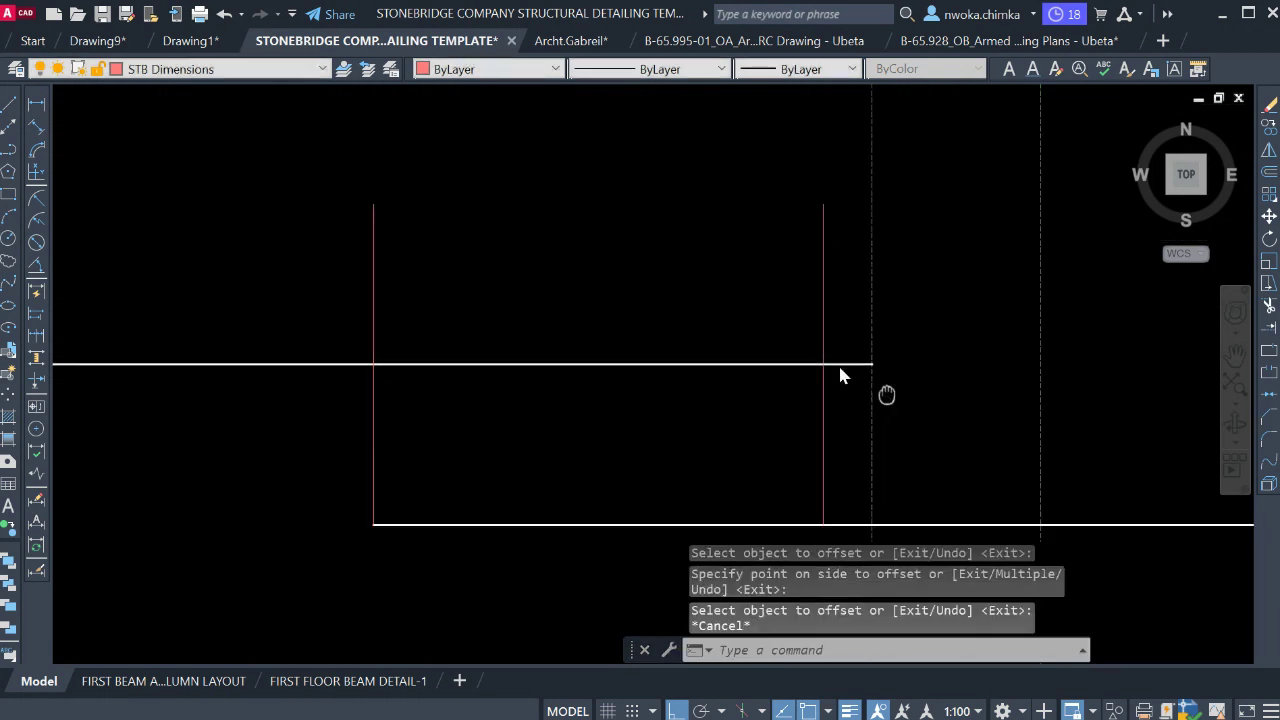
Erase the original guide line at the long bar's left end, keeping the offset one.
click(534, 287)
click(342, 277)
text(e)
key(Return)
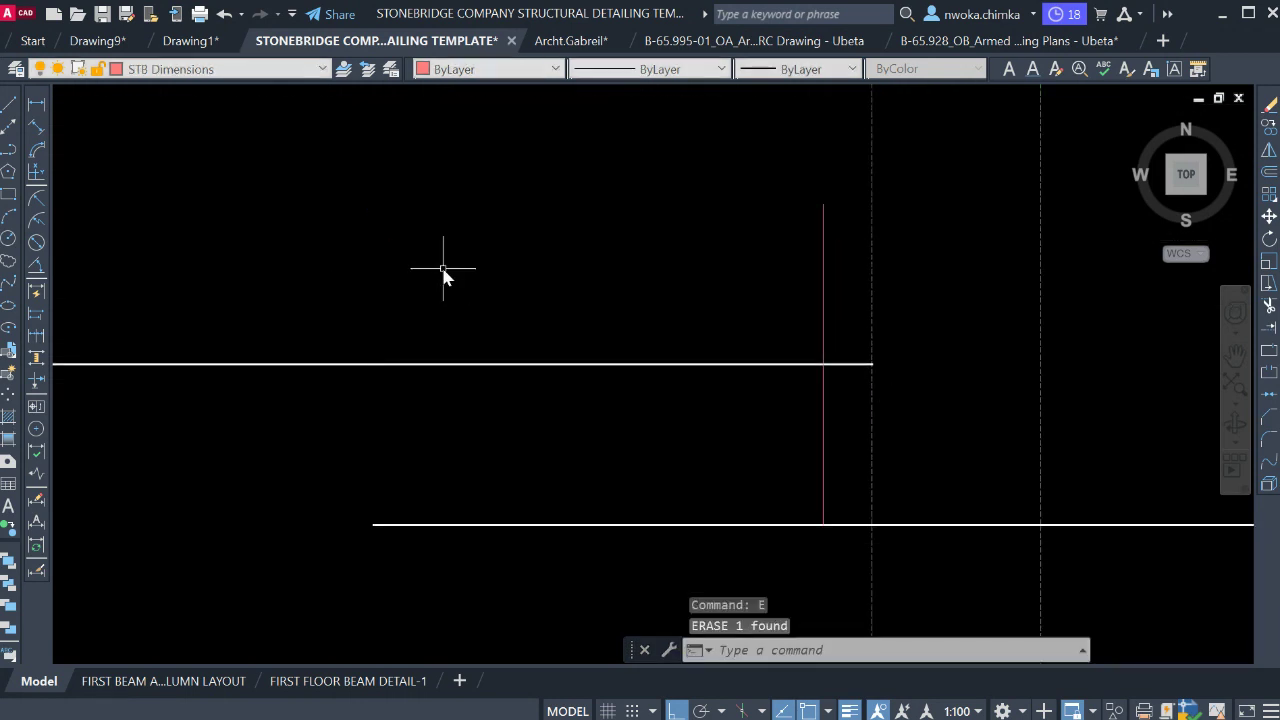
Trim the left bar's overhanging right end back to the vertical lap guide line.
text(tr)
key(Return)
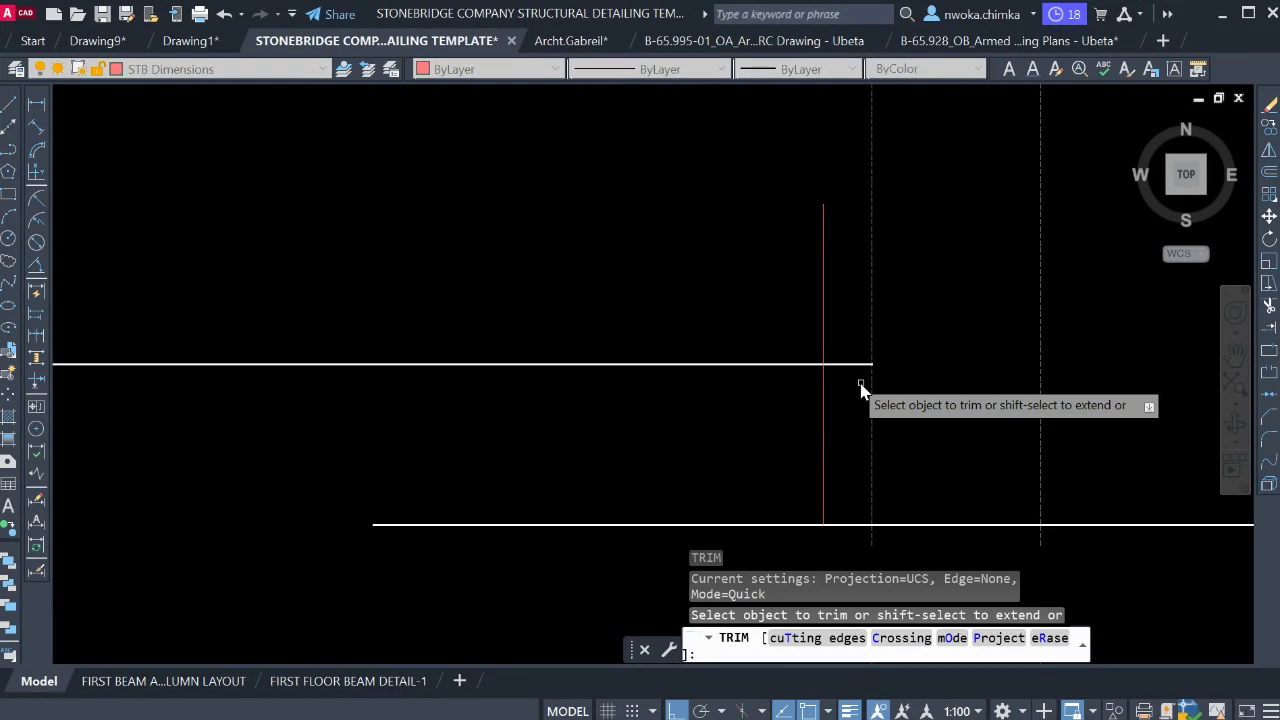
click(851, 366)
key(Return)
Erase the vertical guide line that marks the lap length.
click(837, 318)
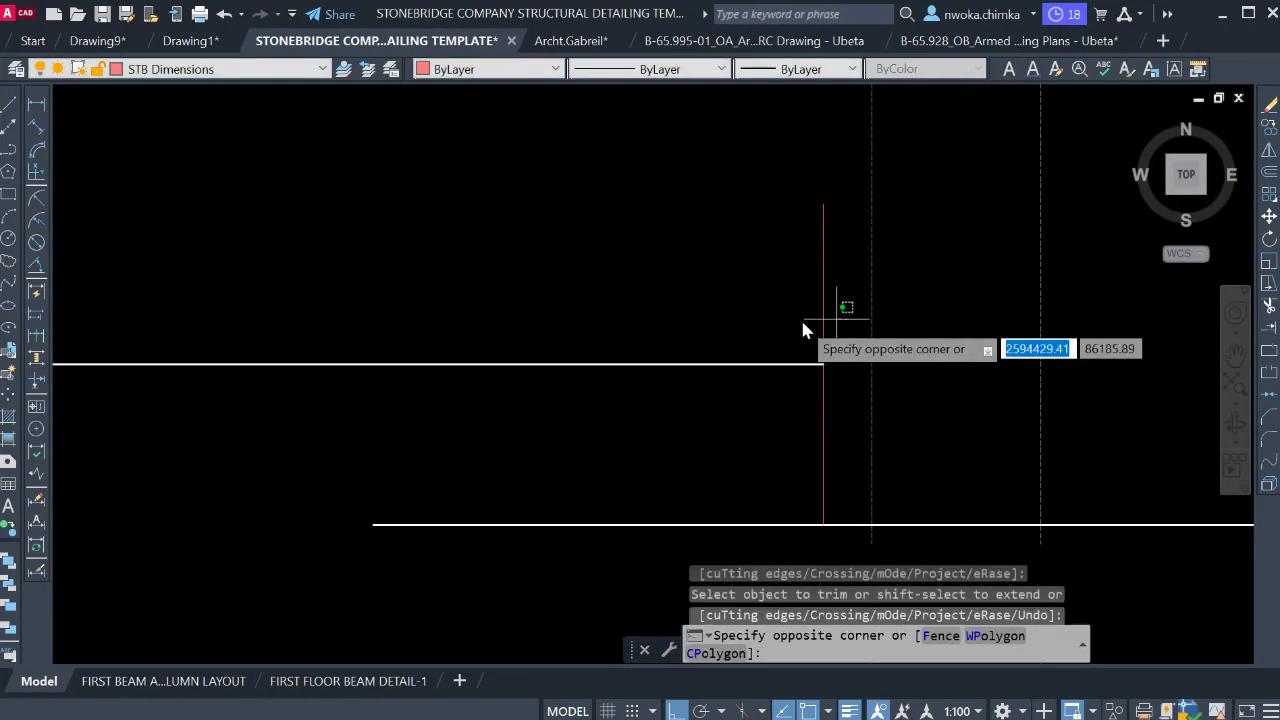
click(800, 318)
text(e)
key(Return)
Copy the 600 dimension and LAP text from the upper lap to the lower long bar's left end, using the bar ends as reference.
scroll(686, 352, down, 4)
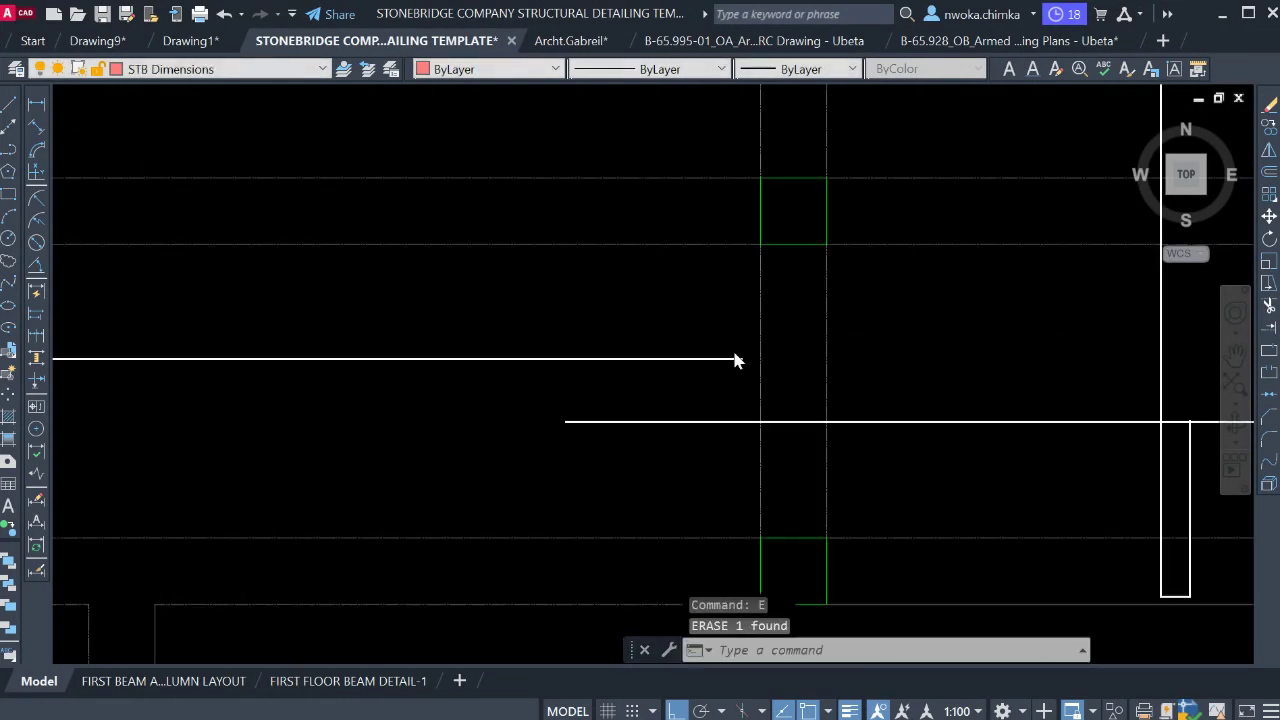
mouse_move(691, 308)
middle_down()
mouse_move(711, 317)
mouse_move(733, 468)
middle_up()
scroll(733, 468, down, 1)
scroll(549, 287, up, 3)
click(631, 269)
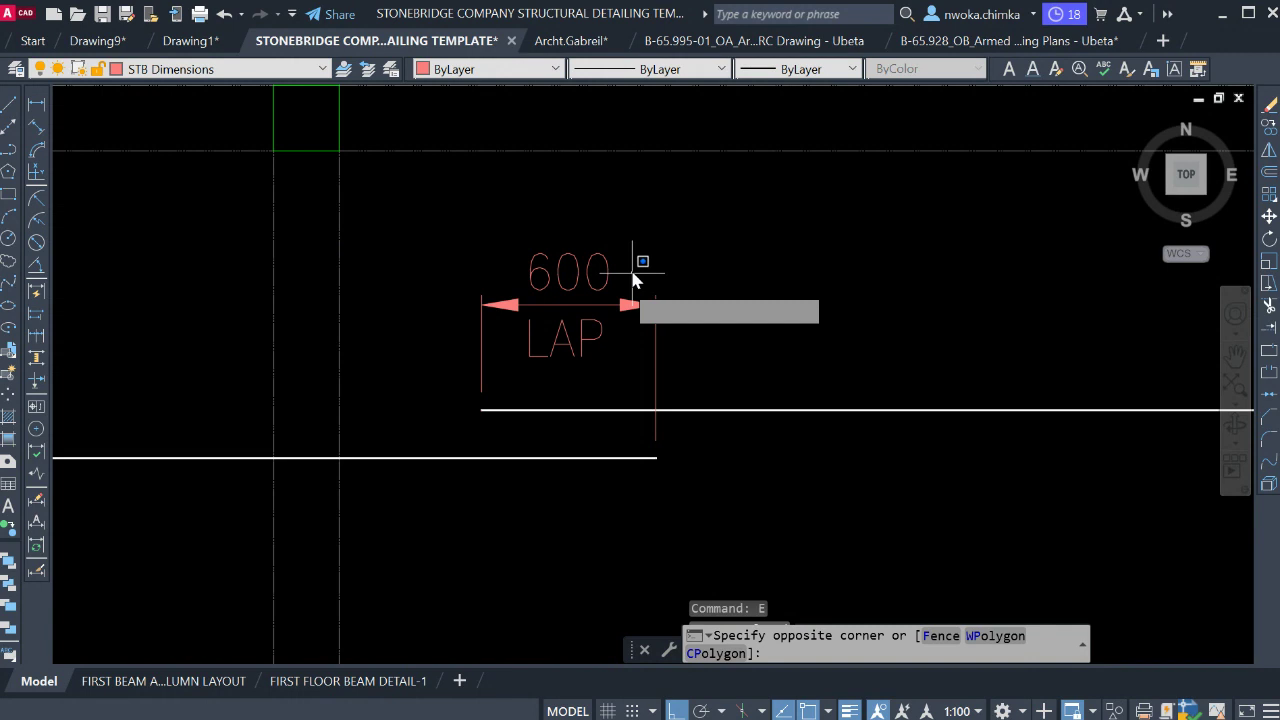
click(529, 337)
text(c)
key(Return)
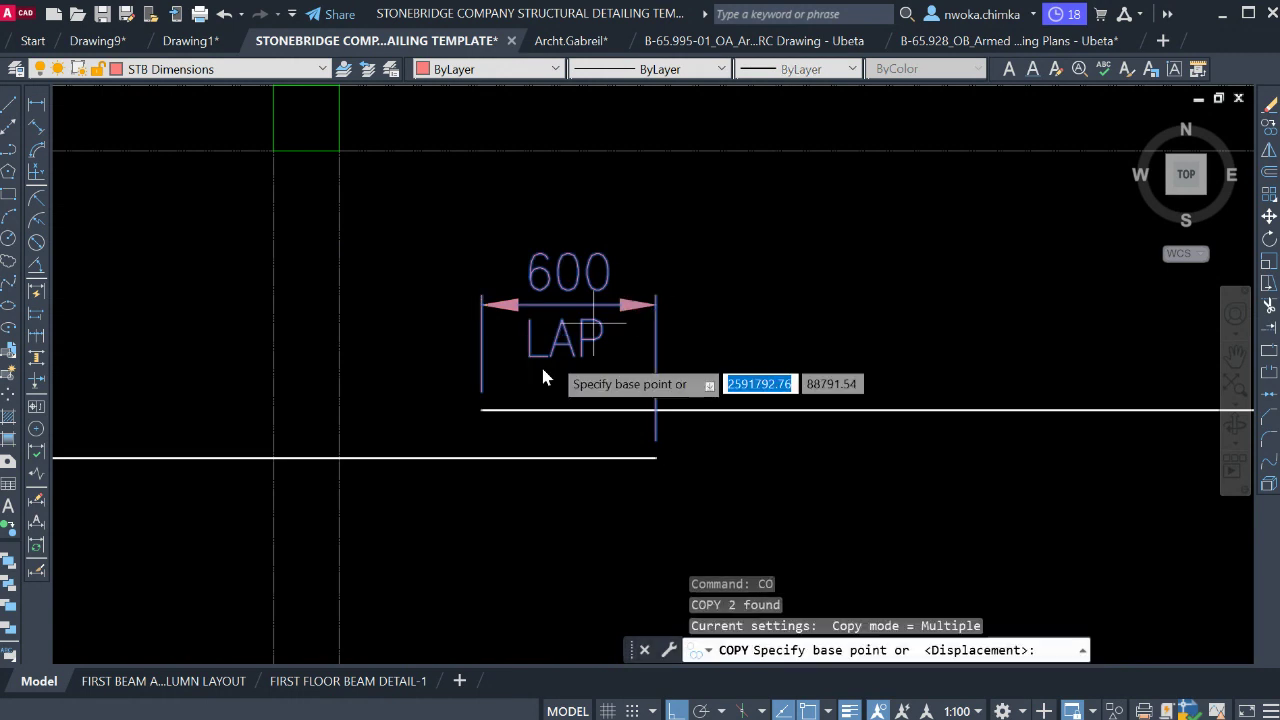
click(481, 410)
scroll(583, 180, down, 4)
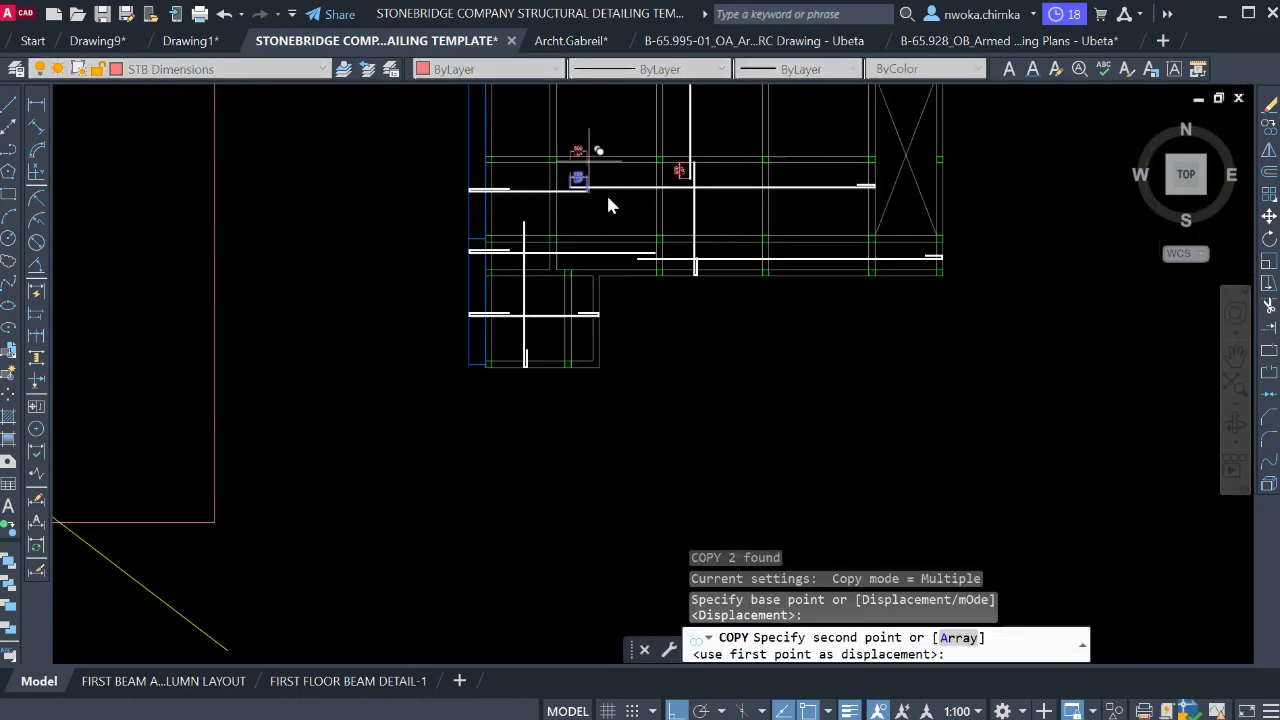
scroll(620, 229, up, 4)
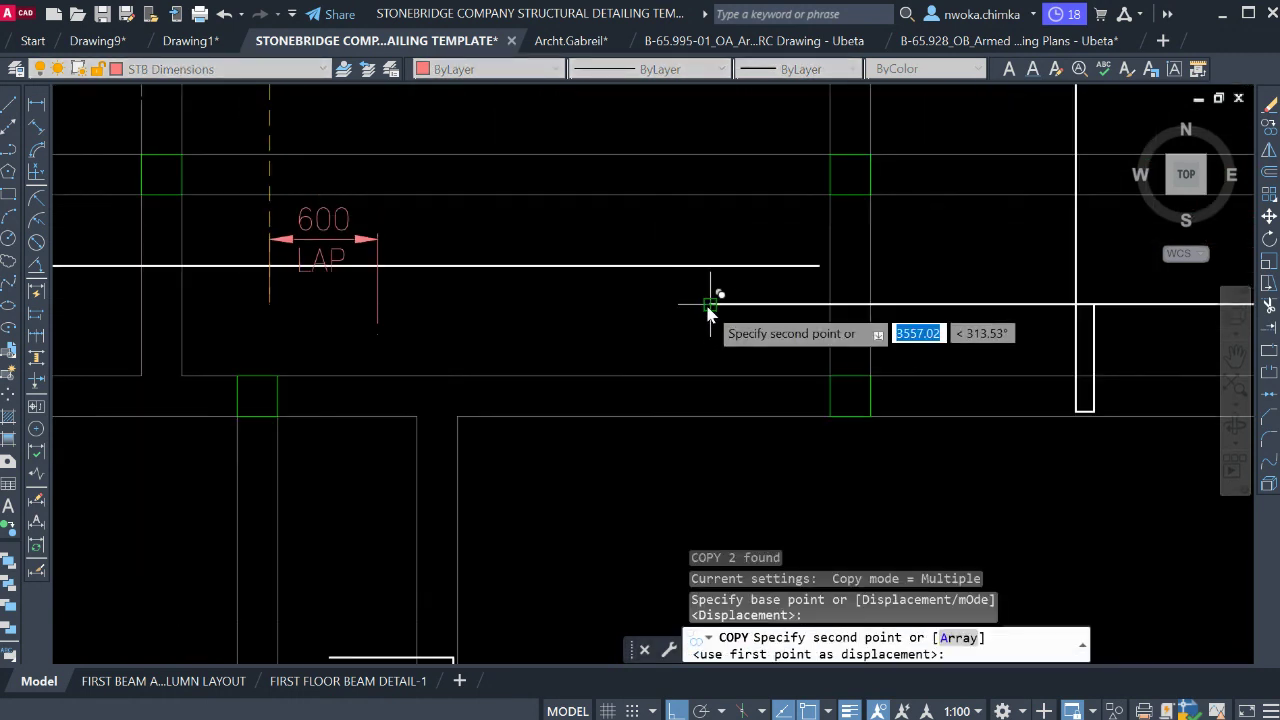
click(705, 306)
key(Escape)
Erase the copied 600 dimension at the lower lap, keeping its LAP text.
scroll(798, 300, up, 4)
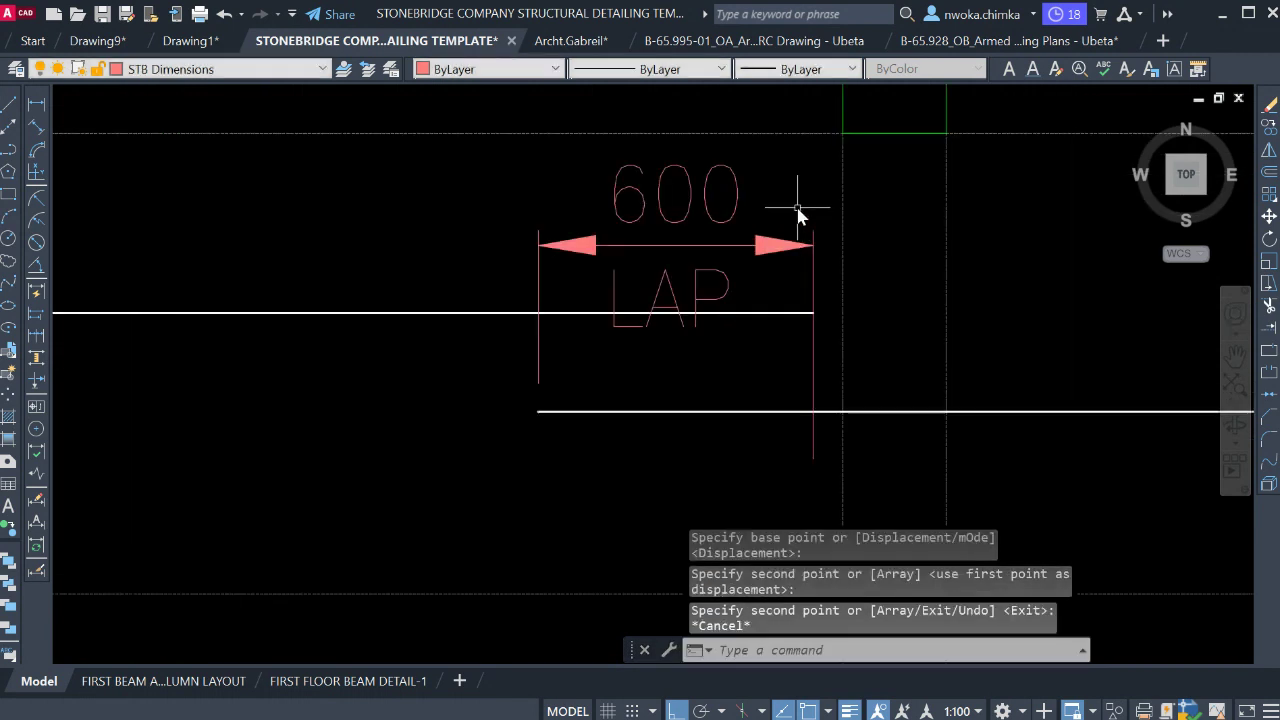
click(798, 210)
click(686, 277)
scroll(775, 242, down, 4)
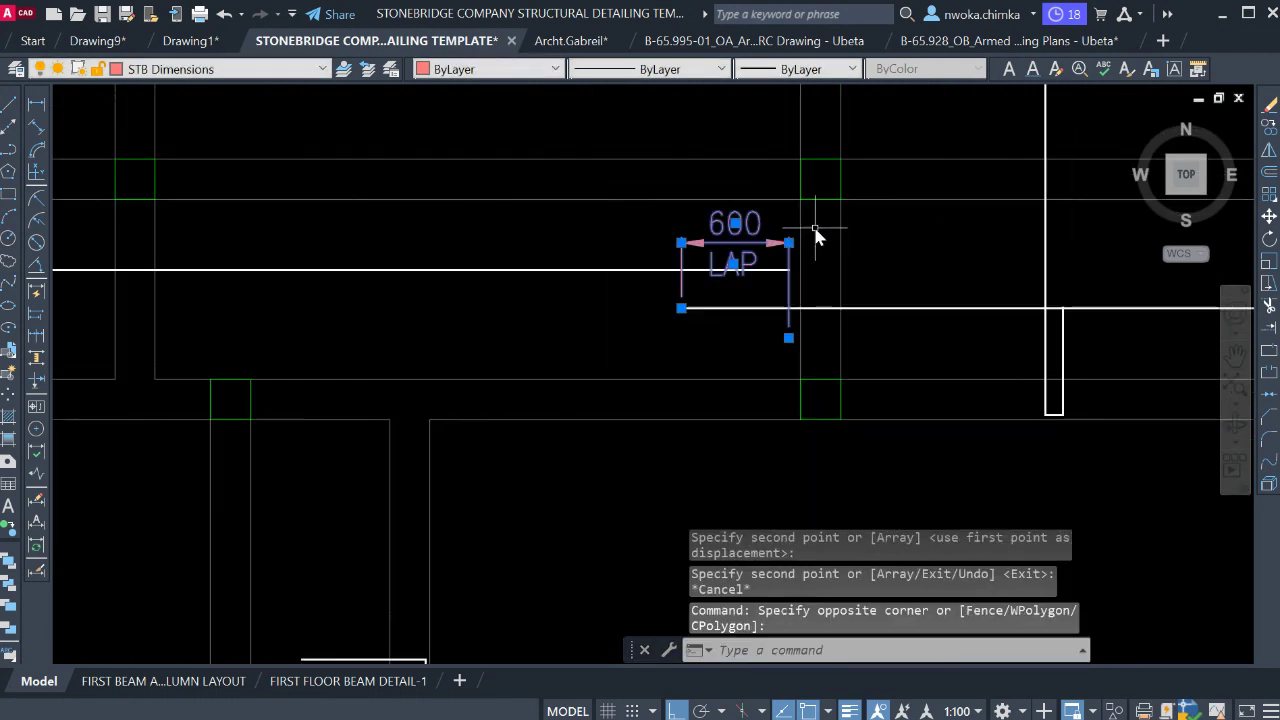
scroll(790, 260, up, 3)
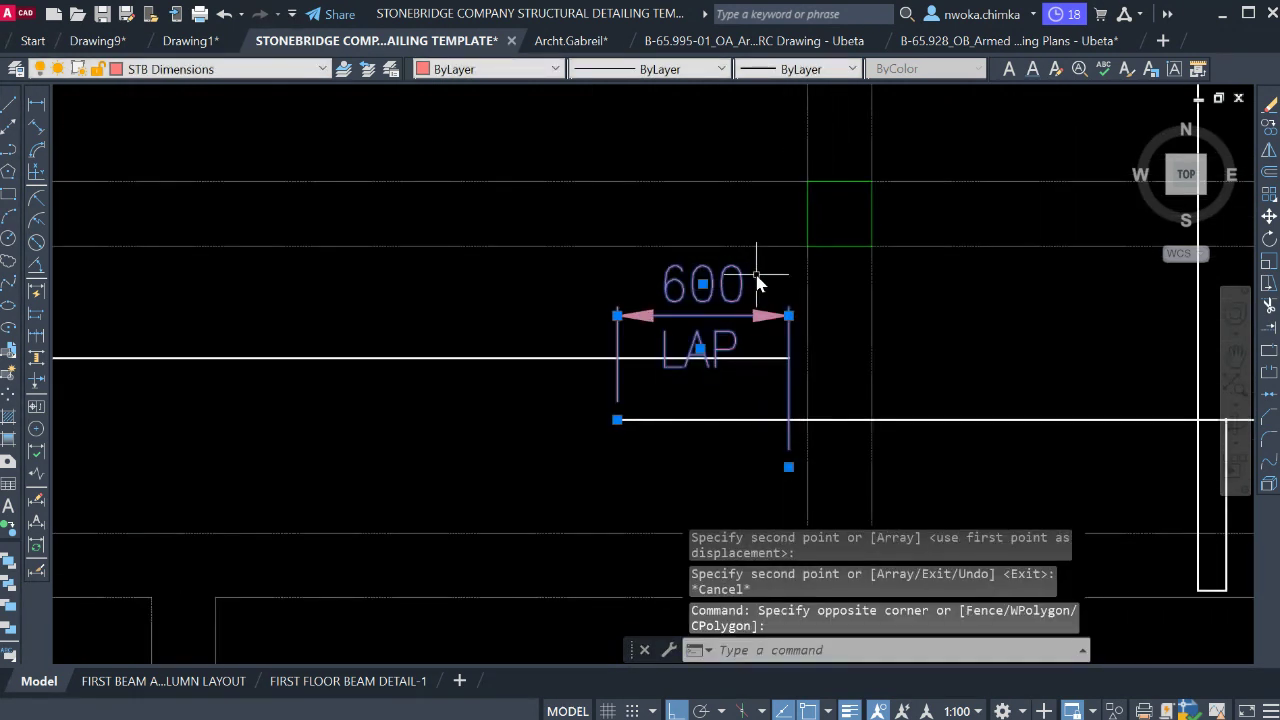
key(Escape)
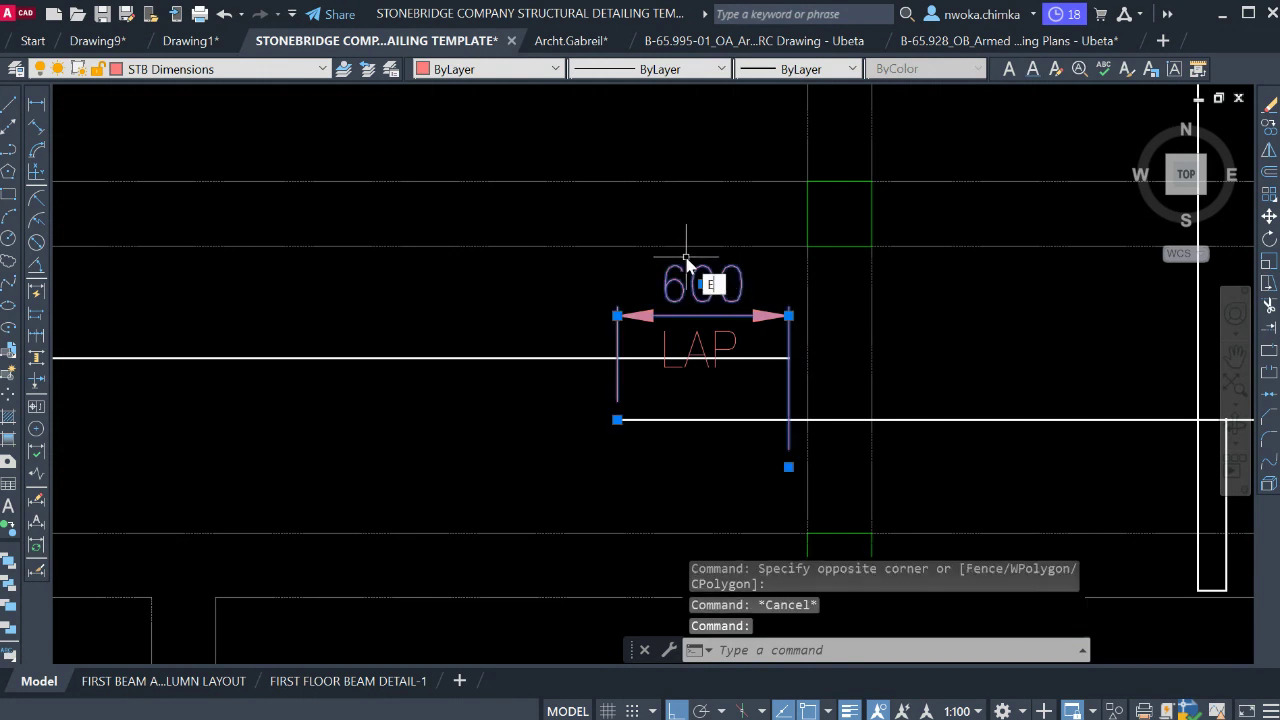
text(E)
key(Return)
Add a horizontal linear dimension between the two overlapping bar ends, placed below the lower long bar.
click(37, 107)
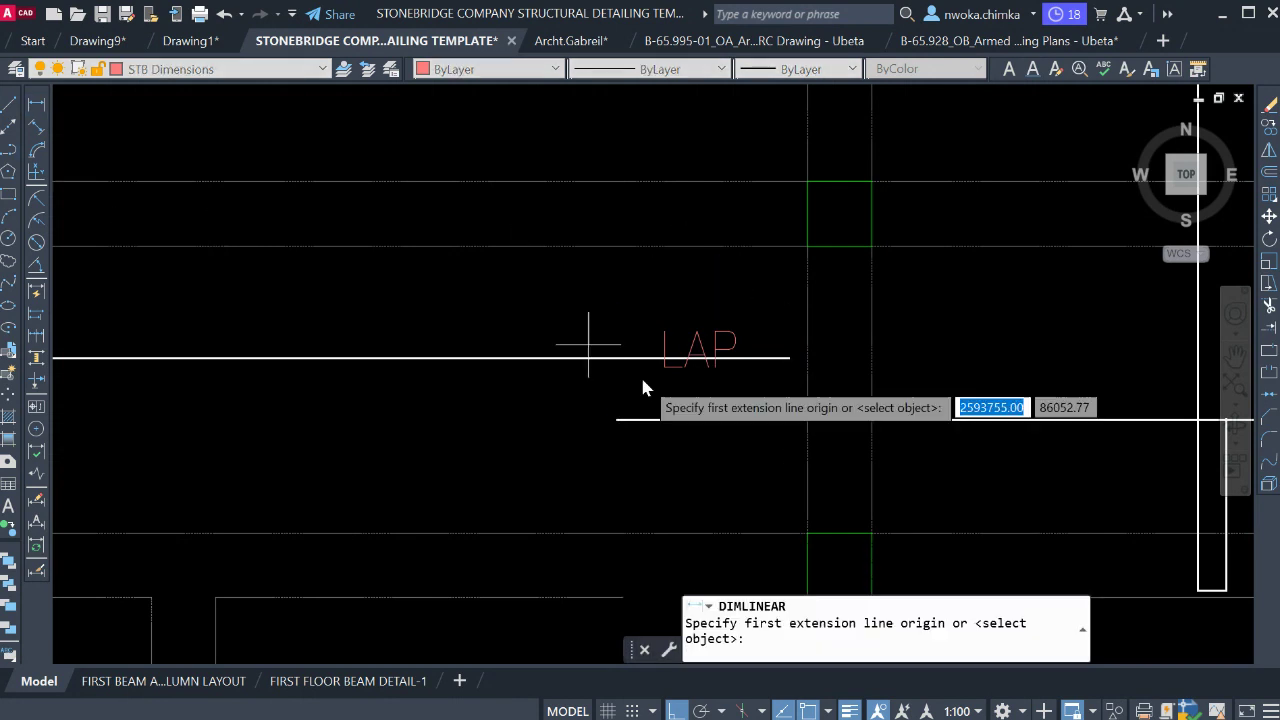
click(789, 358)
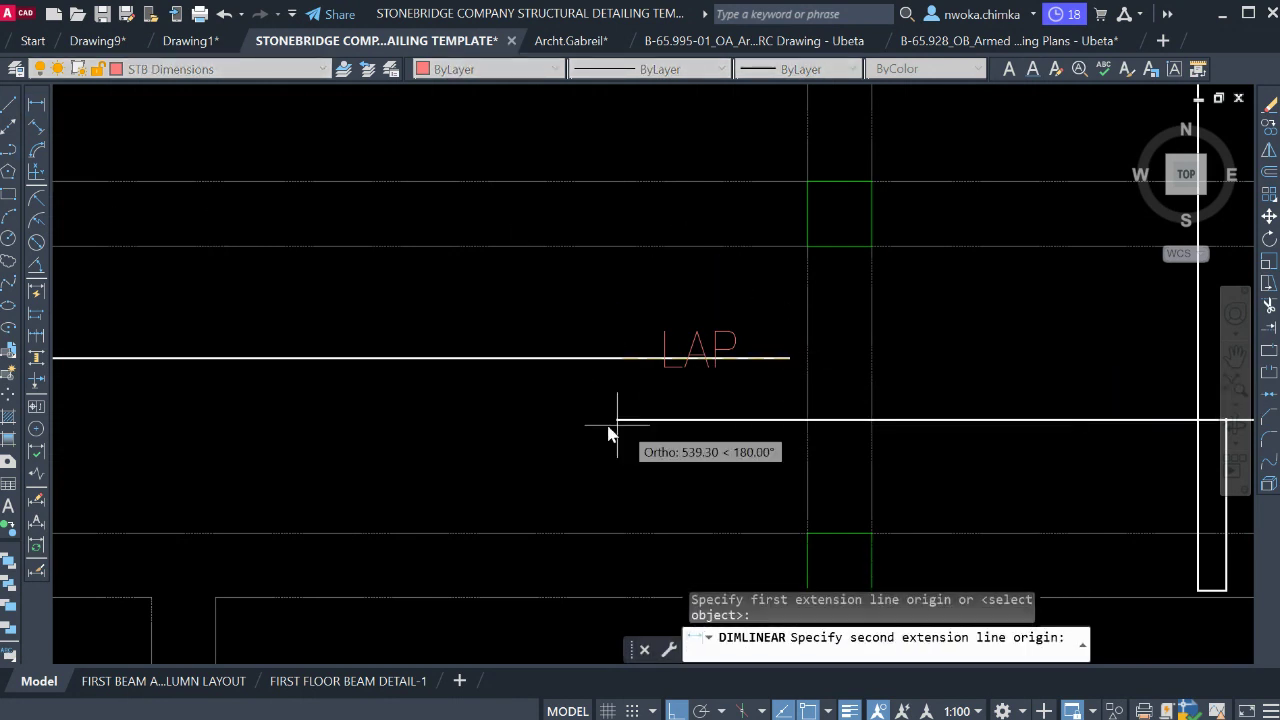
click(619, 421)
scroll(723, 375, up, 2)
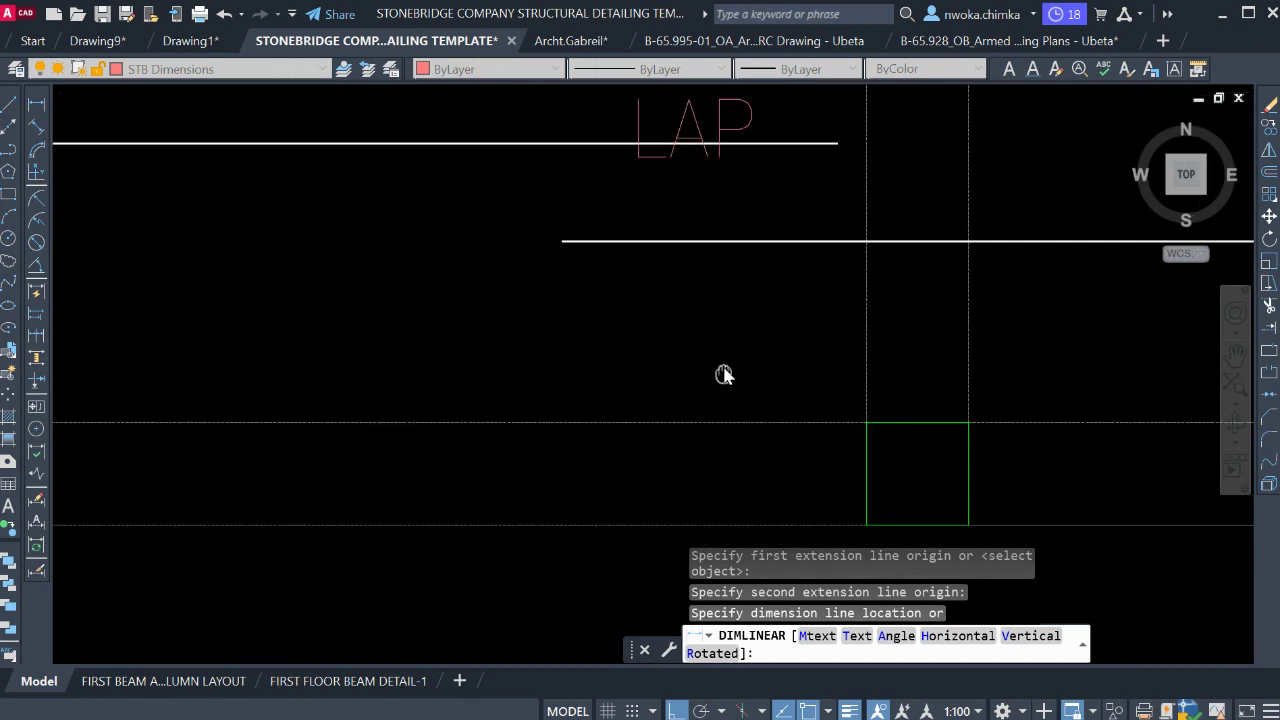
click(737, 347)
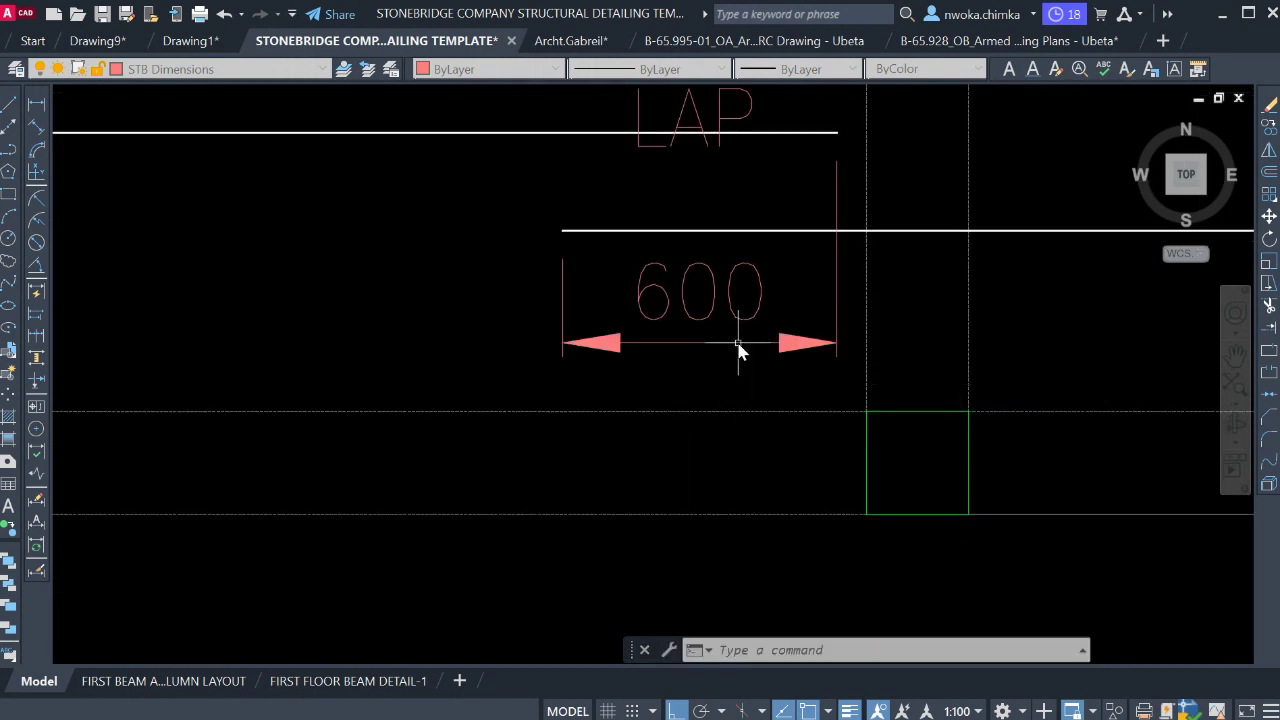
Move the LAP text straight down to sit beneath the line of the dimension below the lower long bar.
middle_drag(792, 307, 794, 360)
click(757, 163)
click(734, 134)
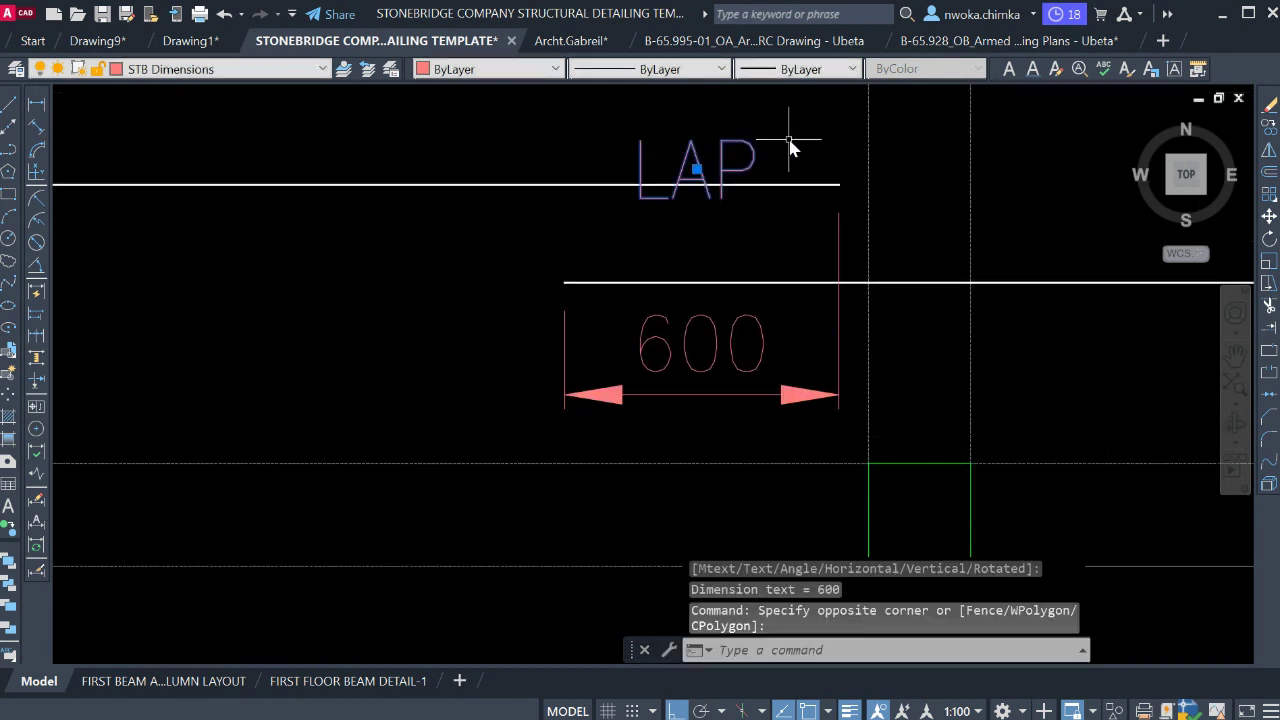
text(m)
key(Return)
click(728, 170)
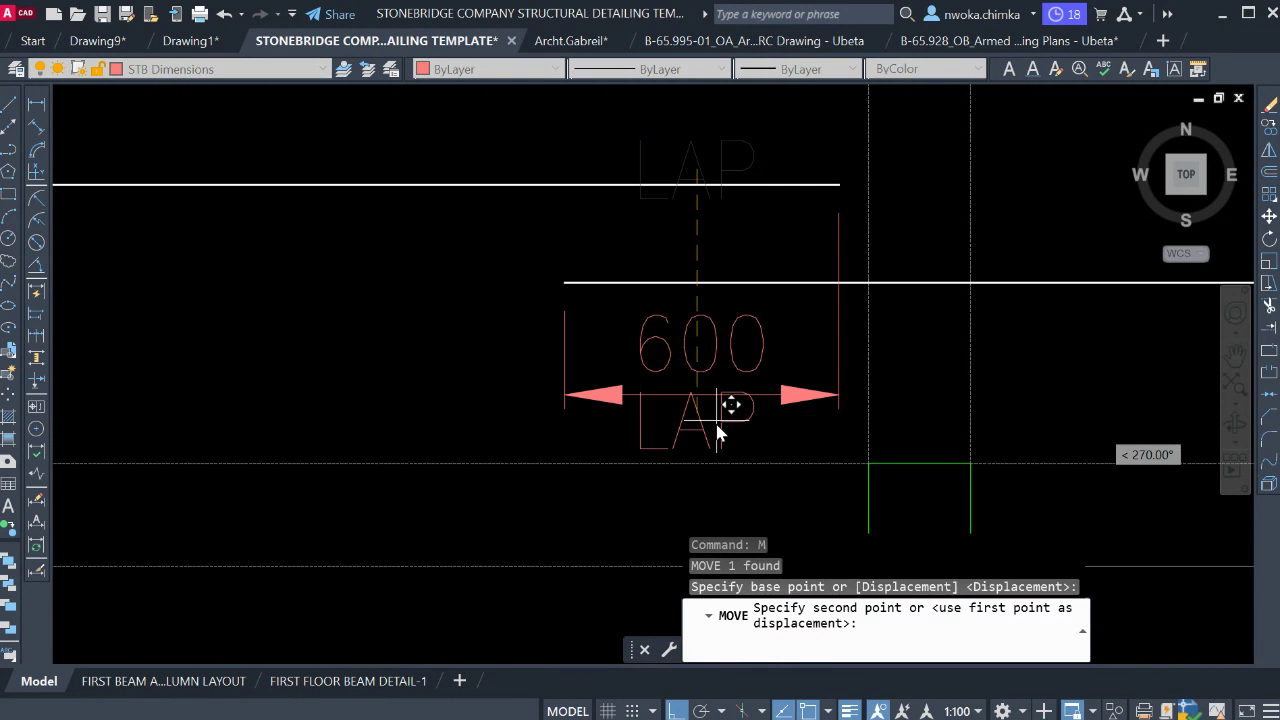
scroll(735, 410, up, 3)
click(738, 435)
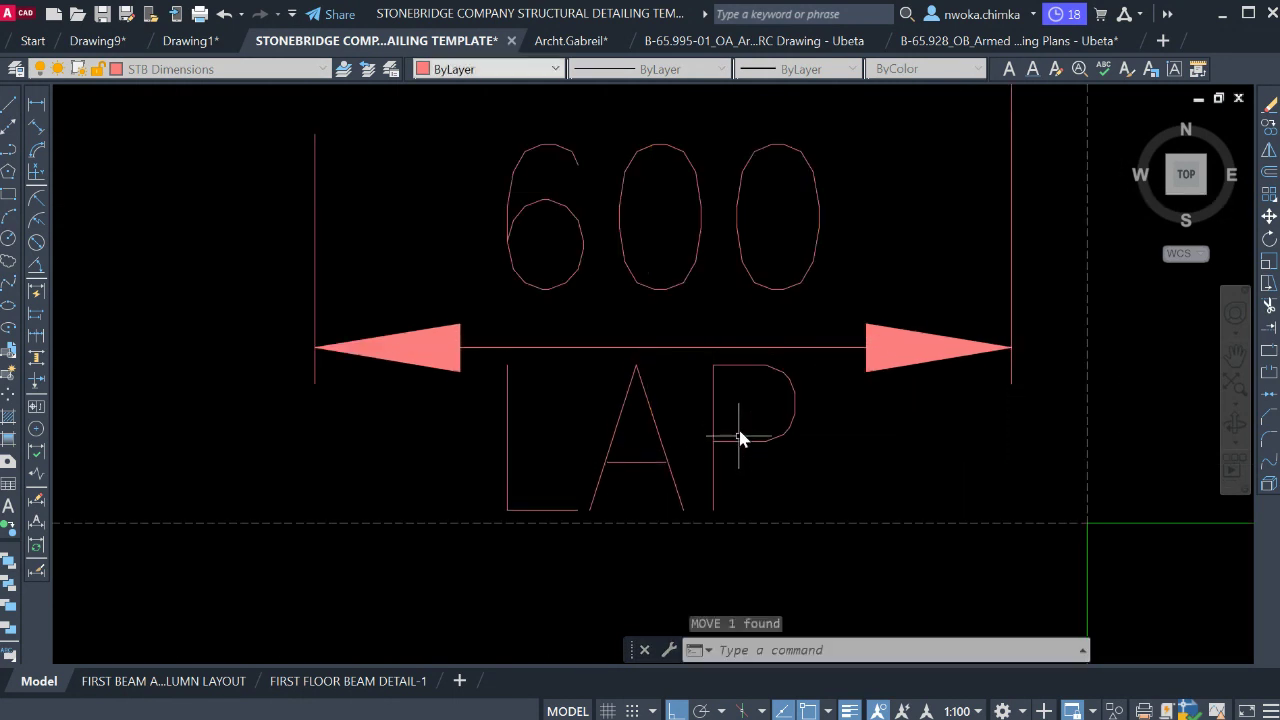
scroll(845, 390, down, 4)
scroll(845, 412, down, 2)
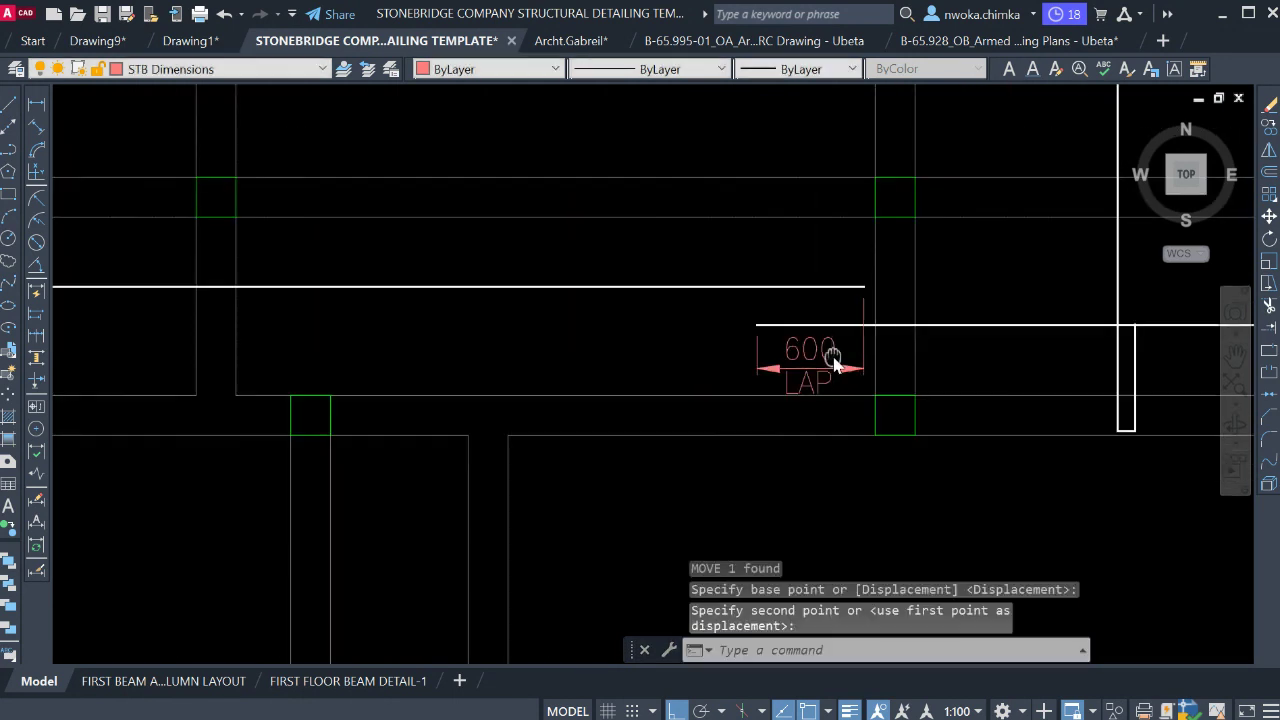
middle_drag(833, 350, 831, 344)
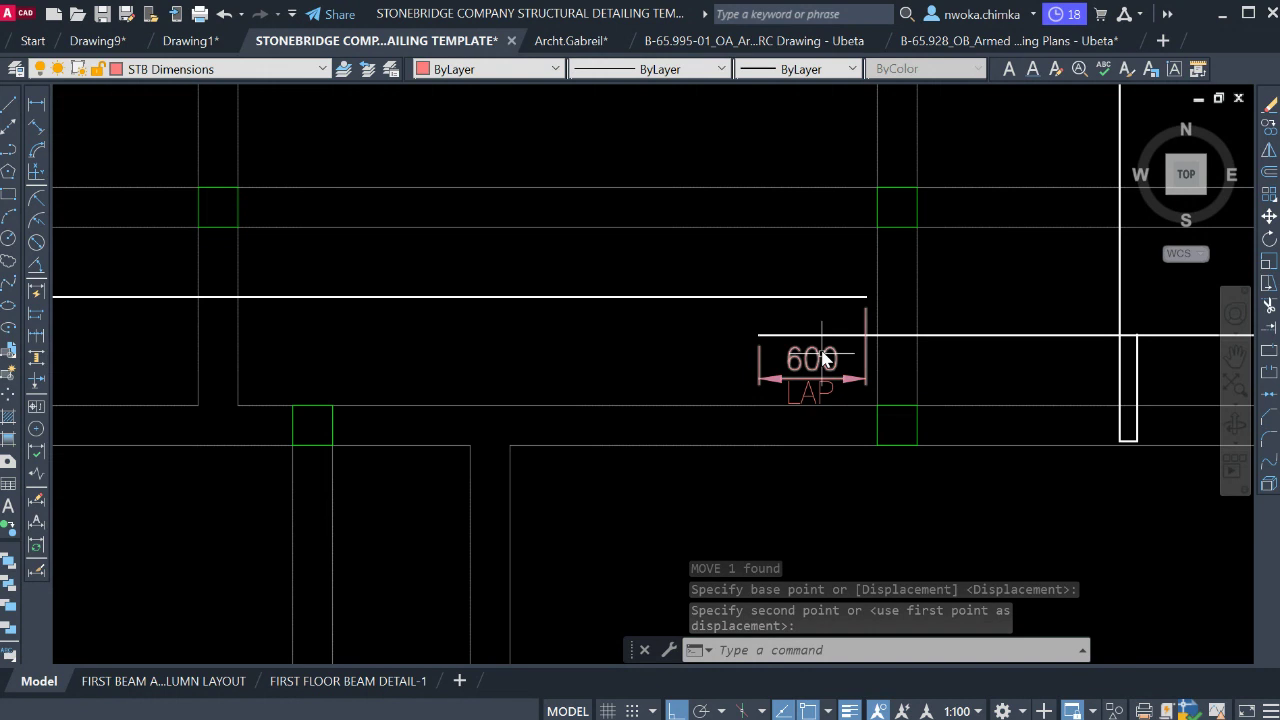
Add a horizontal linear dimension from the lower long bar's left end to the left bar's right end, placed above the horizontal beam.
scroll(829, 352, up, 3)
click(36, 104)
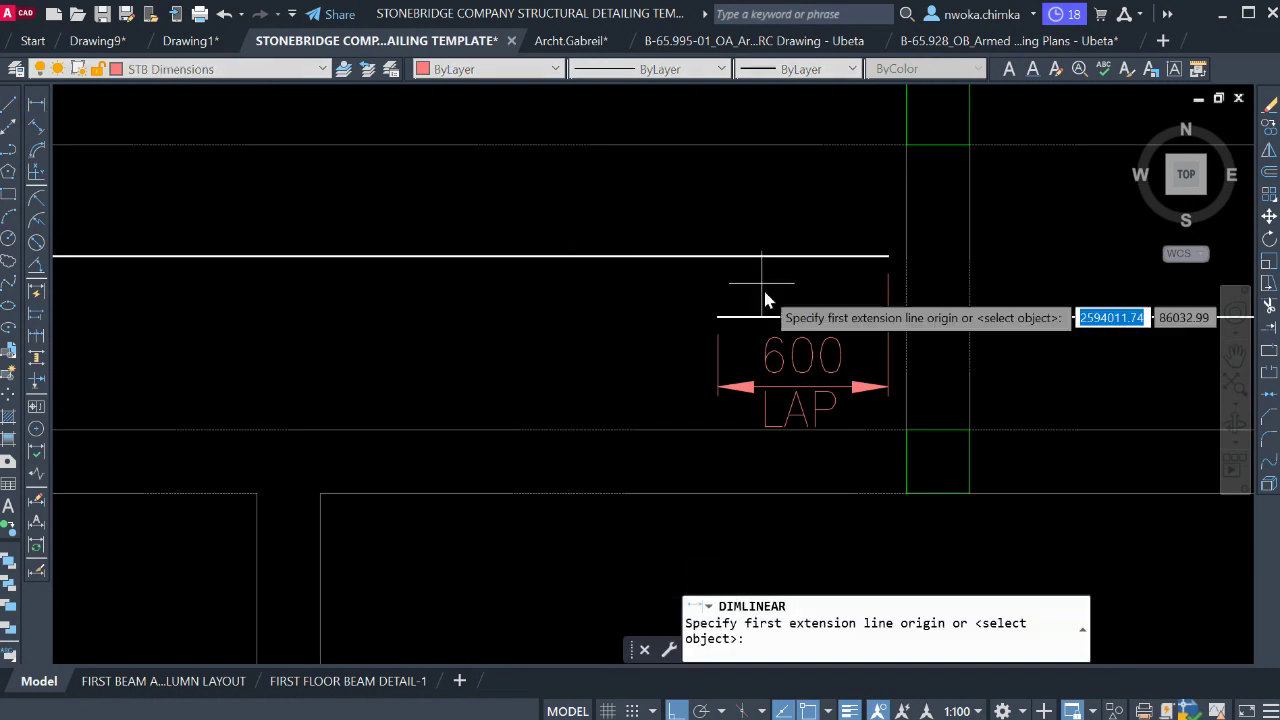
click(718, 317)
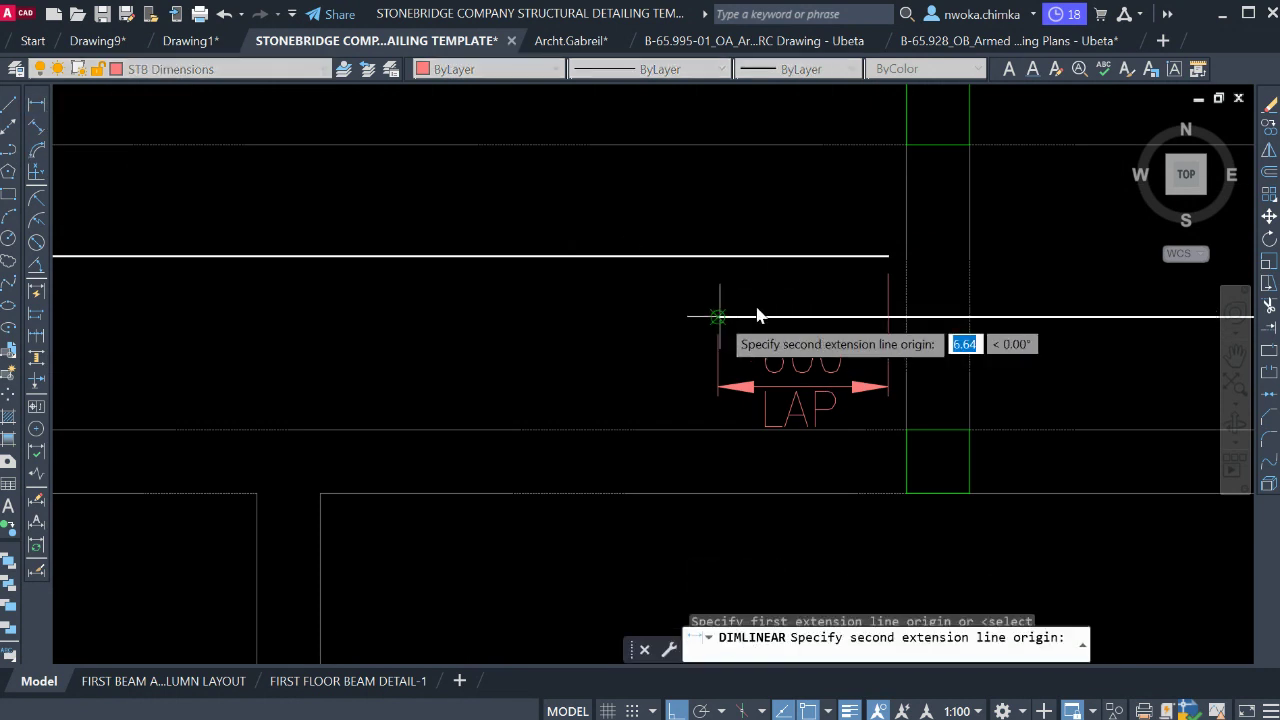
click(888, 256)
middle_drag(888, 300, 888, 469)
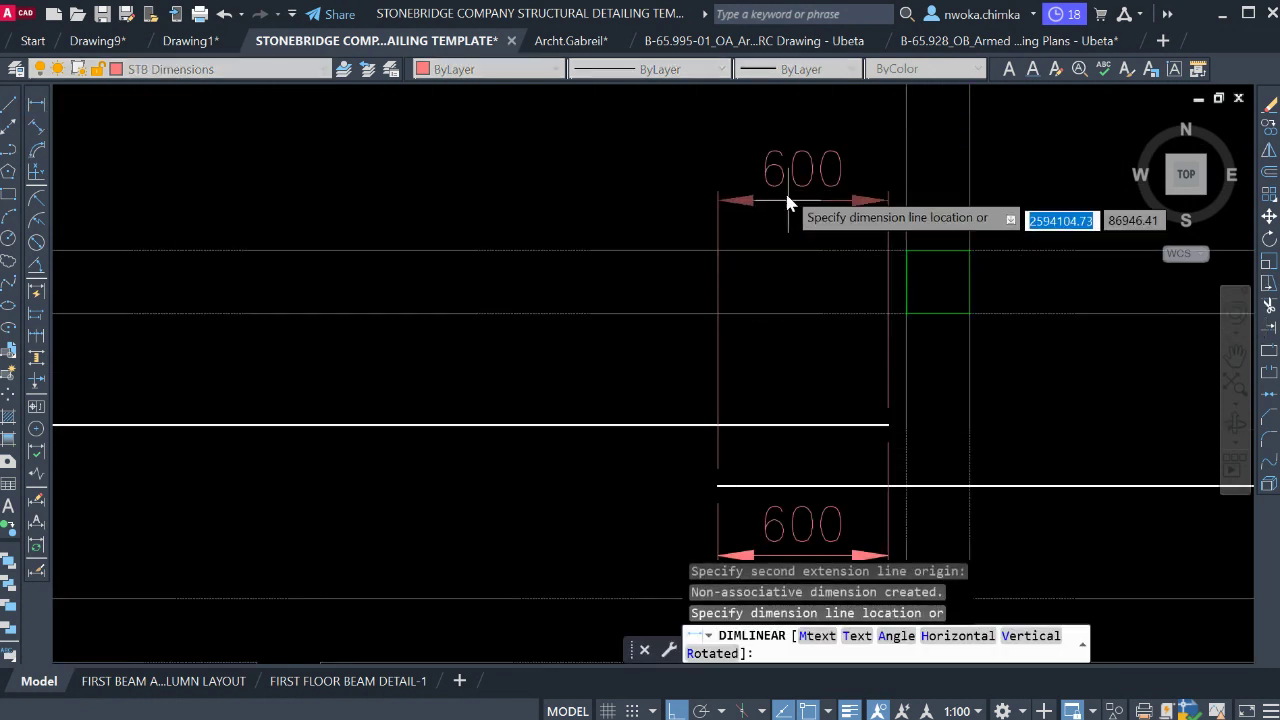
click(786, 165)
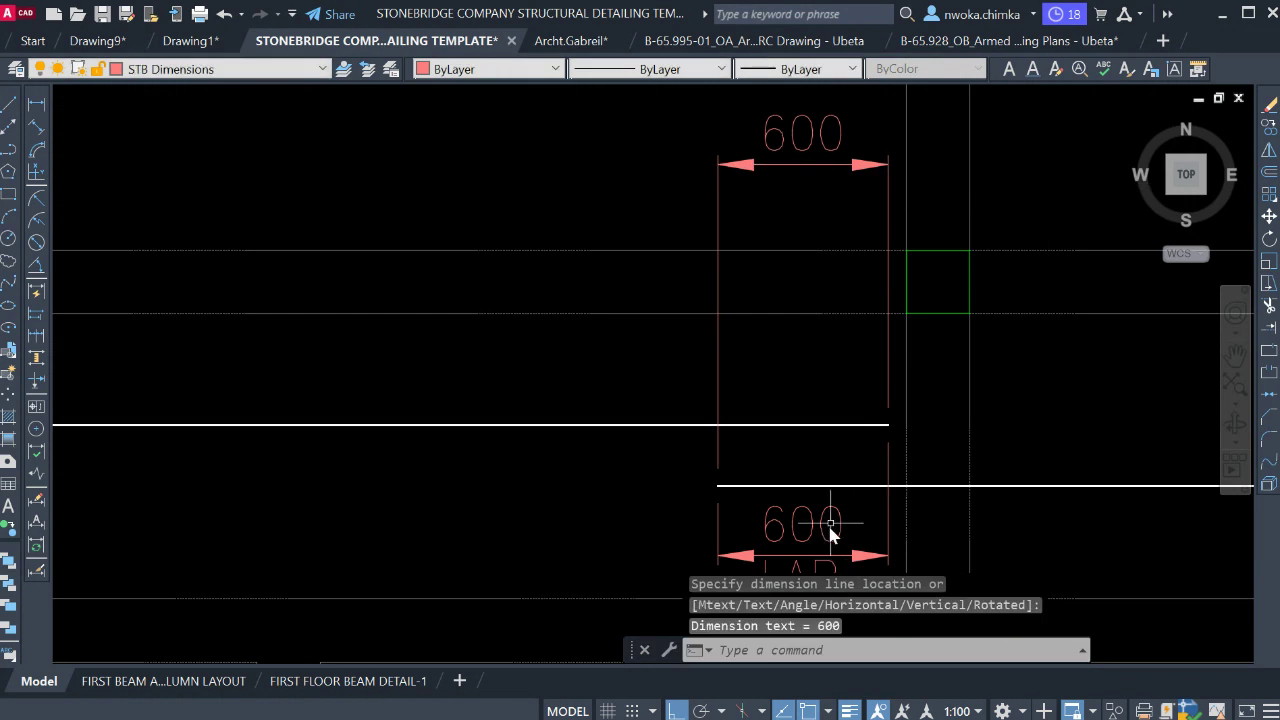
Erase the duplicate lap dimension below the lower long bar.
middle_drag(830, 535, 850, 387)
click(851, 352)
click(829, 374)
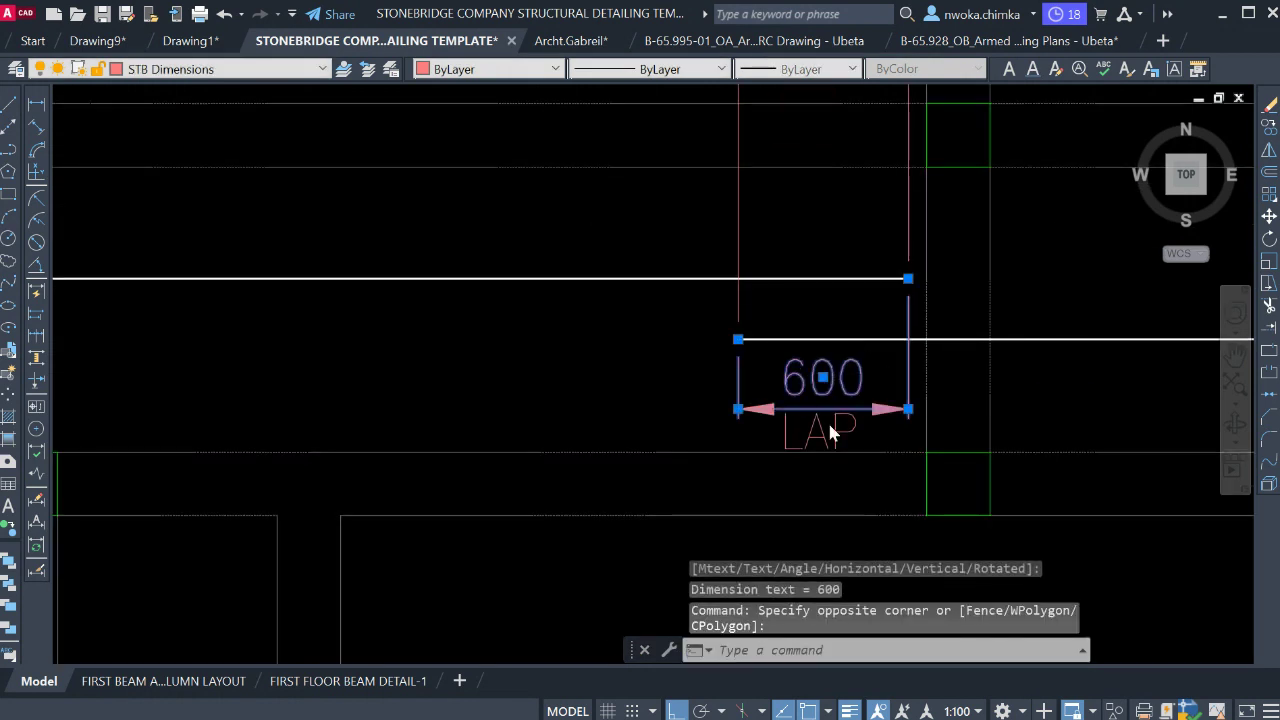
text(e)
key(space)
Move the LAP text straight up to sit beneath the line of the dimension above the beam.
click(828, 427)
click(804, 420)
text(m)
key(space)
click(819, 423)
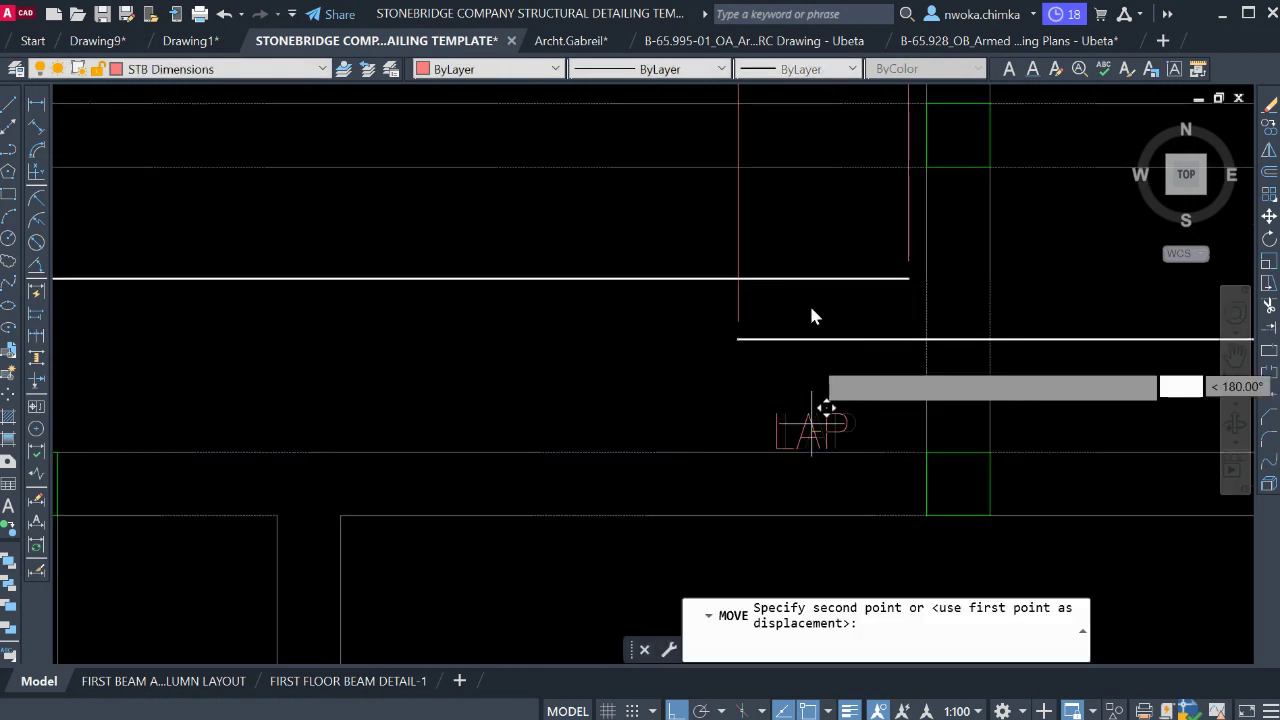
middle_drag(811, 316, 786, 449)
scroll(820, 240, up, 2)
click(806, 270)
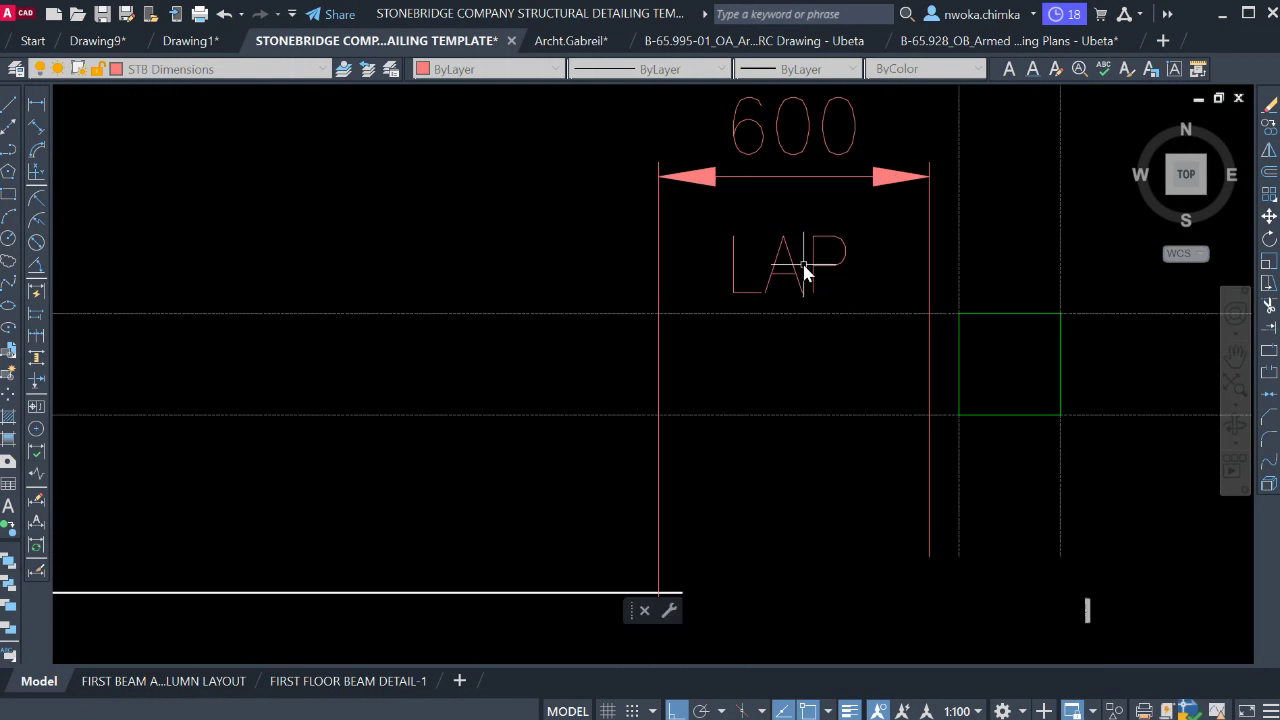
Stretch the origin of the lap dimension's left extension line up from the lower long bar to the left bar.
scroll(811, 224, down, 2)
key(Escape)
scroll(775, 374, up, 2)
click(763, 376)
click(697, 389)
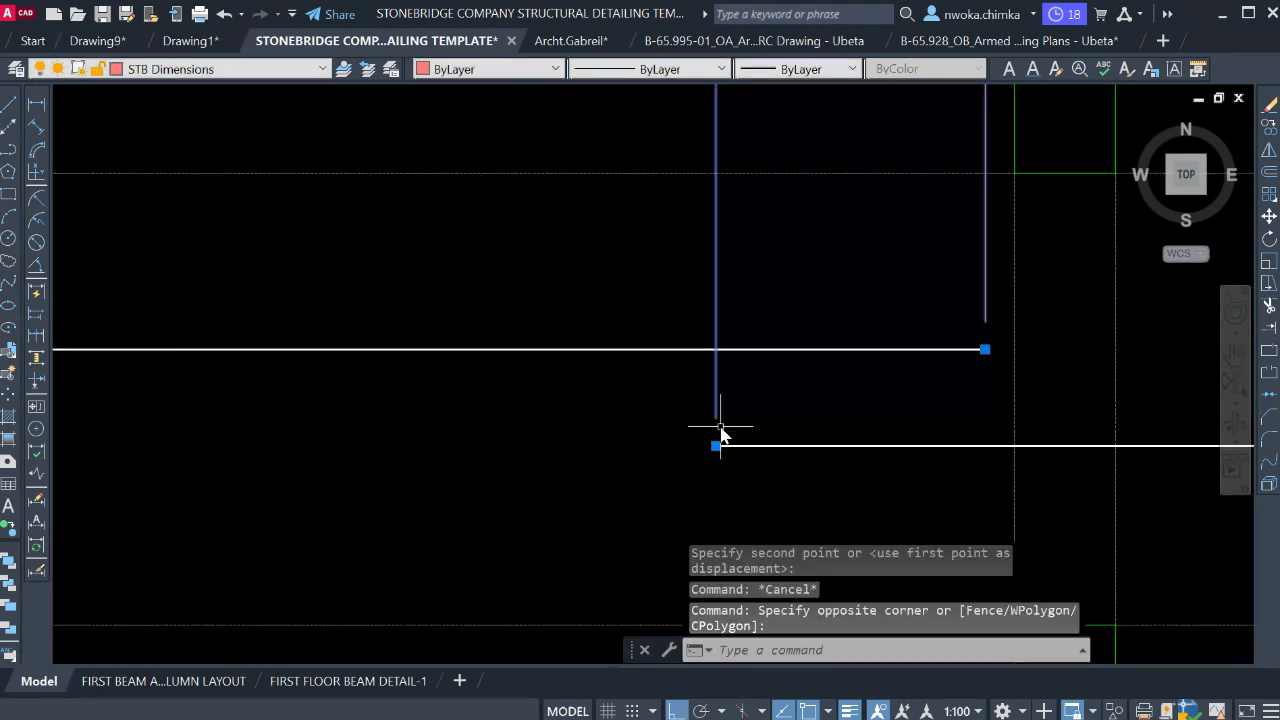
click(718, 350)
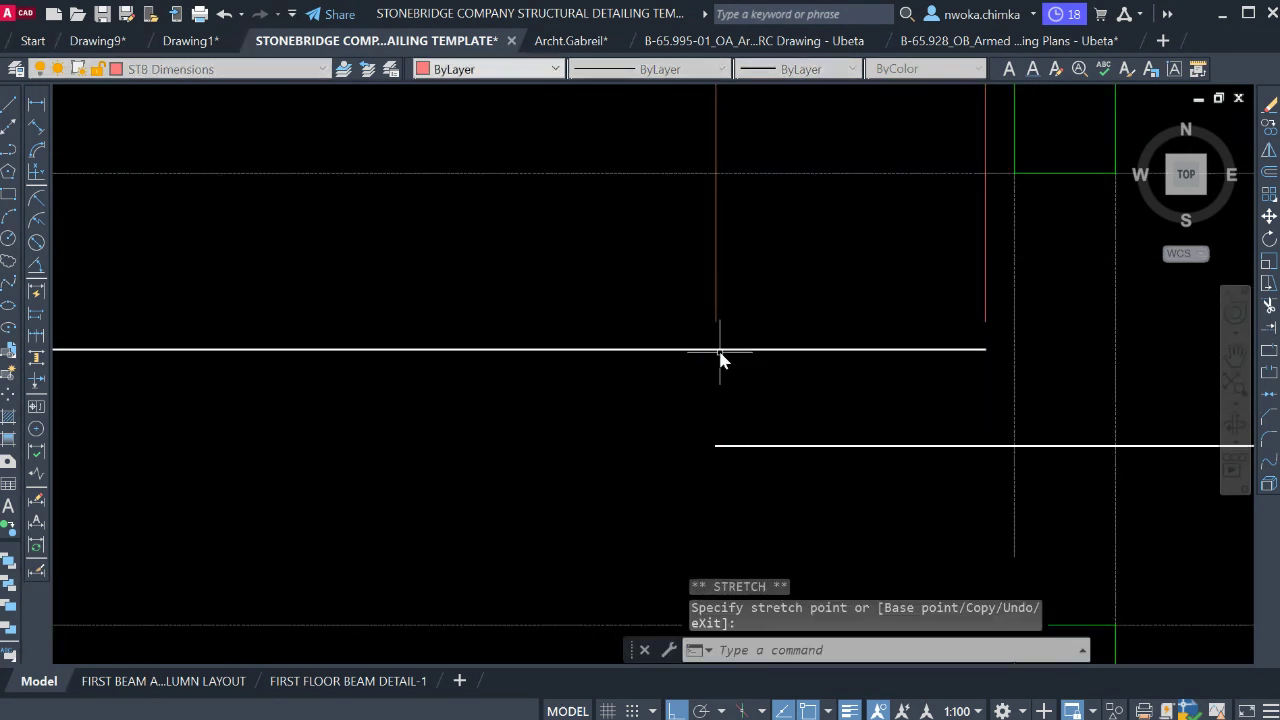
key(Escape)
Review the lapped bars and their lap dimensions in the lower strips of the floor plan.
scroll(766, 354, down, 5)
scroll(856, 340, down, 2)
scroll(743, 371, up, 1)
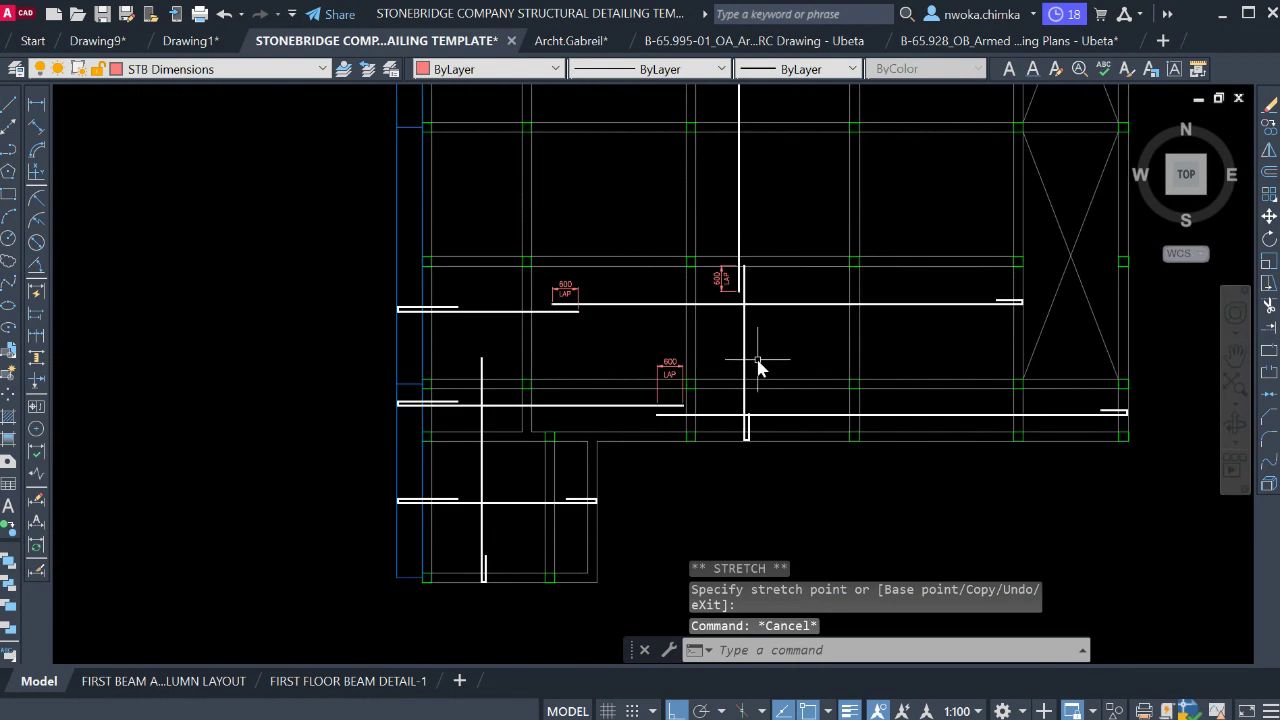
scroll(757, 363, down, 1)
scroll(697, 452, up, 1)
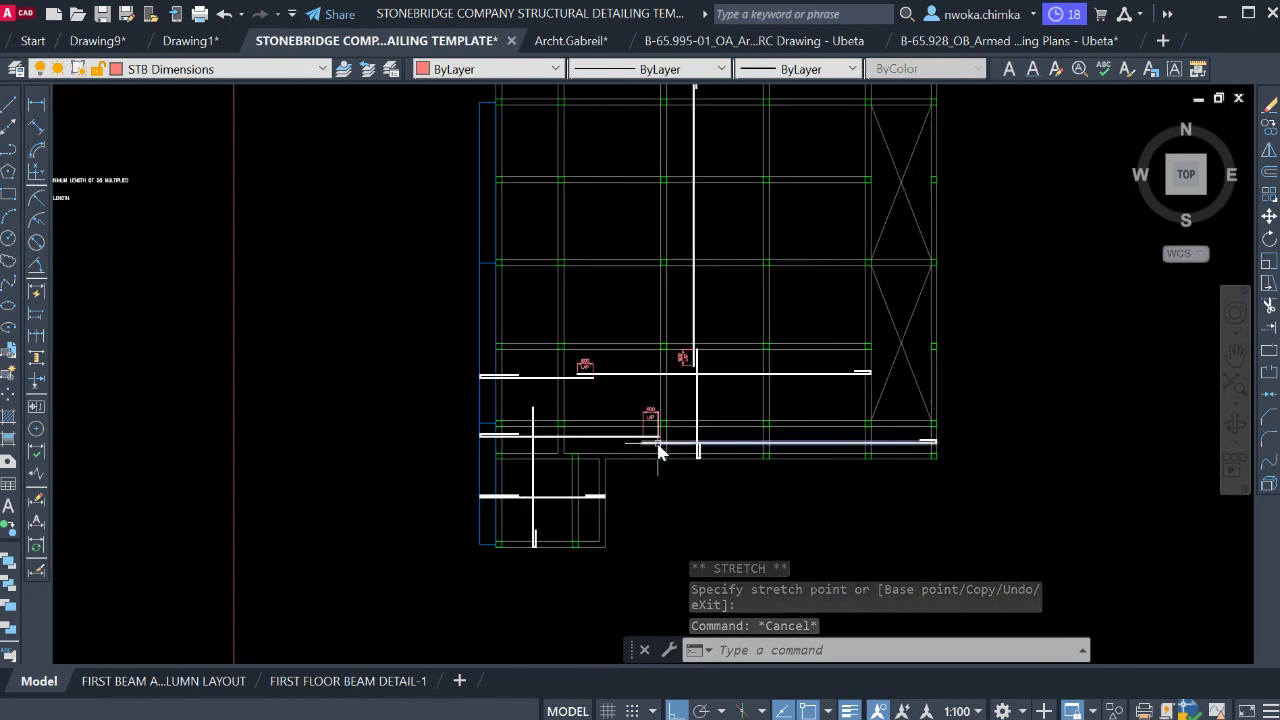
scroll(895, 449, up, 1)
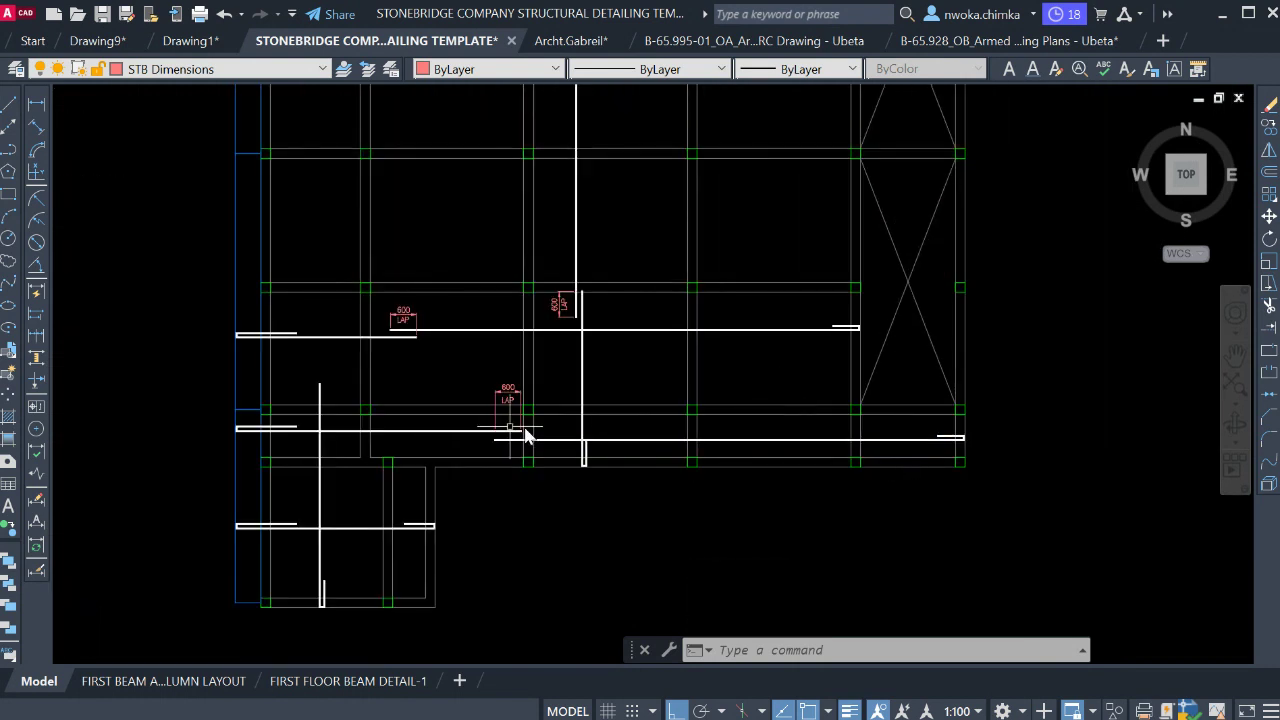
click(257, 393)
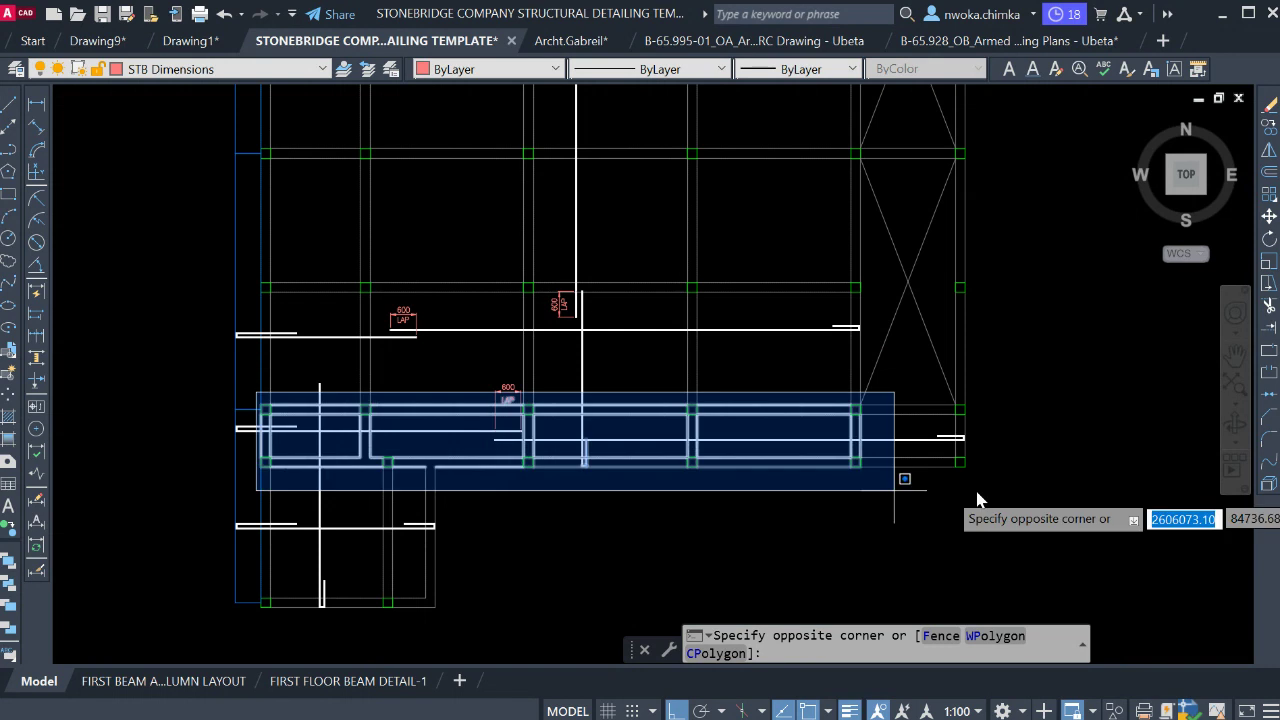
click(1037, 494)
key(Escape)
scroll(900, 465, down, 4)
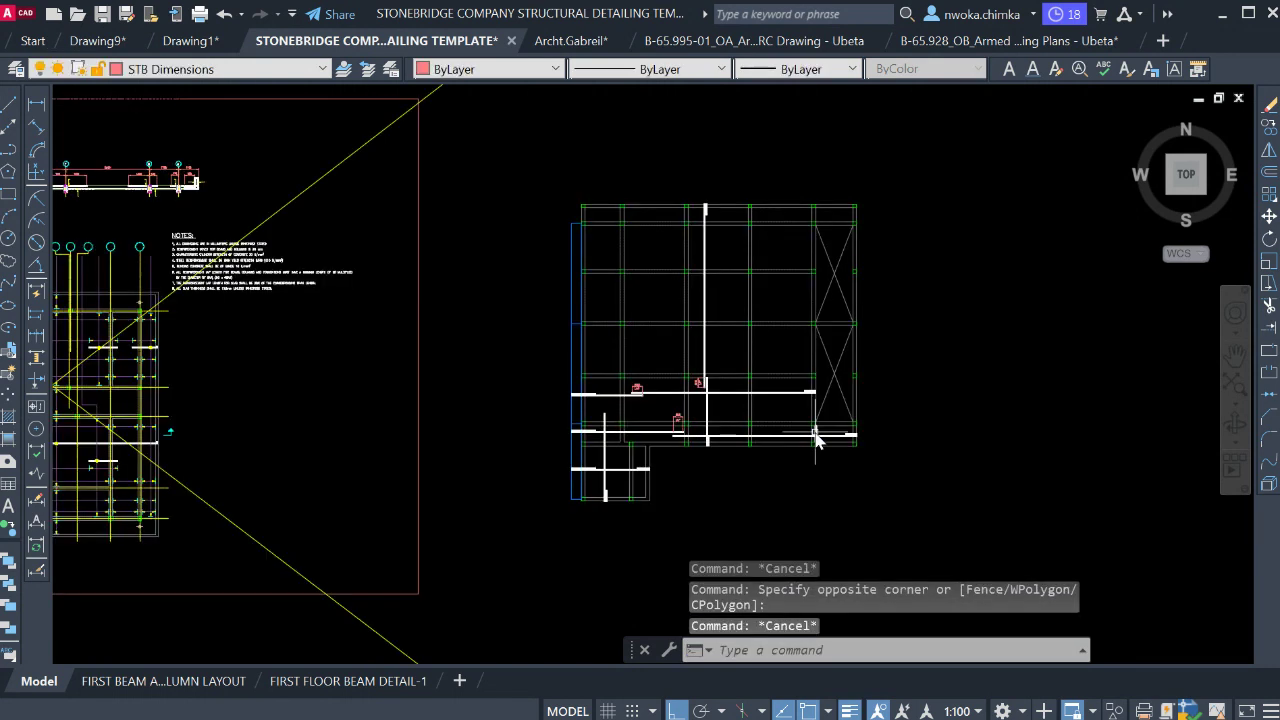
scroll(839, 441, up, 2)
scroll(821, 428, down, 2)
scroll(783, 422, up, 2)
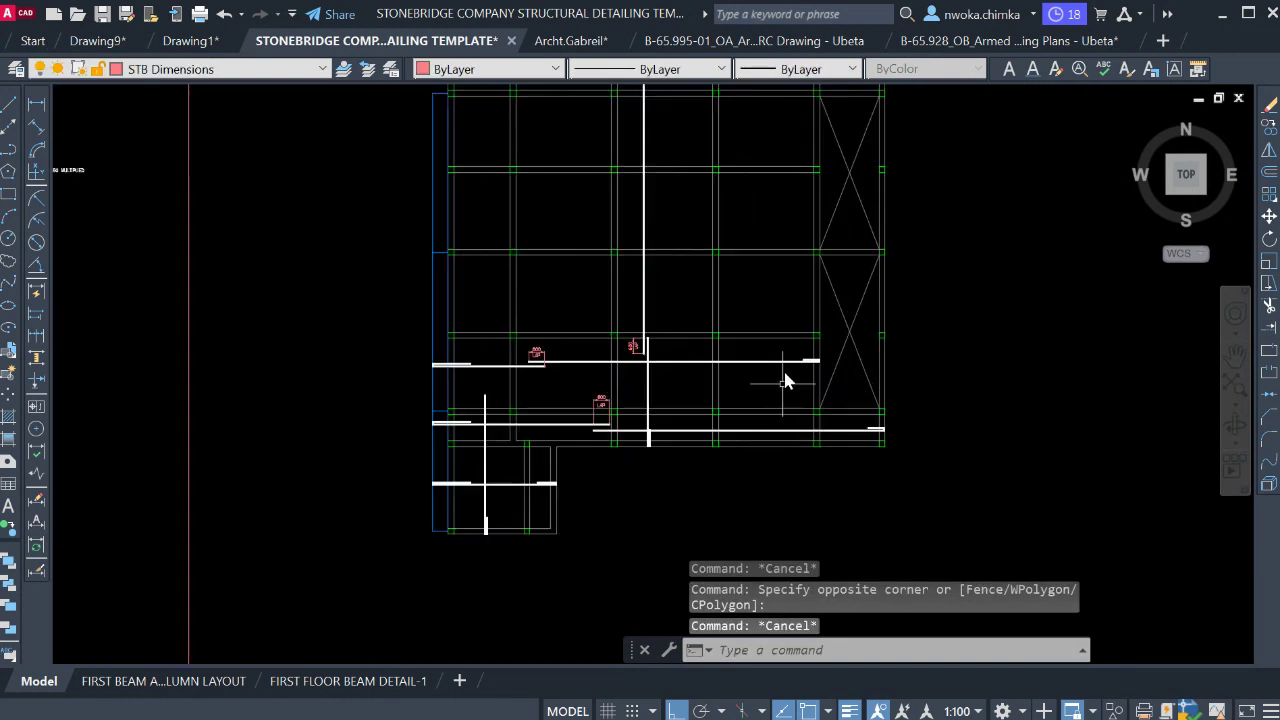
Copy both hooked lapped bars with their lap dimension and LAP text from the lower strip to mid-depth of the topmost strip.
middle_drag(763, 228, 755, 425)
scroll(751, 251, down, 3)
scroll(715, 405, up, 7)
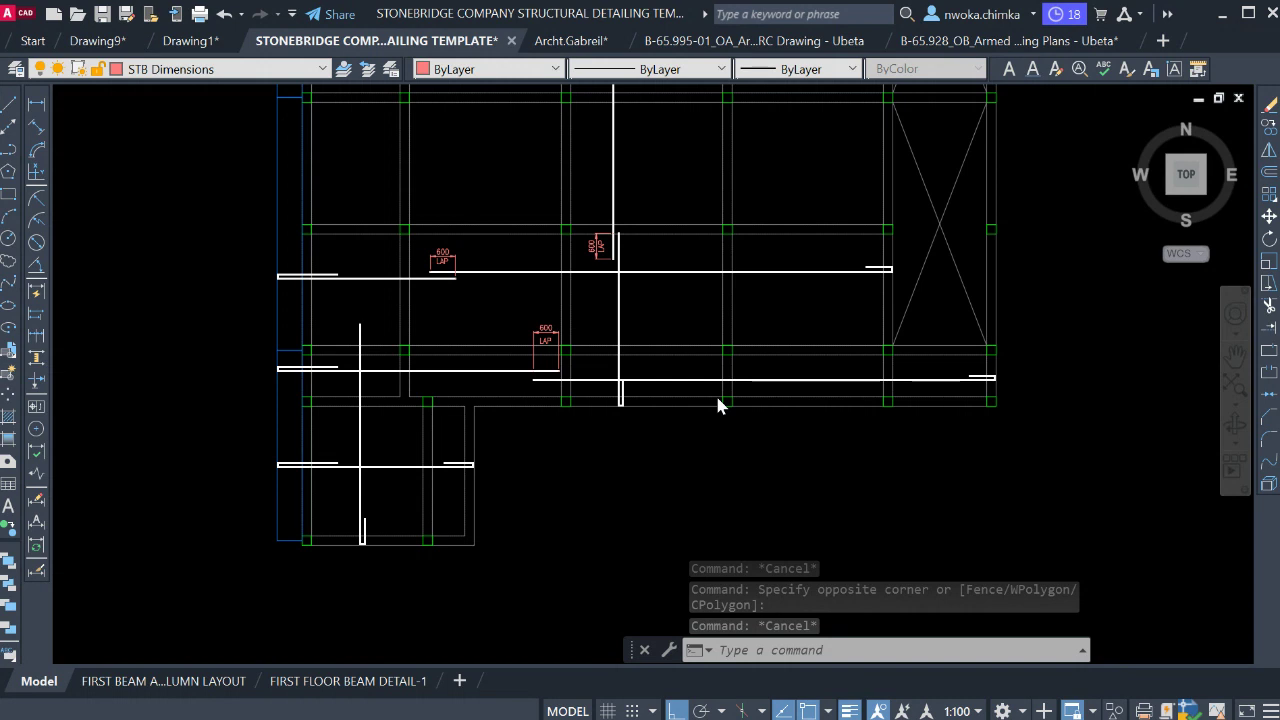
click(678, 371)
middle_drag(941, 354, 654, 354)
click(805, 349)
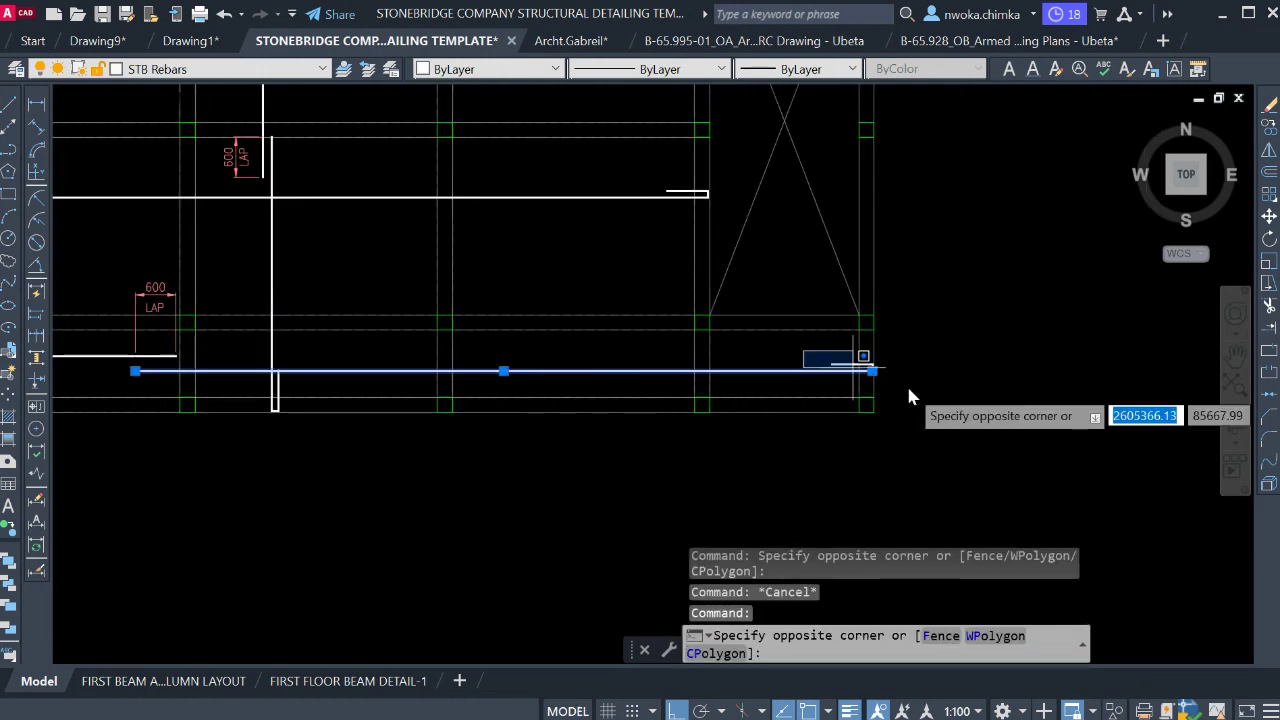
click(906, 383)
scroll(959, 369, down, 2)
scroll(470, 365, up, 2)
click(304, 340)
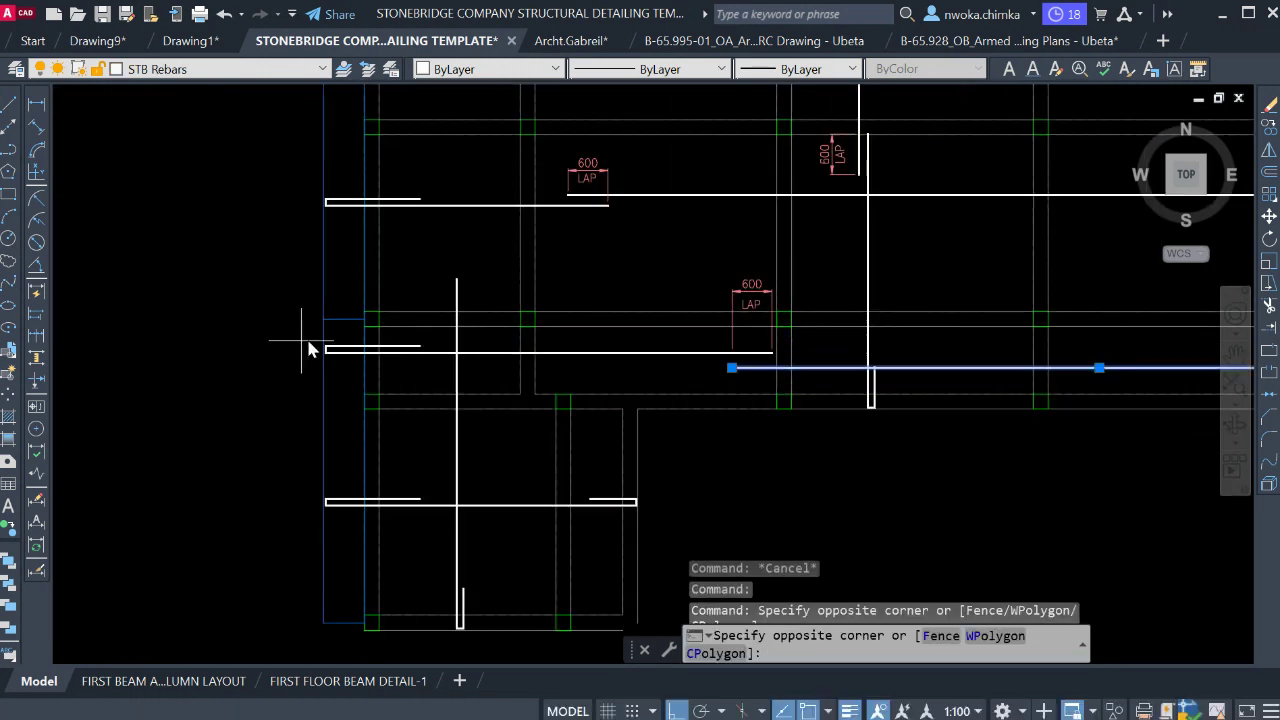
click(770, 387)
scroll(755, 265, up, 2)
scroll(755, 265, up, 2)
click(756, 264)
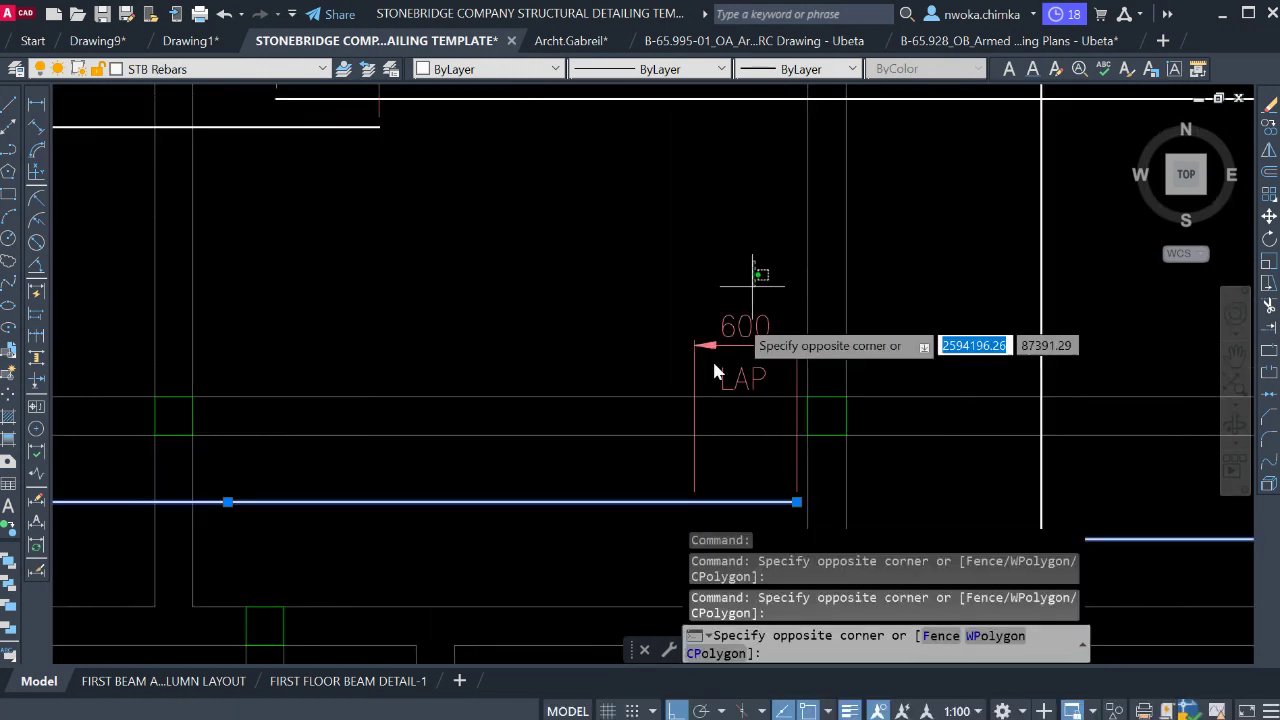
click(660, 373)
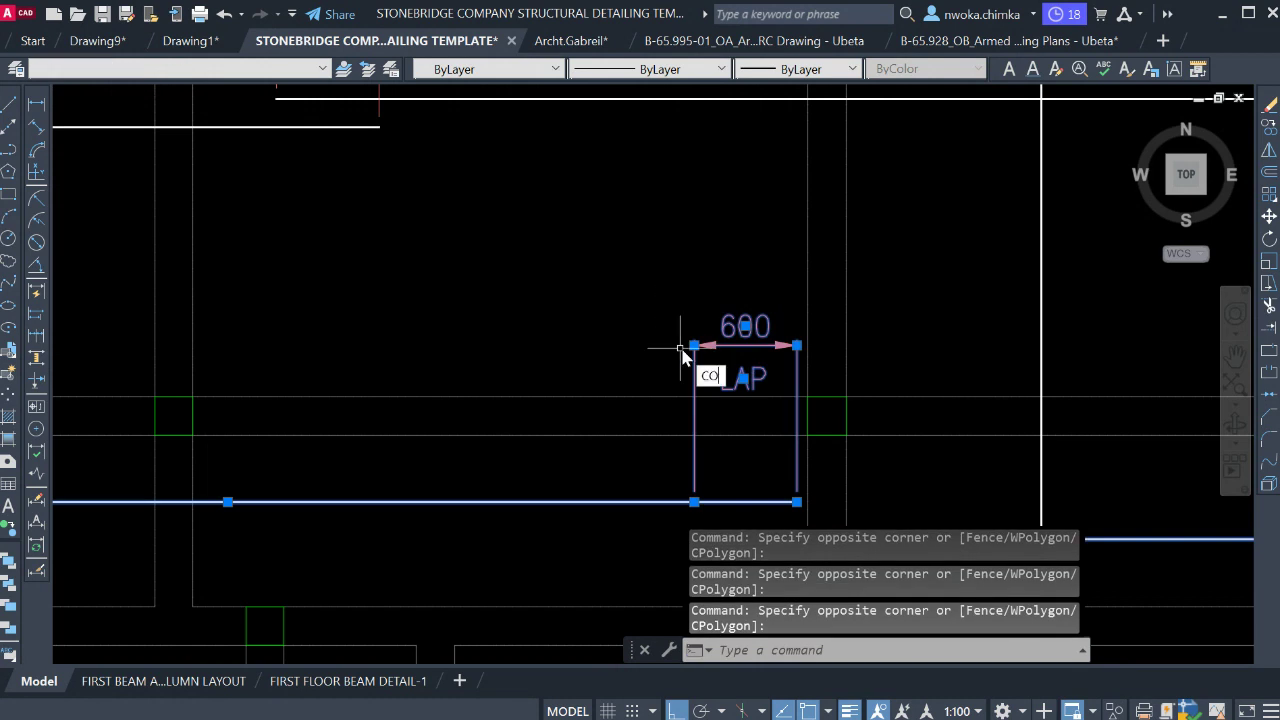
text(CO)
key(Return)
scroll(680, 430, down, 5)
scroll(758, 462, up, 2)
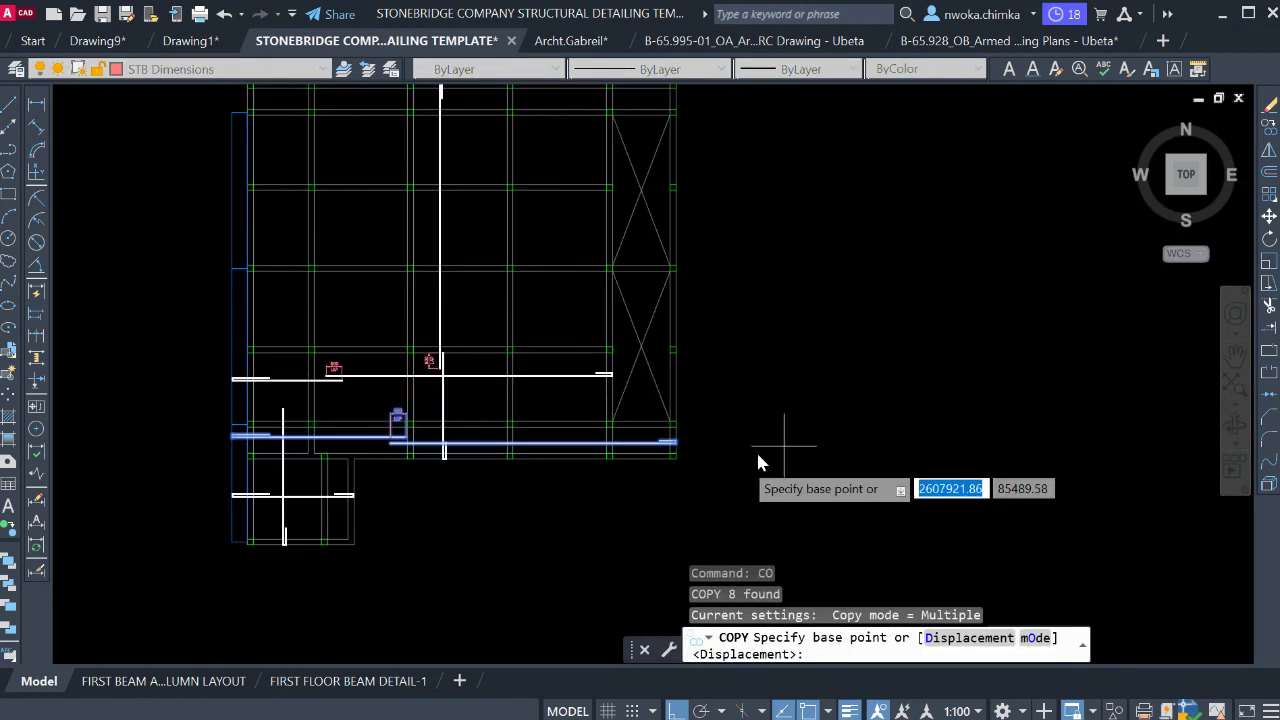
scroll(700, 452, up, 8)
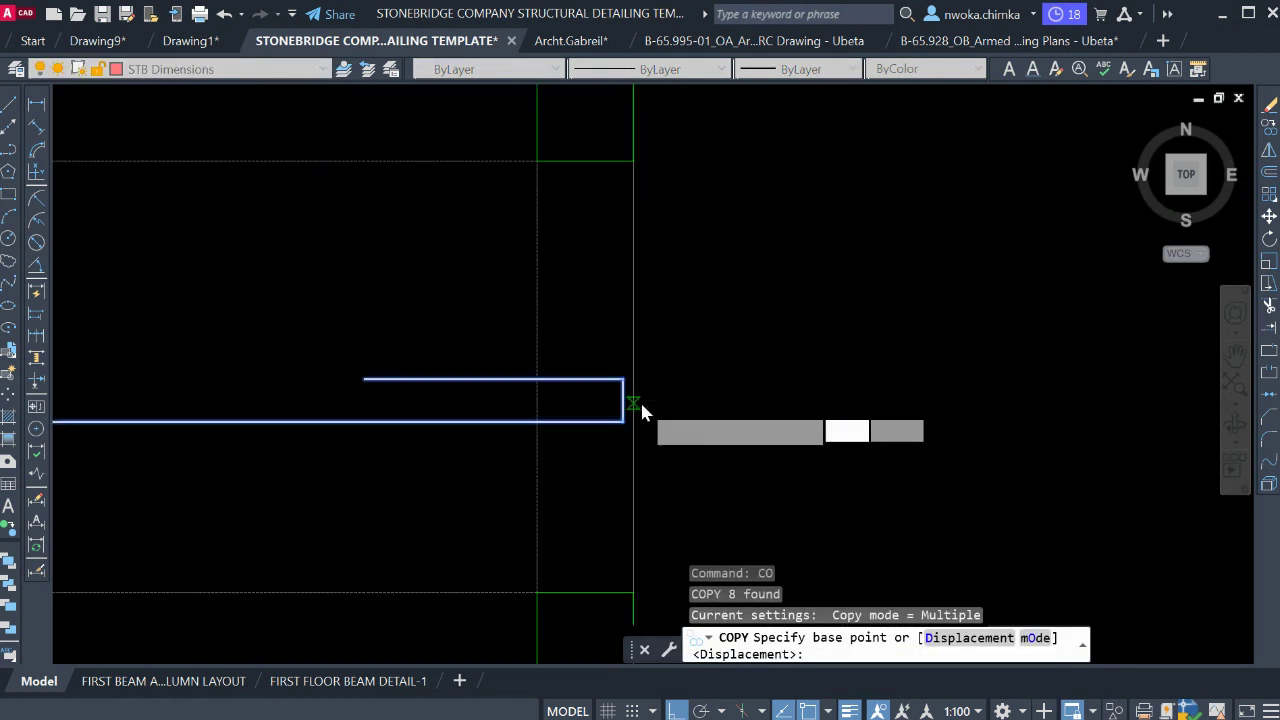
click(640, 410)
scroll(700, 335, down, 6)
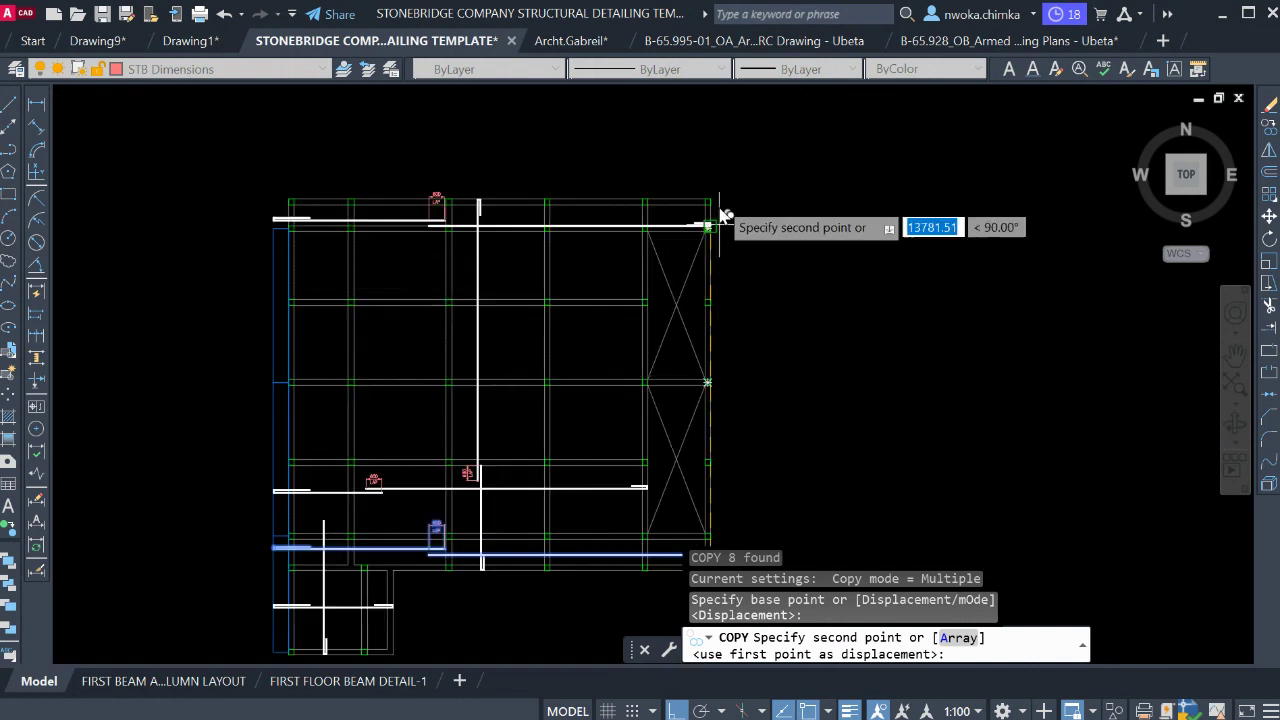
scroll(720, 220, up, 5)
scroll(677, 277, up, 3)
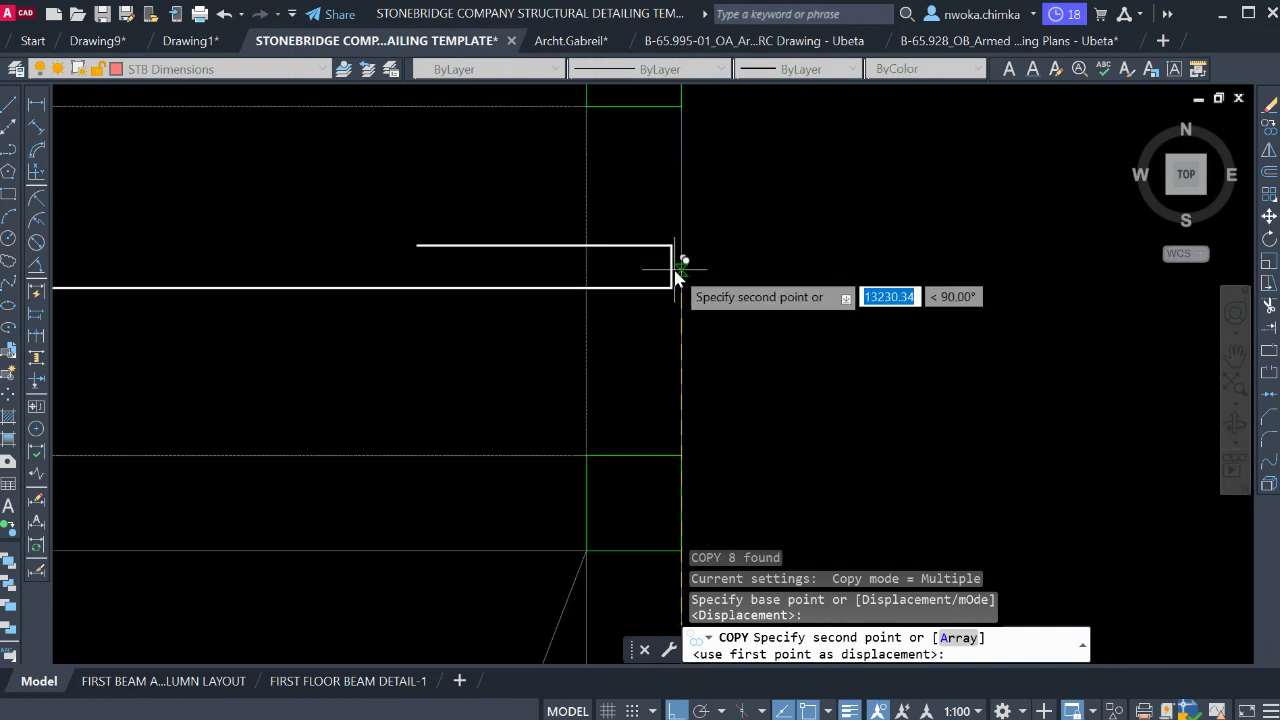
click(683, 270)
scroll(920, 271, down, 4)
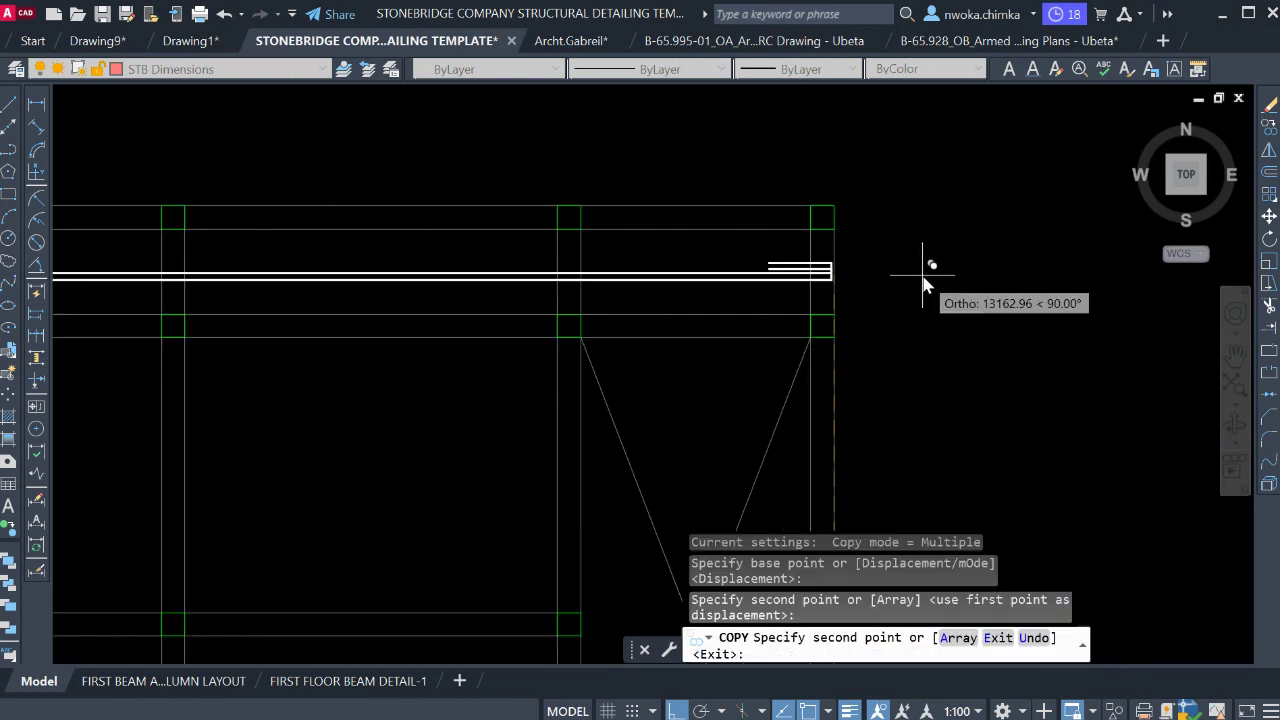
key(Escape)
Stretch the topmost strip's lap dimension line and LAP text straight down, closer to the upper beam edge.
scroll(943, 280, down, 2)
scroll(630, 250, up, 6)
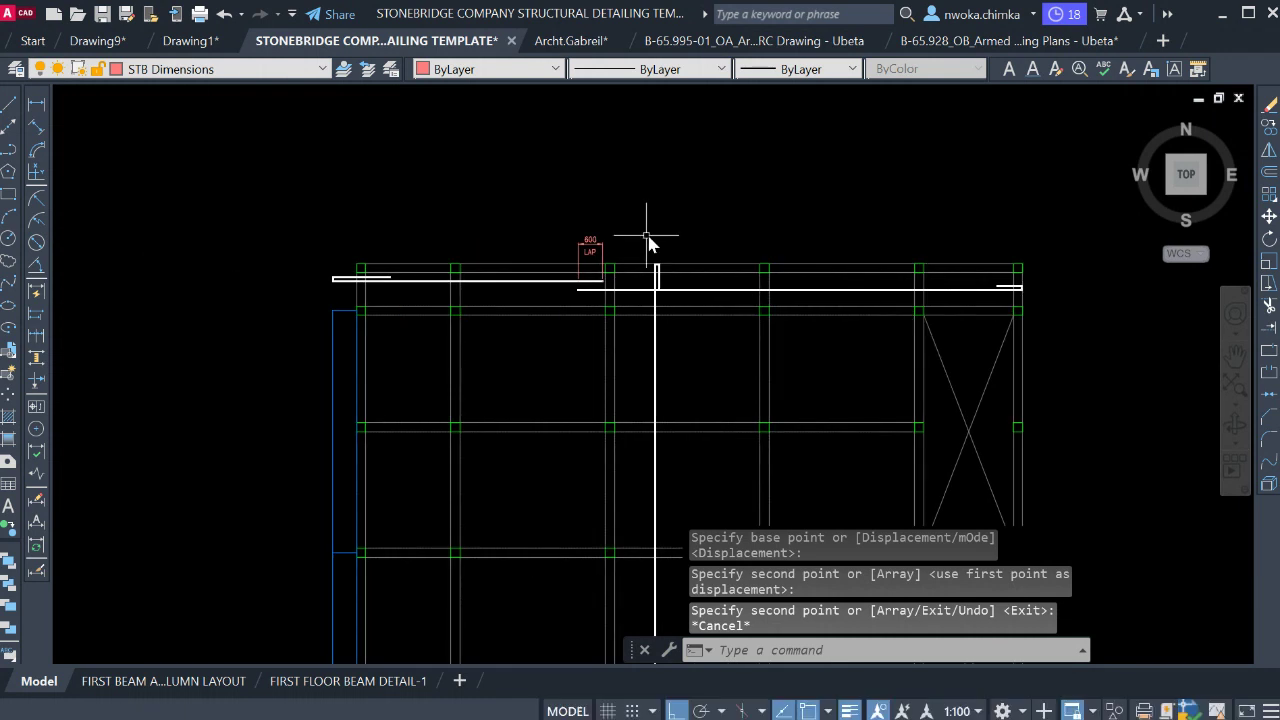
click(678, 180)
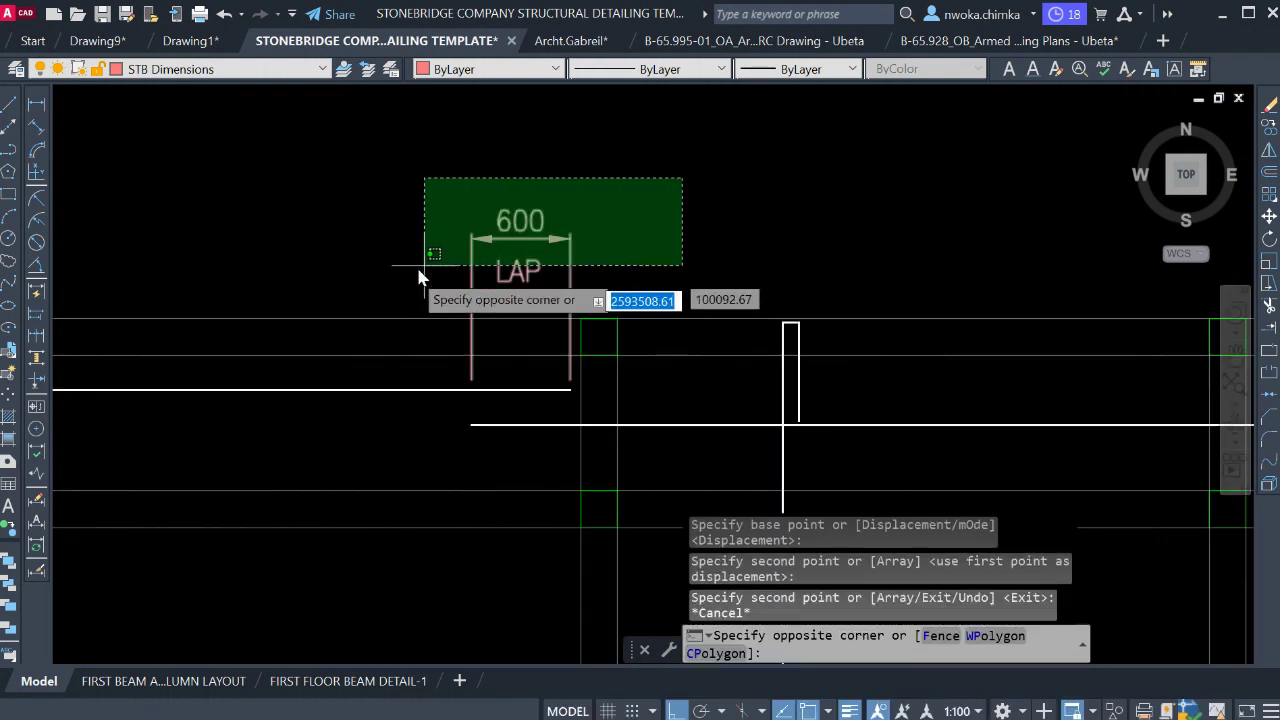
click(381, 289)
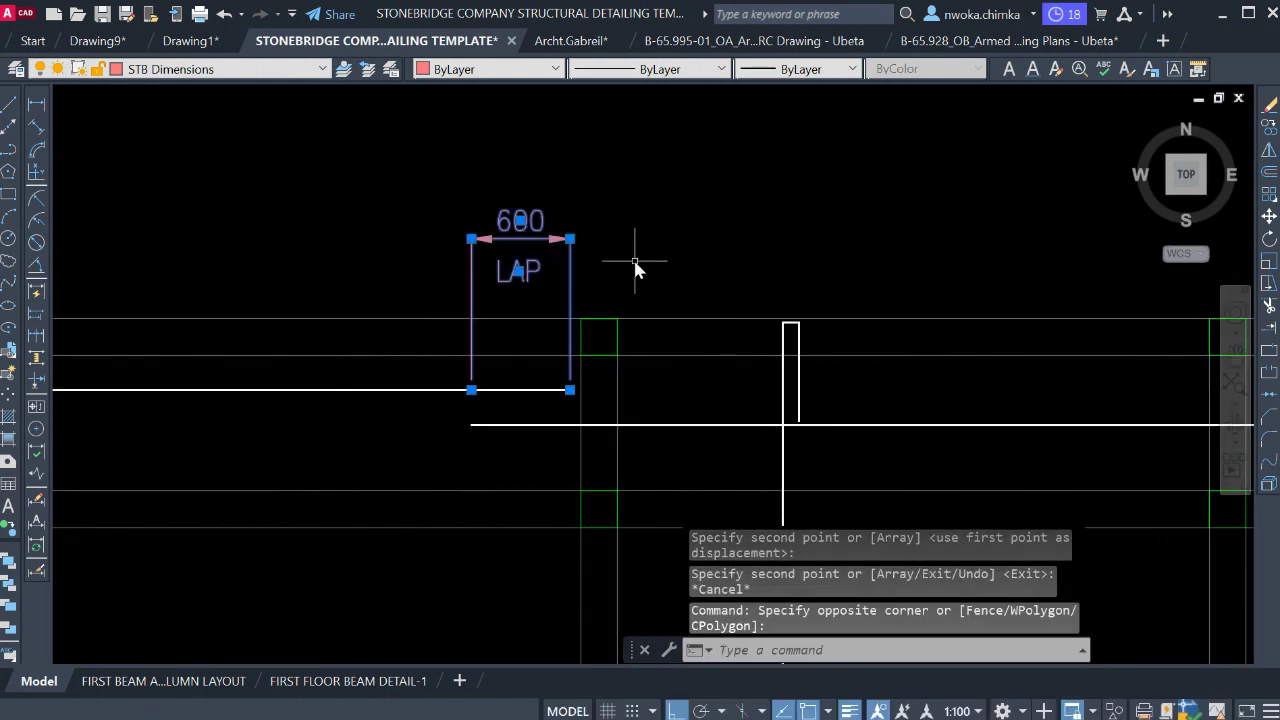
key(Return)
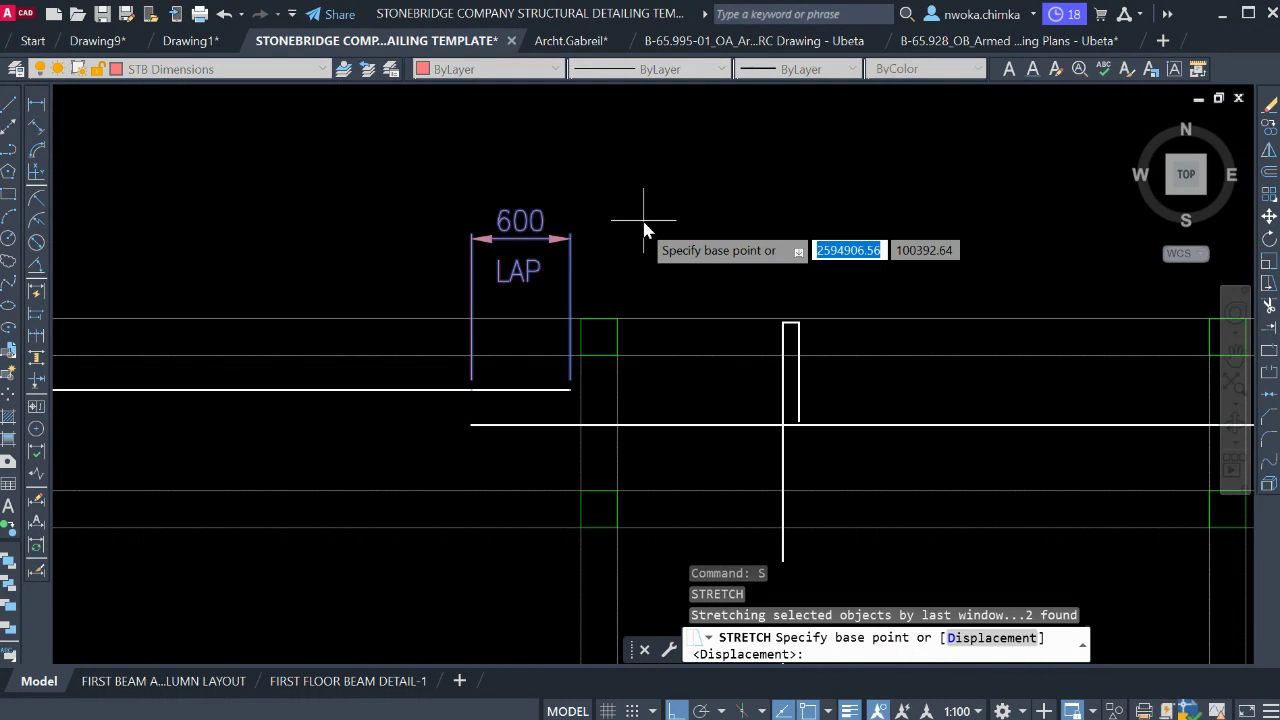
scroll(630, 240, up, 4)
click(612, 228)
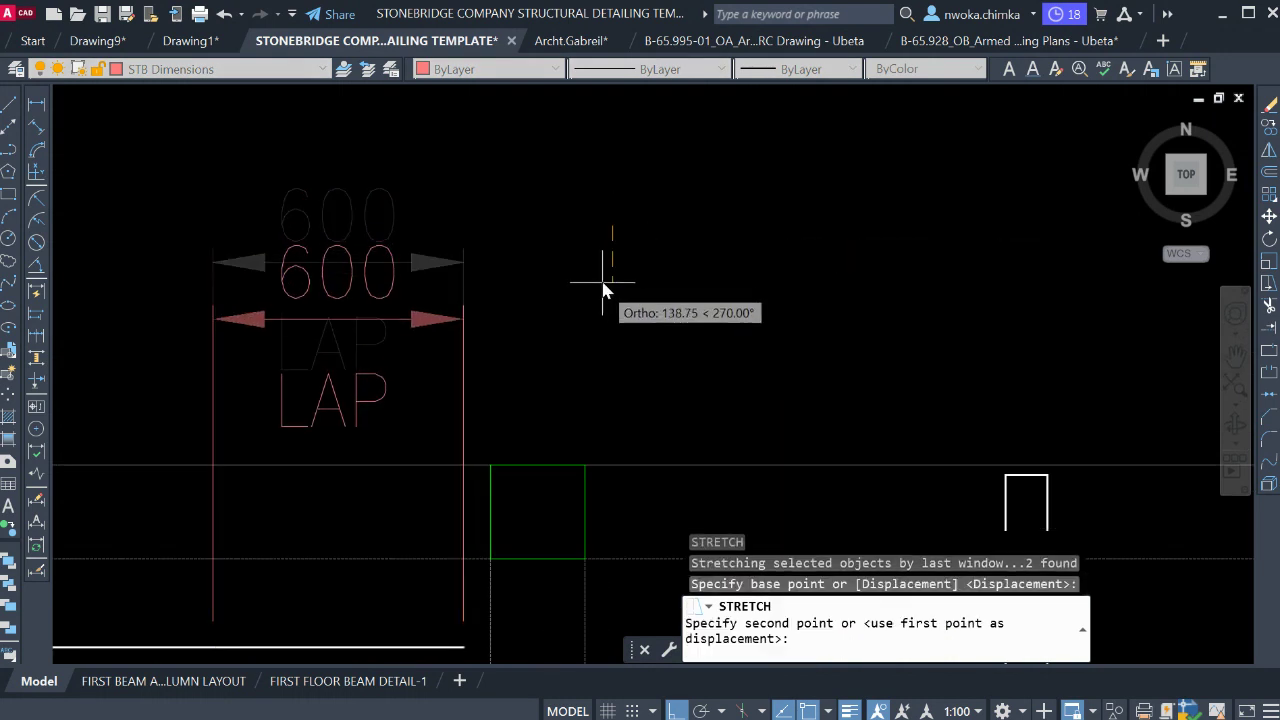
click(595, 316)
scroll(606, 314, up, 2)
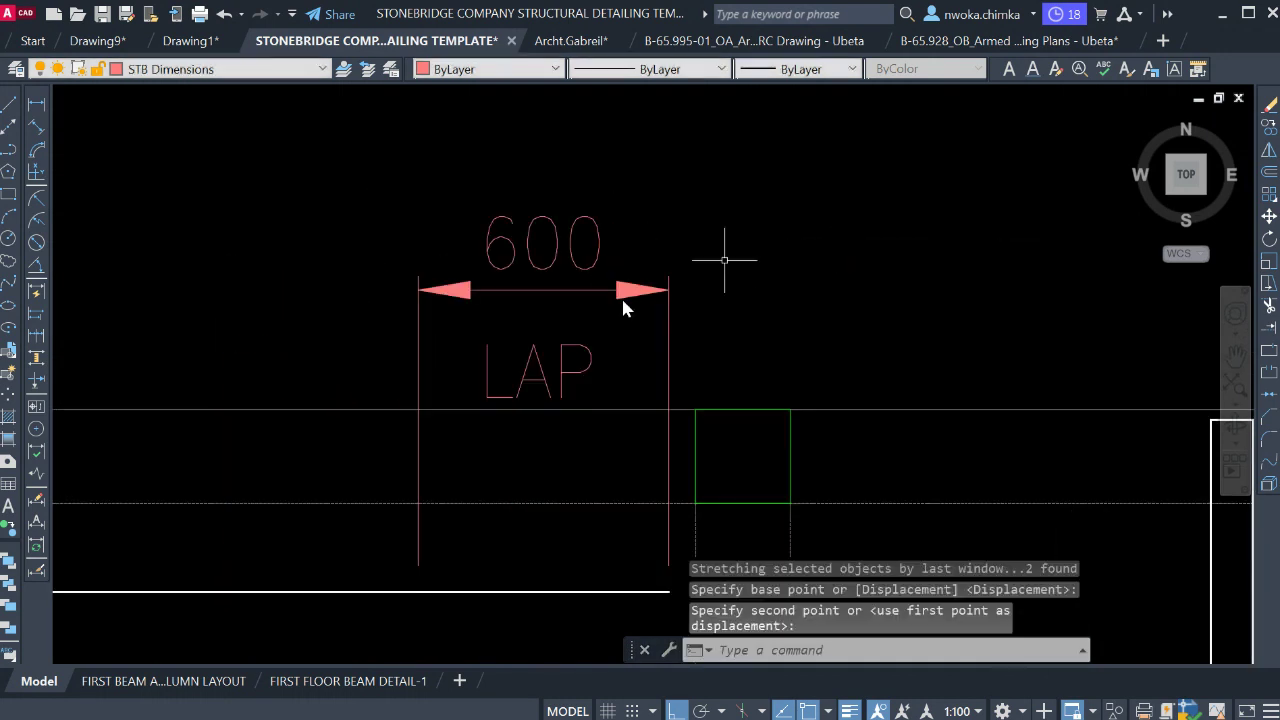
Move the topmost strip's LAP text straight up to sit just beneath its dimension line.
text(m)
key(Return)
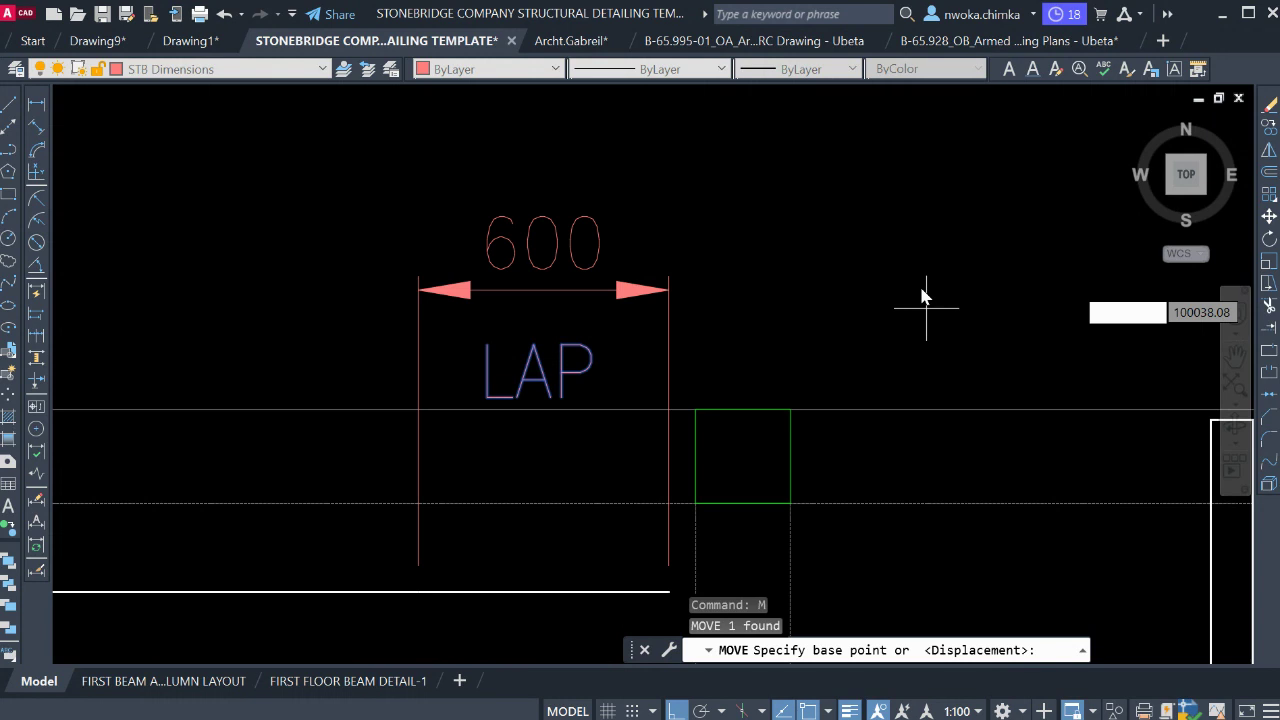
click(915, 300)
scroll(605, 300, down, 4)
scroll(570, 303, down, 2)
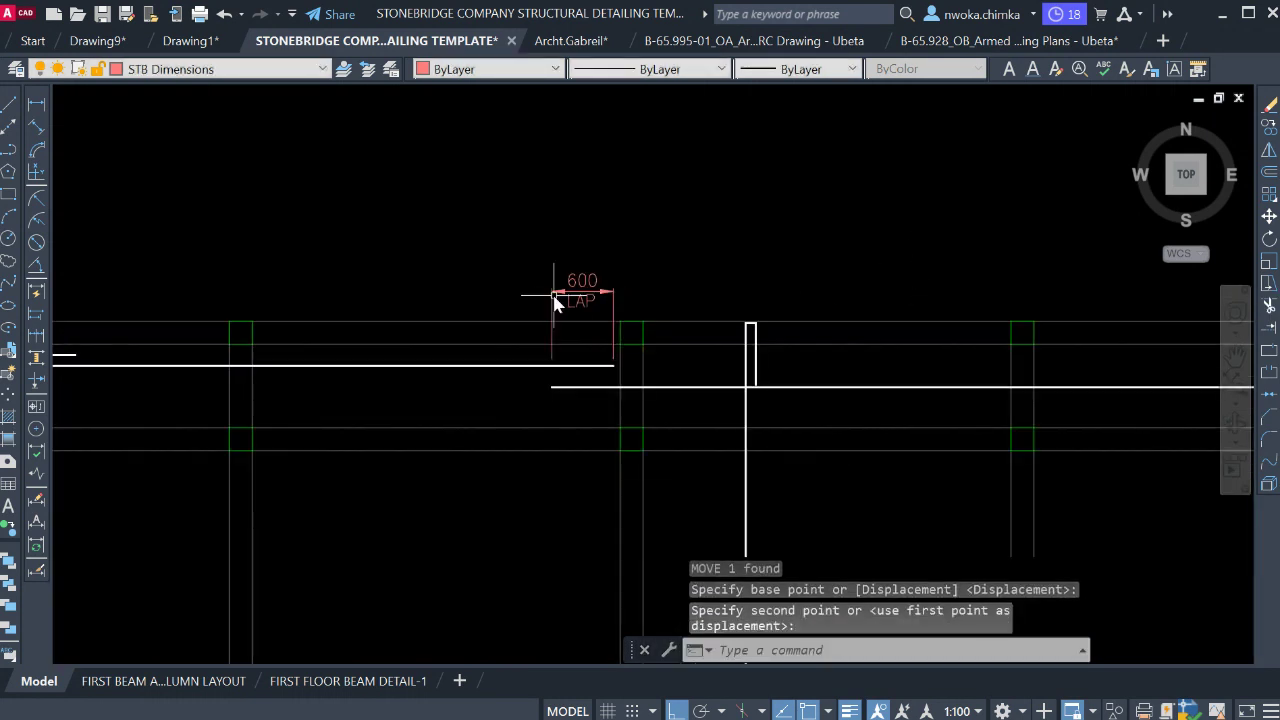
Stretch the hooked left end of the topmost strip's bar horizontally back to the outer face of the edge beam.
scroll(620, 305, up, 3)
scroll(370, 282, up, 2)
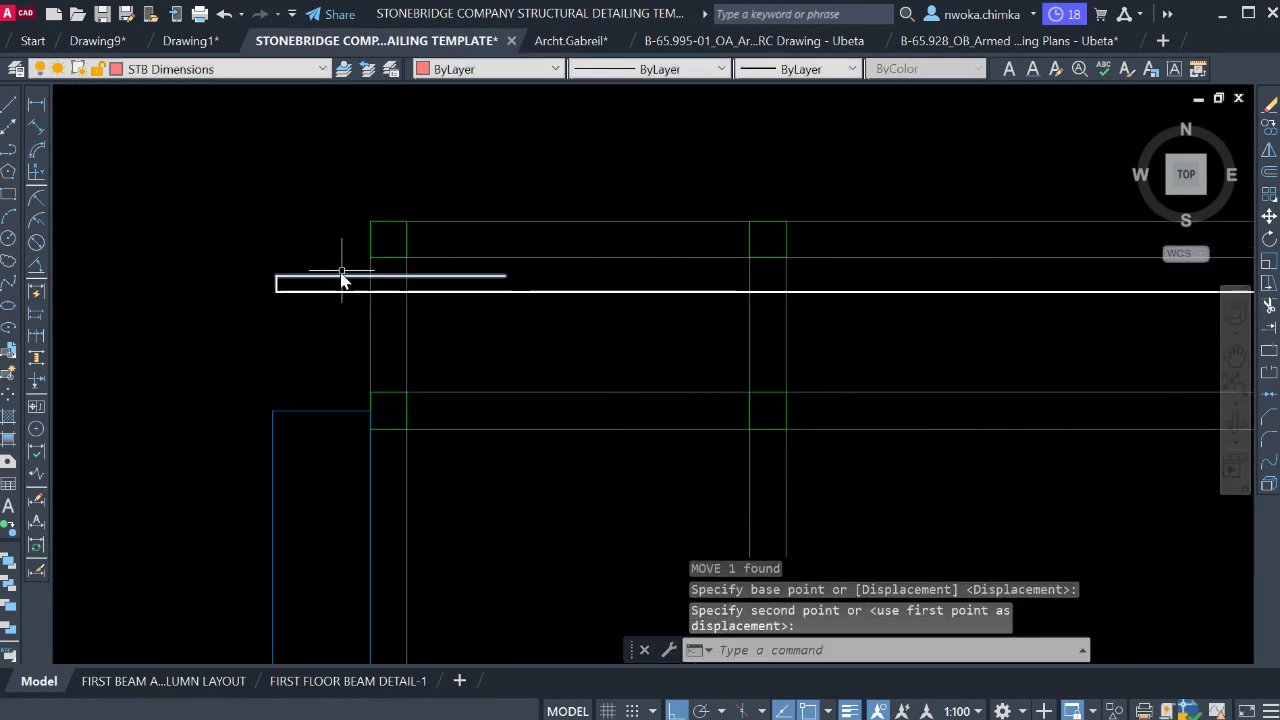
scroll(400, 288, up, 3)
scroll(362, 287, down, 2)
click(357, 286)
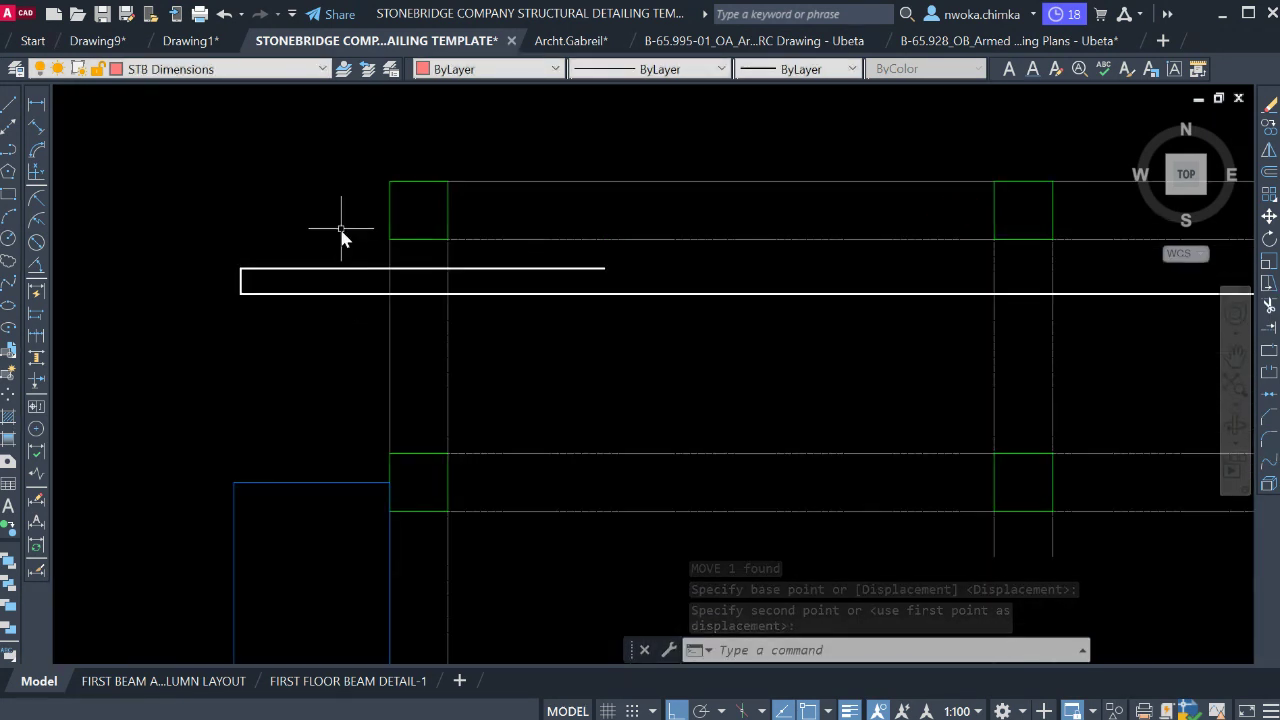
click(340, 228)
click(201, 341)
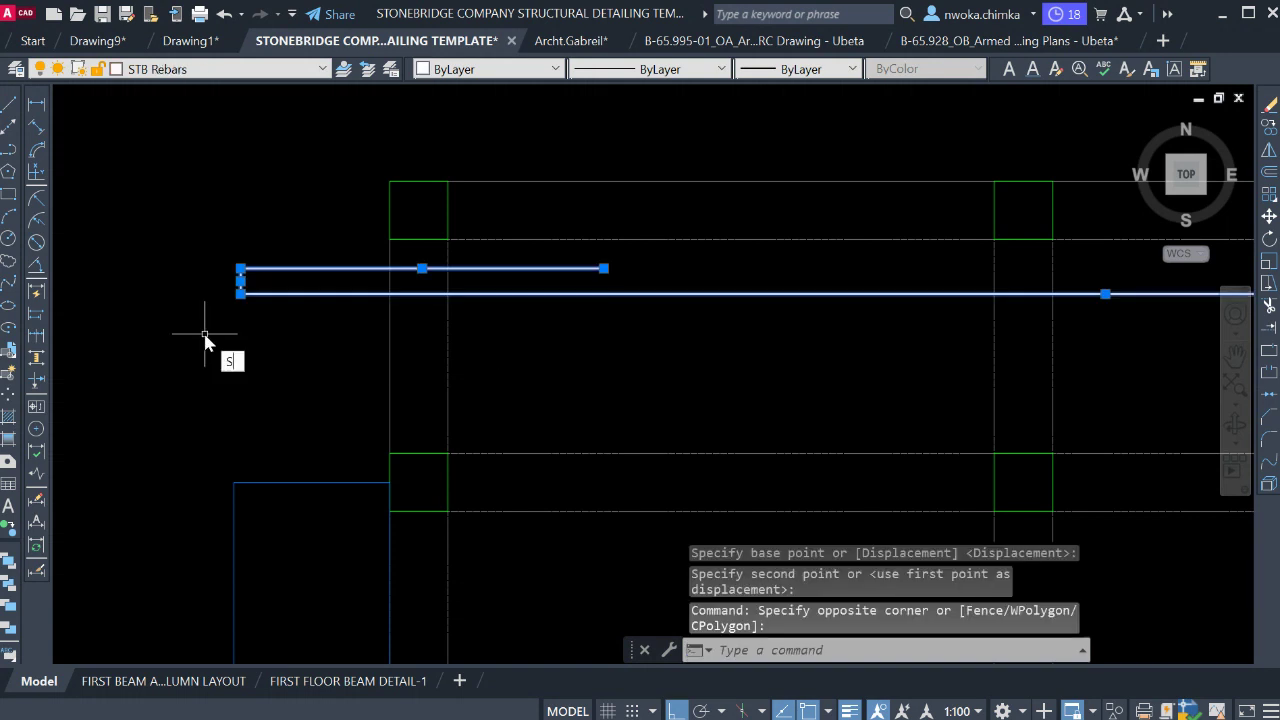
text(s)
key(Return)
scroll(237, 295, up, 2)
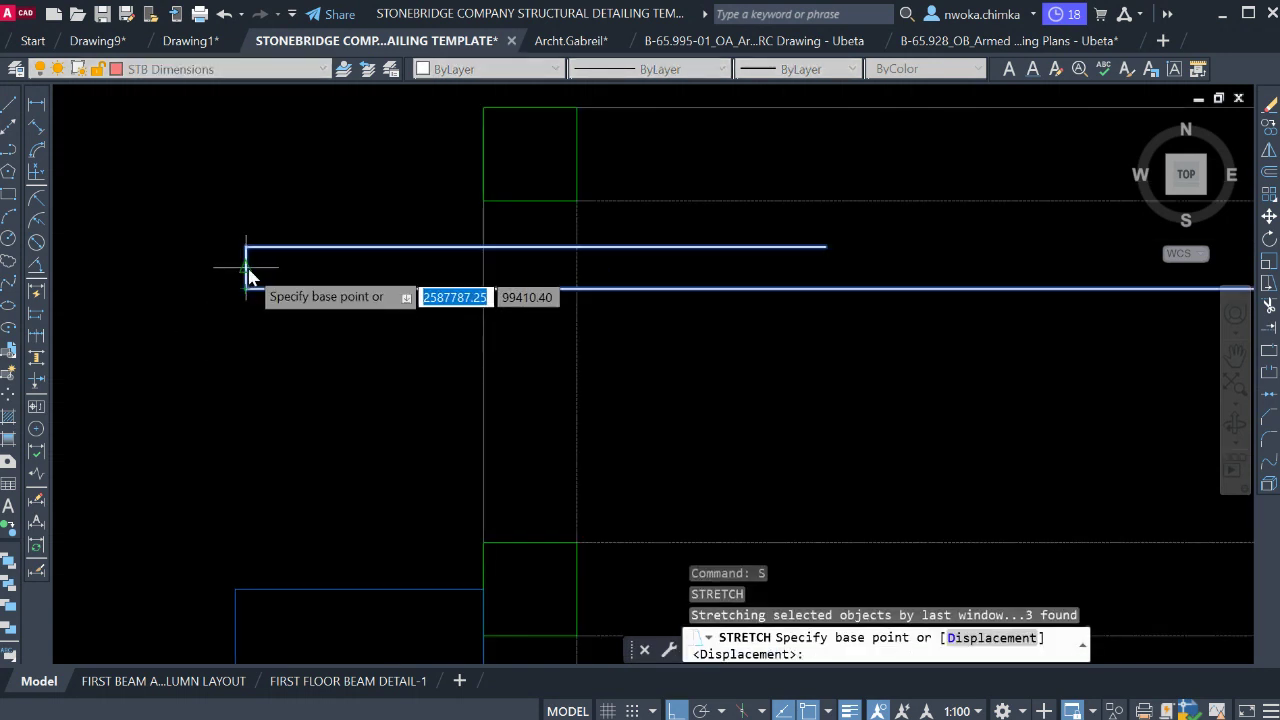
click(246, 270)
scroll(500, 270, up, 2)
click(476, 268)
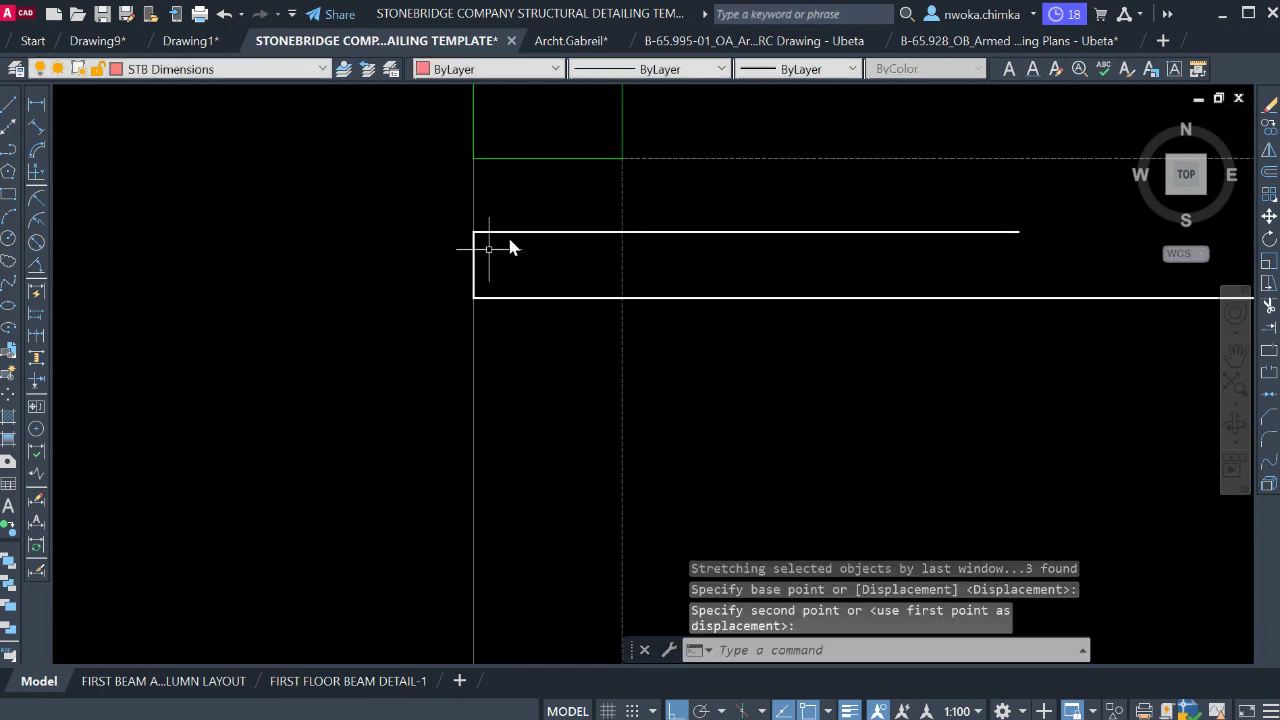
key(Escape)
Stretch only the bar's hooked left end 25 mm inward from the outer beam face to form the edge cover.
click(549, 200)
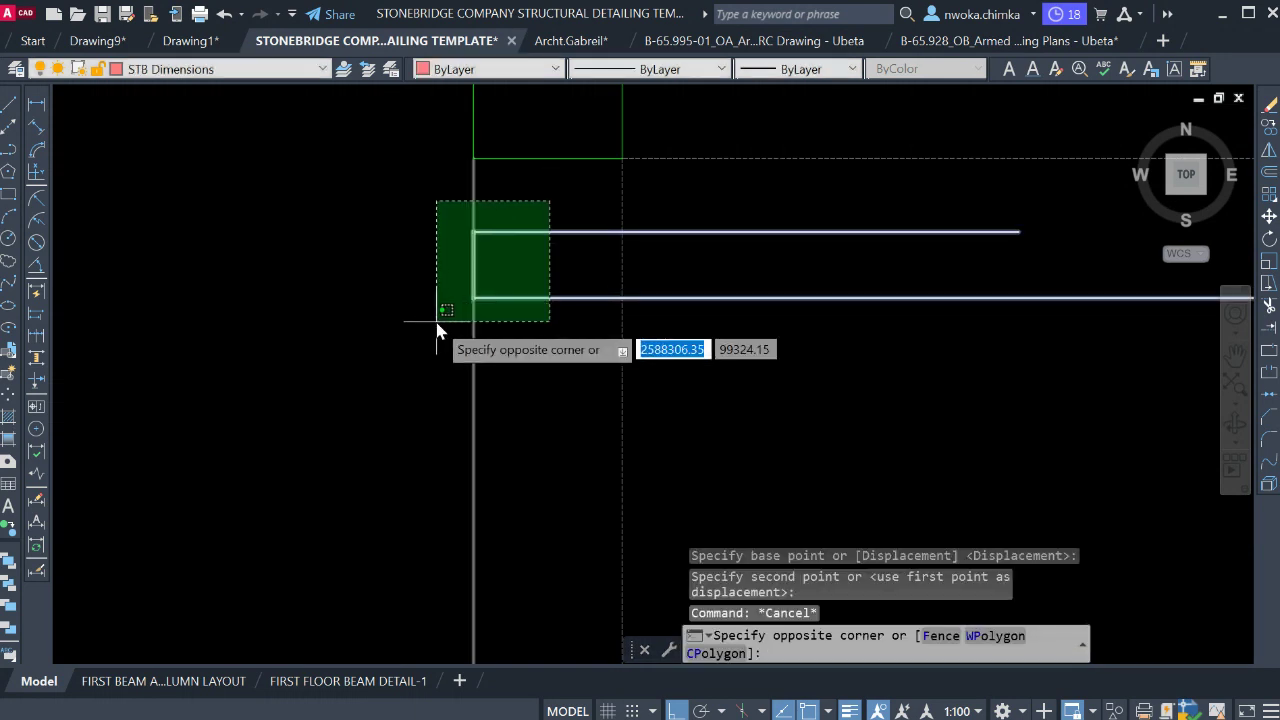
click(437, 323)
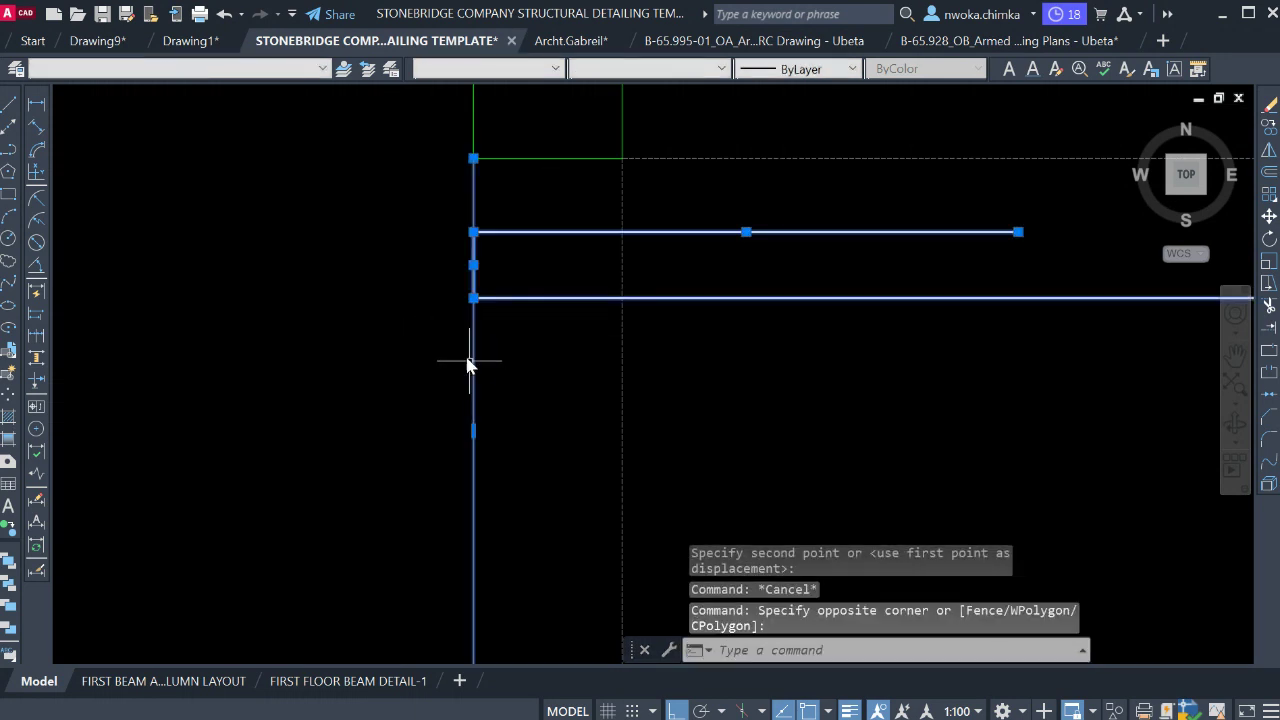
shift+click(480, 374)
shift+click(391, 383)
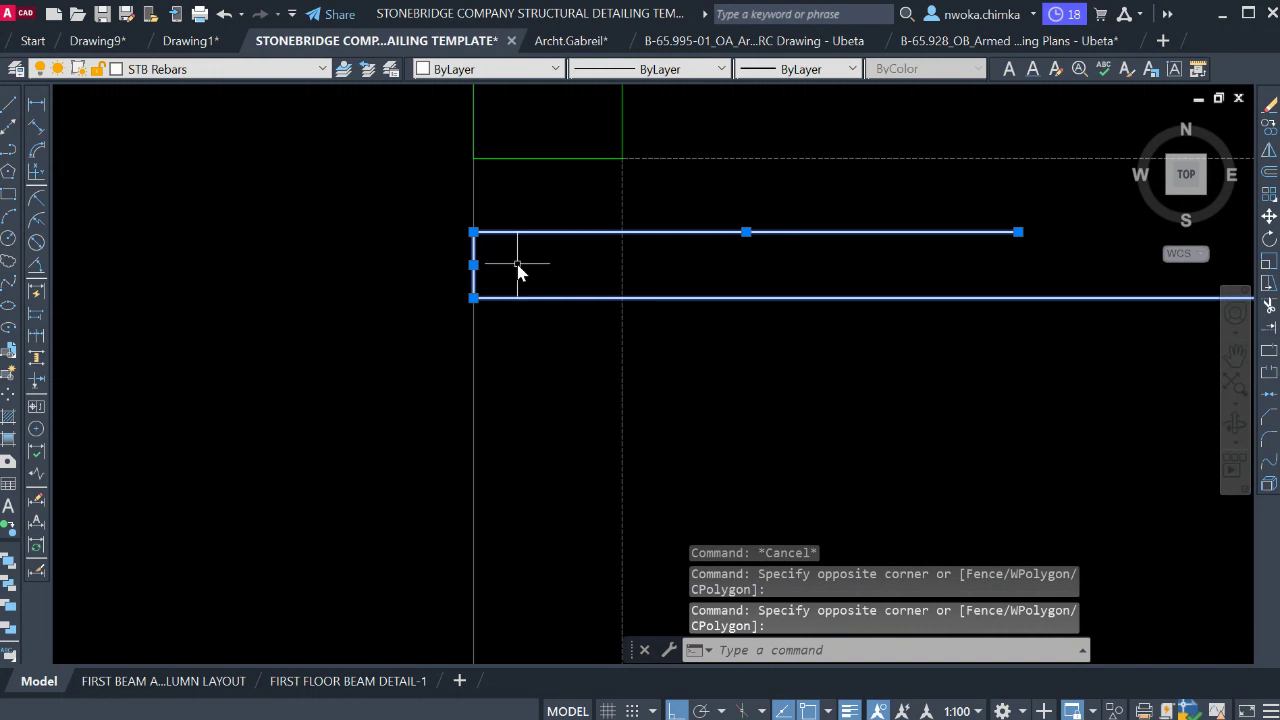
text(s)
key(Return)
scroll(465, 278, up, 2)
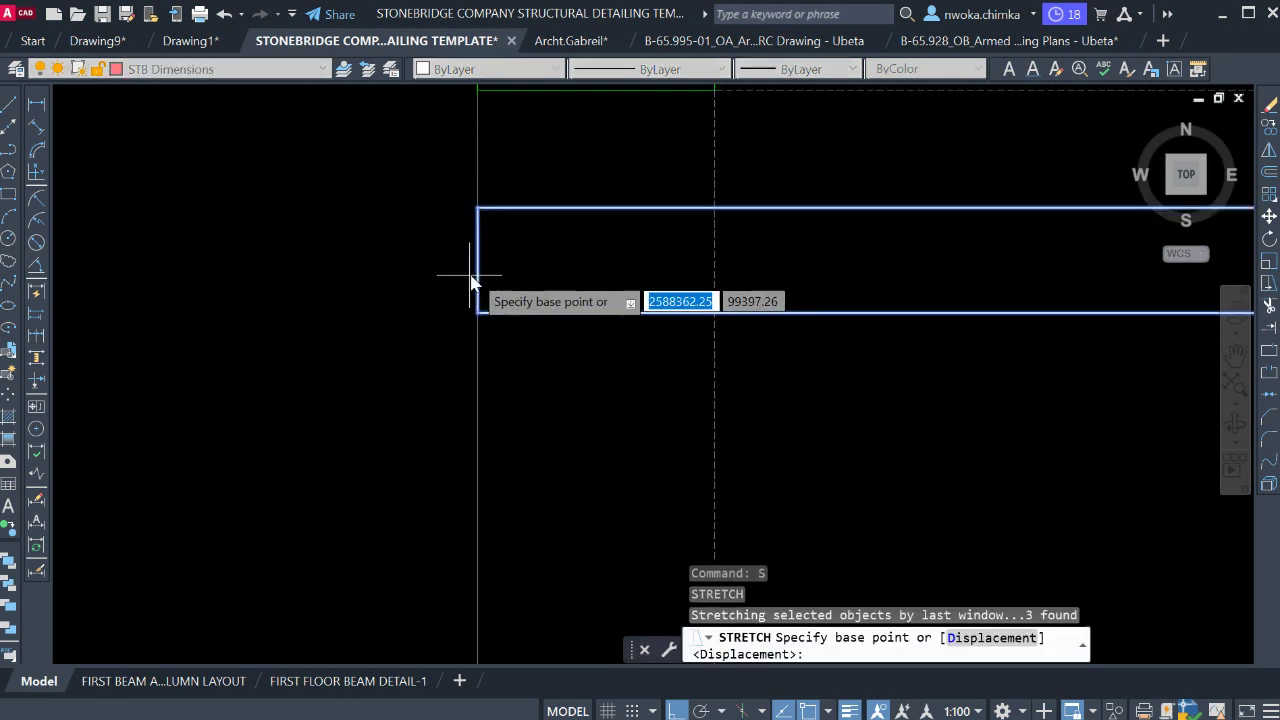
click(480, 266)
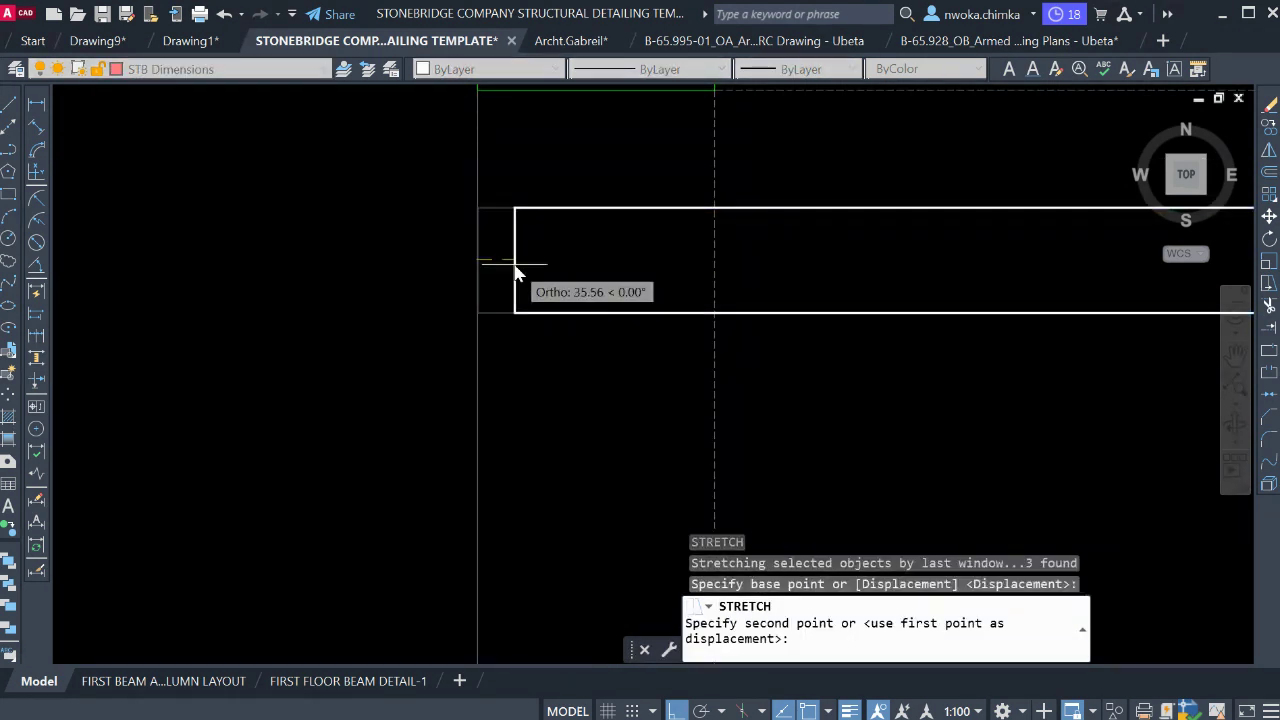
key(Return)
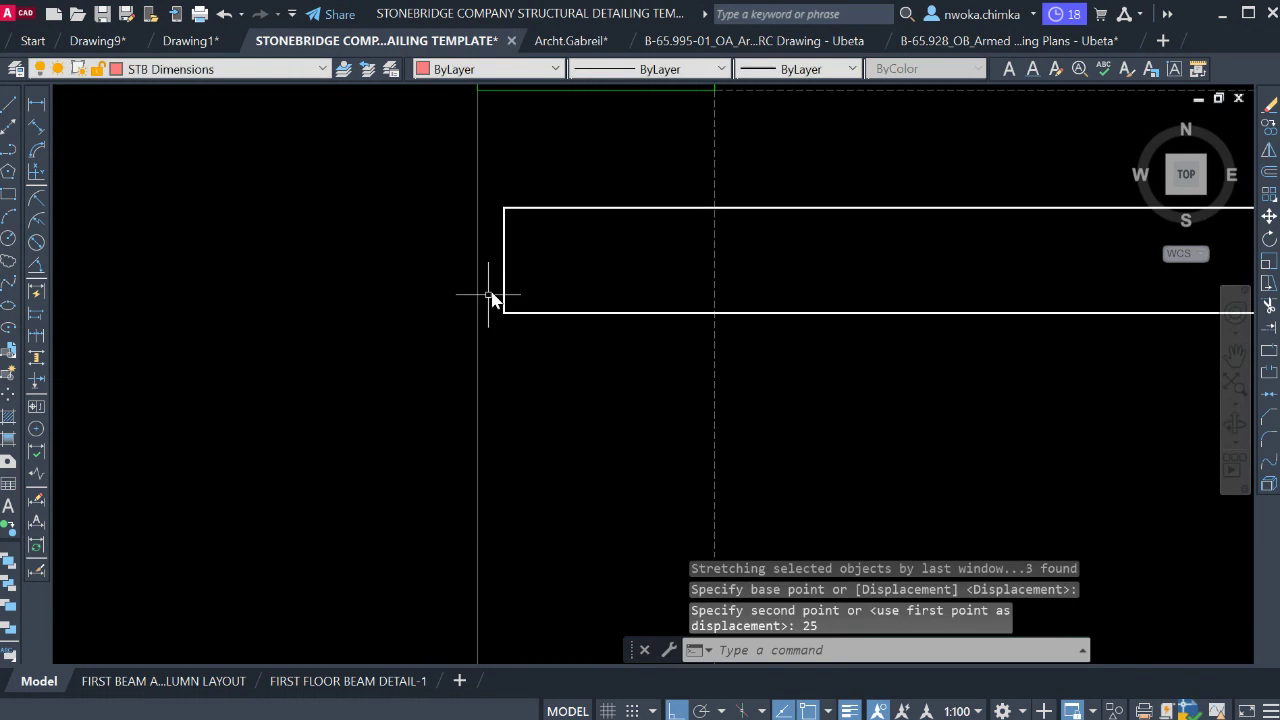
Check the cover between the bar's hooked left end and the outer beam face with a temporary linear dimension.
scroll(498, 311, down, 5)
click(40, 109)
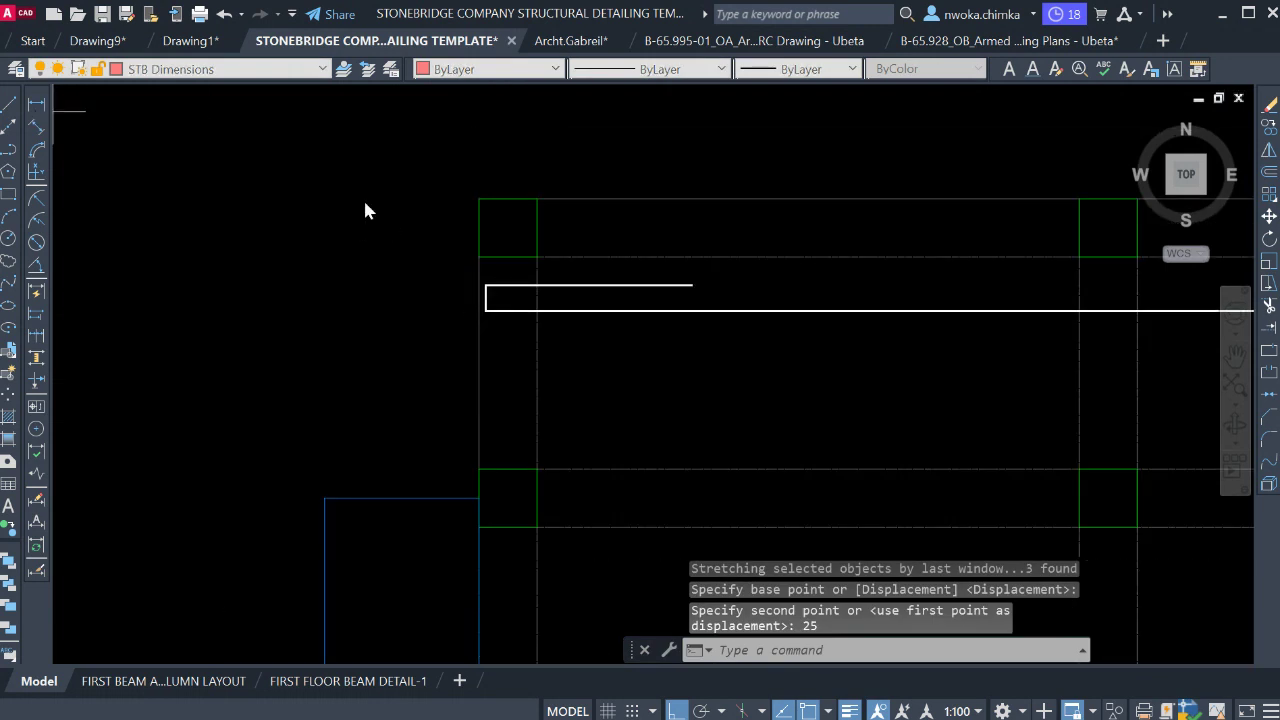
scroll(485, 287, up, 3)
click(484, 318)
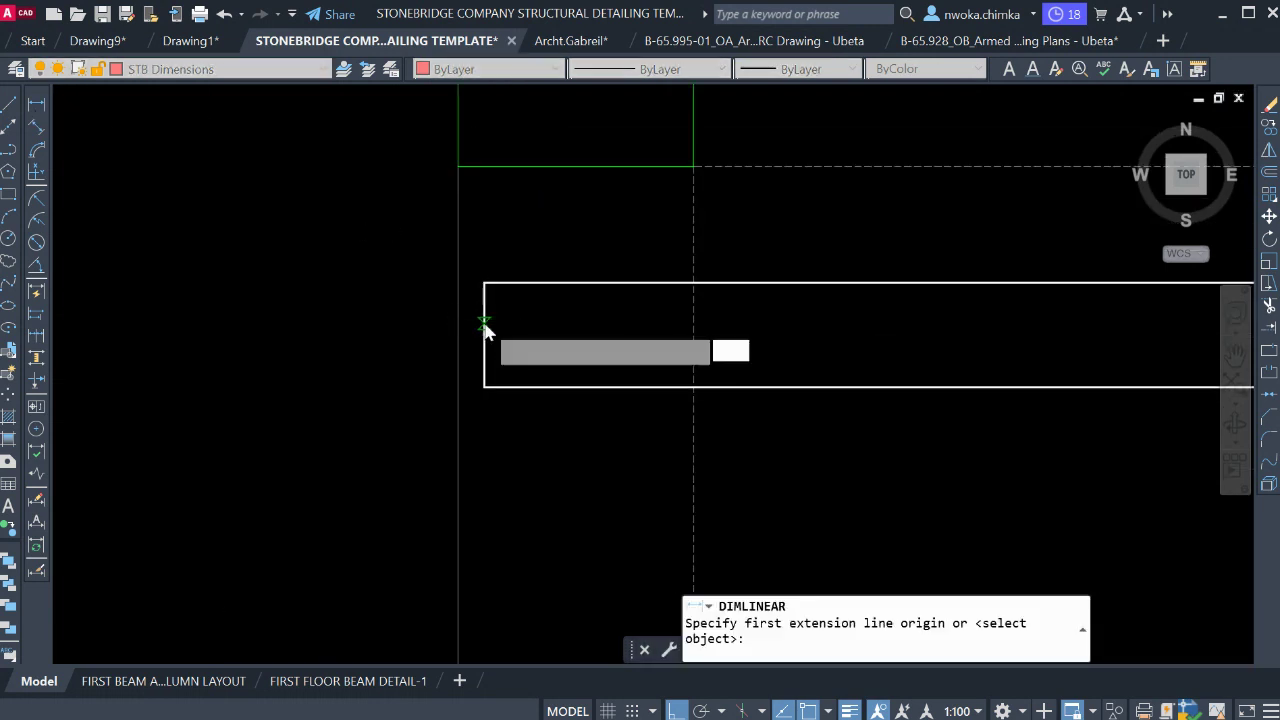
click(454, 321)
scroll(454, 323, down, 1)
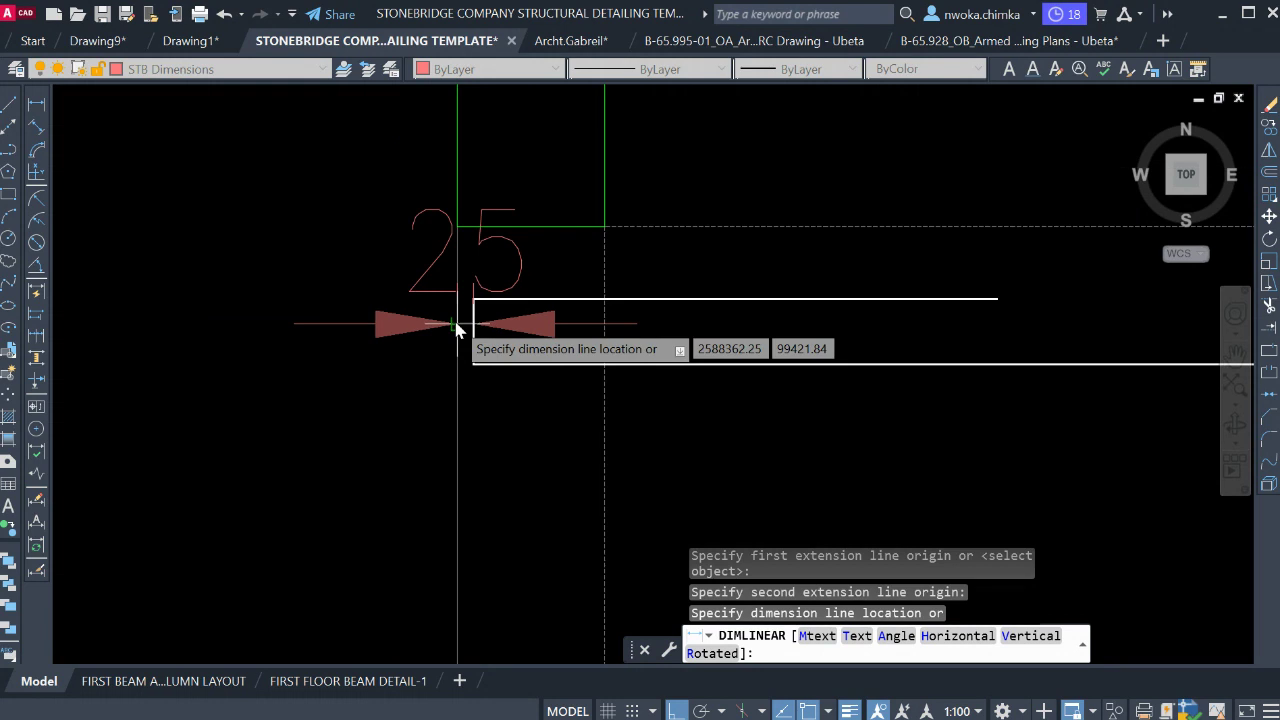
key(Escape)
Check the cover between the topmost strip's hooked right bar end and the outer beam face with a temporary linear dimension.
scroll(454, 325, down, 4)
middle_drag(1143, 341, 809, 280)
middle_drag(925, 268, 458, 299)
scroll(697, 273, down, 1)
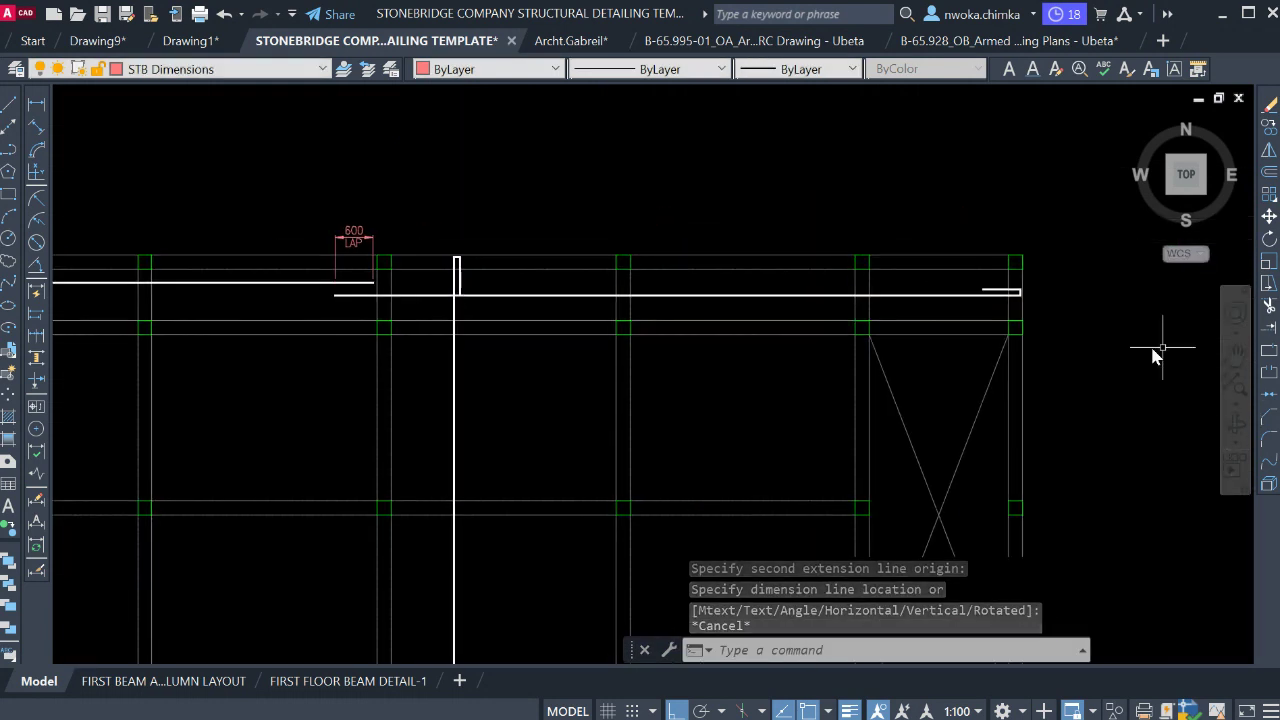
scroll(1054, 289, up, 6)
scroll(1054, 289, up, 4)
click(35, 108)
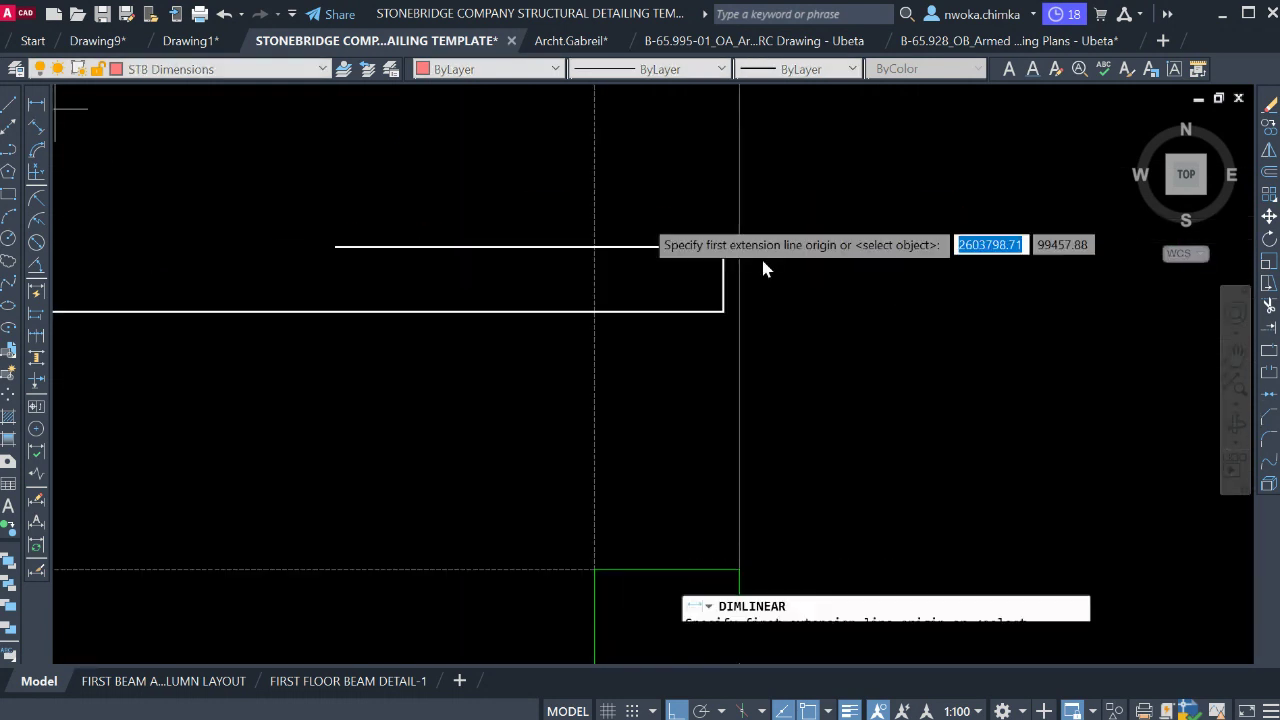
scroll(722, 266, up, 4)
click(724, 283)
click(773, 284)
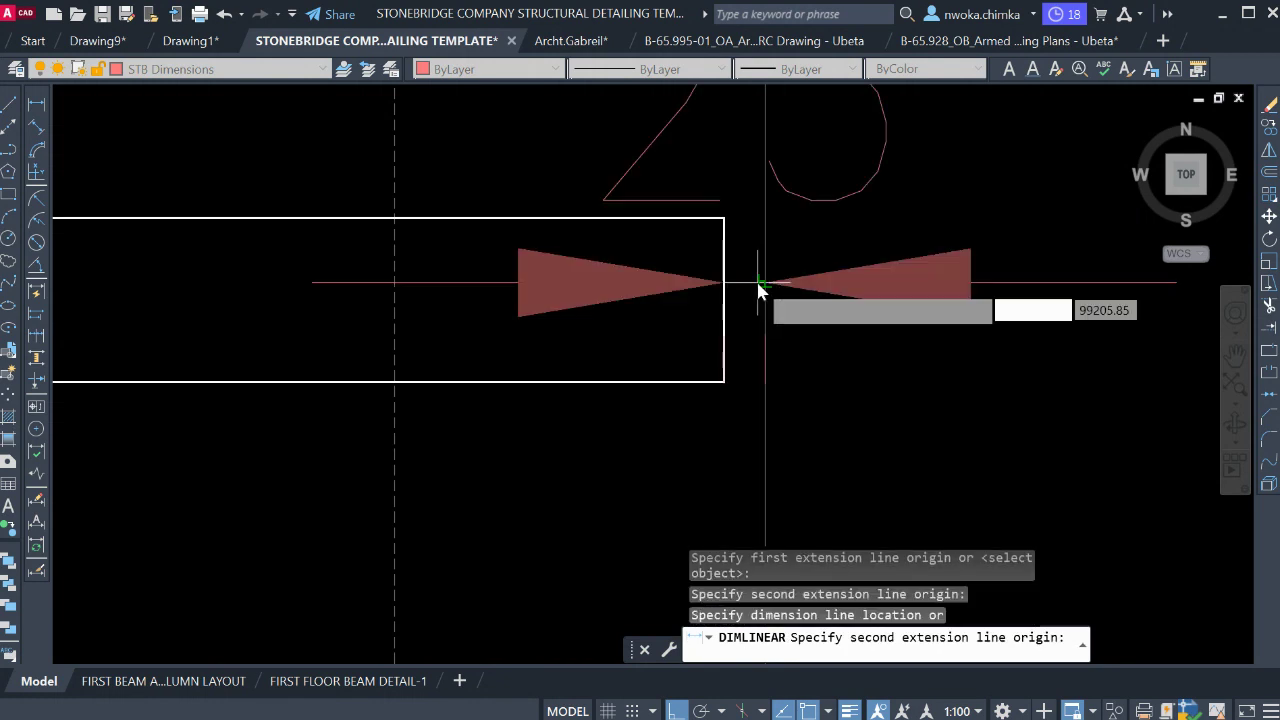
scroll(800, 295, down, 3)
key(Escape)
scroll(988, 289, down, 3)
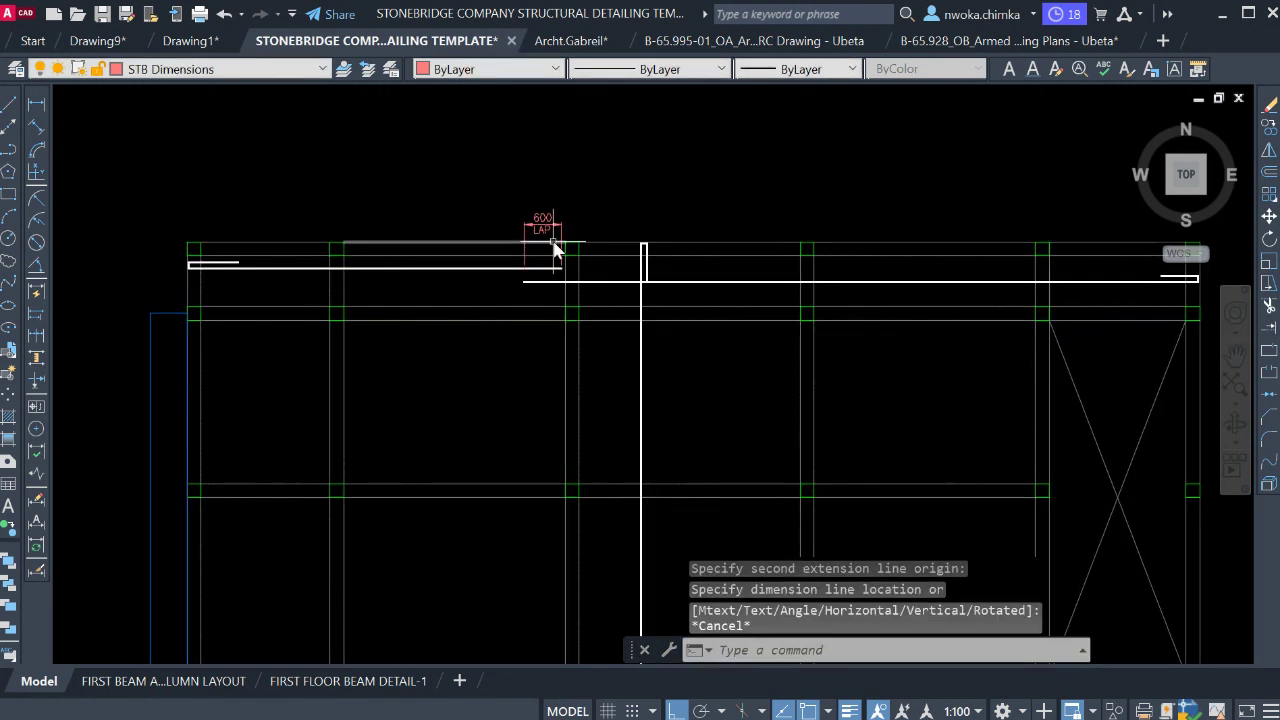
scroll(540, 200, up, 4)
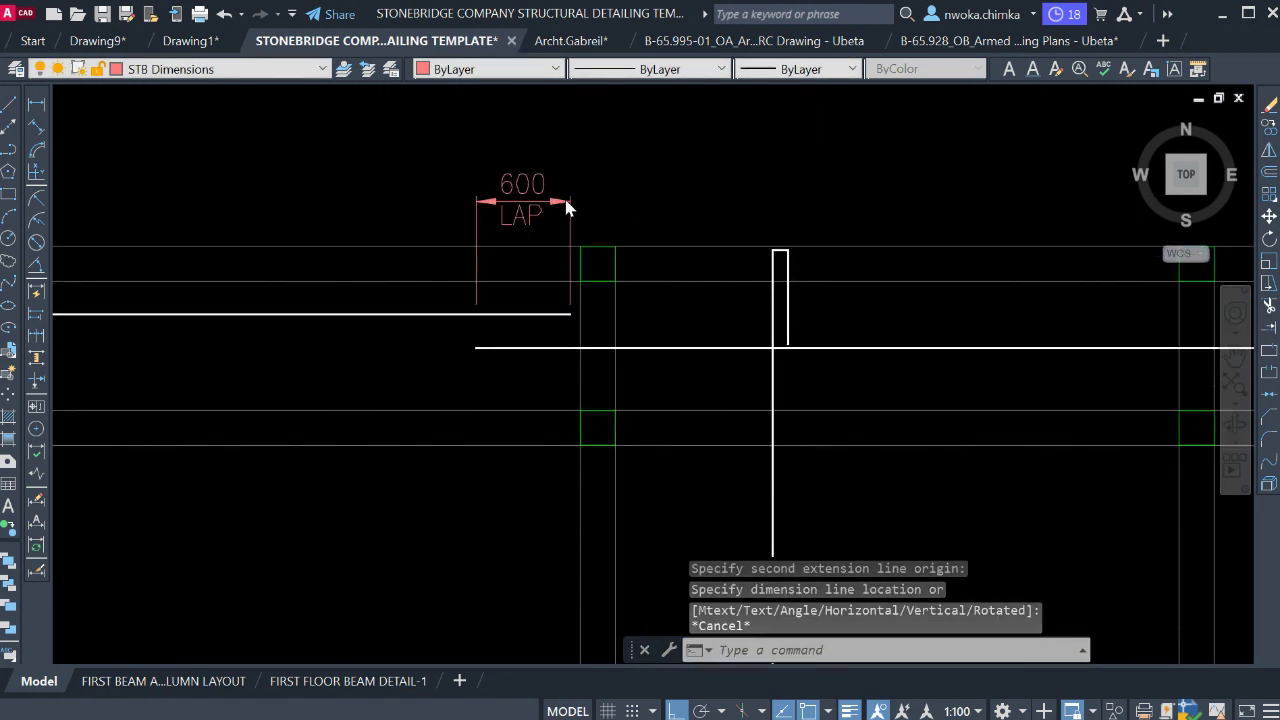
scroll(570, 199, up, 2)
click(612, 158)
click(354, 238)
key(Escape)
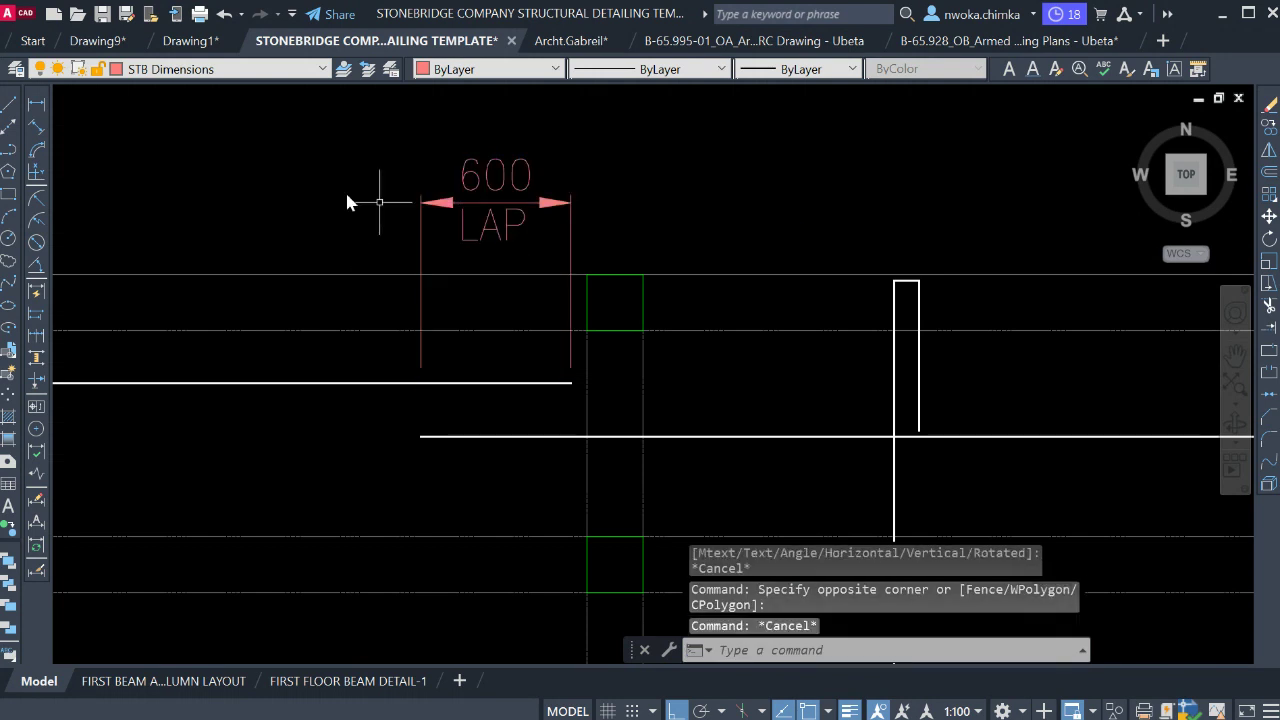
Dimension the 600 mm overlap between the topmost strip's two bar ends, placing the dimension line below the bars.
click(38, 105)
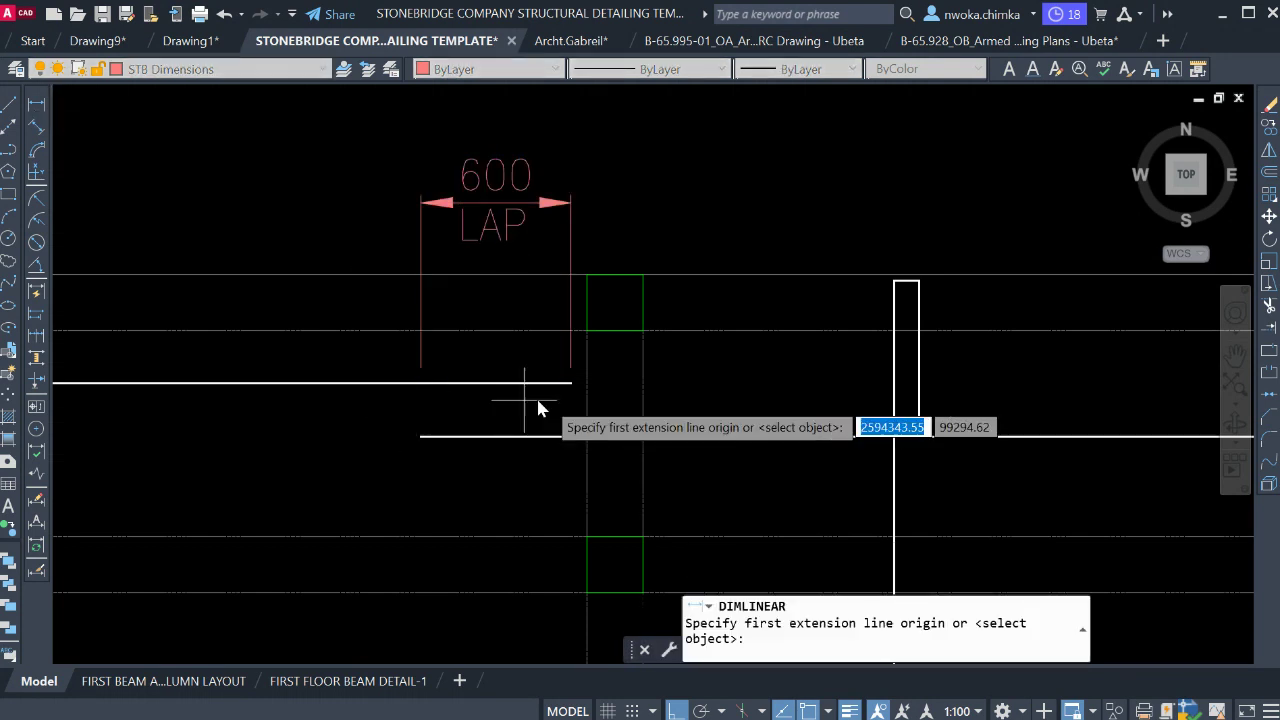
click(572, 386)
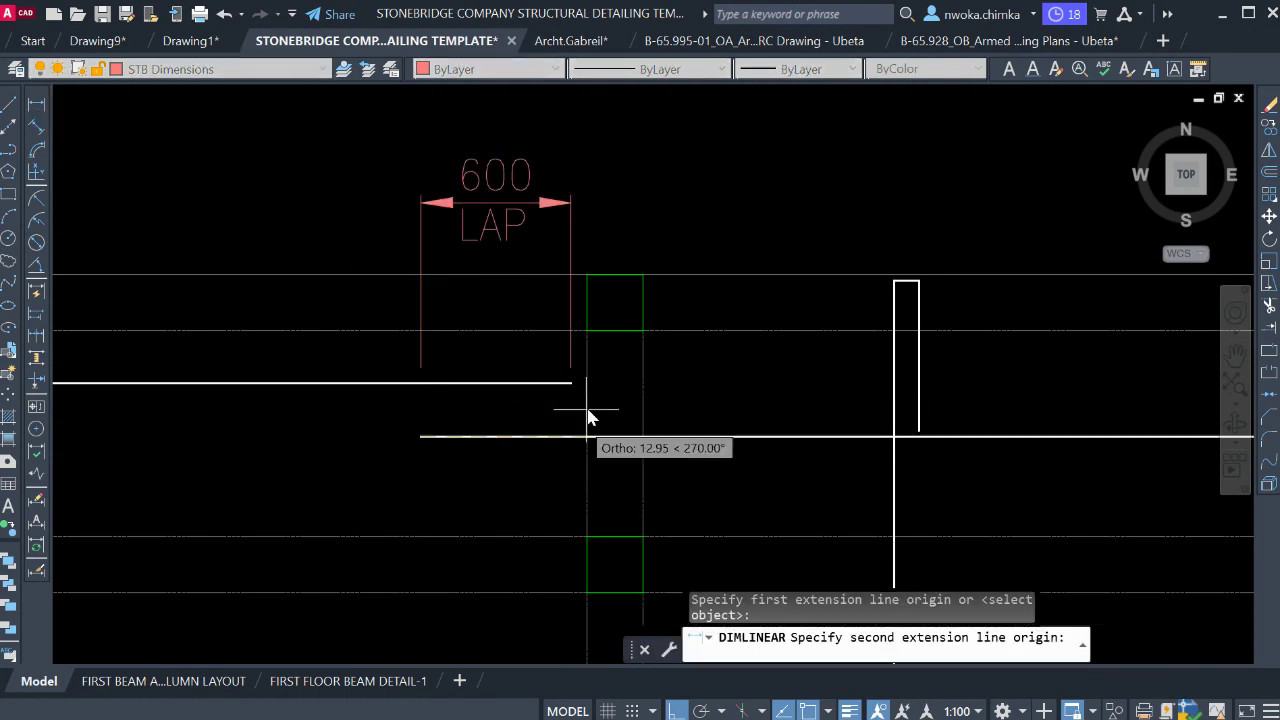
click(421, 436)
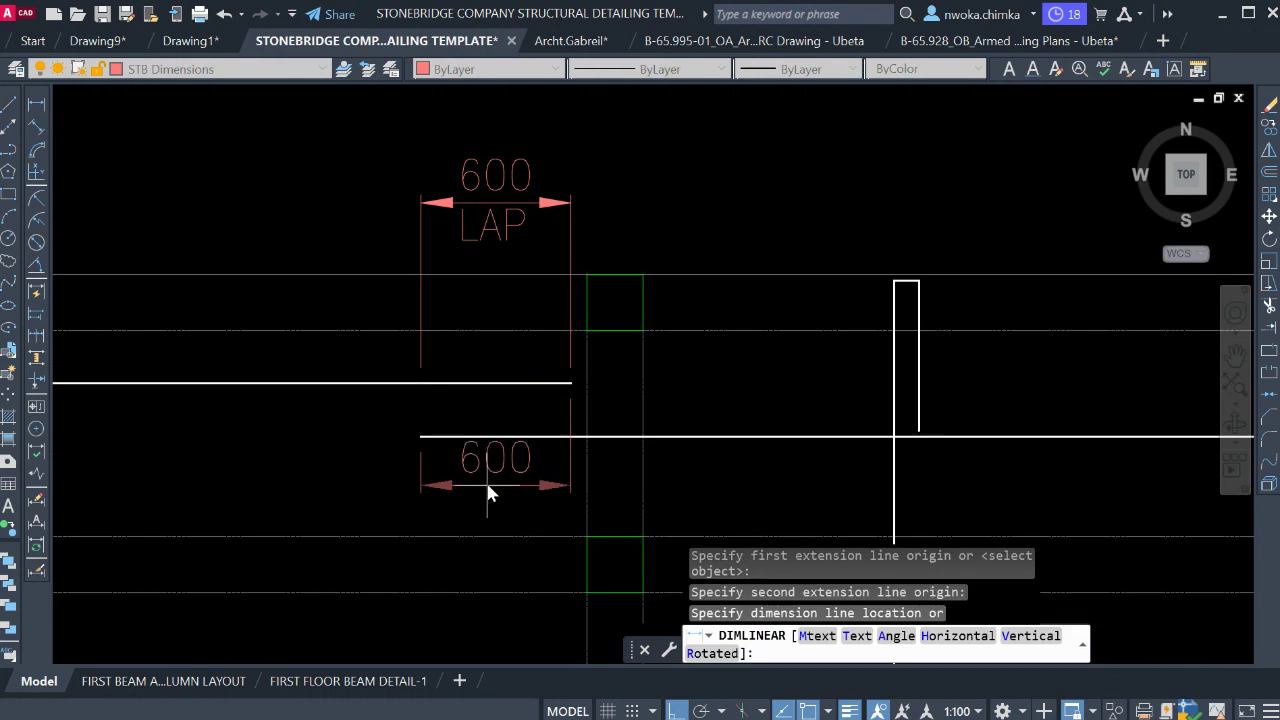
middle_drag(485, 479, 678, 378)
scroll(678, 378, up, 2)
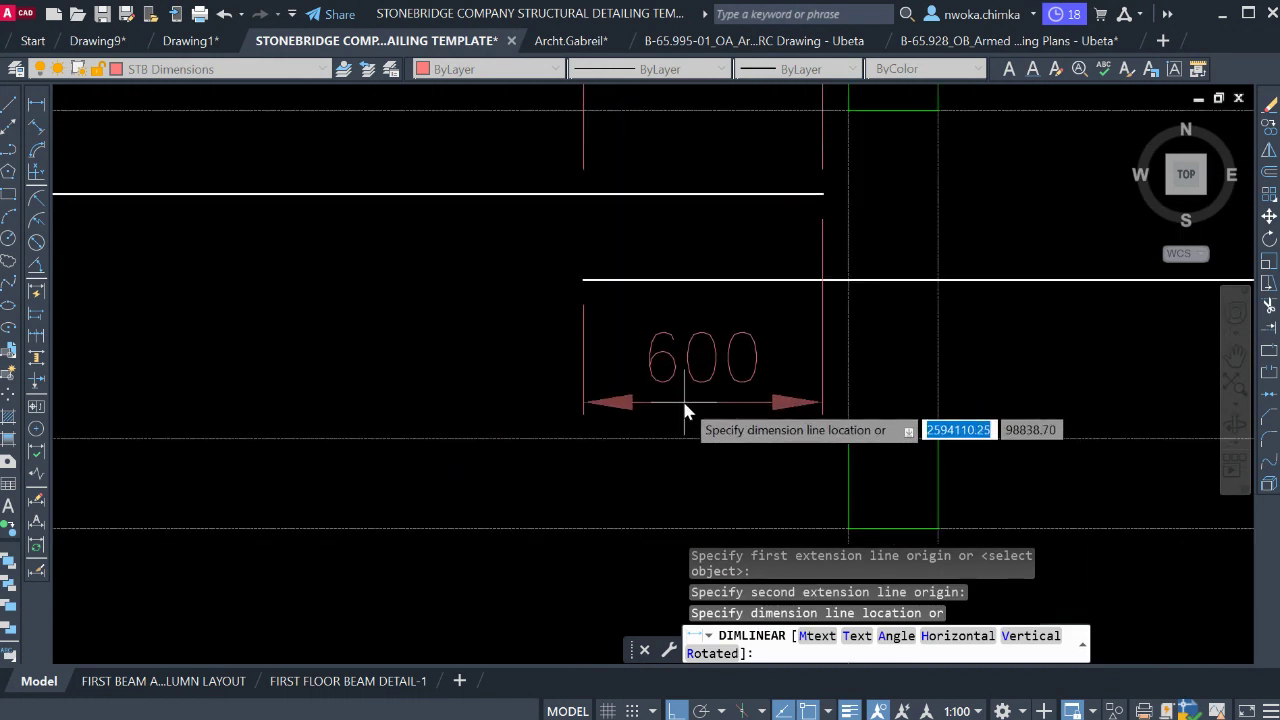
click(678, 412)
scroll(760, 340, down, 3)
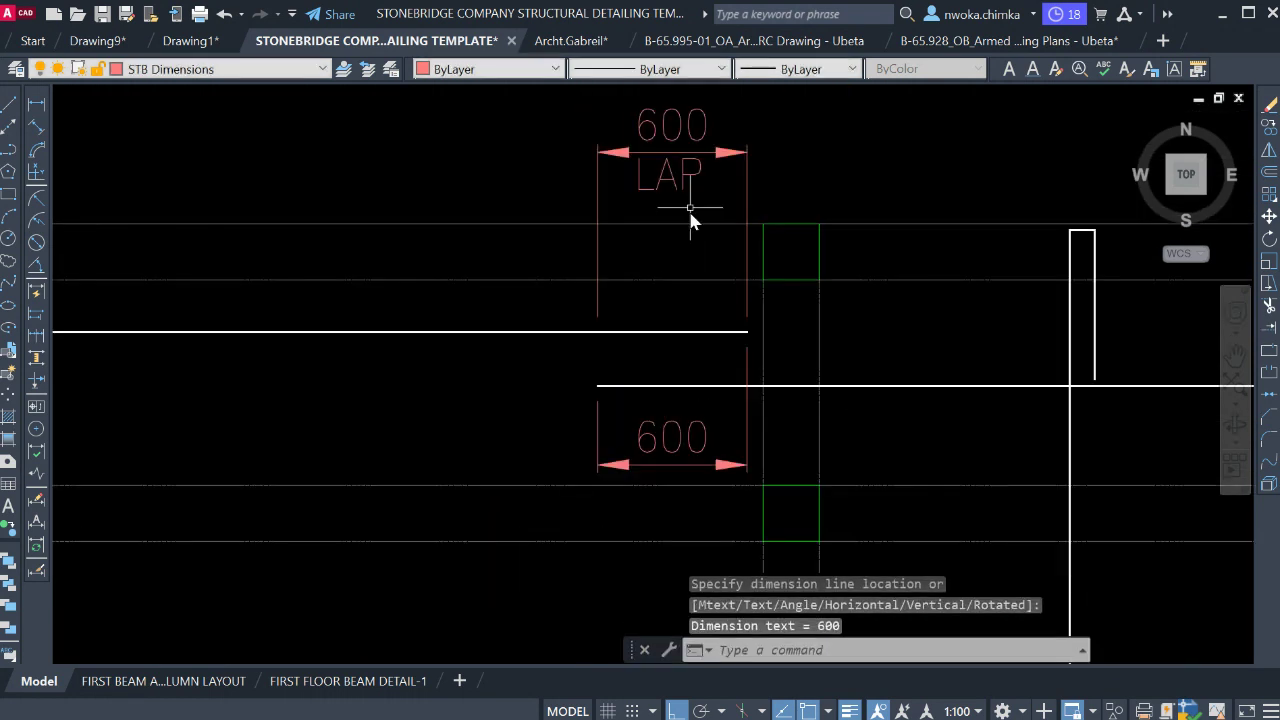
Copy the LAP text straight down to sit beneath the new lap dimension line.
click(688, 182)
click(602, 165)
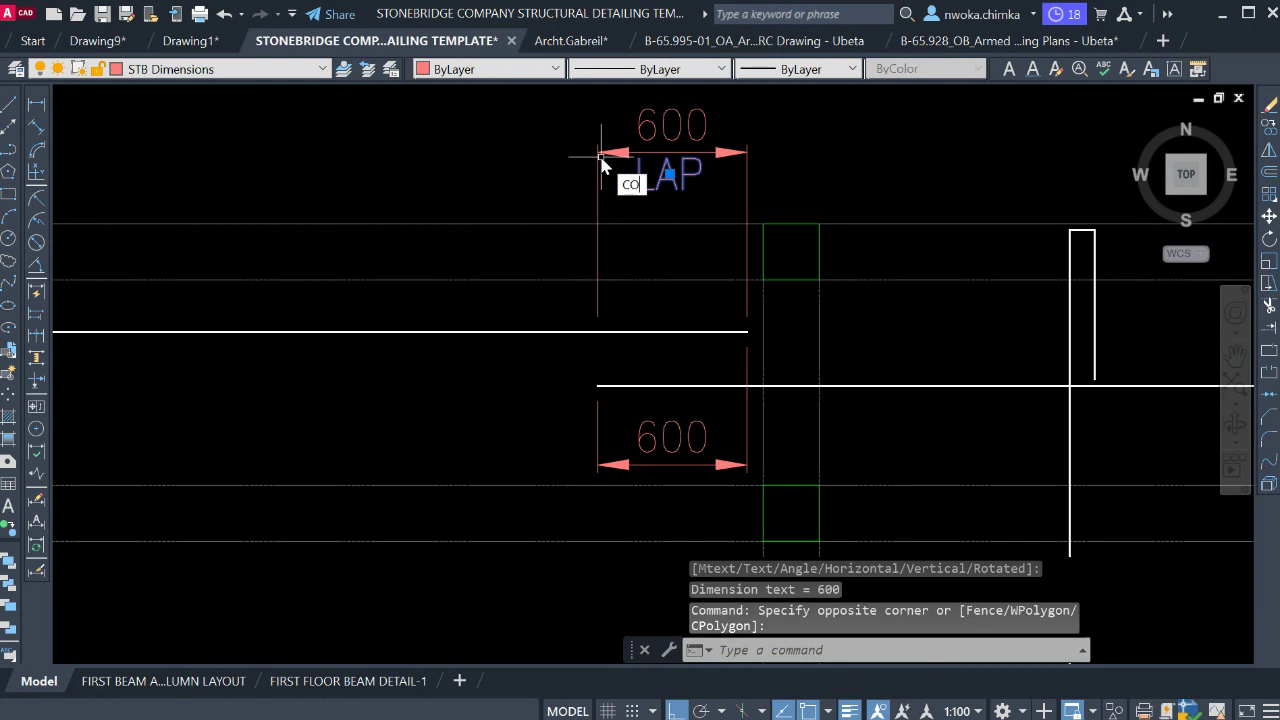
key(Return)
click(665, 177)
scroll(668, 479, up, 2)
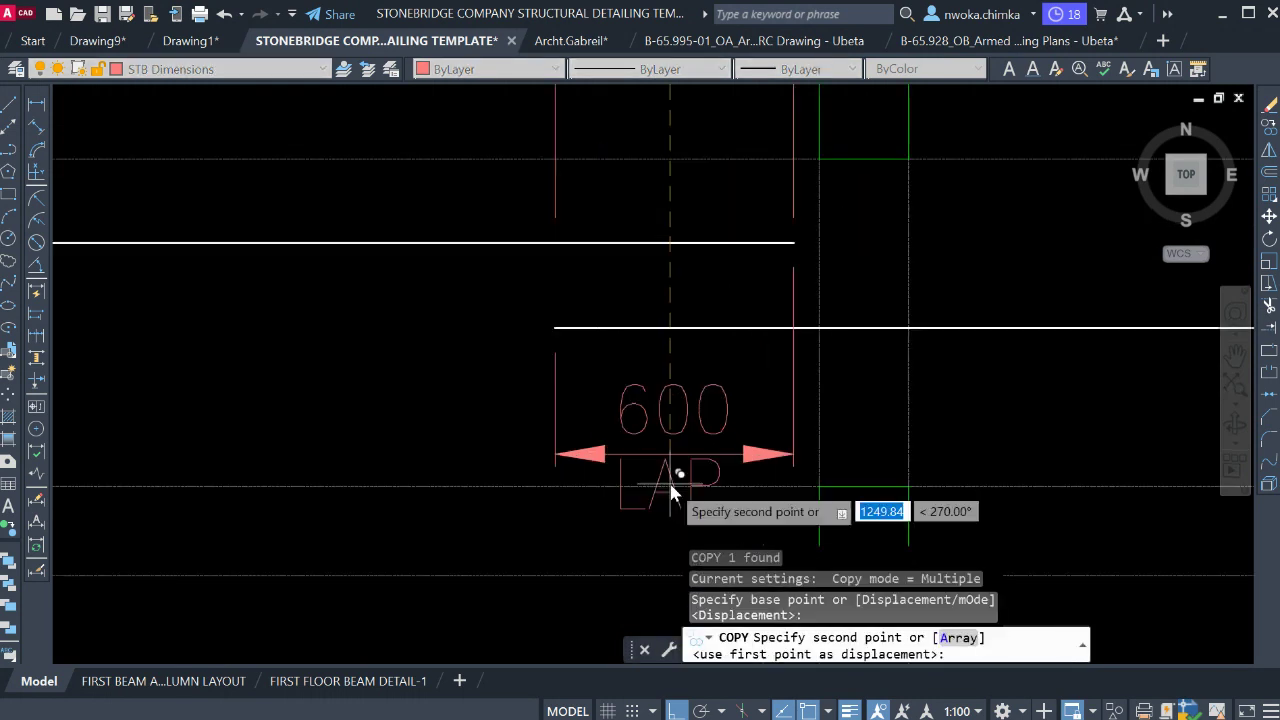
click(679, 503)
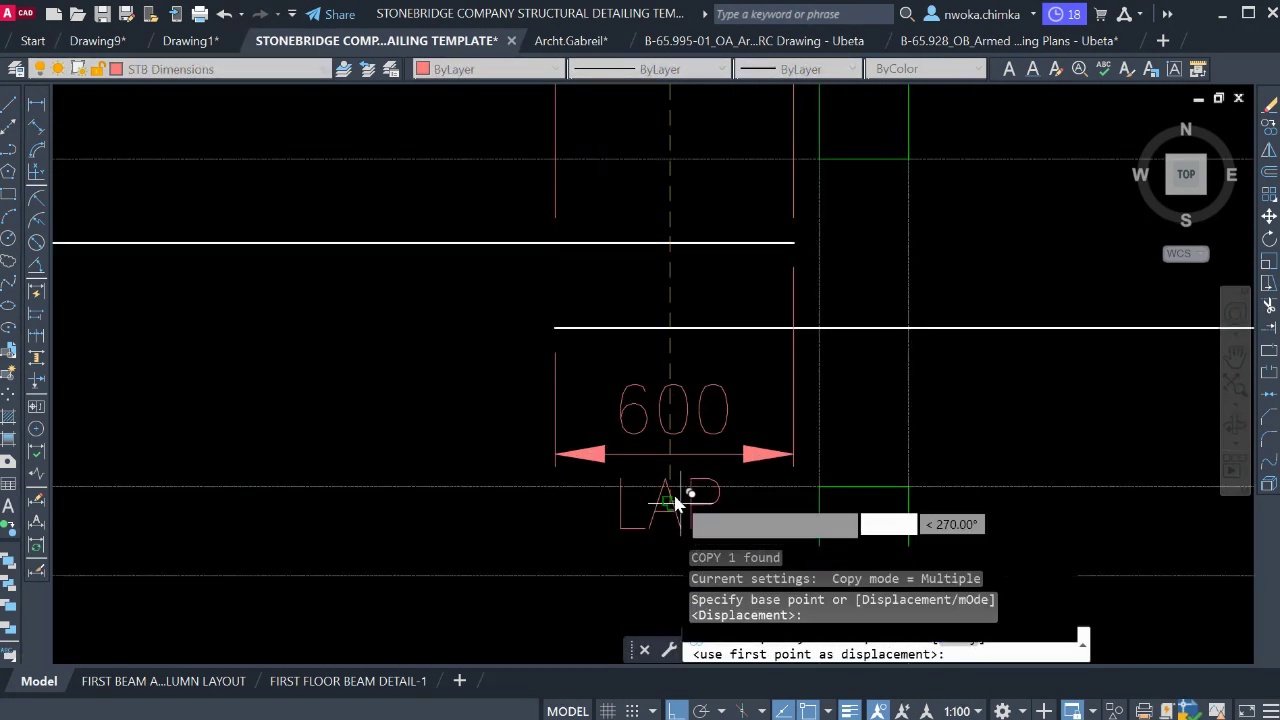
scroll(700, 380, down, 4)
key(Escape)
Erase the old lap dimension and its LAP text above the topmost strip.
click(792, 178)
click(630, 235)
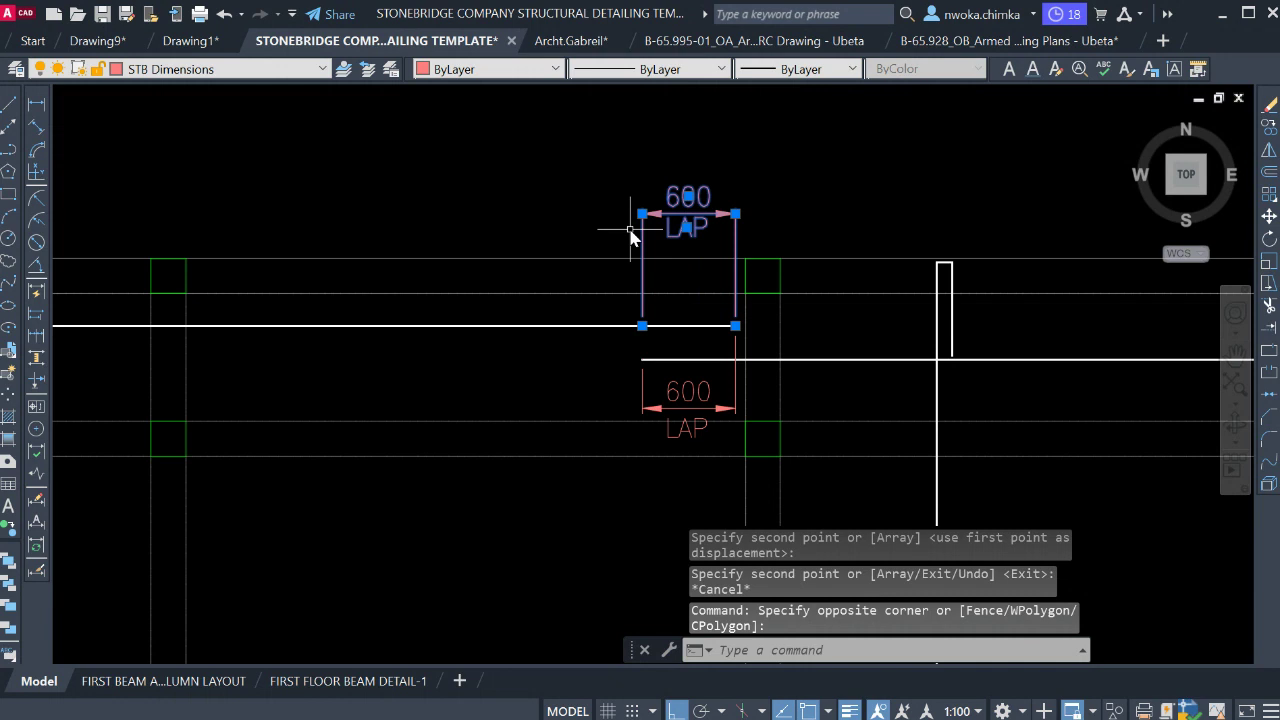
key(Return)
scroll(720, 425, up, 4)
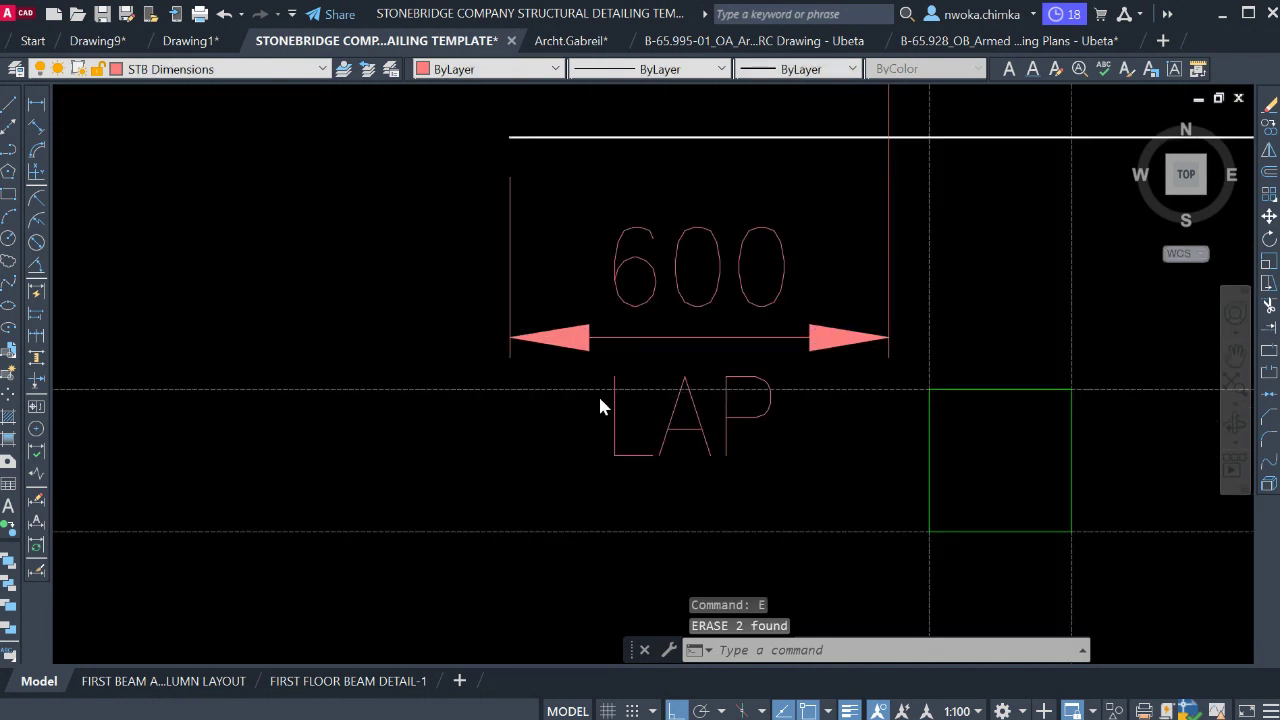
scroll(592, 376, up, 5)
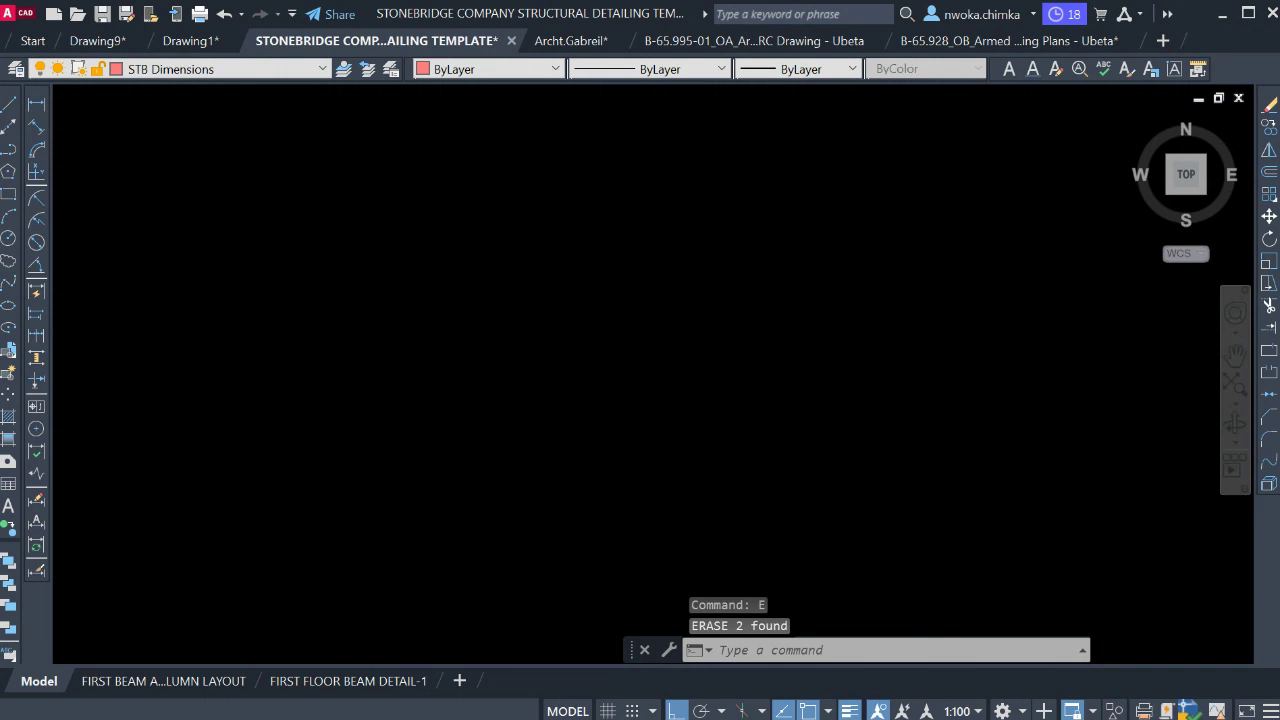
key(ctrl+z)
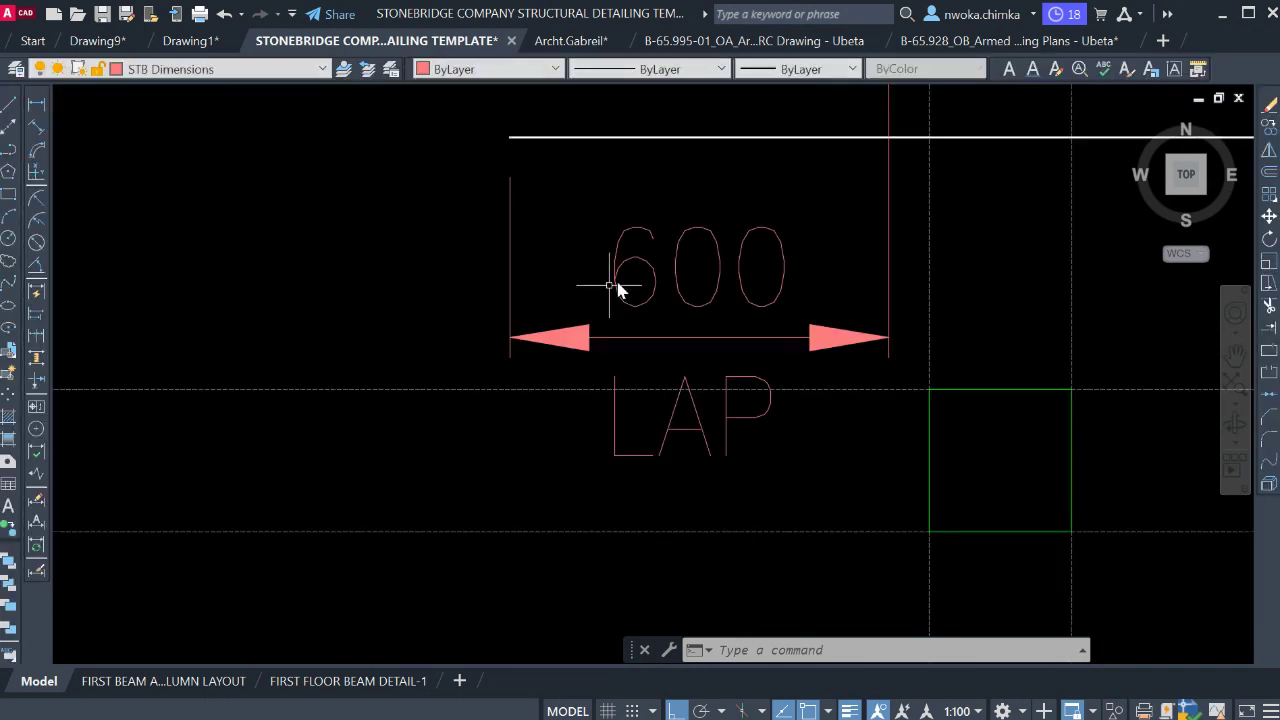
Draw a helper rectangle around the upper part of the LAP text and trim the beam line running through it.
scroll(693, 380, up, 1)
click(8, 195)
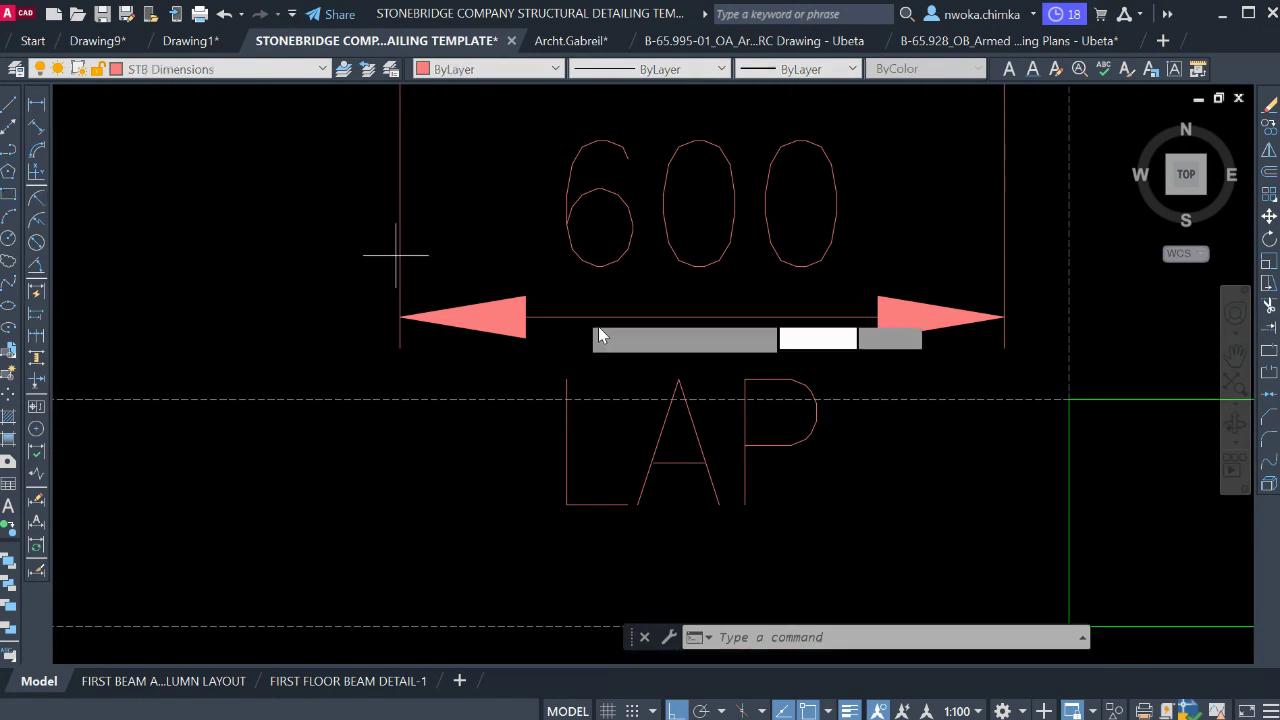
scroll(560, 365, up, 1)
click(533, 363)
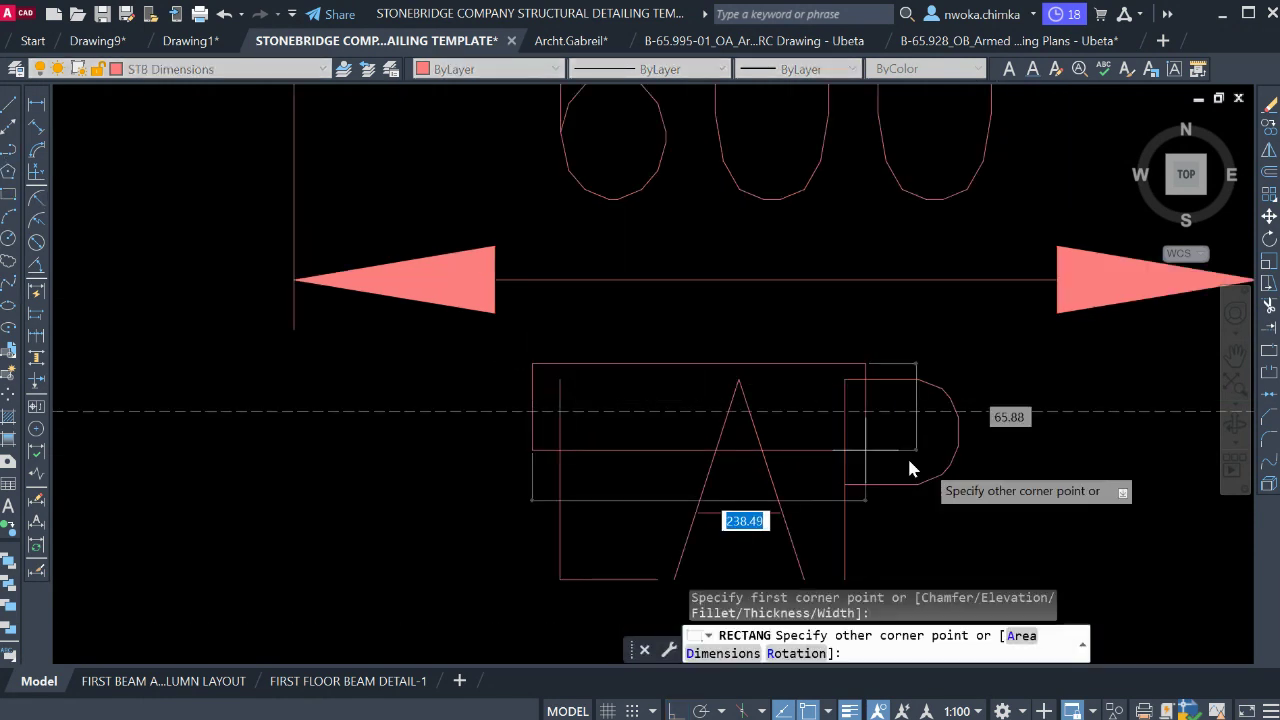
click(1005, 473)
text(T)
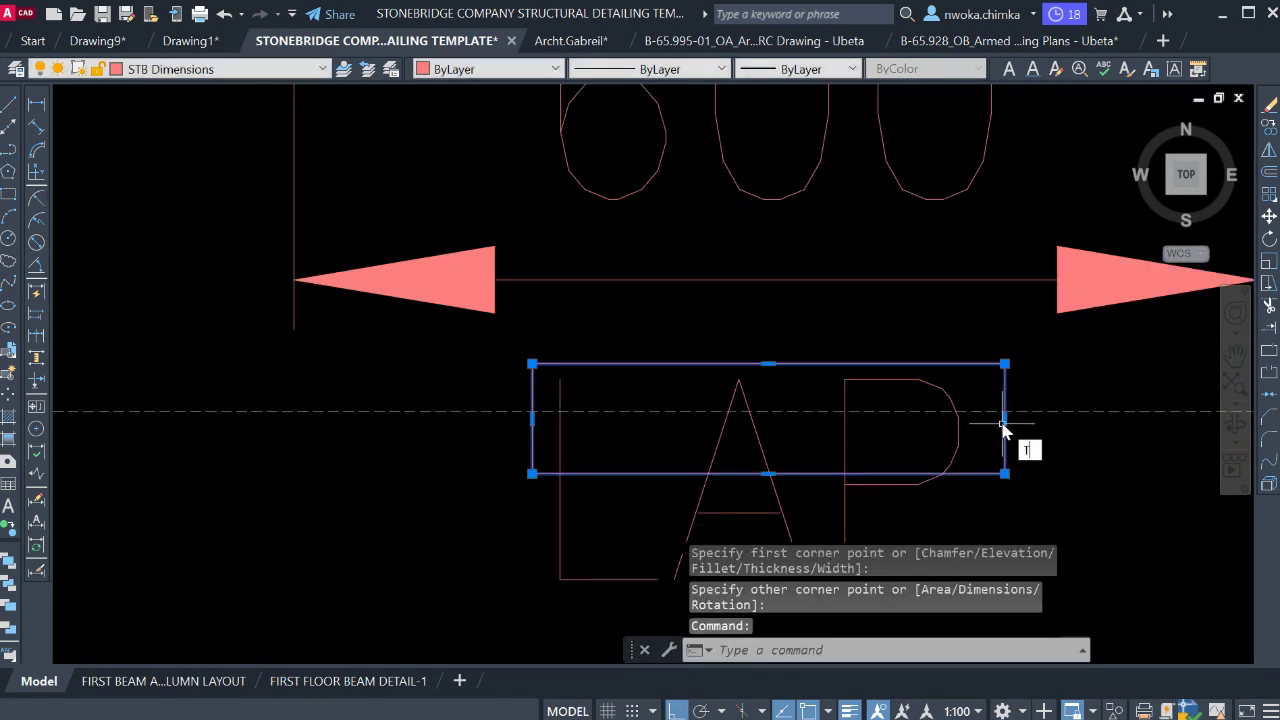
text(R)
key(Return)
drag(989, 405, 981, 421)
key(Escape)
Erase the helper rectangle around the LAP text.
click(1010, 390)
click(987, 369)
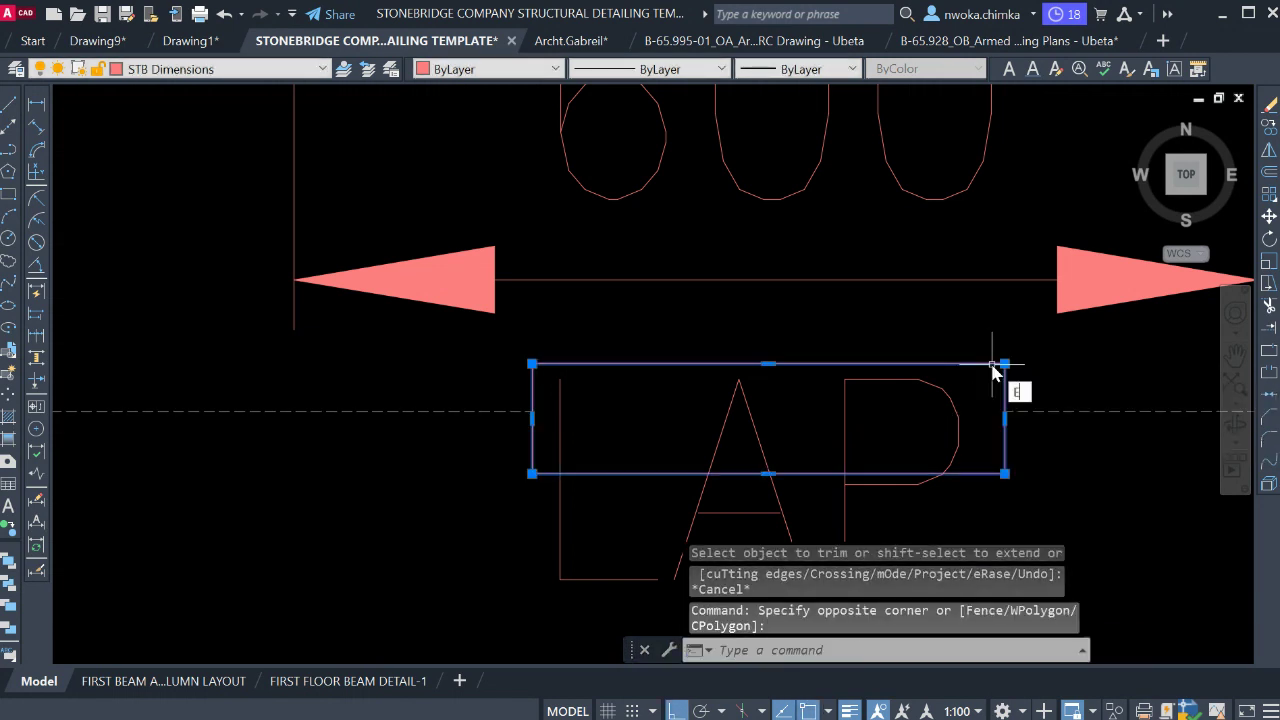
key(Return)
scroll(733, 355, down, 2)
Move the LAP text slightly straight up, closer to its dimension line.
click(790, 405)
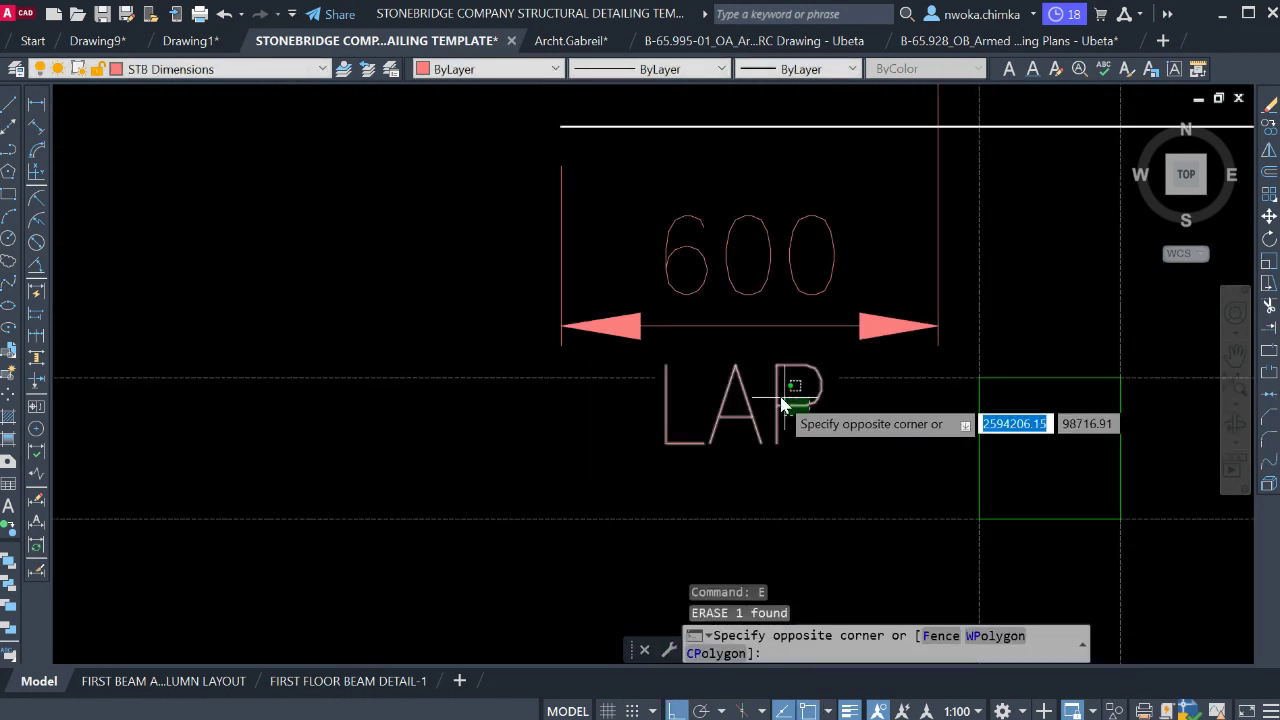
click(785, 405)
text(M)
key(Return)
scroll(815, 450, up, 2)
click(823, 456)
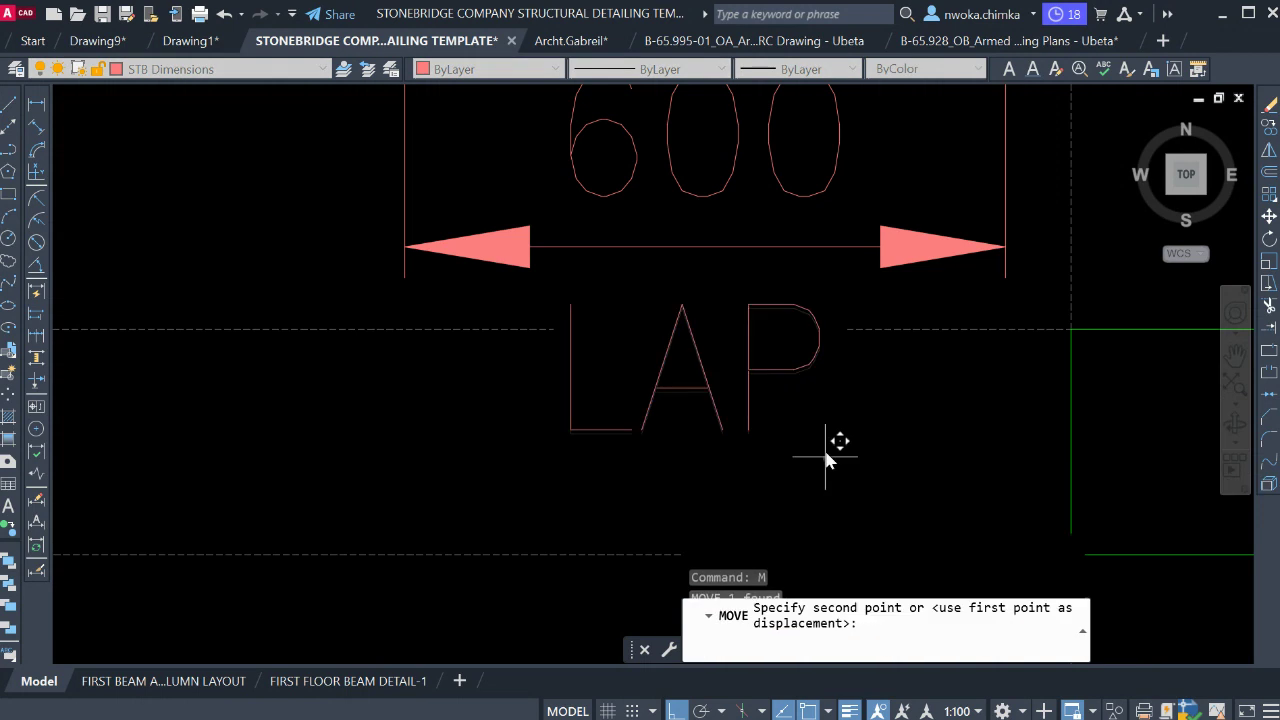
click(823, 439)
scroll(520, 397, down, 3)
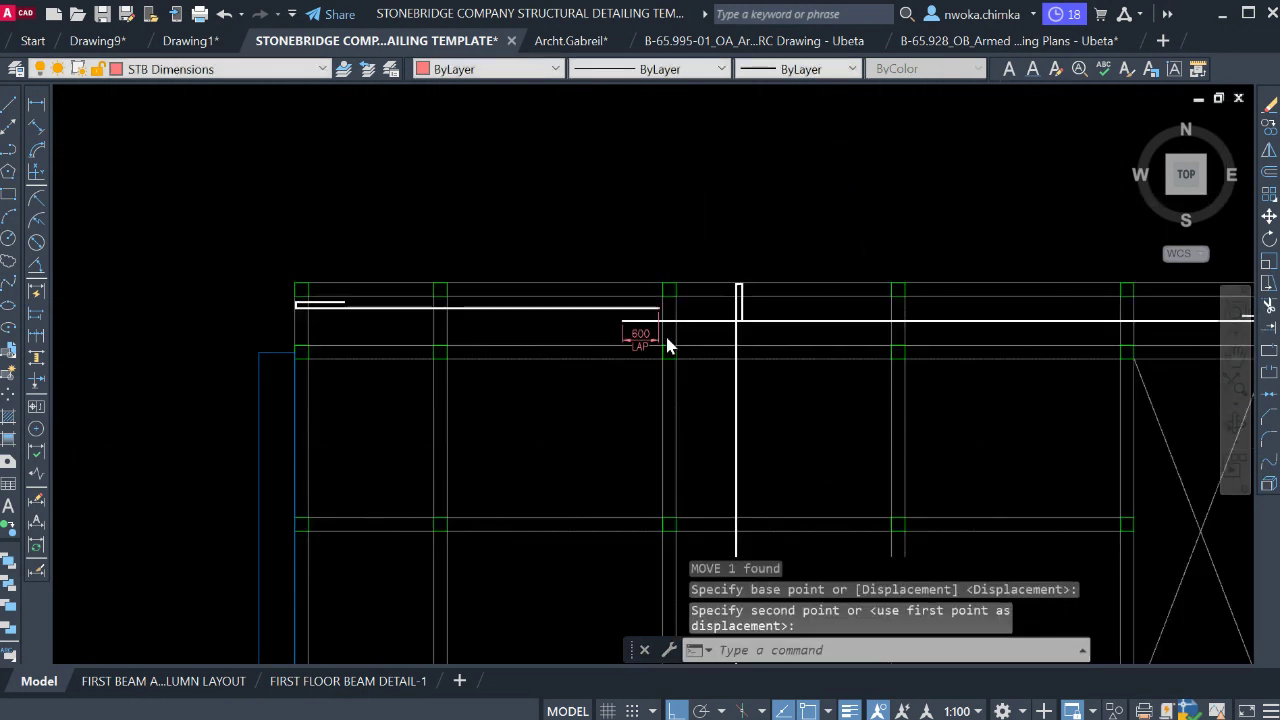
Erase the upper short blue divider line crossing the narrow projecting strip along the plan's left edge.
scroll(711, 288, down, 3)
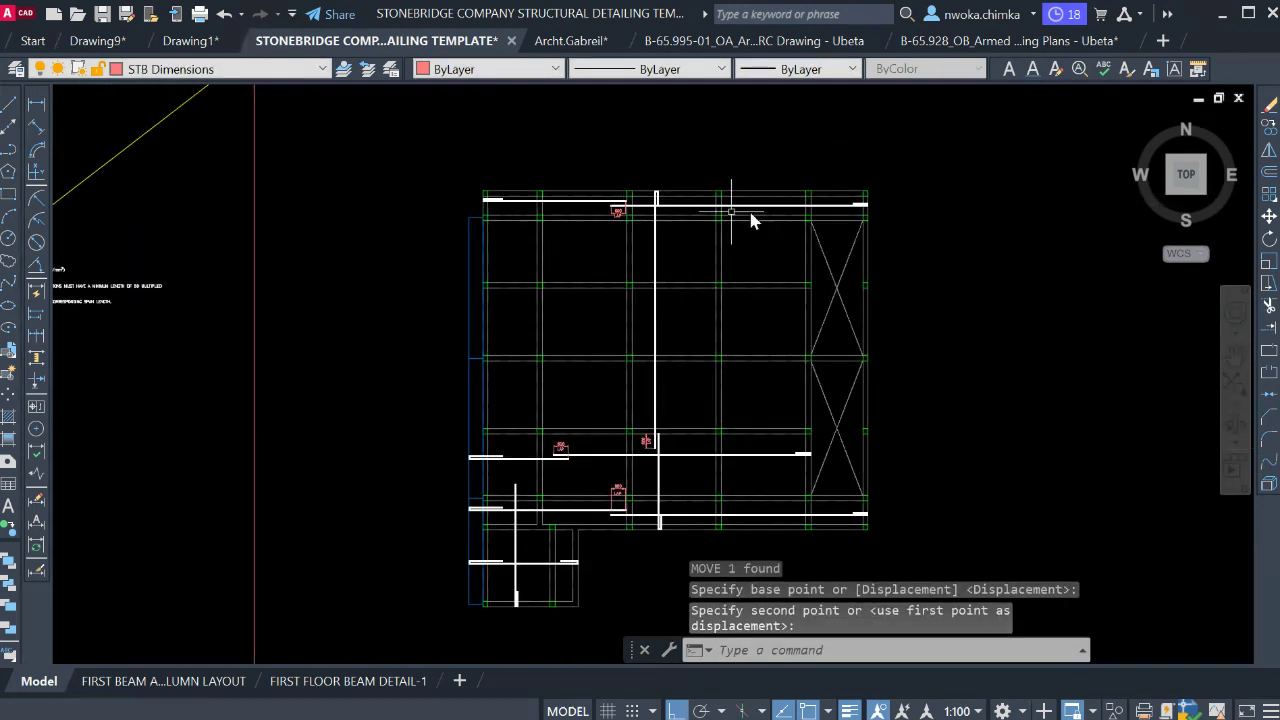
scroll(454, 354, up, 8)
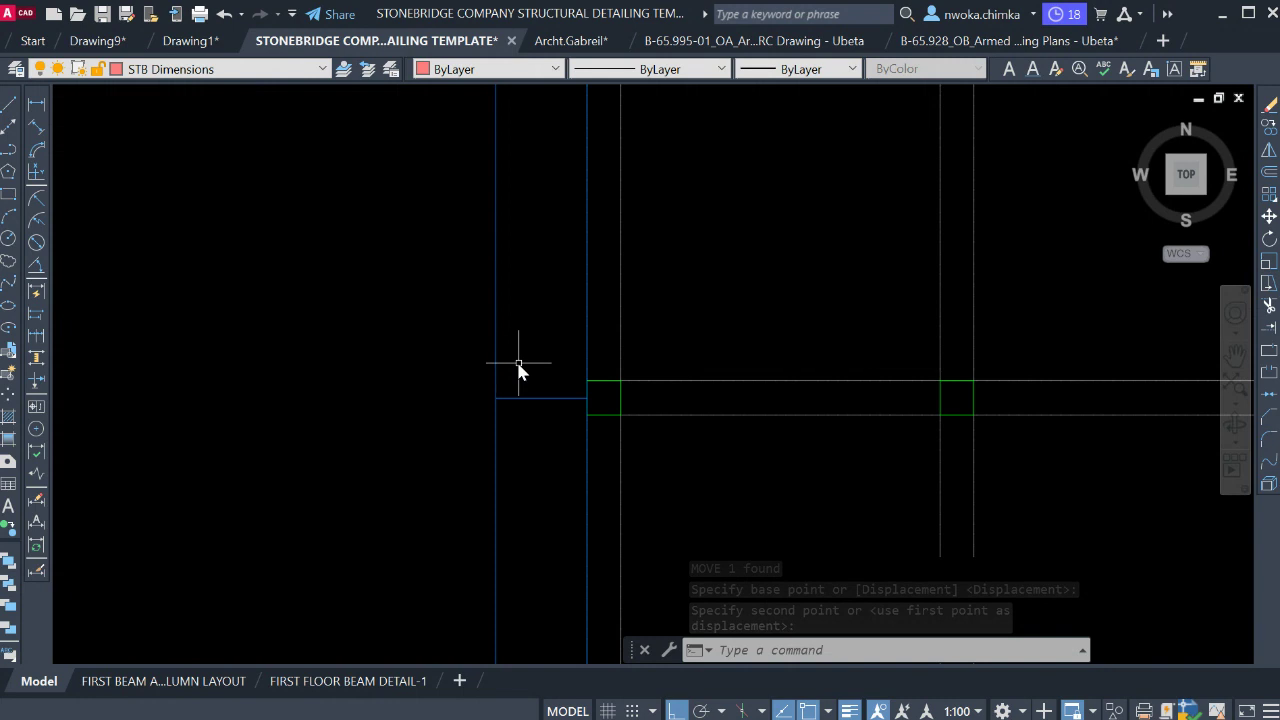
click(518, 370)
click(514, 402)
text(e)
key(Return)
scroll(578, 230, down, 3)
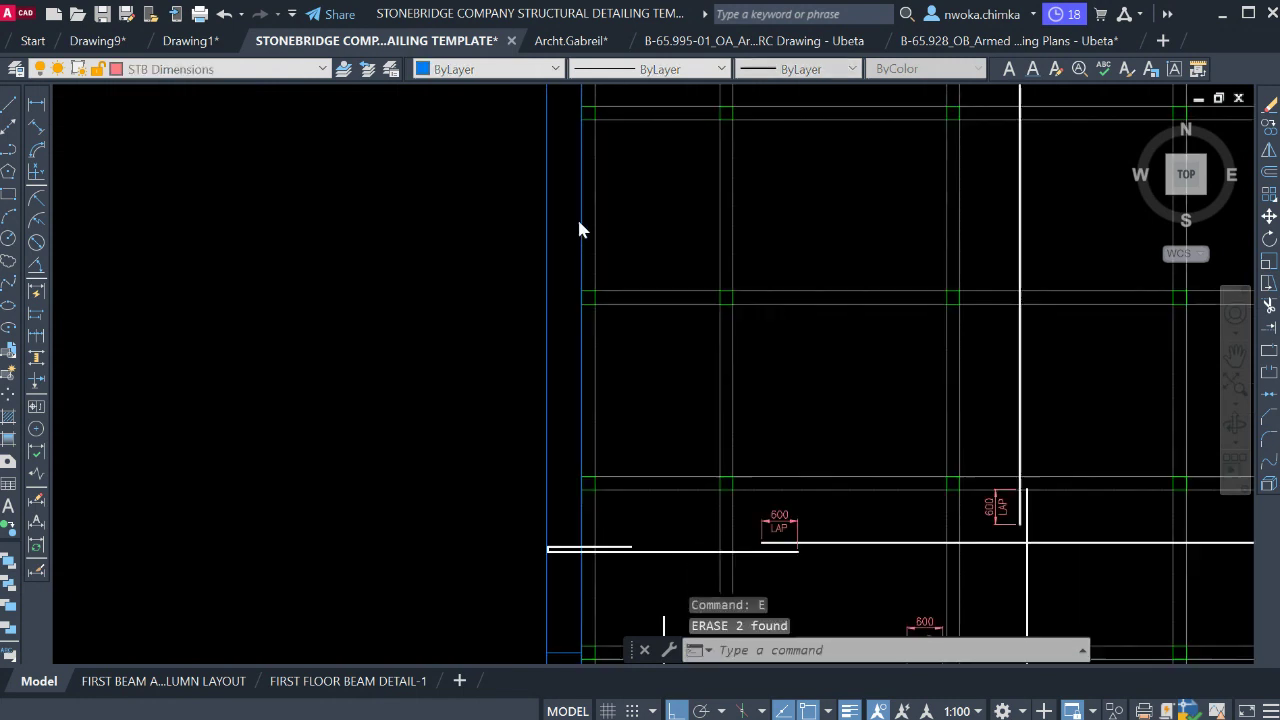
Erase the blue divider line crossing the projecting strip just above the second-lowest hooked horizontal bar.
scroll(555, 350, up, 5)
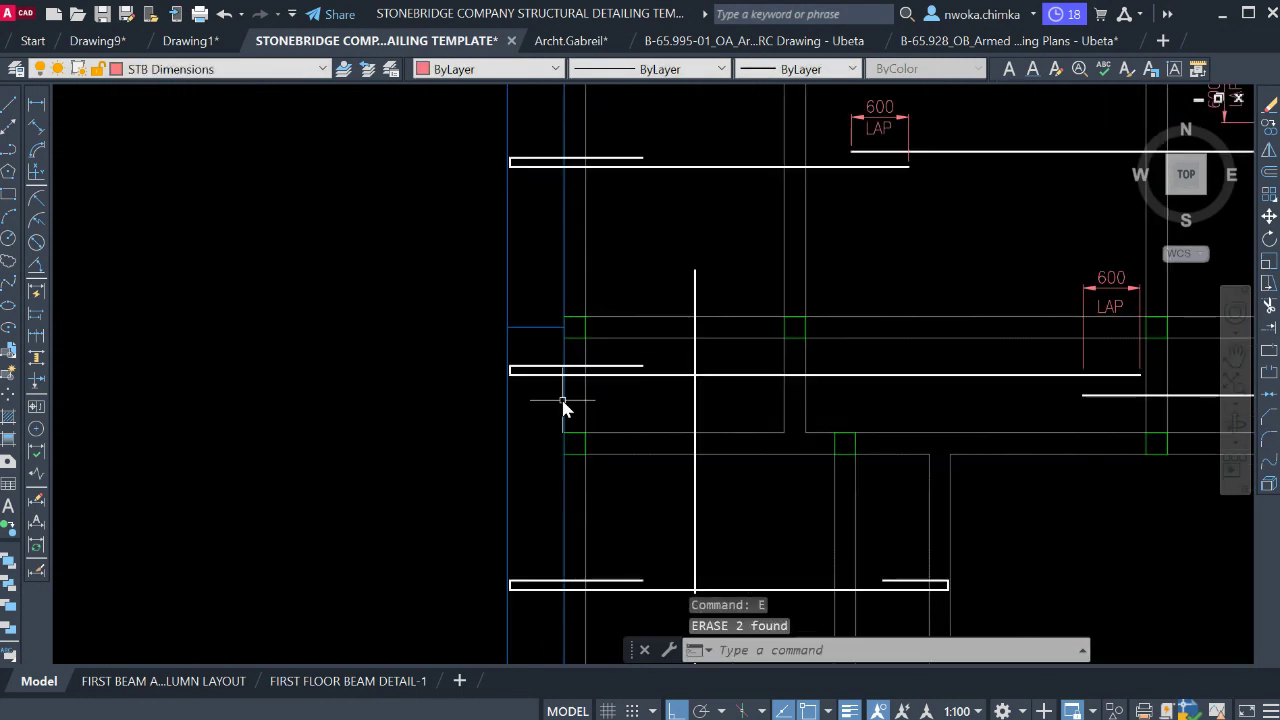
click(532, 340)
click(521, 316)
text(e)
key(Return)
scroll(521, 316, down, 3)
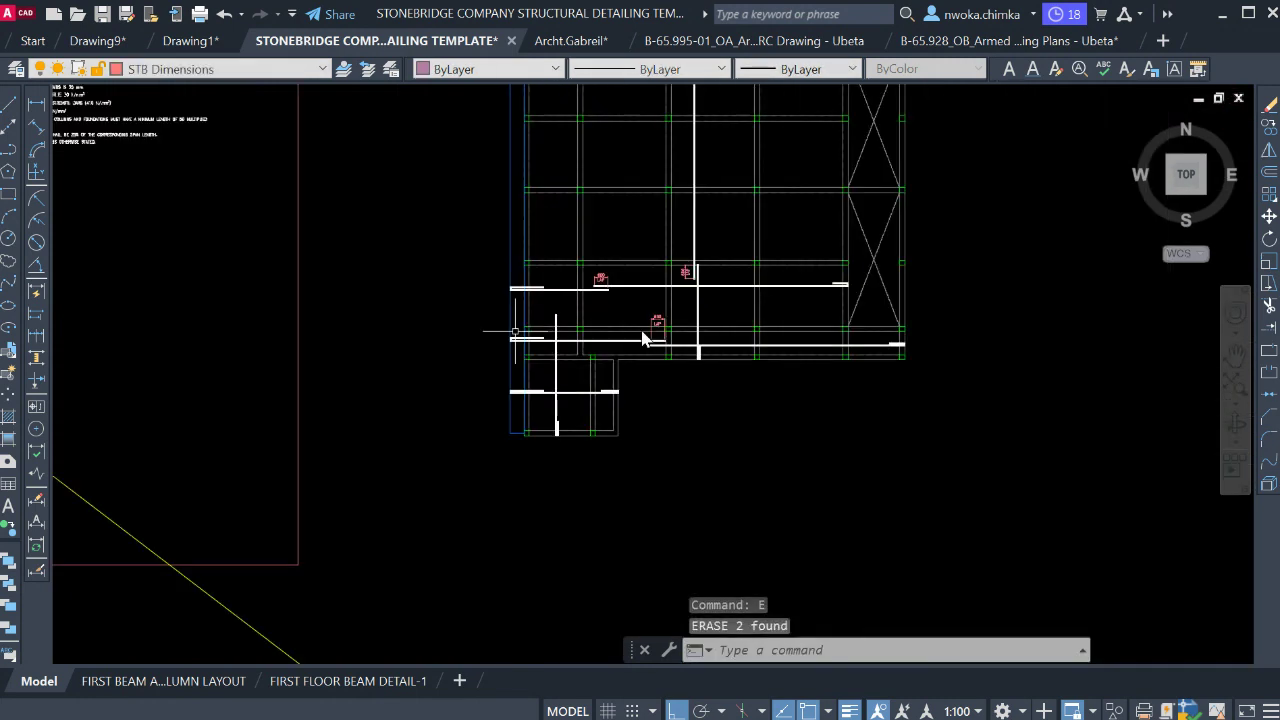
Move the lapped horizontal bars and their 600 LAP label straight up from the fourth bay row to the second bay row.
scroll(642, 333, down, 3)
scroll(670, 234, up, 3)
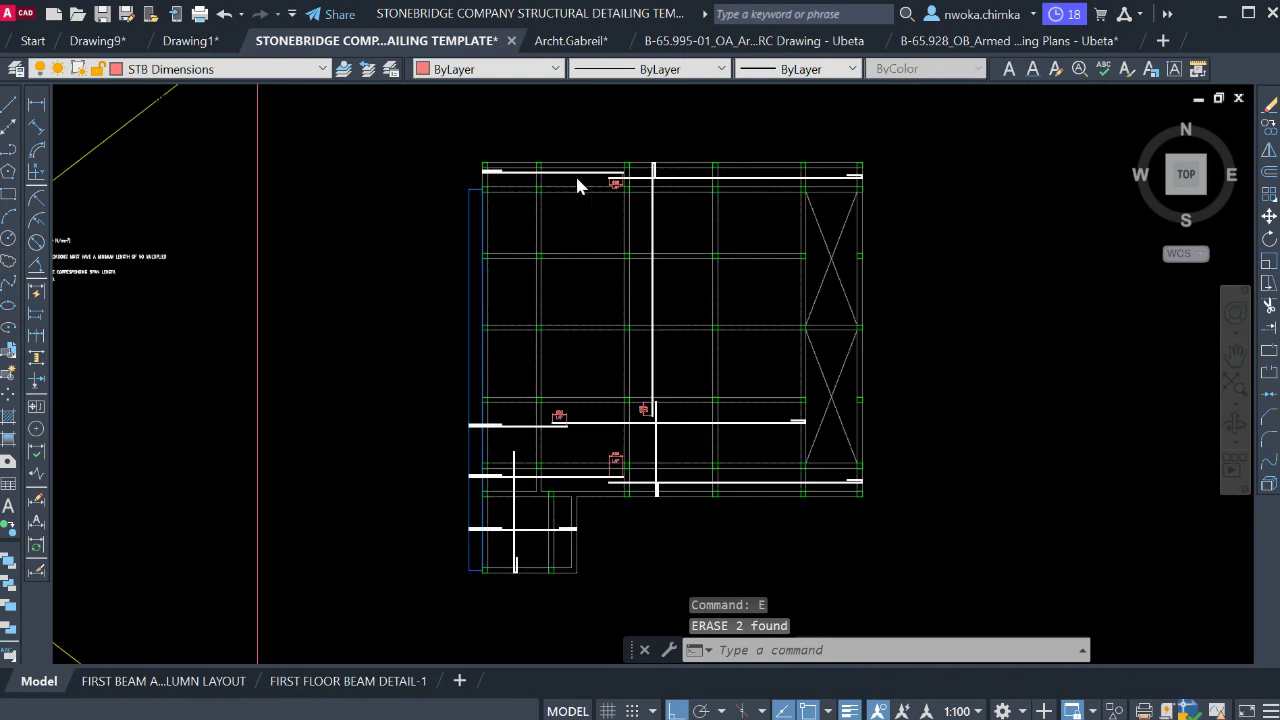
scroll(577, 186, up, 3)
scroll(352, 168, down, 1)
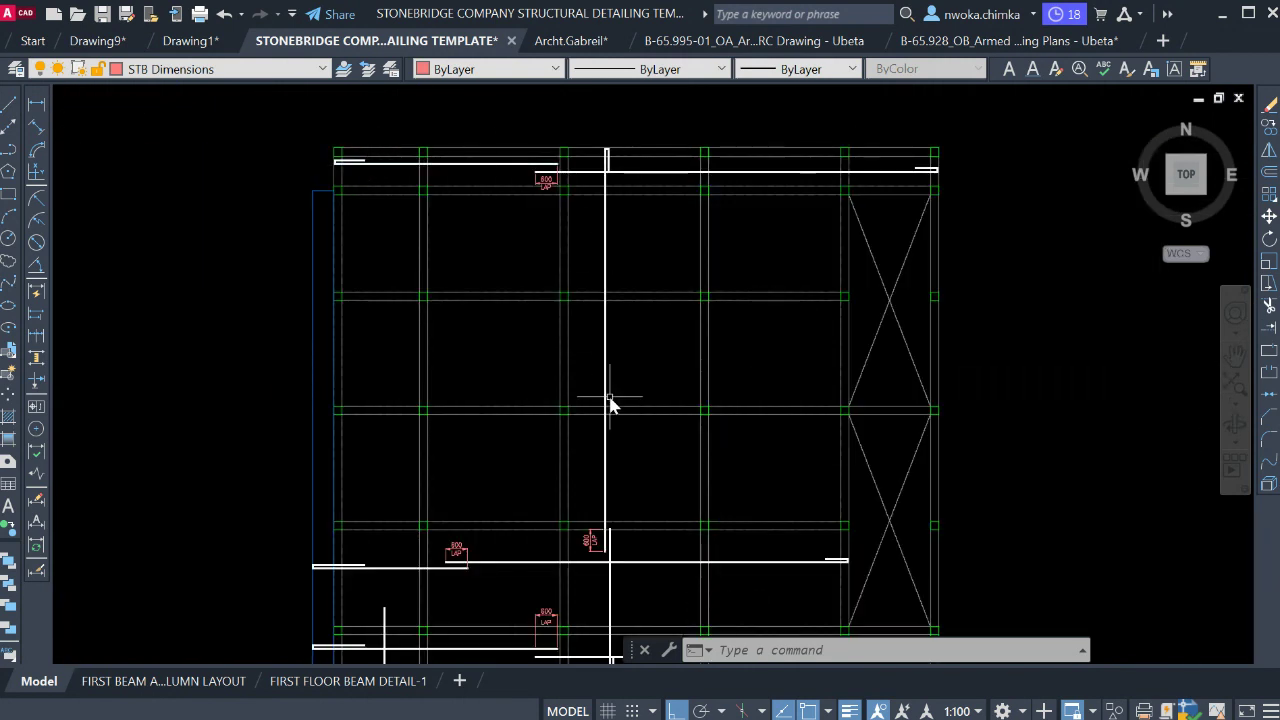
middle_drag(610, 397, 628, 264)
scroll(631, 245, down, 1)
scroll(517, 378, up, 3)
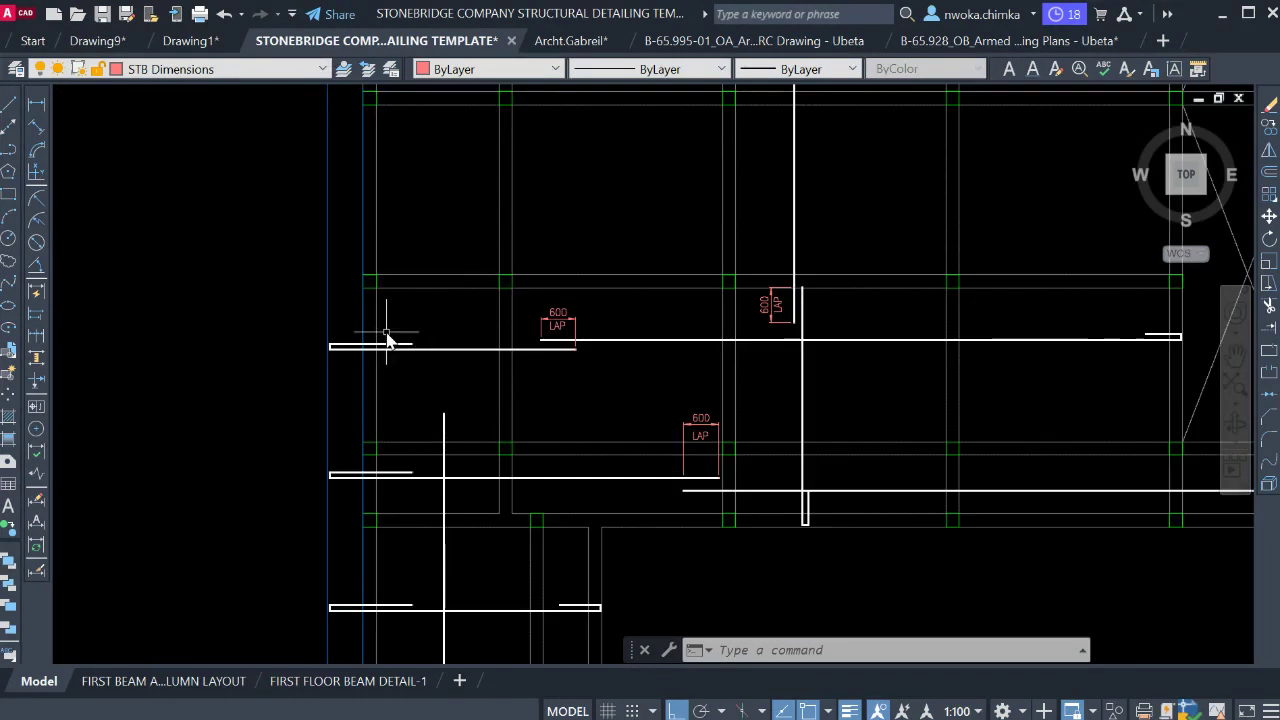
click(264, 313)
click(650, 388)
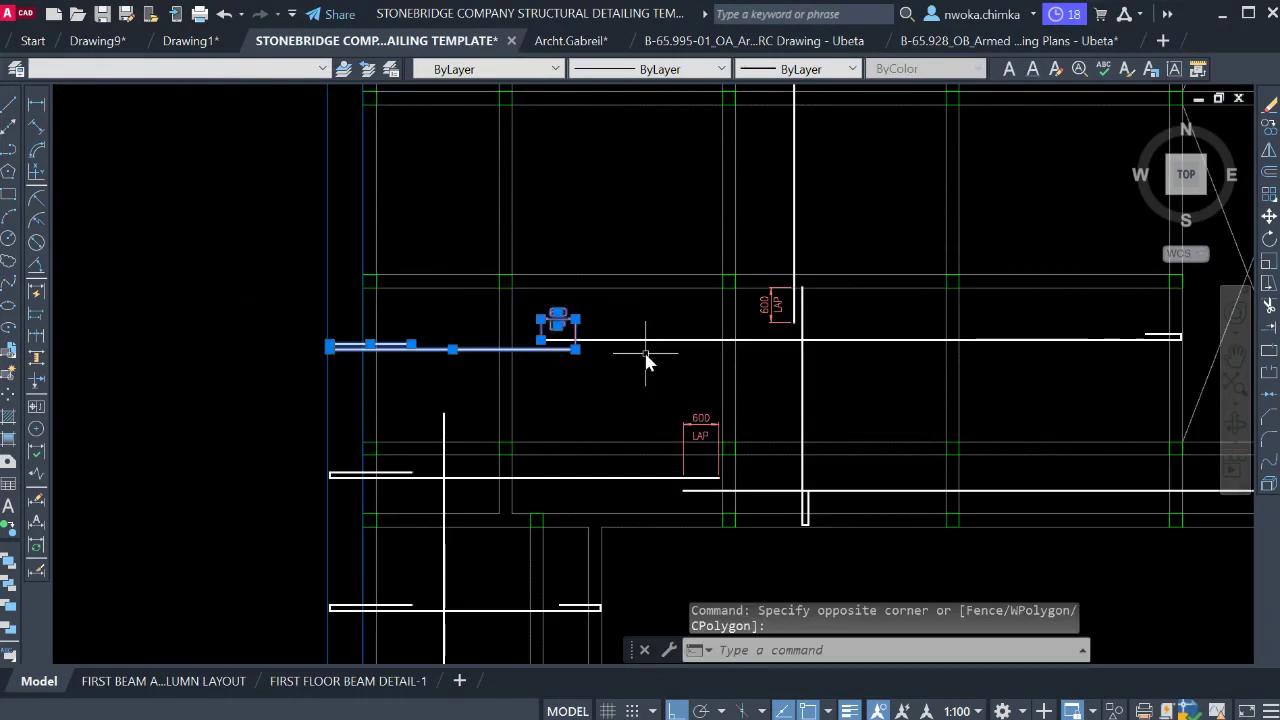
scroll(540, 345, down, 3)
scroll(815, 341, up, 3)
scroll(537, 323, up, 2)
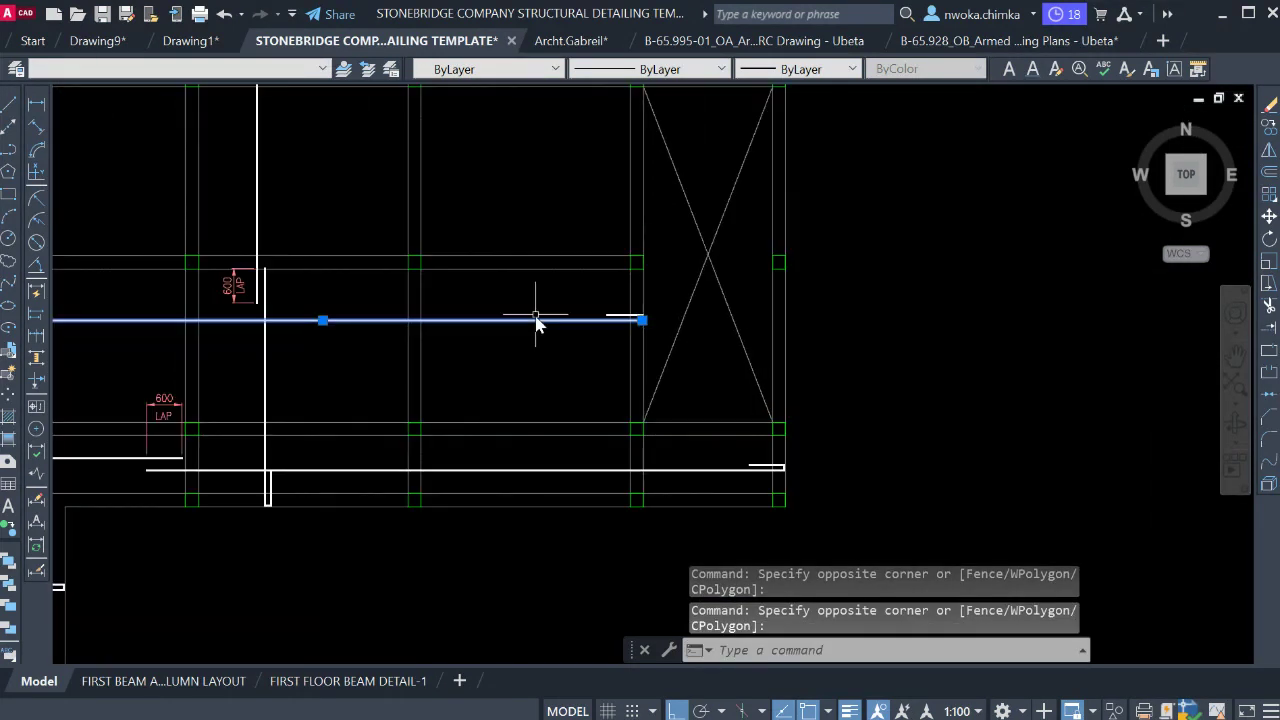
click(683, 365)
scroll(683, 365, down, 2)
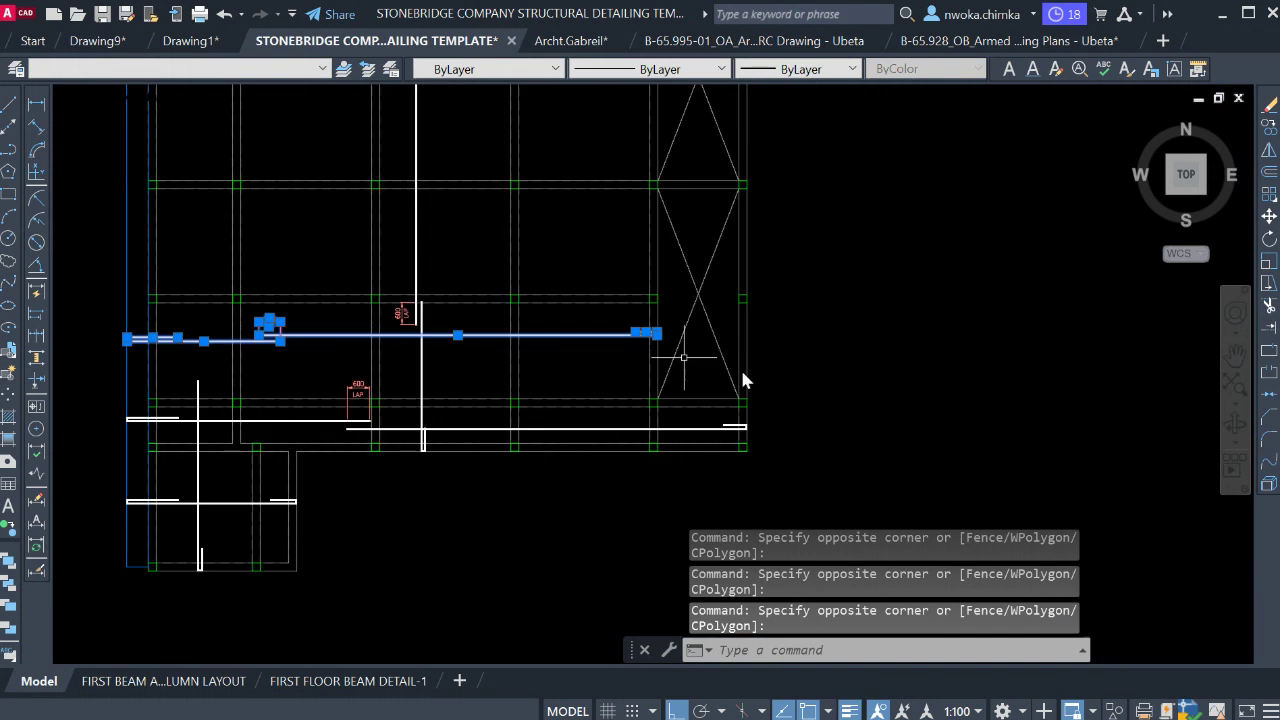
text(m)
key(Return)
scroll(966, 418, down, 1)
click(1002, 425)
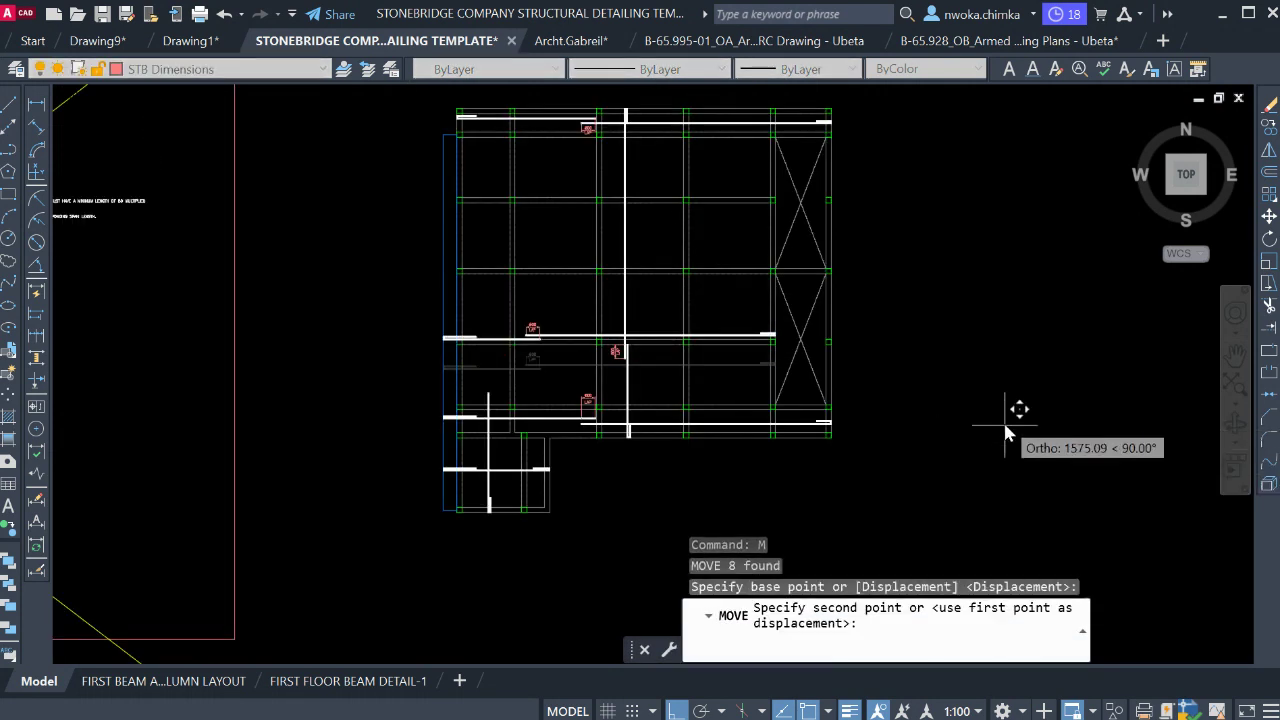
click(1021, 340)
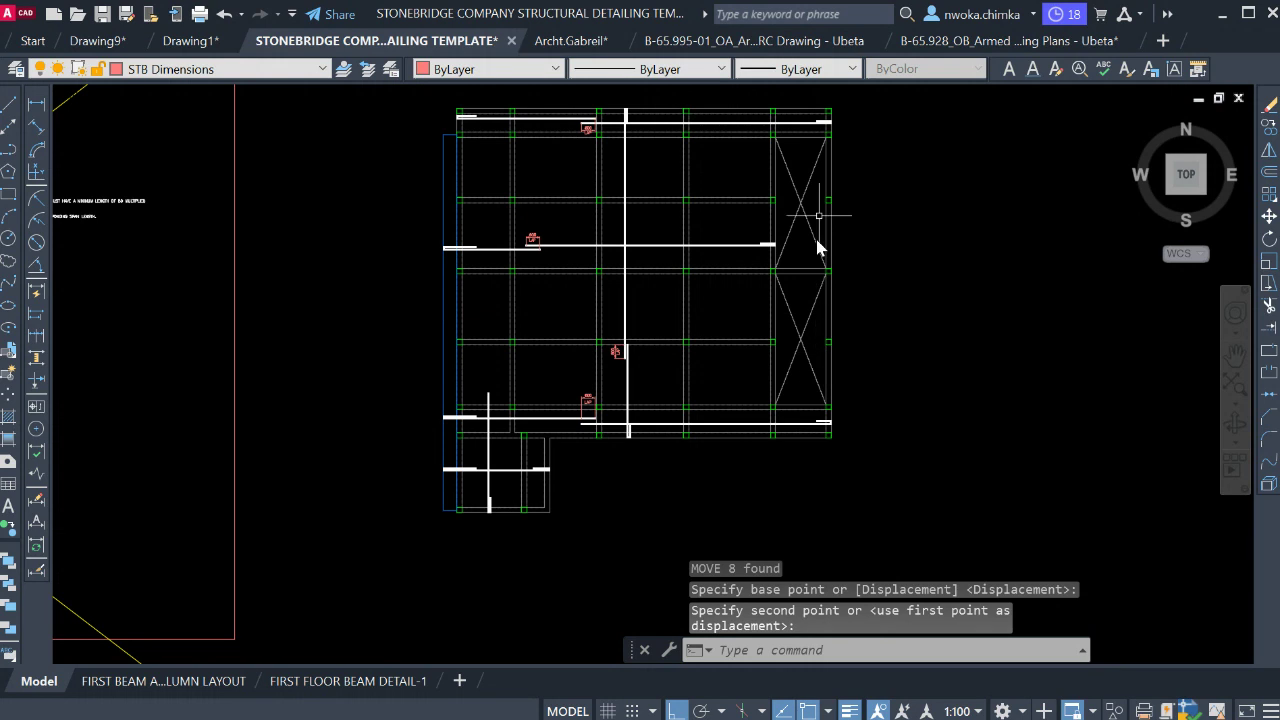
scroll(822, 176, up, 2)
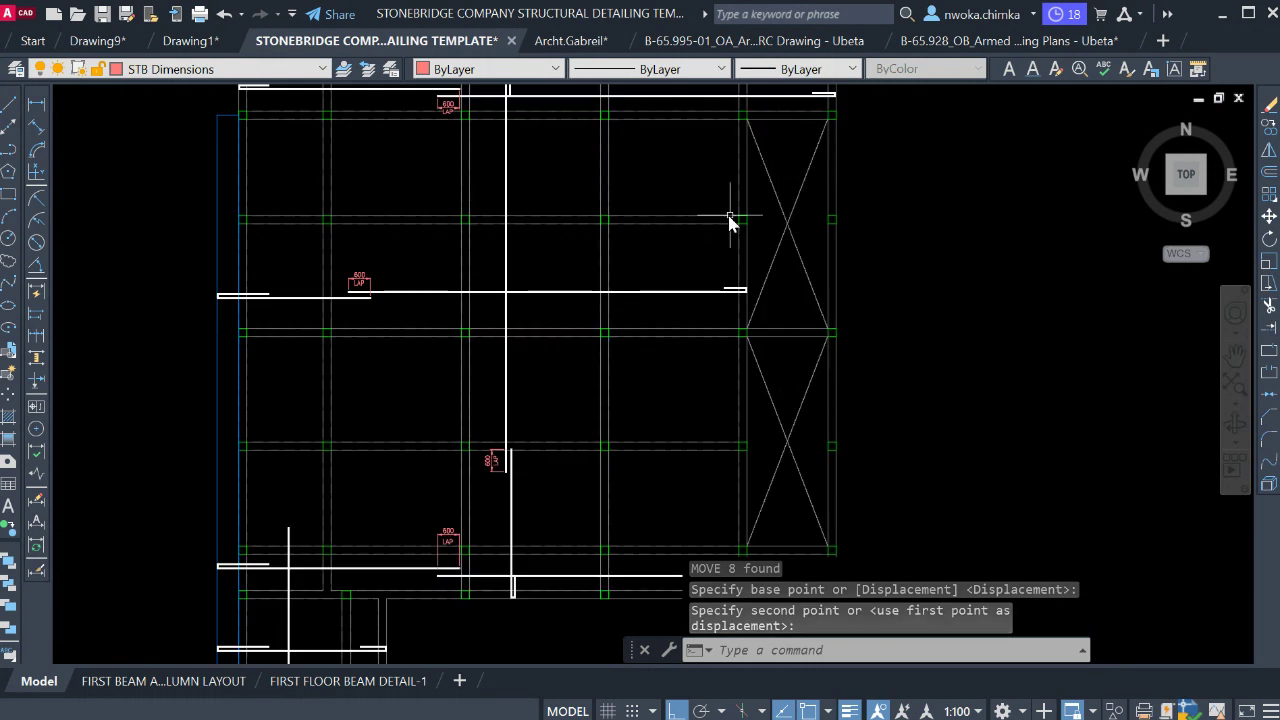
scroll(763, 250, down, 2)
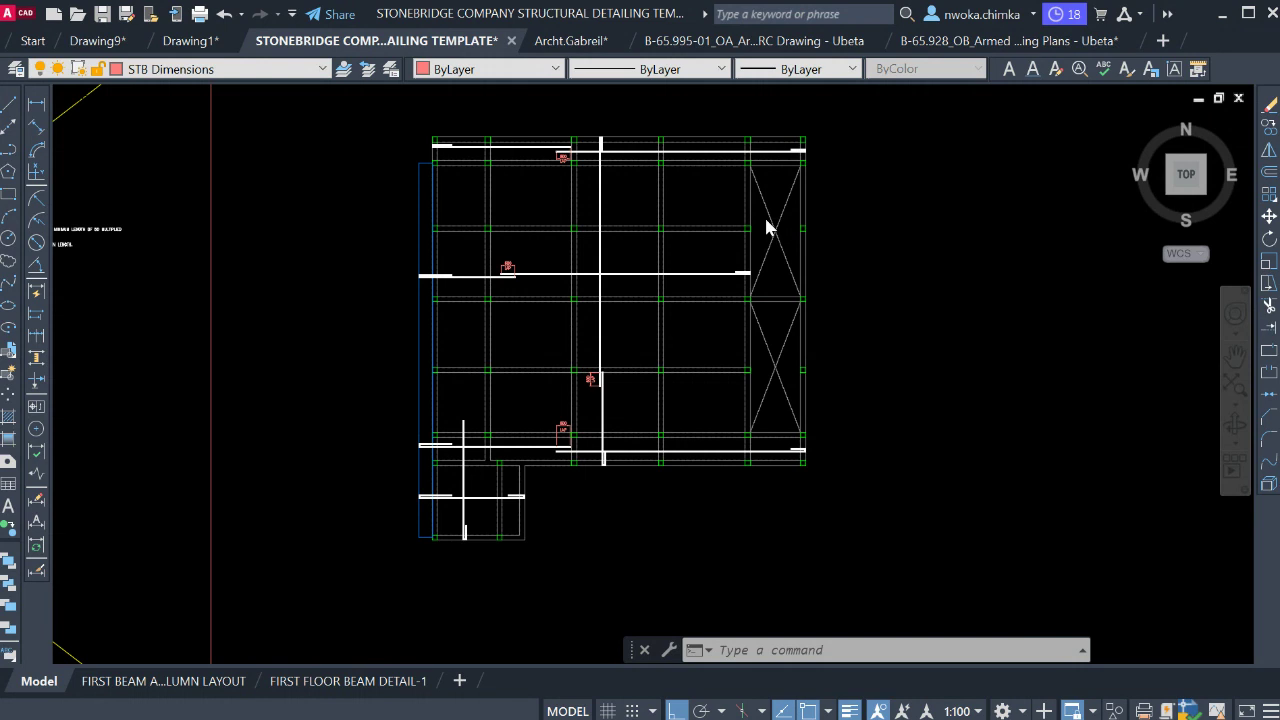
scroll(766, 226, up, 2)
scroll(800, 285, down, 2)
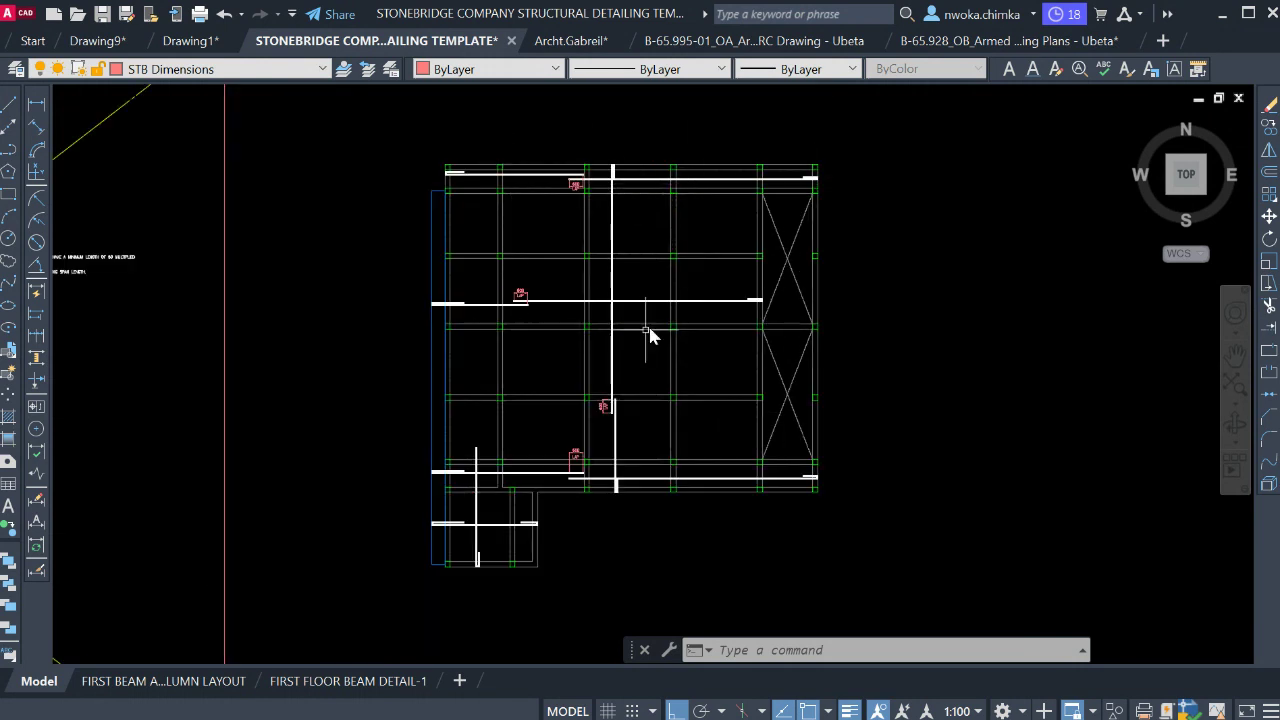
middle_drag(649, 412, 651, 354)
middle_drag(576, 275, 576, 356)
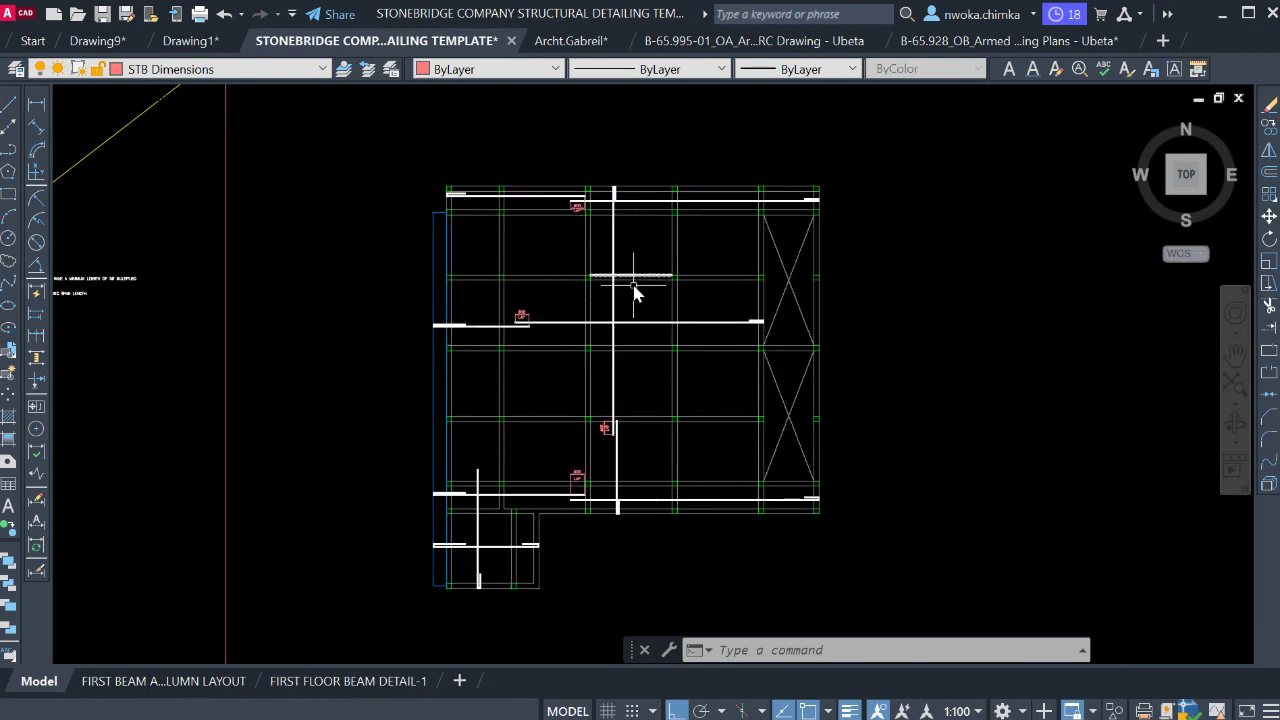
scroll(650, 348, up, 2)
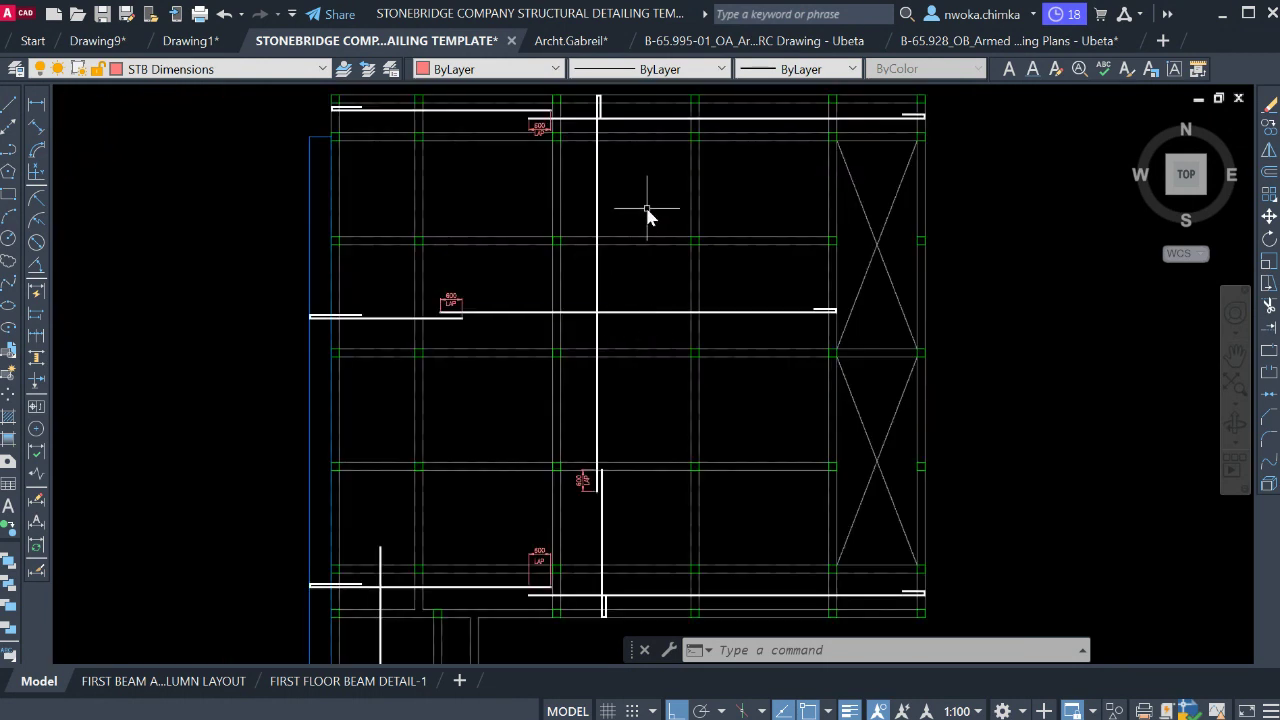
Examine how the short bars over the beams and at the slab edges are arranged in the reference slab reinforcement detail.
scroll(819, 207, down, 4)
middle_drag(414, 331, 914, 323)
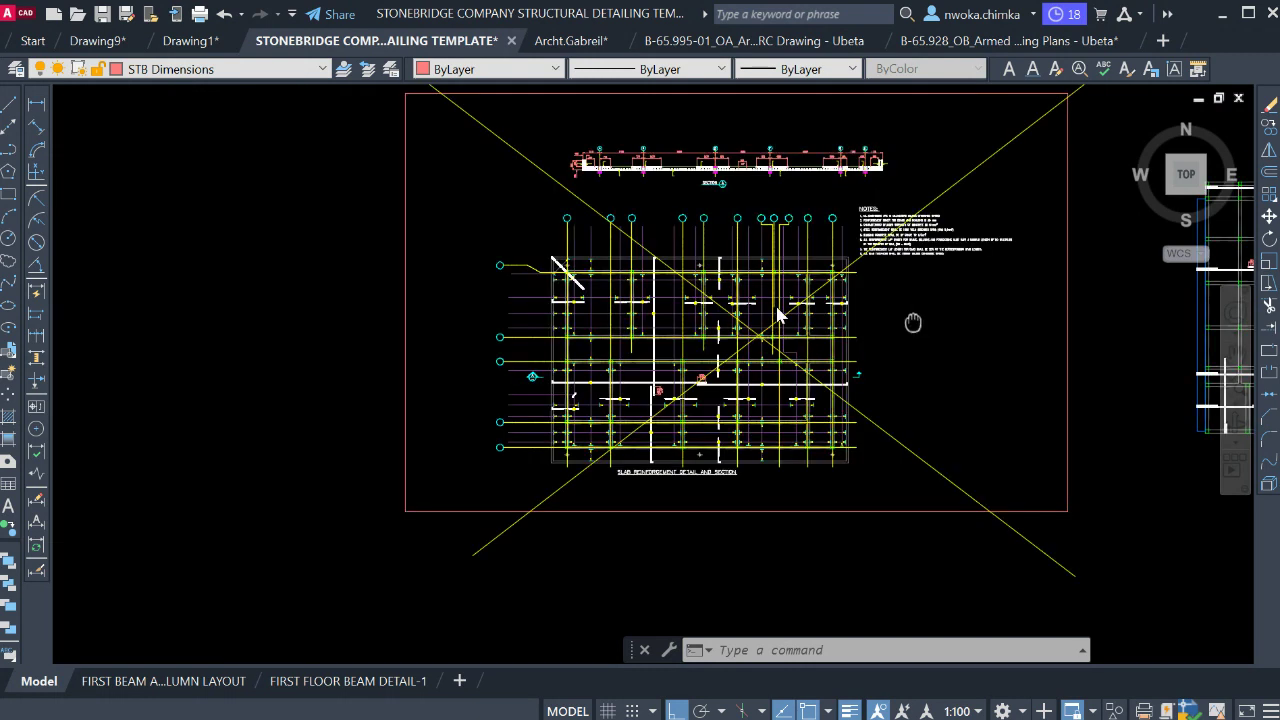
scroll(682, 311, up, 3)
scroll(683, 318, down, 8)
scroll(749, 314, up, 5)
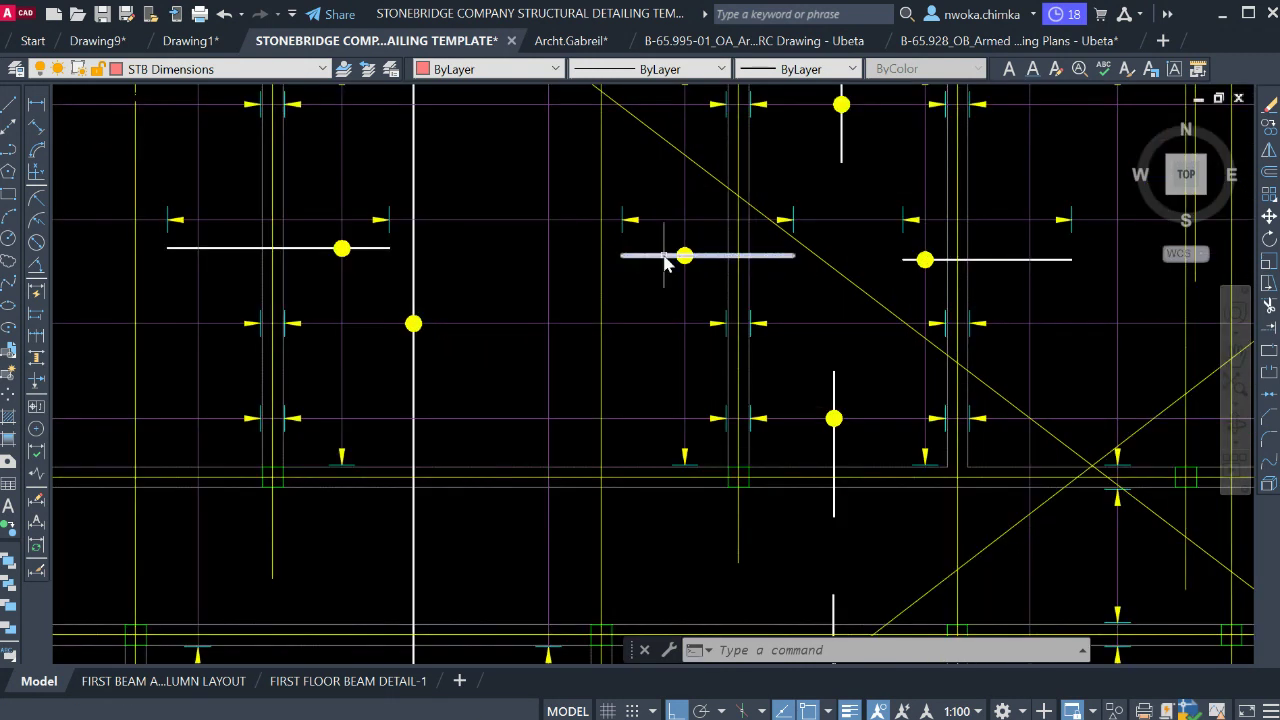
scroll(631, 306, down, 2)
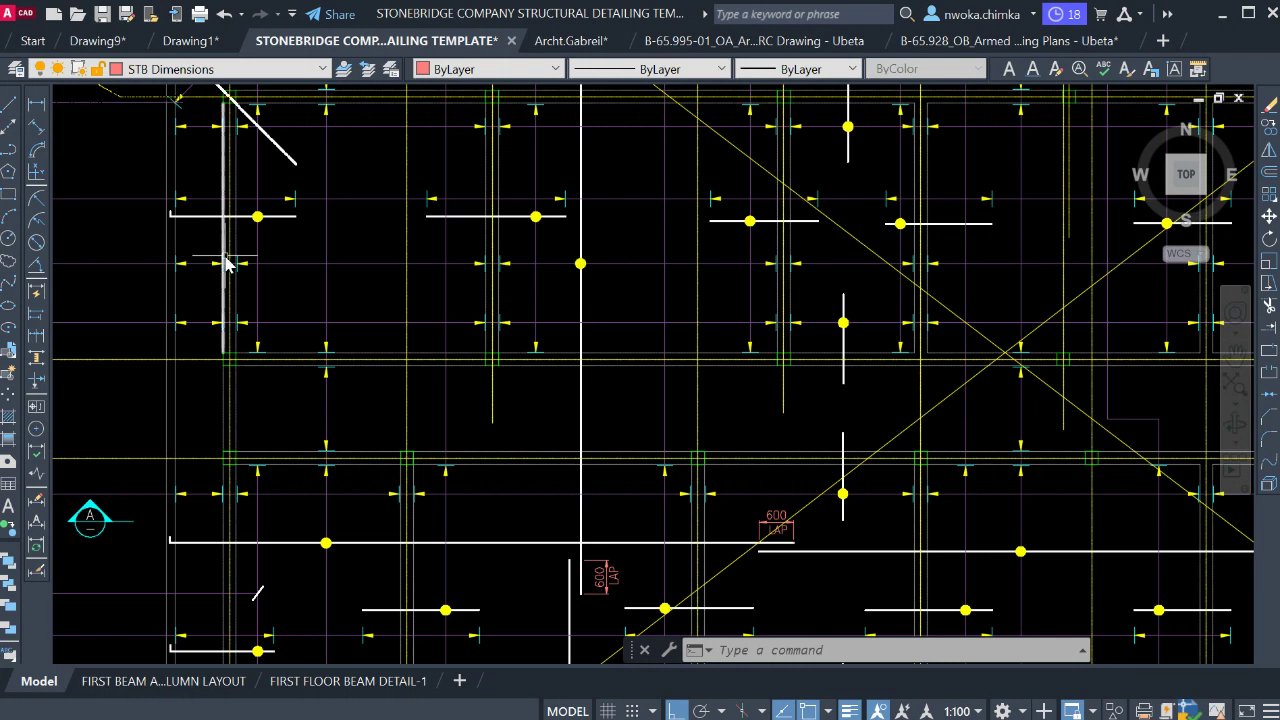
scroll(191, 271, down, 5)
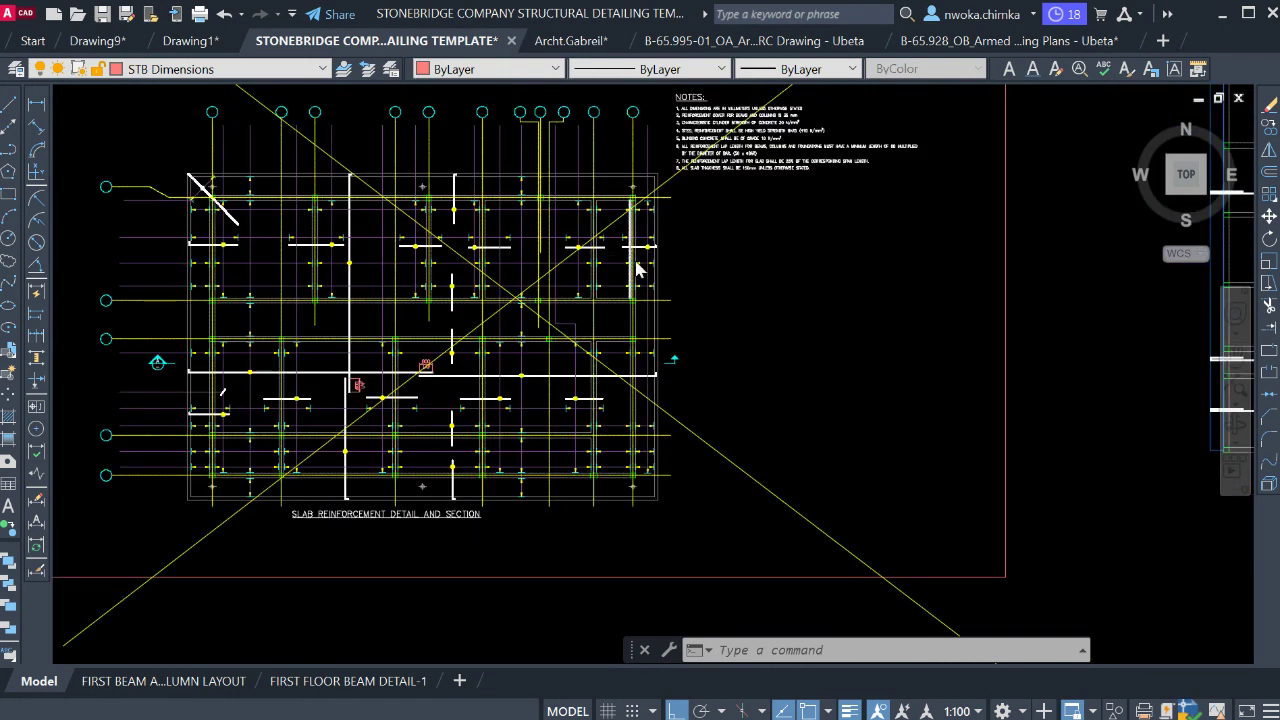
scroll(637, 270, up, 2)
scroll(560, 250, up, 4)
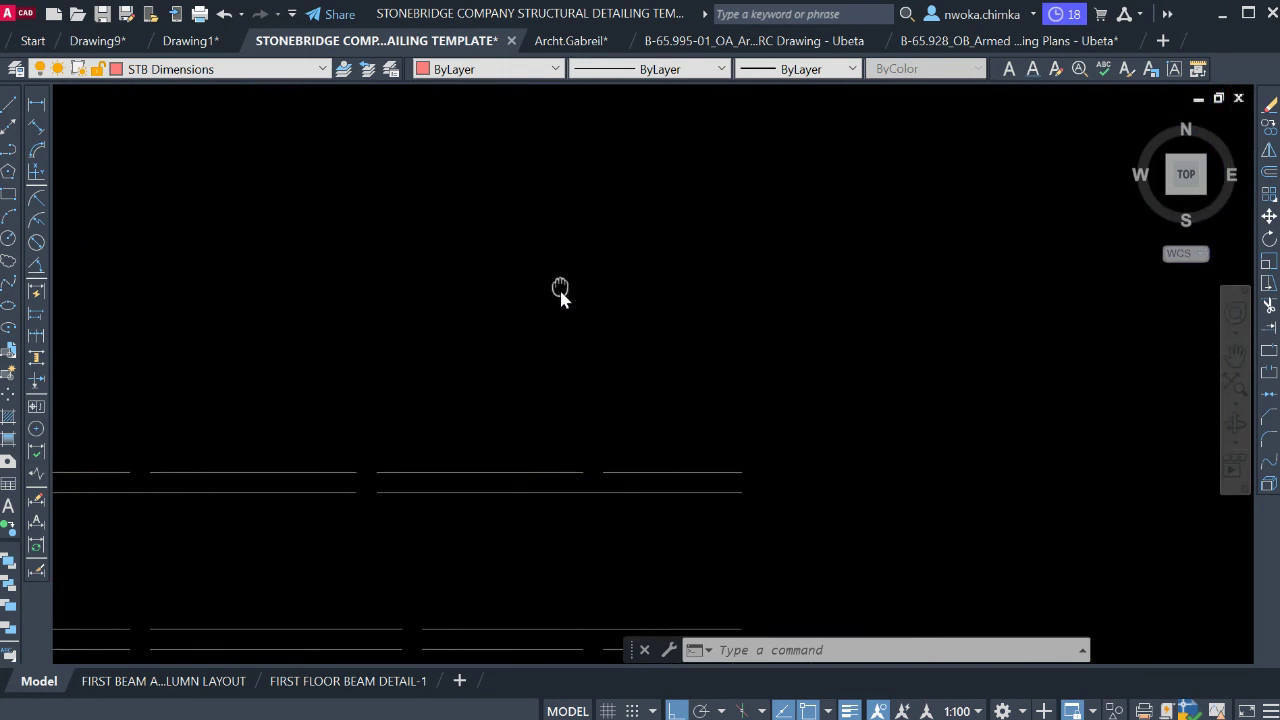
scroll(544, 290, down, 5)
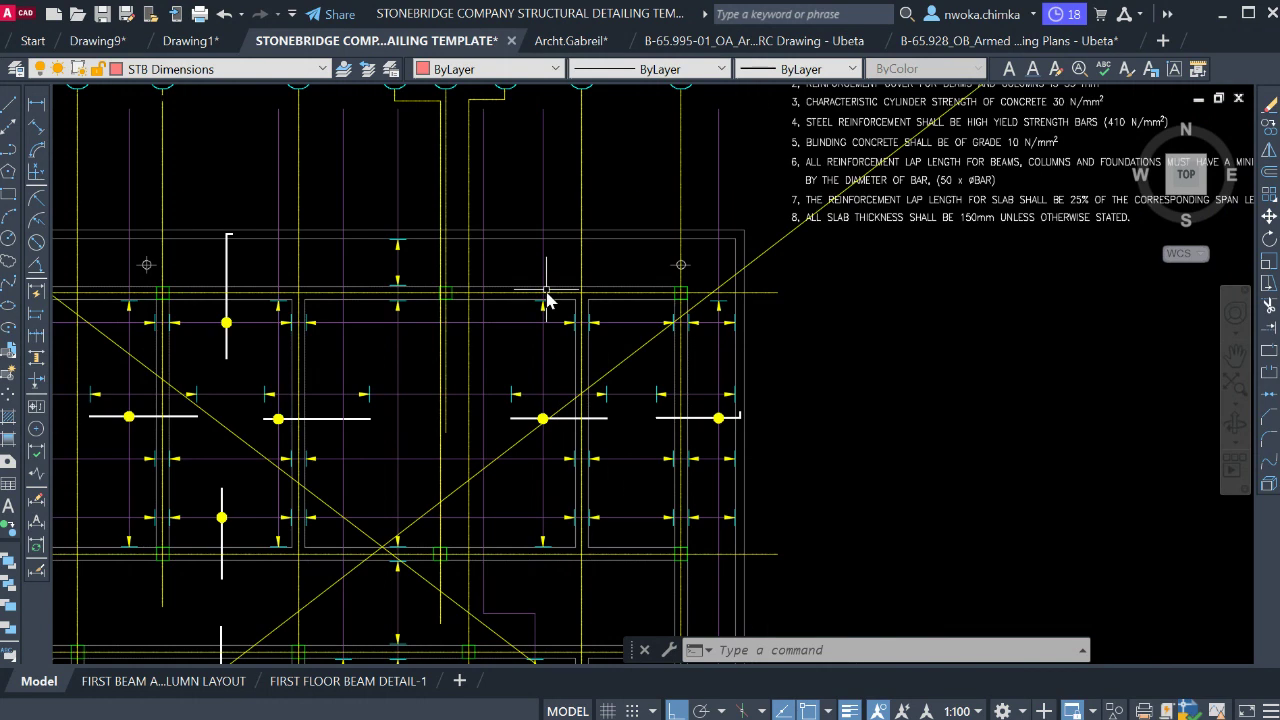
scroll(556, 310, up, 2)
scroll(668, 337, down, 5)
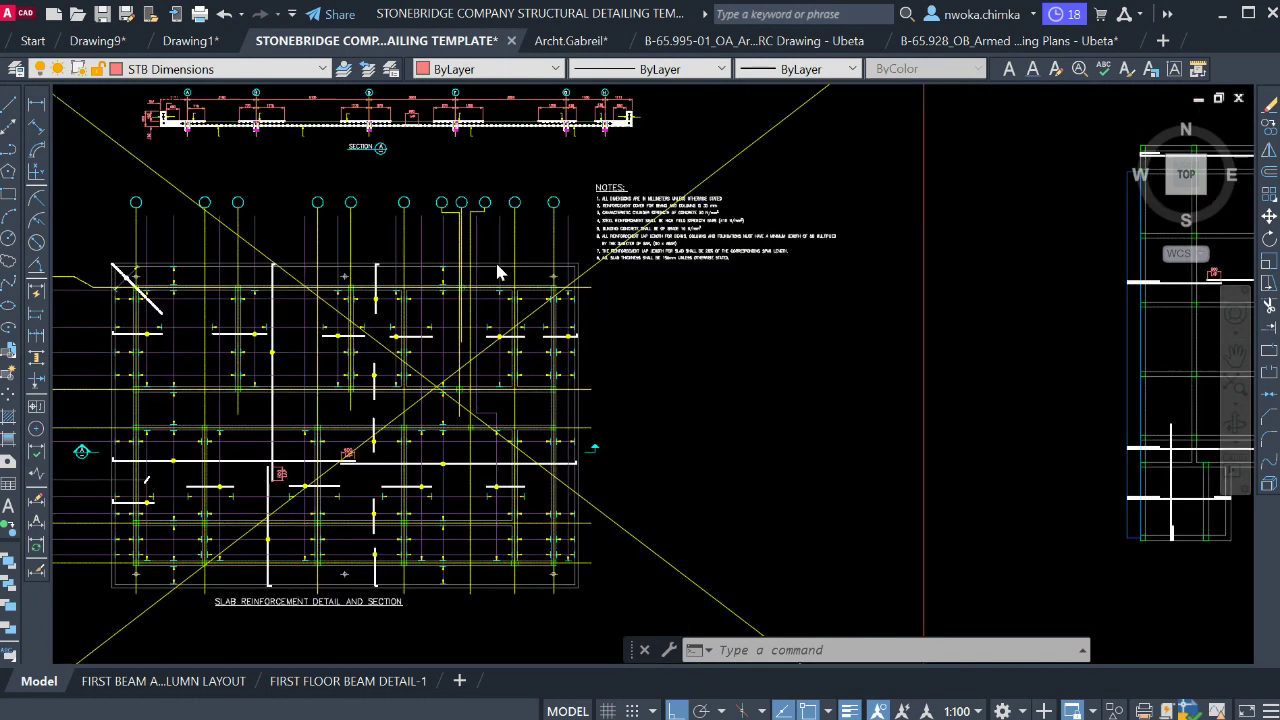
scroll(448, 296, up, 5)
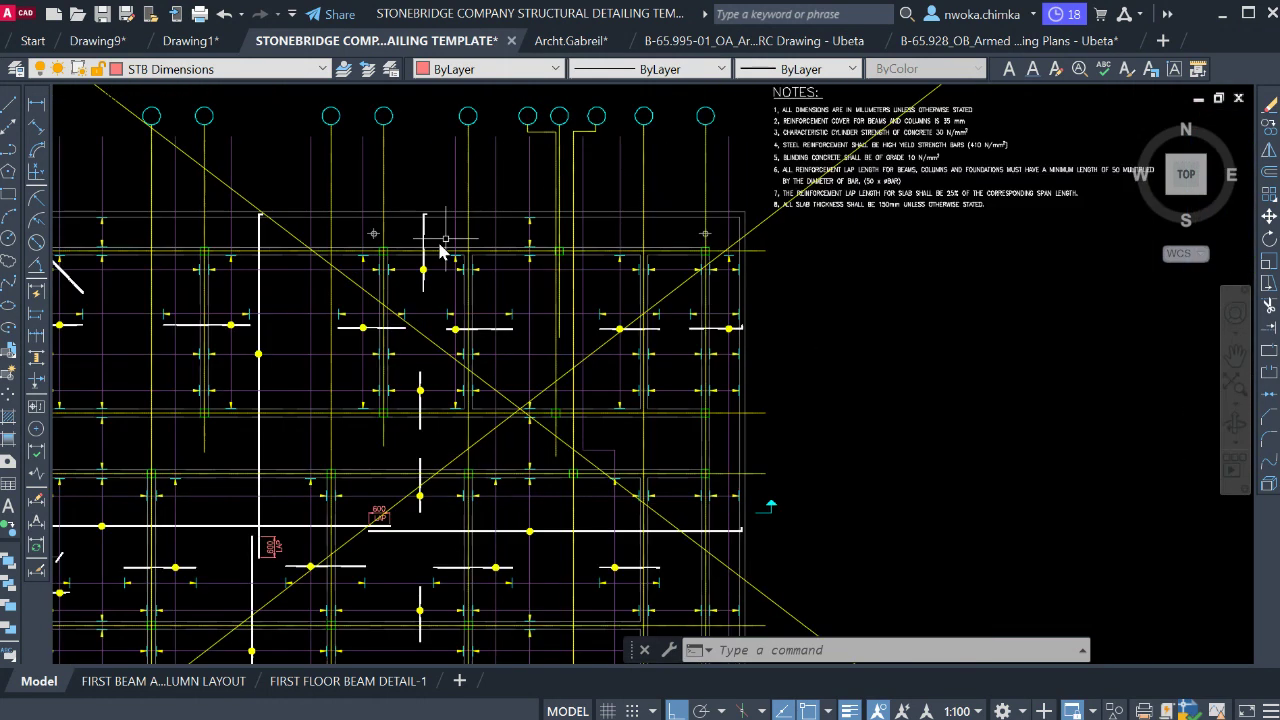
scroll(458, 270, up, 2)
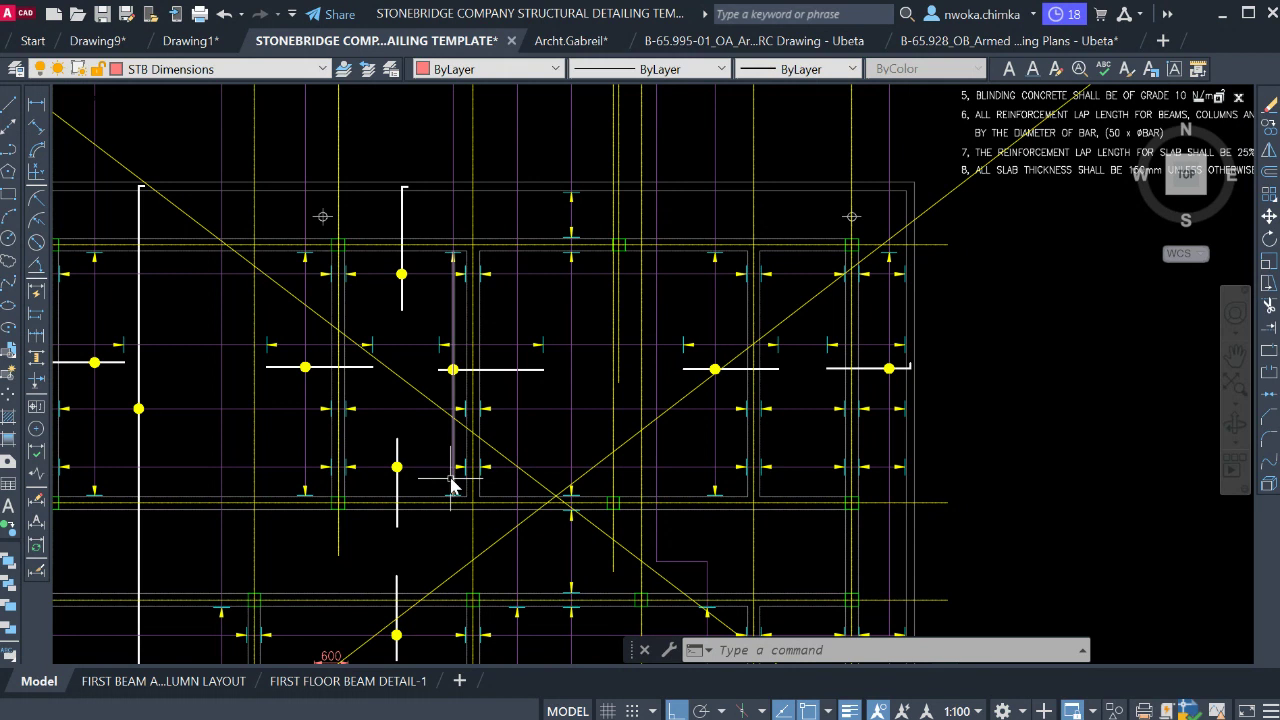
scroll(482, 393, down, 1)
scroll(829, 388, down, 2)
middle_drag(906, 360, 357, 311)
scroll(776, 312, up, 1)
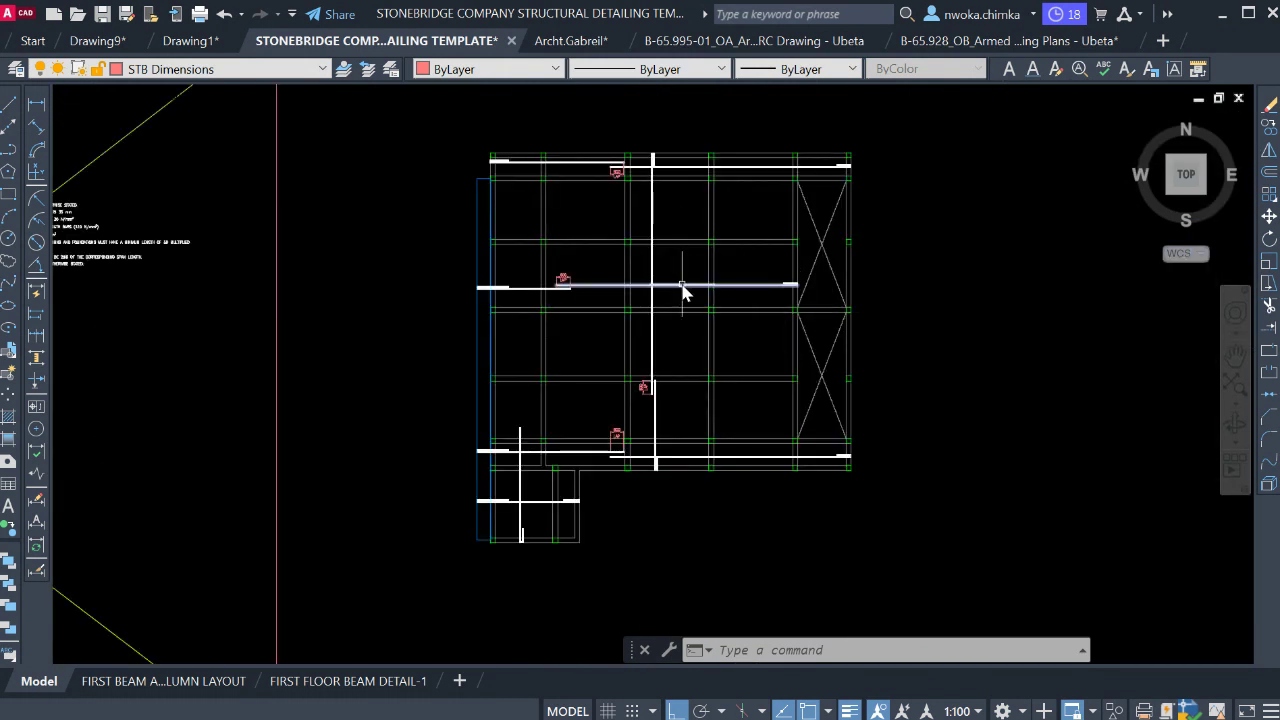
scroll(683, 192, up, 2)
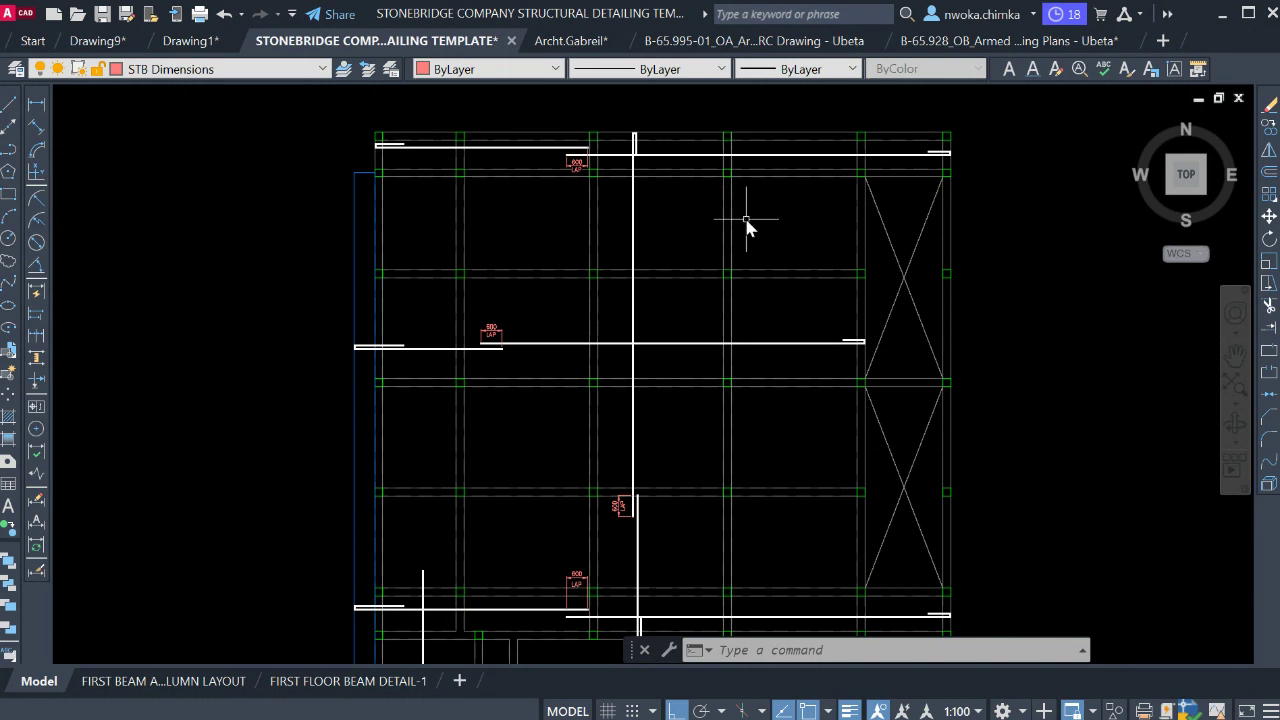
scroll(660, 243, down, 2)
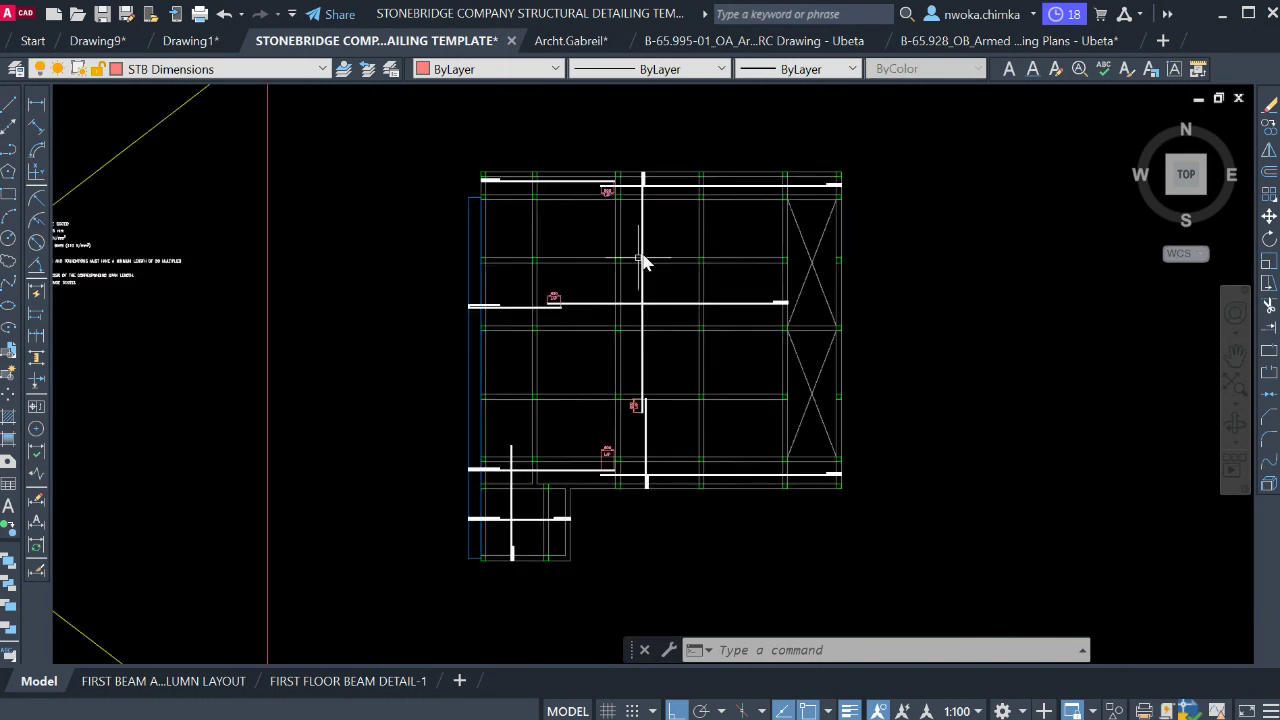